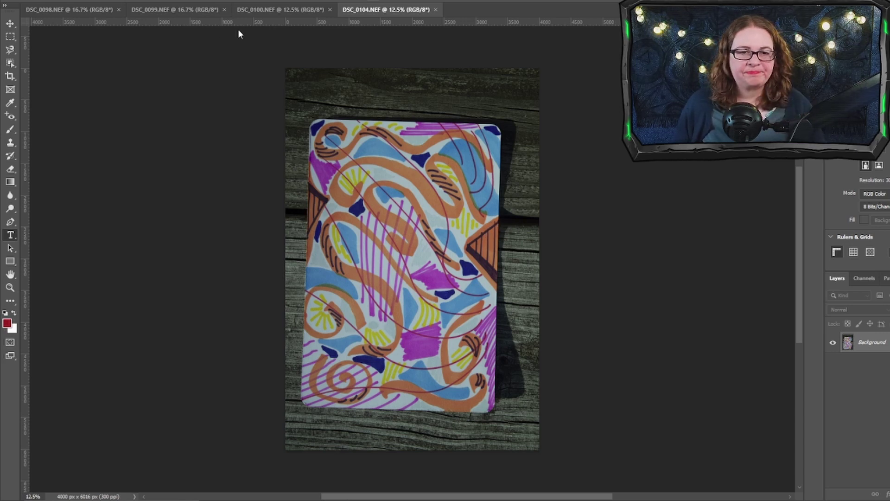
Compare the DSC_0098, DSC_0099, DSC_0100 and DSC_0104 photos to find the vertical ones.
{"action": "left_click", "coordinate": [74, 11]}
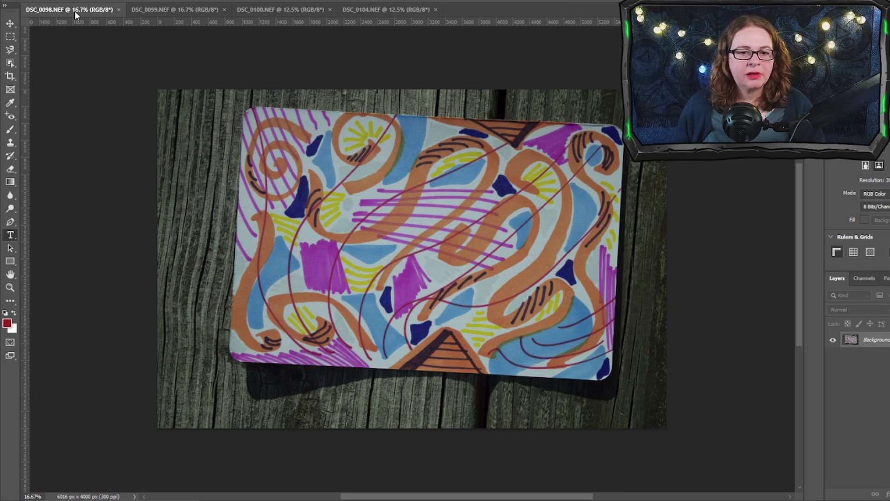
{"action": "left_click", "coordinate": [167, 9]}
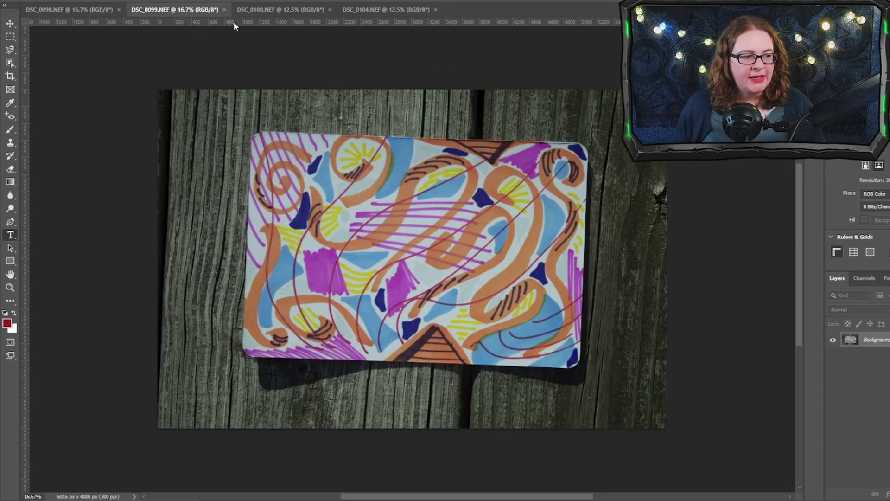
{"action": "left_click", "coordinate": [262, 9]}
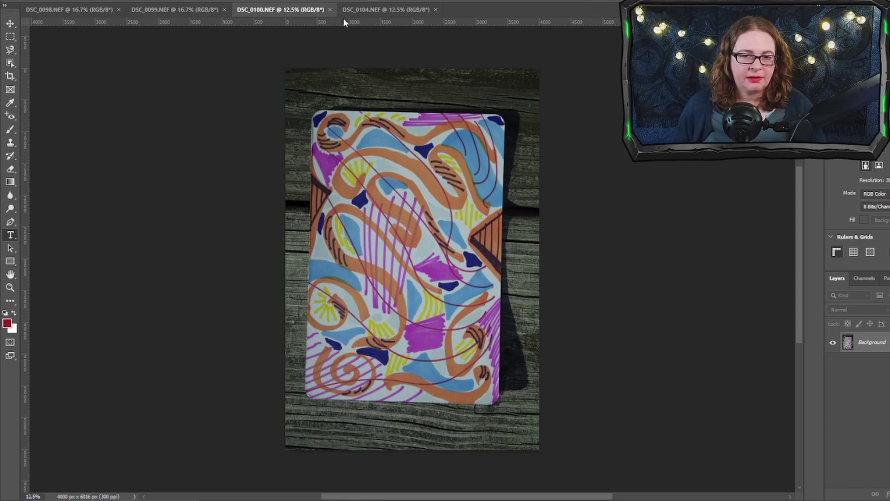
{"action": "left_click", "coordinate": [389, 10]}
{"action": "left_click", "coordinate": [288, 11]}
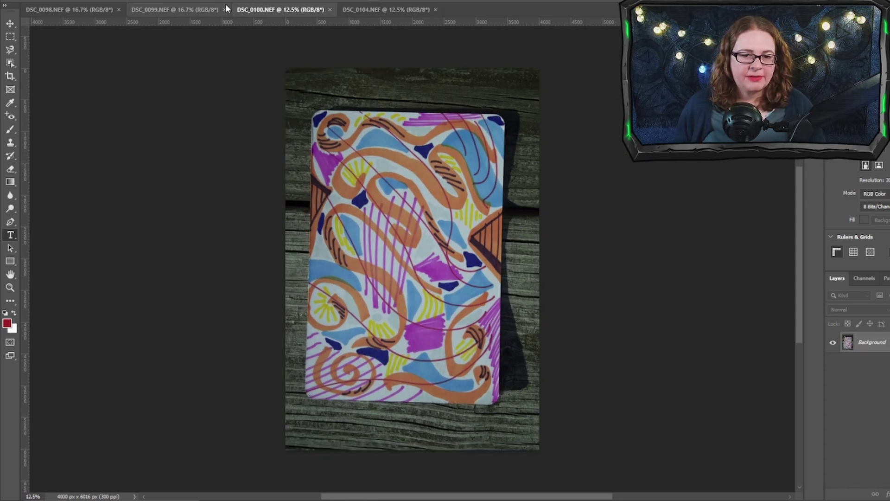
{"action": "left_click", "coordinate": [226, 10]}
{"action": "left_click", "coordinate": [79, 10]}
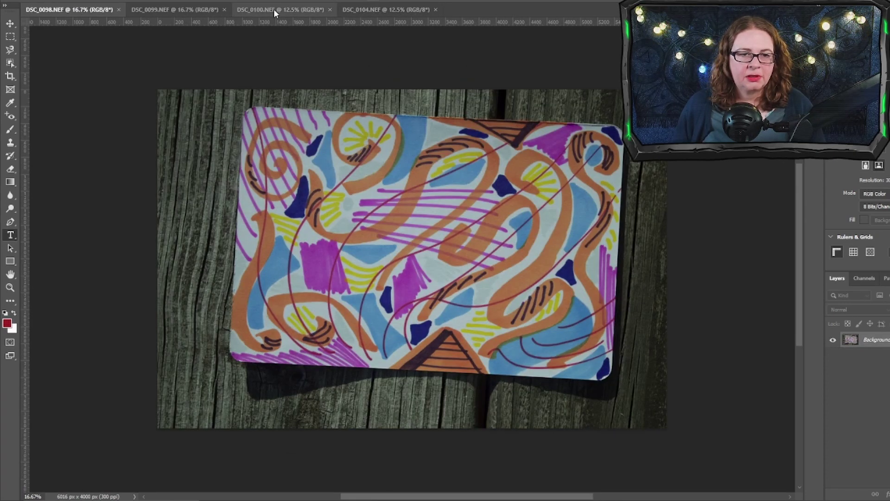
{"action": "left_click", "coordinate": [282, 10]}
Rotate DSC_0100 into landscape orientation using Image Rotation.
{"action": "left_click", "coordinate": [59, 0]}
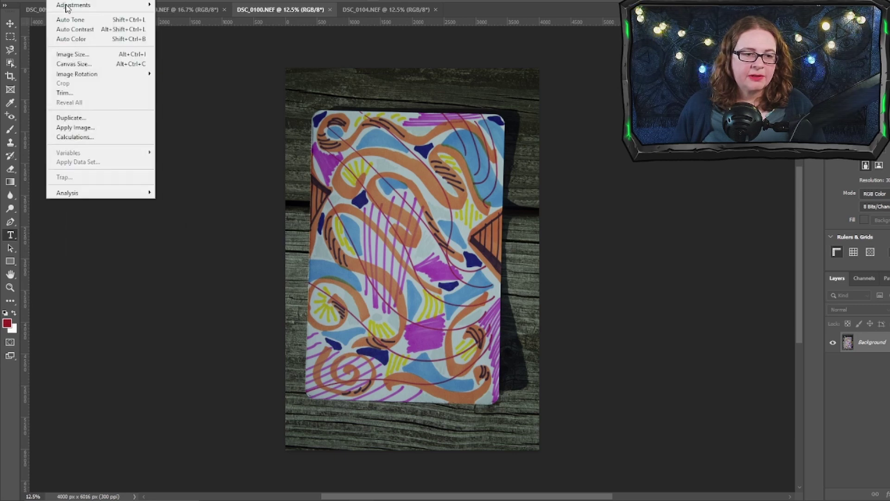
{"action": "mouse_move", "coordinate": [139, 74]}
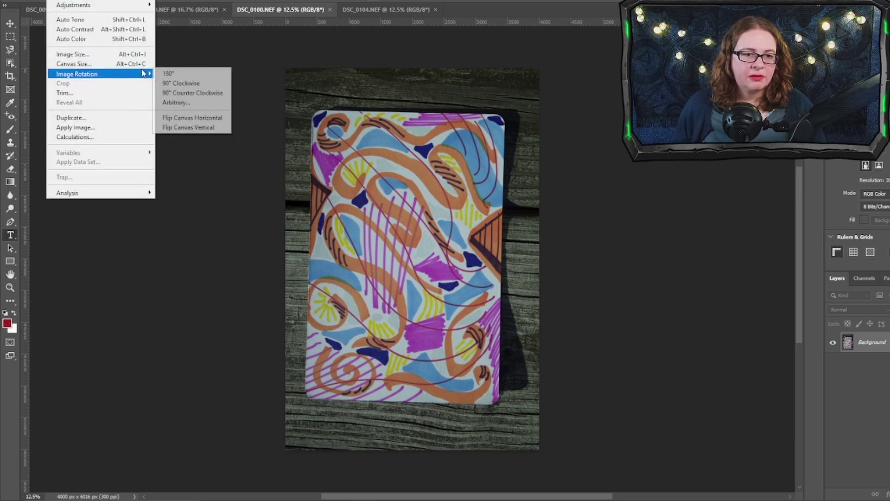
{"action": "left_click", "coordinate": [181, 94]}
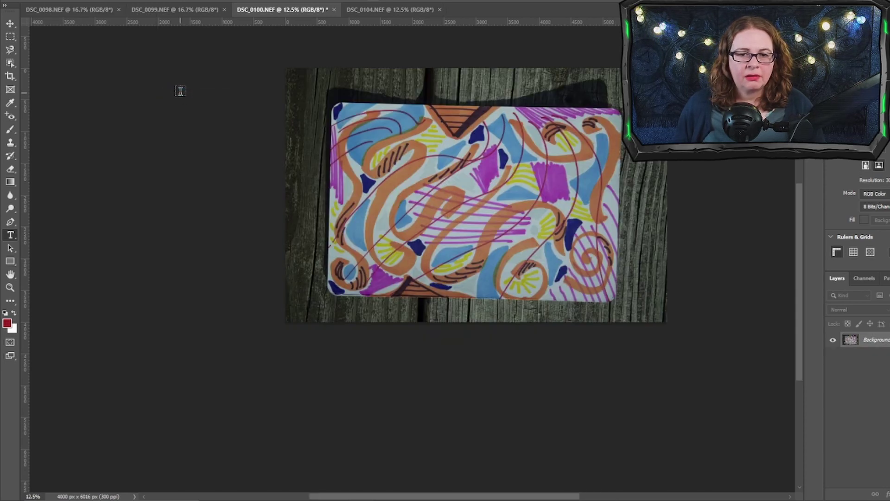
{"action": "left_click", "coordinate": [79, 10]}
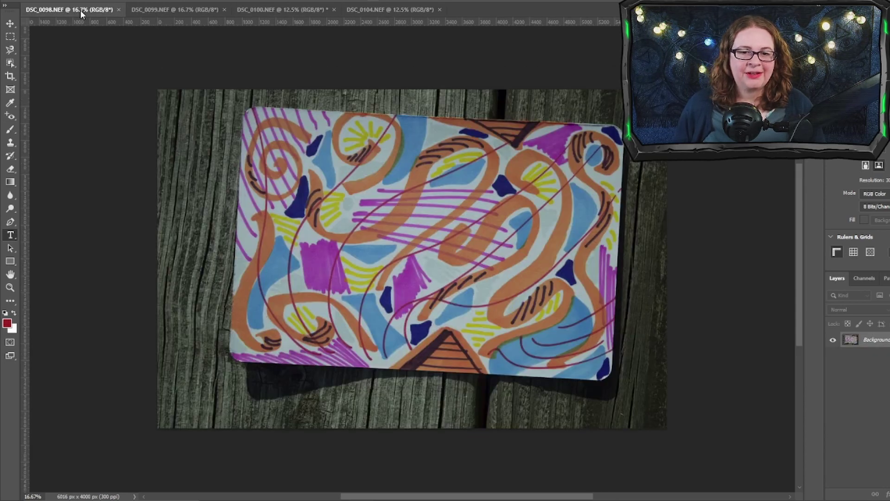
{"action": "left_click", "coordinate": [291, 10]}
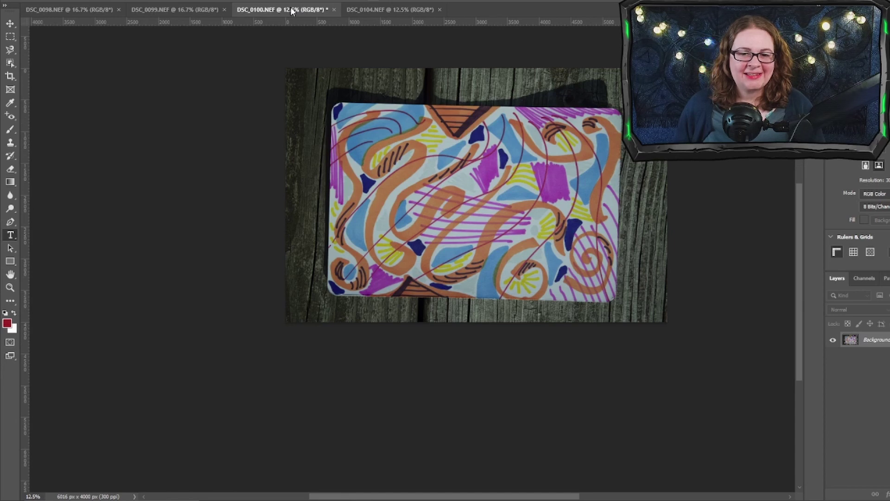
{"action": "left_click", "coordinate": [80, 1]}
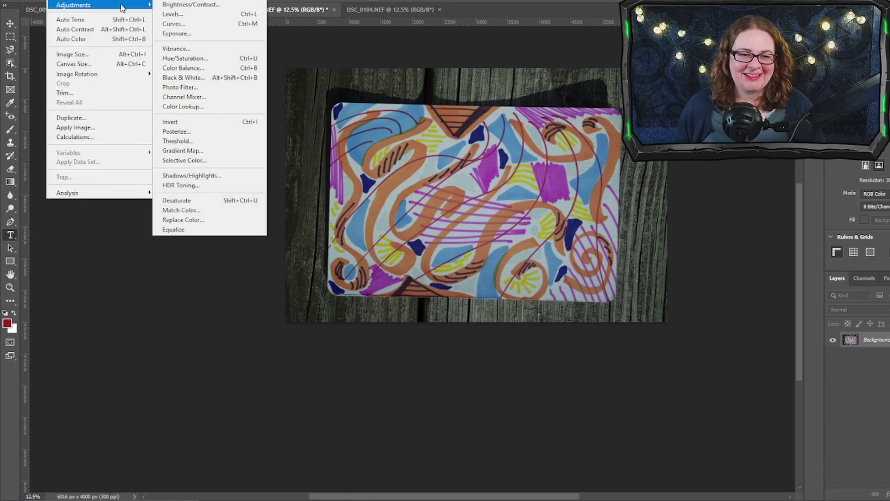
{"action": "mouse_move", "coordinate": [127, 75]}
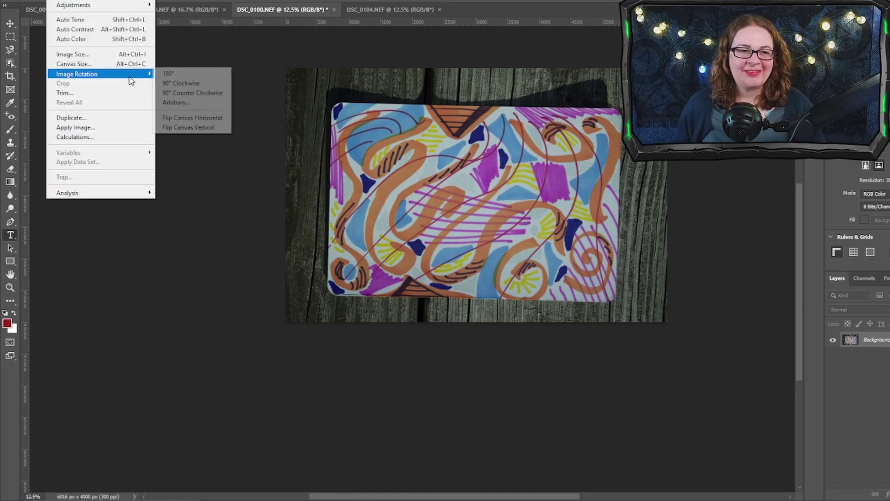
{"action": "left_click", "coordinate": [185, 84]}
{"action": "left_click", "coordinate": [79, 1]}
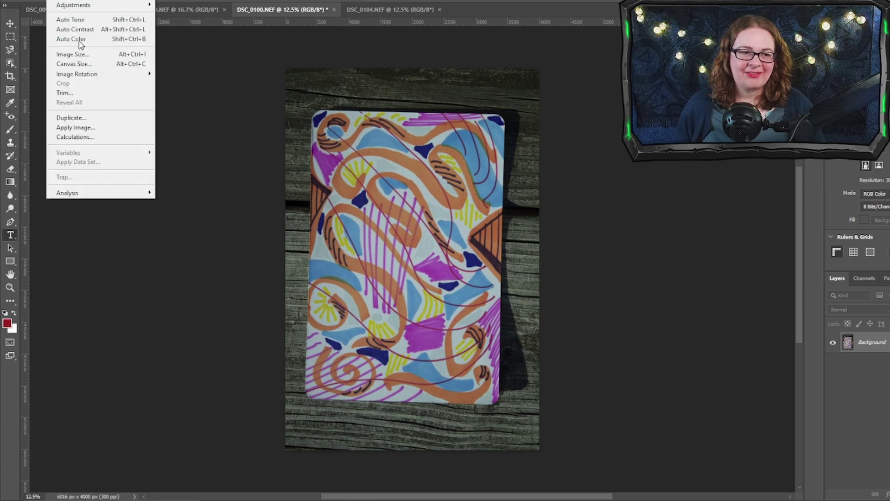
{"action": "mouse_move", "coordinate": [93, 78]}
{"action": "left_click", "coordinate": [185, 83]}
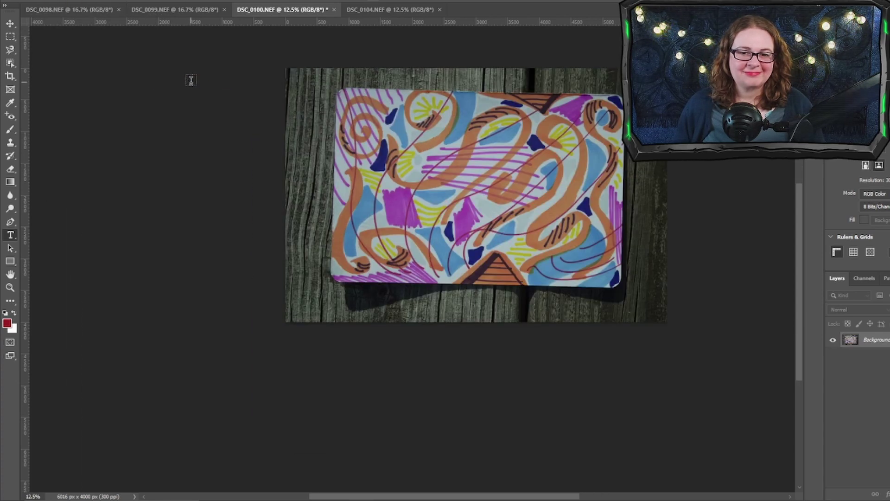
Rotate DSC_0104 90° clockwise into landscape, 6016 x 4000 px.
{"action": "left_click", "coordinate": [377, 14]}
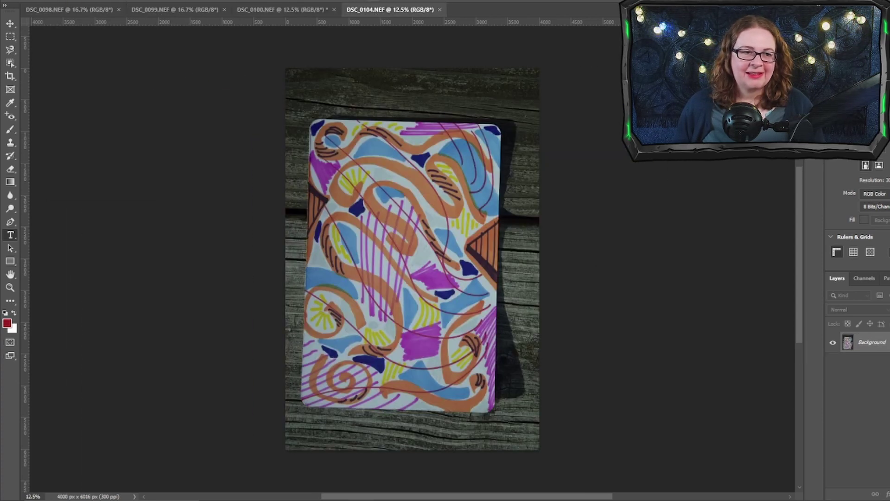
{"action": "left_click", "coordinate": [80, 1]}
{"action": "mouse_move", "coordinate": [101, 80]}
{"action": "left_click", "coordinate": [172, 89]}
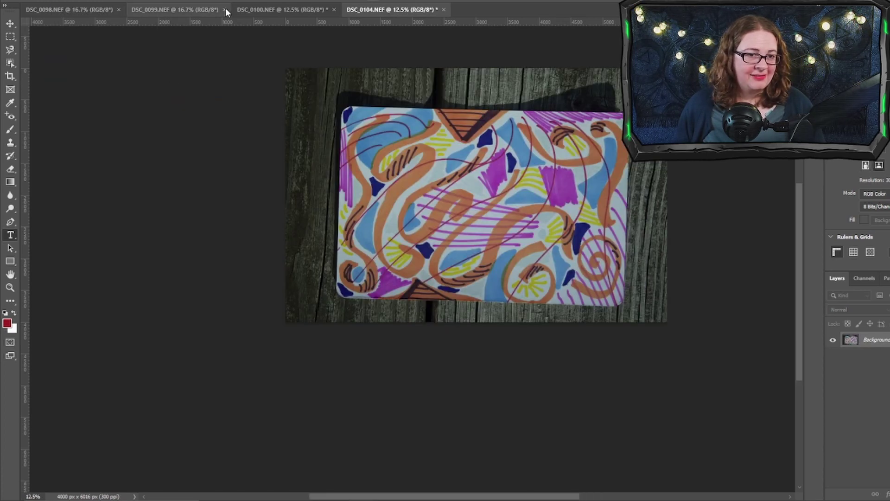
{"action": "left_click", "coordinate": [187, 9]}
{"action": "left_click", "coordinate": [361, 11]}
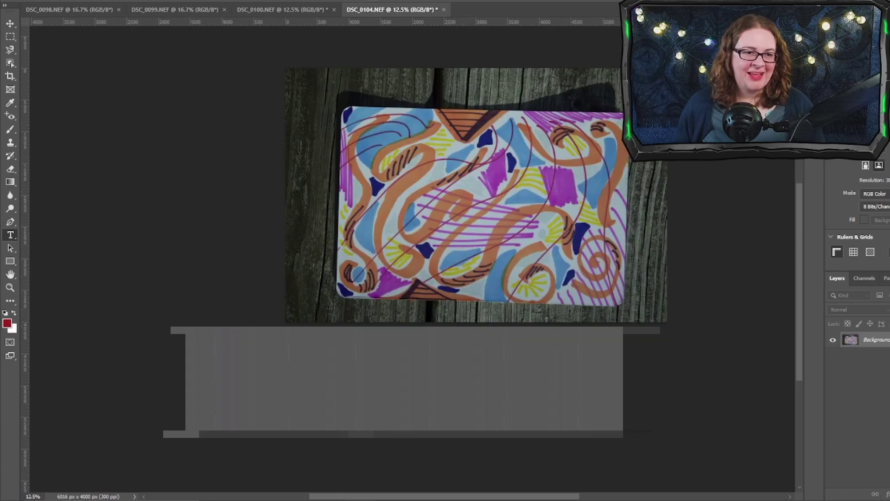
{"action": "left_click", "coordinate": [80, 1]}
{"action": "mouse_move", "coordinate": [110, 82]}
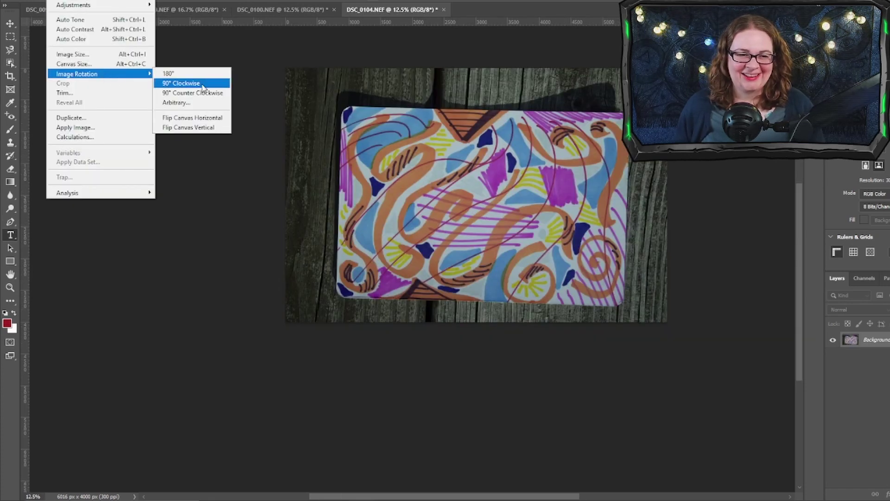
{"action": "left_click", "coordinate": [183, 83]}
{"action": "left_click", "coordinate": [70, 1]}
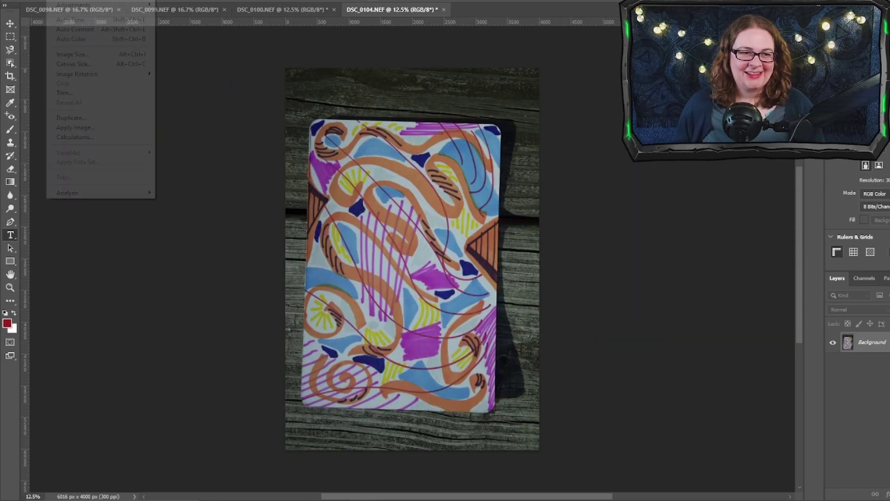
{"action": "mouse_move", "coordinate": [149, 76]}
{"action": "left_click", "coordinate": [183, 83]}
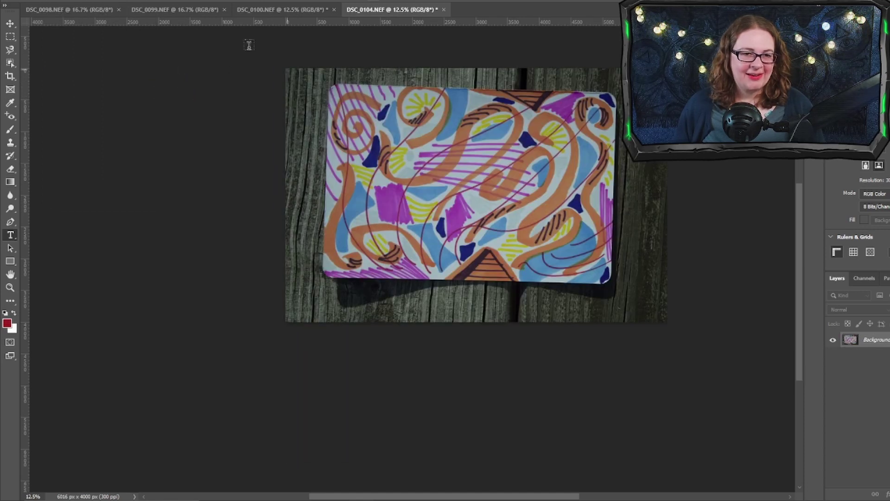
Switch to the landscape DSC_0098.NEF photo of the artwork on wood.
{"action": "left_click", "coordinate": [83, 10]}
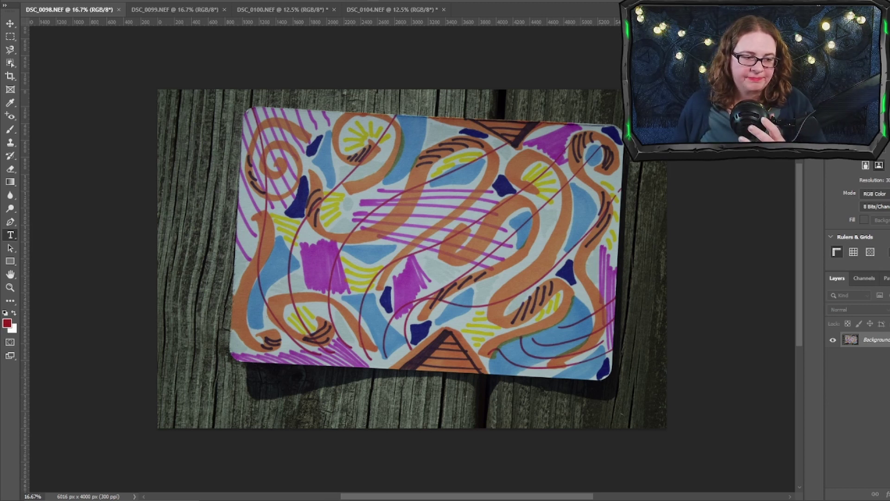
Compare the DSC_0098, DSC_0099, DSC_0100 and DSC_0104 photos of the drawing.
{"action": "left_click", "coordinate": [163, 7]}
{"action": "left_click", "coordinate": [262, 10]}
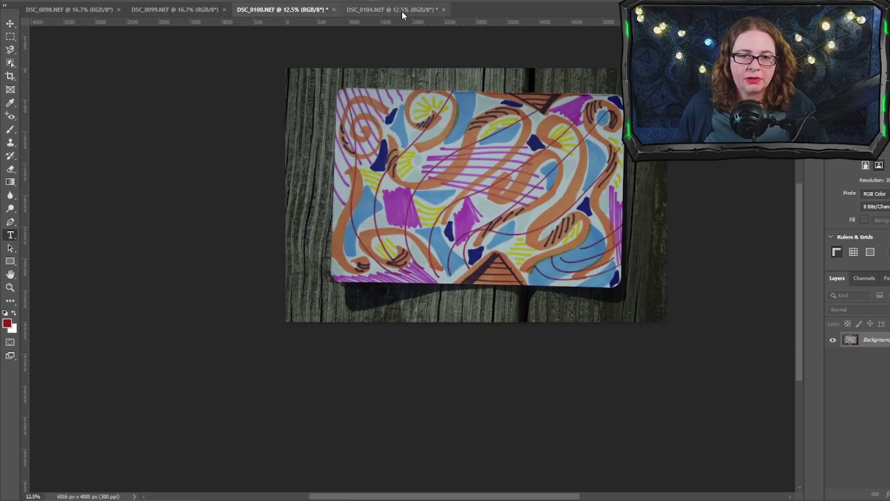
{"action": "left_click", "coordinate": [402, 10]}
{"action": "left_click", "coordinate": [257, 9]}
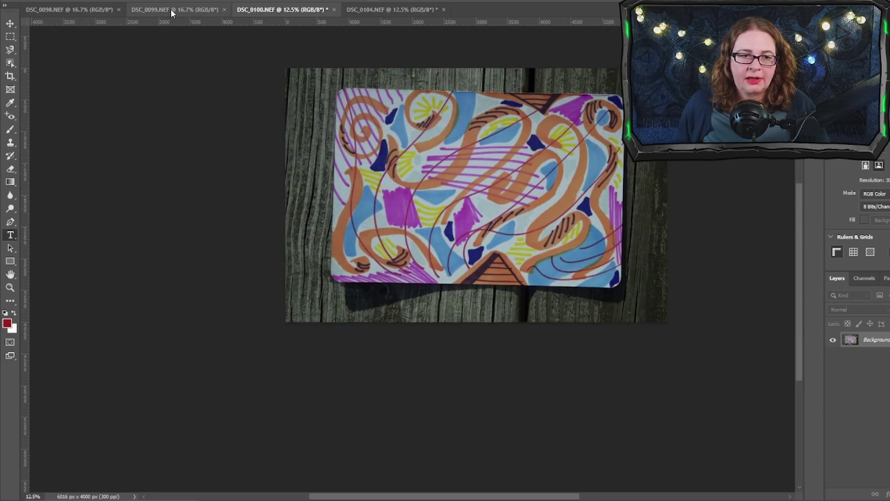
{"action": "left_click", "coordinate": [172, 9]}
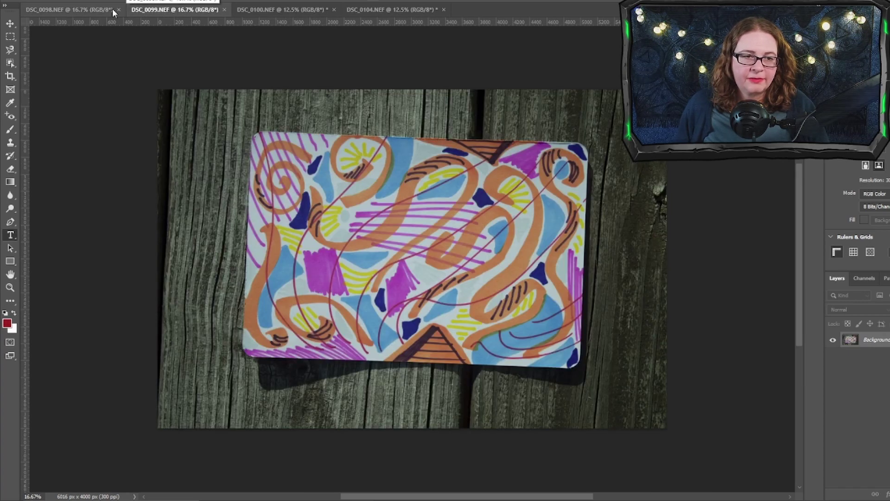
{"action": "left_click", "coordinate": [72, 9]}
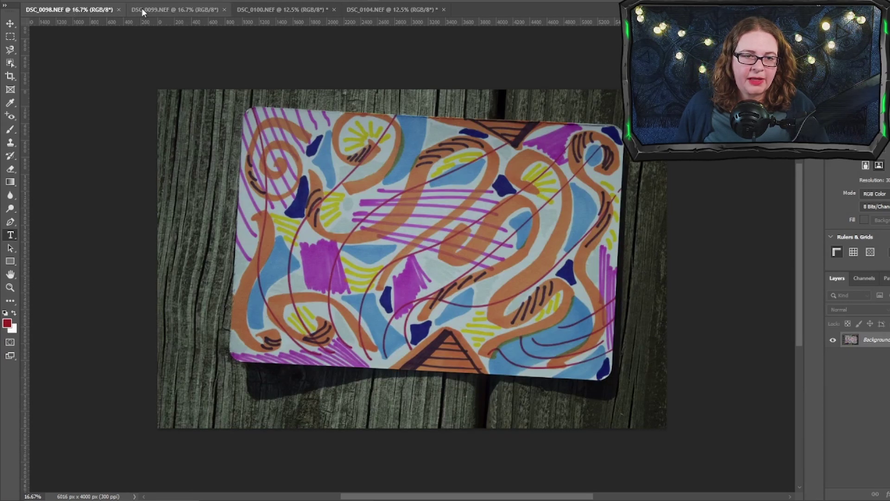
{"action": "left_click", "coordinate": [155, 7]}
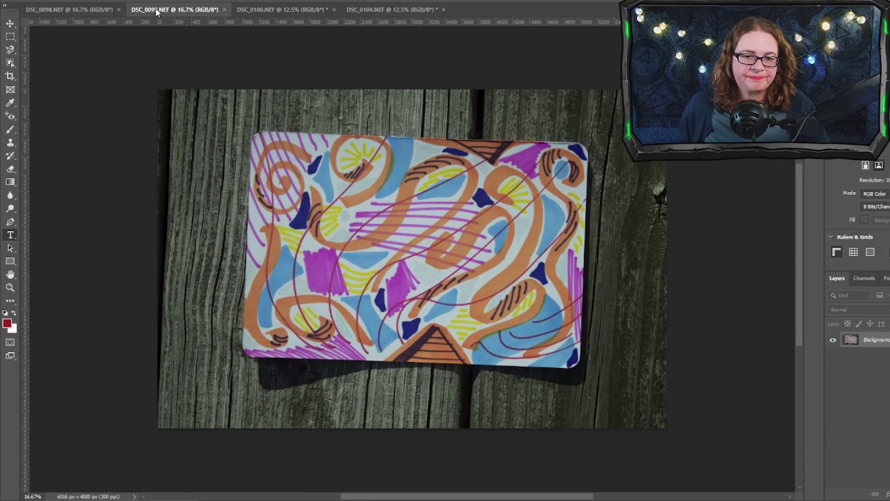
{"action": "left_click", "coordinate": [86, 10]}
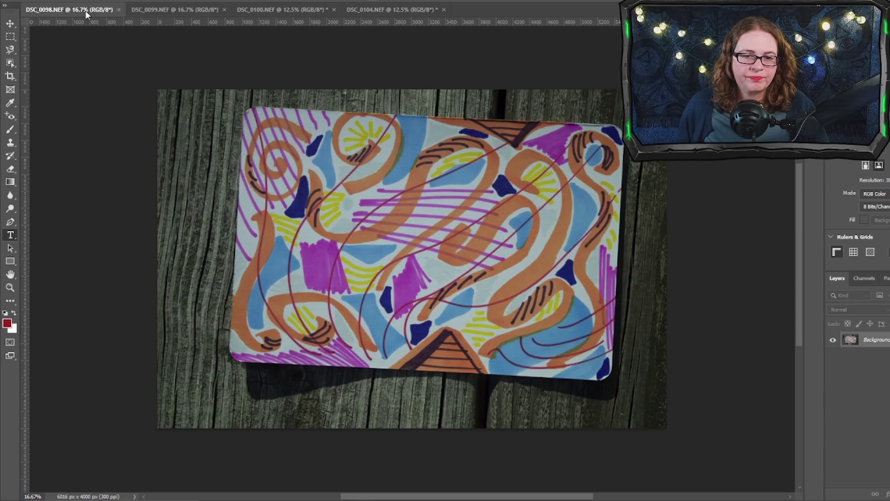
{"action": "left_click", "coordinate": [157, 10]}
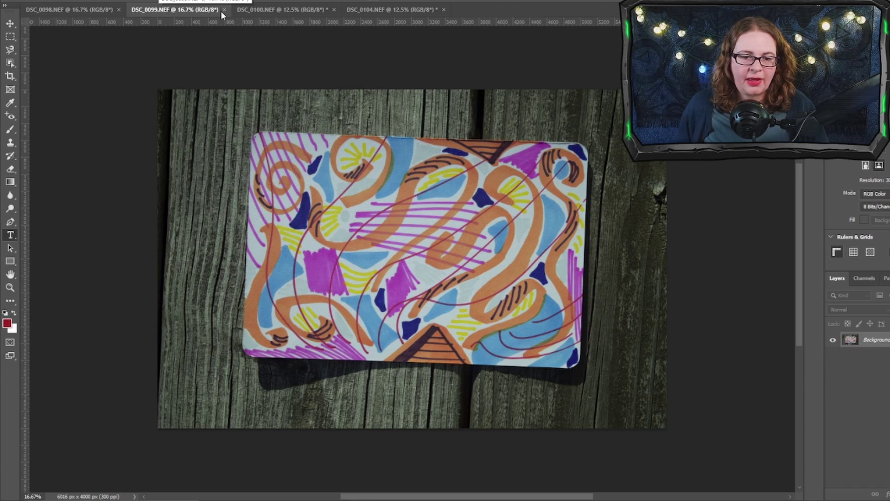
{"action": "left_click", "coordinate": [252, 9]}
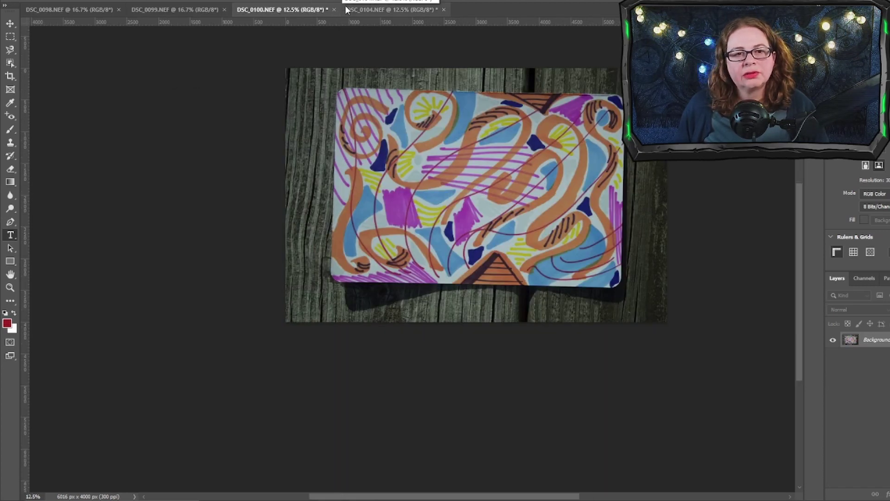
Compare DSC_0104 with the other shots, then close it without saving.
{"action": "left_click", "coordinate": [367, 9]}
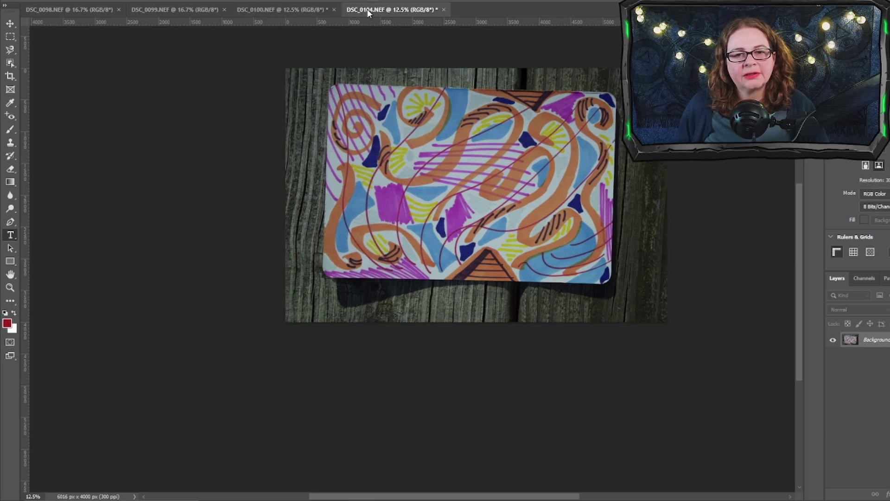
{"action": "left_click", "coordinate": [293, 10]}
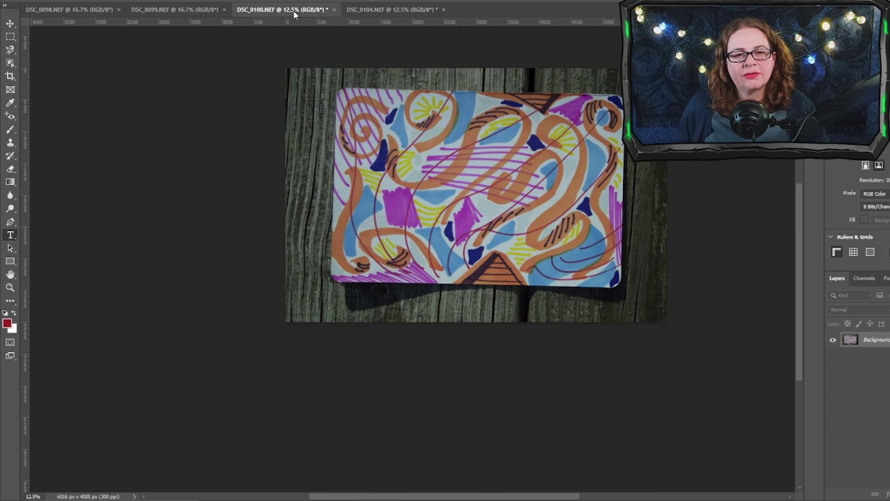
{"action": "left_click", "coordinate": [369, 11]}
{"action": "left_click", "coordinate": [291, 12]}
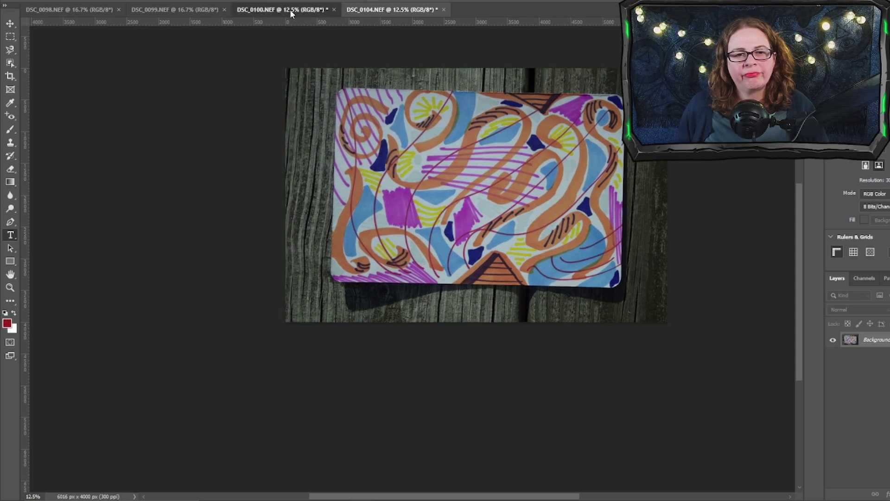
{"action": "left_click", "coordinate": [197, 10]}
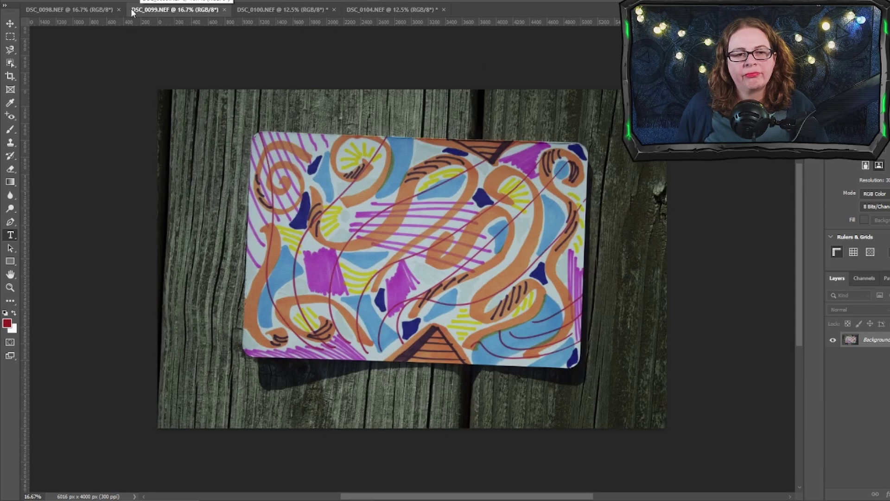
{"action": "left_click", "coordinate": [83, 10]}
{"action": "left_click", "coordinate": [371, 11]}
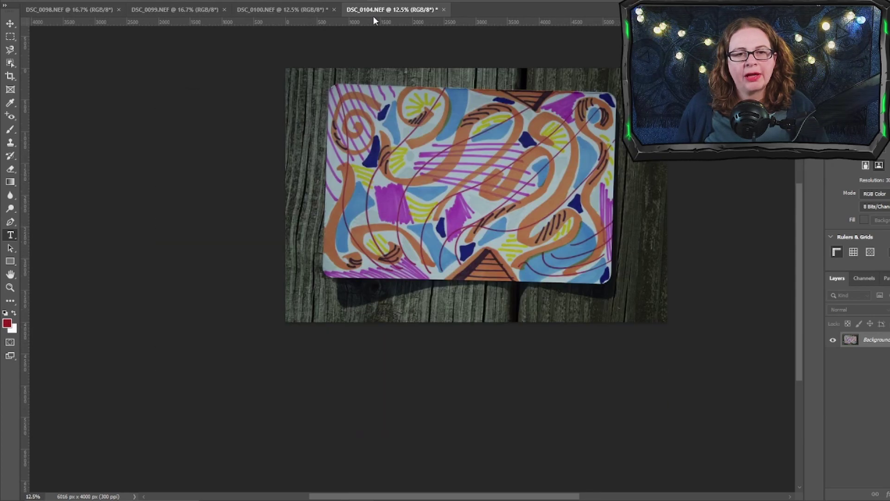
{"action": "left_click", "coordinate": [443, 9]}
{"action": "left_click", "coordinate": [487, 175]}
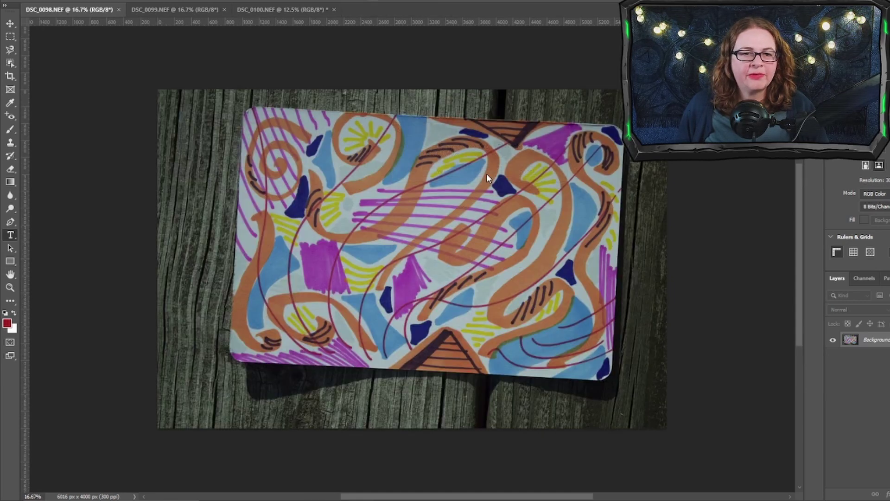
Review the three remaining photos and settle on DSC_0099 for editing.
{"action": "left_click", "coordinate": [174, 10]}
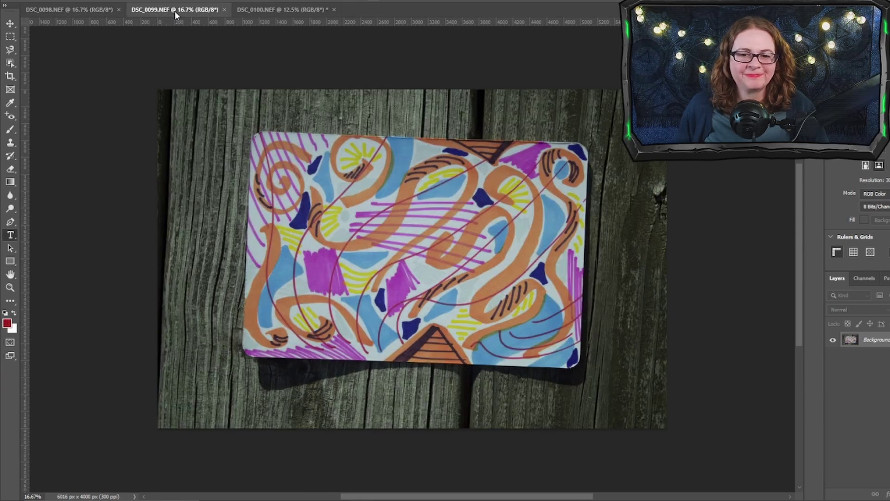
{"action": "left_click", "coordinate": [85, 10]}
{"action": "left_click", "coordinate": [157, 11]}
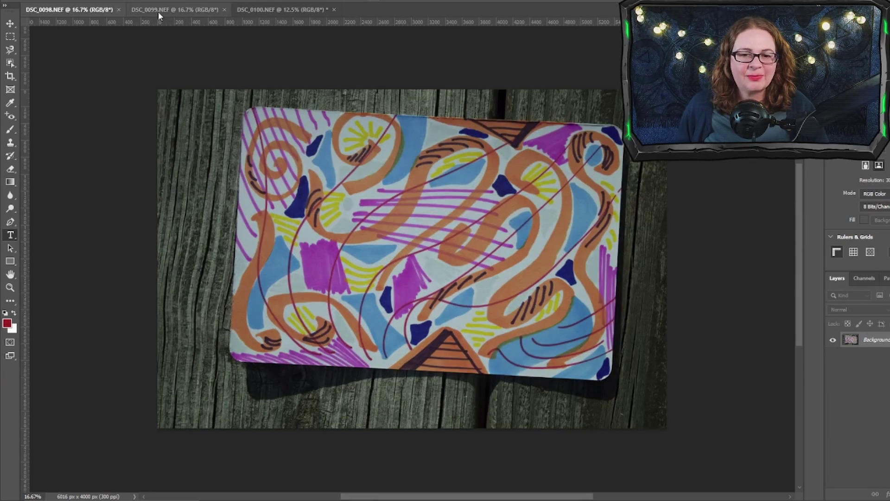
{"action": "left_click", "coordinate": [272, 12]}
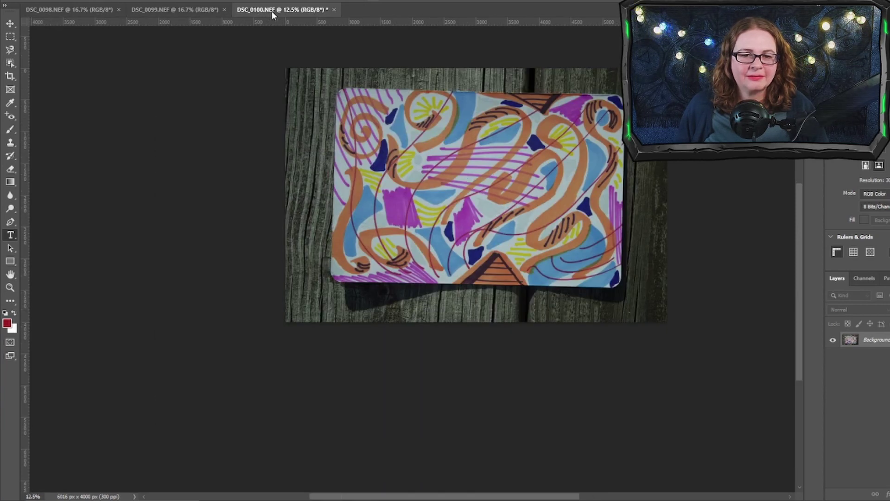
{"action": "left_click", "coordinate": [191, 11]}
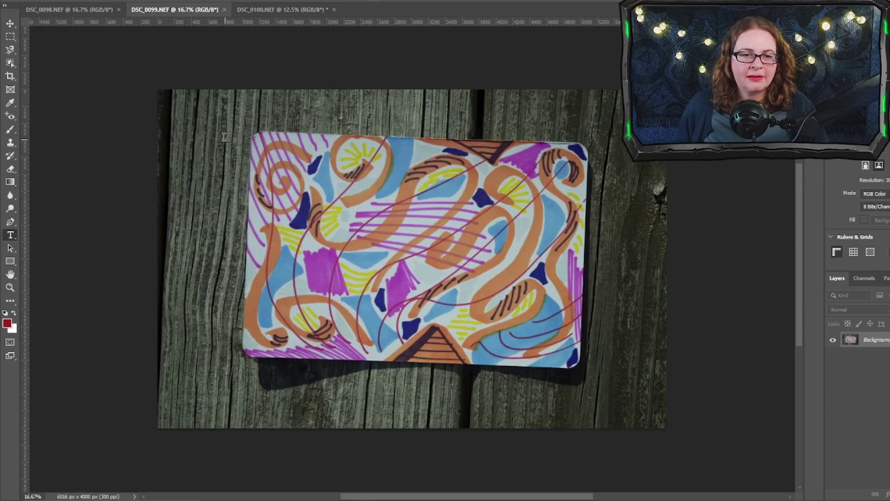
Crop DSC_0099 to the tilted drawing, rotating the box to match, leaving 3944 x 2627 px.
{"action": "left_click", "coordinate": [9, 77]}
{"action": "left_click_drag", "start_coordinate": [198, 99], "coordinate": [657, 424]}
{"action": "left_click_drag", "start_coordinate": [442, 85], "coordinate": [435, 135]}
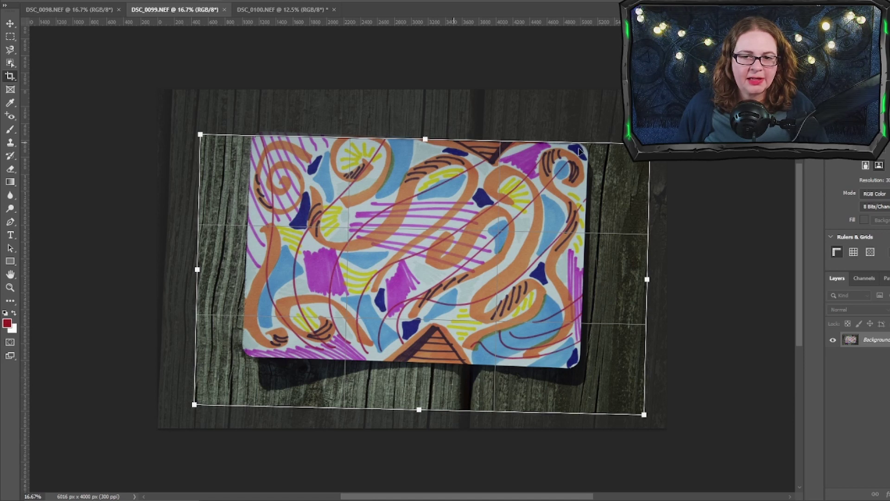
{"action": "left_click_drag", "start_coordinate": [621, 194], "coordinate": [621, 195]}
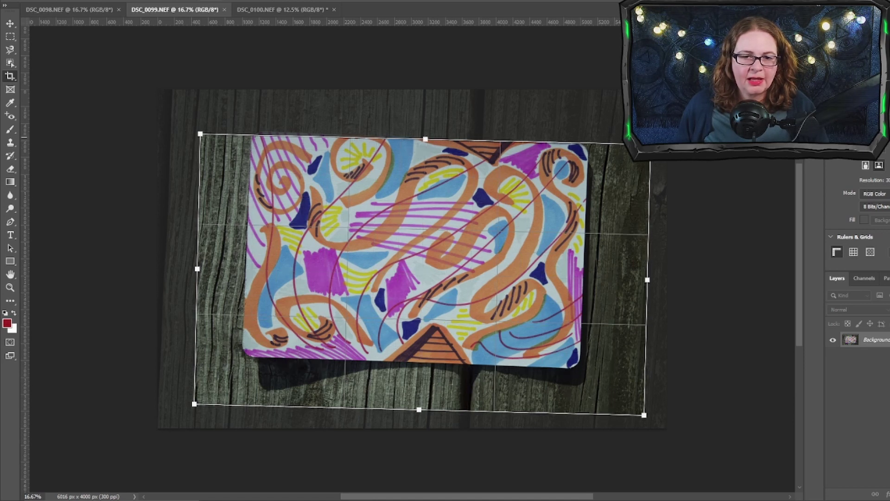
{"action": "left_click_drag", "start_coordinate": [419, 409], "coordinate": [432, 363]}
{"action": "left_click_drag", "start_coordinate": [647, 255], "coordinate": [585, 262]}
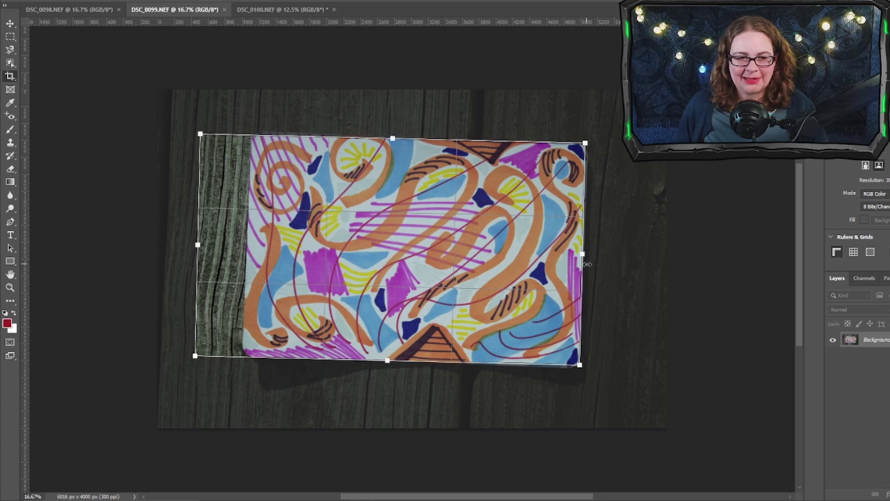
{"action": "left_click_drag", "start_coordinate": [198, 245], "coordinate": [250, 246]}
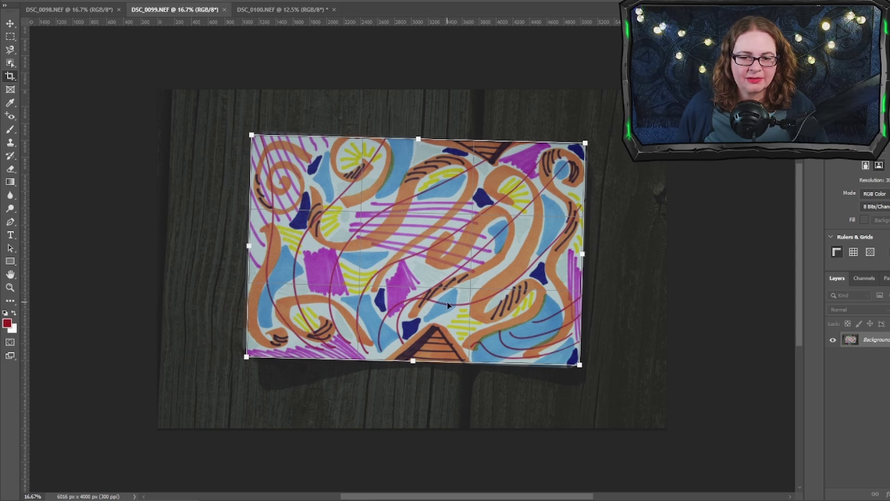
{"action": "key", "text": "Return"}
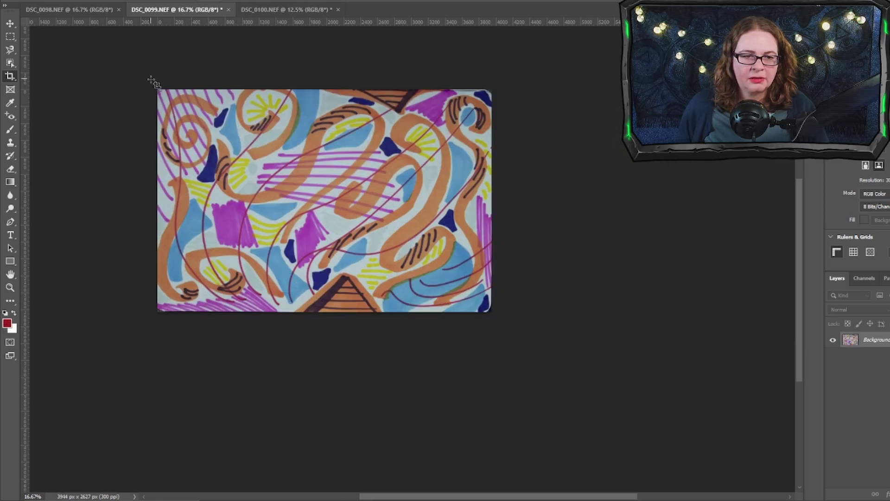
Trim slivers off the left and right edges in two crop passes, to 3842 x 2627 px.
{"action": "left_click_drag", "start_coordinate": [153, 83], "coordinate": [495, 315]}
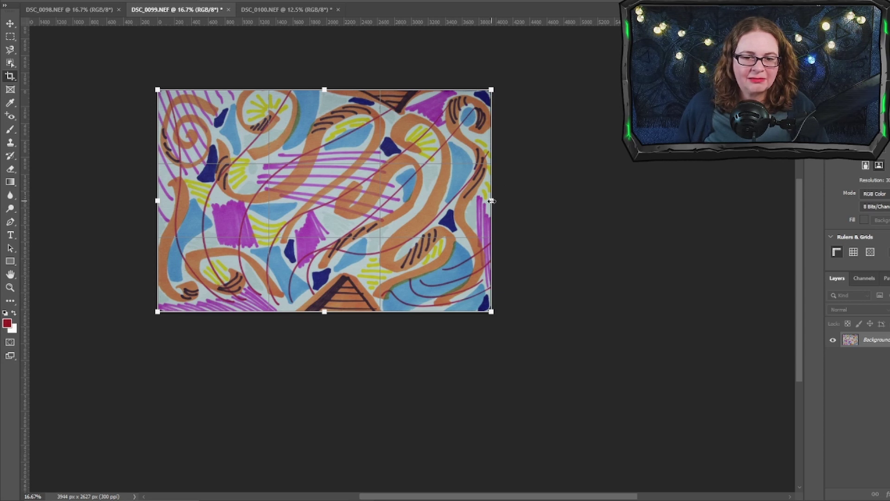
{"action": "left_click_drag", "start_coordinate": [491, 201], "coordinate": [487, 201]}
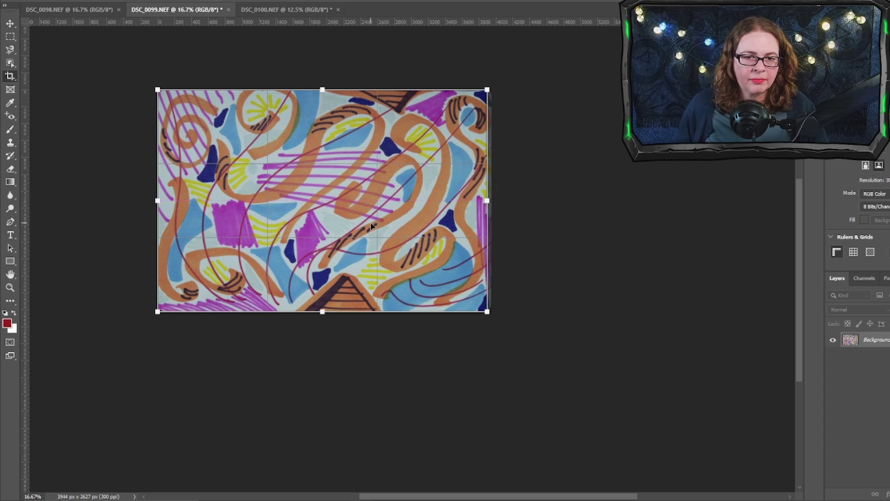
{"action": "key", "text": "Return"}
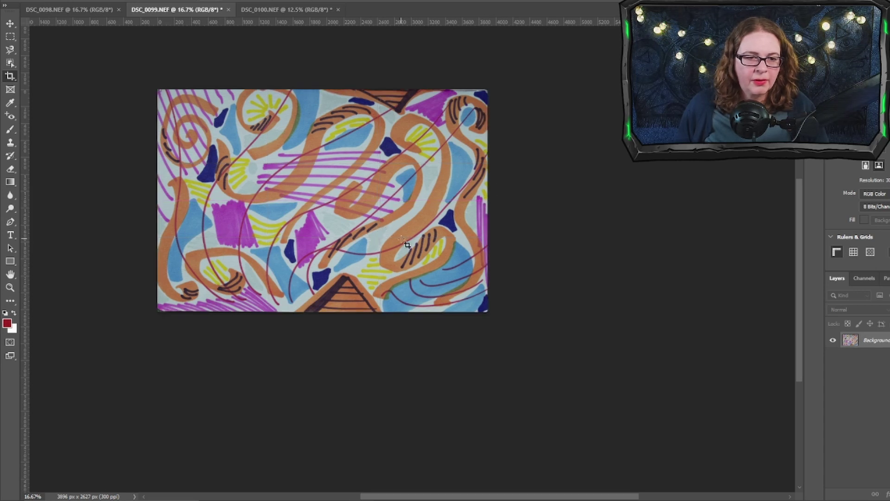
{"action": "left_click_drag", "start_coordinate": [157, 89], "coordinate": [506, 356]}
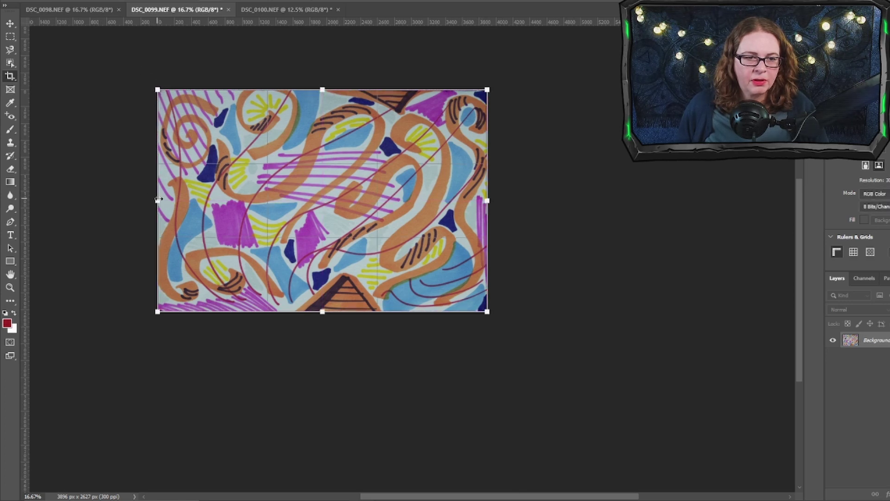
{"action": "left_click_drag", "start_coordinate": [158, 199], "coordinate": [162, 200]}
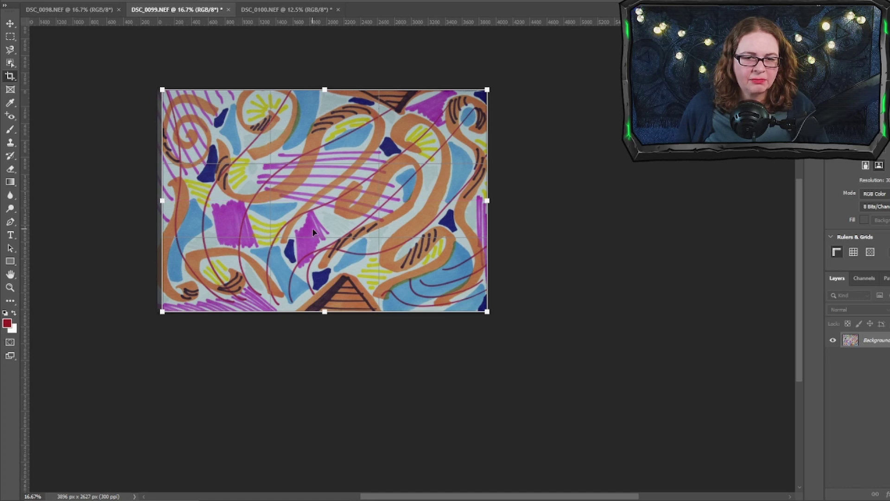
{"action": "key", "text": "shift+Left"}
{"action": "key", "text": "shift+Left"}
{"action": "key", "text": "shift+Left"}
{"action": "key", "text": "shift+Left"}
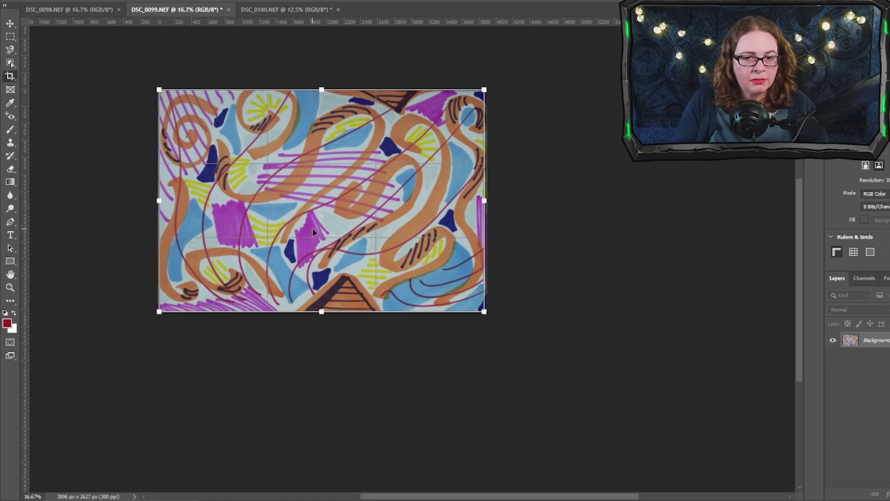
{"action": "key", "text": "shift+Right"}
{"action": "key", "text": "shift+Right"}
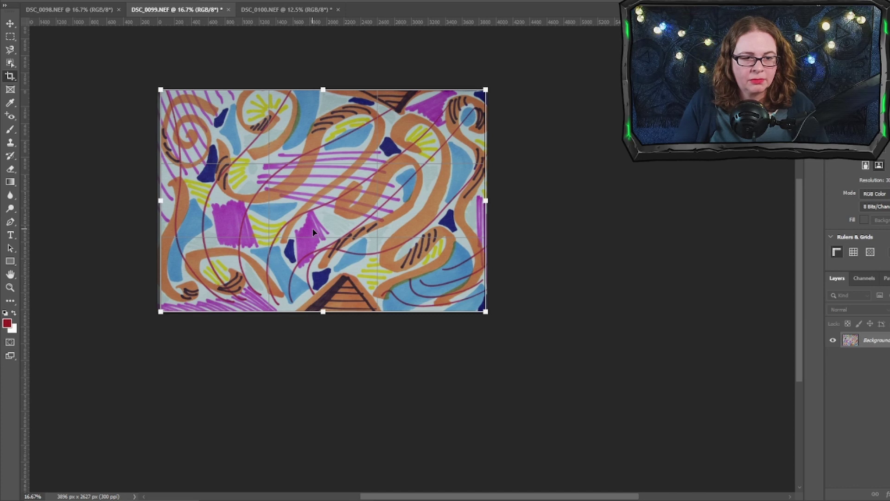
{"action": "key", "text": "Return"}
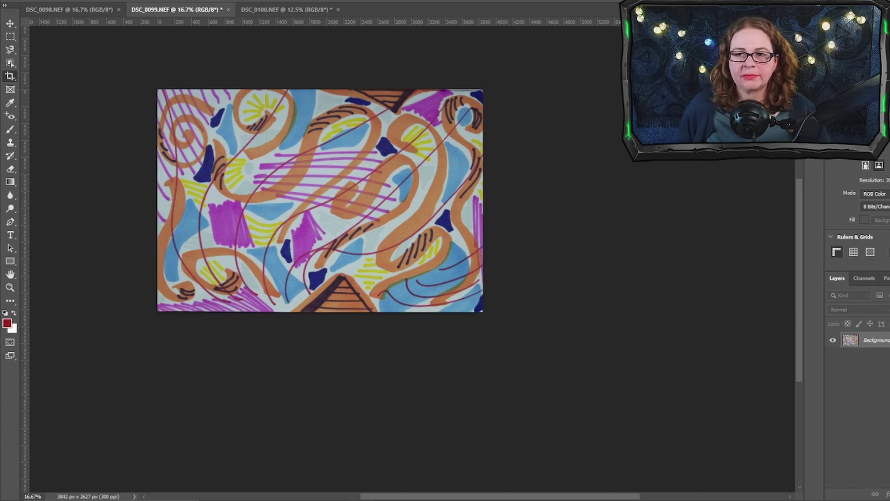
Crop the artwork's top and bottom edges, bringing it to 3842 x 2582 px.
{"action": "scroll", "coordinate": [246, 177], "scroll_direction": "up", "scroll_amount": 5}
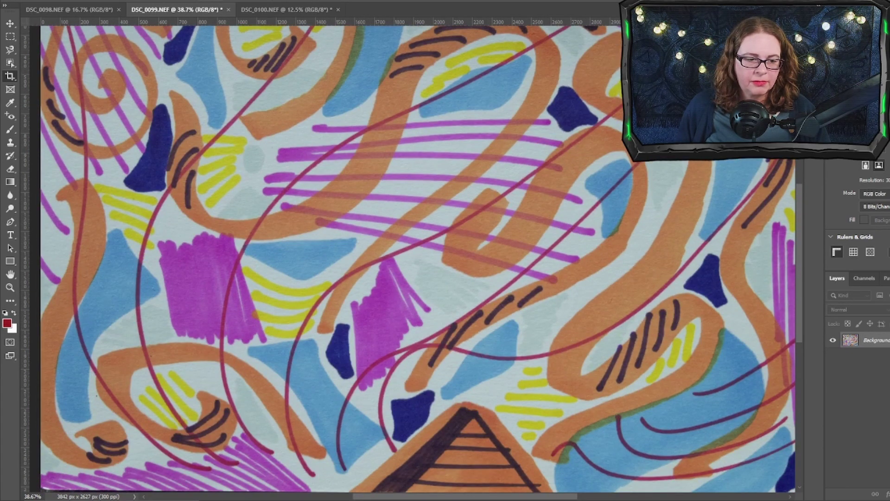
{"action": "scroll", "coordinate": [417, 258], "scroll_direction": "up", "scroll_amount": 2}
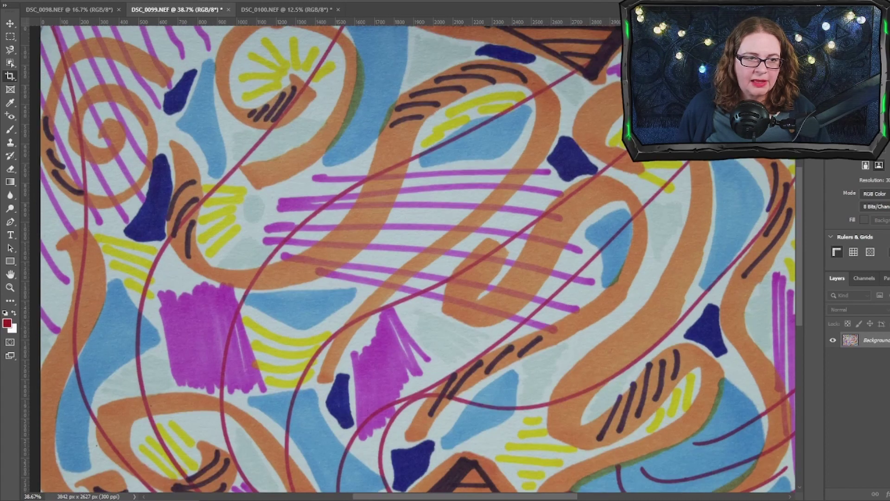
{"action": "scroll", "coordinate": [412, 259], "scroll_direction": "right", "scroll_amount": 1}
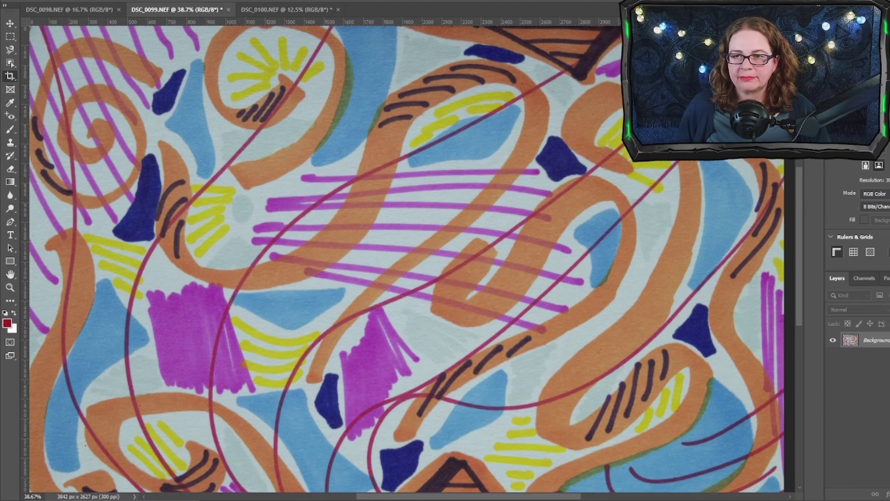
{"action": "scroll", "coordinate": [404, 258], "scroll_direction": "down", "scroll_amount": 1}
{"action": "scroll", "coordinate": [403, 258], "scroll_direction": "up", "scroll_amount": 1}
{"action": "scroll", "coordinate": [403, 258], "scroll_direction": "down", "scroll_amount": 1}
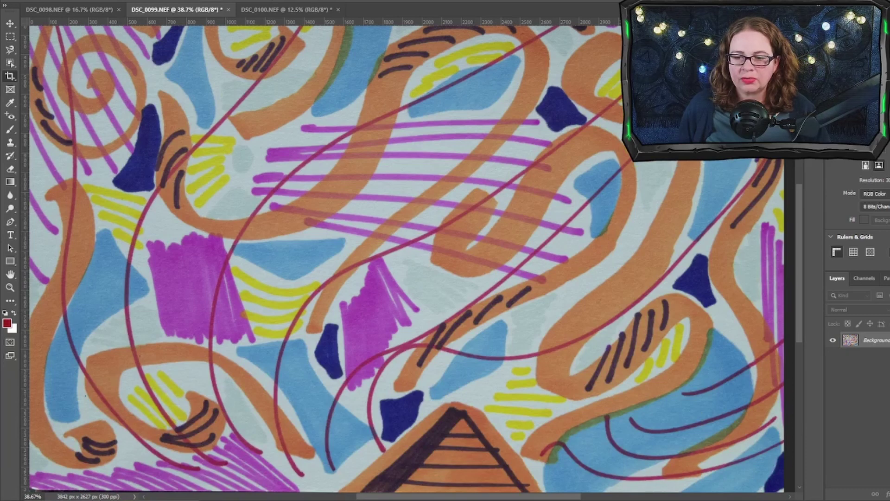
{"action": "key", "text": "ctrl+0"}
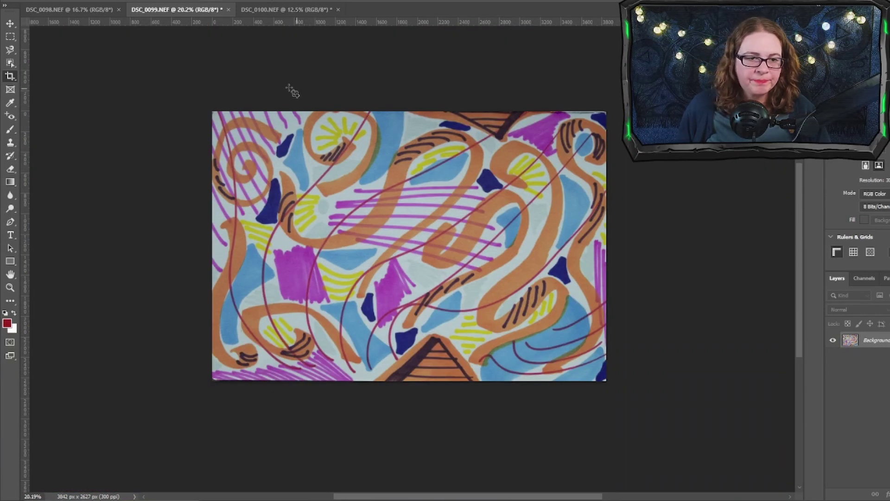
{"action": "left_click_drag", "start_coordinate": [212, 112], "coordinate": [629, 387]}
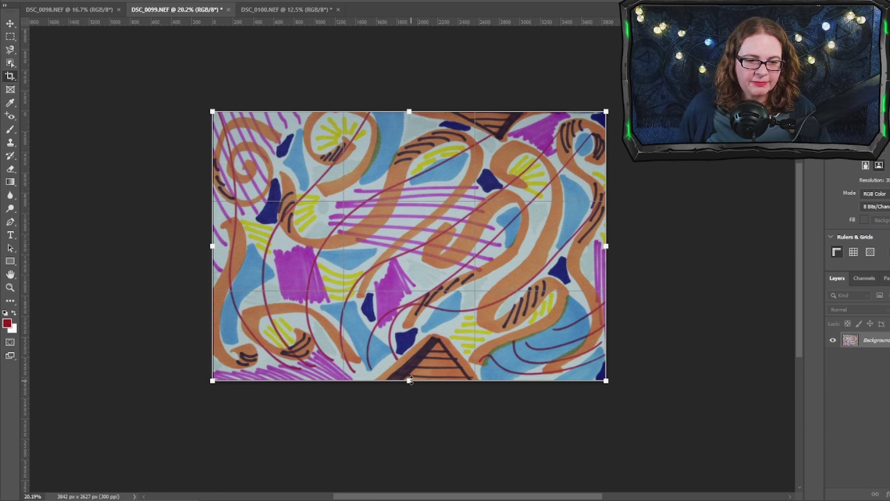
{"action": "left_click_drag", "start_coordinate": [410, 379], "coordinate": [410, 375]}
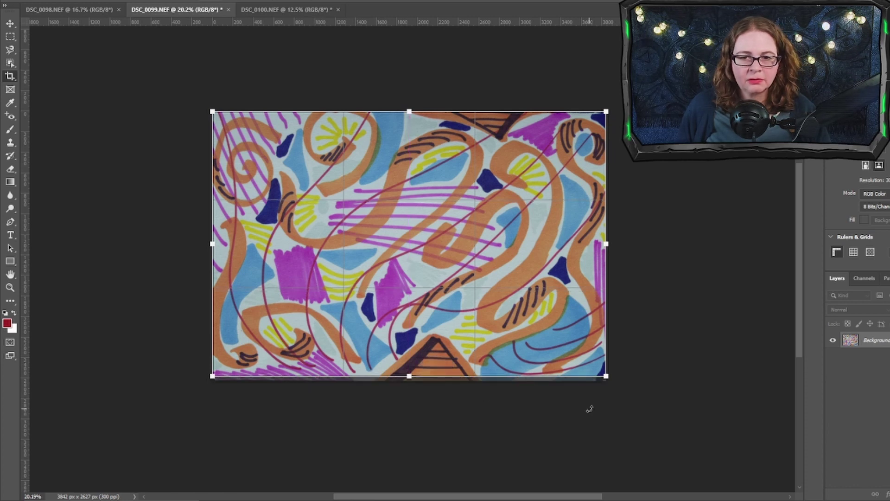
{"action": "key", "text": "Down"}
{"action": "key", "text": "Down"}
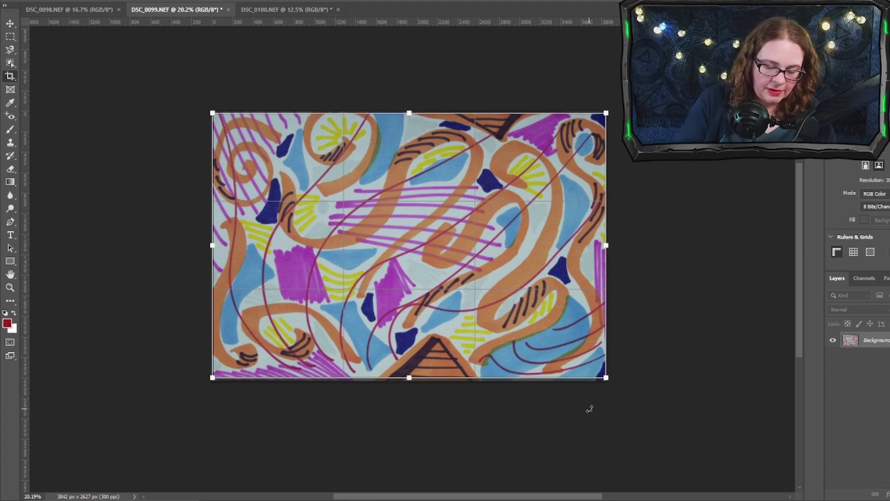
{"action": "key", "text": "Return"}
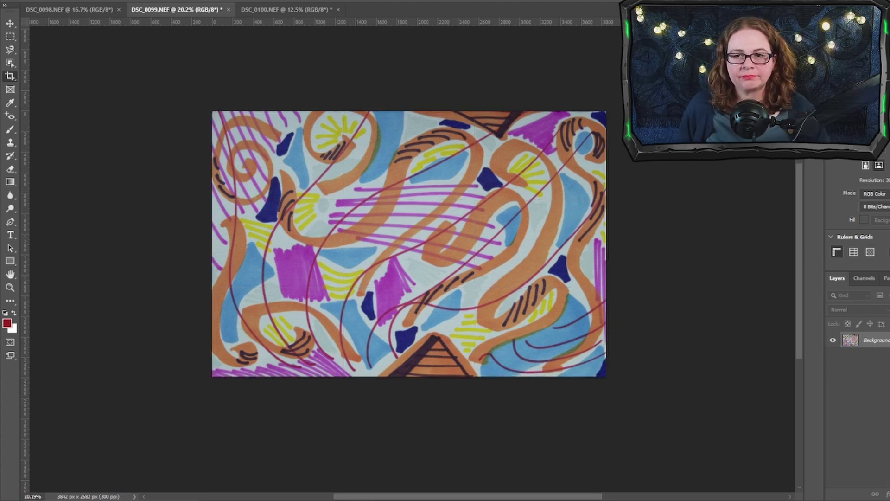
Pan around the cropped scan to check its edges are clean.
{"action": "scroll", "coordinate": [413, 241], "scroll_direction": "up", "scroll_amount": 5}
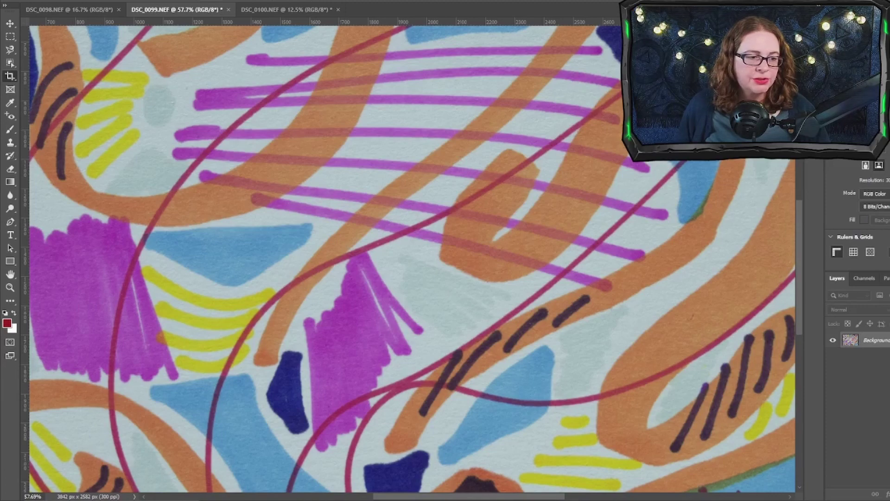
{"action": "scroll", "coordinate": [413, 257], "scroll_direction": "up", "scroll_amount": 4}
{"action": "scroll", "coordinate": [413, 257], "scroll_direction": "right", "scroll_amount": 3}
{"action": "scroll", "coordinate": [412, 257], "scroll_direction": "right", "scroll_amount": 2}
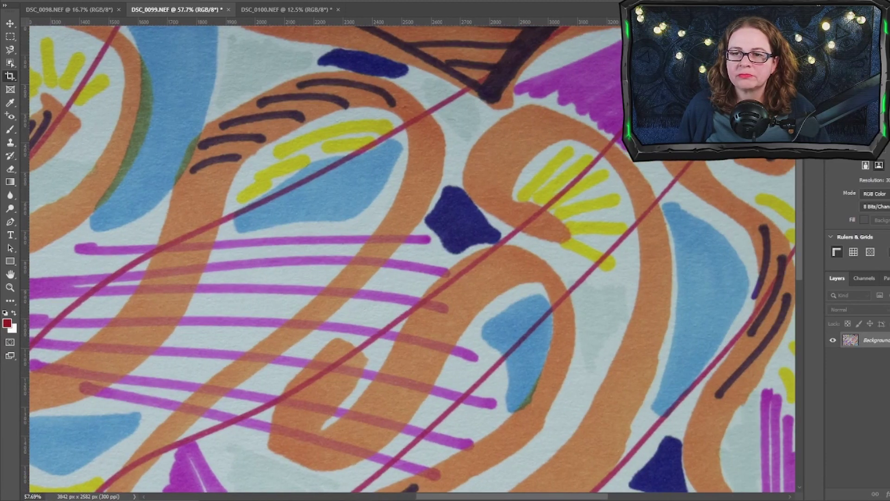
{"action": "scroll", "coordinate": [412, 258], "scroll_direction": "down", "scroll_amount": 6}
{"action": "scroll", "coordinate": [412, 258], "scroll_direction": "left", "scroll_amount": 10}
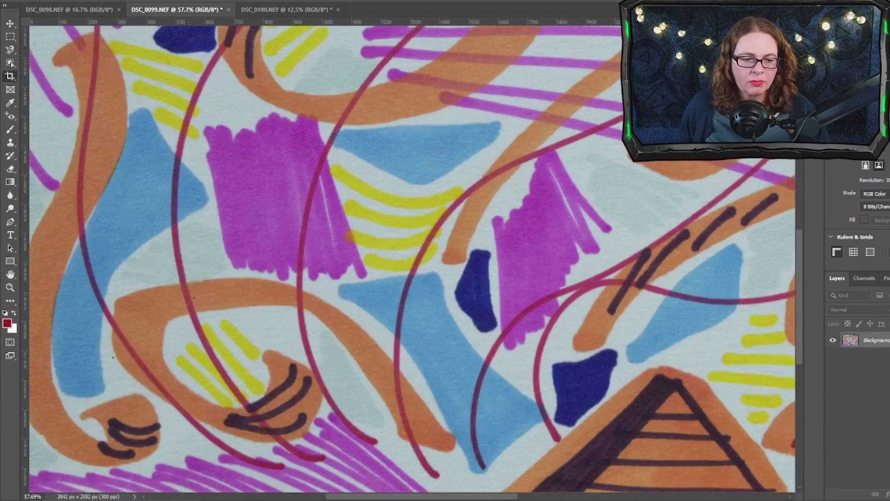
{"action": "scroll", "coordinate": [412, 257], "scroll_direction": "up", "scroll_amount": 5}
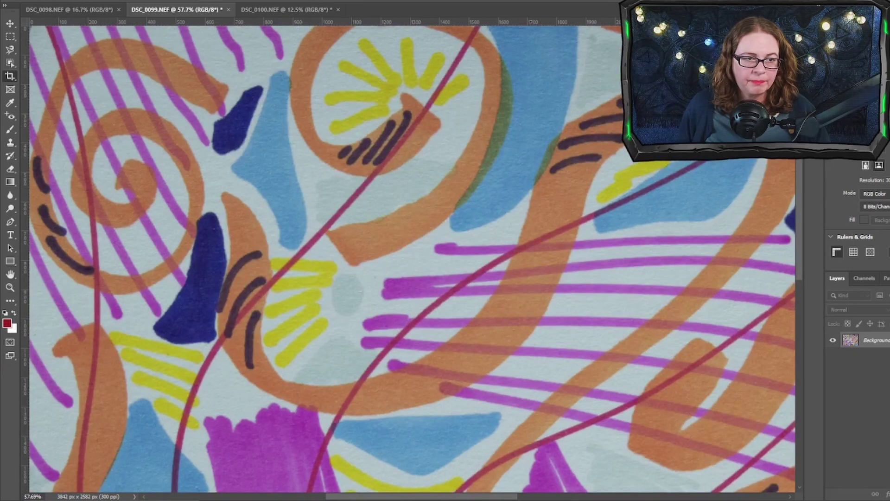
{"action": "scroll", "coordinate": [413, 257], "scroll_direction": "down", "scroll_amount": 5}
{"action": "scroll", "coordinate": [412, 258], "scroll_direction": "up", "scroll_amount": 5}
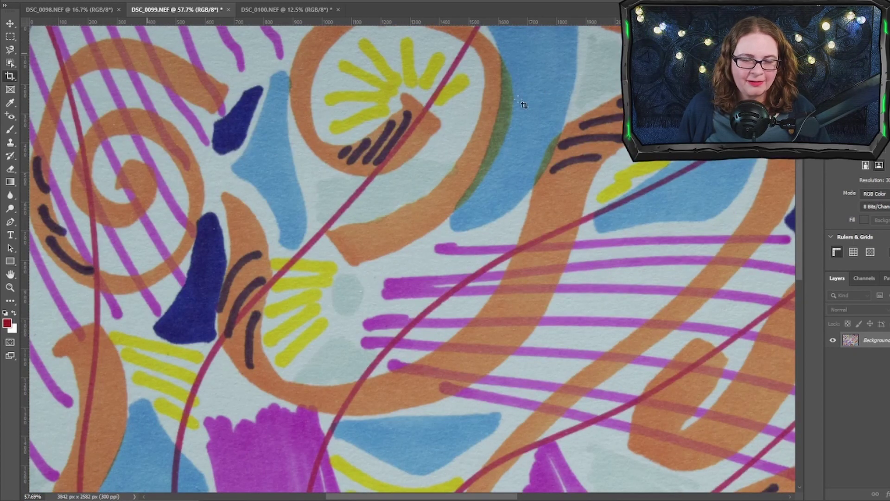
{"action": "scroll", "coordinate": [411, 256], "scroll_direction": "down", "scroll_amount": 6}
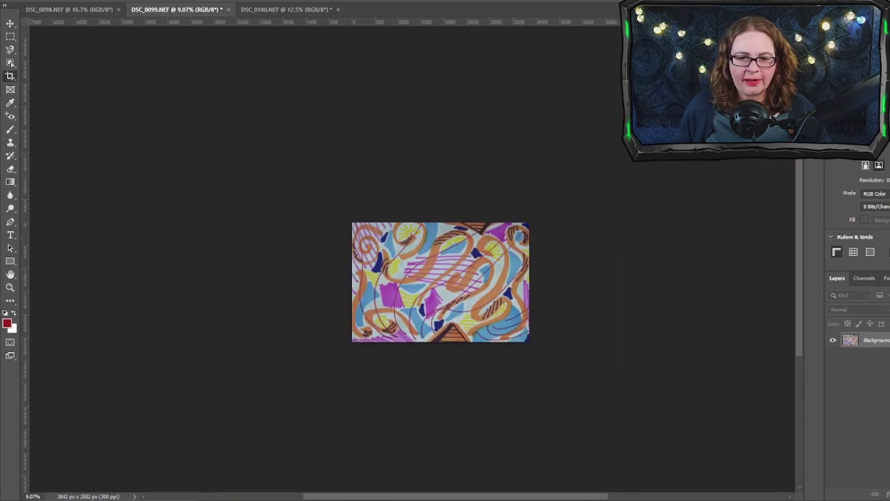
{"action": "scroll", "coordinate": [411, 256], "scroll_direction": "up", "scroll_amount": 3}
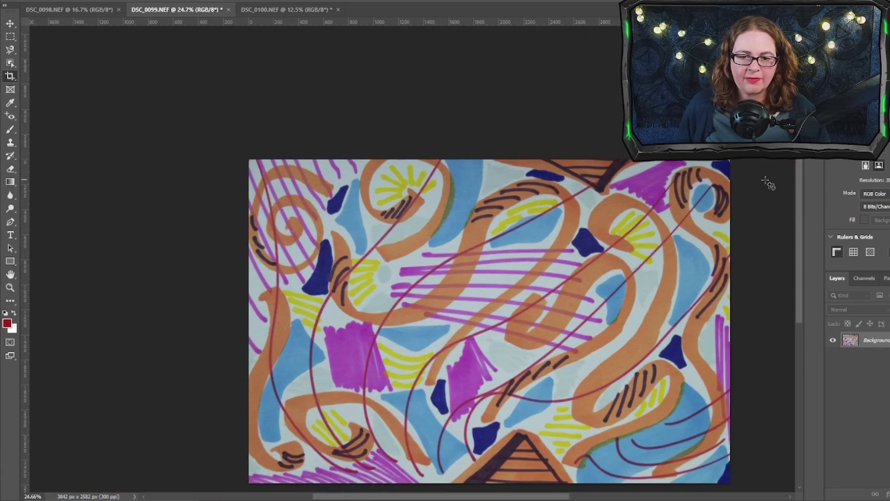
{"action": "scroll", "coordinate": [797, 190], "scroll_direction": "down", "scroll_amount": 3}
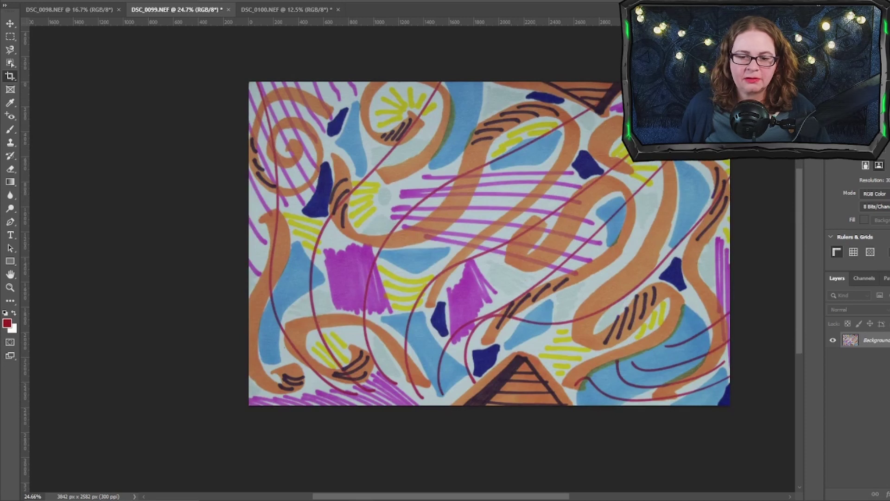
{"action": "left_click_drag", "start_coordinate": [487, 496], "coordinate": [523, 498]}
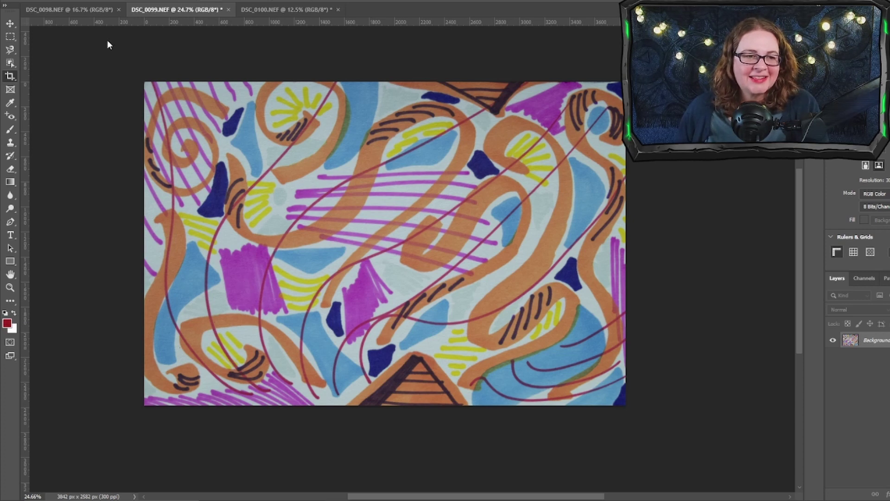
Apply Levels with the white input point lowered to 210.
{"action": "left_click", "coordinate": [60, 1]}
{"action": "mouse_move", "coordinate": [74, 4]}
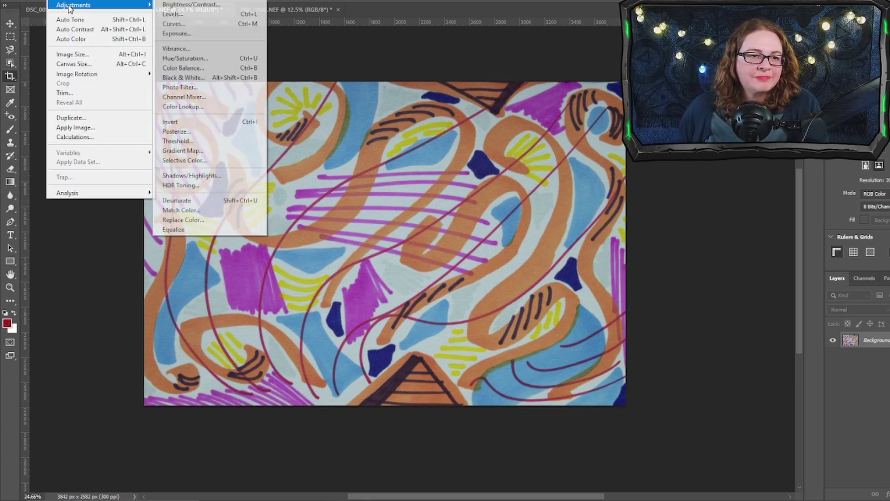
{"action": "left_click", "coordinate": [187, 16]}
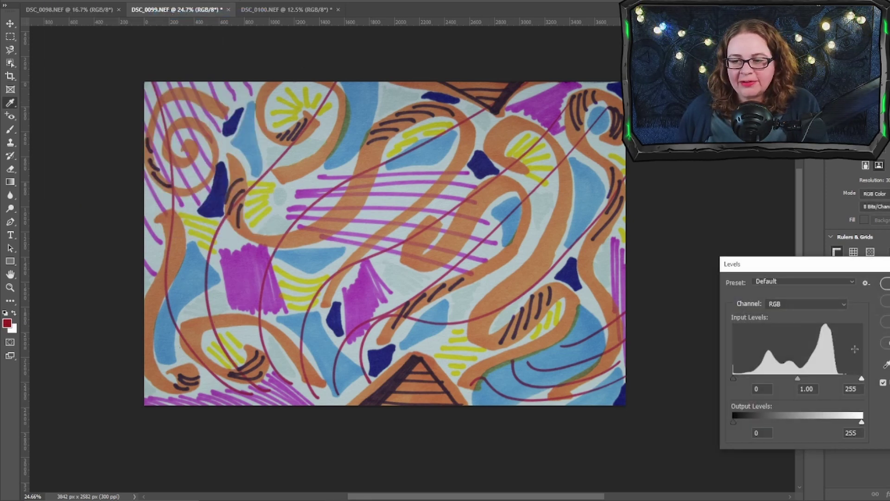
{"action": "left_click_drag", "start_coordinate": [871, 269], "coordinate": [802, 216]}
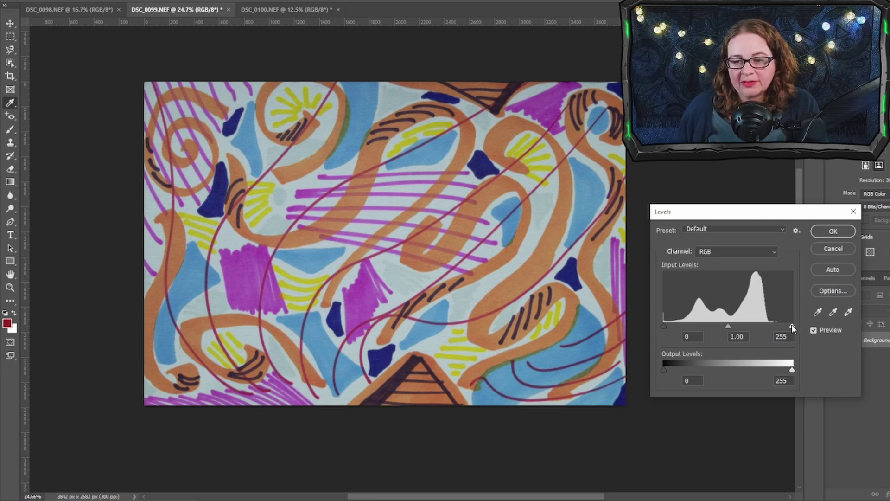
{"action": "left_click_drag", "start_coordinate": [789, 325], "coordinate": [770, 326]}
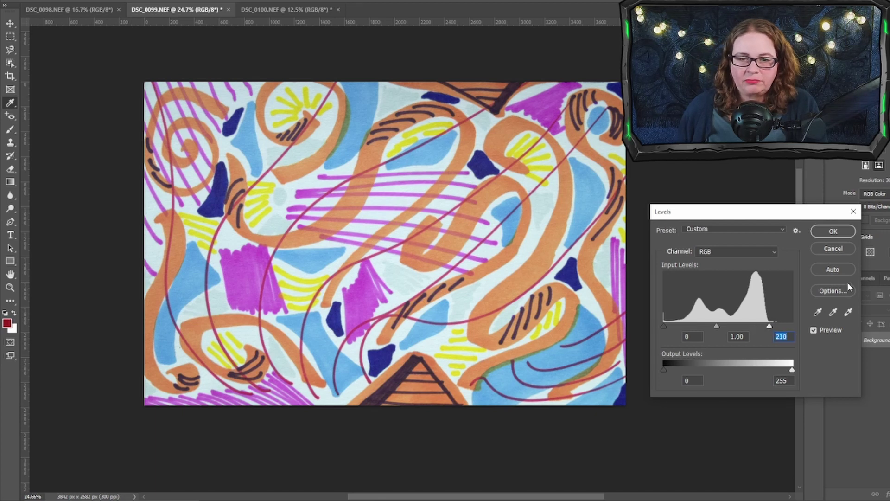
{"action": "left_click", "coordinate": [826, 233]}
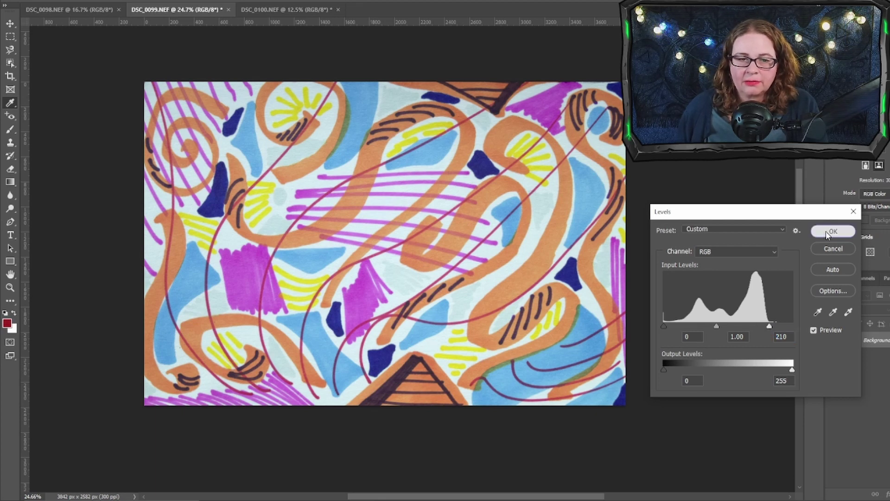
{"action": "left_click", "coordinate": [58, 0]}
Apply a Curves adjustment lifting 190 to 196 and pulling the shadow point near 64 slightly down.
{"action": "mouse_move", "coordinate": [78, 5]}
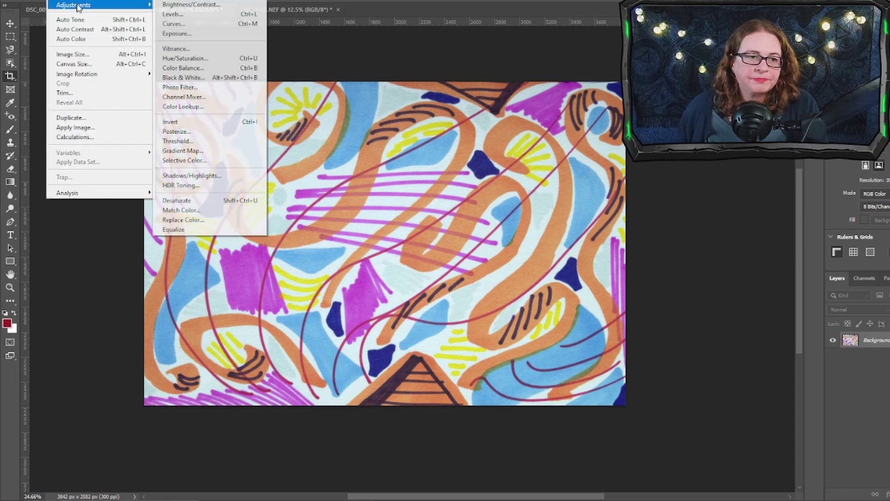
{"action": "left_click", "coordinate": [204, 24]}
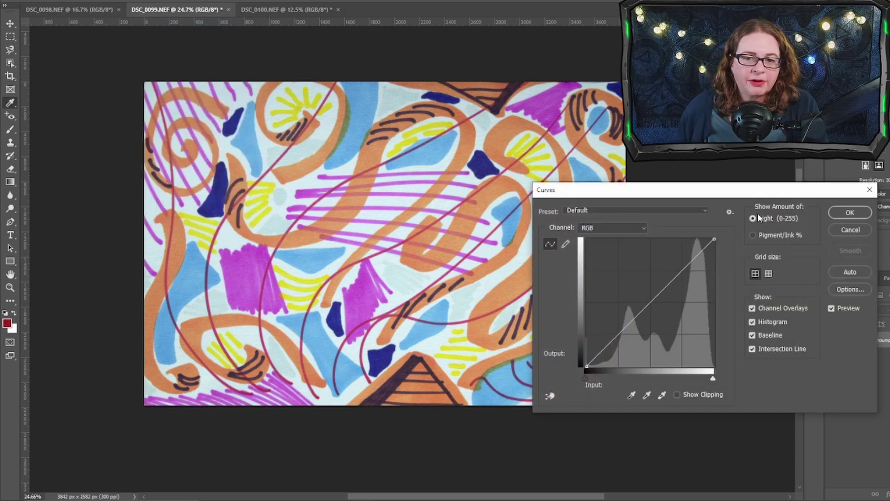
{"action": "left_click_drag", "start_coordinate": [707, 196], "coordinate": [789, 166]}
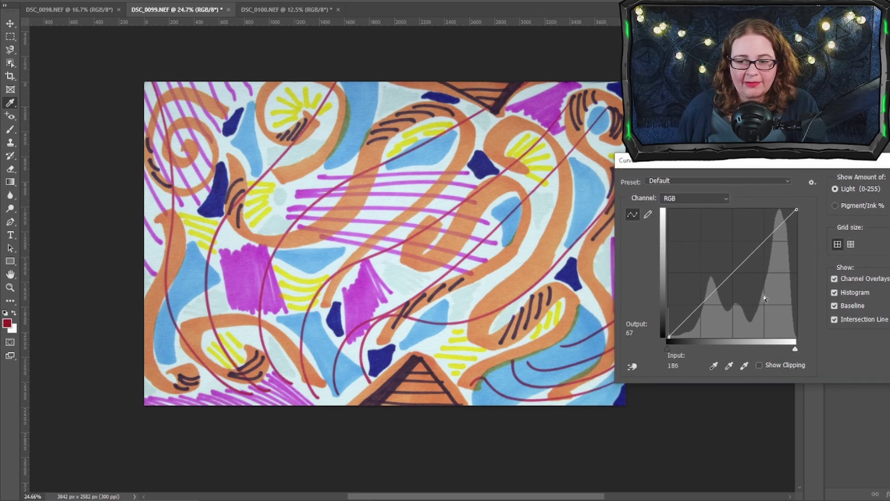
{"action": "left_click", "coordinate": [763, 238]}
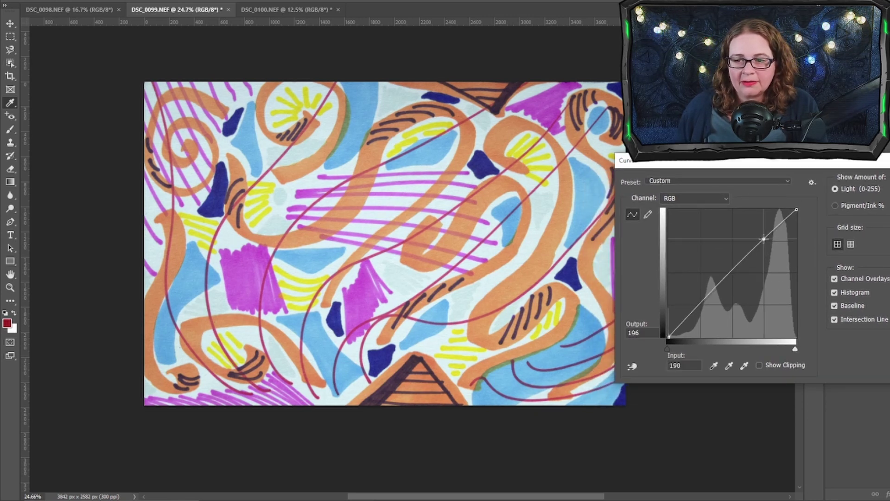
{"action": "left_click", "coordinate": [702, 304]}
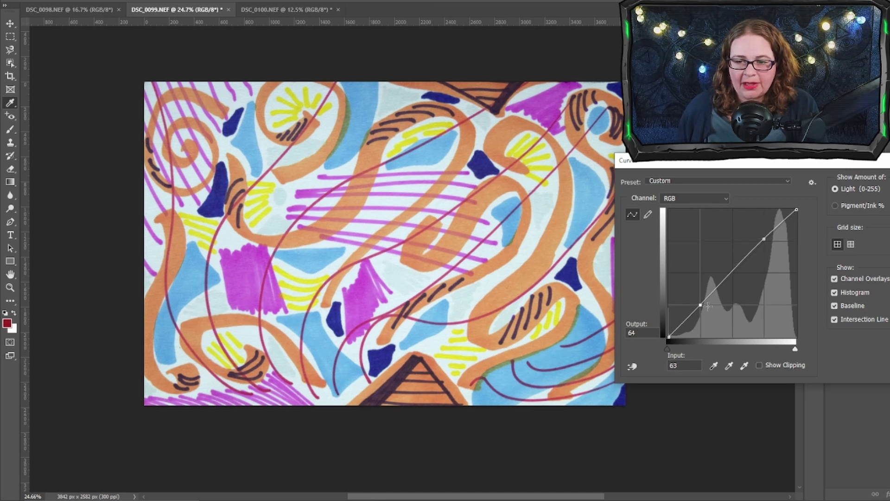
{"action": "left_click_drag", "start_coordinate": [701, 304], "coordinate": [702, 305]}
{"action": "key", "text": "Return"}
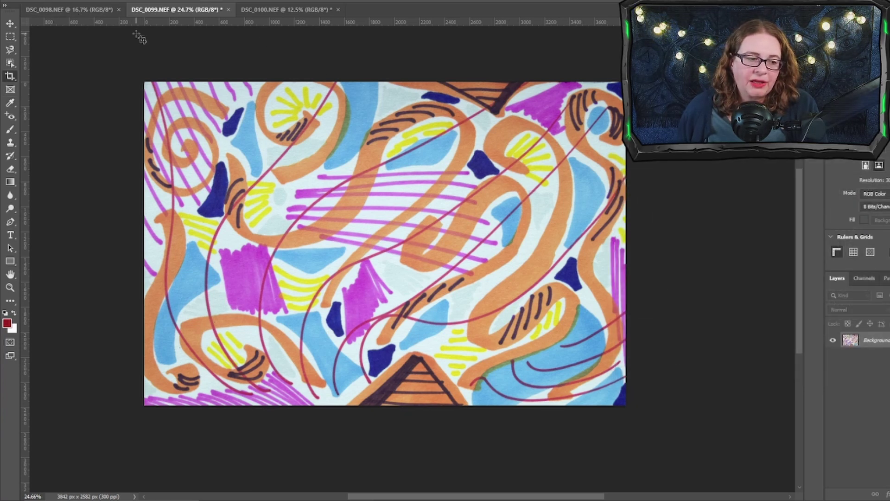
Set Color Balance Yellow–Blue to +5 midtones, +1 highlights and +2 shadows.
{"action": "left_click", "coordinate": [58, 0]}
{"action": "mouse_move", "coordinate": [80, 7]}
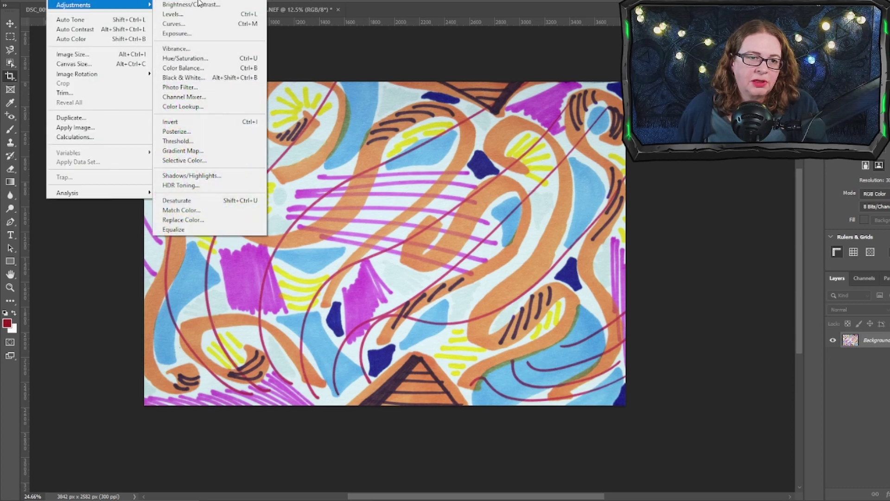
{"action": "left_click", "coordinate": [228, 70]}
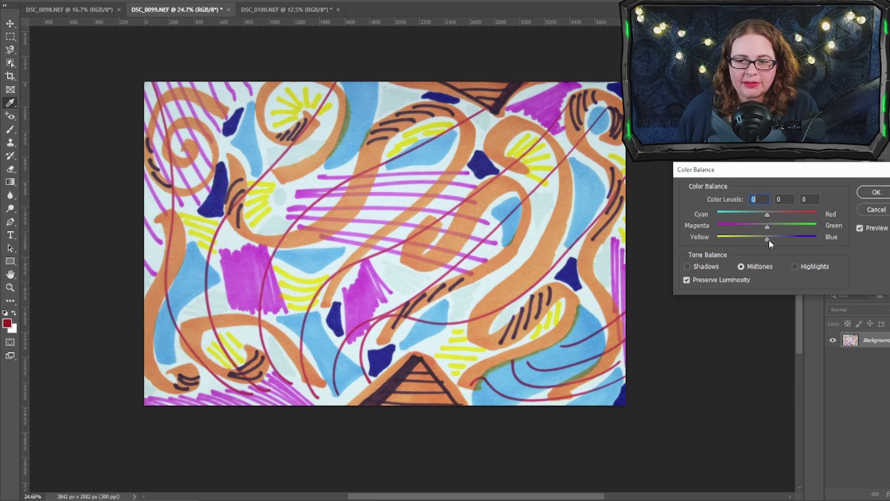
{"action": "left_click_drag", "start_coordinate": [767, 239], "coordinate": [767, 239]}
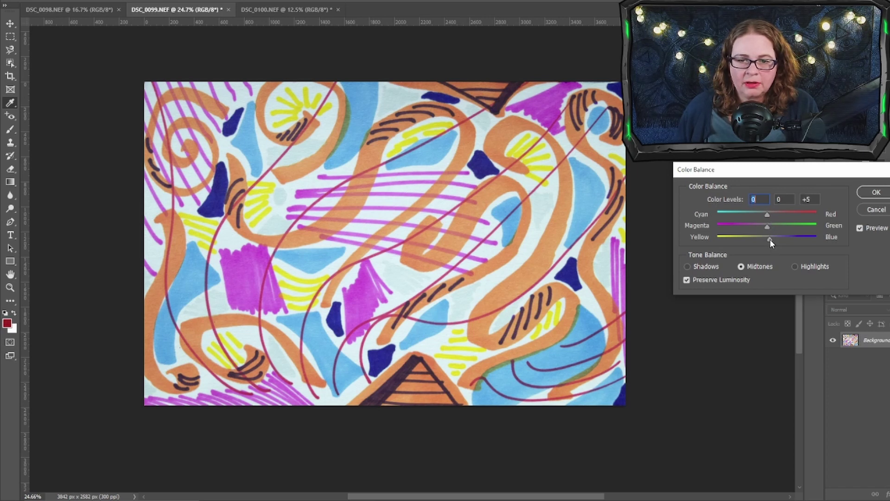
{"action": "left_click", "coordinate": [769, 238]}
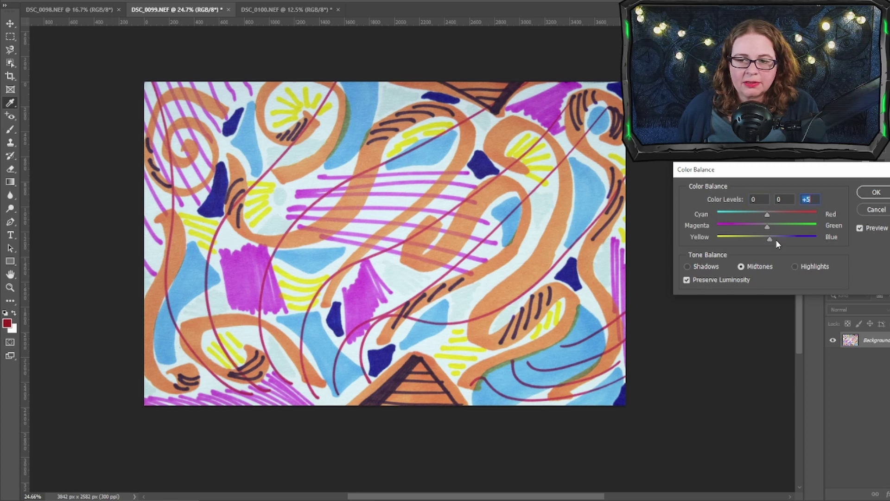
{"action": "left_click_drag", "start_coordinate": [767, 239], "coordinate": [768, 239]}
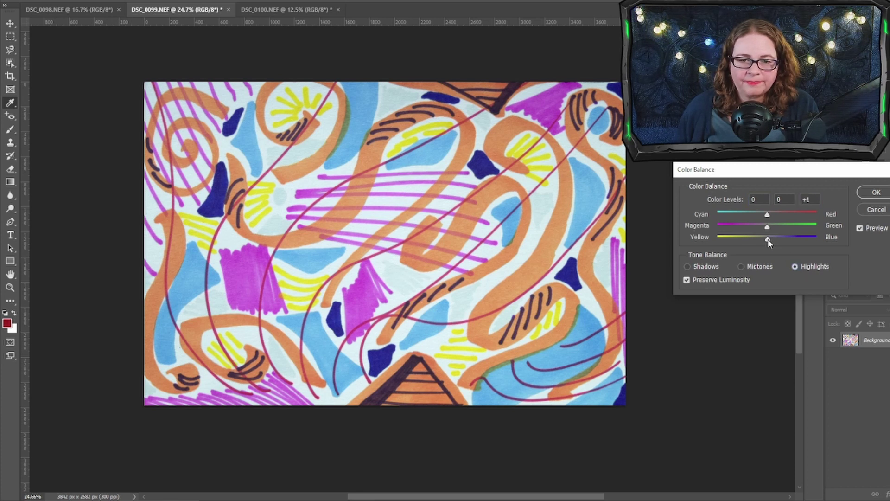
{"action": "left_click", "coordinate": [700, 266]}
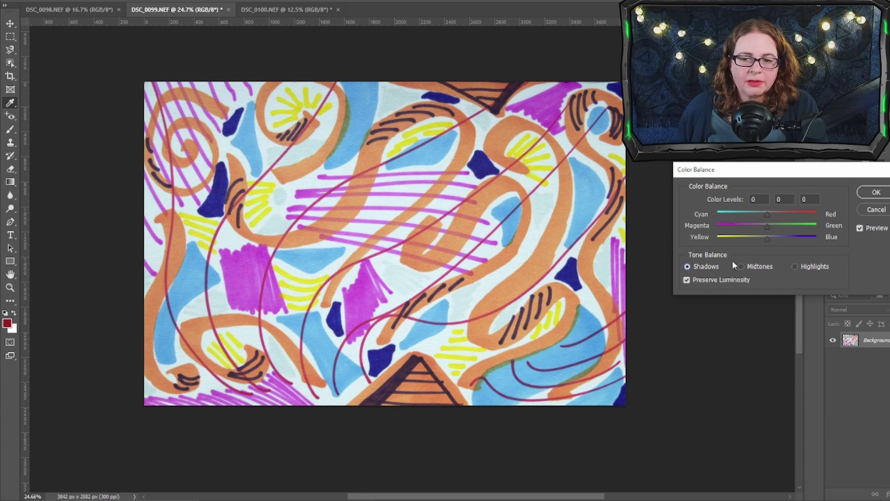
{"action": "left_click_drag", "start_coordinate": [767, 238], "coordinate": [769, 239]}
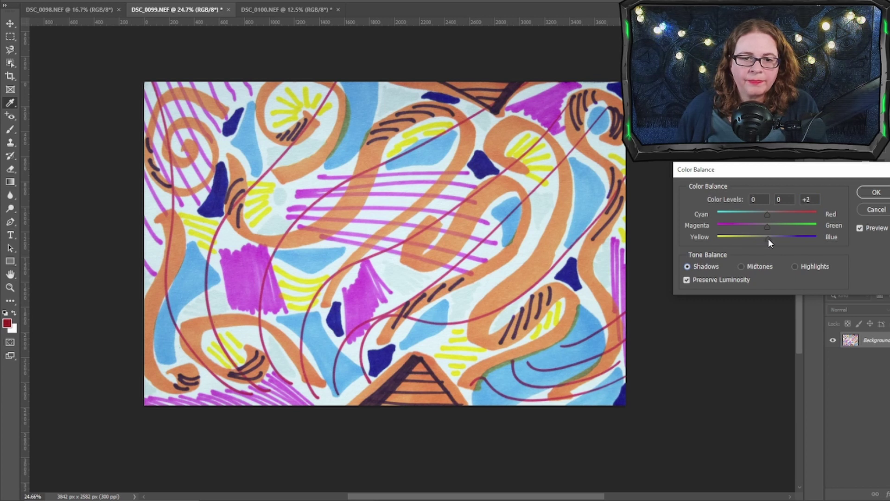
{"action": "left_click", "coordinate": [768, 238]}
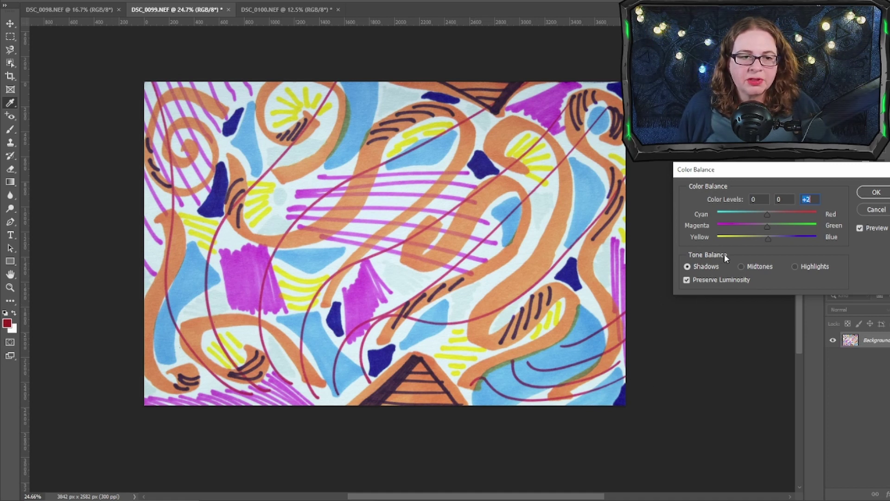
Confirm the Color Balance, then apply Levels with the midtone at about 0.97.
{"action": "left_click", "coordinate": [875, 192]}
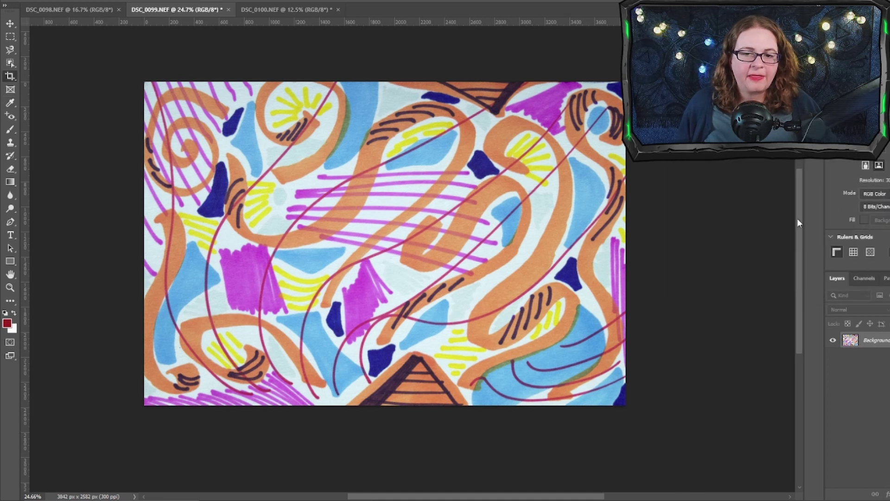
{"action": "key", "text": "c"}
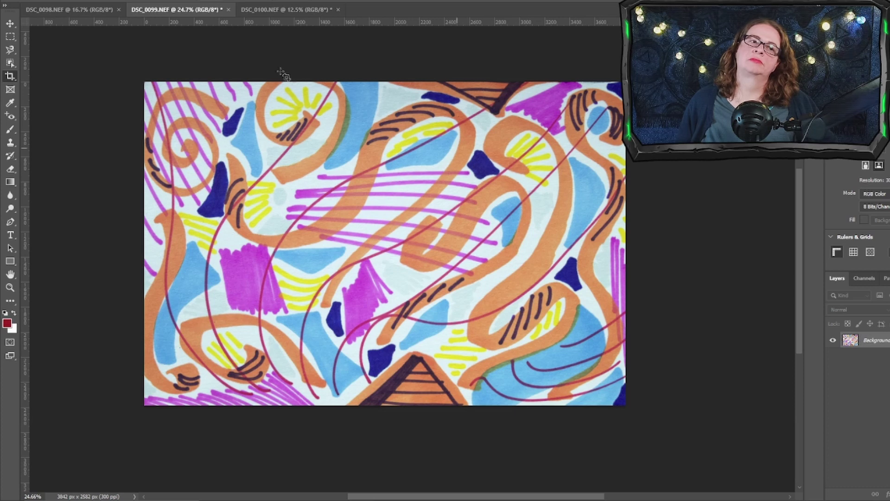
{"action": "left_click", "coordinate": [54, 1]}
{"action": "mouse_move", "coordinate": [85, 5]}
{"action": "left_click", "coordinate": [199, 14]}
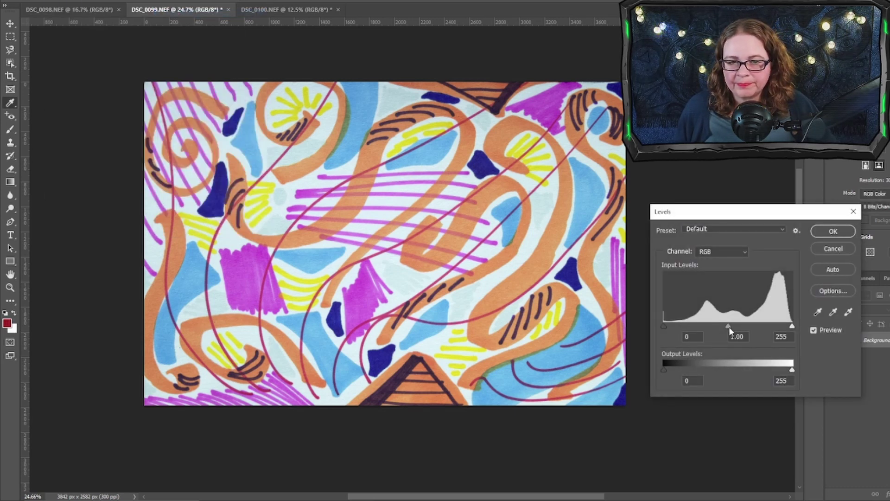
{"action": "left_click_drag", "start_coordinate": [729, 327], "coordinate": [729, 326]}
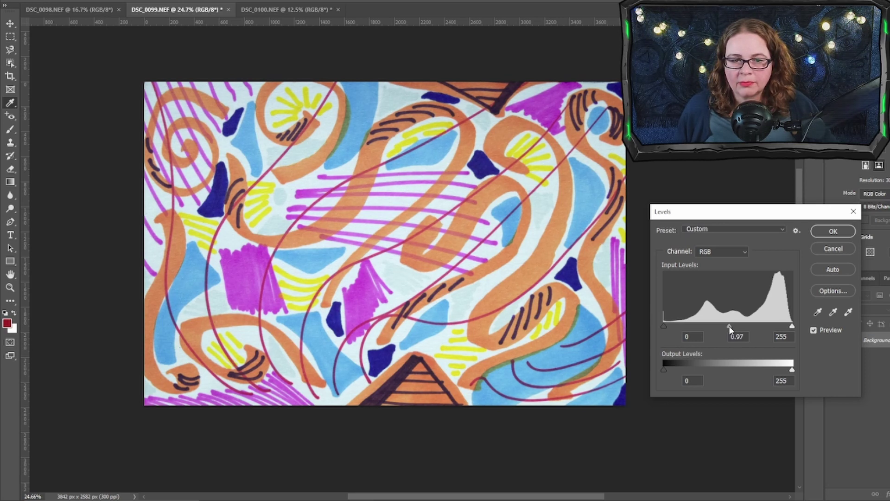
{"action": "left_click", "coordinate": [832, 231]}
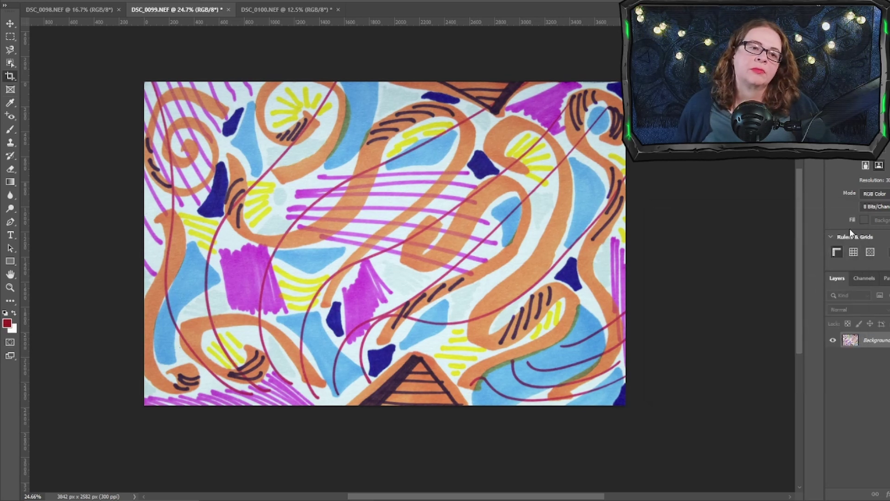
{"action": "left_click", "coordinate": [58, 1]}
{"action": "mouse_move", "coordinate": [150, 4]}
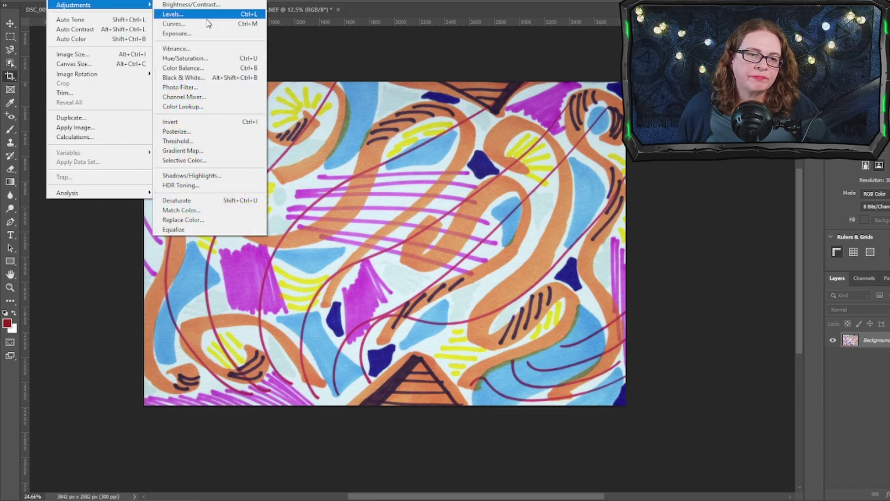
Apply Shadows/Highlights with shadows 11%, highlight tone 53, radius 57 px and midtone +11.
{"action": "left_click", "coordinate": [233, 181]}
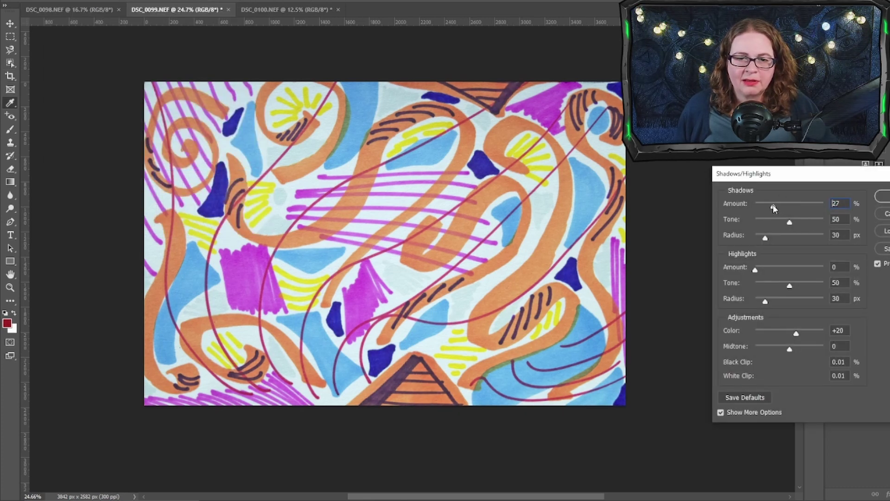
{"action": "left_click_drag", "start_coordinate": [773, 206], "coordinate": [770, 238]}
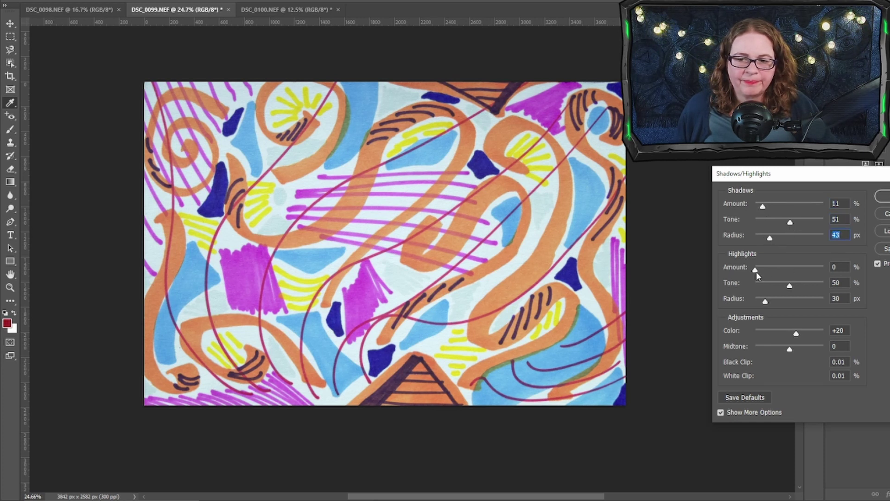
{"action": "left_click_drag", "start_coordinate": [790, 284], "coordinate": [772, 304]}
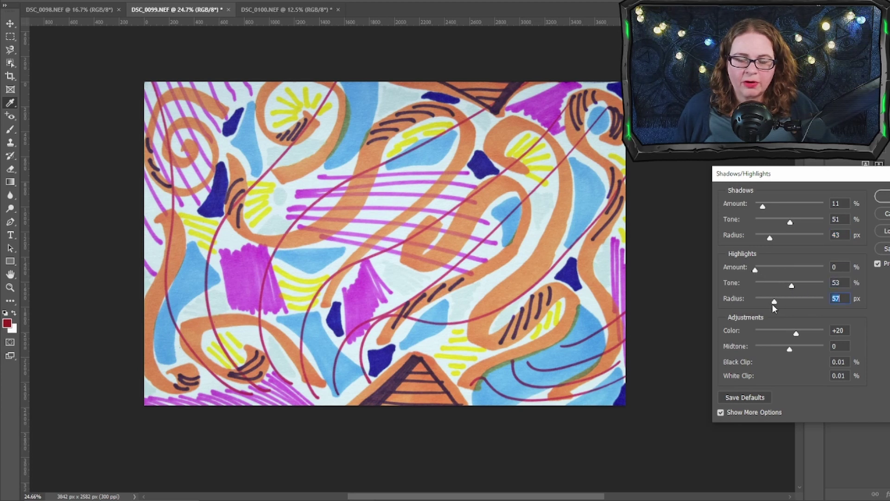
{"action": "left_click_drag", "start_coordinate": [789, 349], "coordinate": [793, 352]}
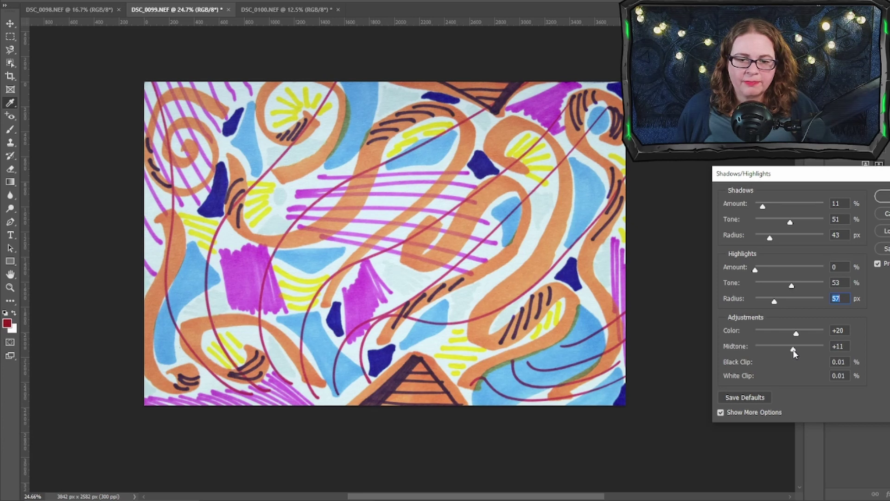
{"action": "left_click", "coordinate": [880, 199]}
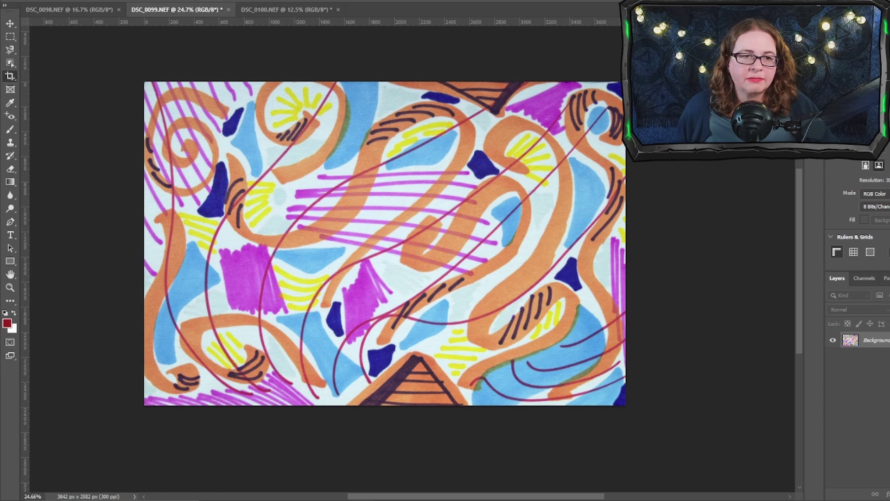
{"action": "key", "text": "alt+w"}
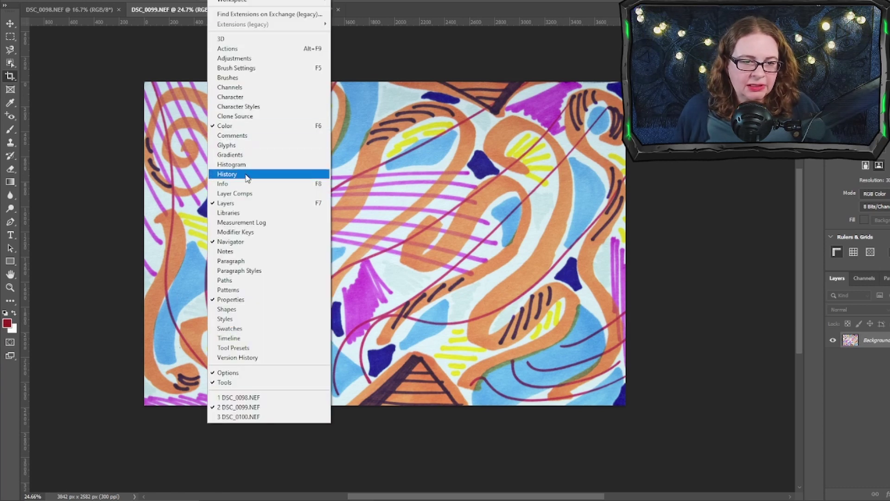
Delete the Shadows/Highlights state from the History panel and confirm with Yes.
{"action": "left_click", "coordinate": [257, 175]}
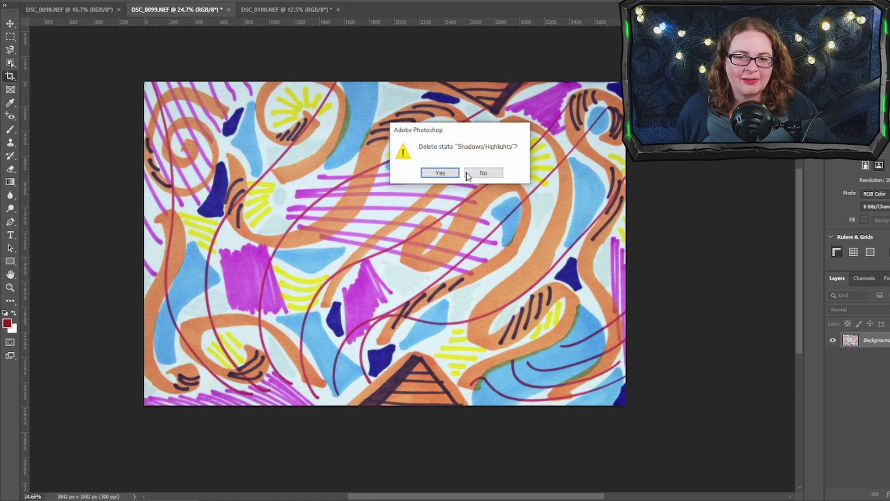
{"action": "left_click", "coordinate": [441, 173]}
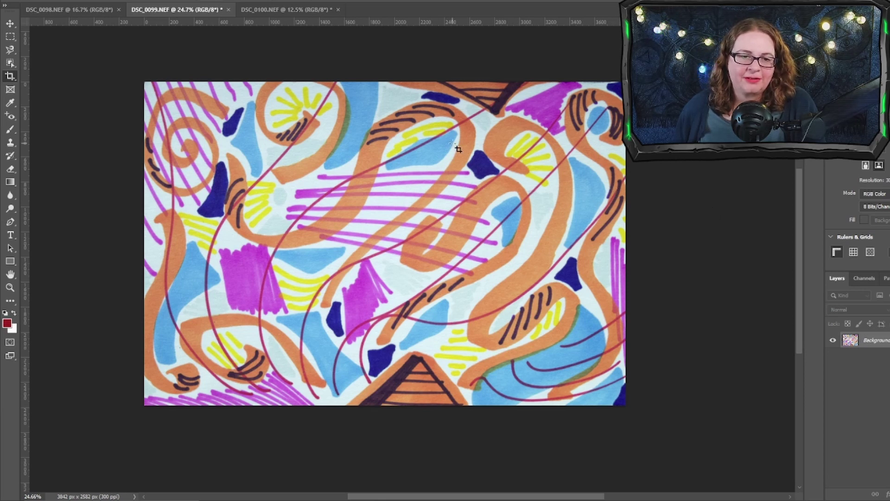
Start Save As and browse from mediumjennylea up into the merch > spiritart folders.
{"action": "key", "text": "alt+f"}
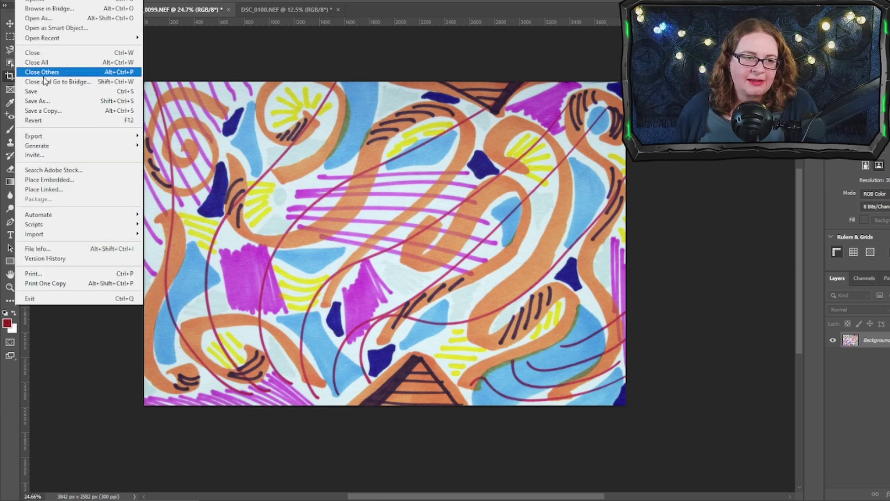
{"action": "left_click", "coordinate": [46, 98]}
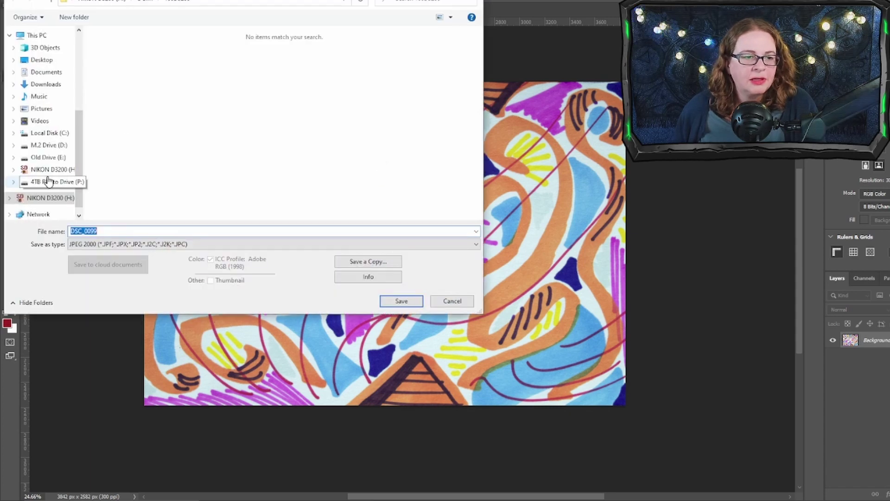
{"action": "scroll", "coordinate": [51, 176], "scroll_direction": "up", "scroll_amount": 4}
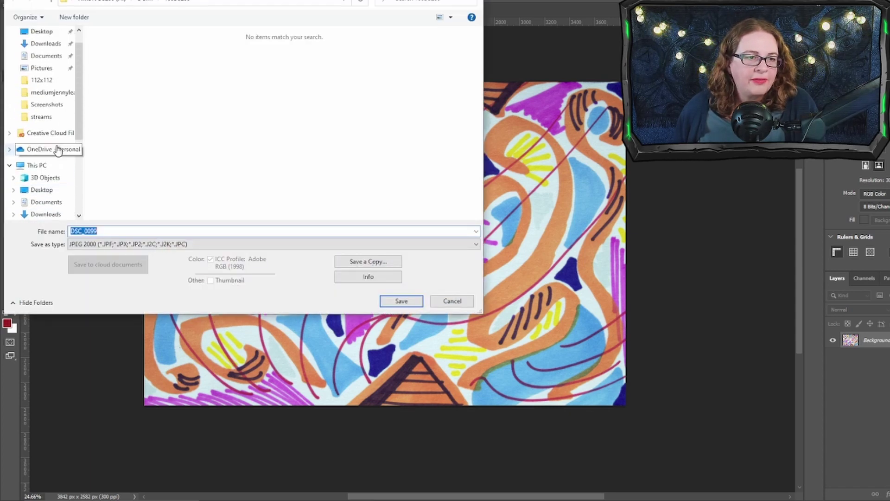
{"action": "left_click", "coordinate": [51, 93]}
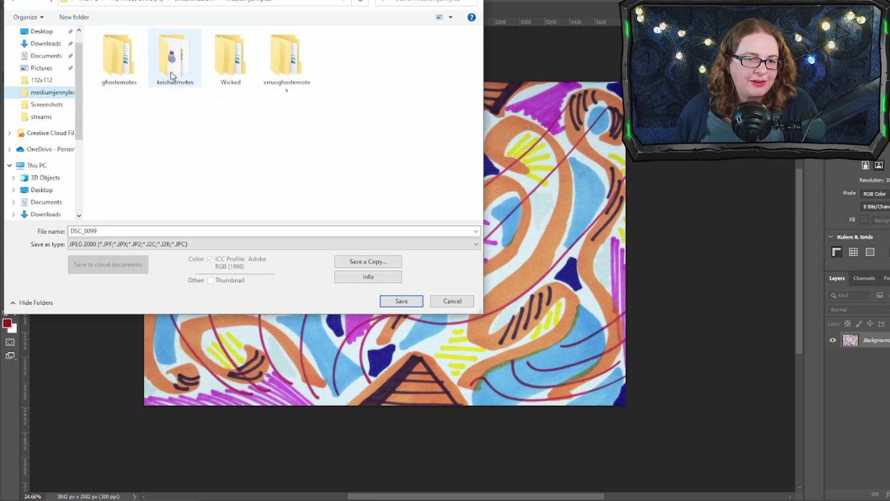
{"action": "left_click", "coordinate": [193, 4]}
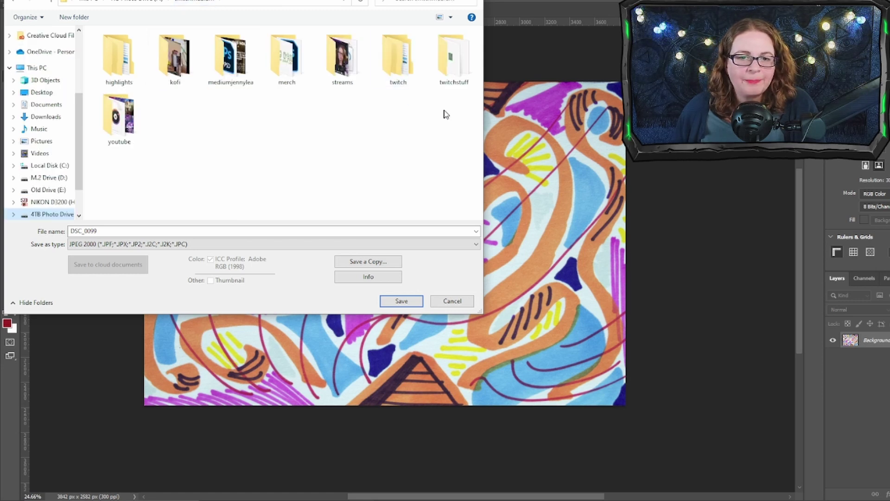
{"action": "double_click", "coordinate": [288, 74]}
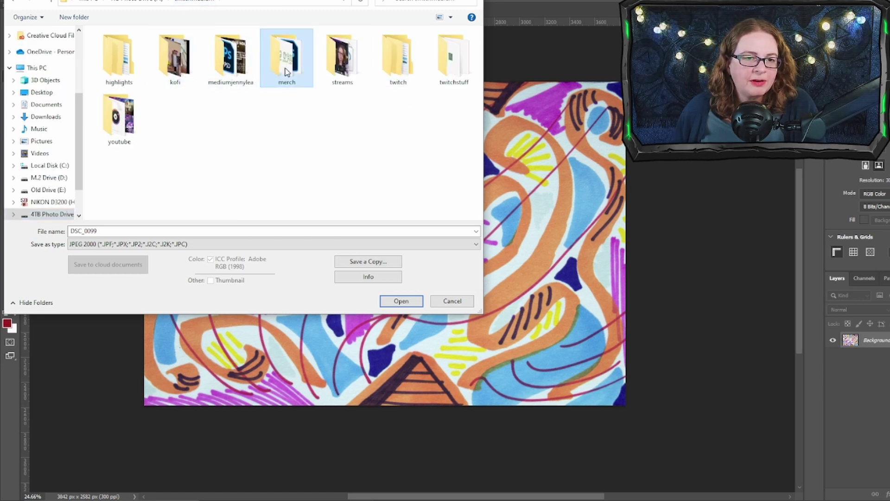
{"action": "double_click", "coordinate": [169, 68]}
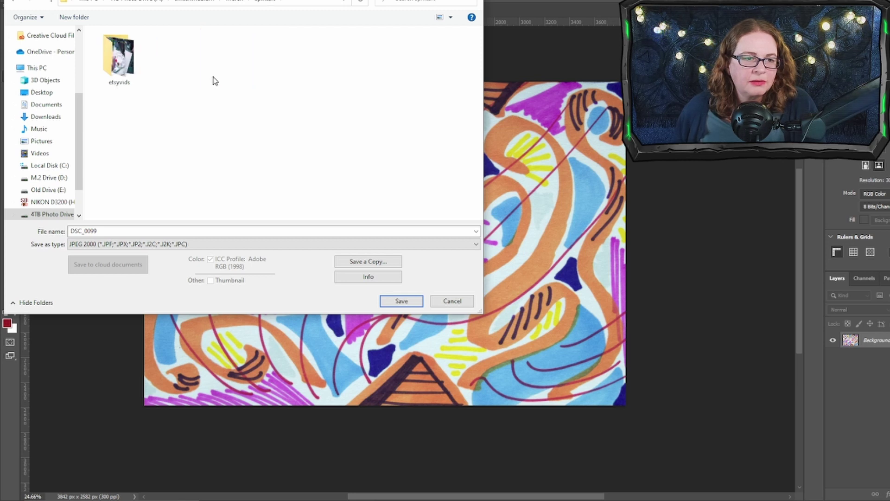
{"action": "left_click", "coordinate": [14, 5]}
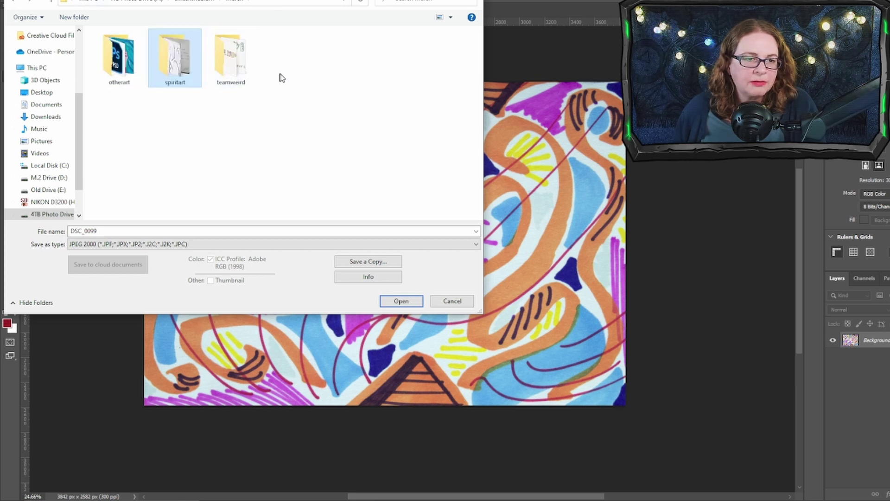
Save the artwork as JPEG named restructure.jpg in the spiritart folder.
{"action": "left_click", "coordinate": [329, 244]}
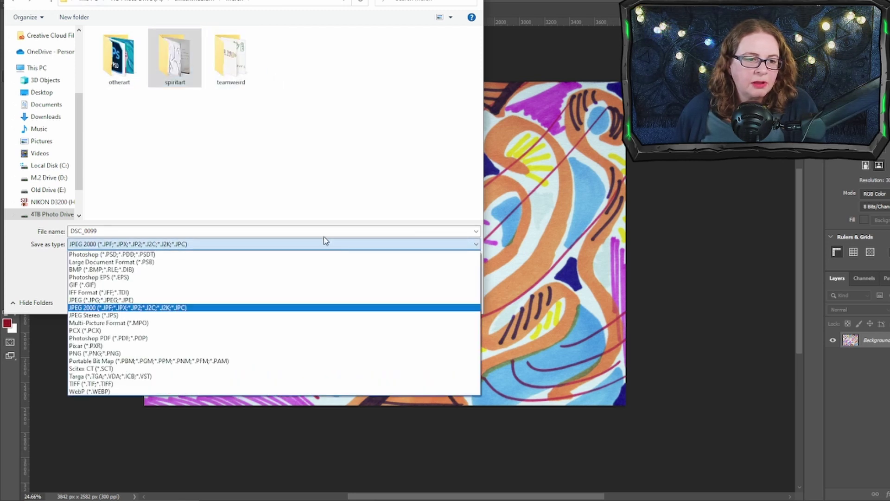
{"action": "left_click", "coordinate": [154, 301]}
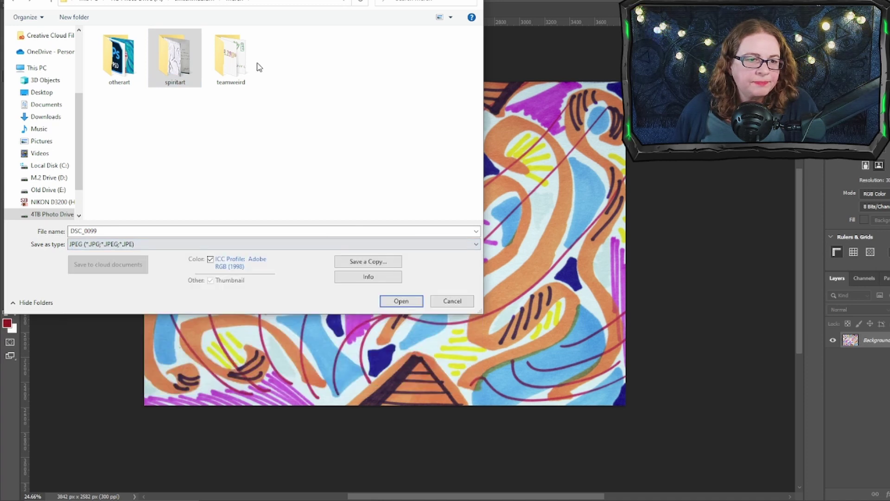
{"action": "double_click", "coordinate": [174, 58]}
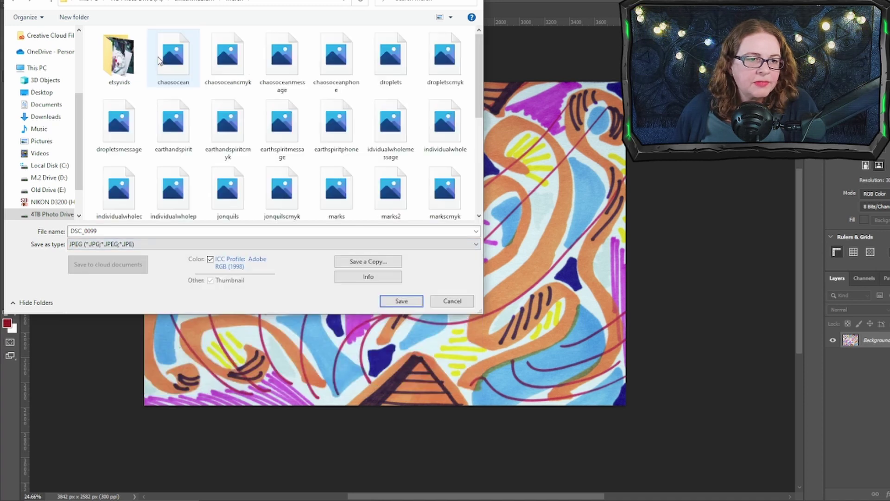
{"action": "double_click", "coordinate": [119, 230]}
{"action": "type", "text": "restructure"}
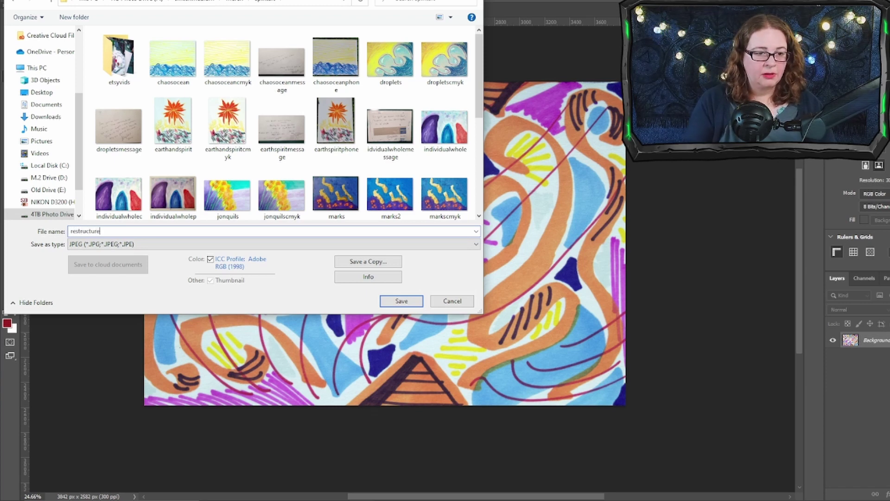
{"action": "key", "text": "Return"}
{"action": "key", "text": "Return"}
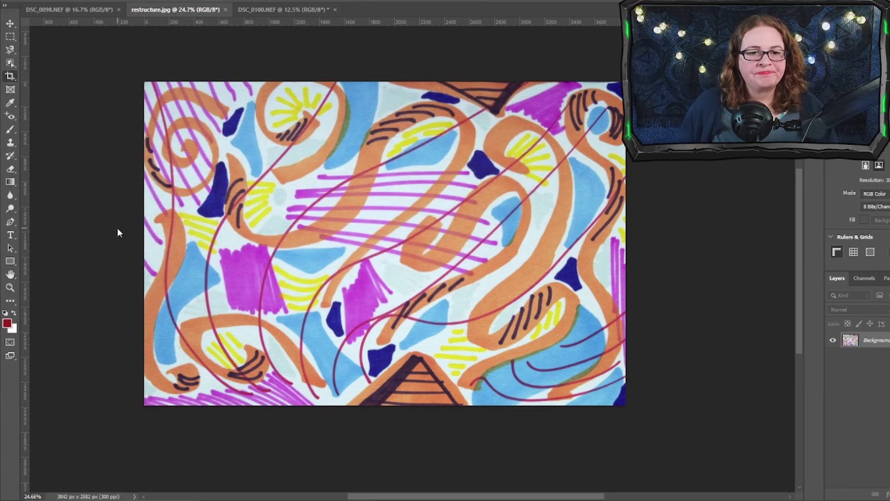
Close DSC_0100.NEF and DSC_0098.NEF without saving their changes.
{"action": "left_click", "coordinate": [334, 9]}
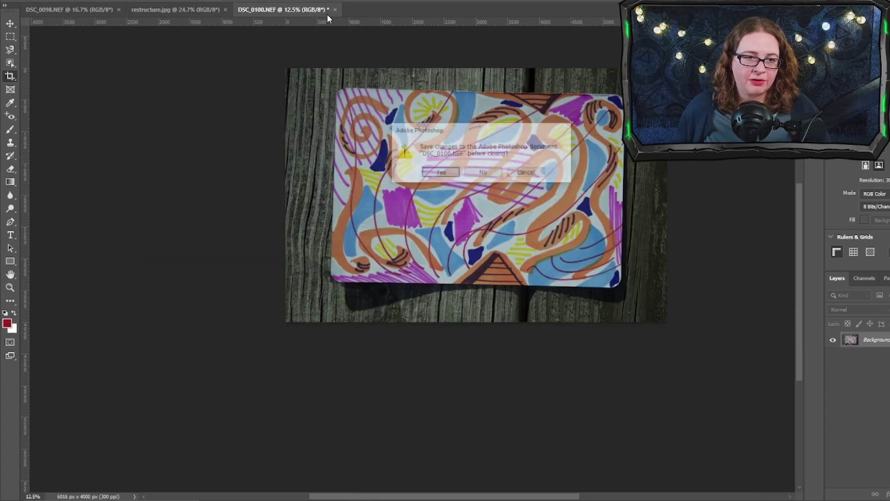
{"action": "left_click", "coordinate": [483, 172]}
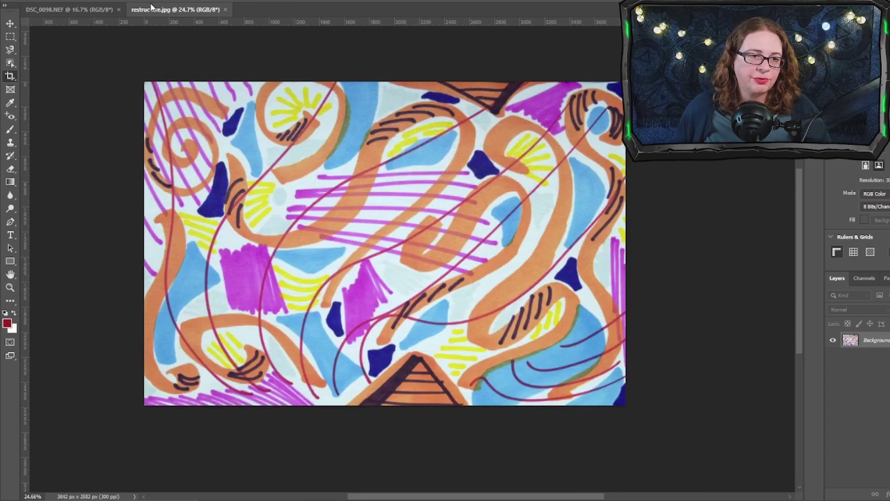
{"action": "left_click", "coordinate": [103, 10]}
{"action": "left_click", "coordinate": [118, 9]}
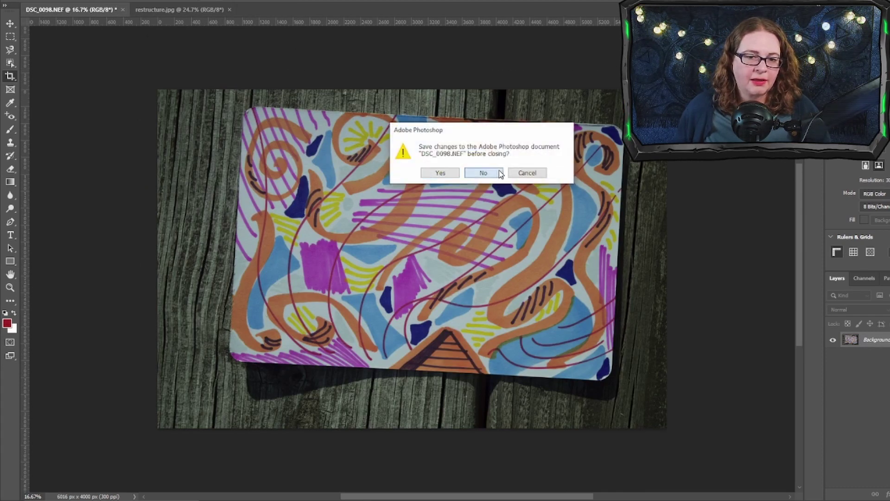
{"action": "left_click", "coordinate": [484, 172]}
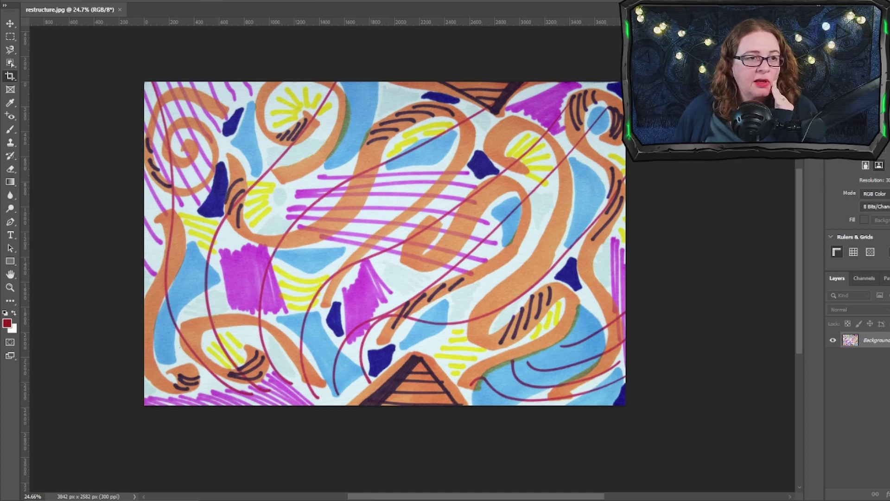
Convert restructure.jpg to CMYK Color mode and confirm the conversion warning.
{"action": "key", "text": "alt+i"}
{"action": "key", "text": "Right"}
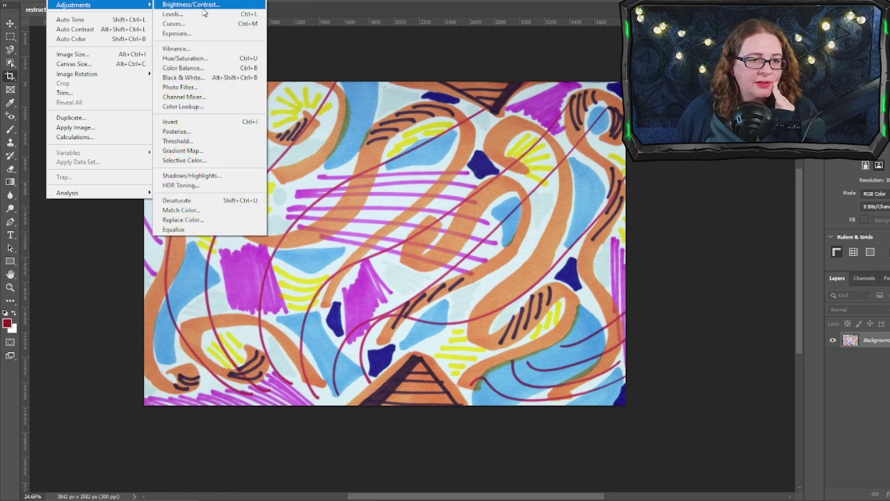
{"action": "key", "text": "Left"}
{"action": "key", "text": "Up"}
{"action": "key", "text": "Right"}
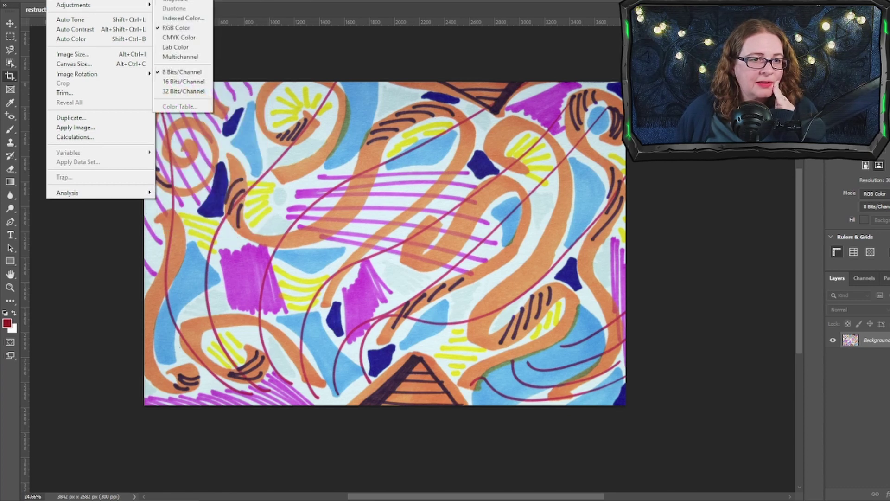
{"action": "left_click", "coordinate": [182, 38]}
{"action": "left_click", "coordinate": [478, 188]}
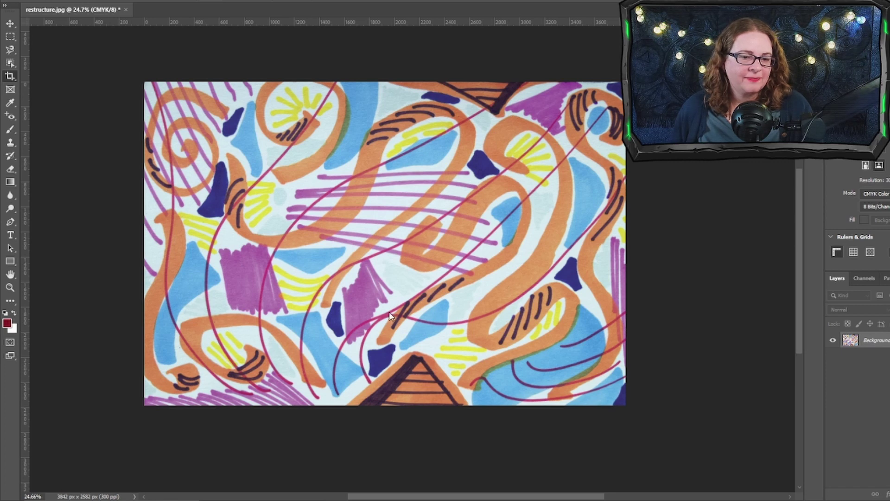
Lighten the midtones slightly with a Levels adjustment.
{"action": "left_click", "coordinate": [58, 0]}
{"action": "mouse_move", "coordinate": [74, 5]}
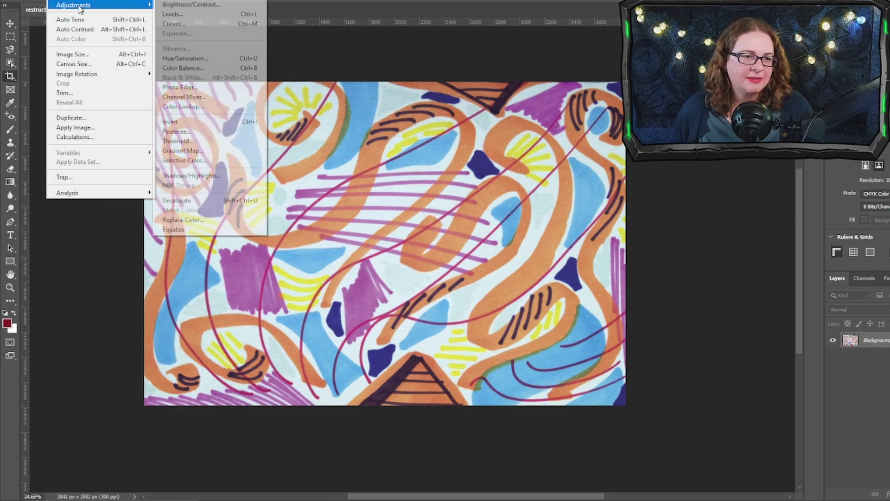
{"action": "left_click", "coordinate": [208, 16]}
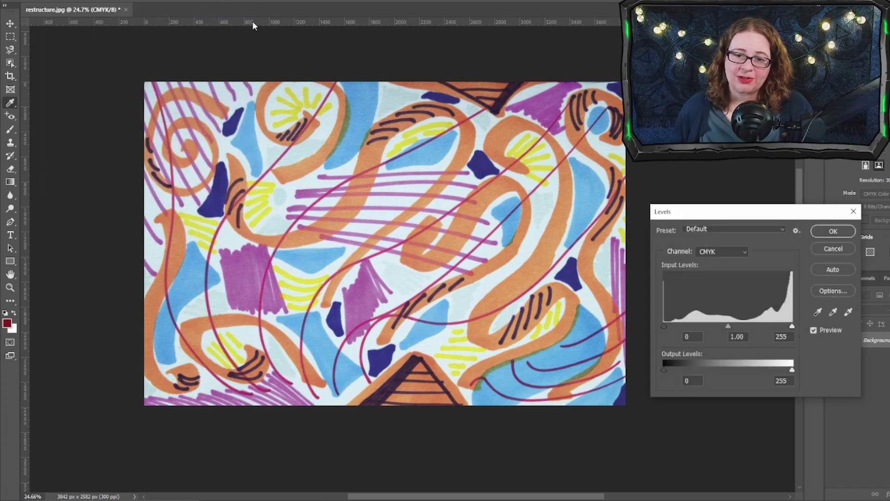
{"action": "left_click_drag", "start_coordinate": [727, 326], "coordinate": [724, 326]}
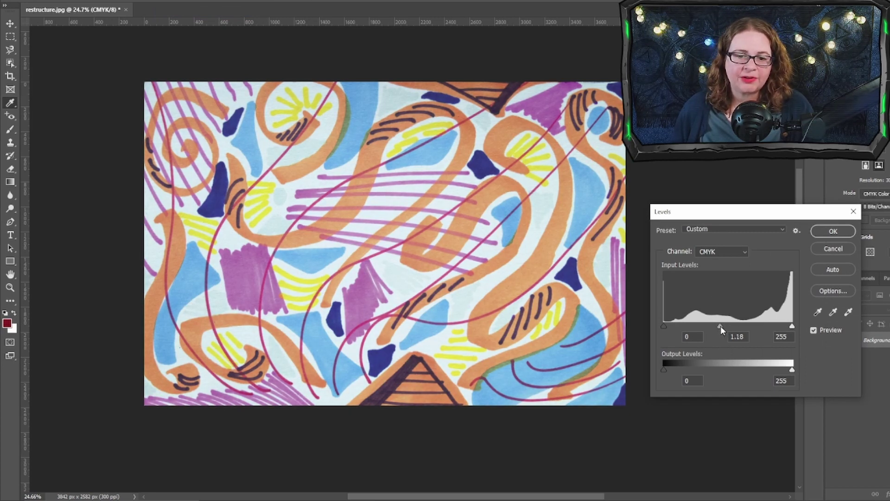
{"action": "left_click", "coordinate": [833, 231]}
Lower the shadows amount slightly with a Shadows/Highlights adjustment.
{"action": "left_click", "coordinate": [69, 1]}
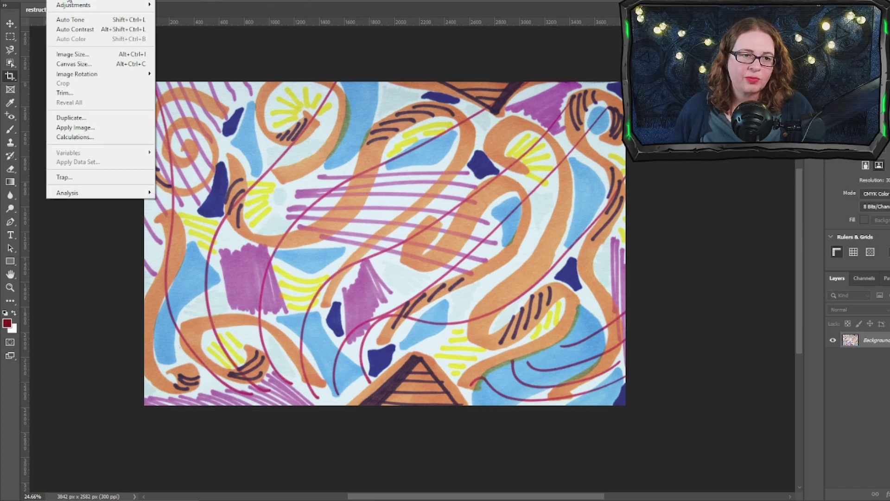
{"action": "mouse_move", "coordinate": [70, 4]}
{"action": "left_click", "coordinate": [219, 176]}
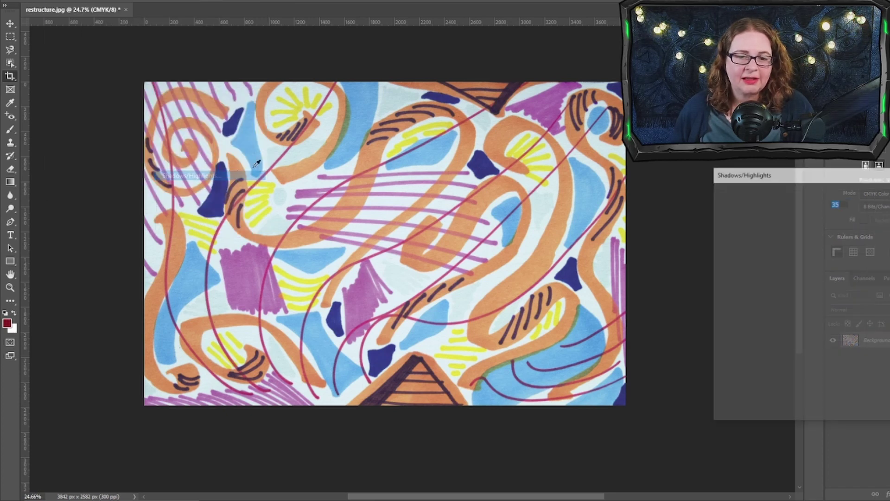
{"action": "left_click_drag", "start_coordinate": [777, 208], "coordinate": [767, 209]}
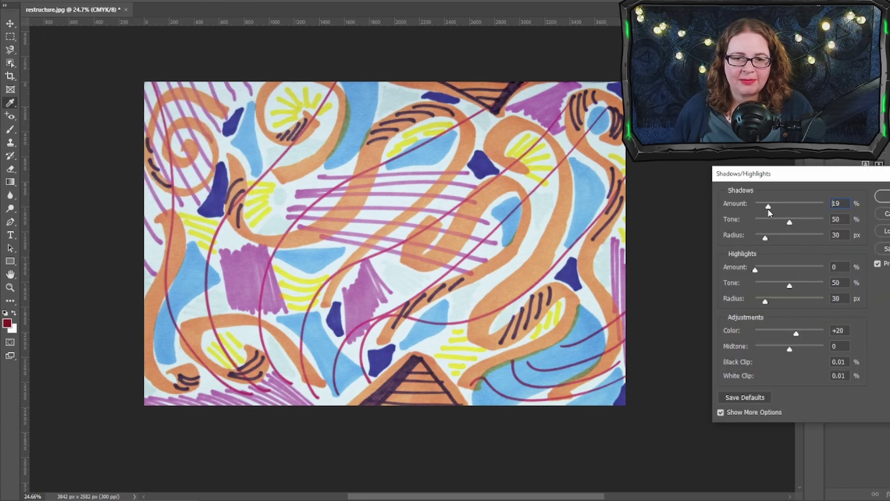
{"action": "key", "text": "Return"}
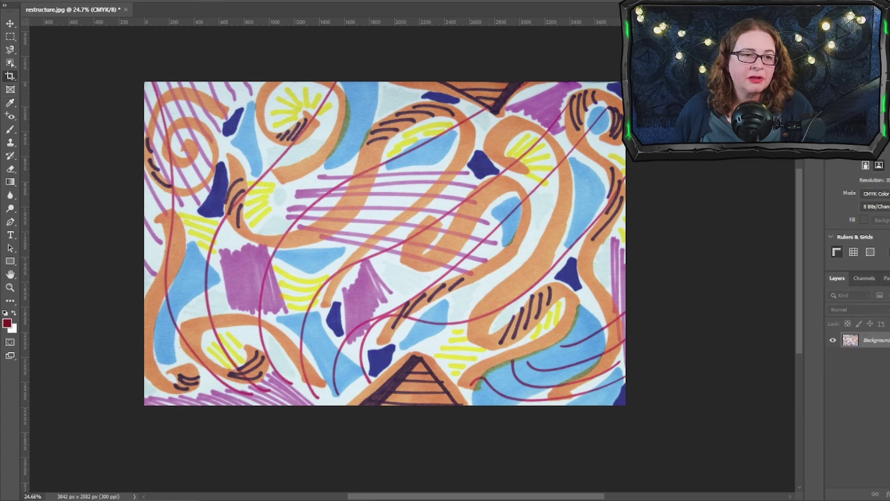
Add two Curves points, moving ink 24% to 27% and 81% to 78%.
{"action": "left_click", "coordinate": [58, 0]}
{"action": "mouse_move", "coordinate": [70, 5]}
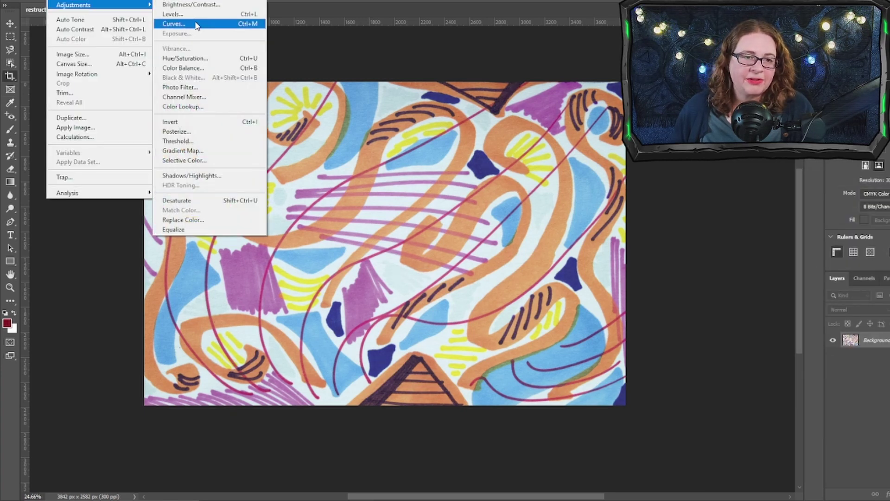
{"action": "left_click", "coordinate": [178, 23]}
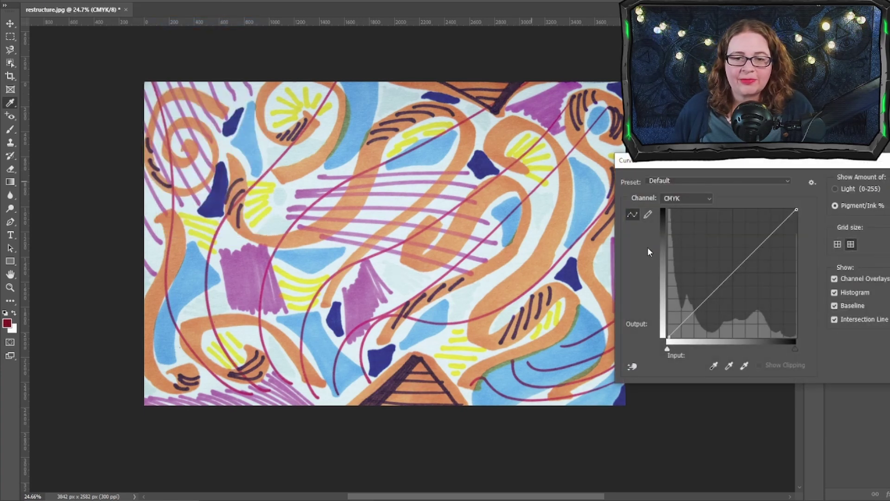
{"action": "left_click", "coordinate": [771, 236]}
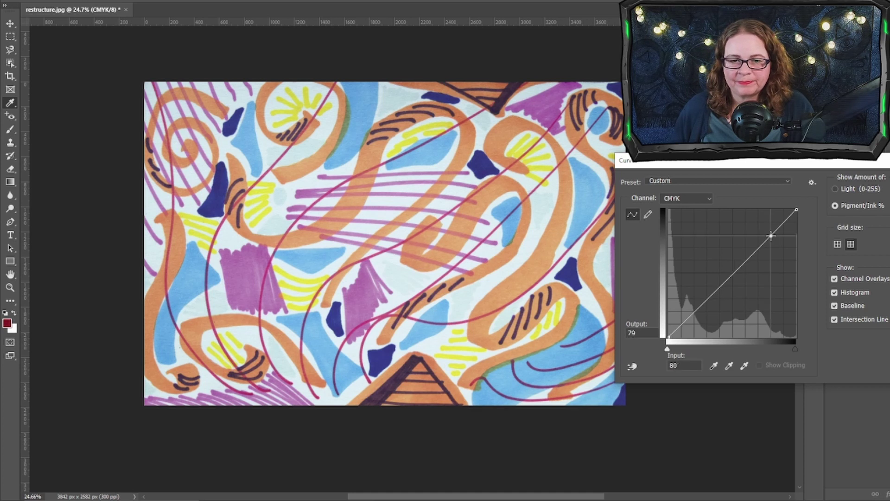
{"action": "left_click", "coordinate": [699, 302]}
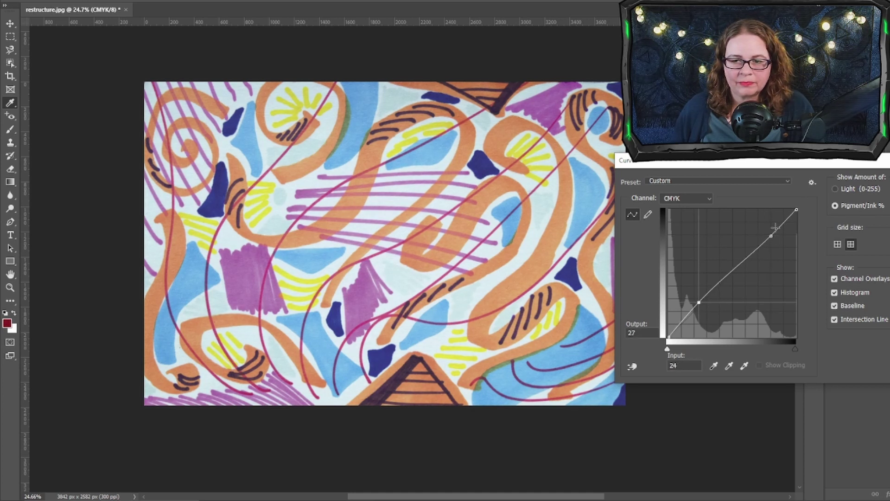
{"action": "left_click_drag", "start_coordinate": [771, 236], "coordinate": [771, 238]}
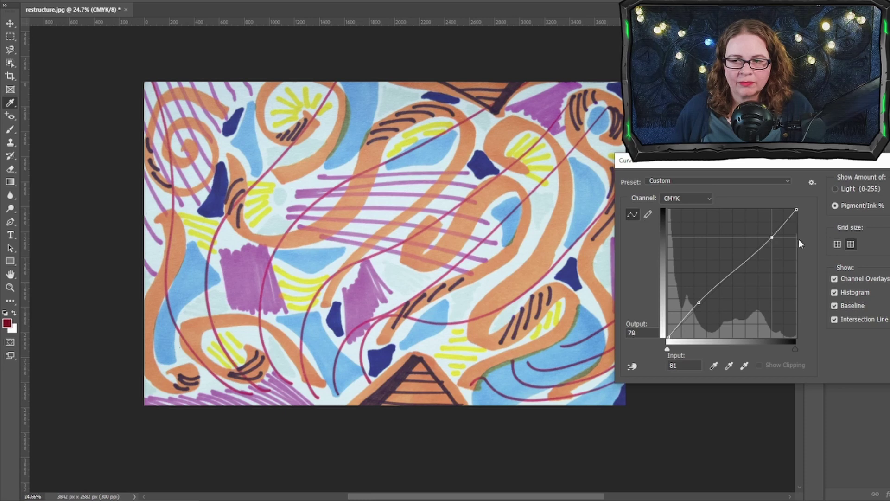
{"action": "key", "text": "Return"}
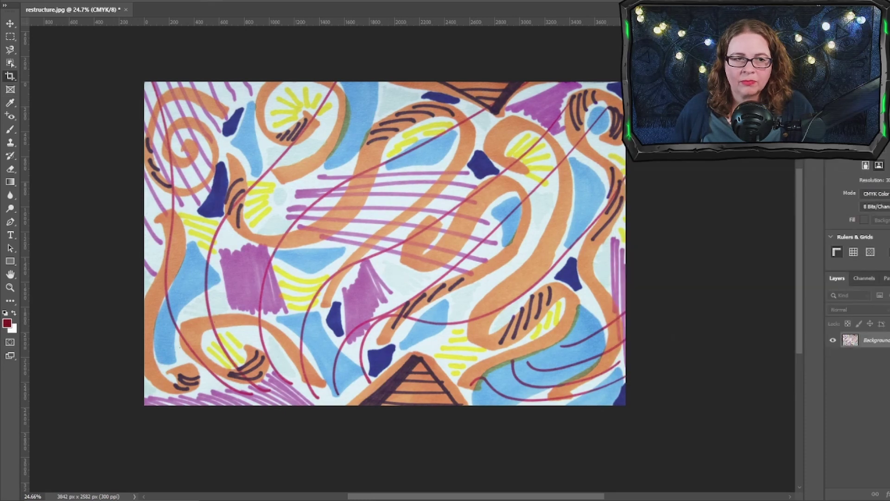
{"action": "key", "text": "alt+f"}
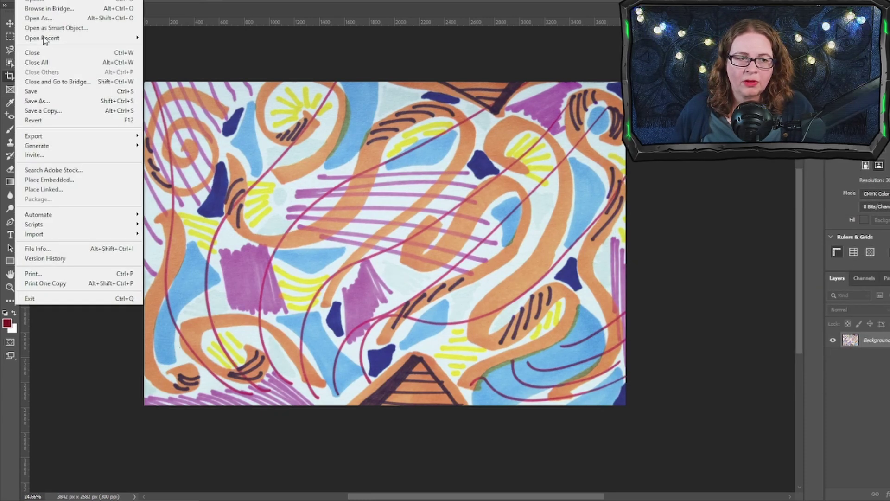
Save a copy as restructurecmyk.jpg by appending 'cmyk' to the file name.
{"action": "left_click", "coordinate": [38, 101]}
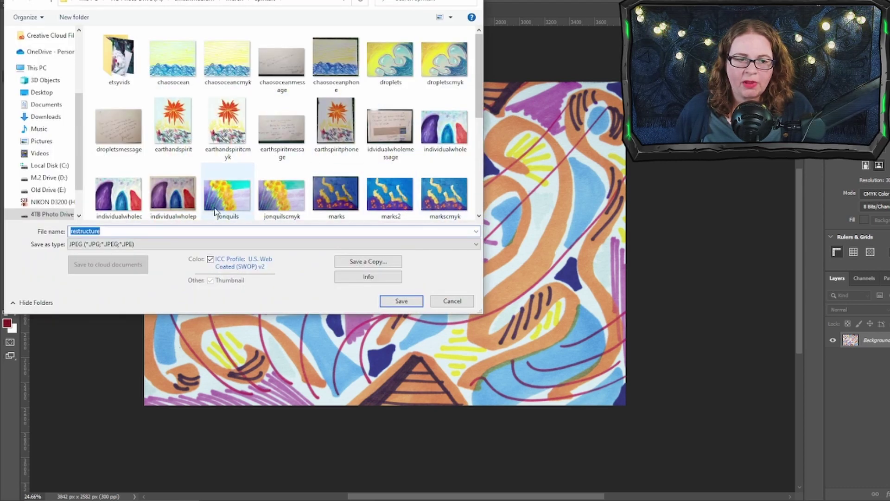
{"action": "left_click", "coordinate": [158, 230]}
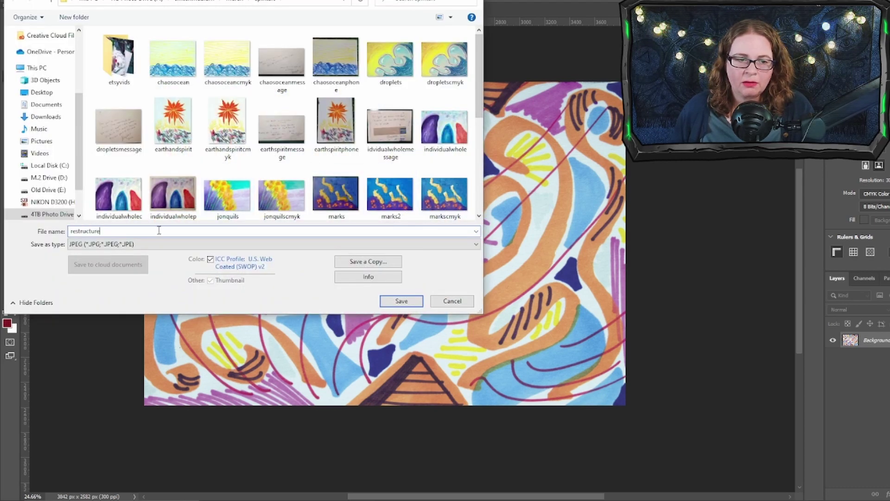
{"action": "type", "text": "cm"}
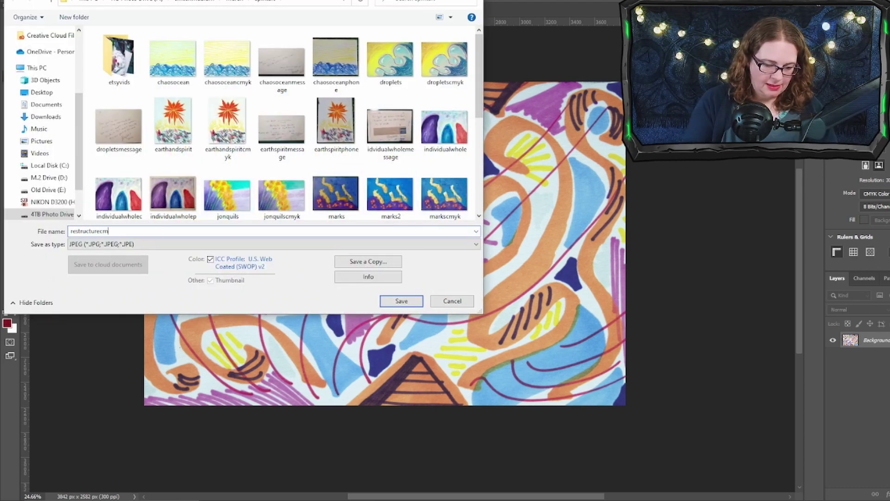
{"action": "type", "text": "yk"}
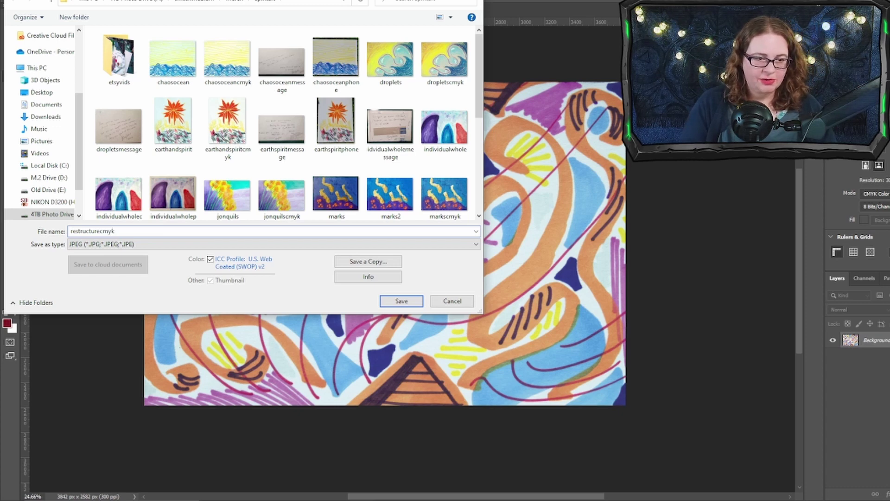
{"action": "key", "text": "Return"}
{"action": "key", "text": "Return"}
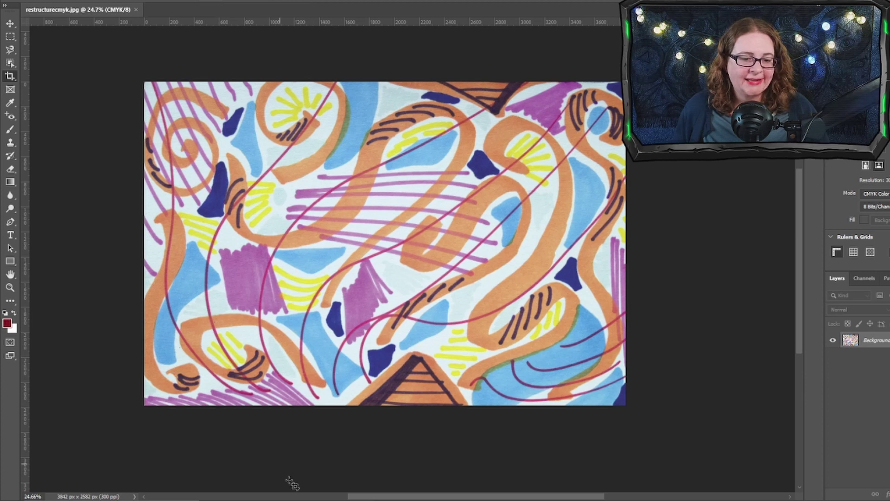
Switch to Chrome from the taskbar to reach the Spring dashboard.
{"action": "mouse_move", "coordinate": [309, 500]}
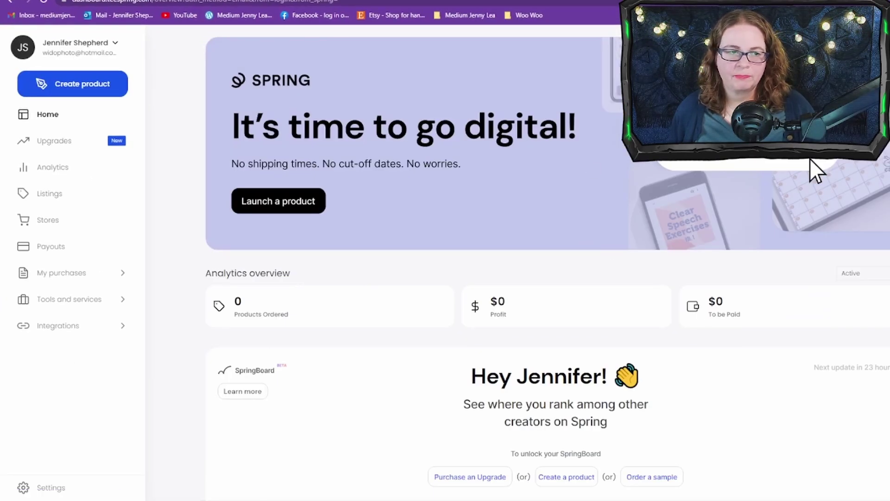
{"action": "scroll", "coordinate": [809, 158], "scroll_direction": "down", "scroll_amount": 2}
{"action": "scroll", "coordinate": [547, 260], "scroll_direction": "down", "scroll_amount": 4}
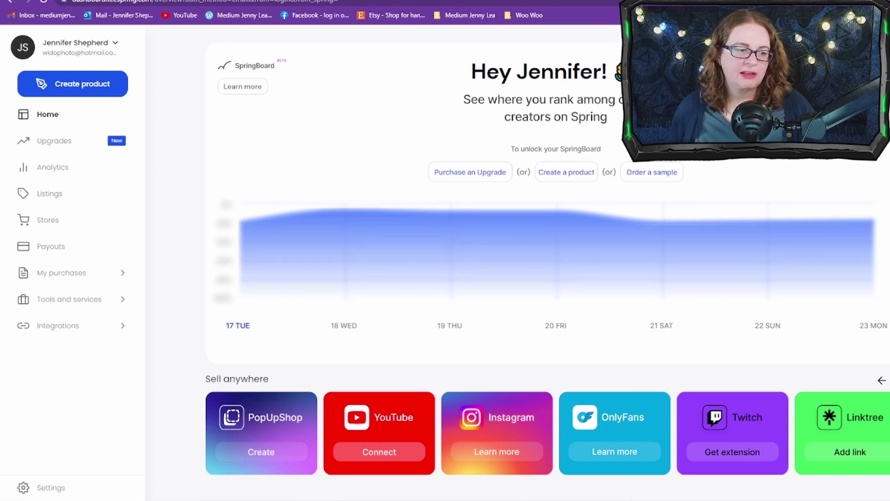
{"action": "scroll", "coordinate": [811, 159], "scroll_direction": "up", "scroll_amount": 6}
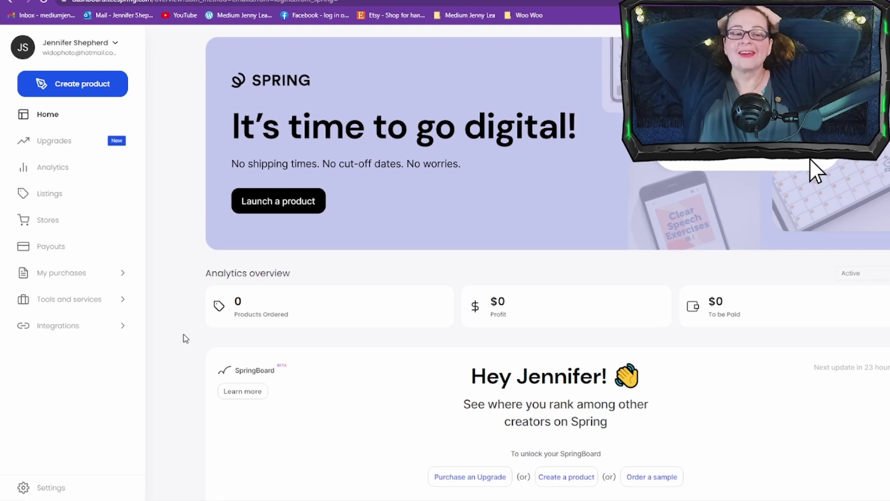
Launch a new product and pick Canvas Print under Home & Decor > Wall Art.
{"action": "left_click", "coordinate": [109, 85]}
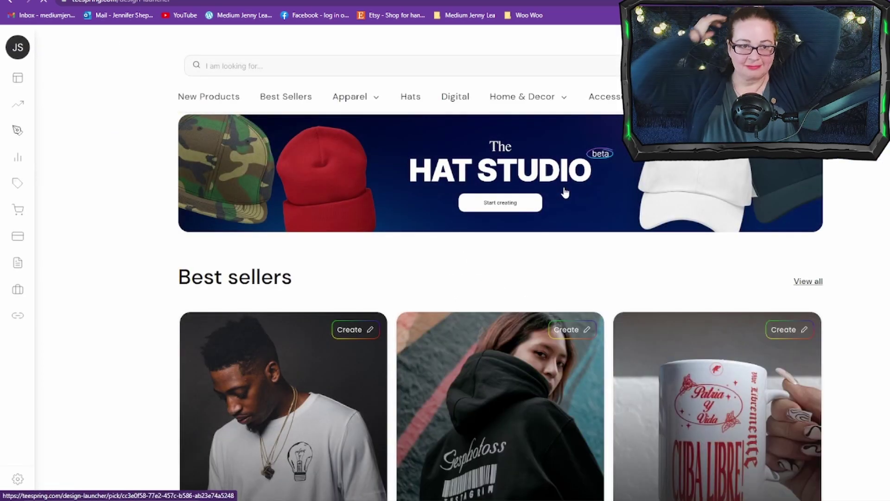
{"action": "mouse_move", "coordinate": [552, 106]}
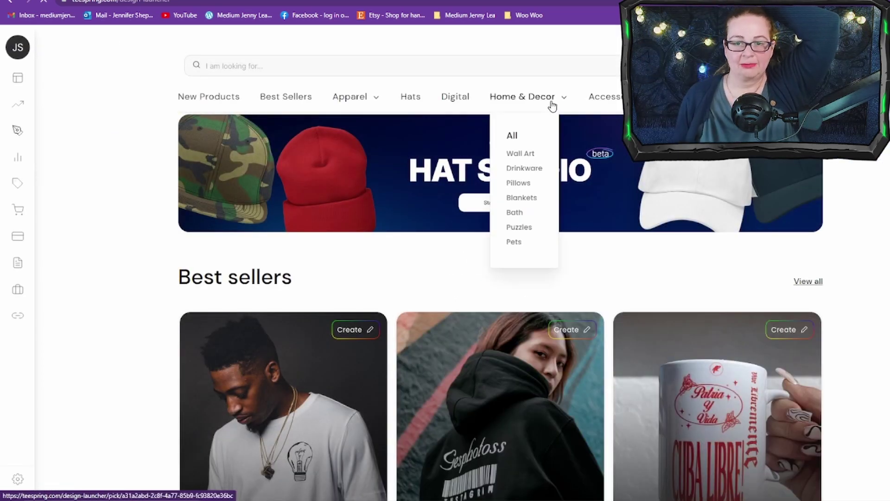
{"action": "left_click", "coordinate": [529, 158]}
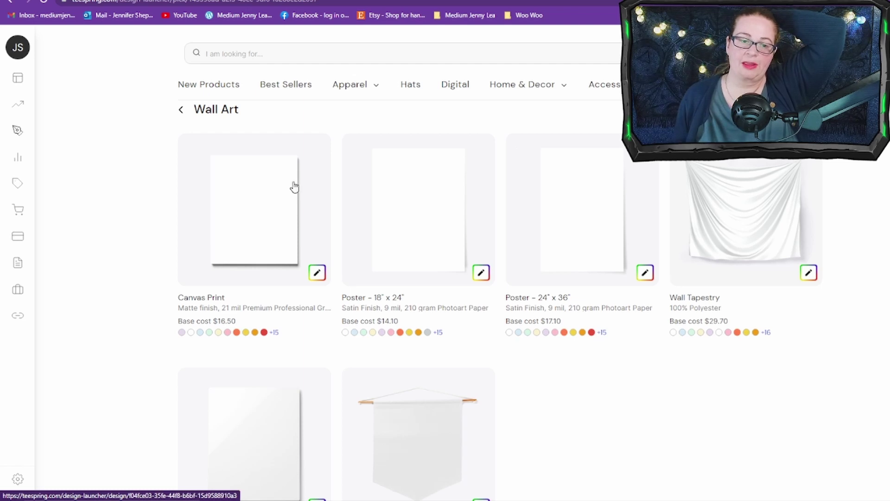
{"action": "left_click", "coordinate": [276, 201]}
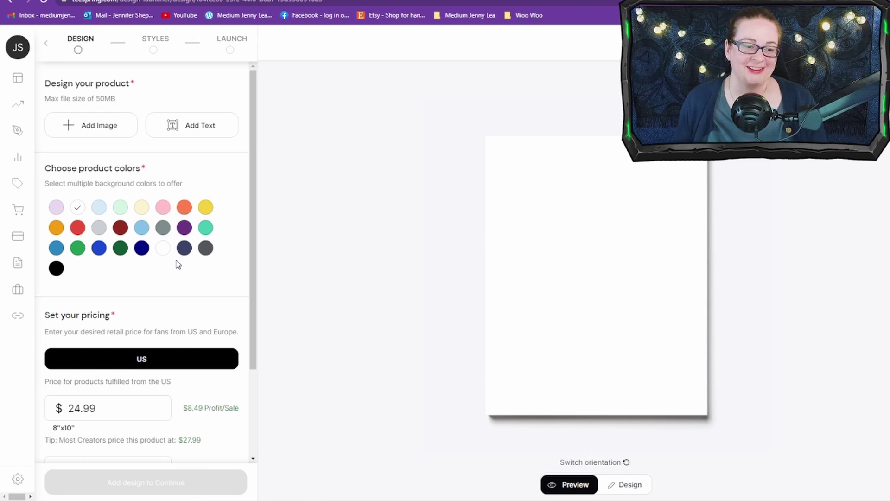
Upload restructurecmyk.jpg from merch > spiritart onto the poster design.
{"action": "left_click", "coordinate": [99, 128]}
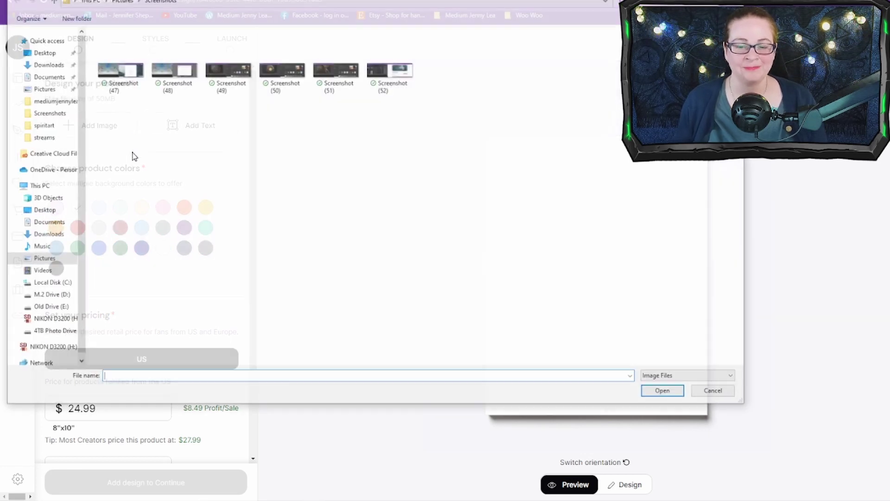
{"action": "left_click", "coordinate": [53, 100]}
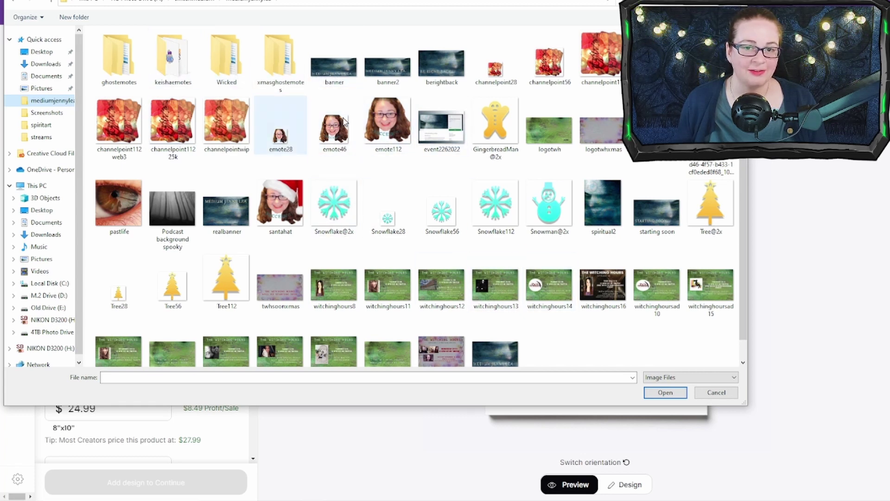
{"action": "left_click", "coordinate": [207, 4]}
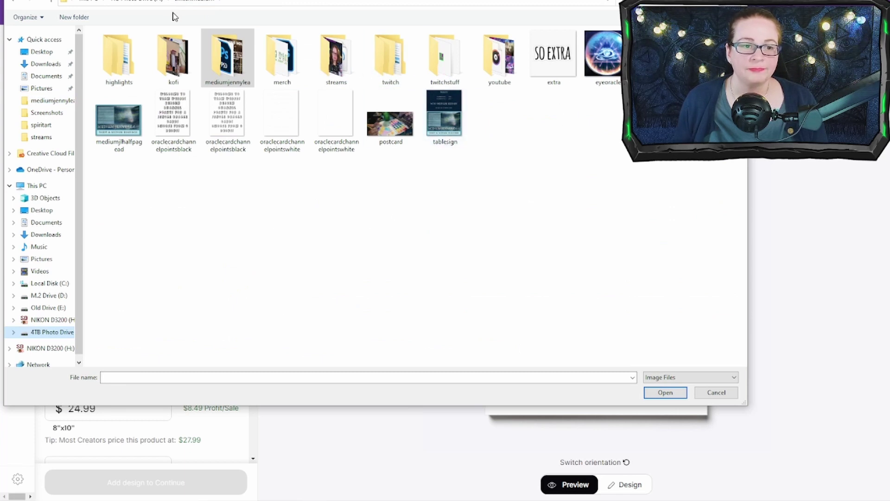
{"action": "double_click", "coordinate": [263, 65]}
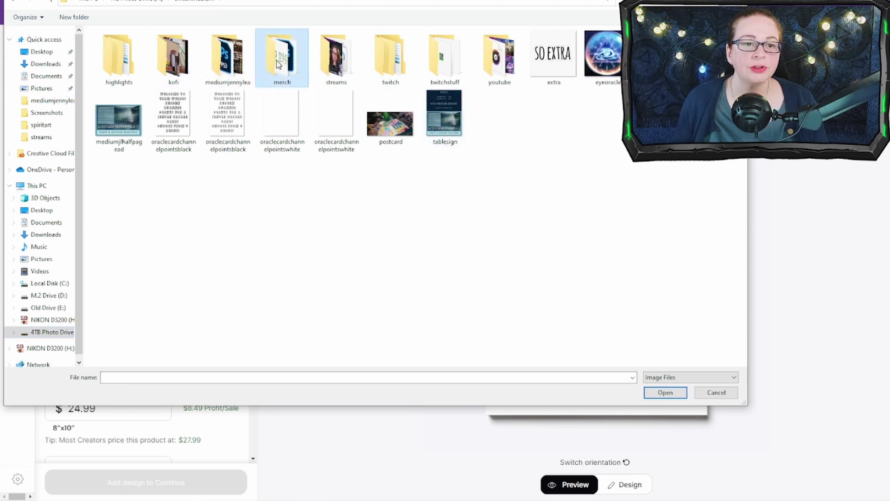
{"action": "double_click", "coordinate": [188, 68]}
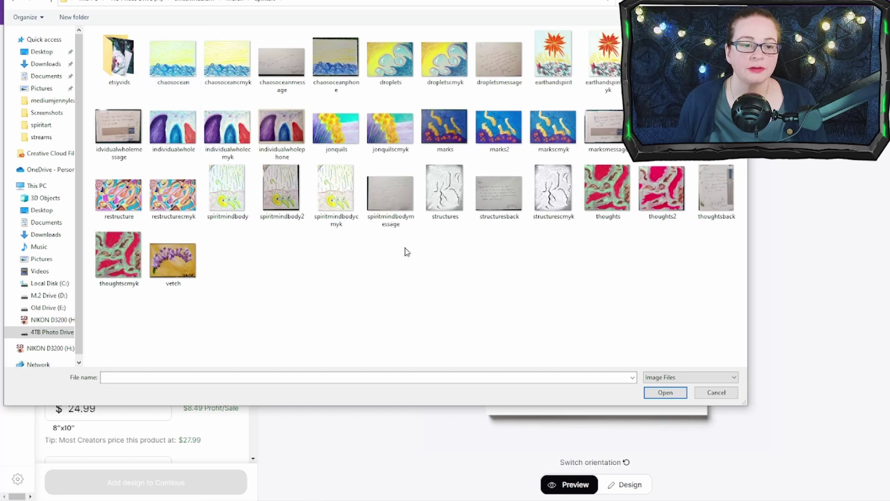
{"action": "left_click", "coordinate": [187, 253]}
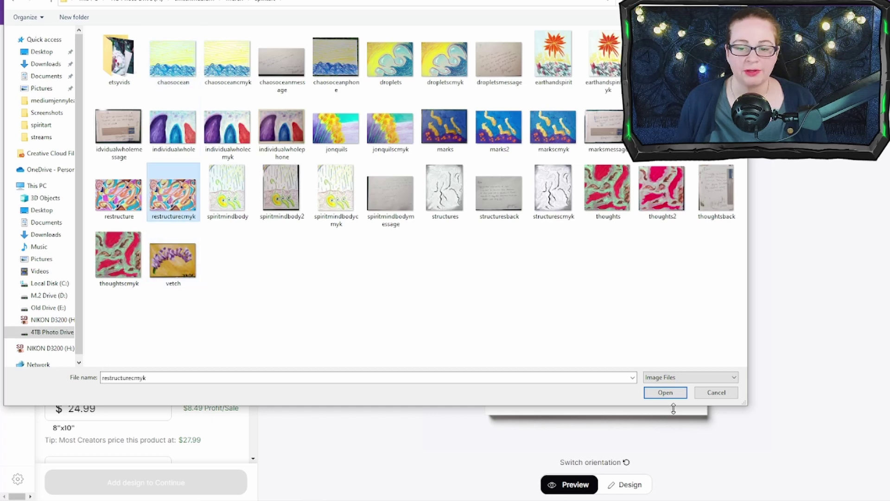
{"action": "left_click", "coordinate": [664, 393]}
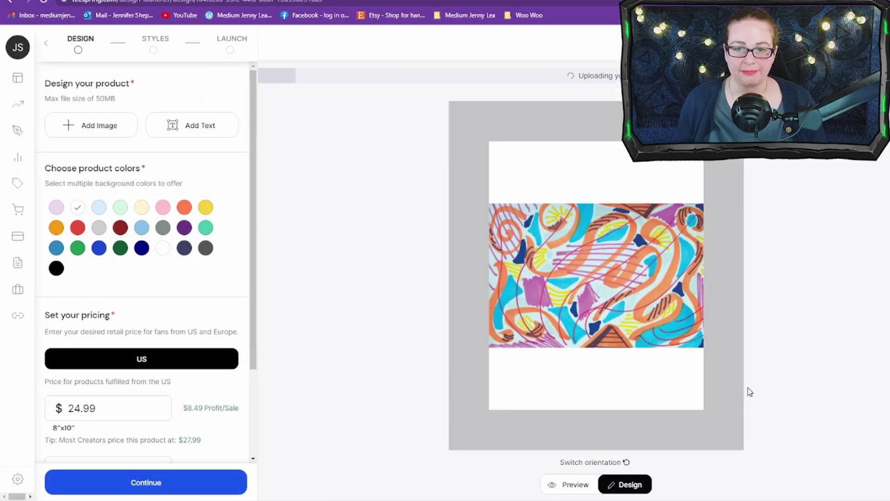
Switch the poster to landscape, move the artwork up-right, then delete it.
{"action": "left_click", "coordinate": [627, 462]}
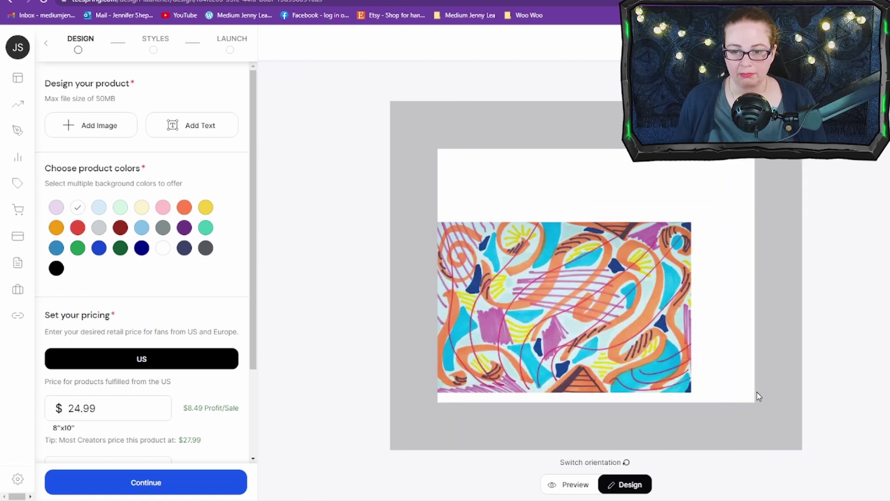
{"action": "left_click_drag", "start_coordinate": [592, 320], "coordinate": [636, 294]}
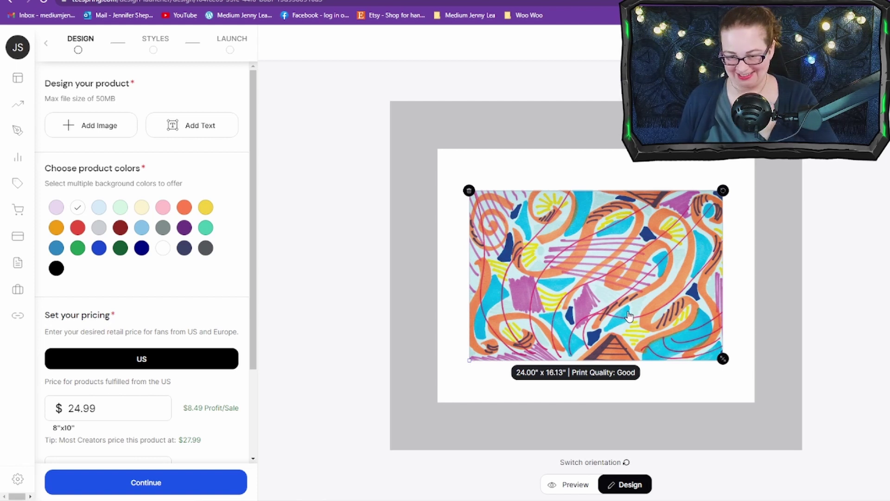
{"action": "left_click", "coordinate": [469, 190]}
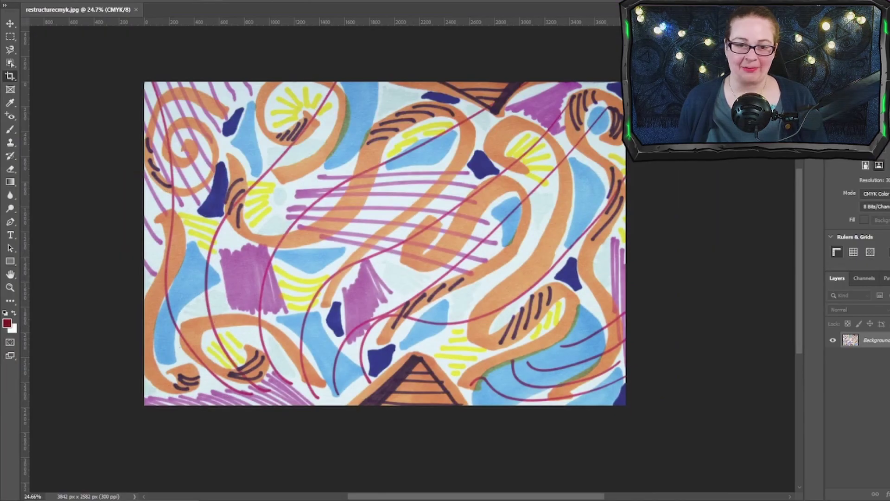
Set Color Balance midtones to +12/0/-5 and shadows to about +5/0/-2, then save.
{"action": "left_click", "coordinate": [56, 0]}
{"action": "mouse_move", "coordinate": [93, 4]}
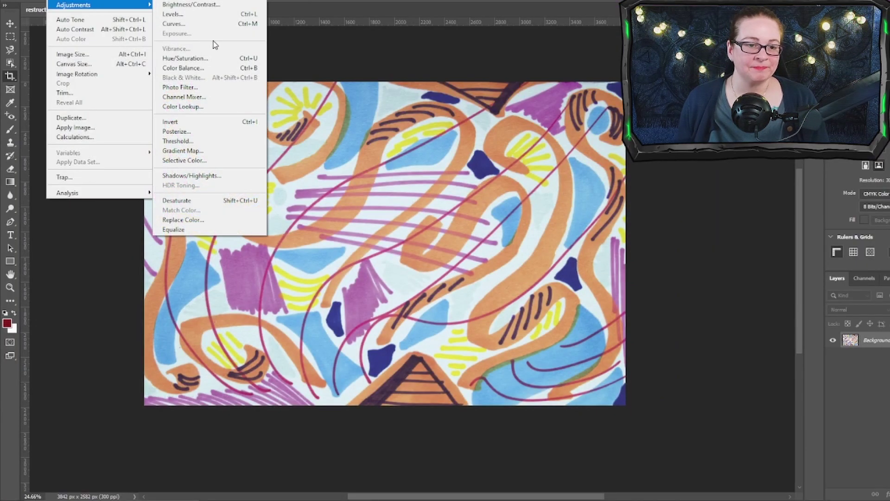
{"action": "left_click", "coordinate": [214, 68]}
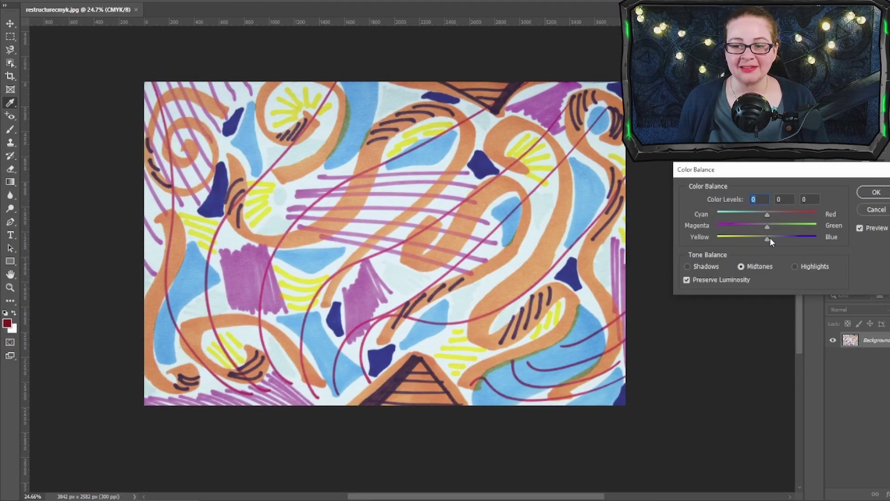
{"action": "left_click_drag", "start_coordinate": [769, 215], "coordinate": [764, 238]}
{"action": "left_click", "coordinate": [765, 267]}
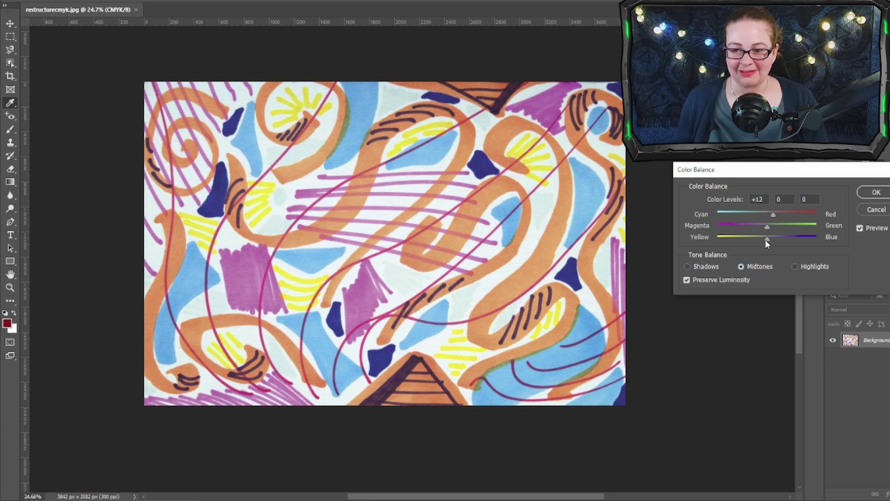
{"action": "left_click", "coordinate": [710, 264]}
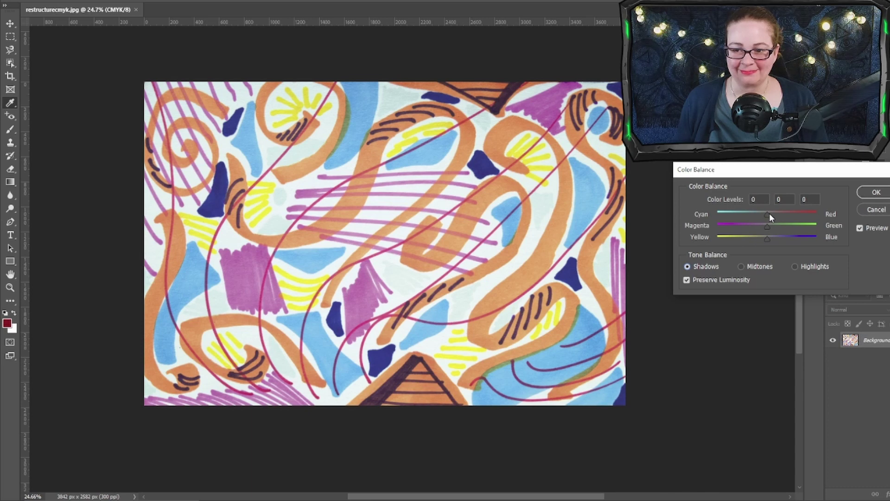
{"action": "left_click_drag", "start_coordinate": [769, 216], "coordinate": [766, 238]}
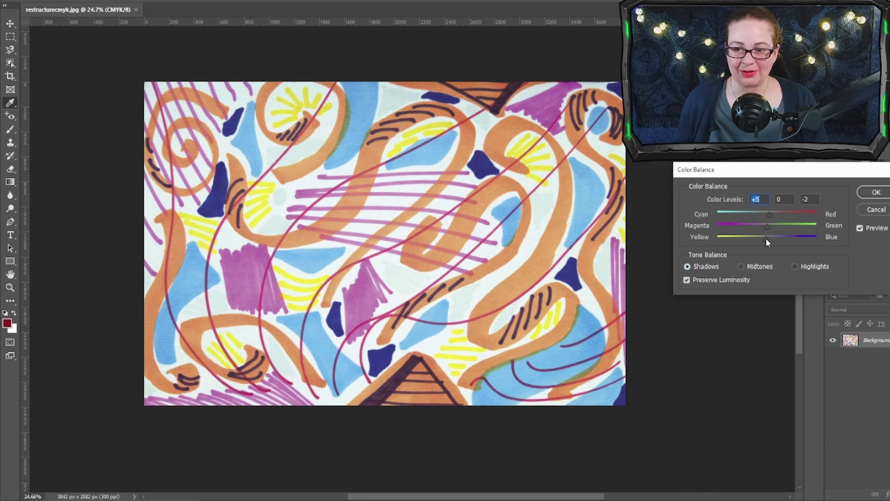
{"action": "left_click", "coordinate": [863, 193]}
{"action": "left_click", "coordinate": [28, 2]}
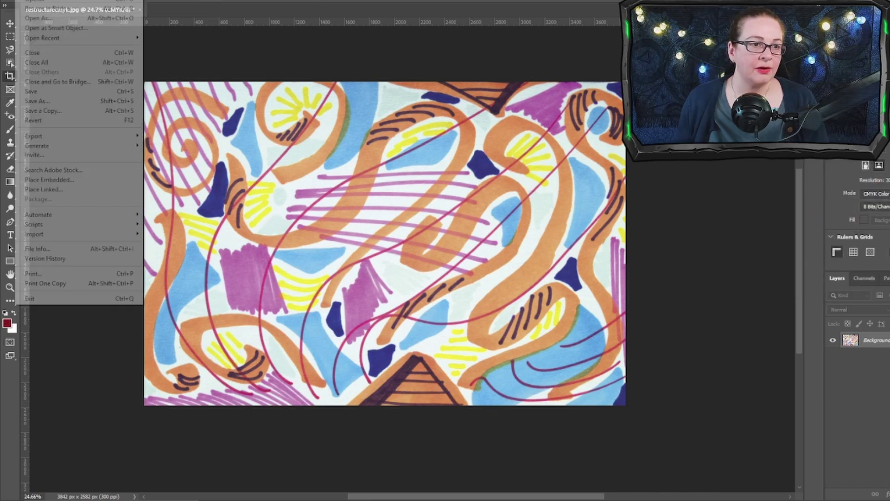
{"action": "left_click", "coordinate": [47, 91]}
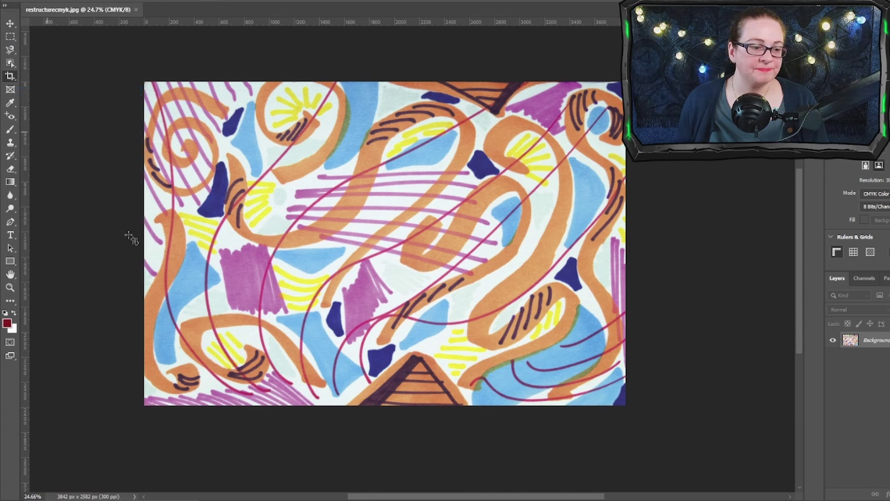
{"action": "mouse_move", "coordinate": [311, 499]}
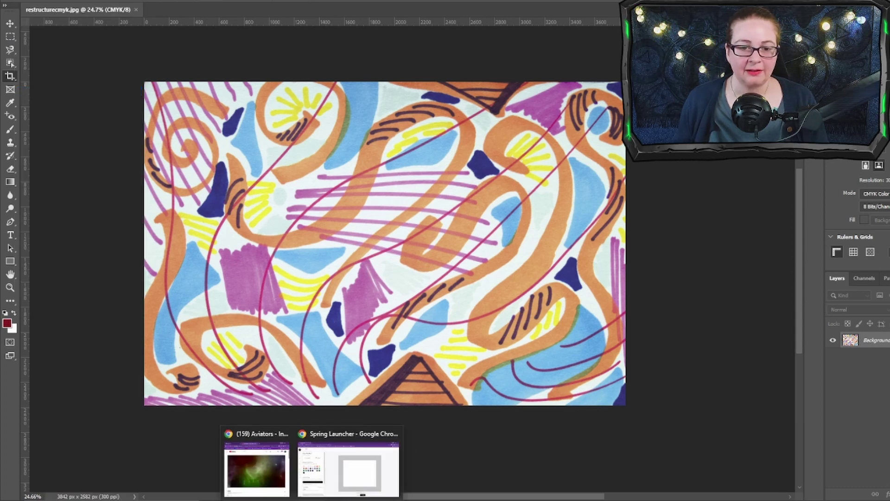
{"action": "left_click", "coordinate": [334, 489]}
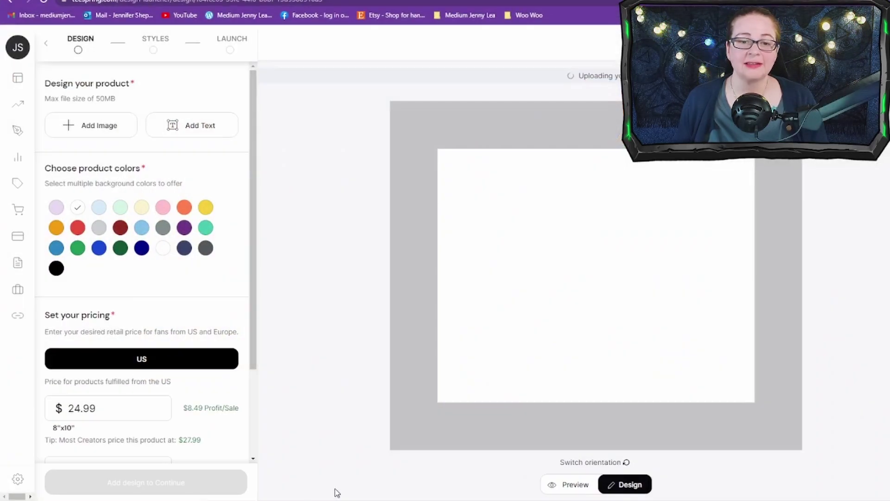
{"action": "left_click", "coordinate": [119, 131]}
{"action": "left_click", "coordinate": [173, 192]}
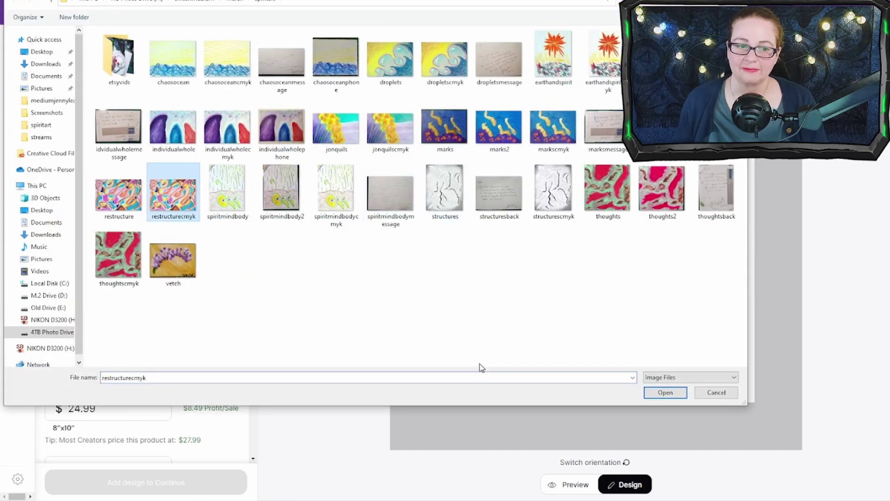
{"action": "left_click", "coordinate": [665, 393]}
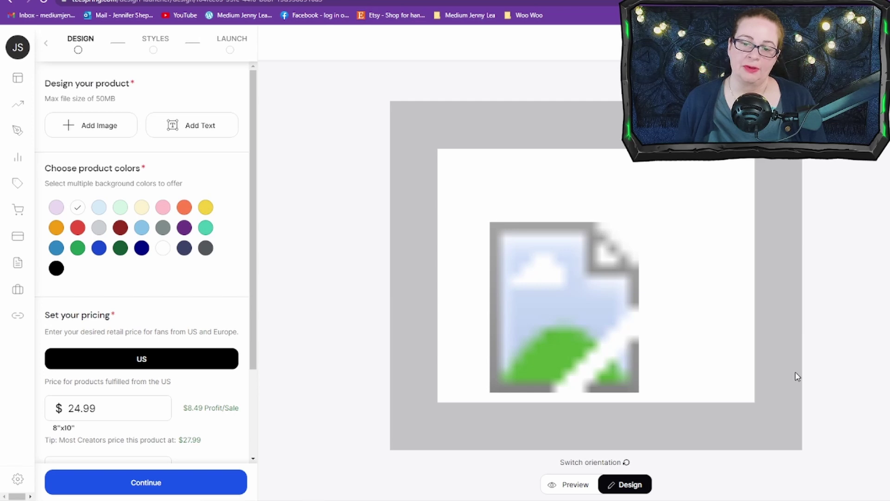
{"action": "left_click", "coordinate": [583, 301]}
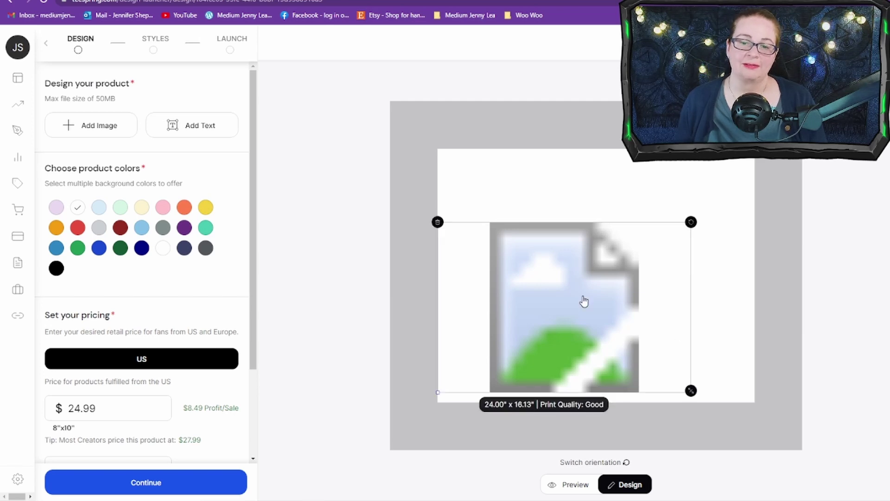
{"action": "left_click", "coordinate": [438, 222]}
{"action": "left_click", "coordinate": [133, 135]}
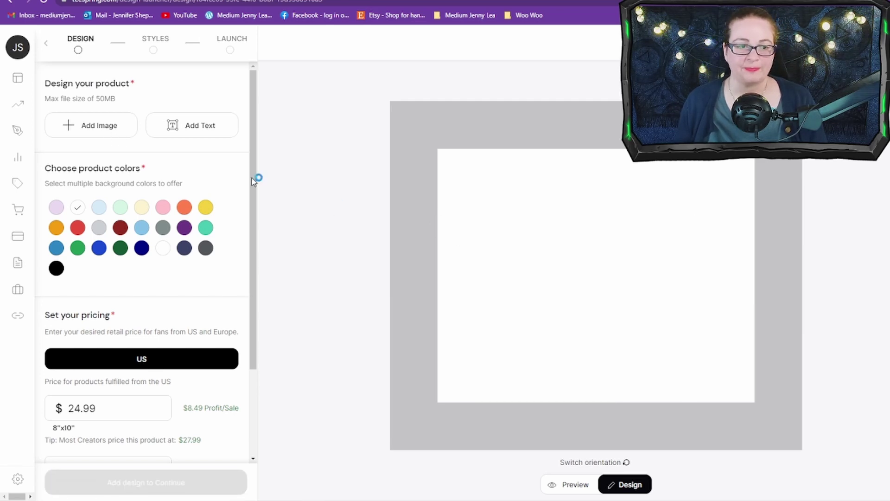
{"action": "left_click", "coordinate": [174, 190]}
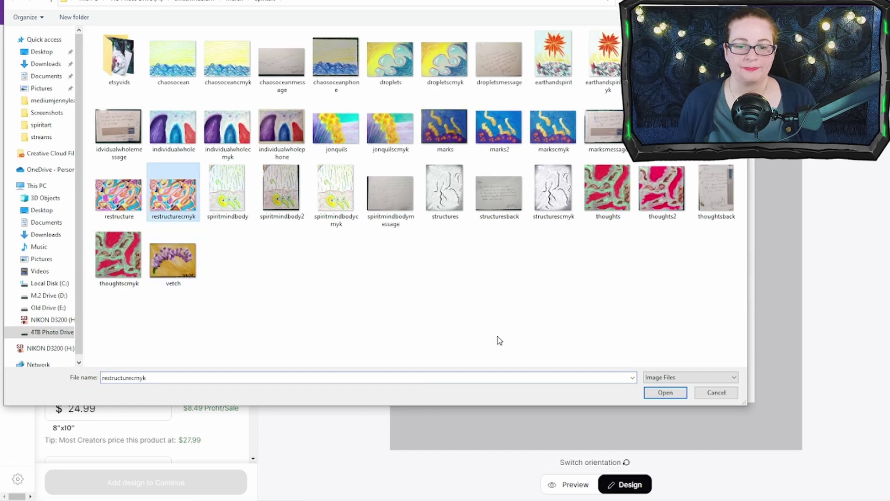
{"action": "left_click", "coordinate": [664, 392]}
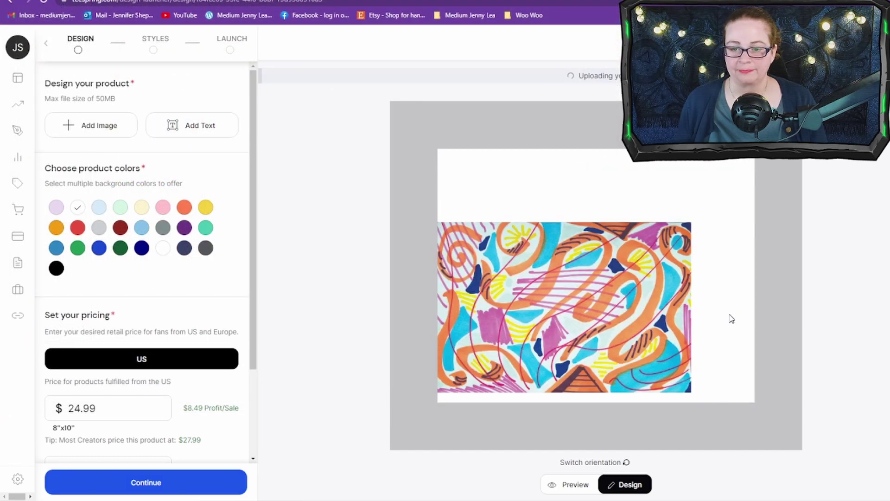
{"action": "left_click_drag", "start_coordinate": [617, 309], "coordinate": [673, 283]}
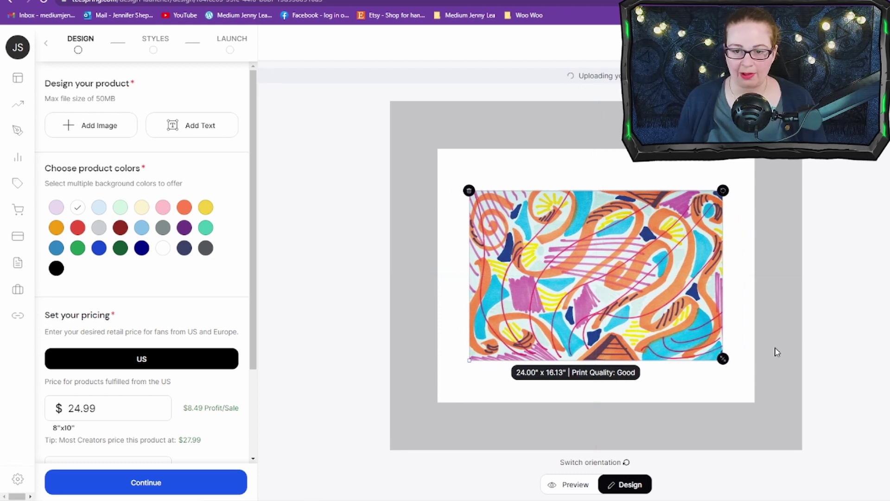
{"action": "left_click", "coordinate": [468, 190]}
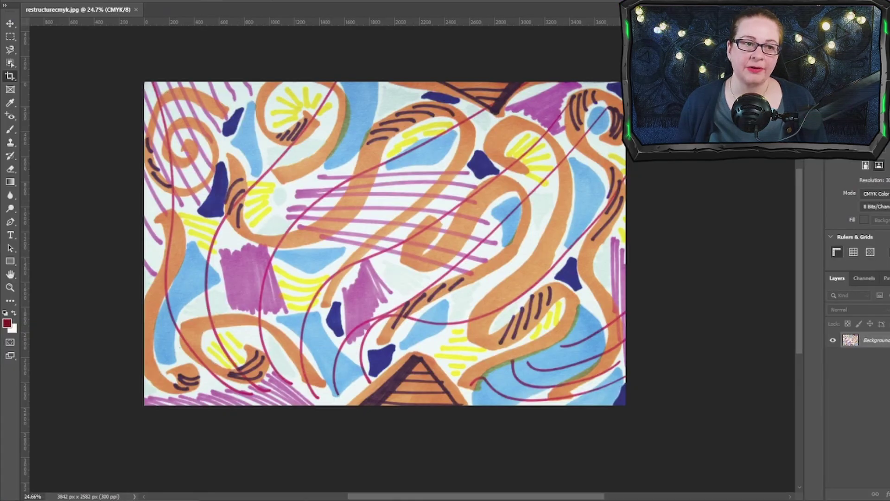
Lighten the artwork's midtones in Levels, setting the midtone value to 1.11.
{"action": "left_click", "coordinate": [58, 1]}
{"action": "mouse_move", "coordinate": [93, 4]}
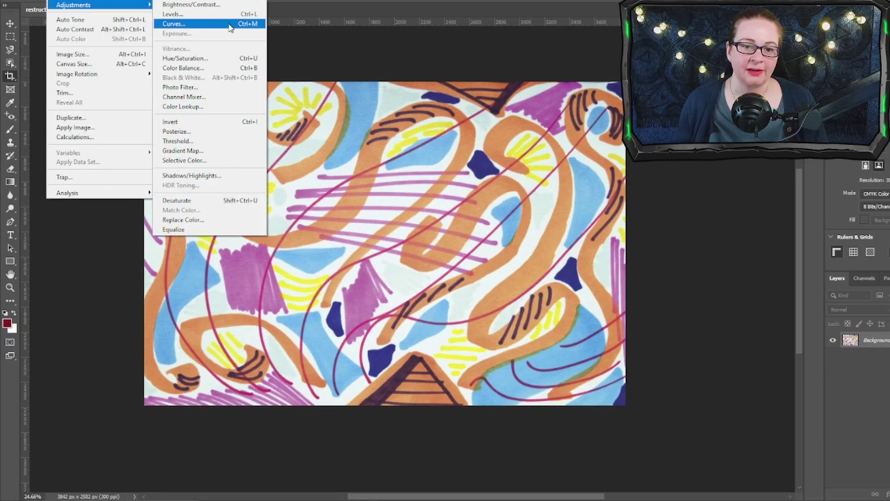
{"action": "left_click", "coordinate": [183, 23]}
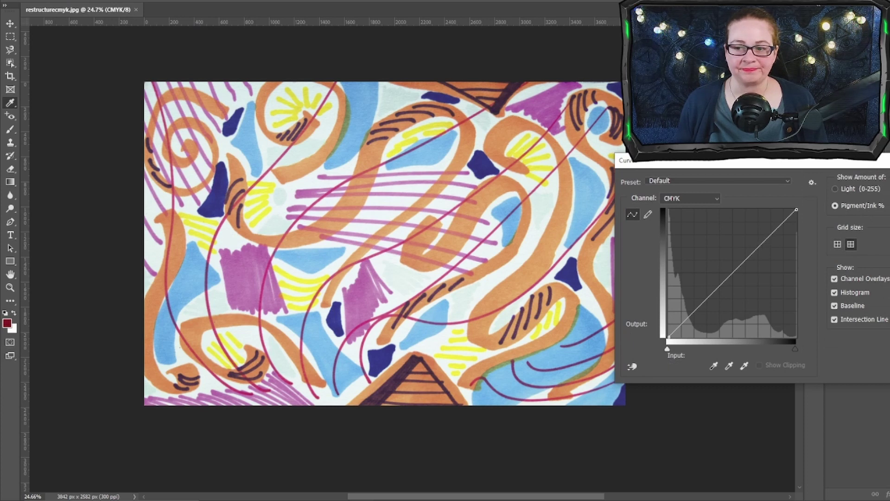
{"action": "key", "text": "Escape"}
{"action": "left_click", "coordinate": [57, 1]}
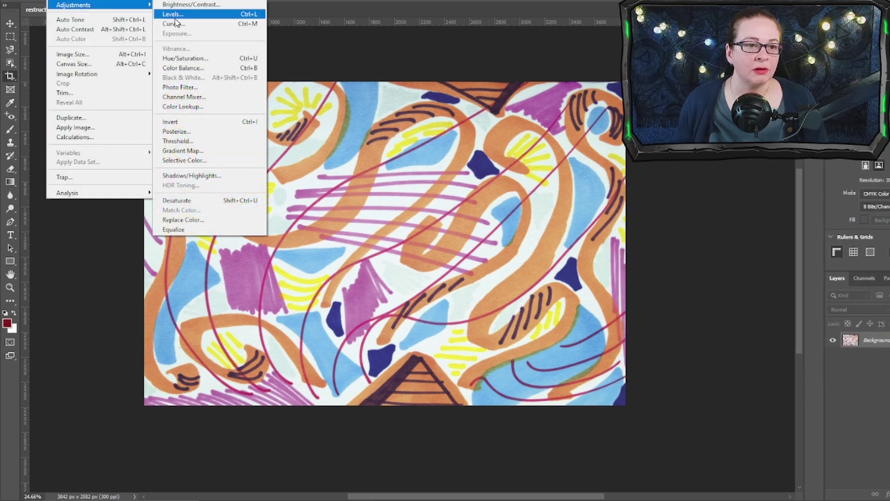
{"action": "left_click", "coordinate": [173, 14]}
{"action": "left_click_drag", "start_coordinate": [727, 326], "coordinate": [723, 327]}
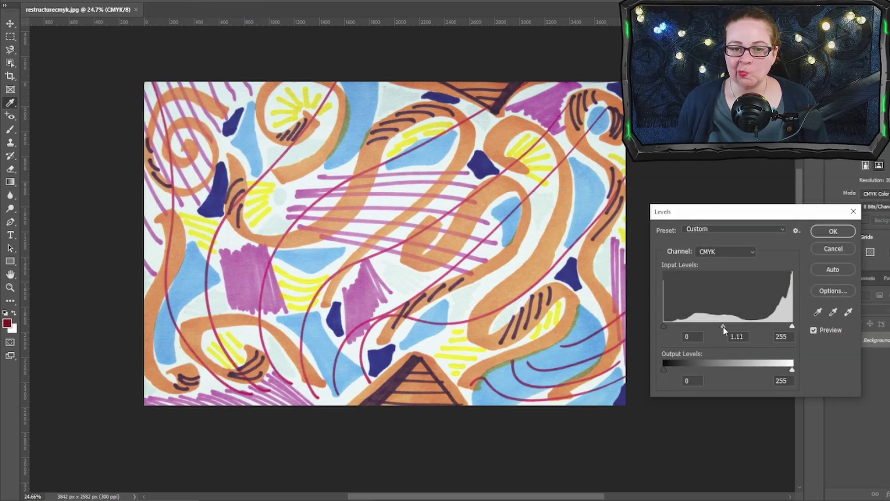
{"action": "left_click", "coordinate": [833, 231]}
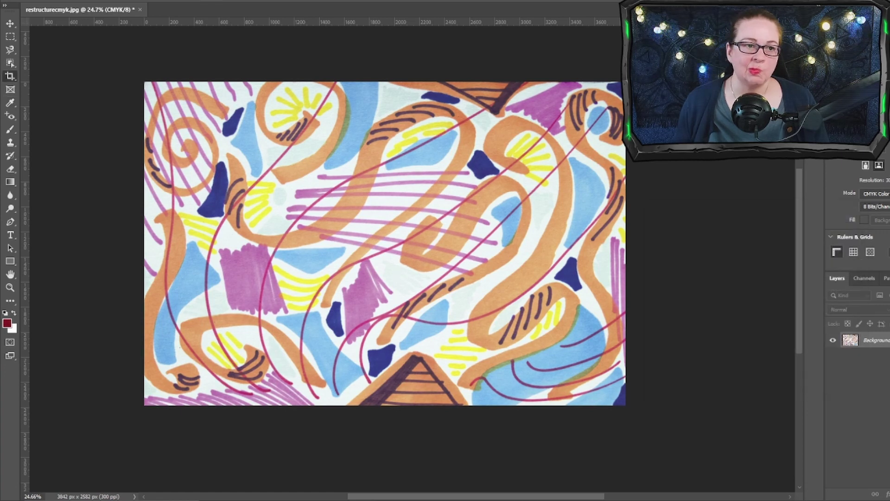
Shift midtones toward yellow and highlights toward red in Color Balance, then save the image.
{"action": "key", "text": "alt+i"}
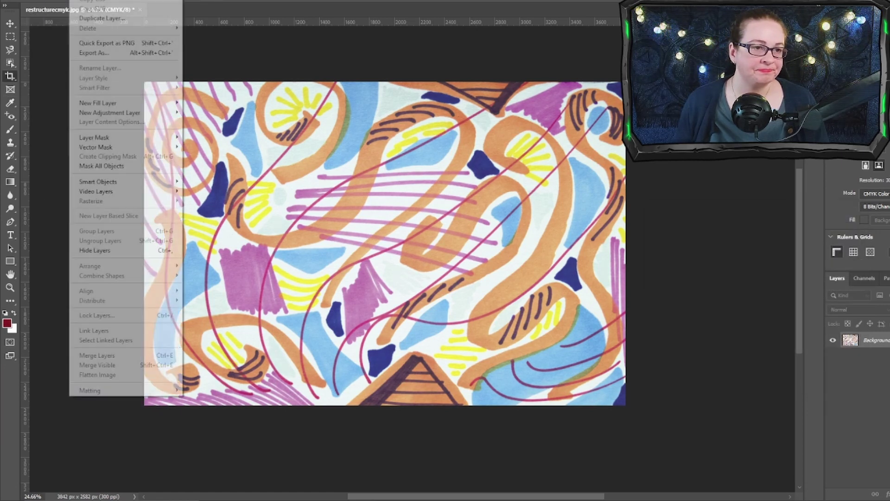
{"action": "mouse_move", "coordinate": [93, 5]}
{"action": "left_click", "coordinate": [194, 70]}
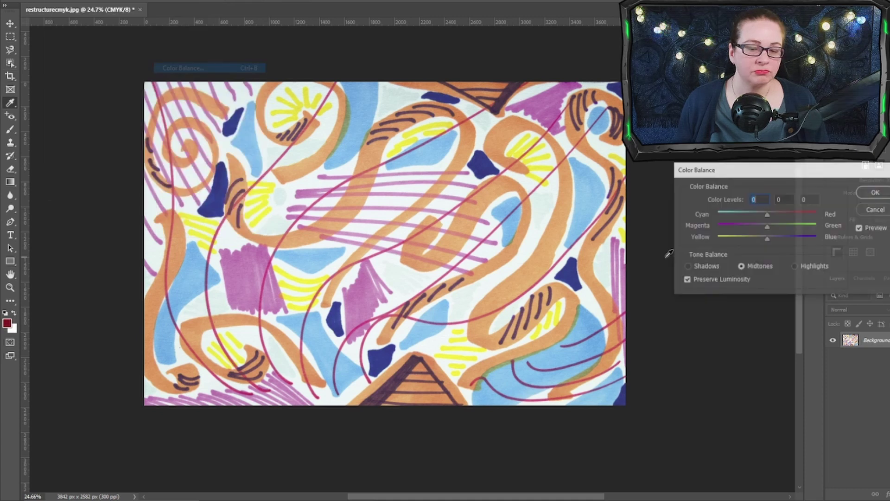
{"action": "left_click_drag", "start_coordinate": [767, 239], "coordinate": [771, 214]}
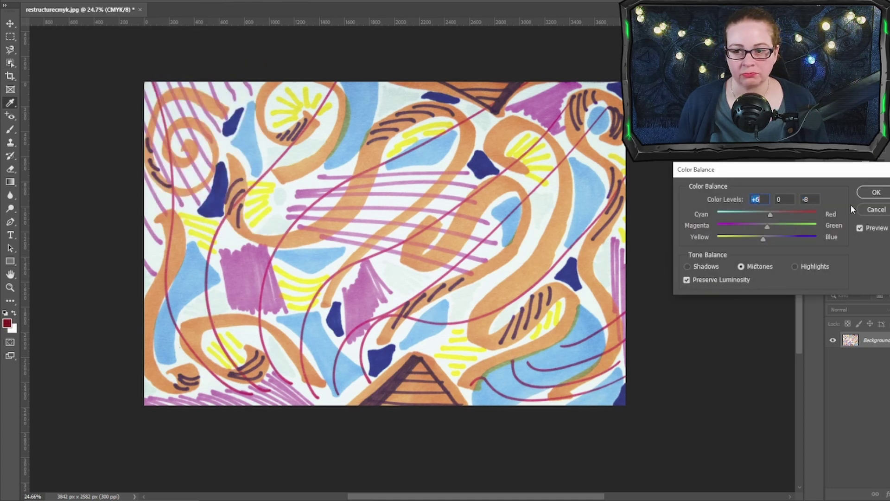
{"action": "left_click", "coordinate": [795, 266]}
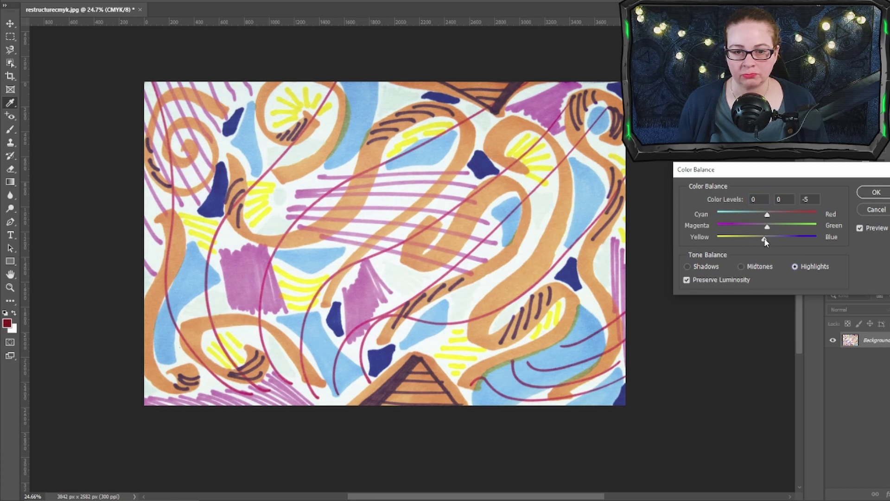
{"action": "left_click_drag", "start_coordinate": [767, 214], "coordinate": [764, 238]}
{"action": "left_click", "coordinate": [720, 264]}
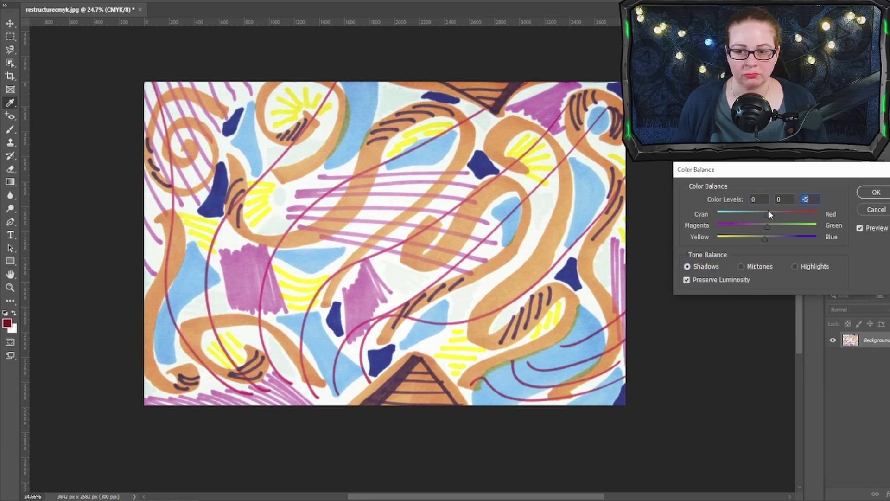
{"action": "left_click", "coordinate": [876, 192]}
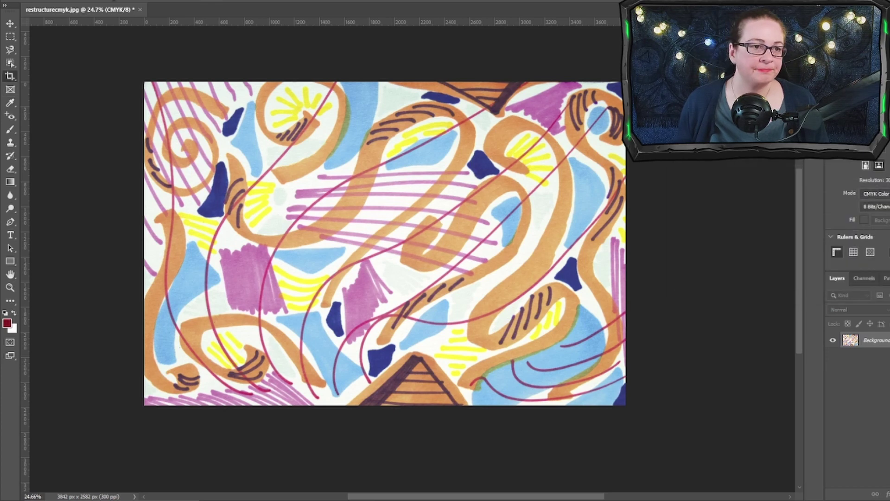
{"action": "key", "text": "alt+f"}
{"action": "key", "text": "s"}
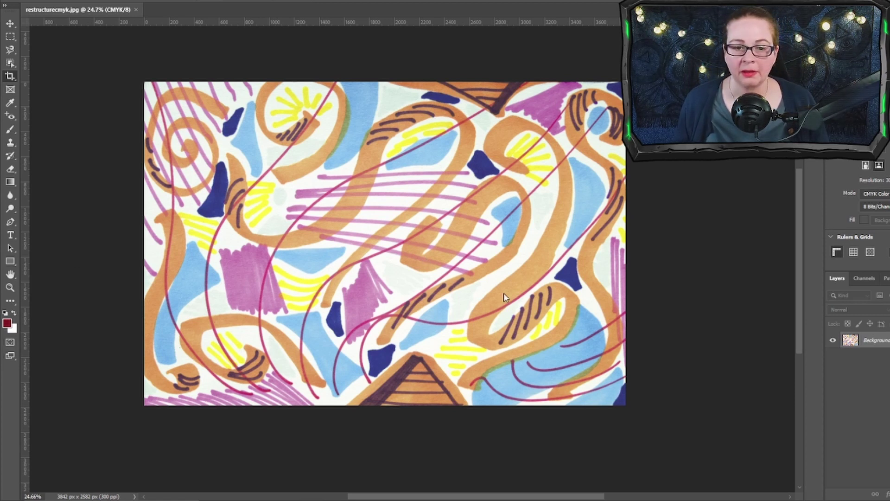
Upload the restructurecmyk artwork to the poster and delete the broken image placeholder.
{"action": "mouse_move", "coordinate": [343, 499]}
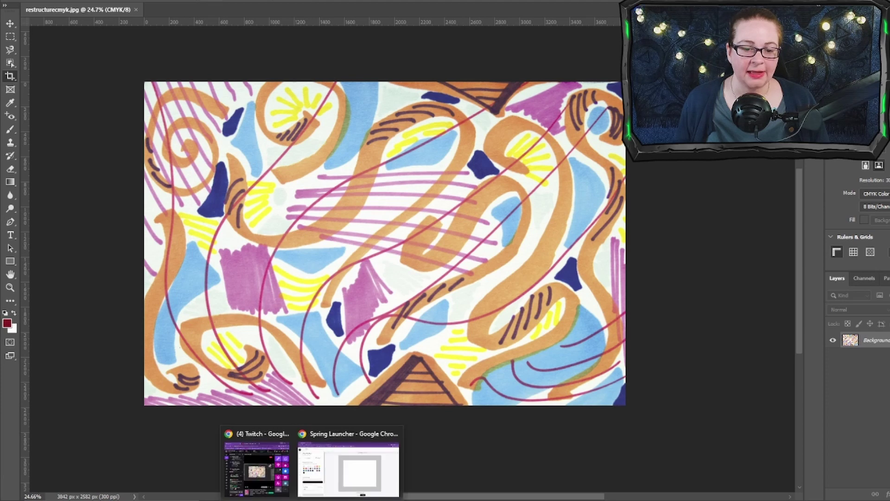
{"action": "left_click", "coordinate": [349, 479]}
{"action": "left_click", "coordinate": [100, 131]}
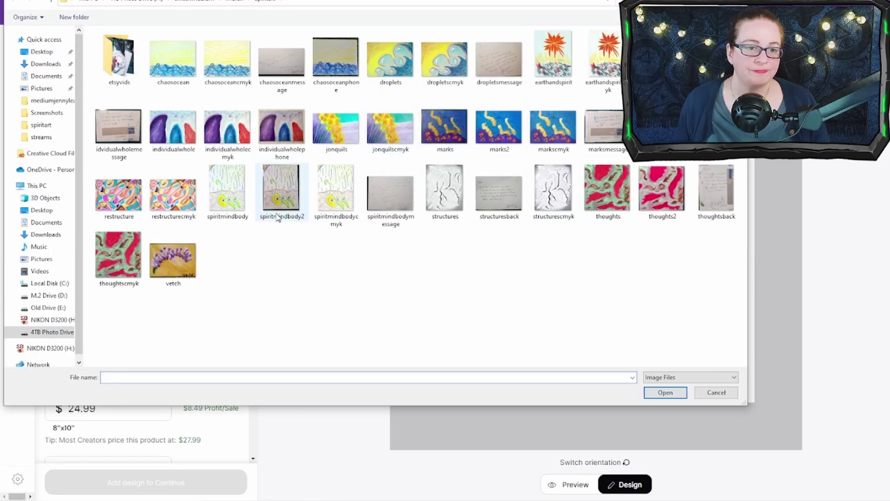
{"action": "left_click", "coordinate": [186, 210]}
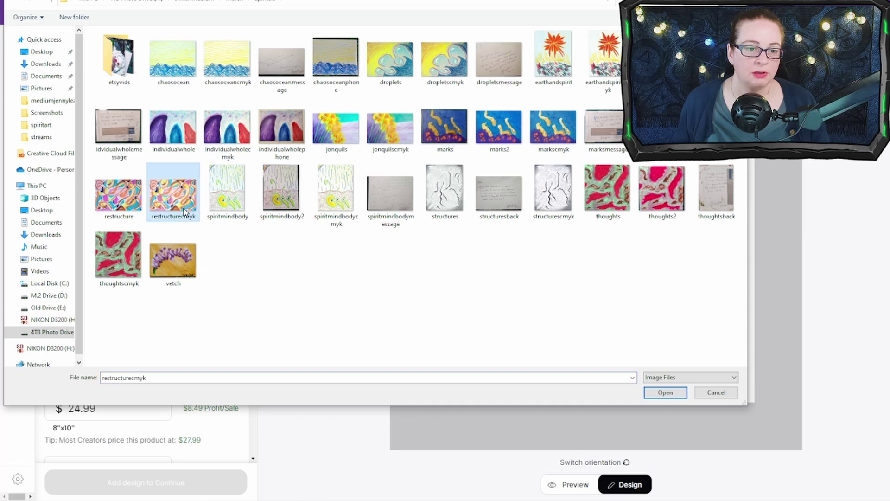
{"action": "left_click", "coordinate": [678, 393]}
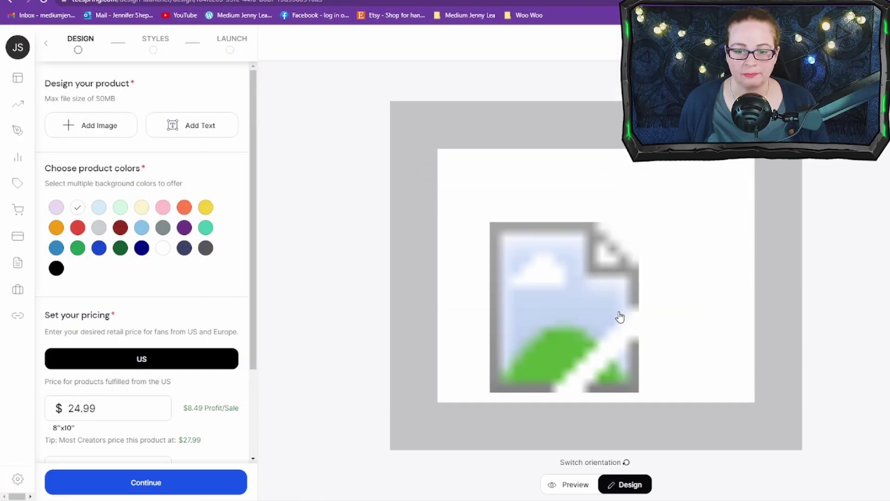
{"action": "left_click", "coordinate": [568, 306]}
{"action": "left_click", "coordinate": [437, 218]}
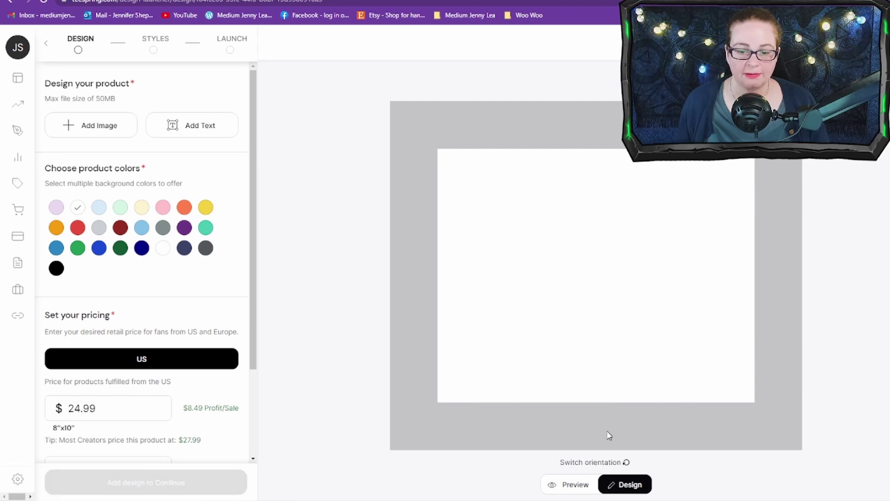
Upload restructurecmyk again, move it higher, then remove it from the poster.
{"action": "left_click", "coordinate": [96, 135]}
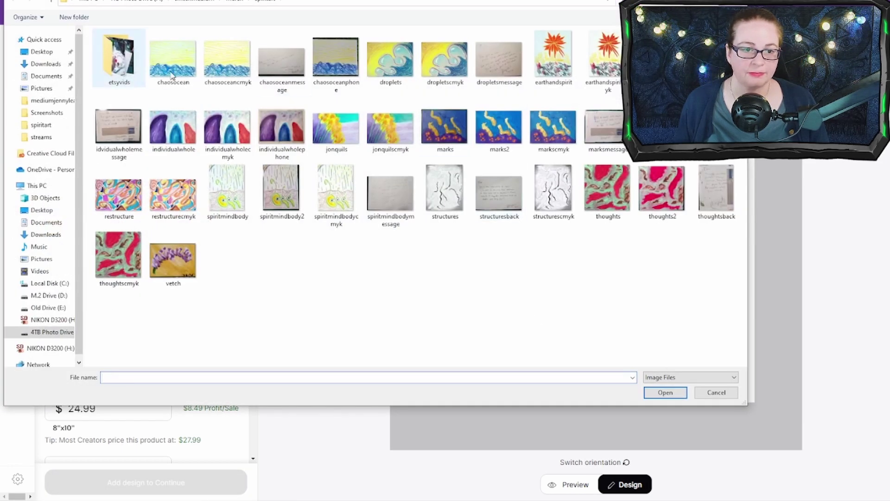
{"action": "left_click", "coordinate": [188, 202]}
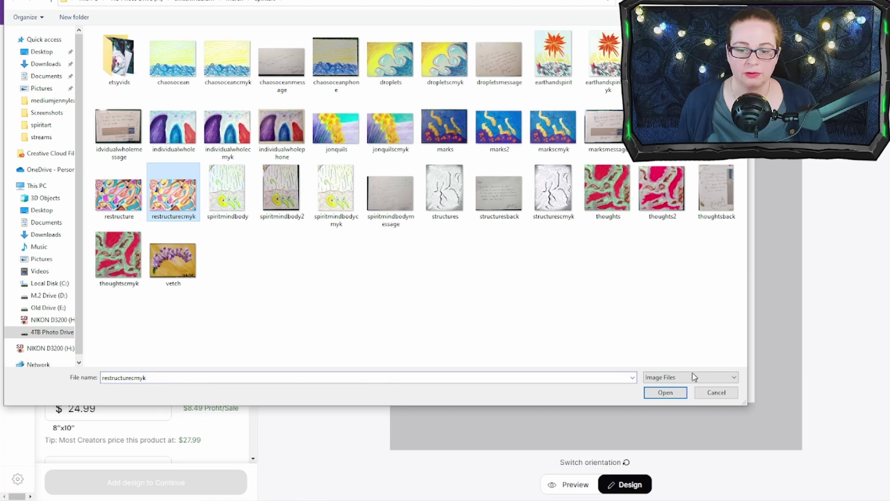
{"action": "left_click", "coordinate": [679, 393]}
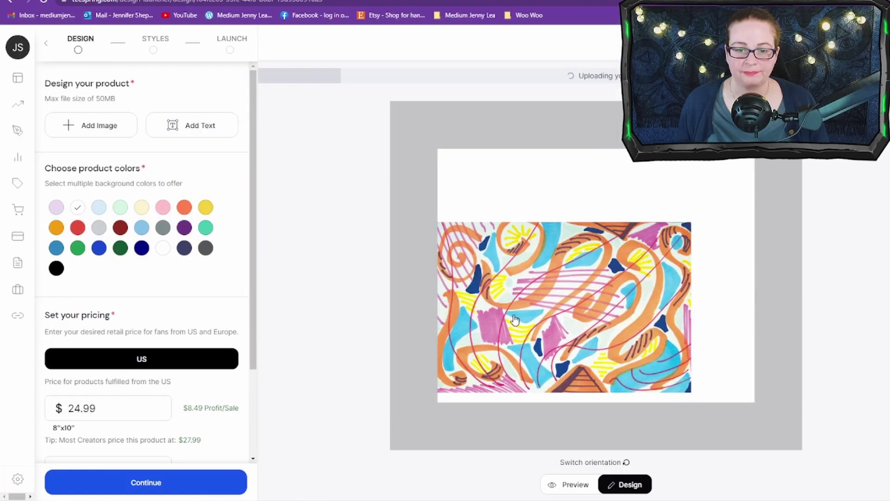
{"action": "mouse_move", "coordinate": [568, 296]}
{"action": "left_mouse_down"}
{"action": "mouse_move", "coordinate": [566, 247]}
{"action": "mouse_move", "coordinate": [568, 280]}
{"action": "left_mouse_up"}
{"action": "left_click", "coordinate": [469, 181]}
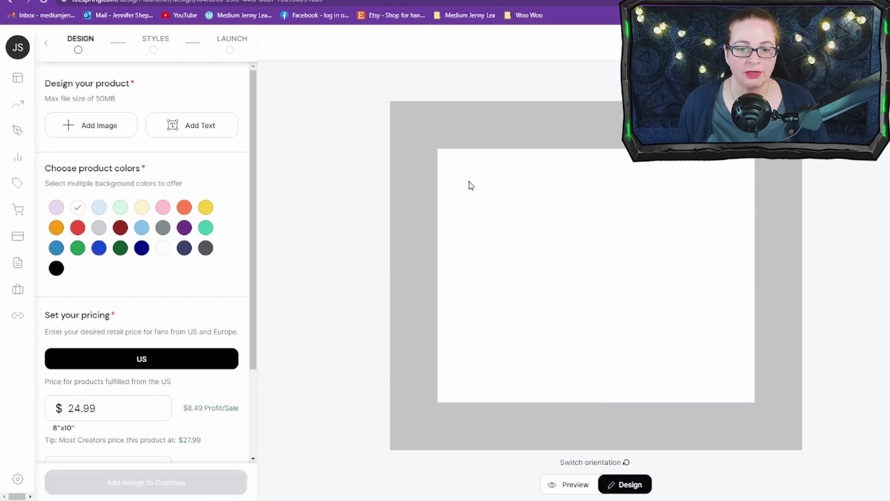
Add the restructurecmyk artwork to the poster once more.
{"action": "left_click", "coordinate": [110, 121]}
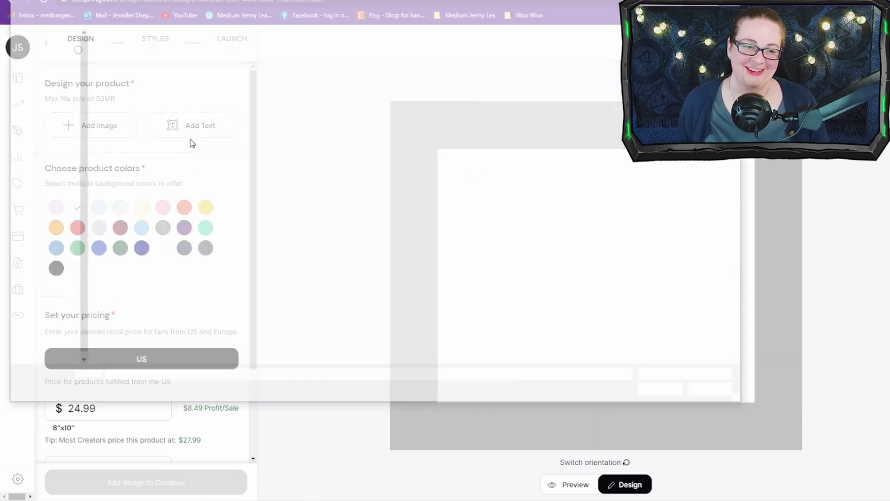
{"action": "left_click", "coordinate": [173, 191]}
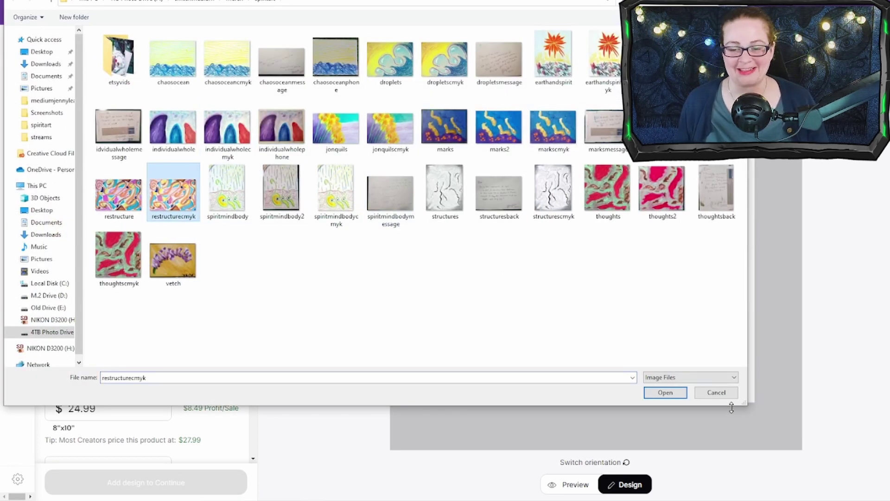
{"action": "left_click", "coordinate": [665, 392]}
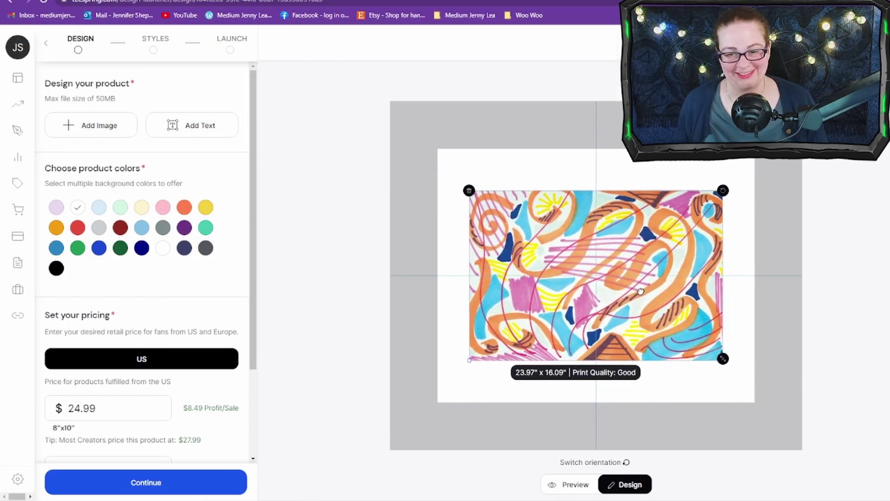
Enlarge the restructurecmyk artwork, nudge it higher, check its placement, then delete it from the canvas.
{"action": "left_click_drag", "start_coordinate": [718, 361], "coordinate": [731, 370]}
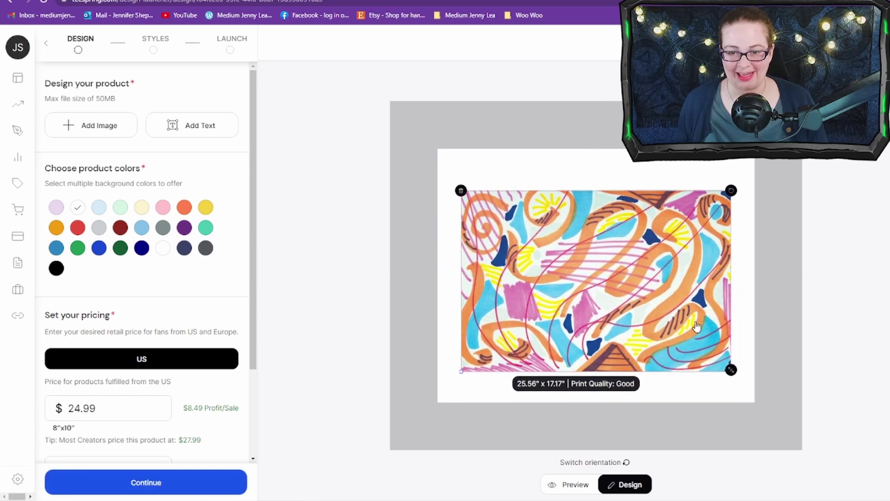
{"action": "mouse_move", "coordinate": [696, 326]}
{"action": "left_mouse_down"}
{"action": "mouse_move", "coordinate": [696, 309]}
{"action": "mouse_move", "coordinate": [696, 320]}
{"action": "left_mouse_up"}
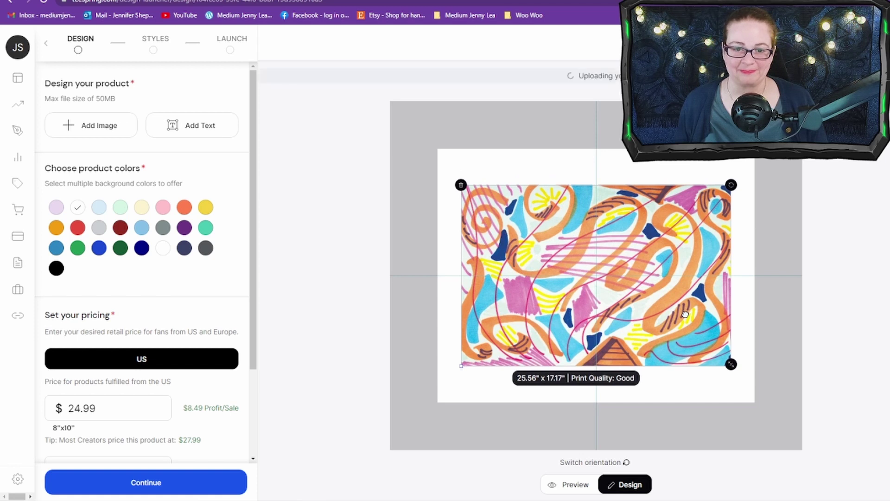
{"action": "left_click", "coordinate": [888, 306]}
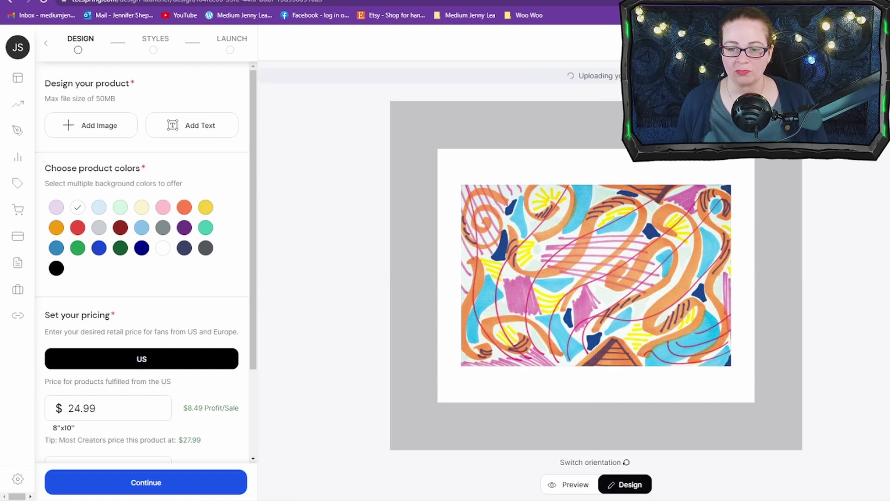
{"action": "left_click", "coordinate": [671, 325]}
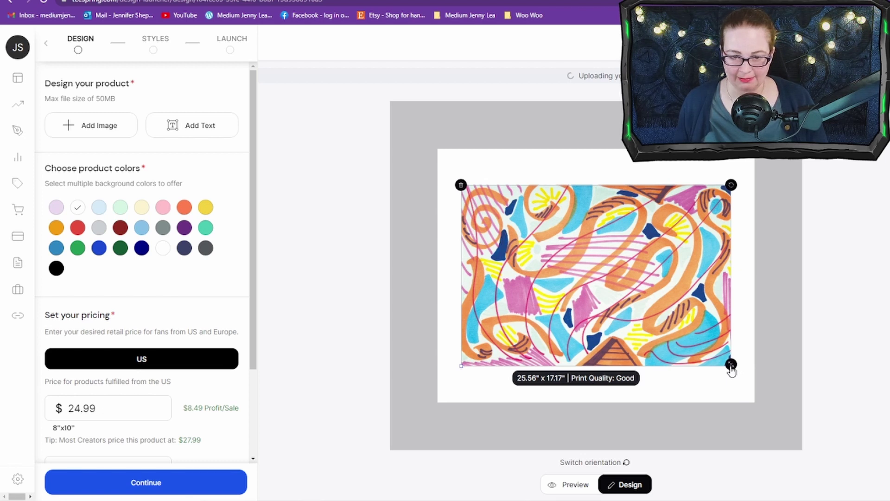
{"action": "left_click", "coordinate": [878, 314]}
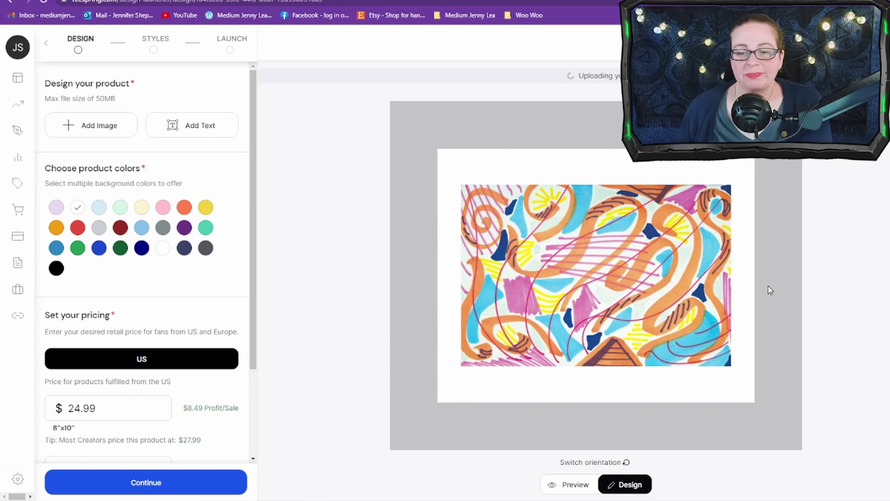
{"action": "left_click", "coordinate": [628, 291]}
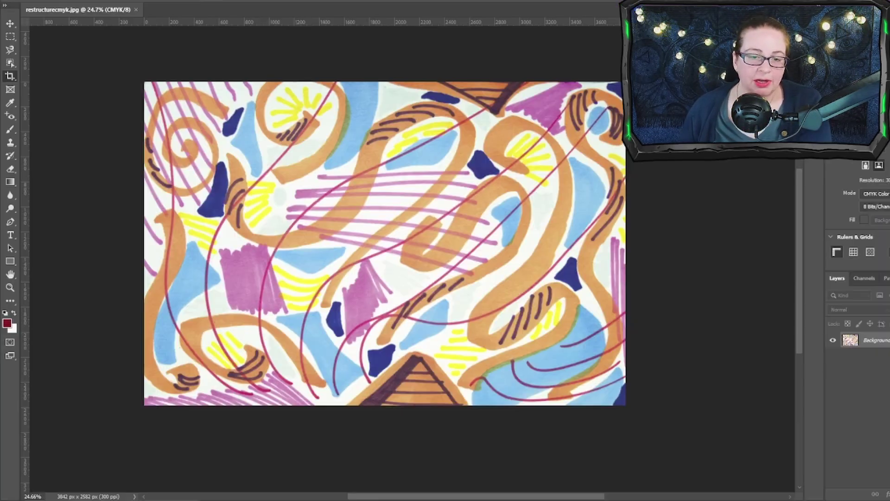
{"action": "left_click", "coordinate": [69, 1]}
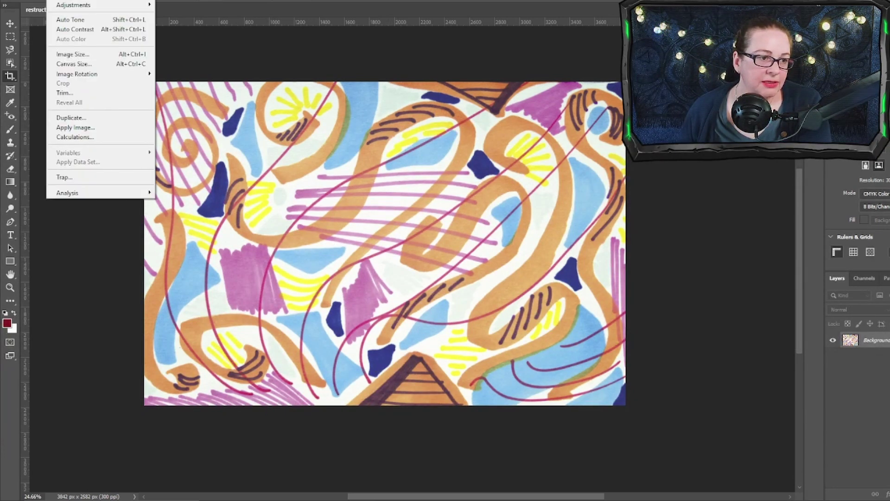
Balance restructurecmyk.jpg toward blue (midtones +3, shadows +4) and save the file.
{"action": "key", "text": "Escape"}
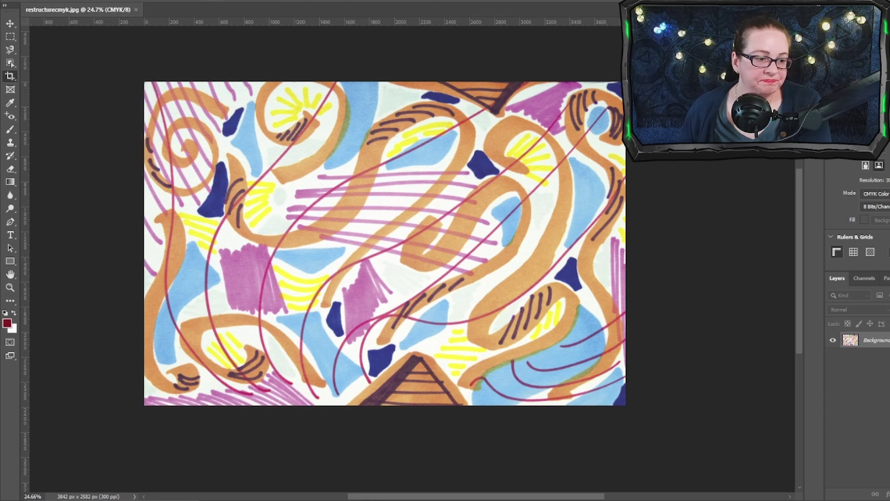
{"action": "left_click", "coordinate": [61, 0]}
{"action": "mouse_move", "coordinate": [102, 8]}
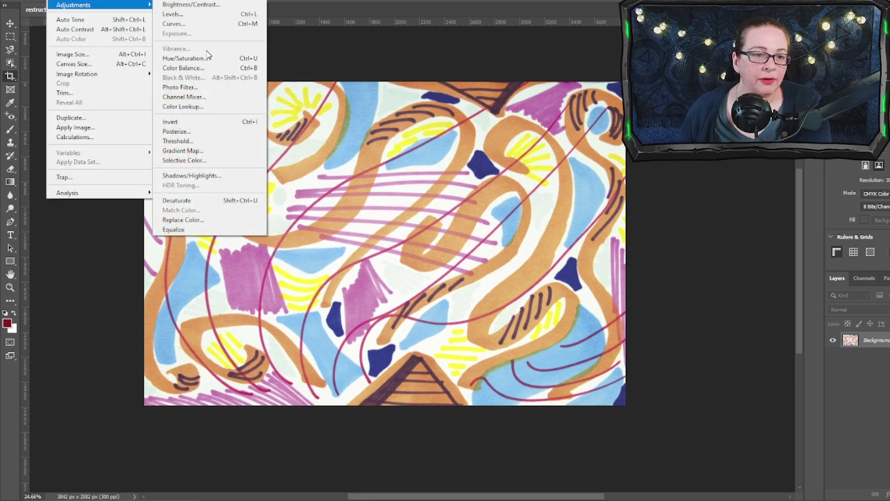
{"action": "left_click", "coordinate": [206, 68]}
{"action": "left_click_drag", "start_coordinate": [768, 237], "coordinate": [770, 238]}
{"action": "left_click", "coordinate": [794, 267]}
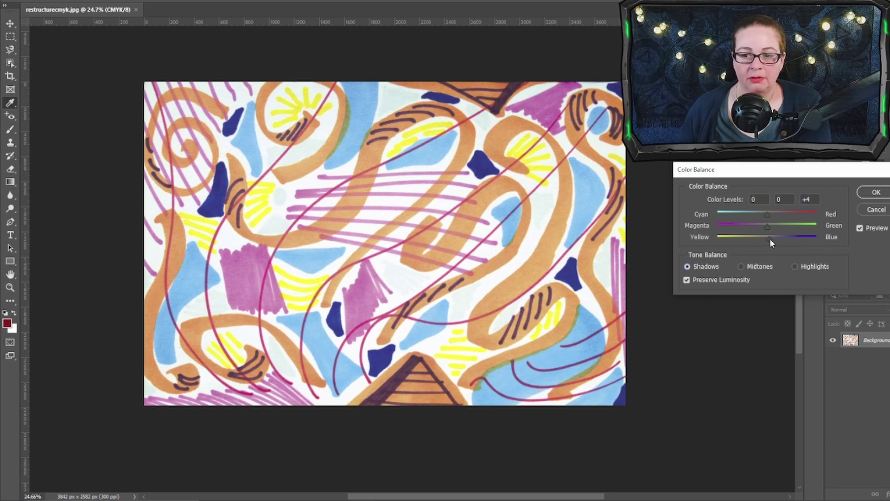
{"action": "left_click", "coordinate": [875, 199]}
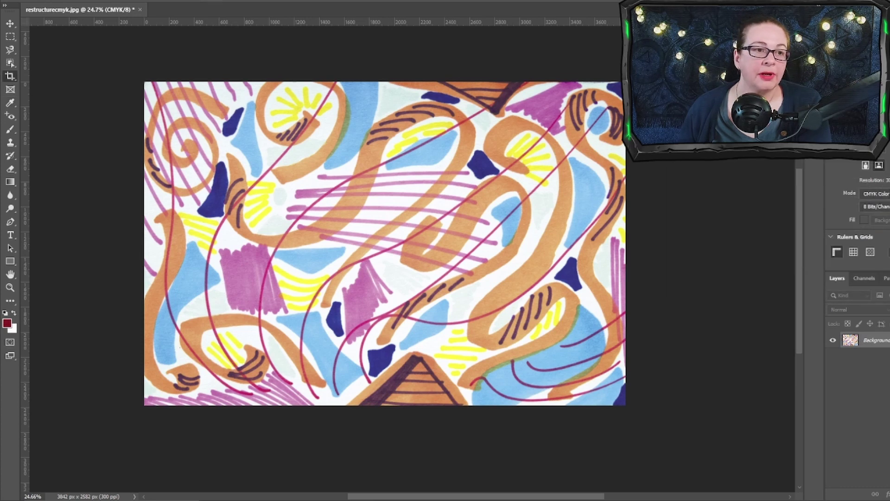
{"action": "left_click", "coordinate": [20, 1]}
{"action": "left_click", "coordinate": [37, 89]}
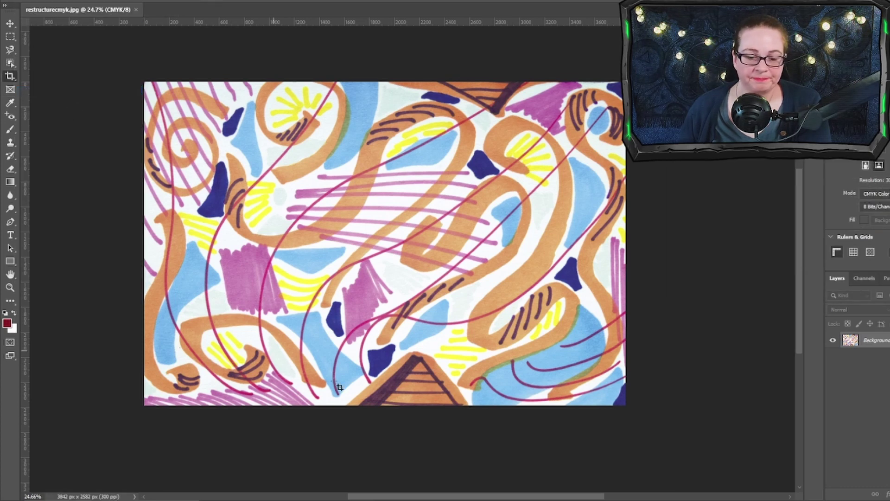
Upload the restructurecmyk image to the poster in the Spring designer.
{"action": "mouse_move", "coordinate": [315, 499]}
{"action": "left_click", "coordinate": [371, 491]}
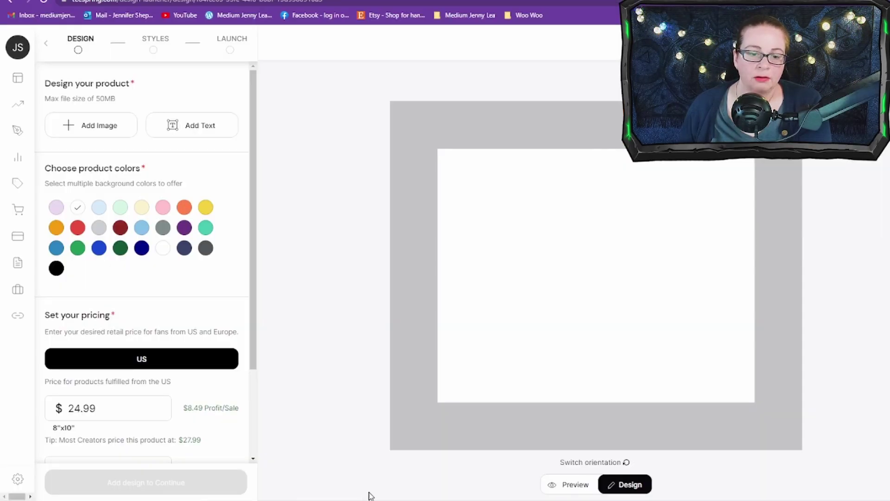
{"action": "left_click", "coordinate": [84, 130]}
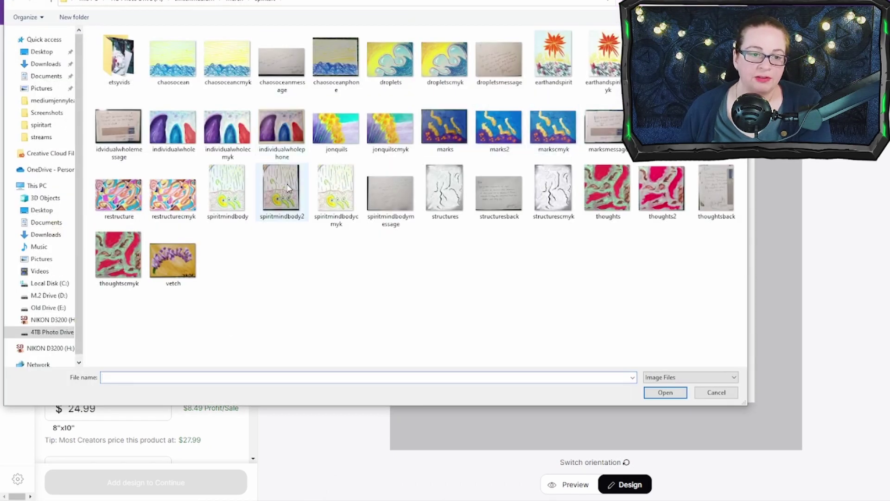
{"action": "left_click", "coordinate": [173, 195]}
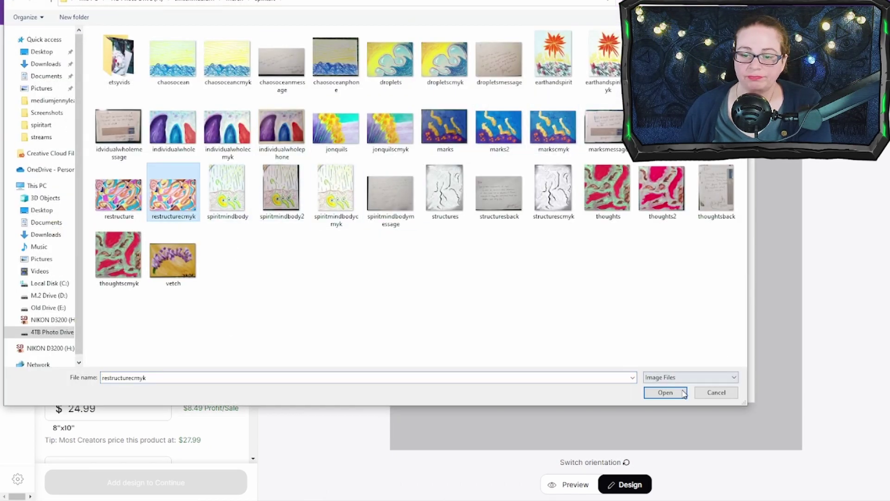
{"action": "left_click", "coordinate": [665, 393]}
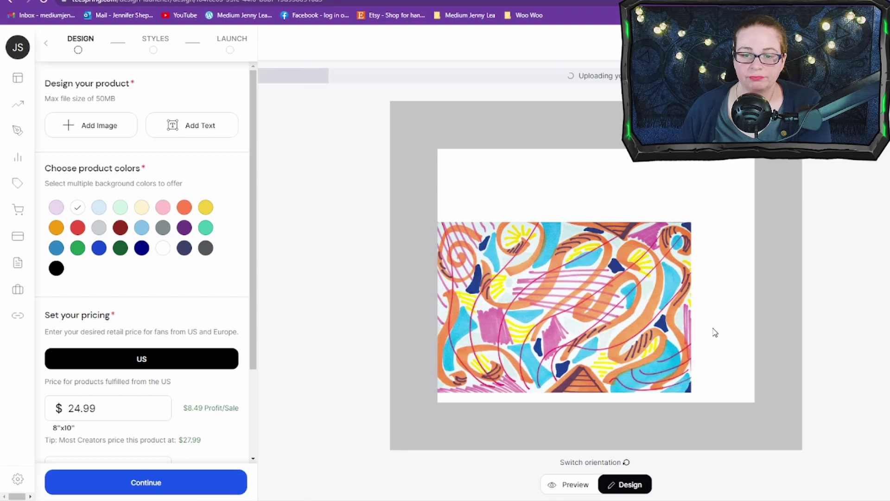
Move, enlarge and centre the artwork within the print area.
{"action": "left_click_drag", "start_coordinate": [657, 301], "coordinate": [683, 259]}
{"action": "left_click_drag", "start_coordinate": [717, 353], "coordinate": [731, 364]}
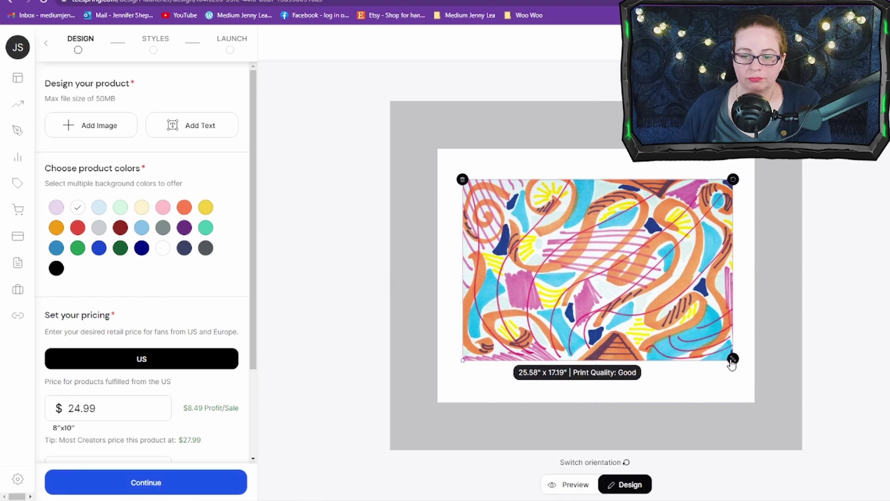
{"action": "left_click_drag", "start_coordinate": [681, 311], "coordinate": [679, 316]}
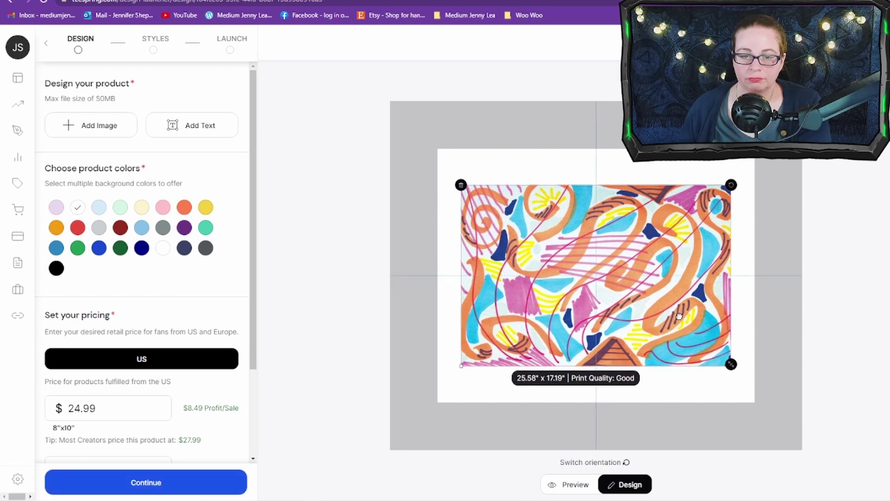
{"action": "left_click", "coordinate": [848, 302]}
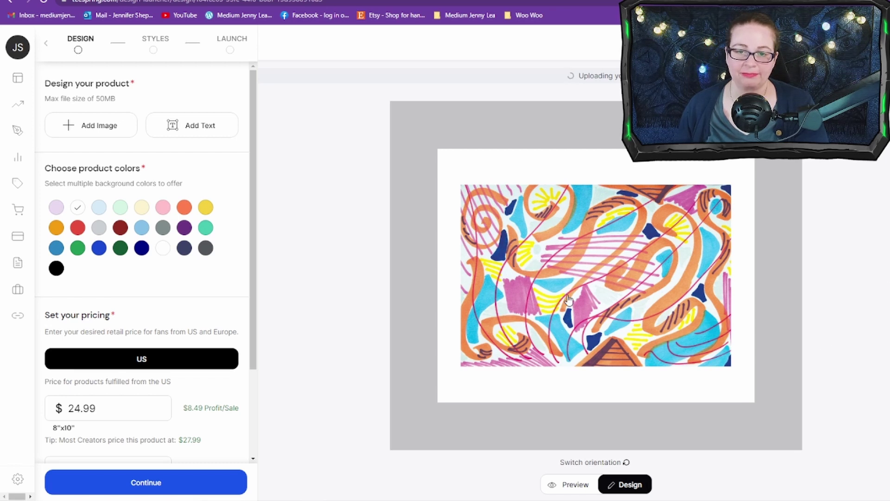
Tick lavender, mint green, cream, pink, orange and coral product colours, leaving light blue and yellow off.
{"action": "left_click", "coordinate": [103, 209]}
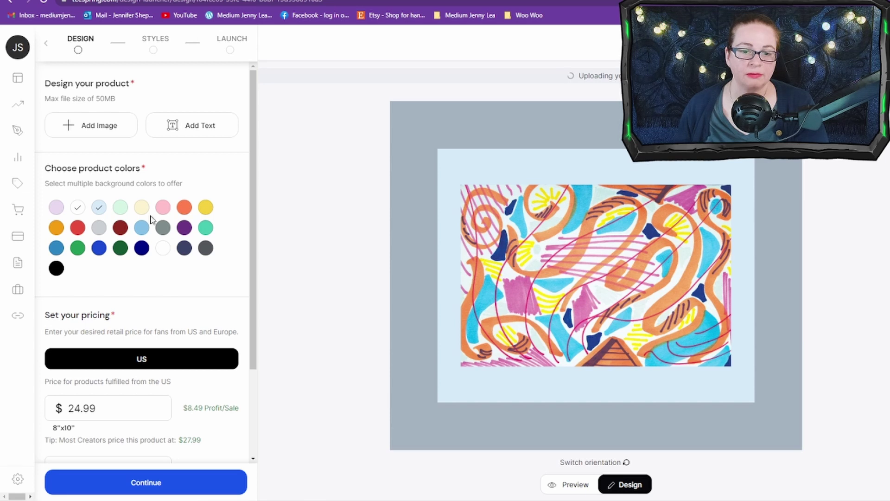
{"action": "left_click", "coordinate": [102, 211]}
{"action": "left_click", "coordinate": [56, 210]}
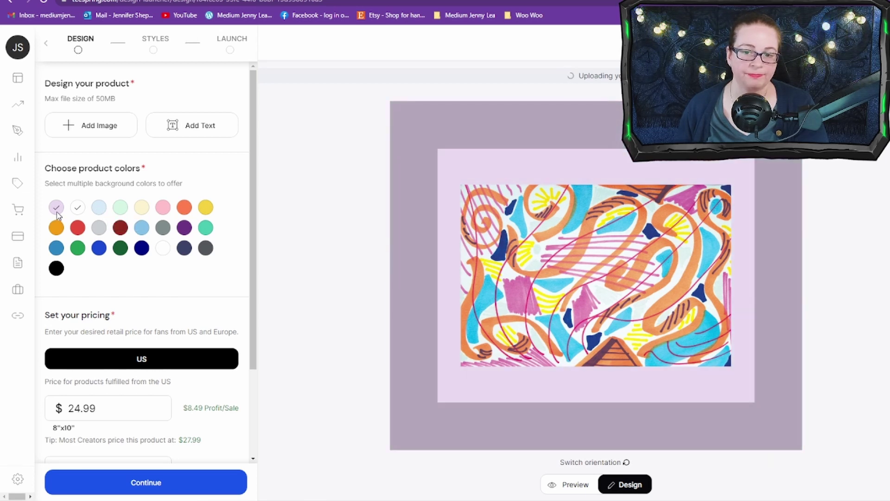
{"action": "left_click", "coordinate": [121, 211]}
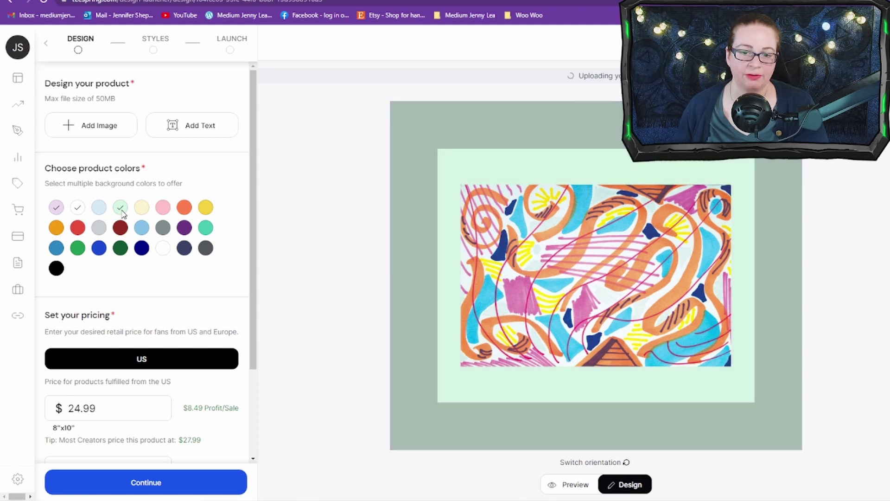
{"action": "left_click", "coordinate": [144, 212]}
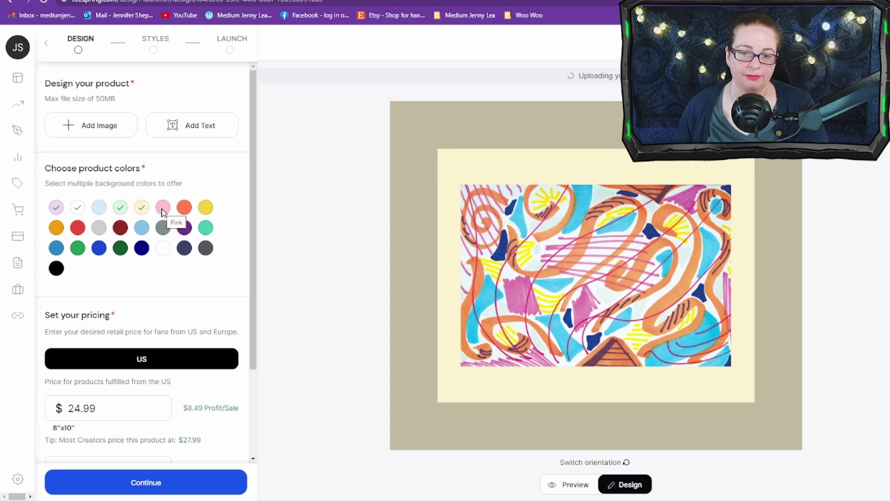
{"action": "left_click", "coordinate": [163, 209]}
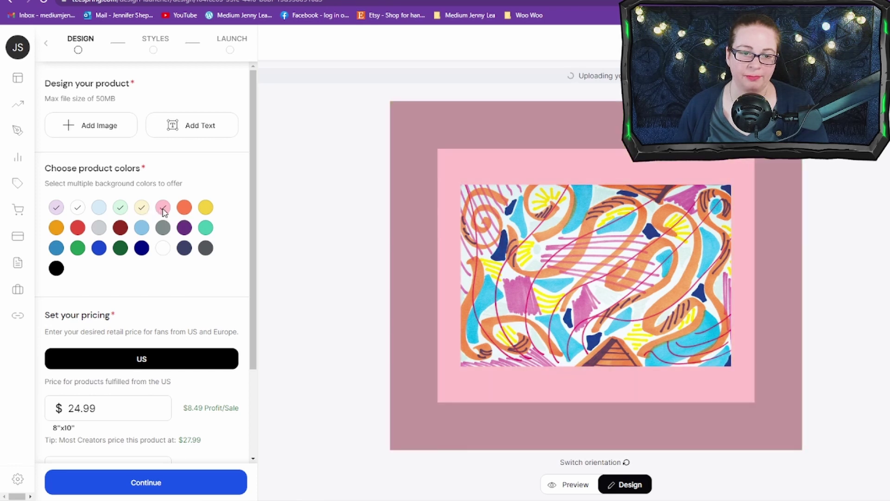
{"action": "left_click", "coordinate": [186, 211]}
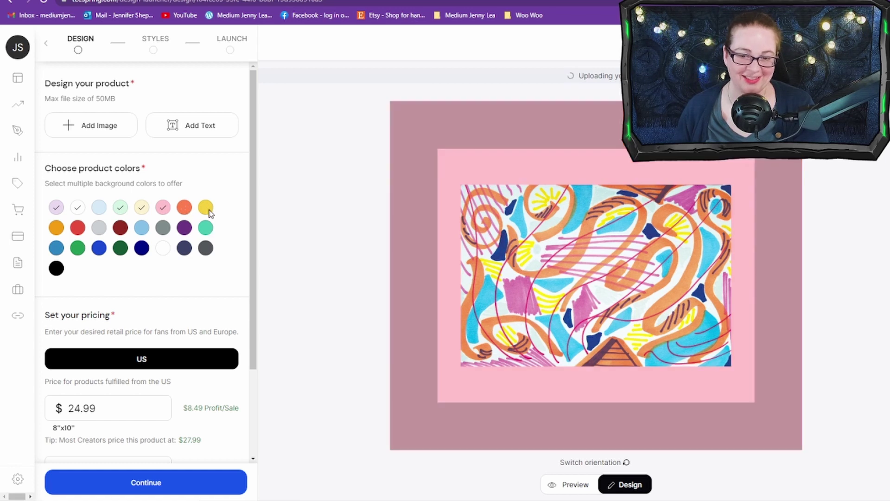
{"action": "left_click", "coordinate": [207, 209]}
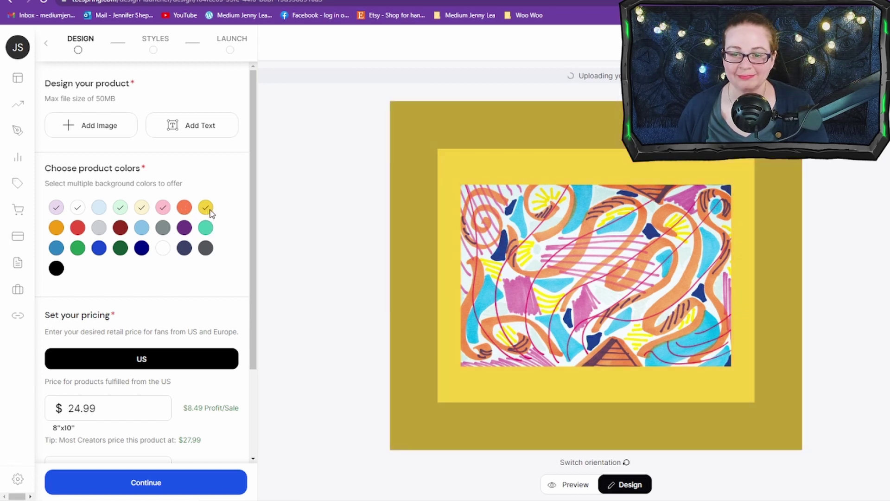
{"action": "left_click", "coordinate": [209, 211]}
{"action": "left_click", "coordinate": [55, 231]}
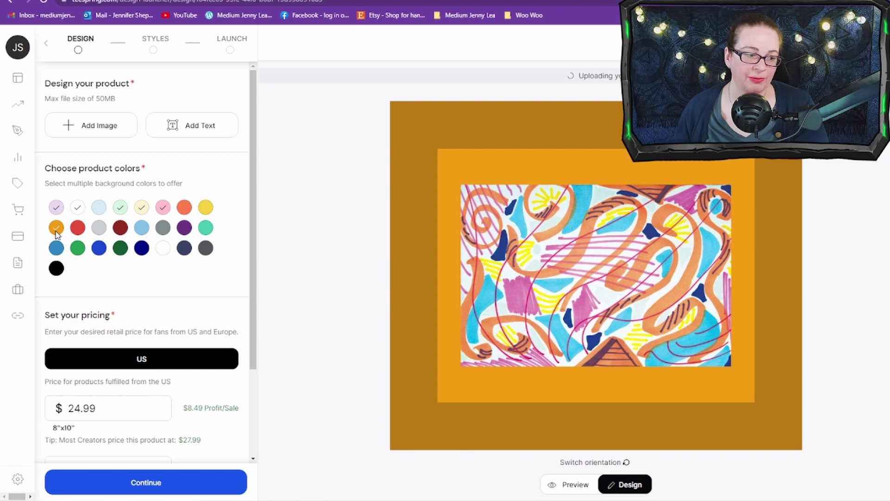
{"action": "left_click", "coordinate": [185, 209]}
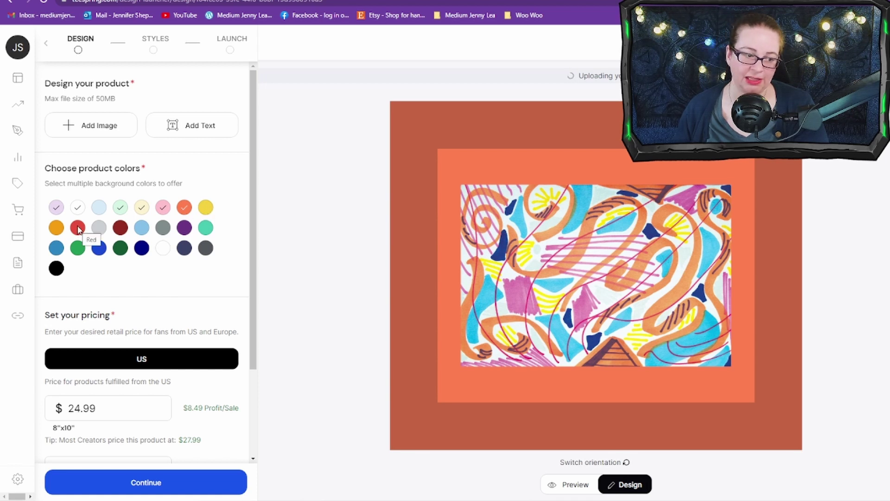
{"action": "left_click", "coordinate": [164, 211]}
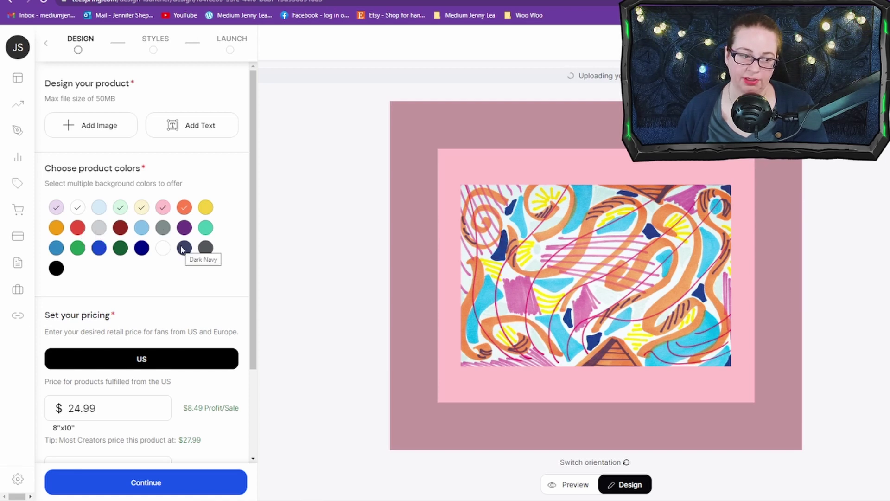
Try red, grey, dark red, purple and teal backgrounds, keeping only light blue ticked.
{"action": "left_click", "coordinate": [79, 230]}
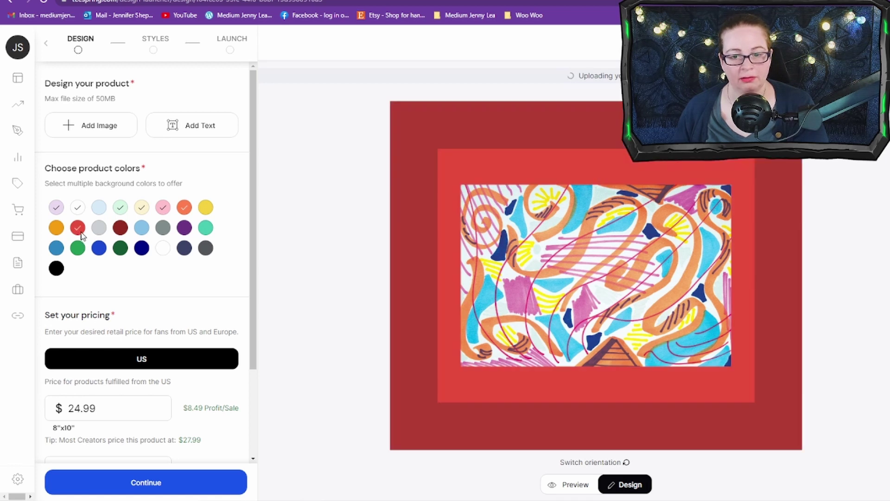
{"action": "left_click", "coordinate": [79, 232]}
{"action": "left_click", "coordinate": [100, 232]}
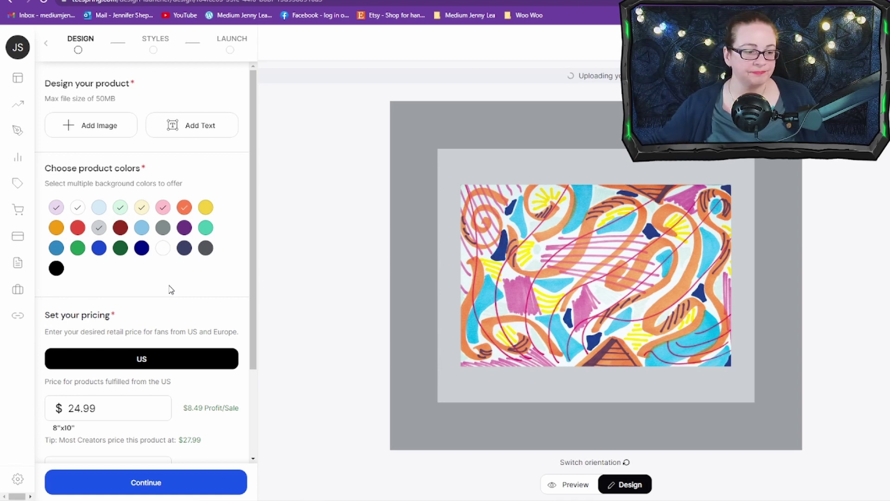
{"action": "left_click", "coordinate": [101, 229]}
{"action": "left_click", "coordinate": [120, 228]}
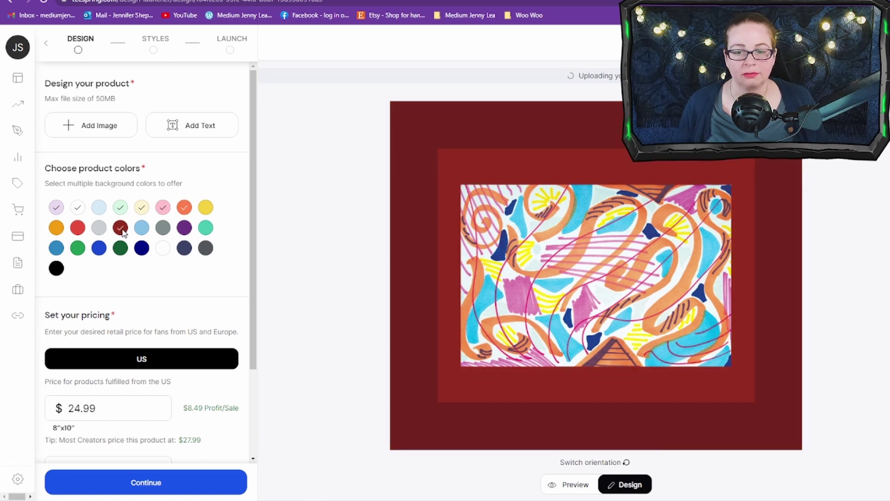
{"action": "left_click", "coordinate": [122, 230]}
{"action": "left_click", "coordinate": [141, 232]}
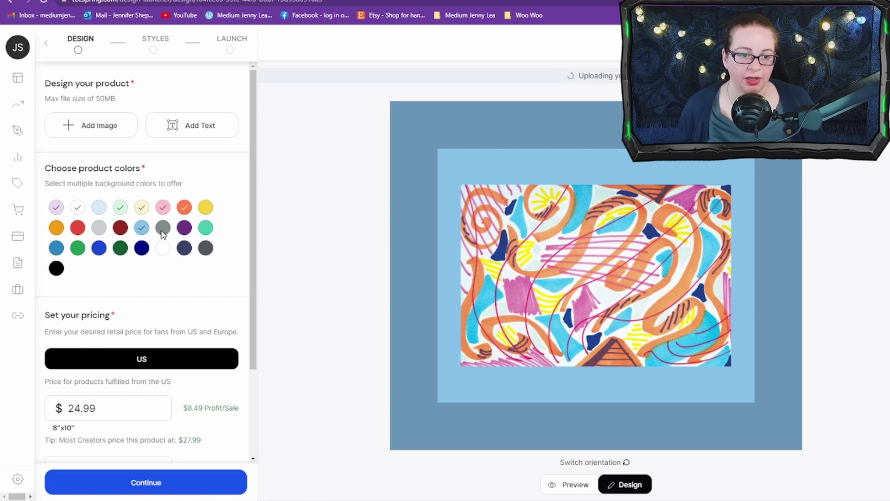
{"action": "left_click", "coordinate": [185, 228]}
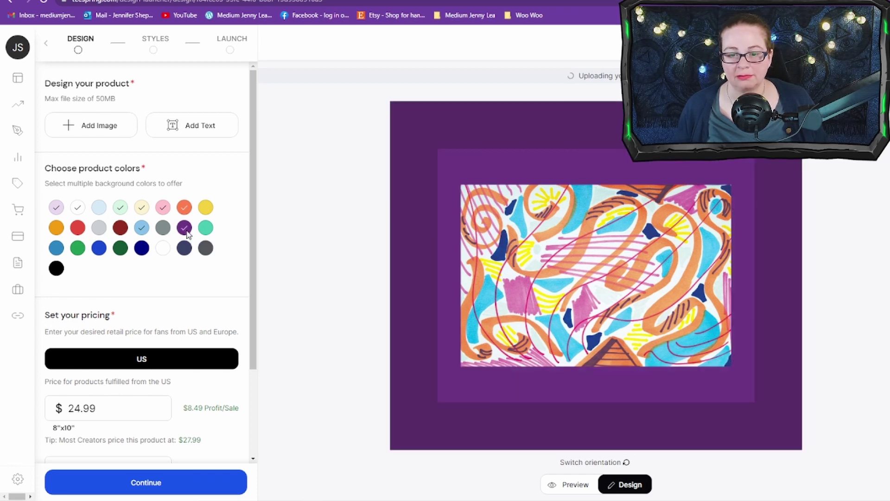
{"action": "left_click", "coordinate": [186, 229]}
{"action": "left_click", "coordinate": [205, 230]}
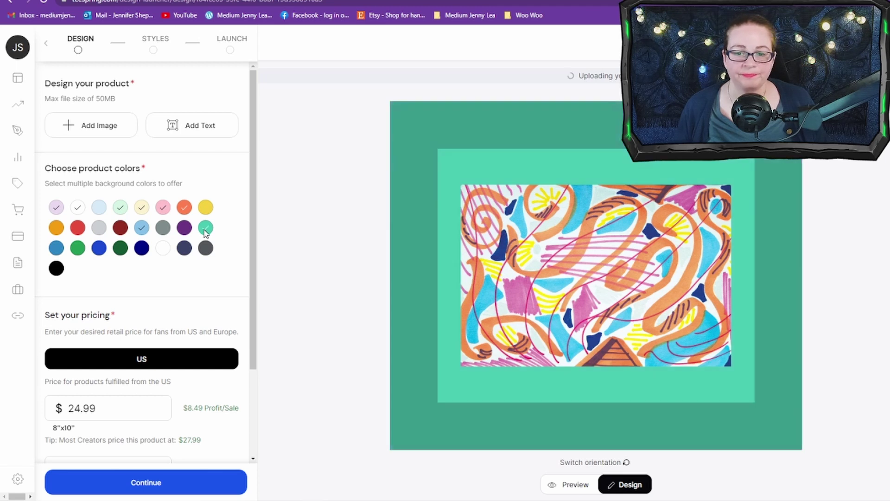
{"action": "left_click", "coordinate": [205, 231]}
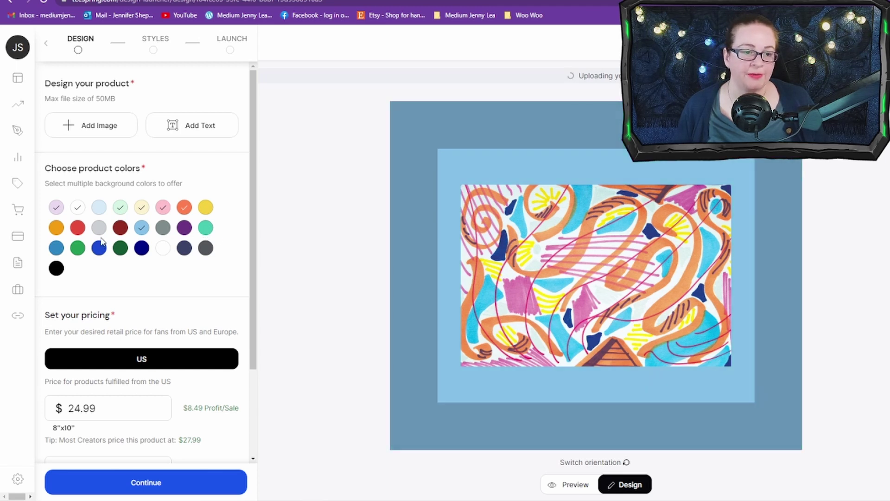
Toggle blue, green, royal blue, dark green and navy on and off, then tick black.
{"action": "left_click", "coordinate": [56, 249]}
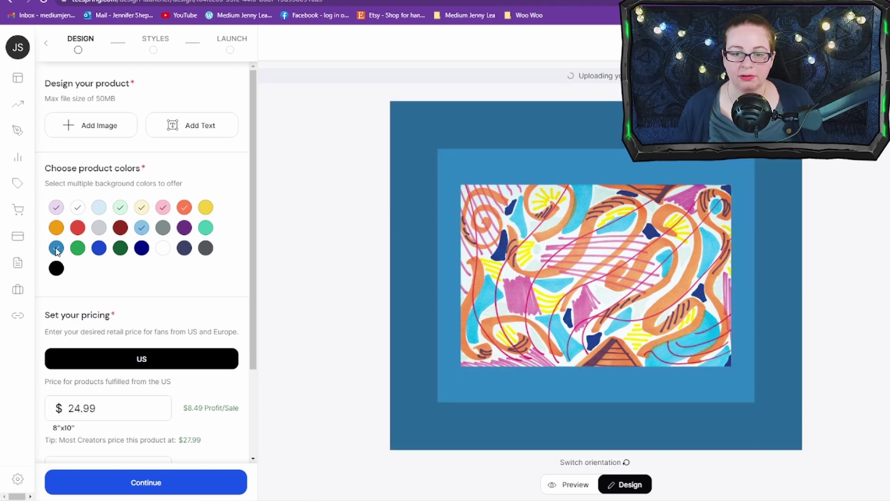
{"action": "left_click", "coordinate": [56, 249]}
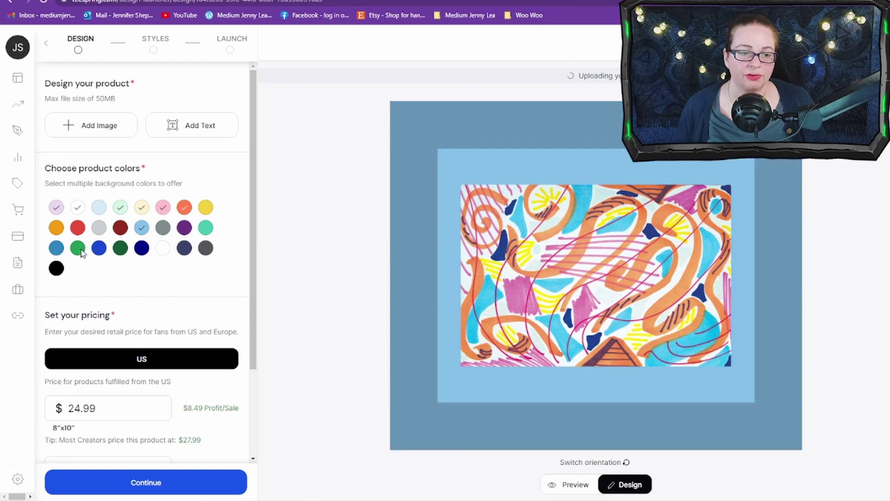
{"action": "left_click", "coordinate": [81, 253]}
{"action": "left_click", "coordinate": [82, 253]}
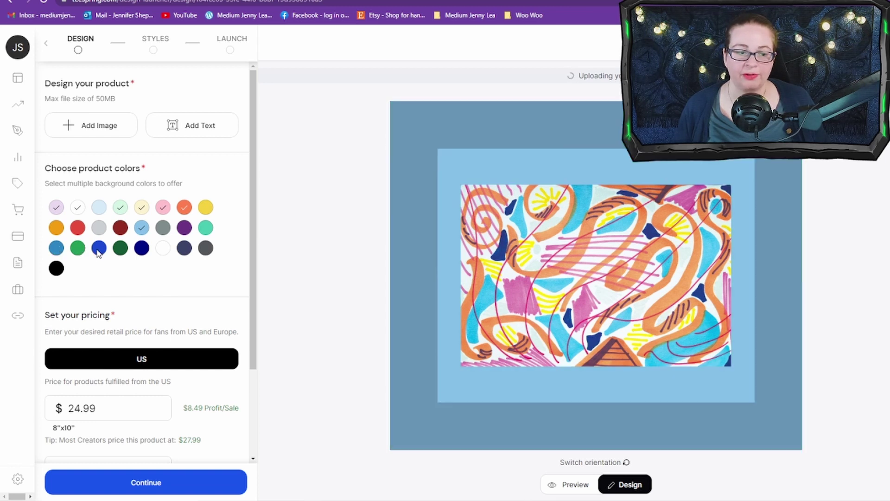
{"action": "left_click", "coordinate": [98, 249]}
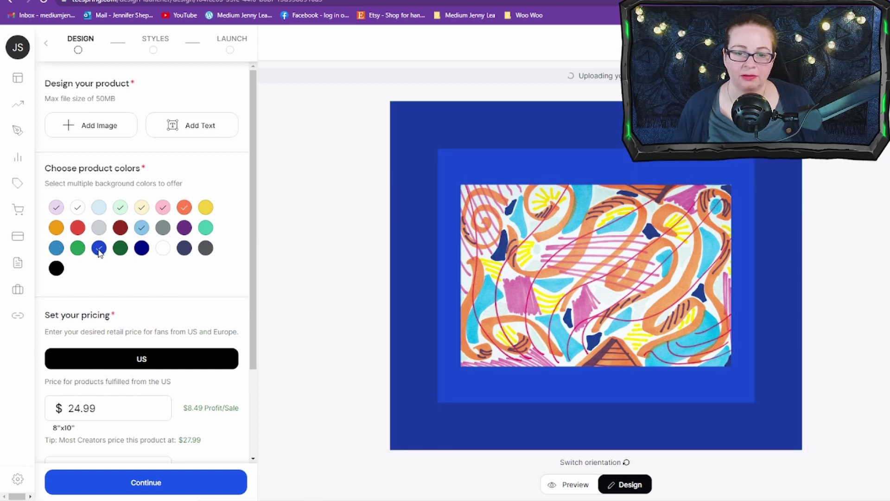
{"action": "left_click", "coordinate": [99, 251]}
{"action": "left_click", "coordinate": [122, 251]}
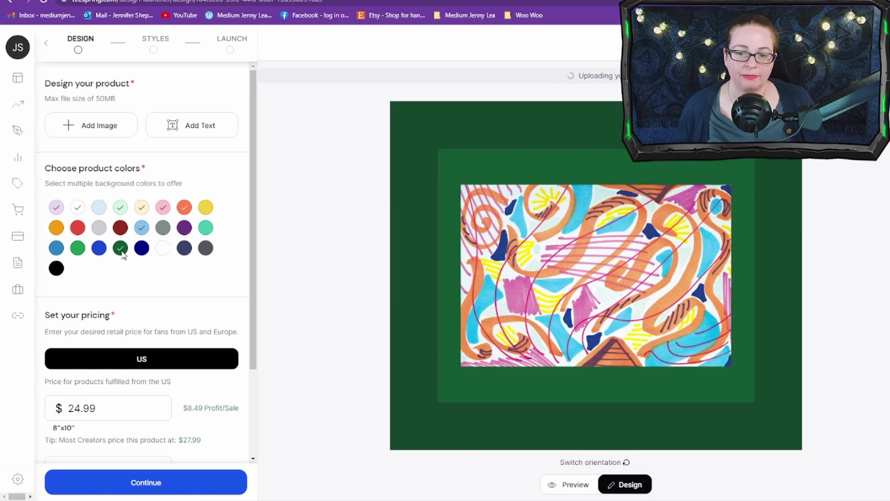
{"action": "left_click", "coordinate": [121, 252]}
{"action": "left_click", "coordinate": [140, 250]}
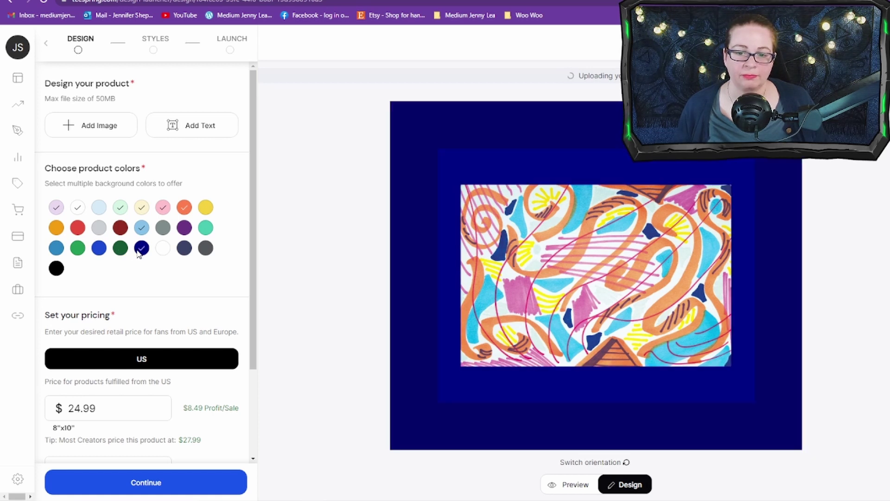
{"action": "left_click", "coordinate": [140, 251]}
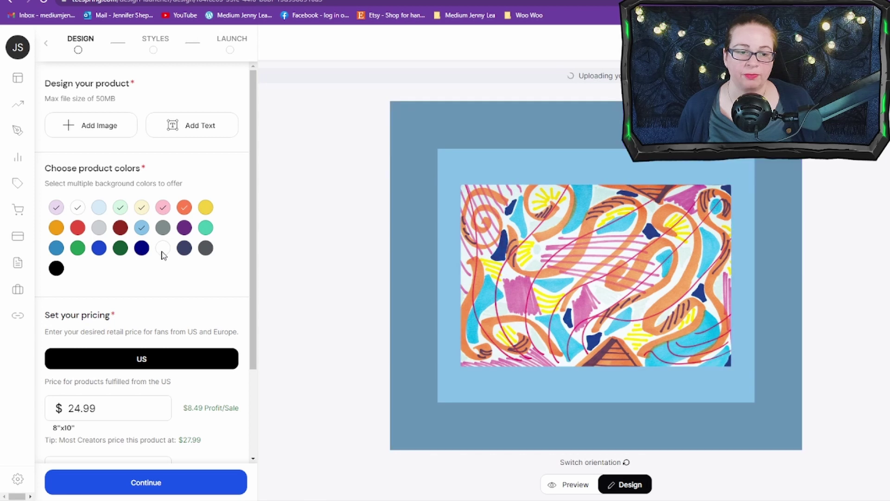
{"action": "left_click", "coordinate": [163, 249]}
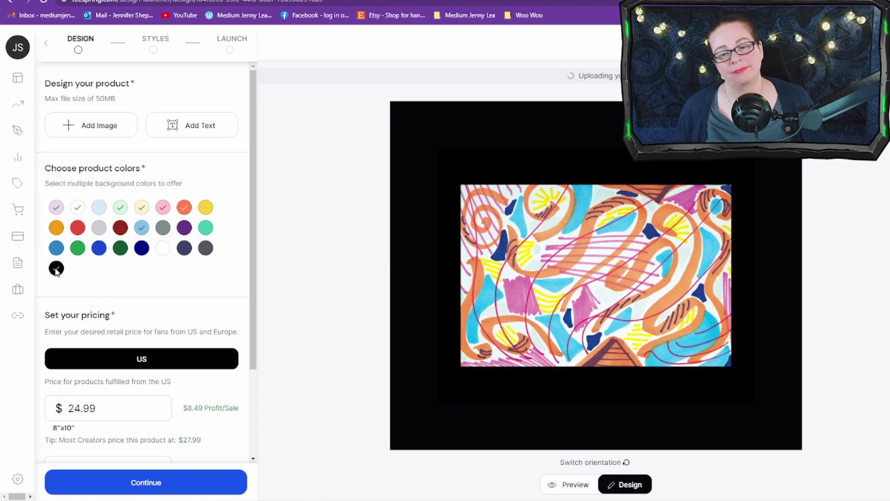
Untick black, preview light yellow, pink, orange and light blue, and check the pricing.
{"action": "left_click", "coordinate": [56, 269]}
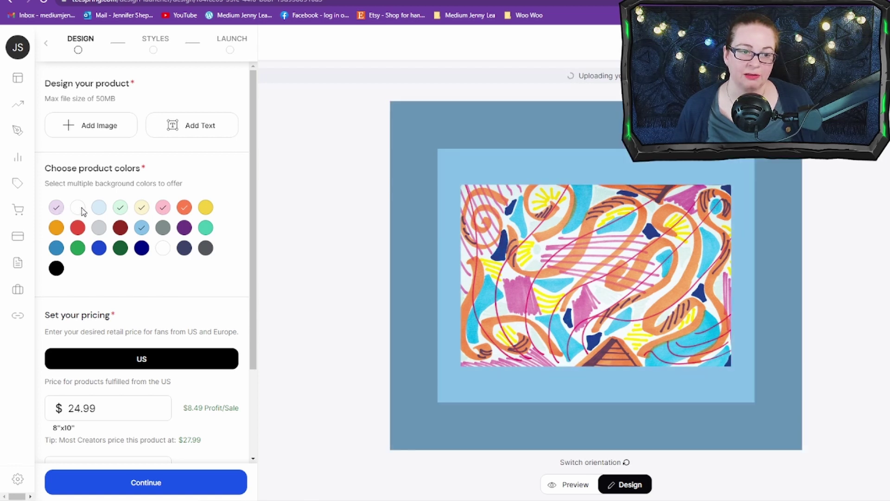
{"action": "left_click", "coordinate": [142, 208]}
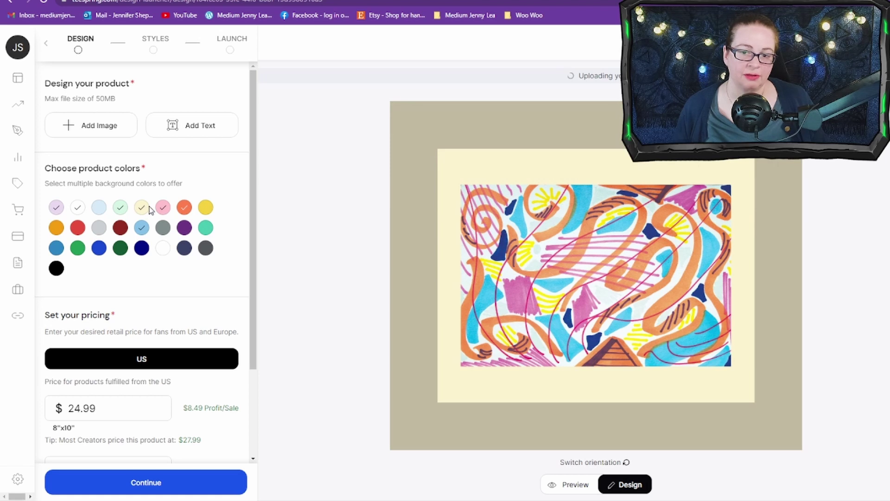
{"action": "left_click", "coordinate": [164, 209]}
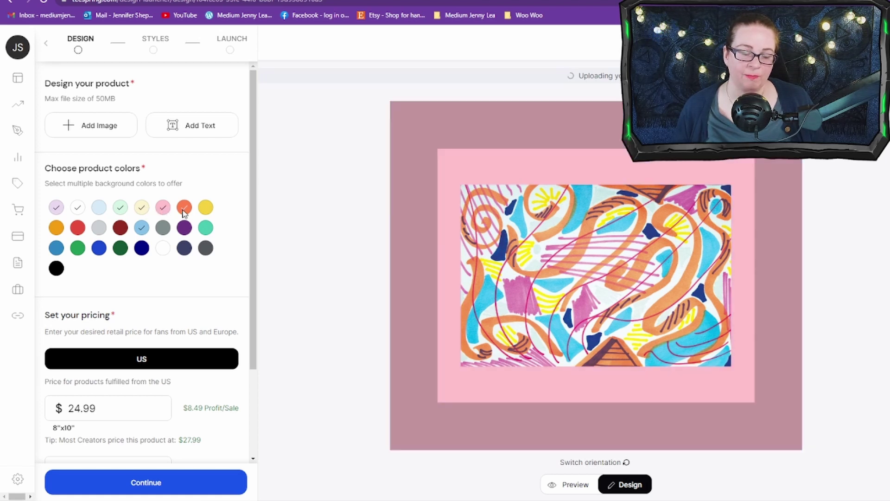
{"action": "left_click", "coordinate": [184, 211]}
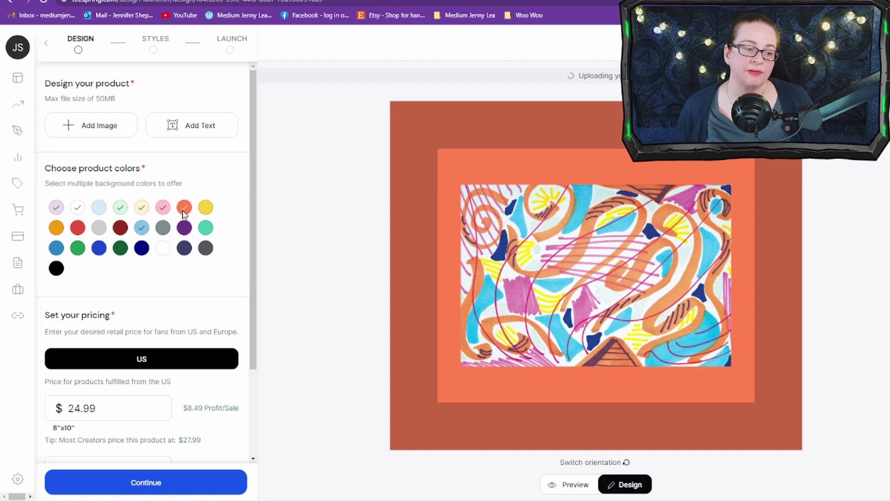
{"action": "left_click", "coordinate": [142, 228]}
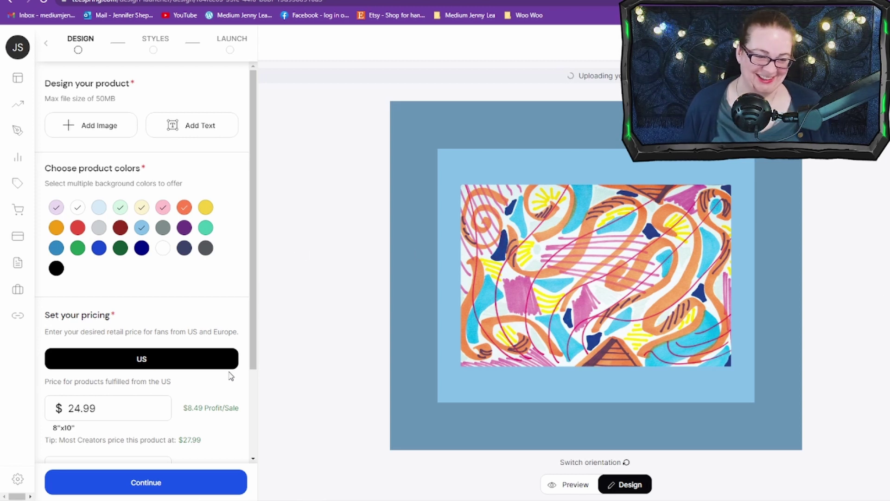
{"action": "scroll", "coordinate": [230, 371], "scroll_direction": "down", "scroll_amount": 3}
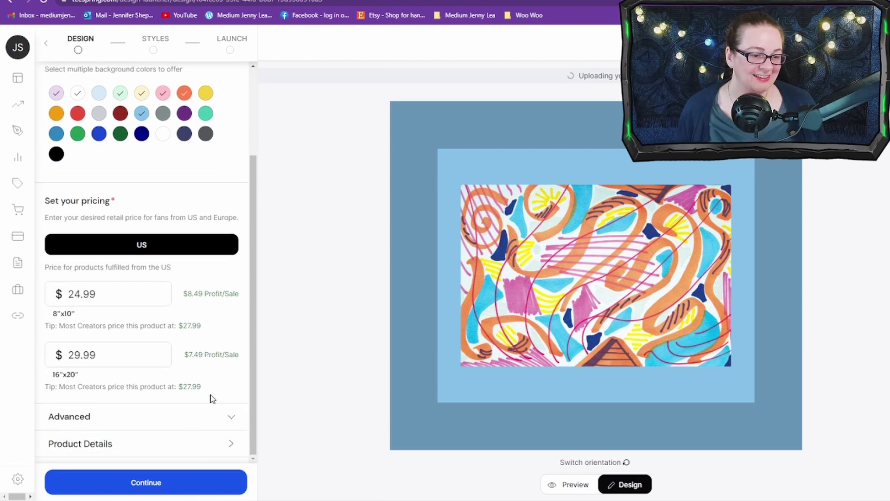
{"action": "scroll", "coordinate": [195, 401], "scroll_direction": "up", "scroll_amount": 3}
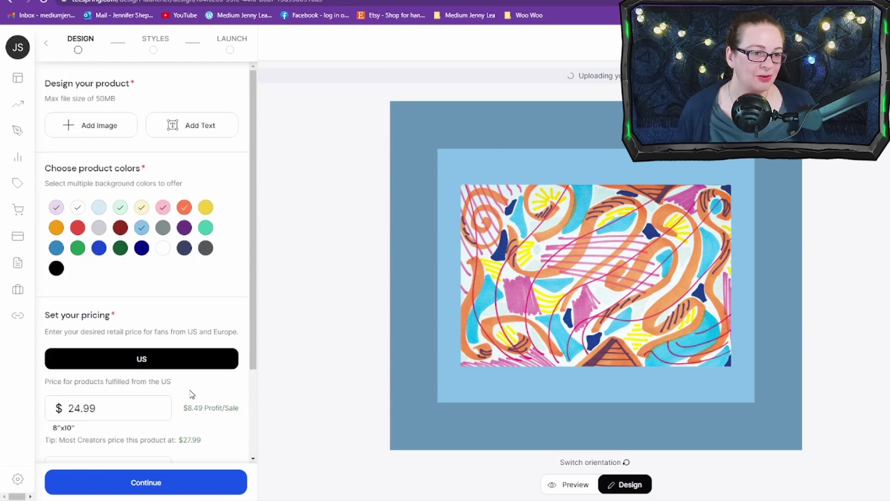
Continue to product selection and add the Wall Art Poster – 18" x 24".
{"action": "left_click", "coordinate": [197, 485]}
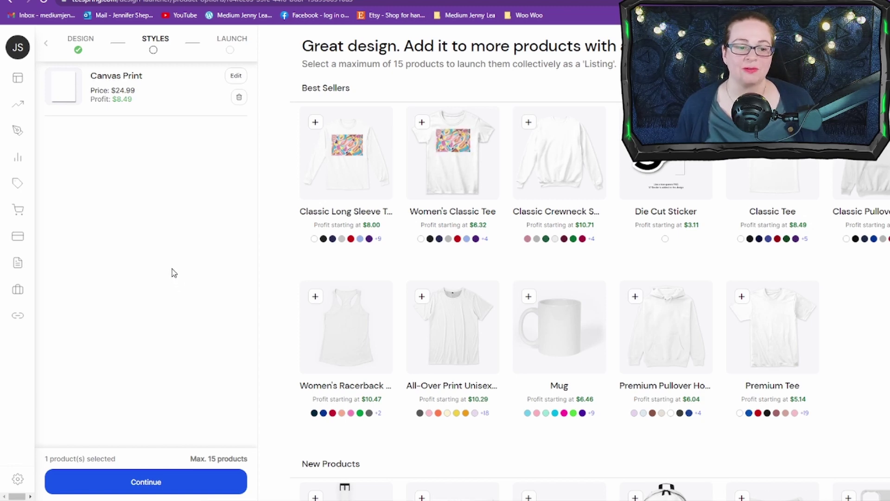
{"action": "scroll", "coordinate": [885, 304], "scroll_direction": "down", "scroll_amount": 10}
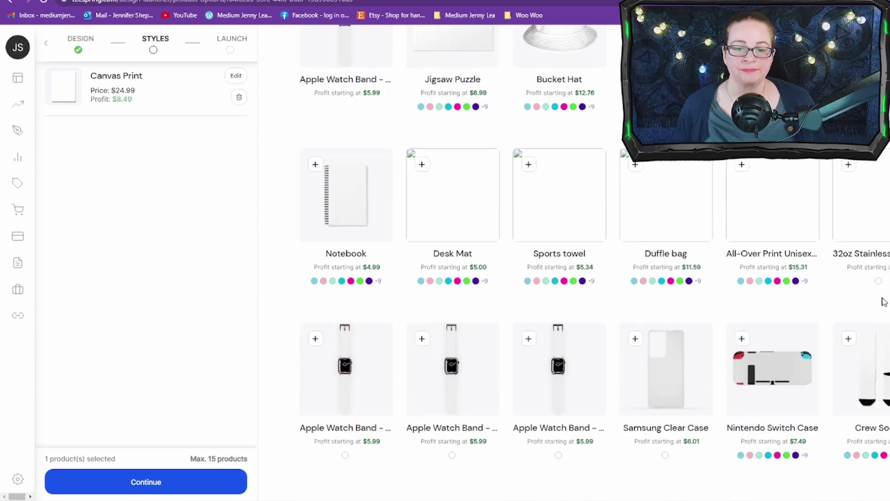
{"action": "scroll", "coordinate": [884, 302], "scroll_direction": "down", "scroll_amount": 10}
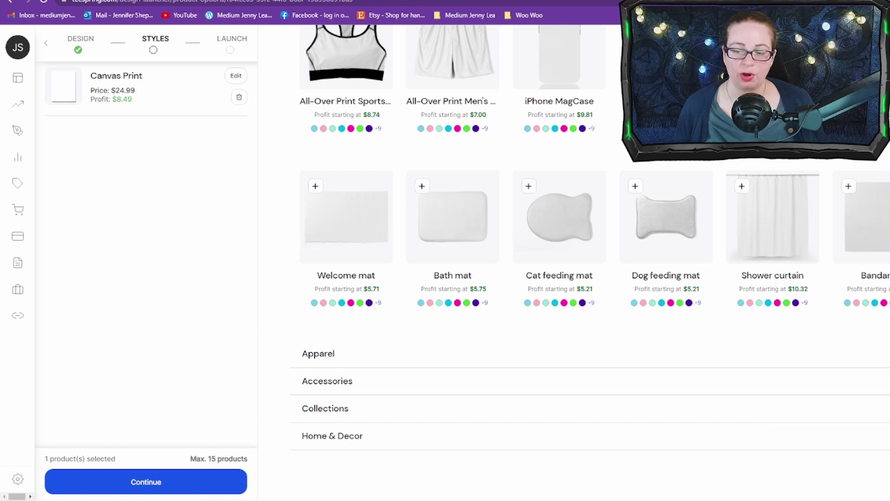
{"action": "scroll", "coordinate": [770, 391], "scroll_direction": "down", "scroll_amount": 5}
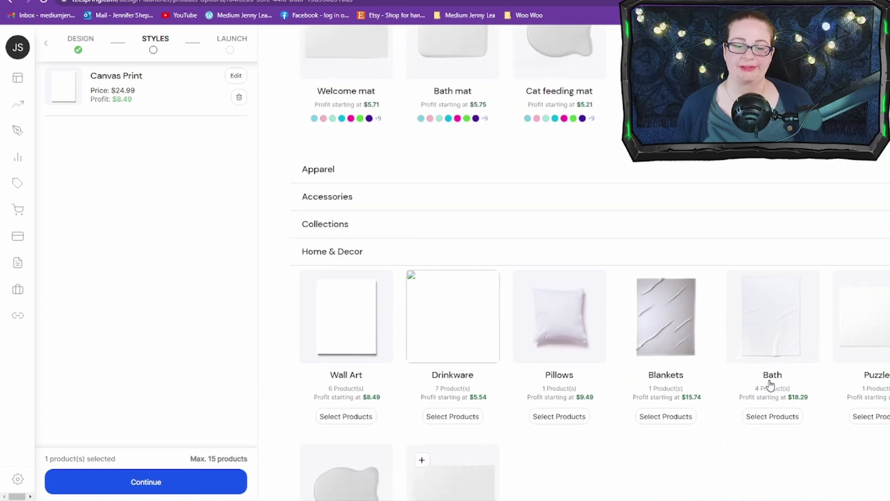
{"action": "left_click", "coordinate": [355, 348]}
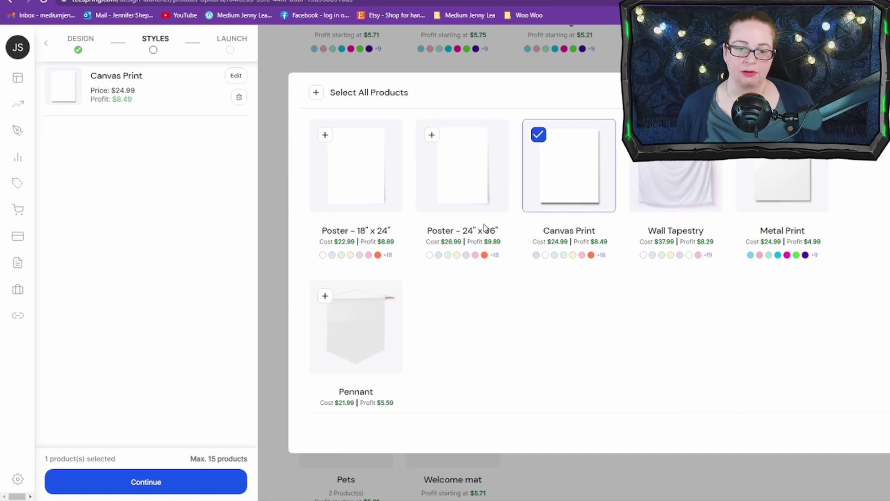
{"action": "left_click", "coordinate": [371, 171]}
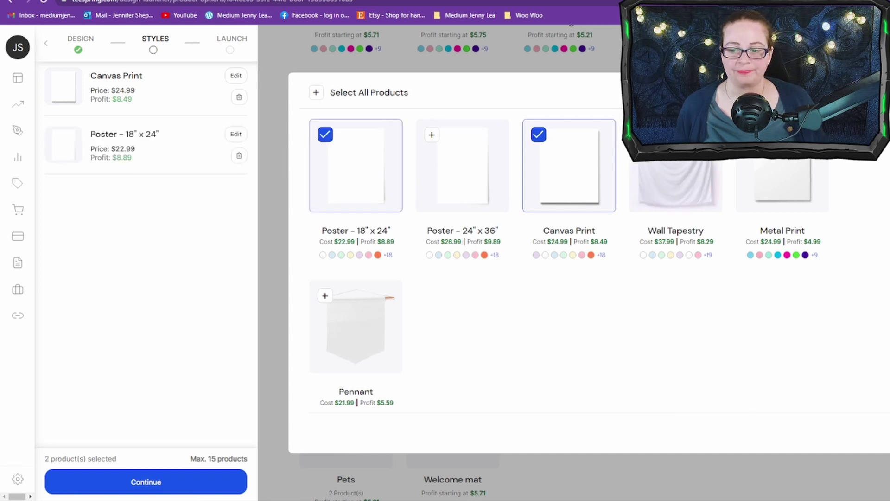
{"action": "key", "text": "Escape"}
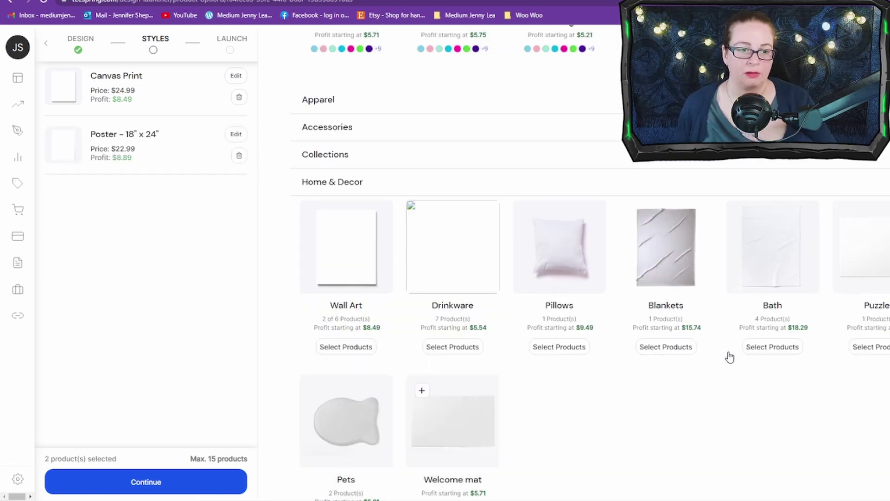
Switch the poster to landscape and reposition and resize the artwork to 21.91" x 14.72".
{"action": "left_click", "coordinate": [238, 138]}
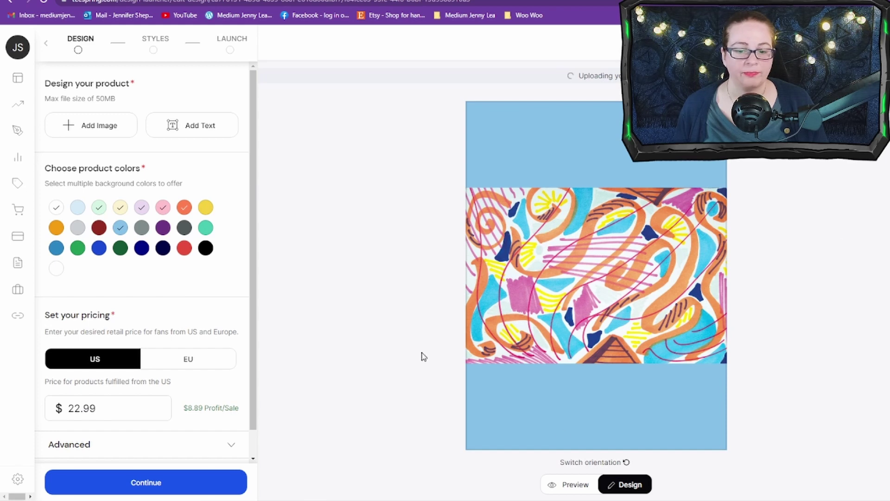
{"action": "left_click", "coordinate": [626, 462]}
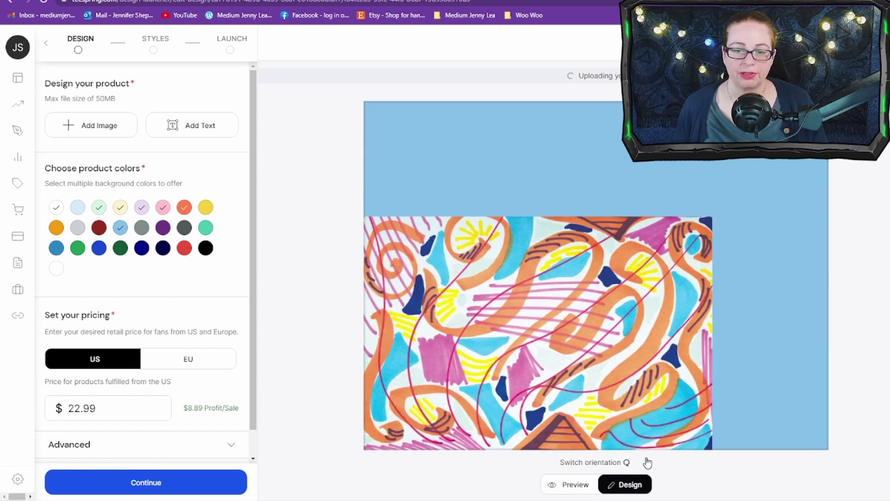
{"action": "left_click_drag", "start_coordinate": [597, 351], "coordinate": [634, 254]}
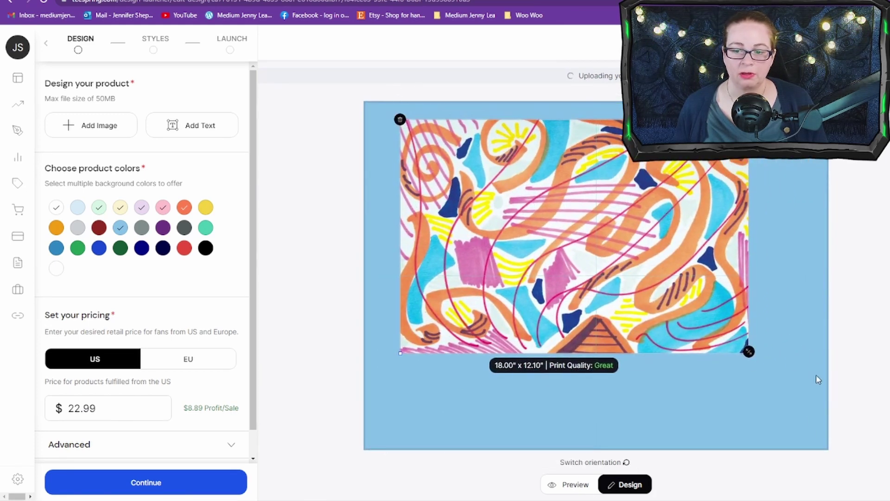
{"action": "left_click_drag", "start_coordinate": [748, 353], "coordinate": [811, 405]}
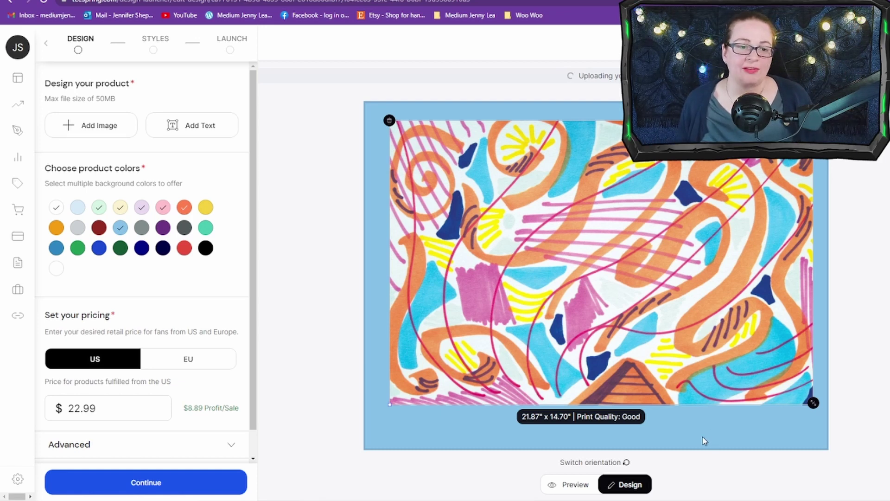
{"action": "left_click_drag", "start_coordinate": [813, 404], "coordinate": [816, 405]}
{"action": "left_click_drag", "start_coordinate": [779, 380], "coordinate": [784, 379]}
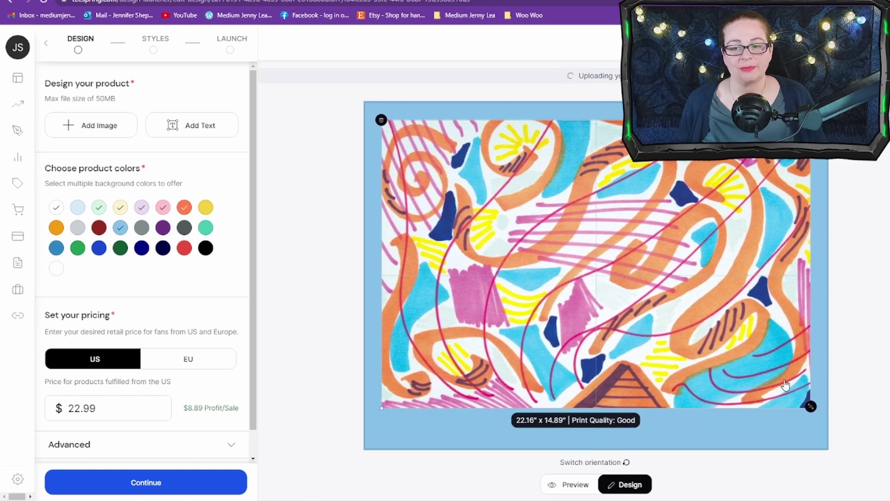
{"action": "left_click", "coordinate": [867, 426]}
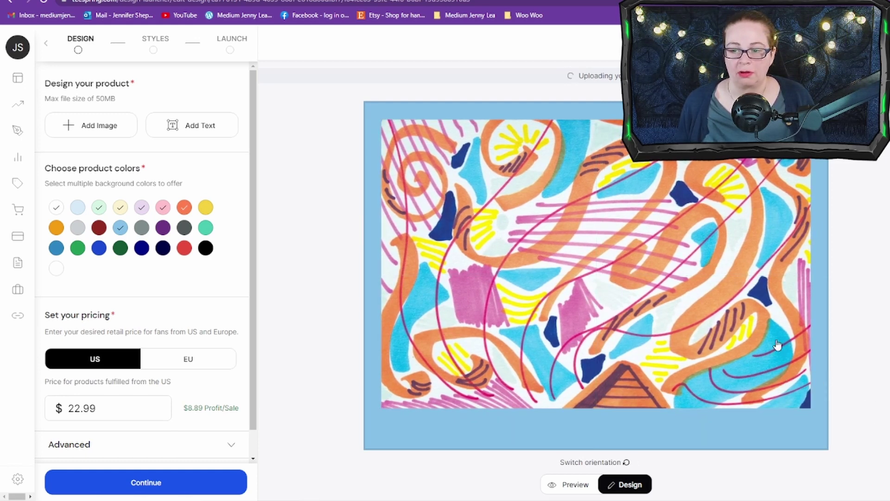
{"action": "left_click", "coordinate": [801, 394]}
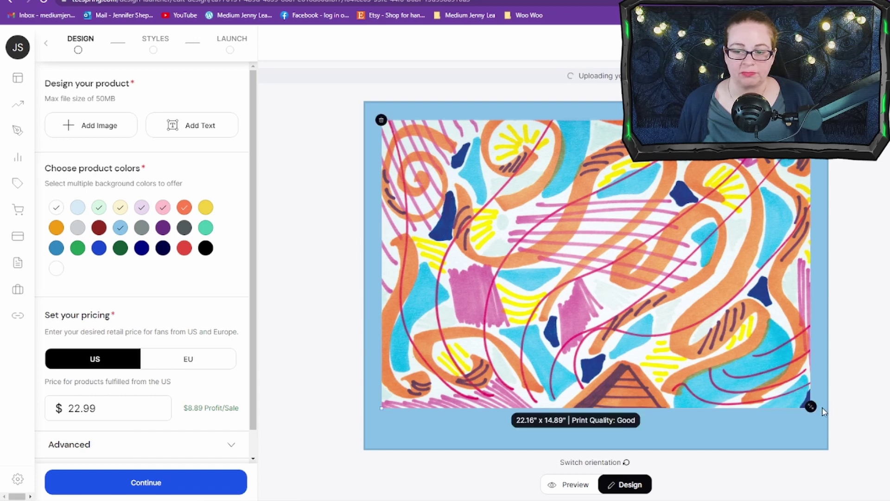
{"action": "left_click_drag", "start_coordinate": [810, 406], "coordinate": [808, 403]}
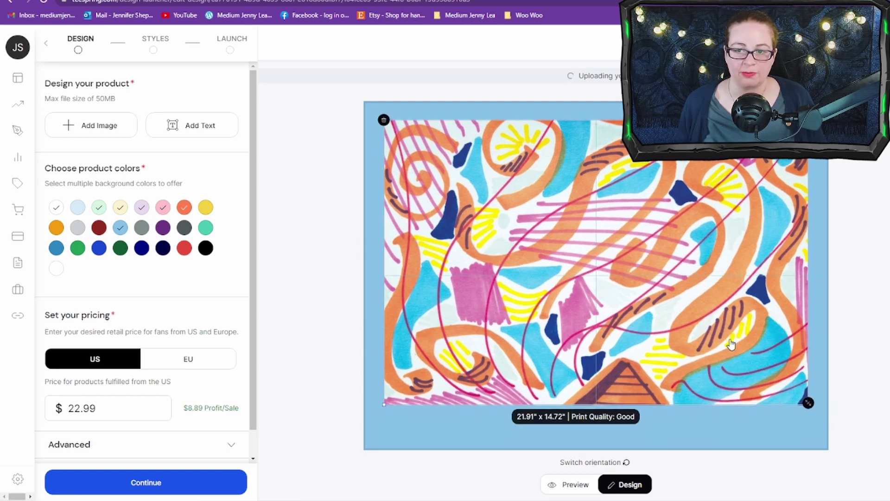
{"action": "left_click", "coordinate": [882, 367]}
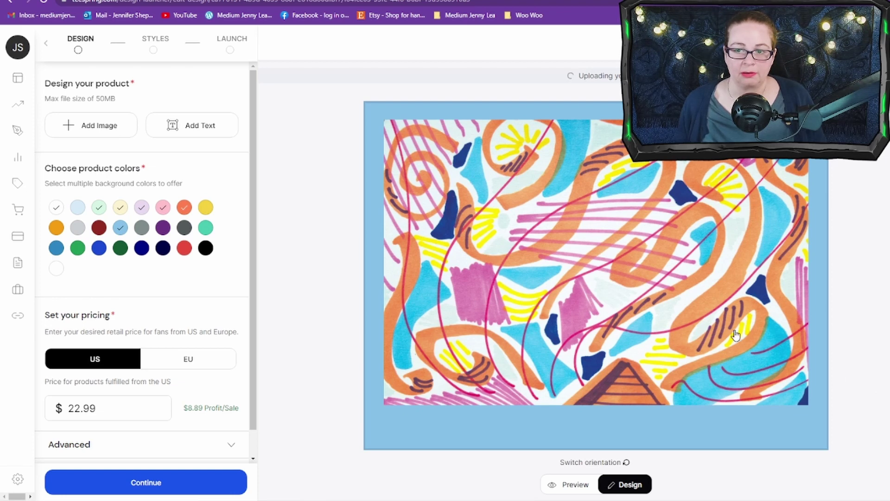
Add a text object reading the creator's name, replacing the placeholder text.
{"action": "left_click", "coordinate": [218, 135]}
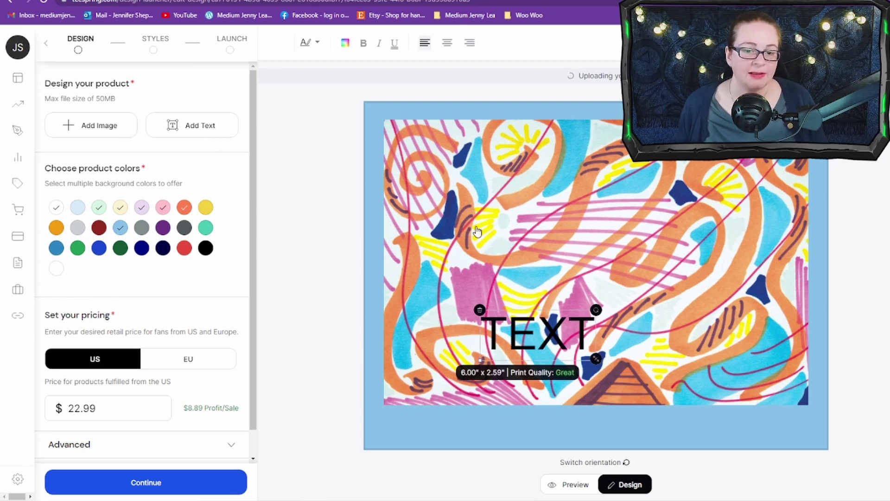
{"action": "left_click", "coordinate": [592, 330]}
{"action": "key", "text": "BackSpace"}
{"action": "key", "text": "BackSpace"}
{"action": "key", "text": "BackSpace"}
{"action": "key", "text": "BackSpace"}
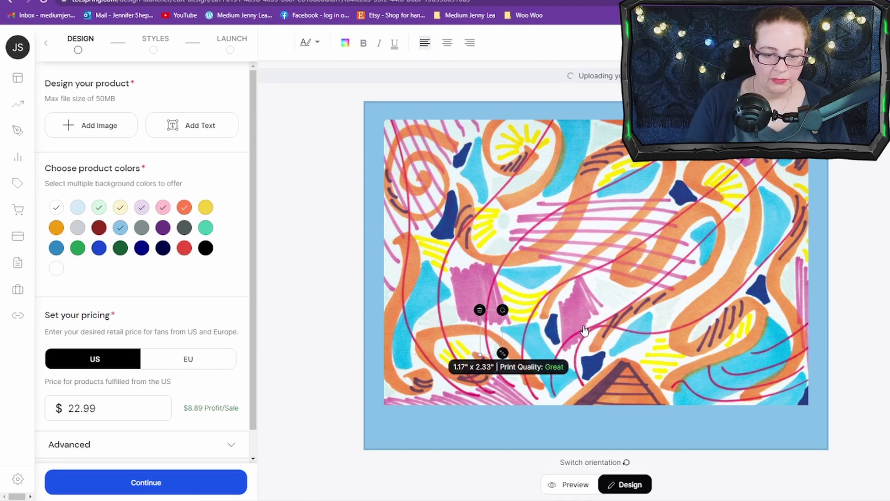
{"action": "type", "text": "Medium"}
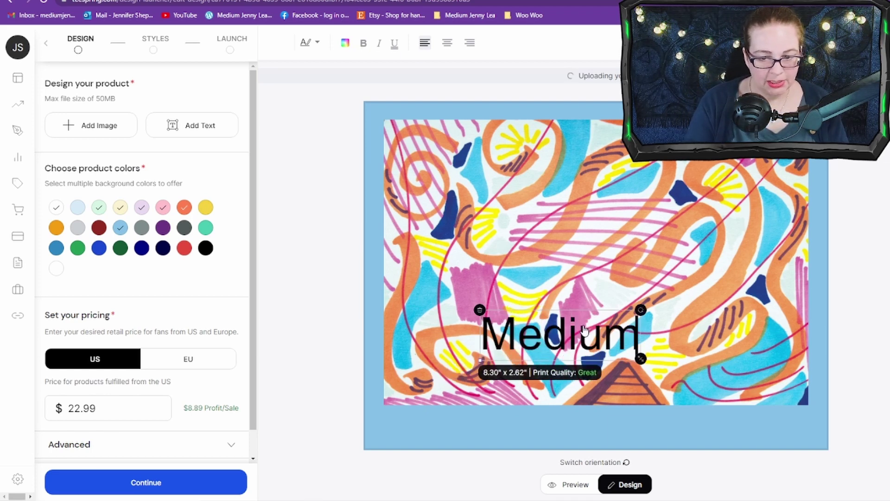
{"action": "type", "text": " Jenny L"}
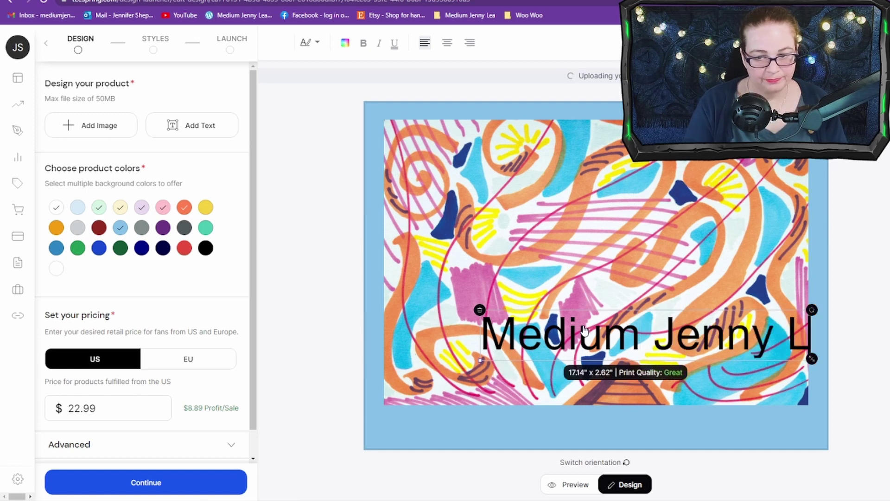
{"action": "type", "text": "ea"}
{"action": "left_click_drag", "start_coordinate": [724, 308], "coordinate": [656, 299]}
Change the caption's font to Pirulen.
{"action": "left_click", "coordinate": [319, 45]}
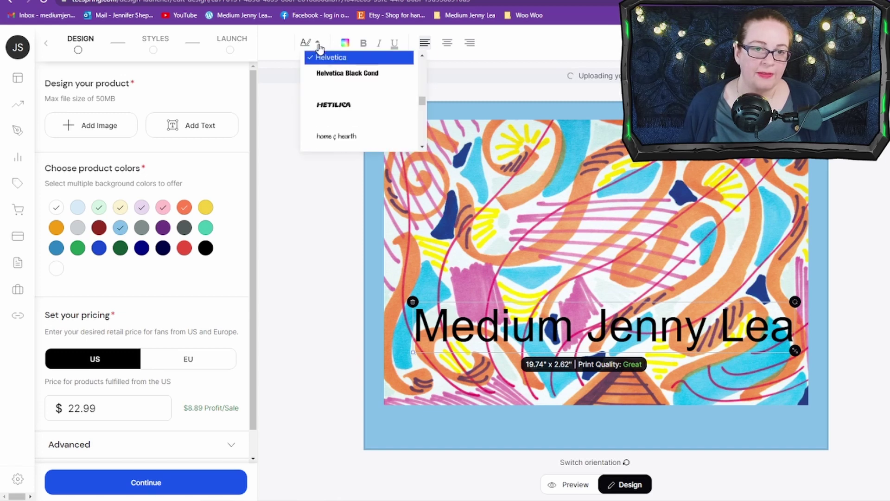
{"action": "scroll", "coordinate": [366, 102], "scroll_direction": "down", "scroll_amount": 2}
{"action": "scroll", "coordinate": [379, 107], "scroll_direction": "down", "scroll_amount": 5}
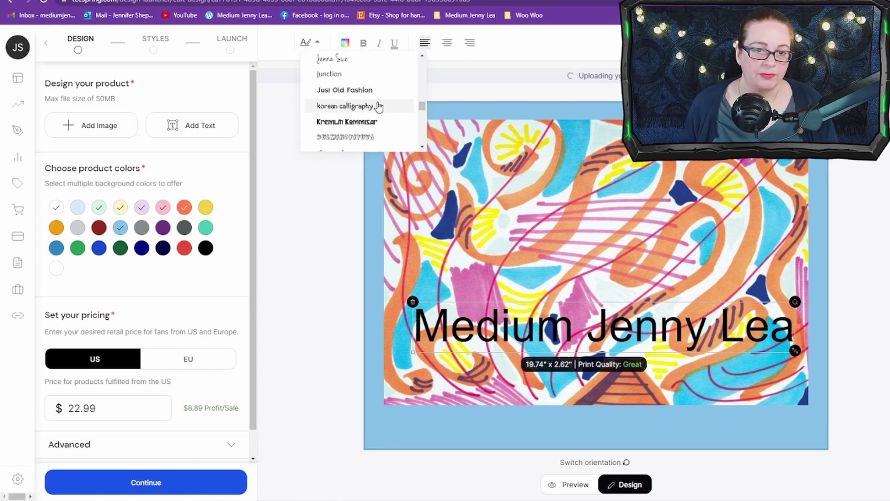
{"action": "scroll", "coordinate": [378, 107], "scroll_direction": "down", "scroll_amount": 5}
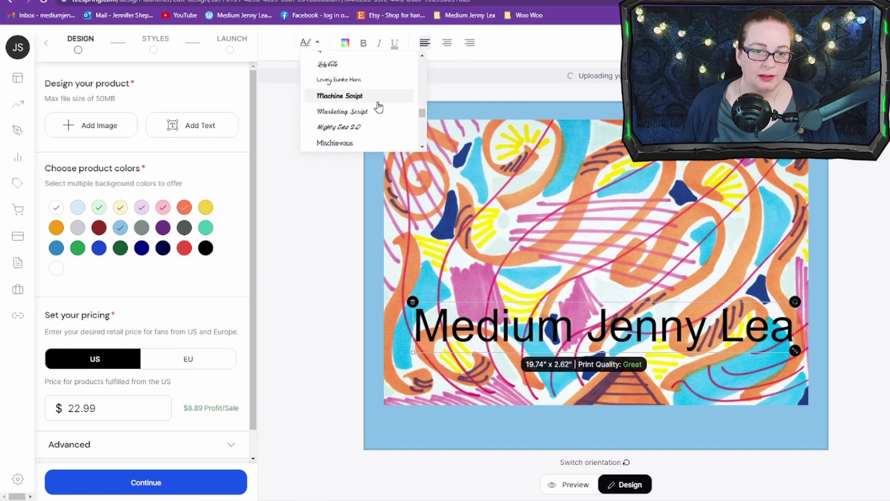
{"action": "scroll", "coordinate": [379, 106], "scroll_direction": "down", "scroll_amount": 5}
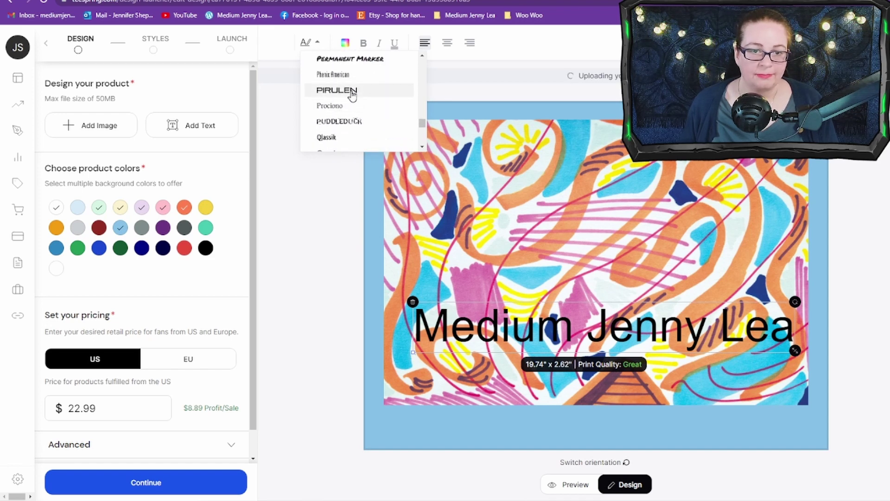
{"action": "left_click", "coordinate": [352, 90]}
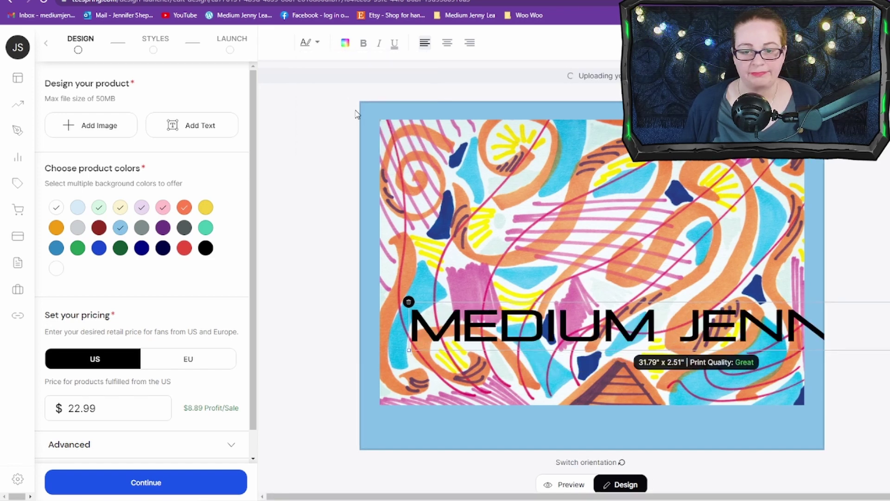
Shrink the caption to about 20.87" x 1.66" and place it along the strip below the artwork.
{"action": "left_click_drag", "start_coordinate": [737, 333], "coordinate": [549, 289]}
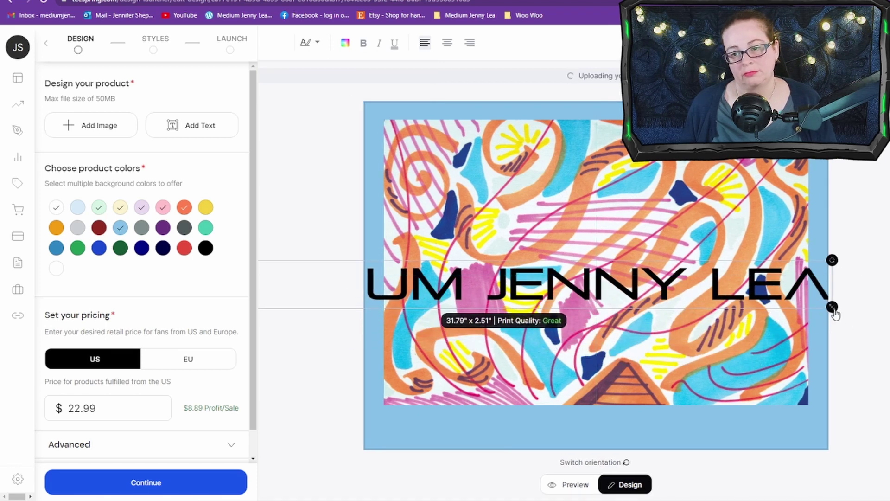
{"action": "left_click_drag", "start_coordinate": [832, 306], "coordinate": [621, 287]}
{"action": "left_click_drag", "start_coordinate": [530, 273], "coordinate": [706, 419]}
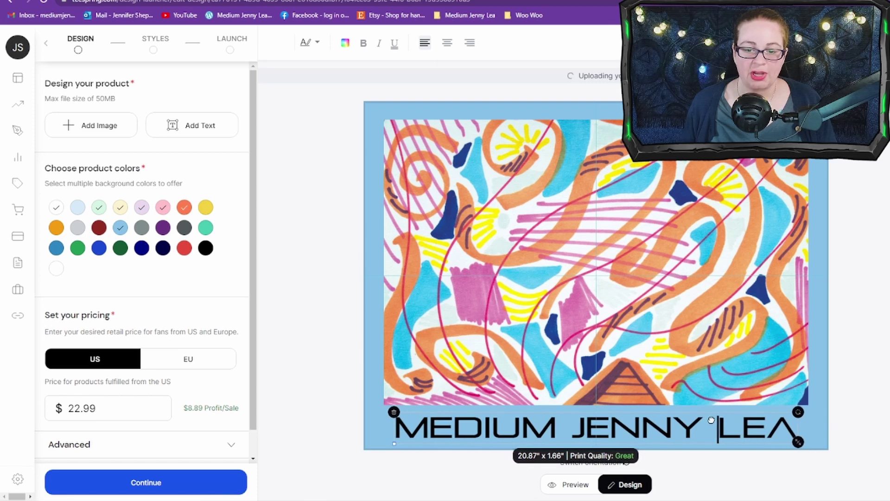
{"action": "key", "text": "Escape"}
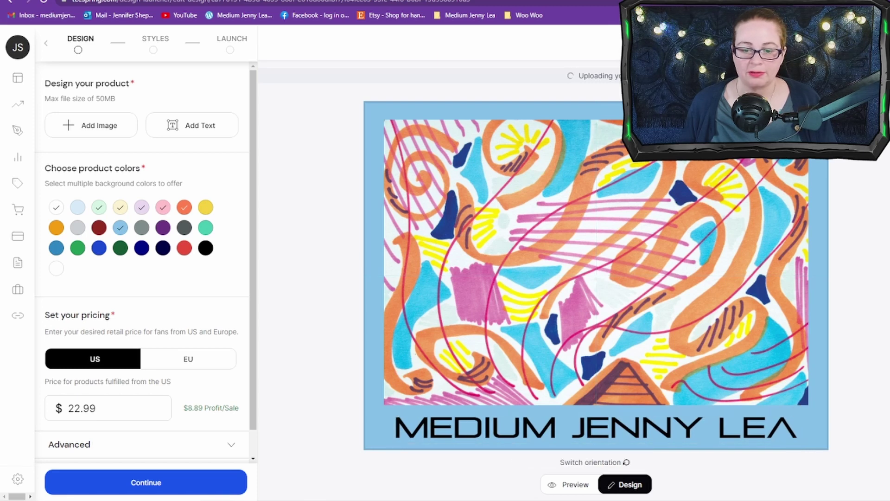
{"action": "left_click", "coordinate": [738, 432]}
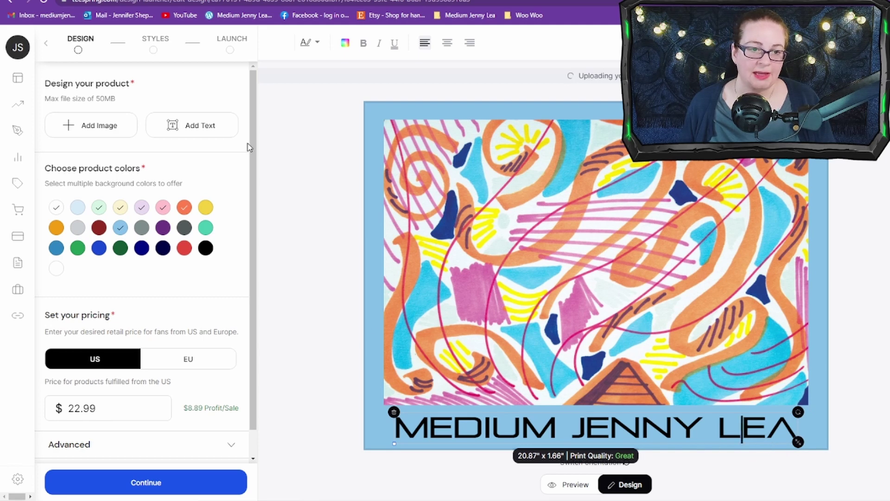
Make the caption light blue and remove Light Blue from the product colours.
{"action": "left_click", "coordinate": [345, 44]}
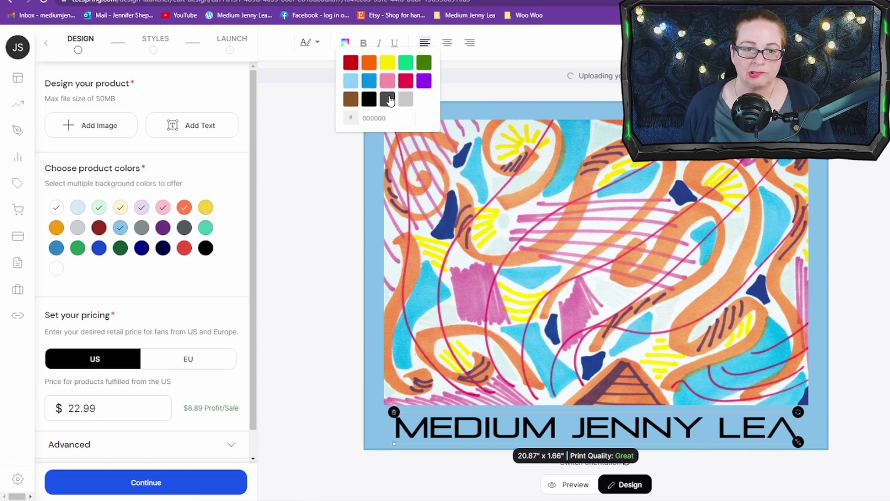
{"action": "left_click", "coordinate": [351, 83]}
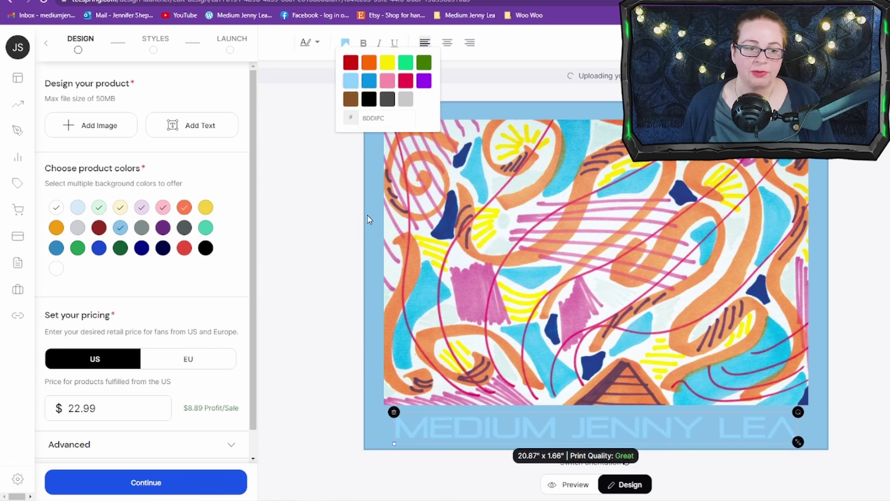
{"action": "left_click", "coordinate": [120, 228]}
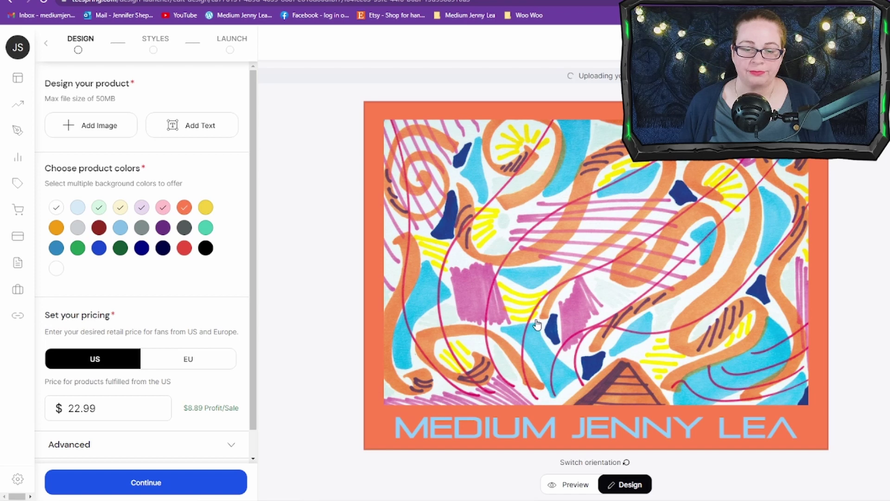
{"action": "left_click", "coordinate": [620, 429]}
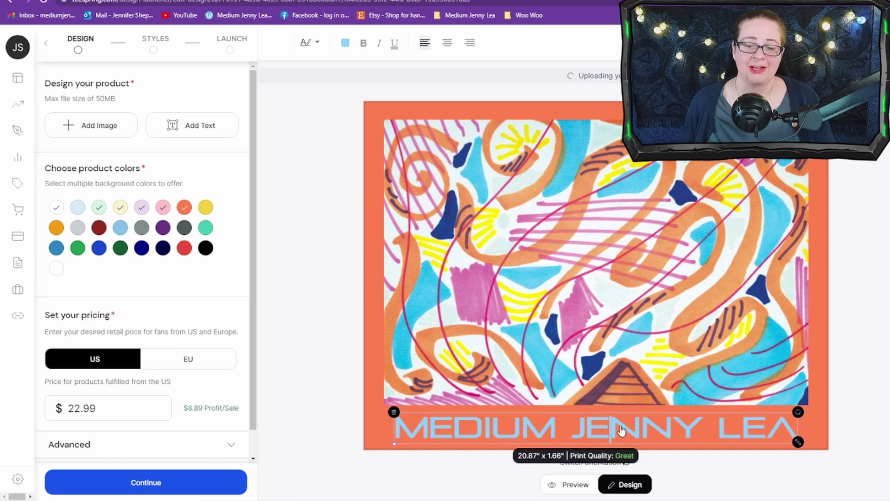
Recolour the caption orange (#FF6900) and remove orange from the product colours.
{"action": "left_click", "coordinate": [345, 44]}
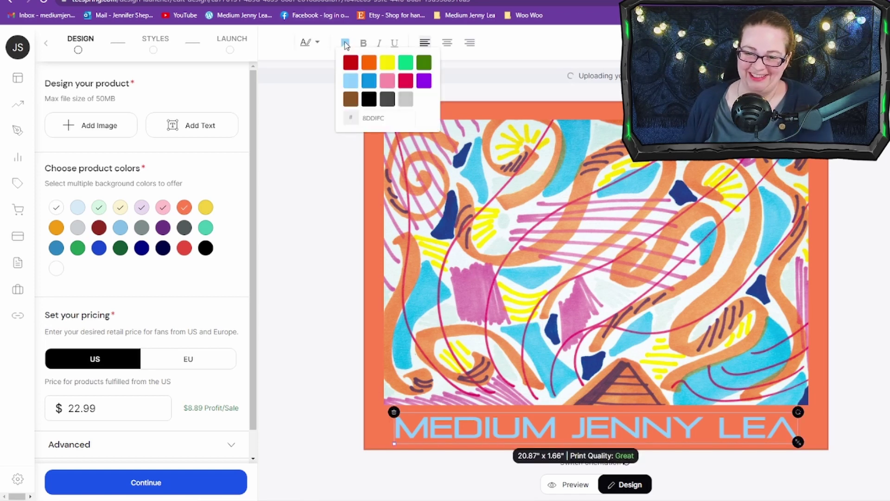
{"action": "left_click", "coordinate": [367, 65]}
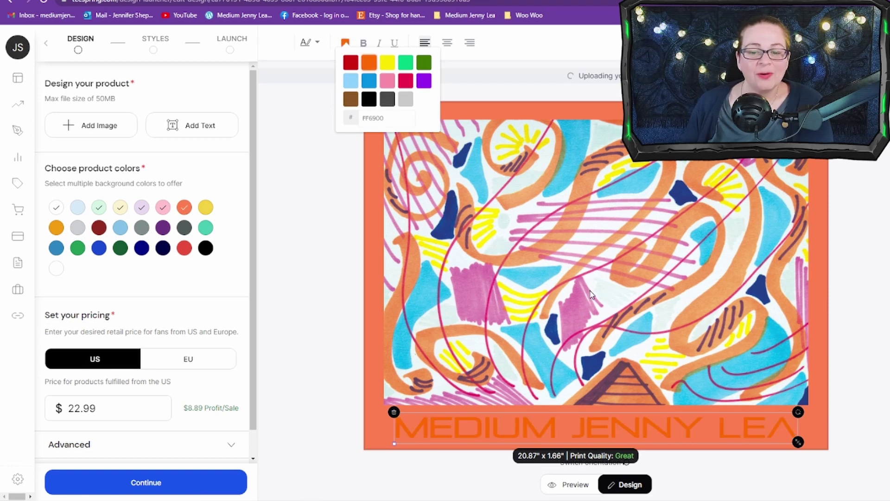
{"action": "left_click", "coordinate": [187, 209]}
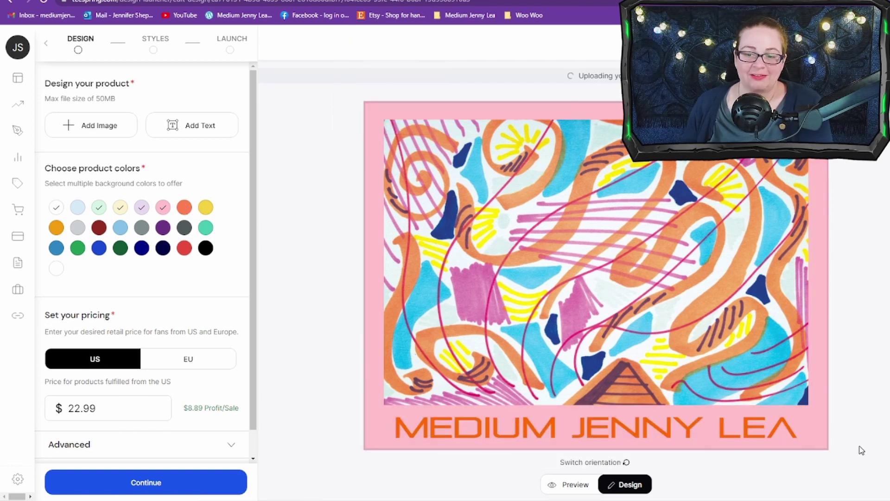
{"action": "left_click", "coordinate": [785, 435]}
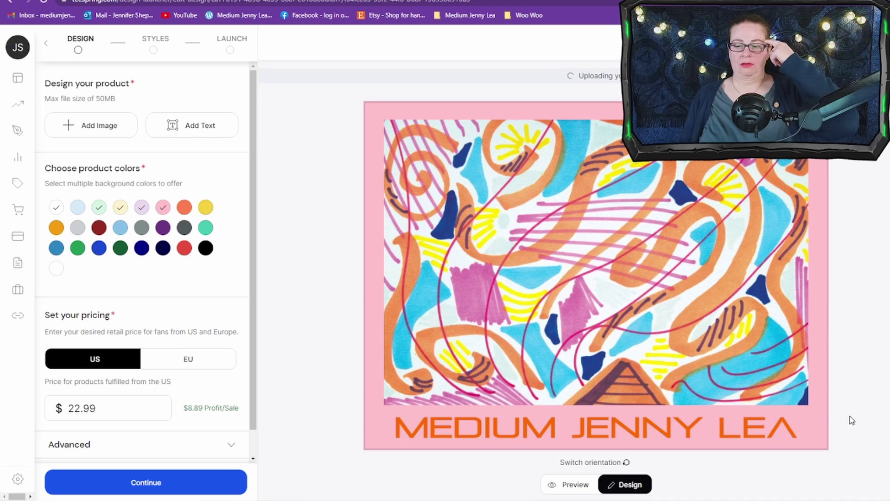
{"action": "left_click", "coordinate": [768, 427]}
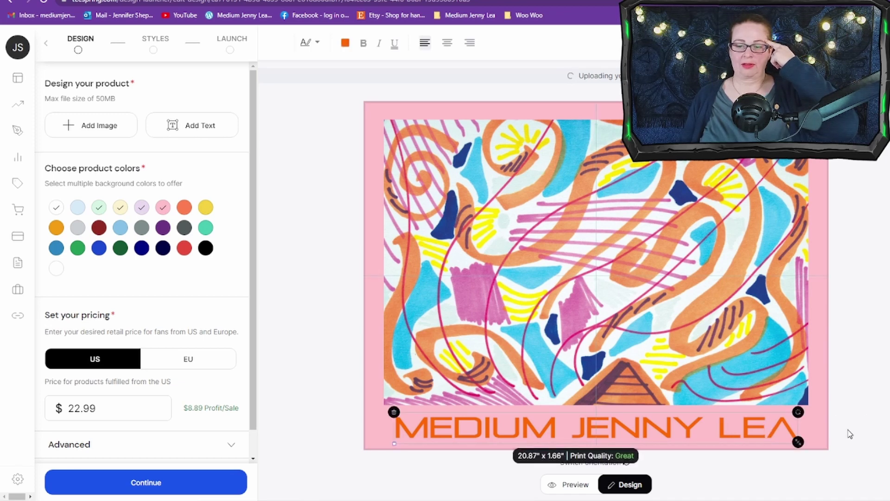
{"action": "left_click", "coordinate": [883, 435]}
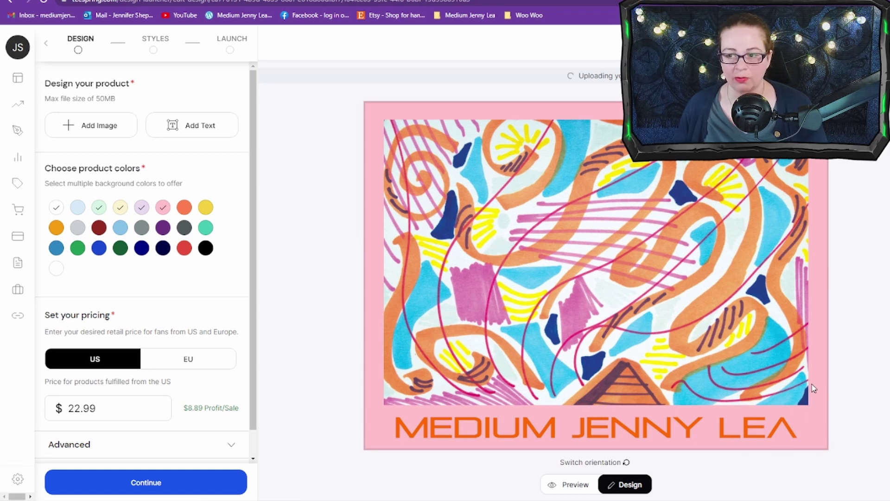
Deselect the mint, cream, lavender and pink product colours and add black.
{"action": "left_click", "coordinate": [99, 207]}
{"action": "left_click", "coordinate": [120, 207]}
{"action": "left_click", "coordinate": [163, 207]}
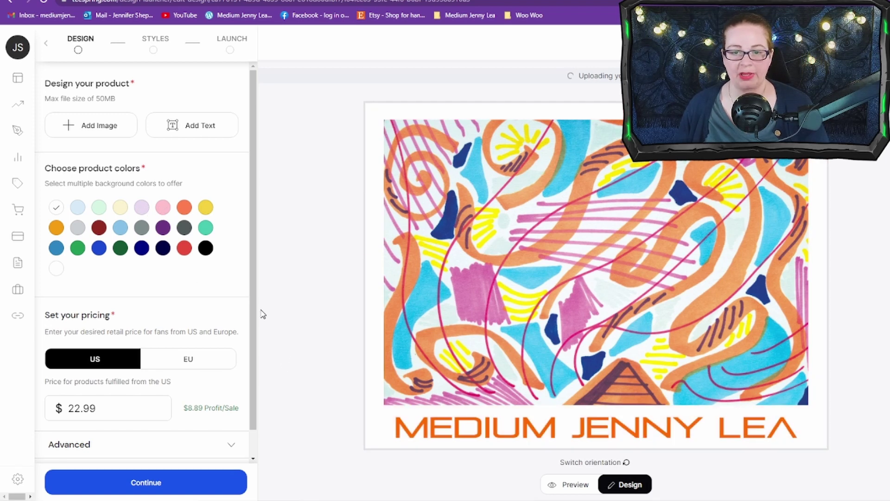
{"action": "left_click", "coordinate": [206, 250]}
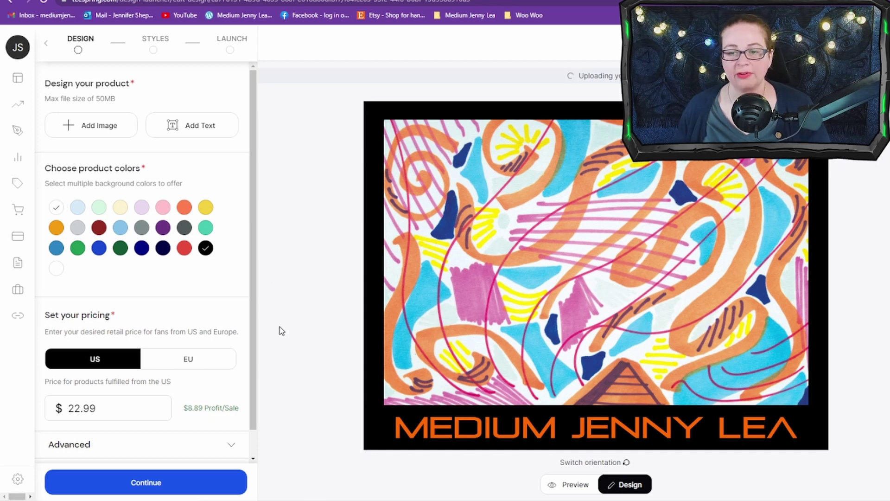
Add pale blue, Mint, cream, lavender and pink back as product colours, leaving Light Blue off.
{"action": "left_click", "coordinate": [78, 210]}
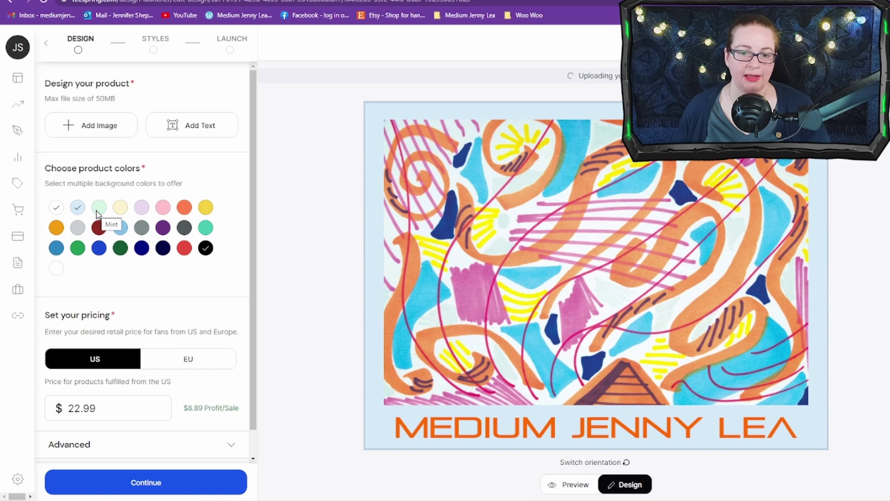
{"action": "left_click", "coordinate": [98, 208]}
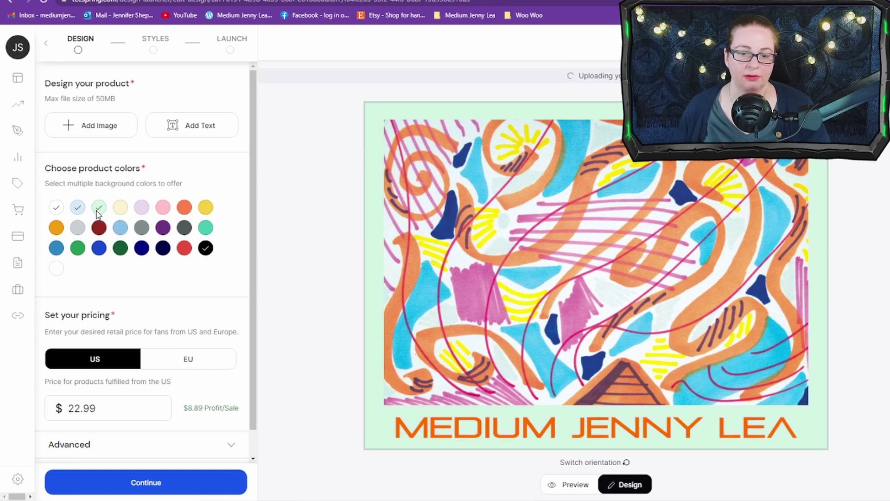
{"action": "left_click", "coordinate": [122, 214]}
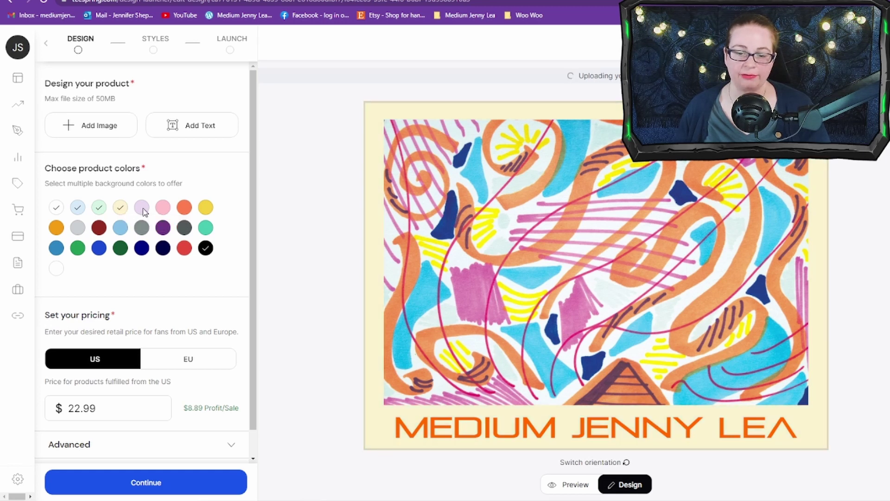
{"action": "left_click", "coordinate": [143, 211]}
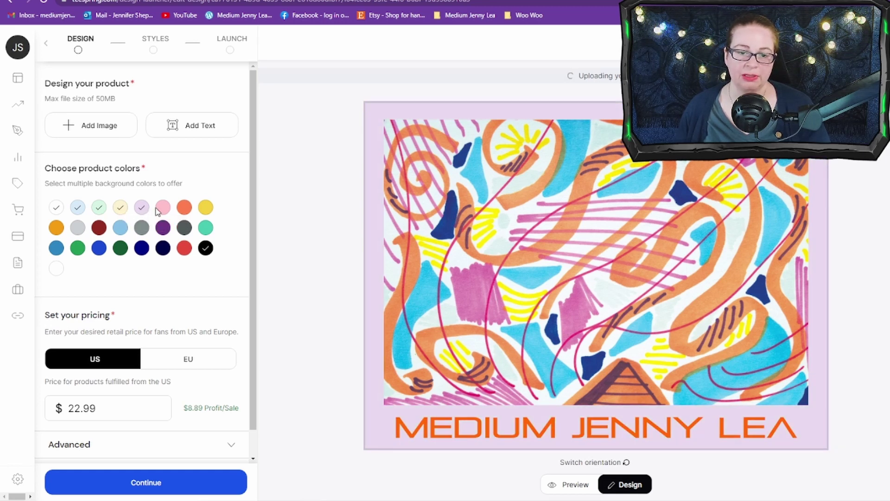
{"action": "left_click", "coordinate": [162, 211]}
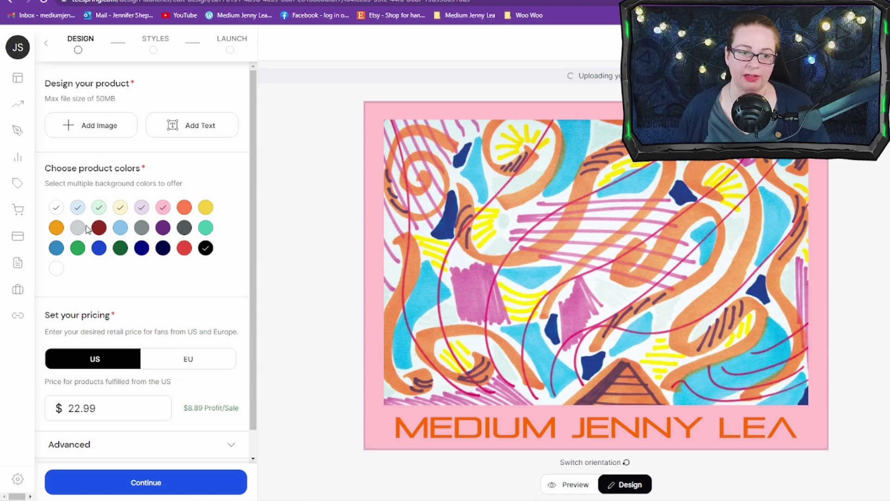
{"action": "left_click", "coordinate": [120, 230]}
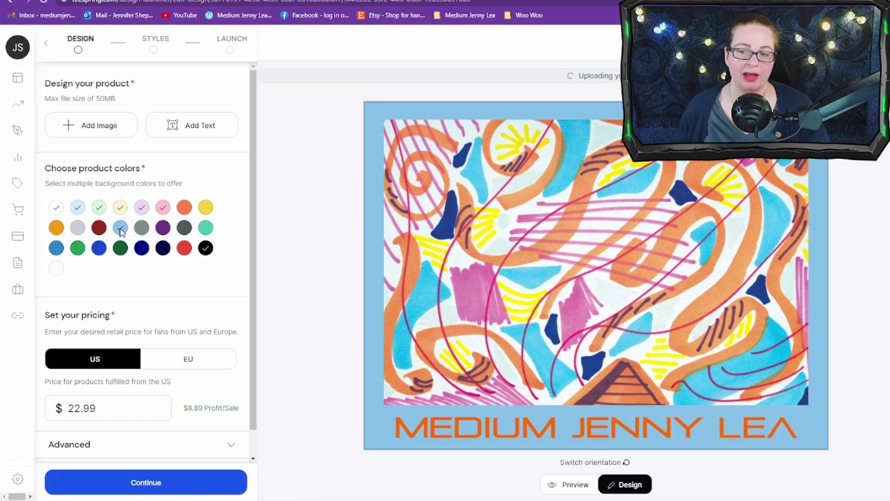
{"action": "left_click", "coordinate": [121, 229]}
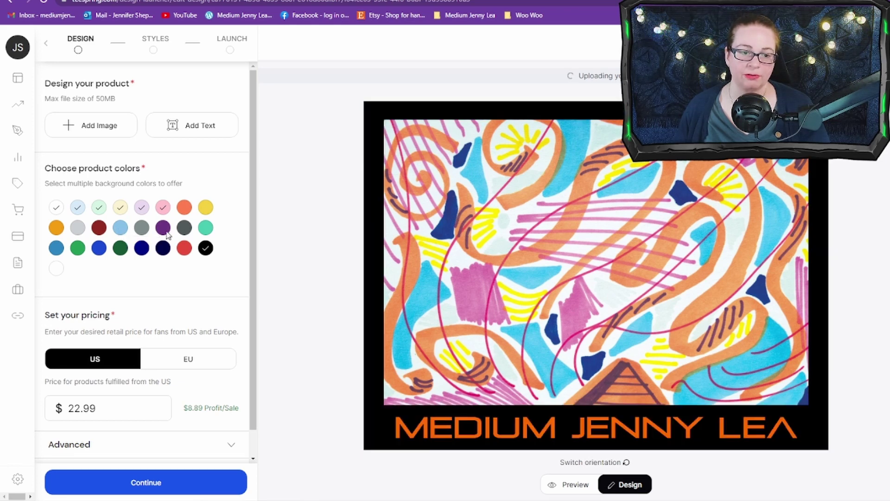
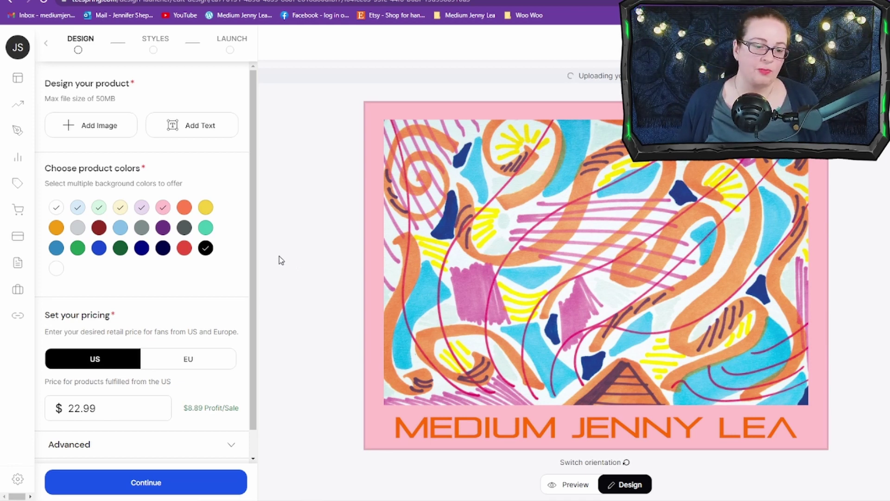
Leave the finished poster design and continue to the product Styles step.
{"action": "scroll", "coordinate": [223, 417], "scroll_direction": "down", "scroll_amount": 1}
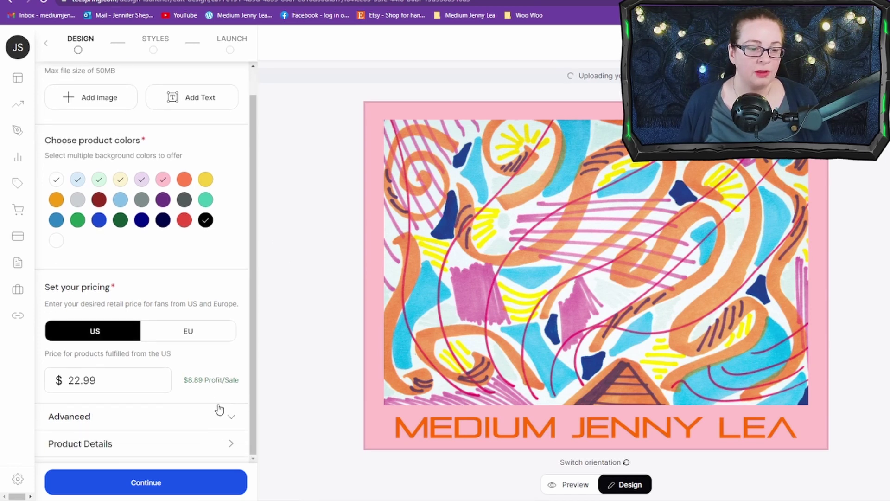
{"action": "scroll", "coordinate": [200, 421], "scroll_direction": "up", "scroll_amount": 1}
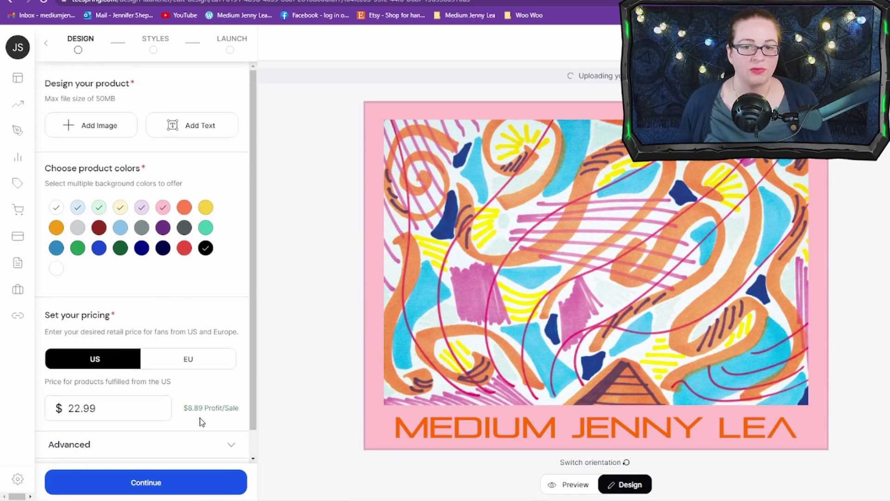
{"action": "left_click", "coordinate": [194, 484]}
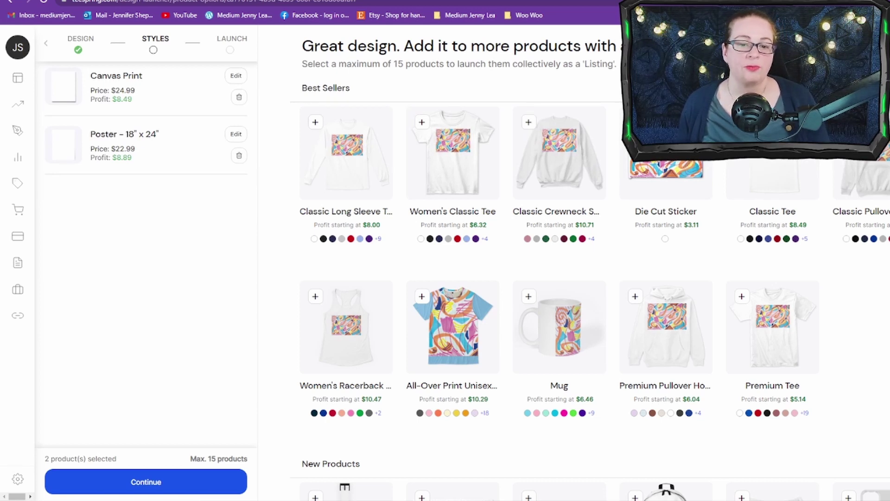
Browse the product grid for more items to add beside the Canvas Print and Poster.
{"action": "scroll", "coordinate": [589, 278], "scroll_direction": "down", "scroll_amount": 3}
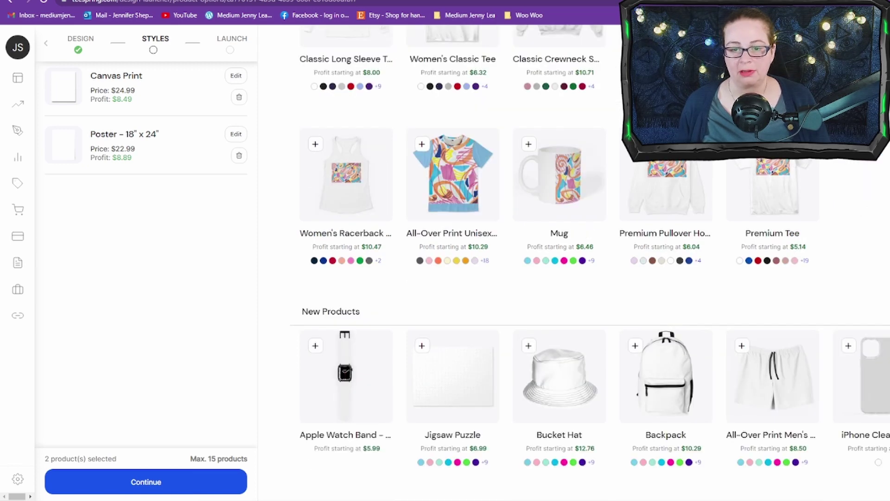
{"action": "scroll", "coordinate": [888, 355], "scroll_direction": "up", "scroll_amount": 3}
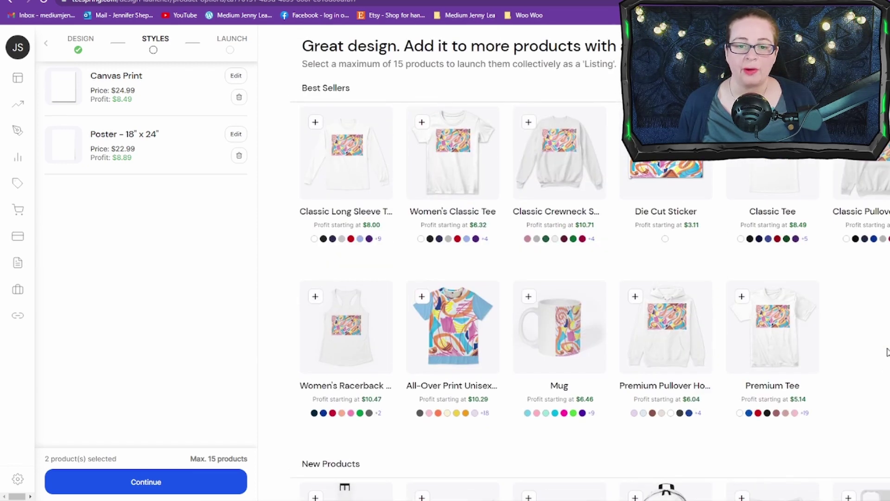
{"action": "scroll", "coordinate": [887, 353], "scroll_direction": "down", "scroll_amount": 2}
{"action": "scroll", "coordinate": [887, 353], "scroll_direction": "down", "scroll_amount": 2}
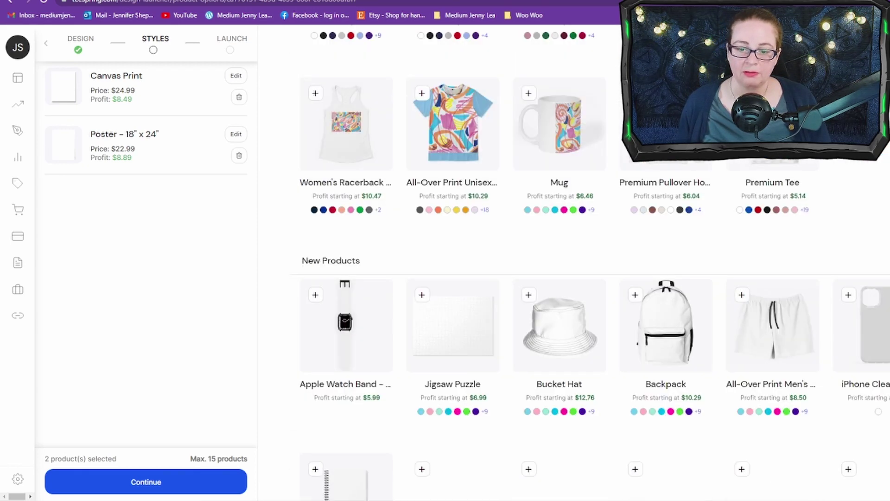
{"action": "scroll", "coordinate": [887, 353], "scroll_direction": "down", "scroll_amount": 2}
{"action": "scroll", "coordinate": [887, 354], "scroll_direction": "down", "scroll_amount": 1}
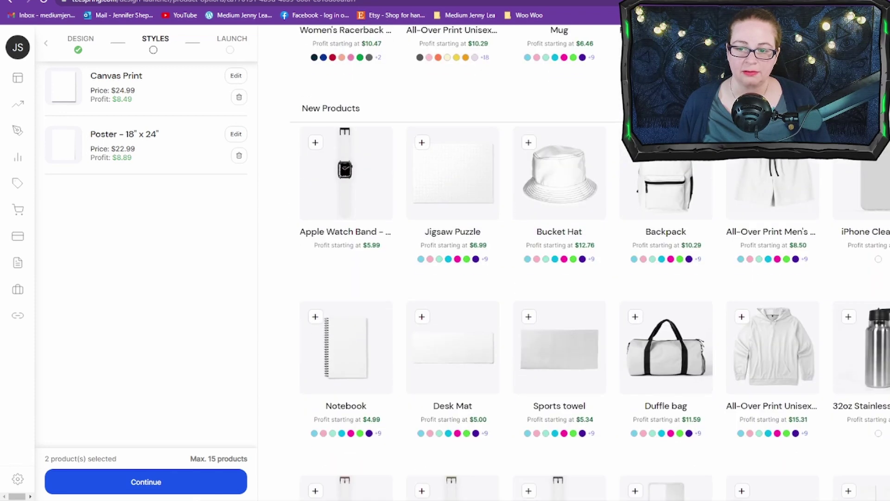
{"action": "scroll", "coordinate": [887, 353], "scroll_direction": "down", "scroll_amount": 1}
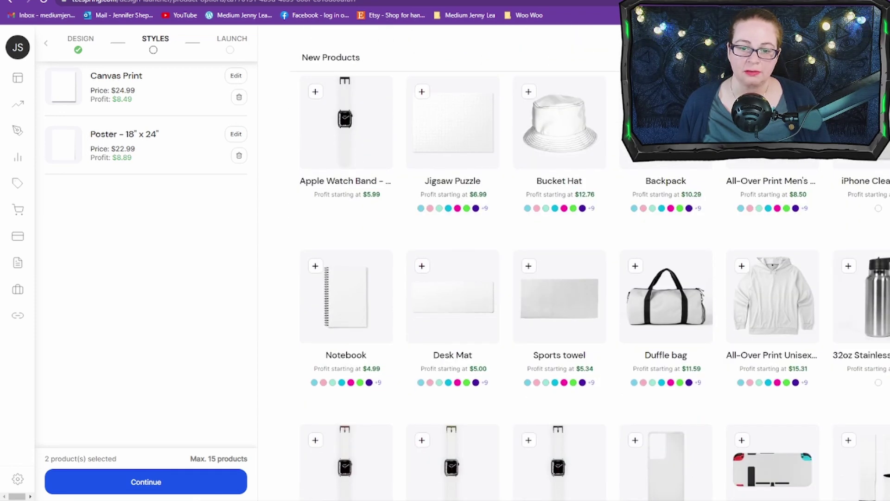
{"action": "scroll", "coordinate": [887, 353], "scroll_direction": "down", "scroll_amount": 1}
{"action": "scroll", "coordinate": [886, 353], "scroll_direction": "down", "scroll_amount": 1}
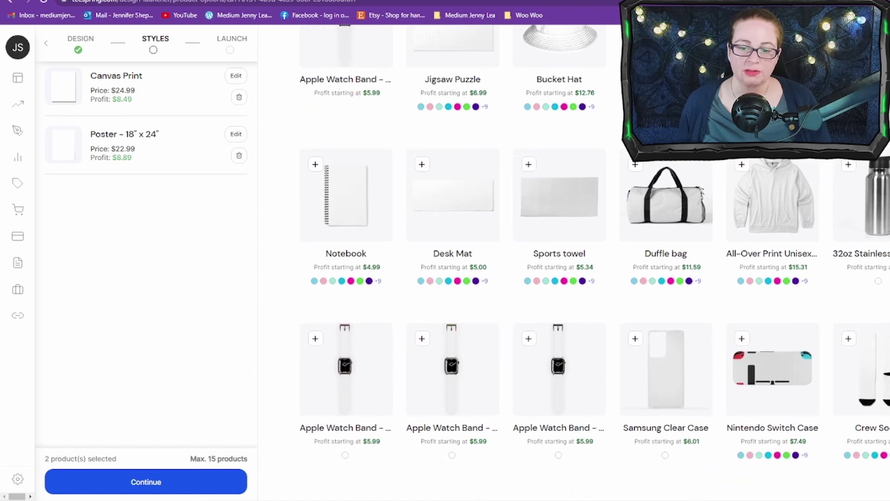
{"action": "scroll", "coordinate": [887, 353], "scroll_direction": "down", "scroll_amount": 2}
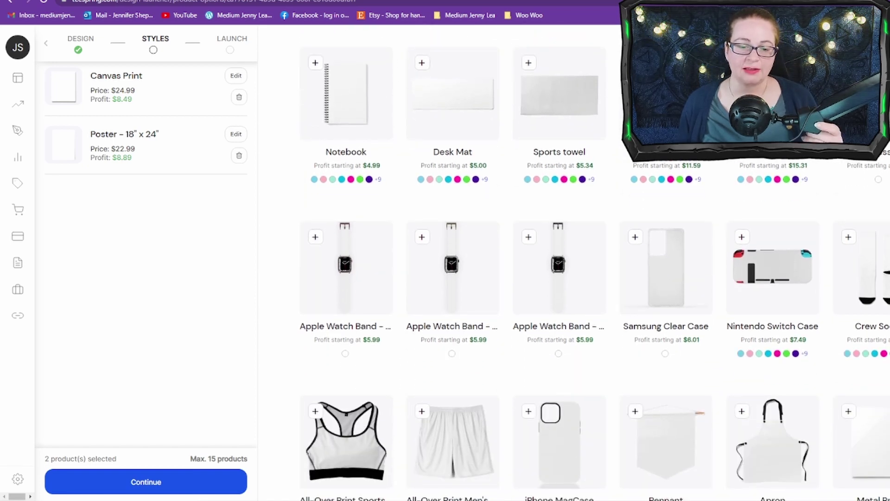
{"action": "scroll", "coordinate": [887, 353], "scroll_direction": "down", "scroll_amount": 1}
{"action": "scroll", "coordinate": [887, 354], "scroll_direction": "down", "scroll_amount": 4}
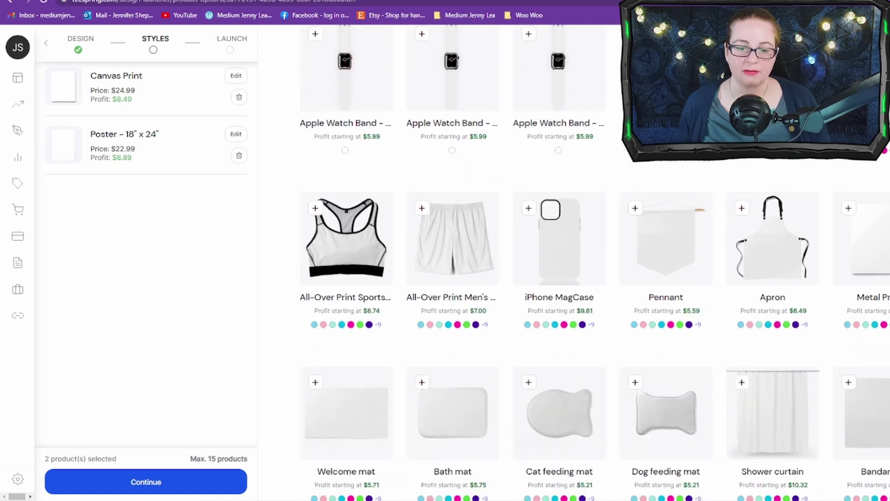
{"action": "scroll", "coordinate": [590, 259], "scroll_direction": "down", "scroll_amount": 2}
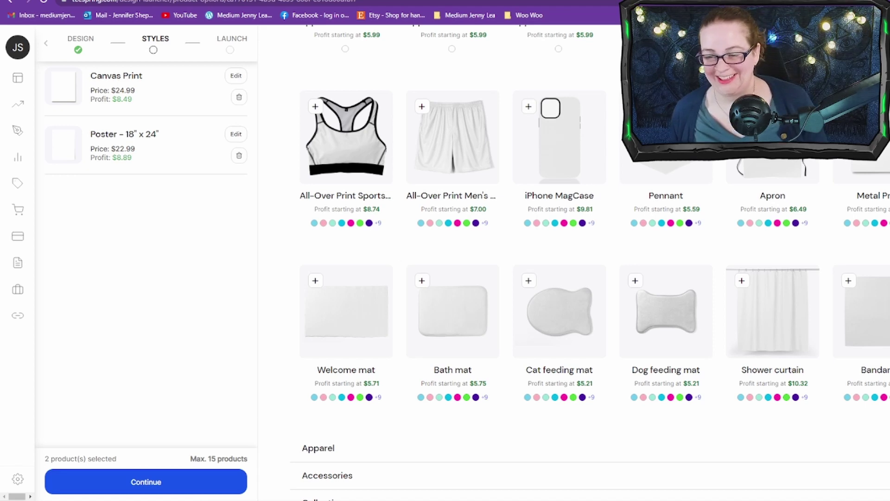
{"action": "scroll", "coordinate": [590, 240], "scroll_direction": "down", "scroll_amount": 2}
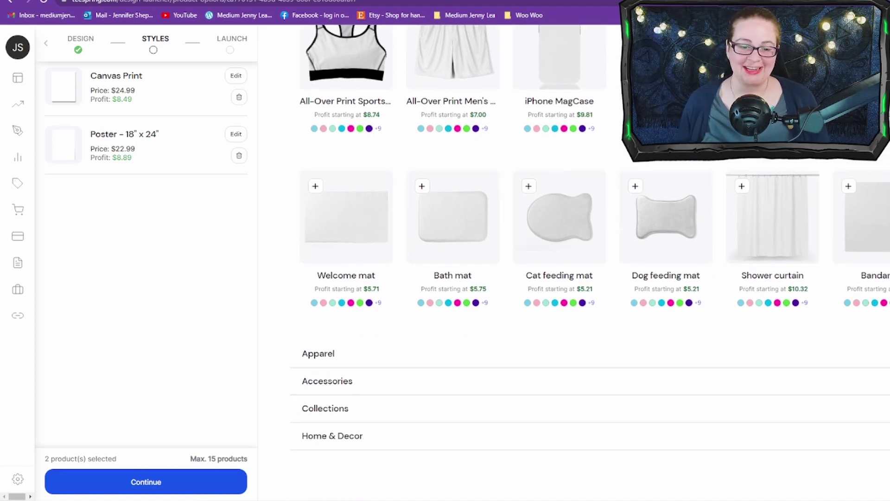
{"action": "scroll", "coordinate": [590, 260], "scroll_direction": "up", "scroll_amount": 19}
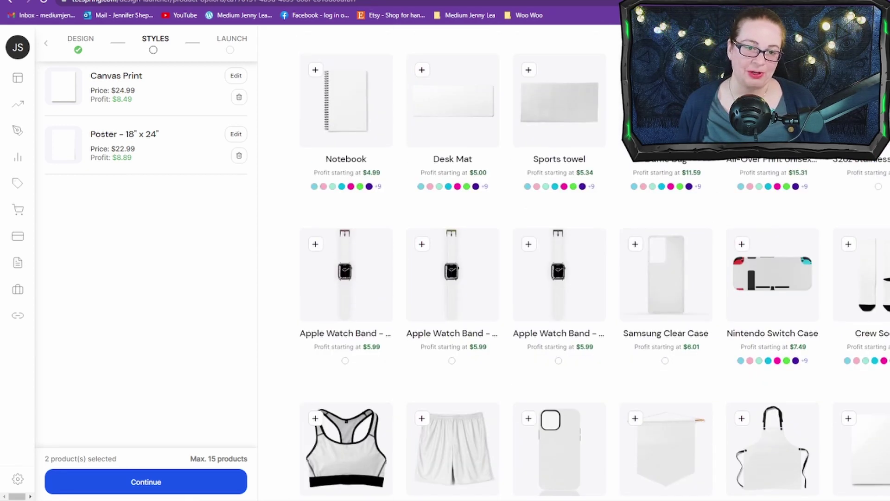
{"action": "scroll", "coordinate": [590, 260], "scroll_direction": "up", "scroll_amount": 4}
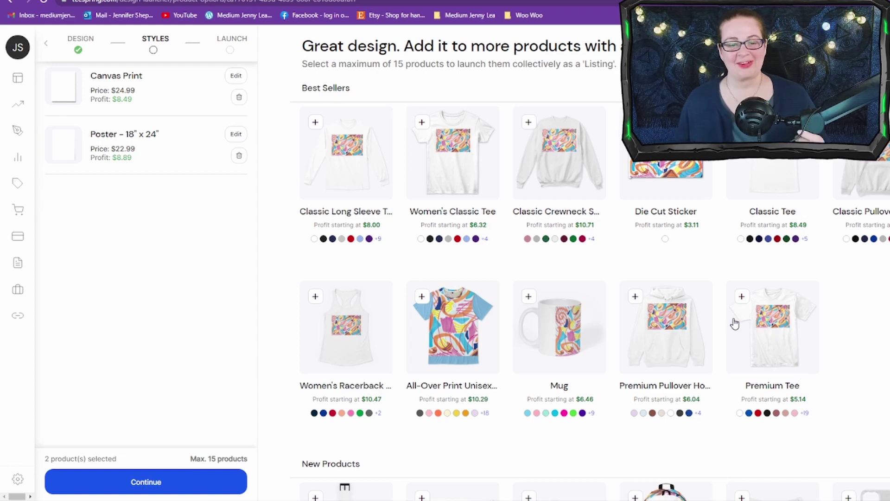
Add the $18.99 Notebook as the third product and open its design editor.
{"action": "scroll", "coordinate": [832, 329], "scroll_direction": "down", "scroll_amount": 5}
{"action": "scroll", "coordinate": [832, 329], "scroll_direction": "down", "scroll_amount": 4}
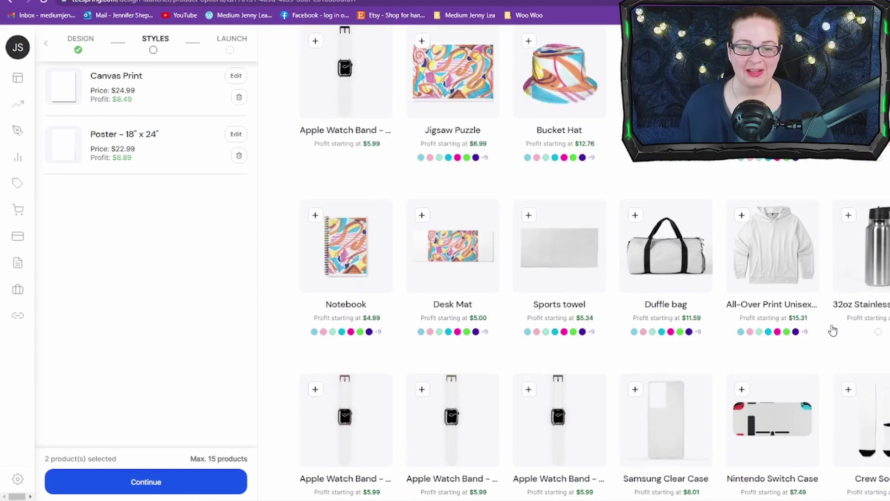
{"action": "scroll", "coordinate": [832, 328], "scroll_direction": "down", "scroll_amount": 1}
{"action": "scroll", "coordinate": [832, 327], "scroll_direction": "down", "scroll_amount": 9}
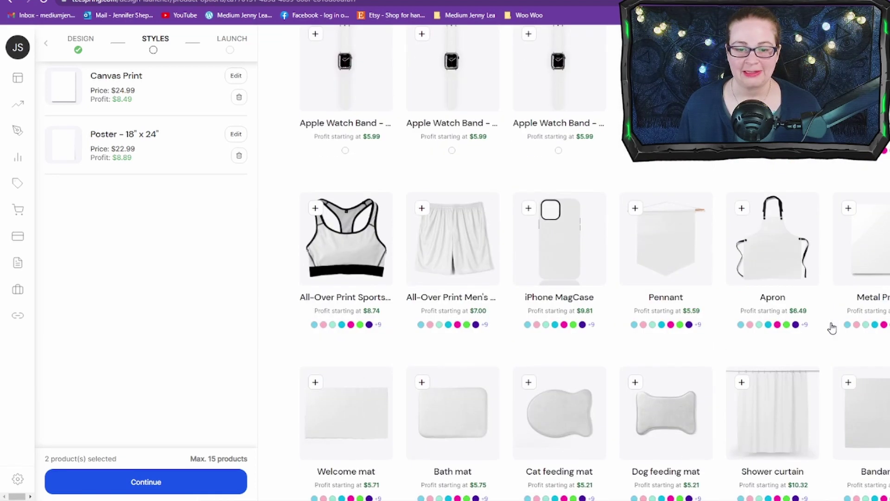
{"action": "scroll", "coordinate": [831, 323], "scroll_direction": "up", "scroll_amount": 18}
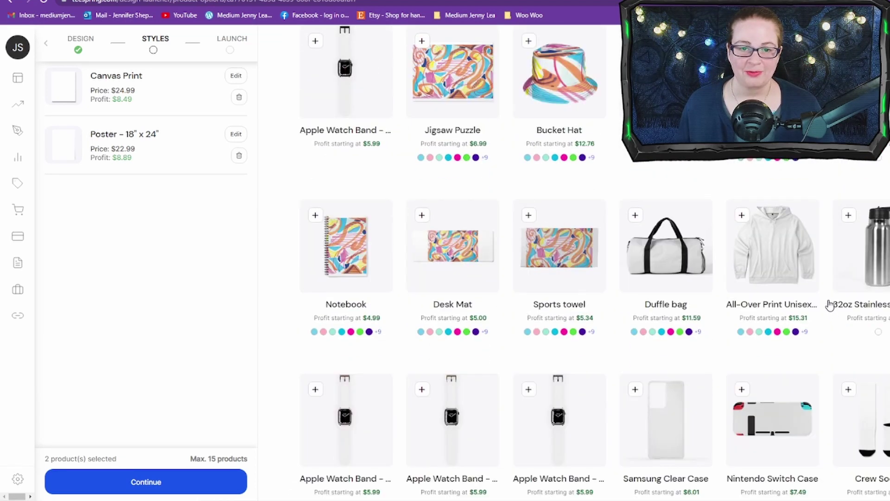
{"action": "scroll", "coordinate": [822, 265], "scroll_direction": "down", "scroll_amount": 9}
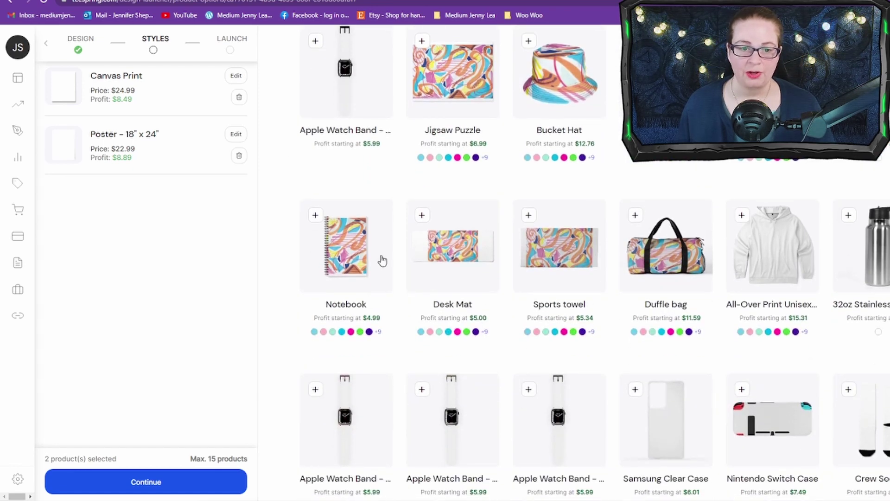
{"action": "left_click", "coordinate": [332, 224]}
{"action": "scroll", "coordinate": [415, 252], "scroll_direction": "up", "scroll_amount": 2}
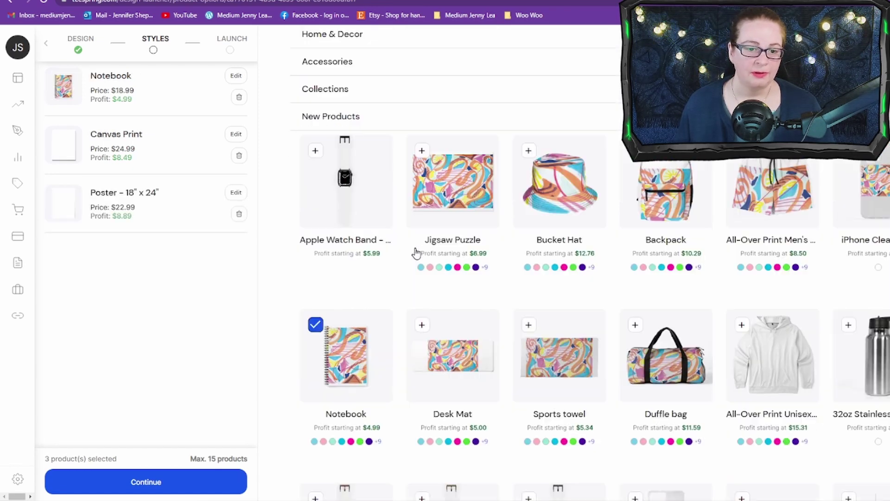
{"action": "left_click", "coordinate": [240, 78]}
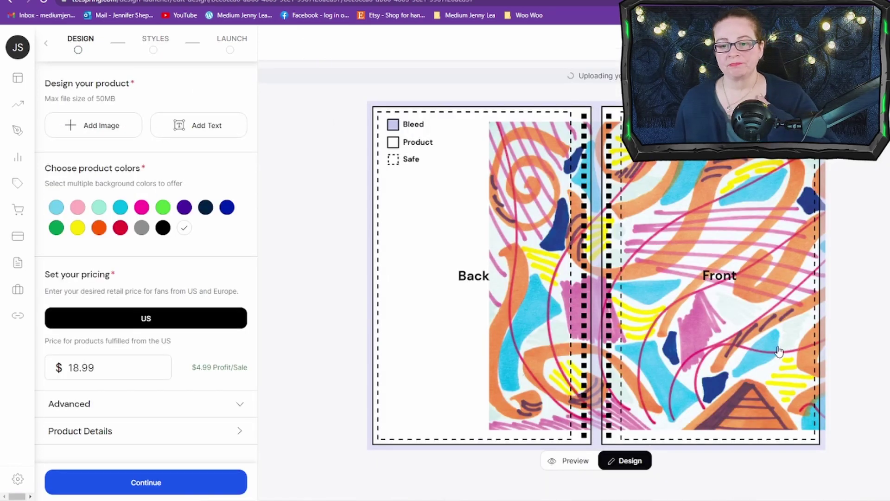
Move and resize the artwork to span the Back and Front covers at about 10.96" x 7.36".
{"action": "left_click", "coordinate": [742, 275]}
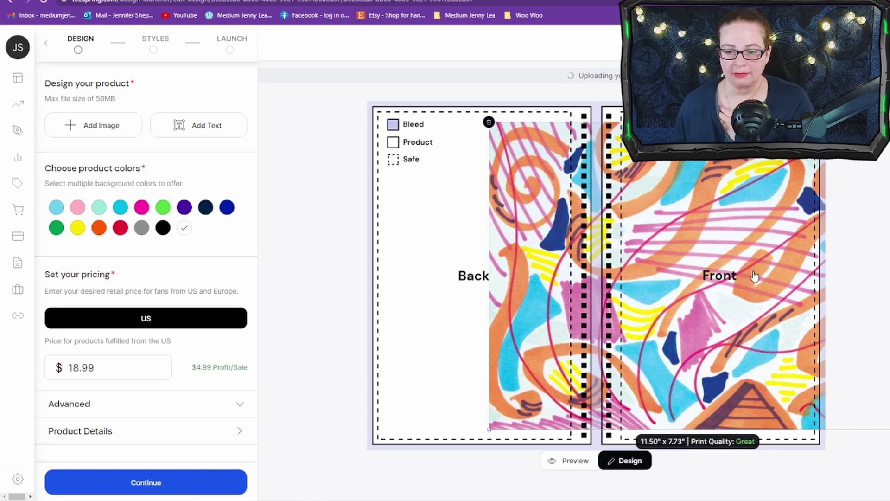
{"action": "left_click_drag", "start_coordinate": [755, 276], "coordinate": [647, 266]}
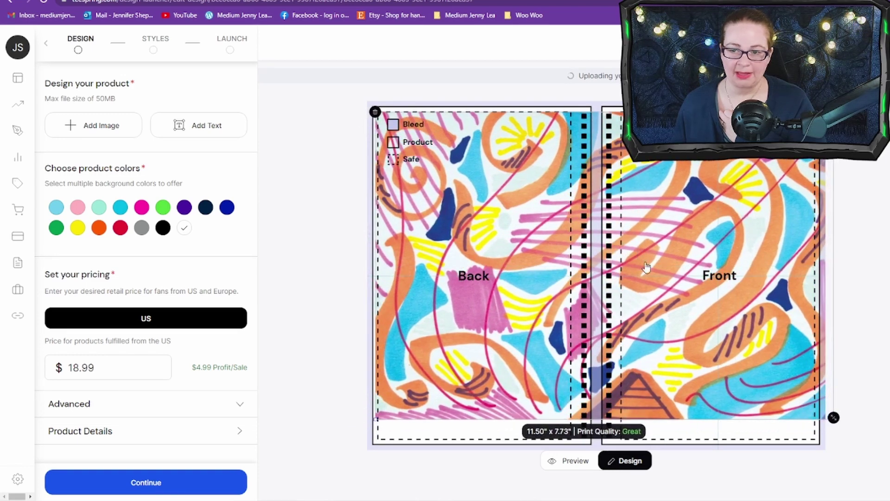
{"action": "left_click_drag", "start_coordinate": [833, 418], "coordinate": [816, 406]}
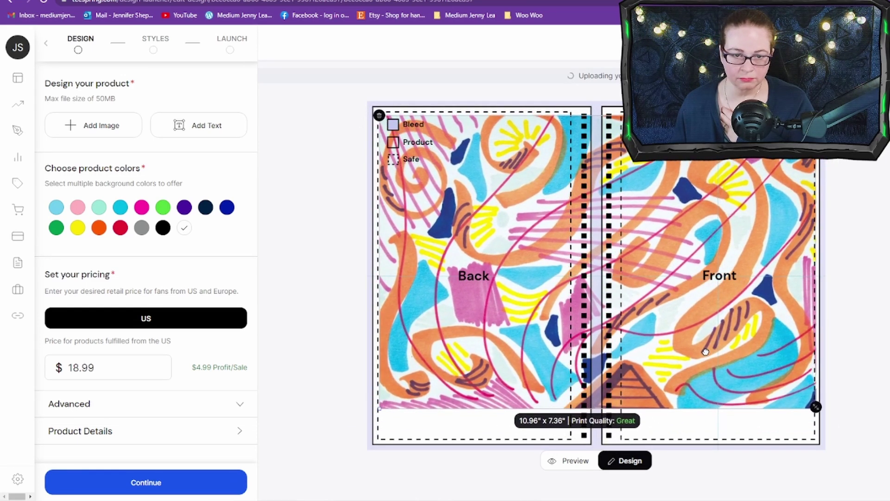
{"action": "left_click_drag", "start_coordinate": [705, 351], "coordinate": [704, 350]}
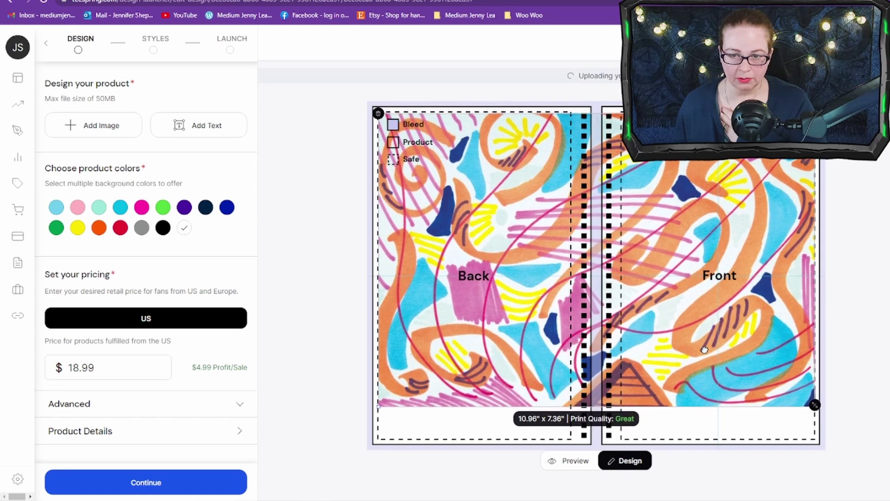
{"action": "left_click", "coordinate": [868, 368]}
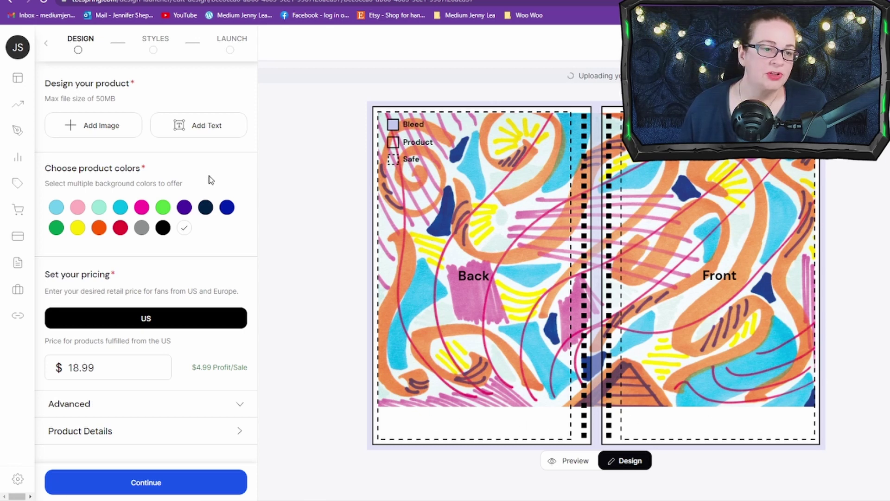
Add a text box on the notebook's Back cover and type the shop name into it.
{"action": "left_click", "coordinate": [199, 133]}
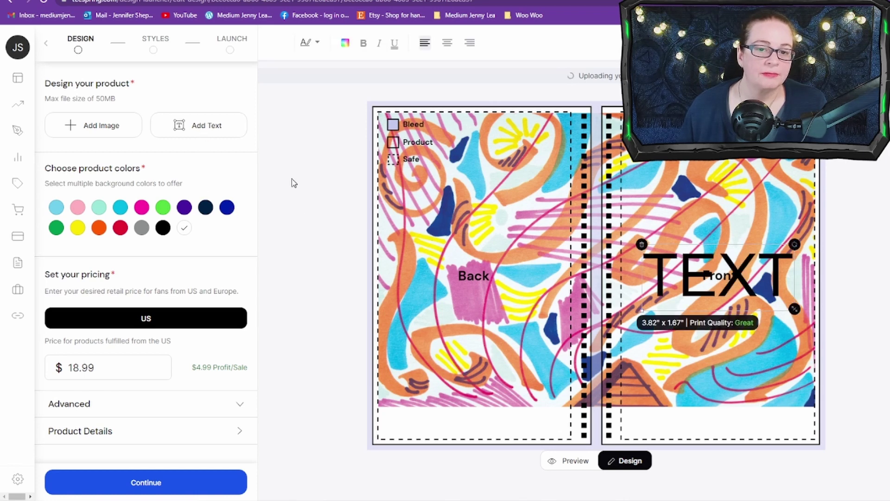
{"action": "left_click_drag", "start_coordinate": [742, 283], "coordinate": [561, 268]}
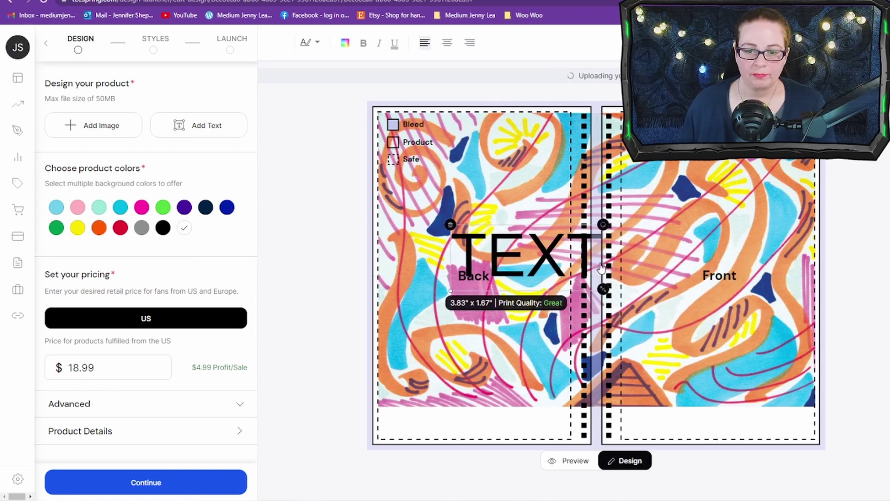
{"action": "key", "text": "BackSpace"}
{"action": "key", "text": "BackSpace"}
{"action": "key", "text": "BackSpace"}
{"action": "key", "text": "BackSpace"}
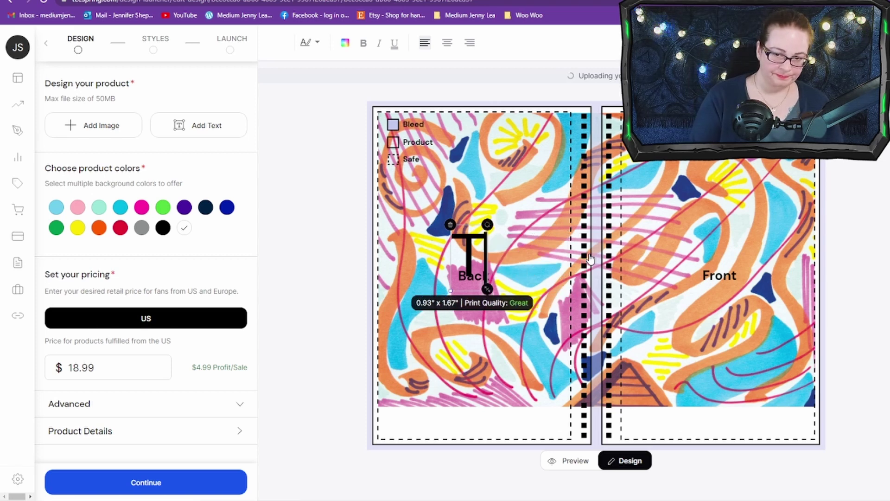
{"action": "type", "text": "Medium Jenny"}
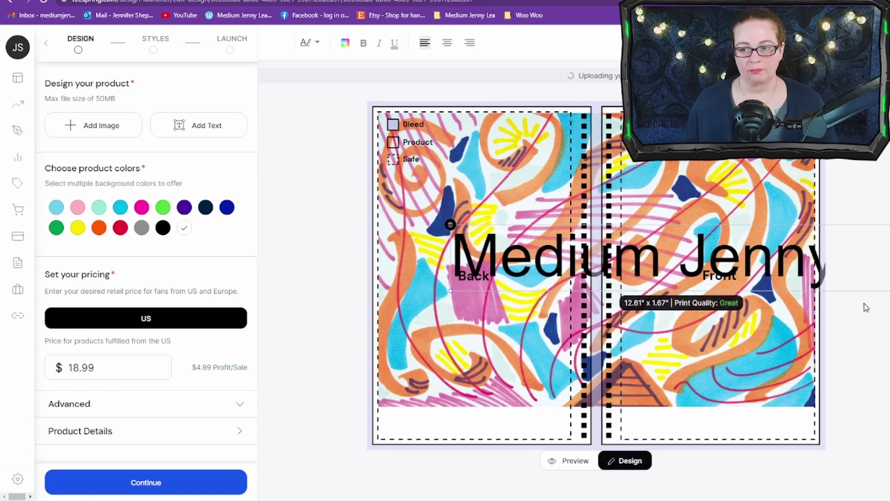
{"action": "type", "text": " Lea"}
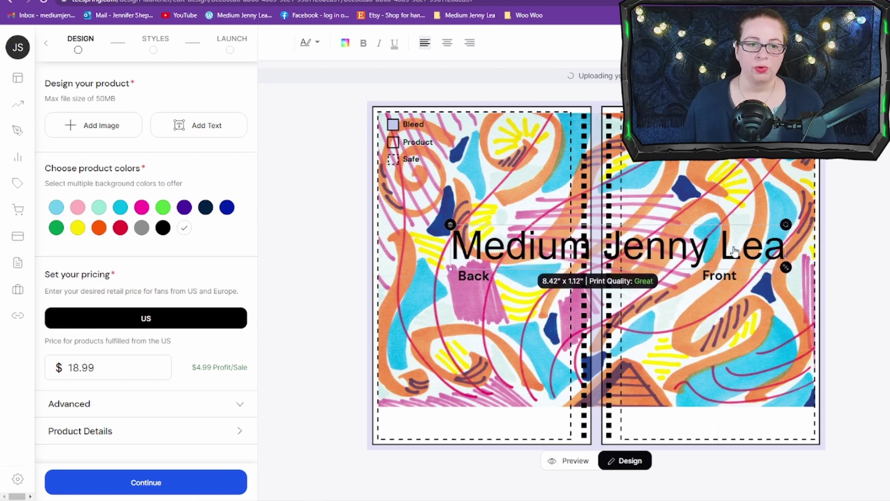
Set the shop name text in the PIRULEN font.
{"action": "left_click", "coordinate": [309, 42]}
{"action": "scroll", "coordinate": [343, 104], "scroll_direction": "down", "scroll_amount": 10}
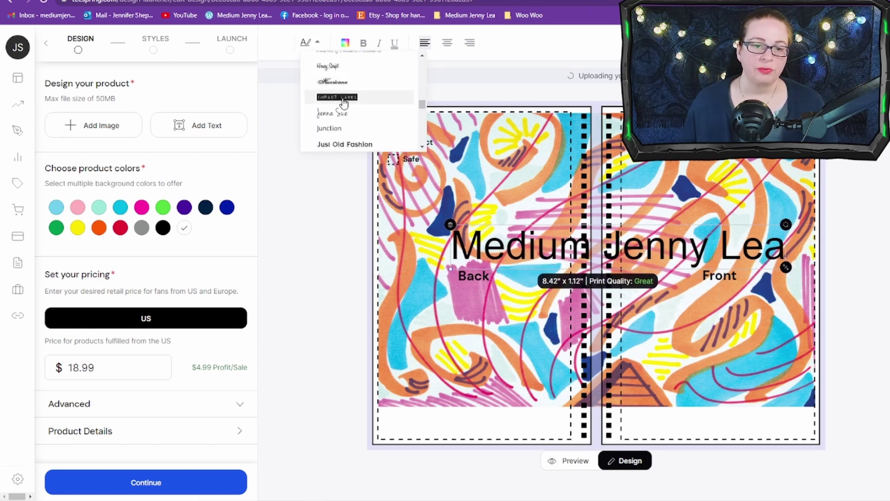
{"action": "scroll", "coordinate": [343, 102], "scroll_direction": "down", "scroll_amount": 5}
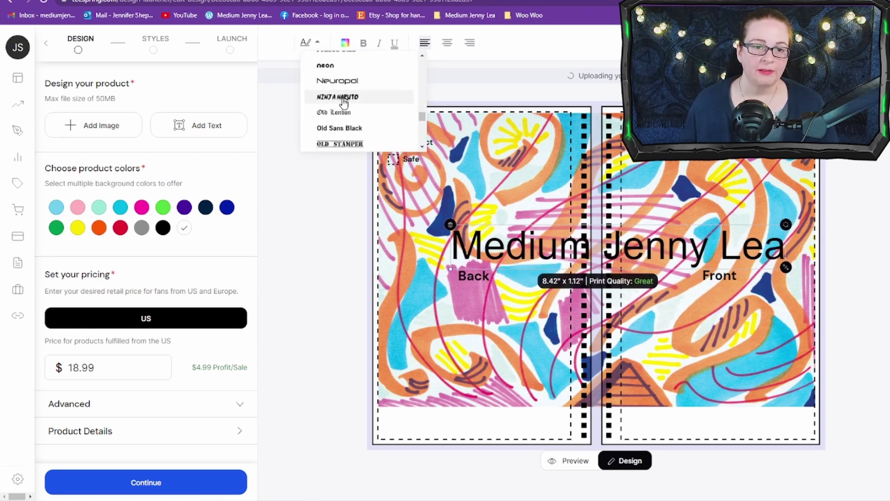
{"action": "scroll", "coordinate": [343, 102], "scroll_direction": "up", "scroll_amount": 3}
{"action": "scroll", "coordinate": [343, 102], "scroll_direction": "down", "scroll_amount": 4}
{"action": "left_click", "coordinate": [343, 95]}
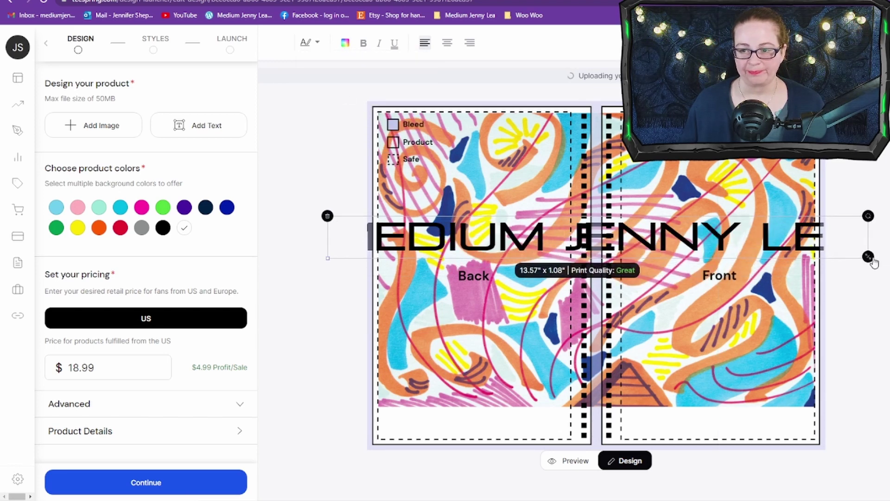
Shrink the shop name to about 4.63" x 0.36" in the Back panel's bottom strip.
{"action": "left_click_drag", "start_coordinate": [868, 257], "coordinate": [563, 215]}
{"action": "left_click_drag", "start_coordinate": [489, 227], "coordinate": [538, 304]}
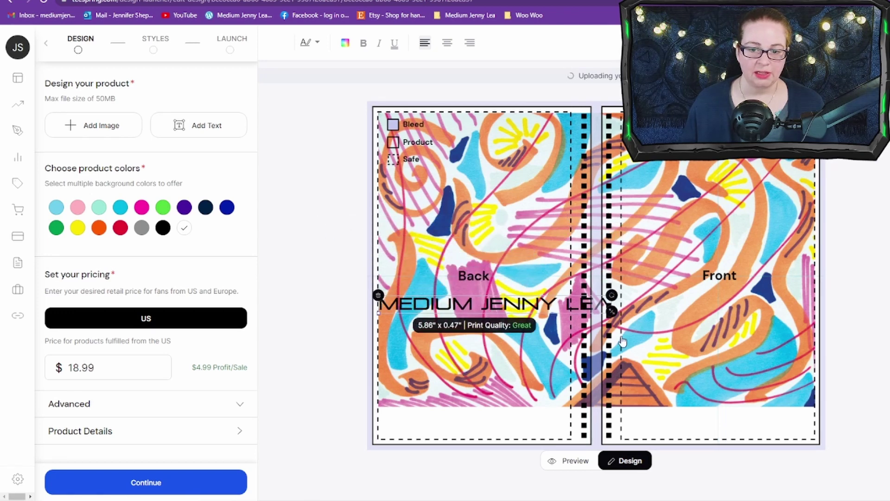
{"action": "left_click_drag", "start_coordinate": [610, 308], "coordinate": [575, 306]}
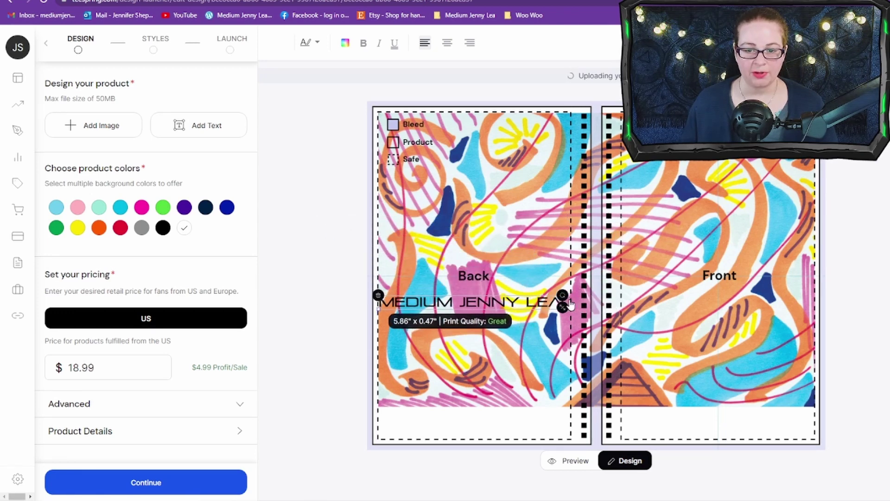
{"action": "left_click_drag", "start_coordinate": [502, 300], "coordinate": [504, 418]}
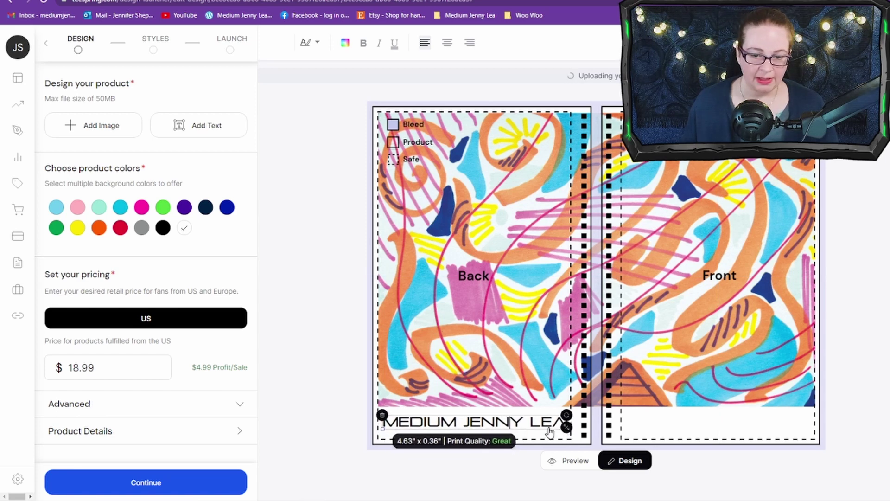
{"action": "left_click", "coordinate": [347, 43]}
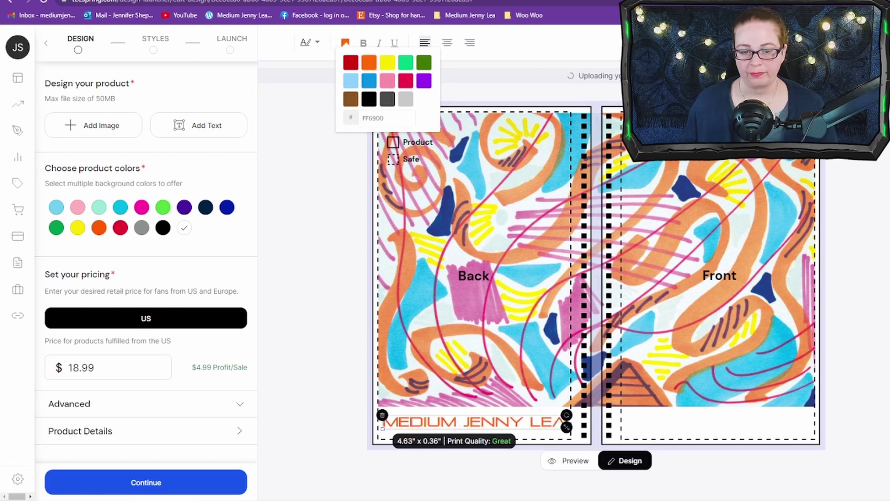
Apply orange to the shop name text and close the colour palette.
{"action": "key", "text": "Escape"}
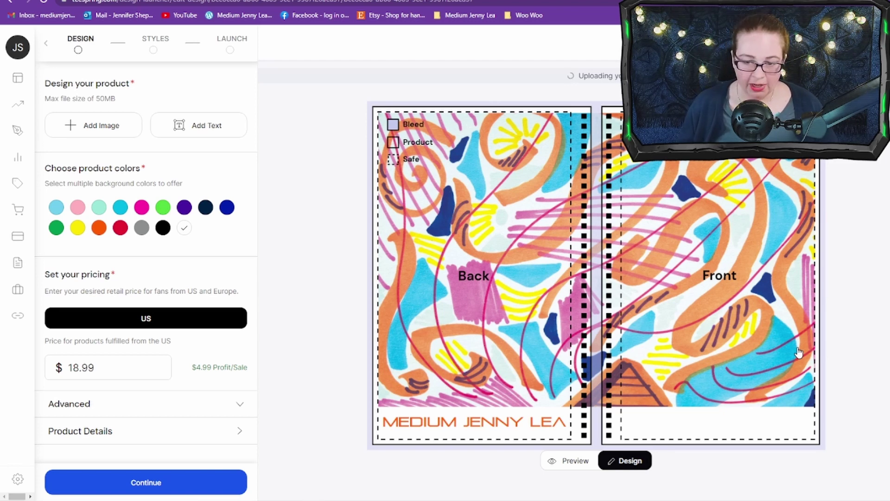
Add a text box reading 'Restructure' on the Front panel and shrink it.
{"action": "left_click", "coordinate": [183, 129]}
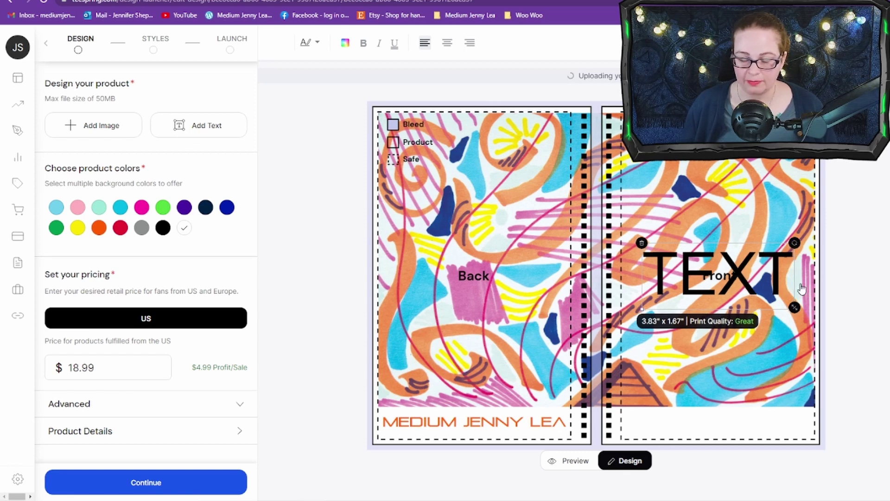
{"action": "key", "text": "BackSpace"}
{"action": "key", "text": "BackSpace"}
{"action": "key", "text": "BackSpace"}
{"action": "key", "text": "BackSpace"}
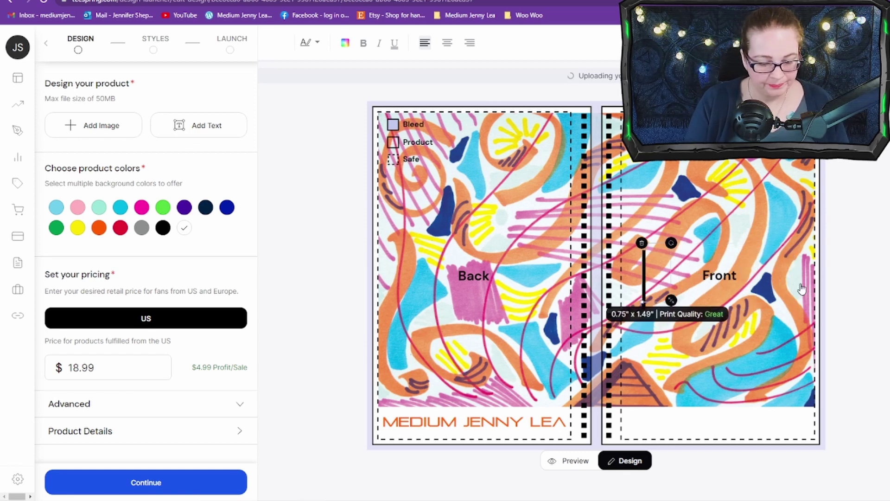
{"action": "type", "text": "Res"}
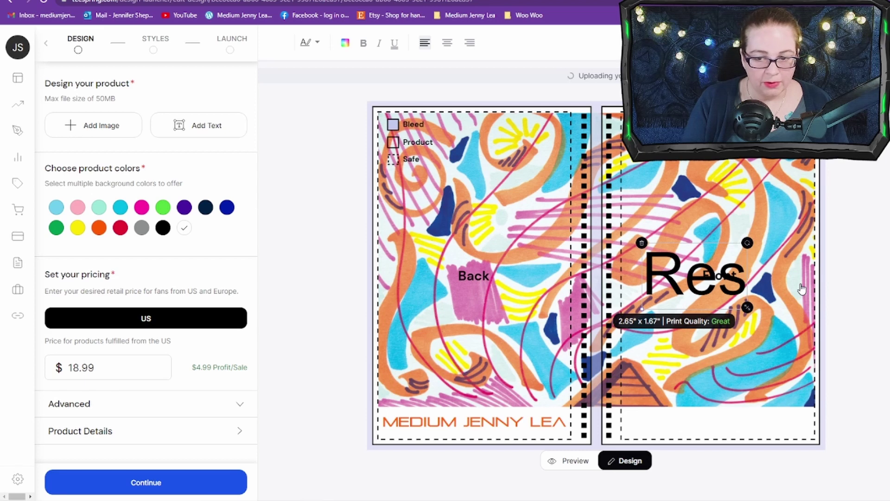
{"action": "type", "text": "tructure"}
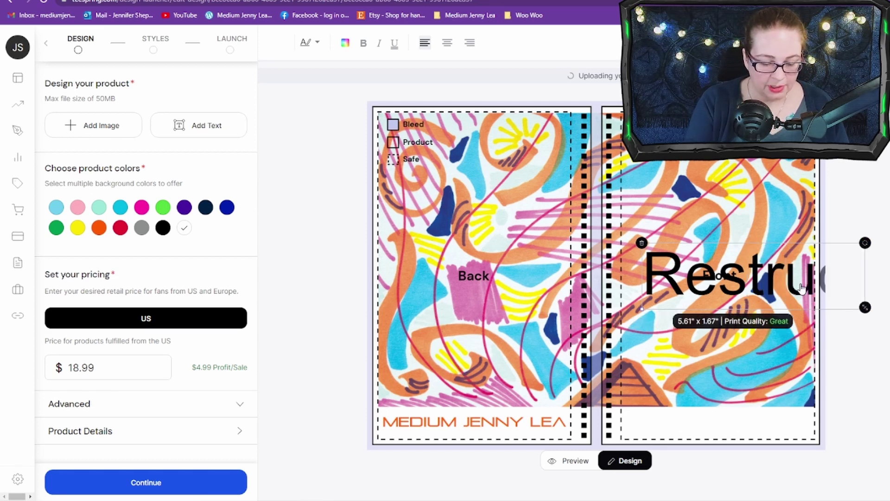
{"action": "left_click_drag", "start_coordinate": [870, 304], "coordinate": [780, 417]}
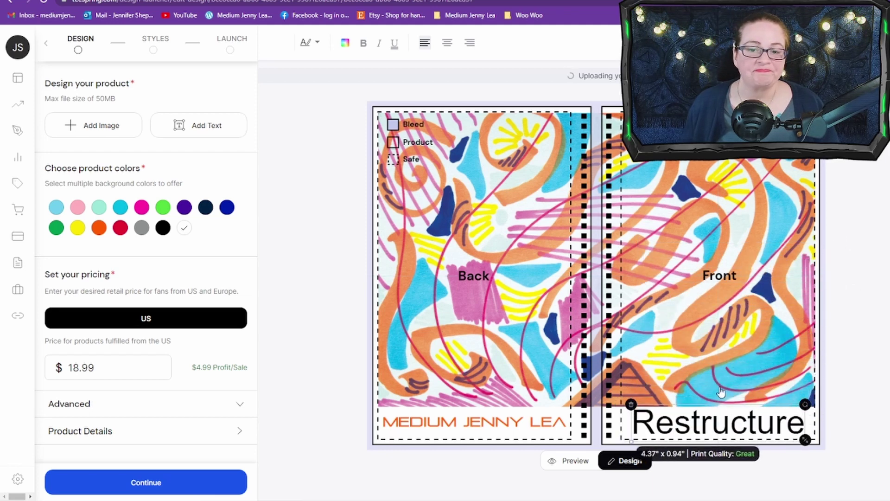
Set Restructure in the same wide font as the shop name.
{"action": "left_click", "coordinate": [317, 42]}
{"action": "scroll", "coordinate": [357, 119], "scroll_direction": "down", "scroll_amount": 10}
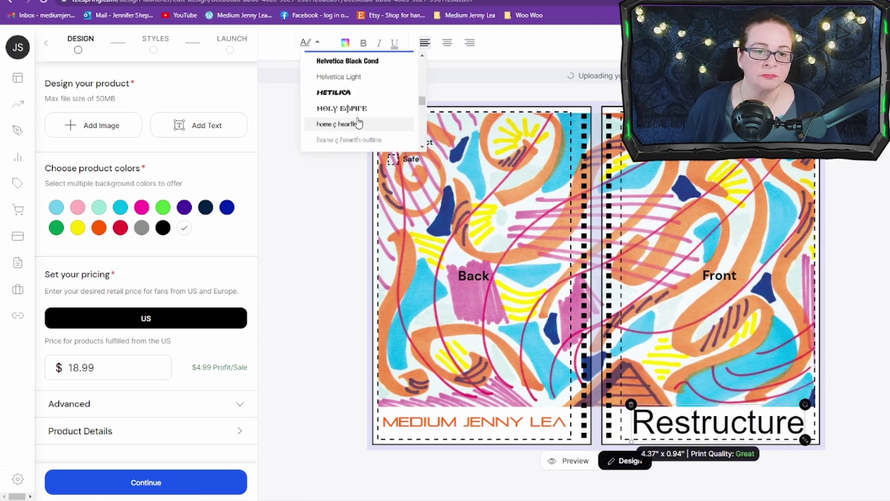
{"action": "scroll", "coordinate": [358, 122], "scroll_direction": "down", "scroll_amount": 10}
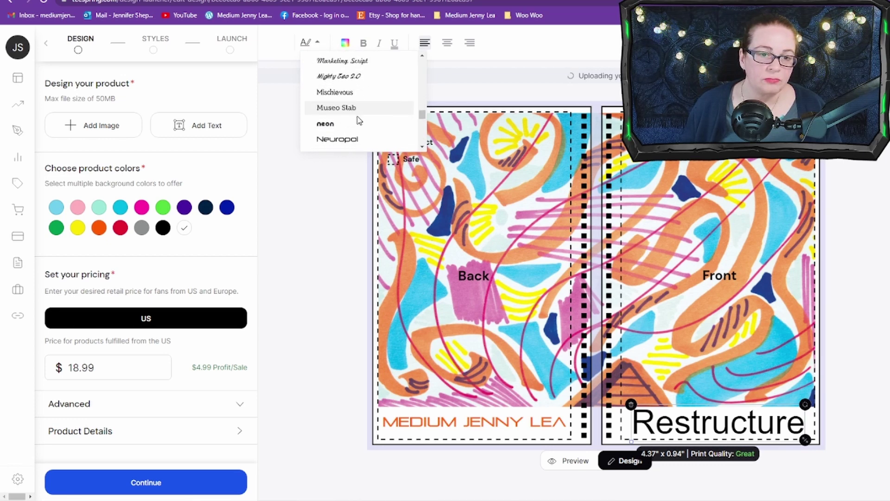
{"action": "scroll", "coordinate": [357, 121], "scroll_direction": "down", "scroll_amount": 5}
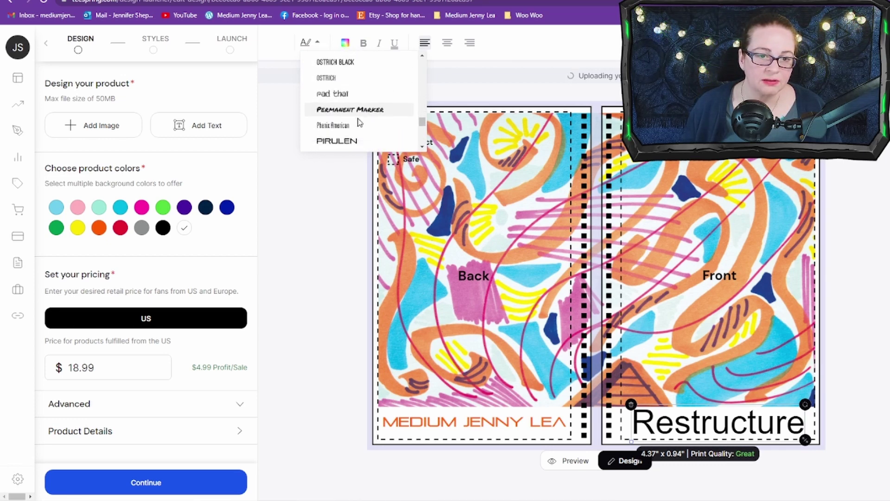
{"action": "left_click", "coordinate": [357, 121]}
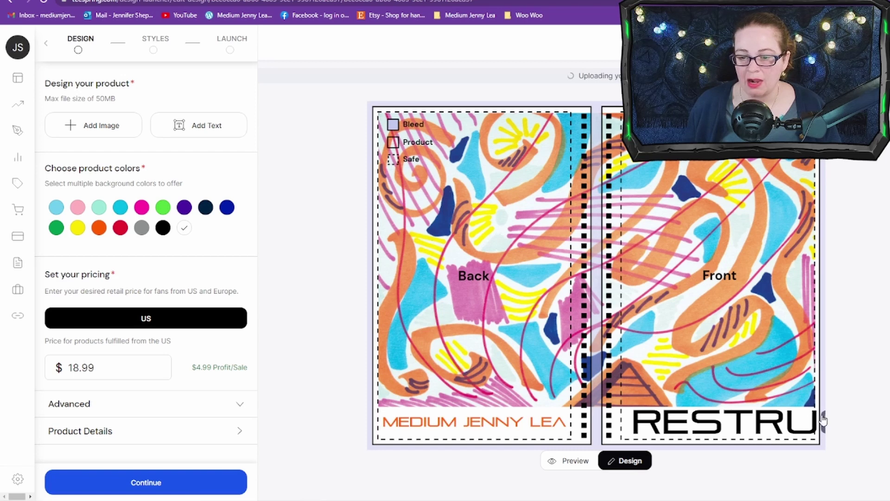
Resize and fit RESTRUCTURE neatly within the Front panel's bottom strip.
{"action": "left_click_drag", "start_coordinate": [823, 421], "coordinate": [730, 411]}
{"action": "left_click_drag", "start_coordinate": [661, 394], "coordinate": [741, 418]}
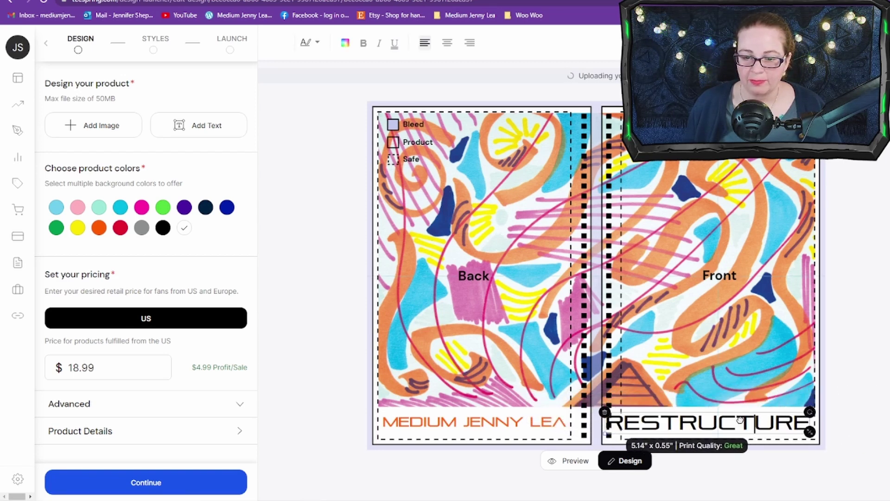
{"action": "left_click_drag", "start_coordinate": [812, 432], "coordinate": [779, 429]}
{"action": "left_click_drag", "start_coordinate": [749, 422], "coordinate": [768, 422]}
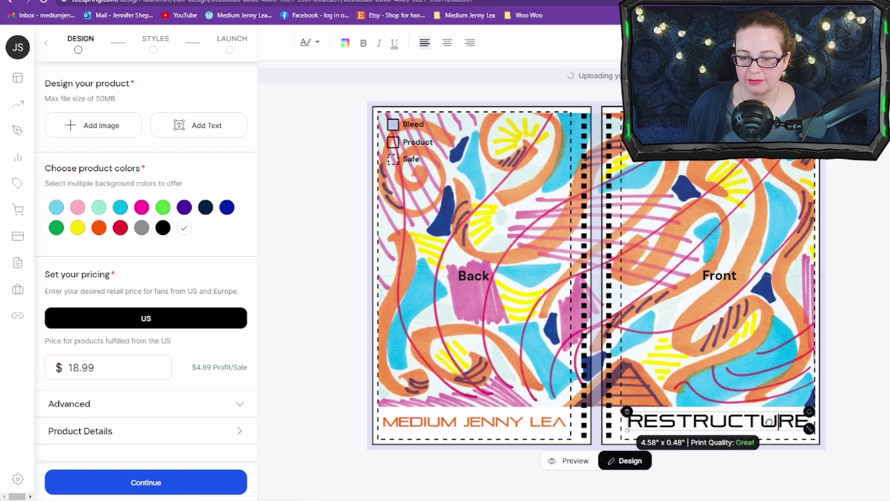
Colour the RESTRUCTURE text orange after briefly testing an orange product background.
{"action": "left_click", "coordinate": [103, 229]}
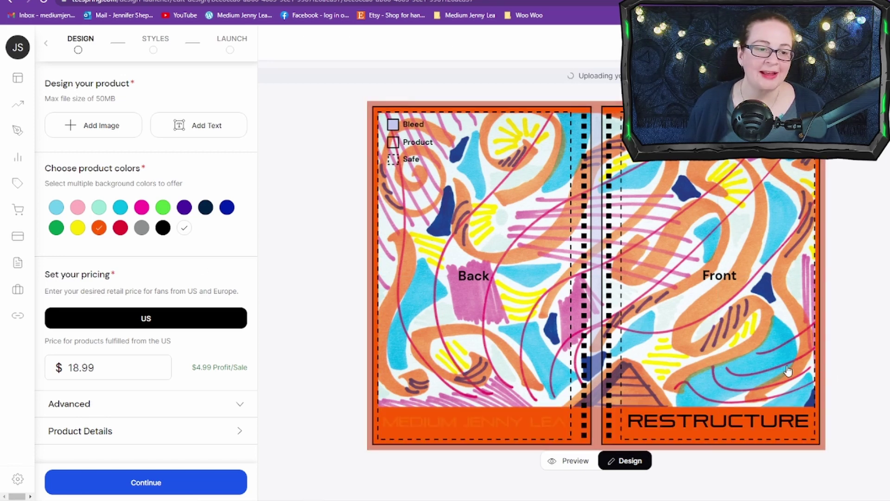
{"action": "left_click", "coordinate": [100, 228]}
{"action": "left_click", "coordinate": [735, 428]}
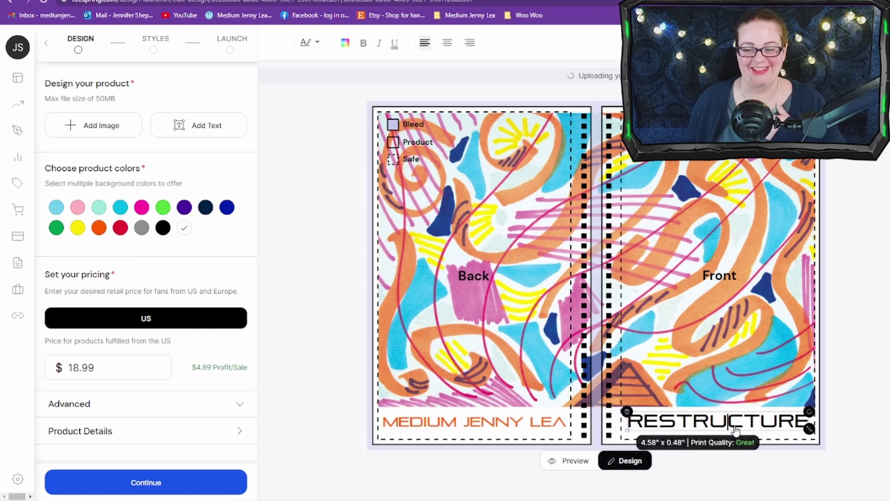
{"action": "left_click", "coordinate": [345, 43]}
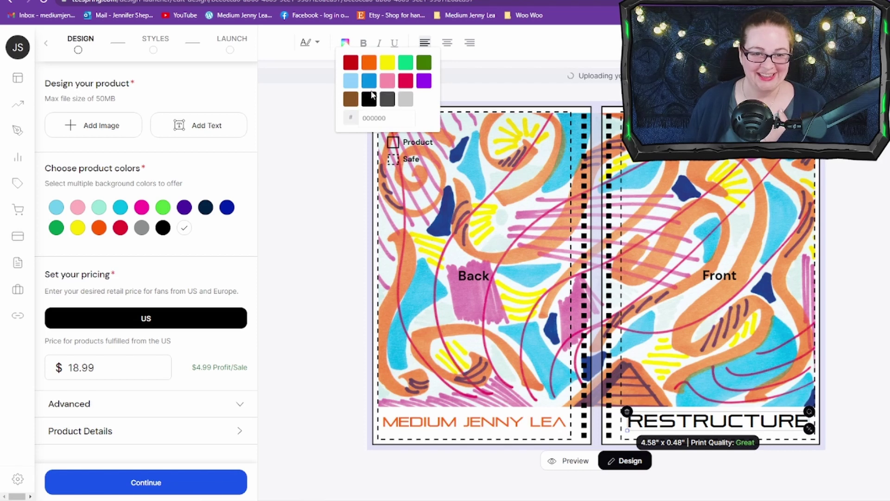
{"action": "left_click", "coordinate": [369, 62]}
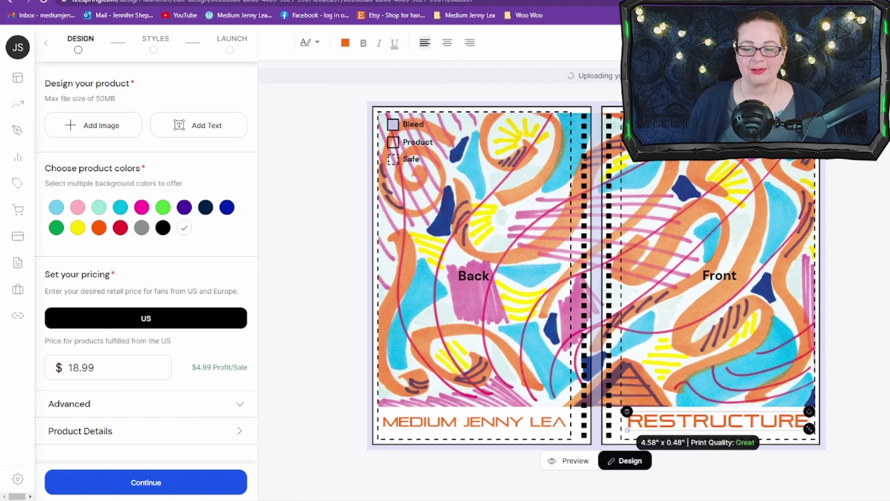
{"action": "left_click", "coordinate": [887, 432]}
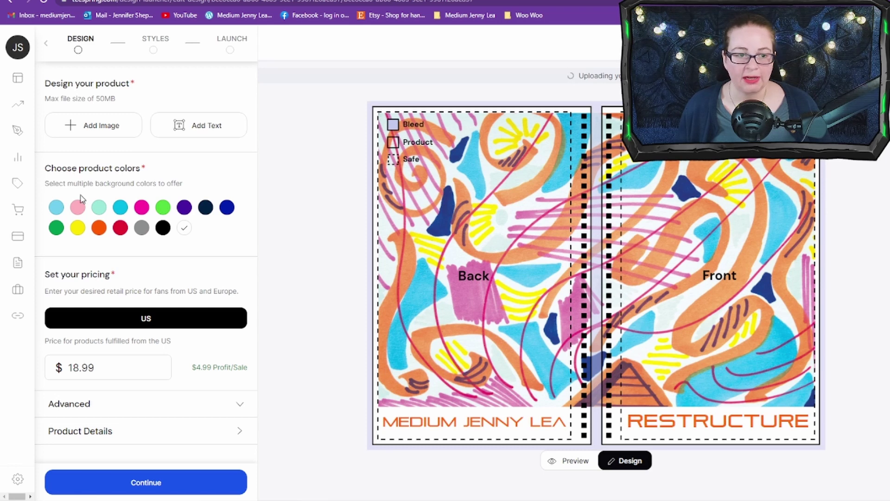
Test light blue, pink, mint and cyan as notebook background colours, removing each.
{"action": "left_click", "coordinate": [56, 210]}
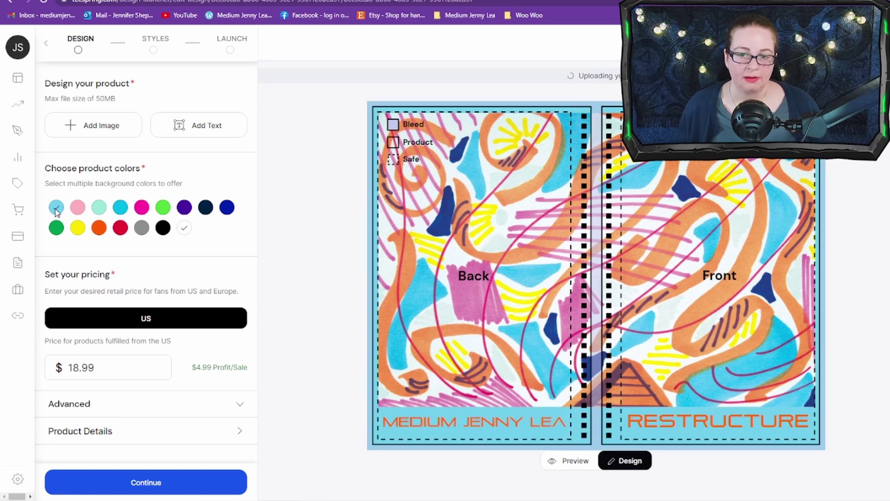
{"action": "left_click", "coordinate": [56, 210]}
{"action": "left_click", "coordinate": [80, 212]}
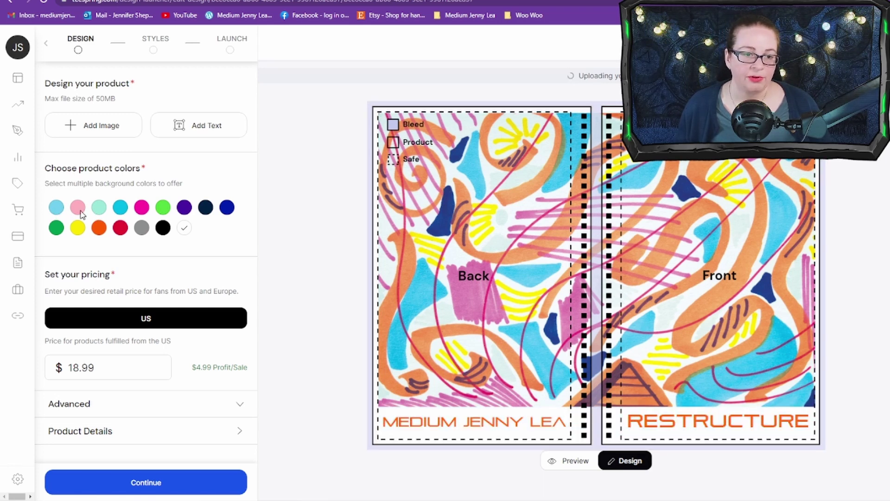
{"action": "left_click", "coordinate": [79, 212]}
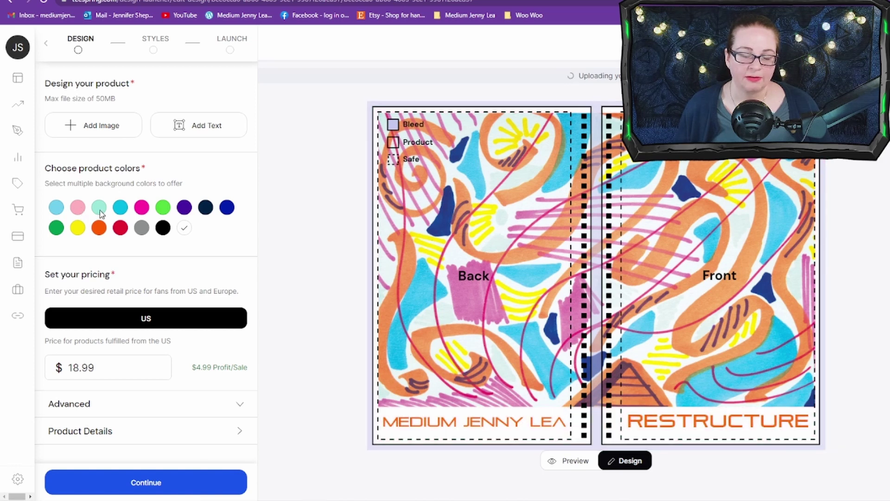
{"action": "left_click", "coordinate": [101, 213]}
{"action": "left_click", "coordinate": [102, 213]}
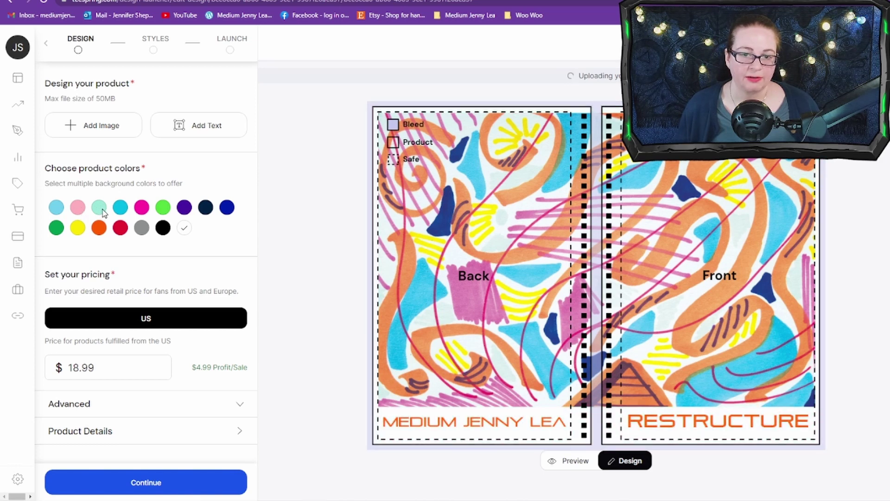
{"action": "left_click", "coordinate": [126, 209]}
{"action": "left_click", "coordinate": [126, 210]}
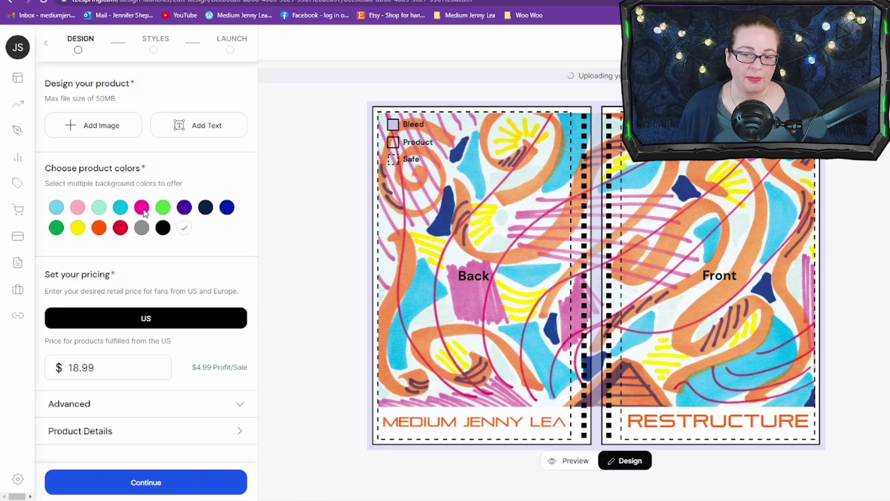
Test magenta and green, then set the notebook background to black.
{"action": "left_click", "coordinate": [142, 208]}
{"action": "left_click", "coordinate": [141, 207]}
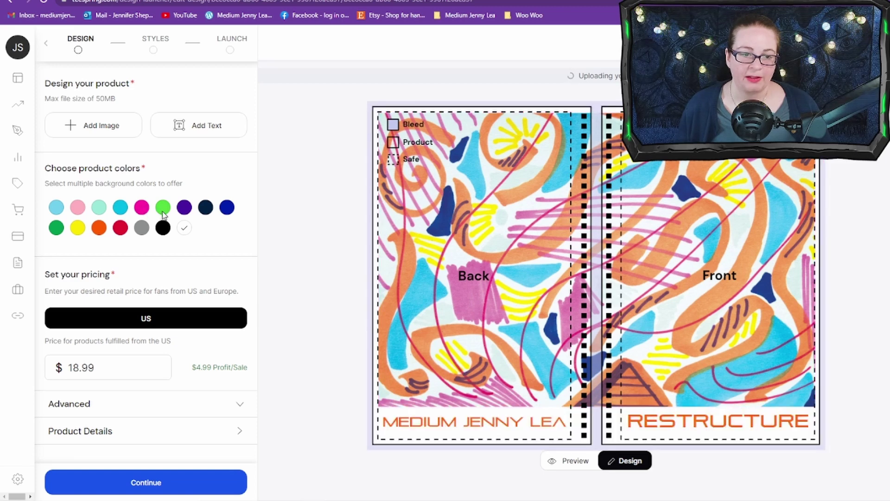
{"action": "left_click", "coordinate": [163, 209]}
{"action": "left_click", "coordinate": [162, 209]}
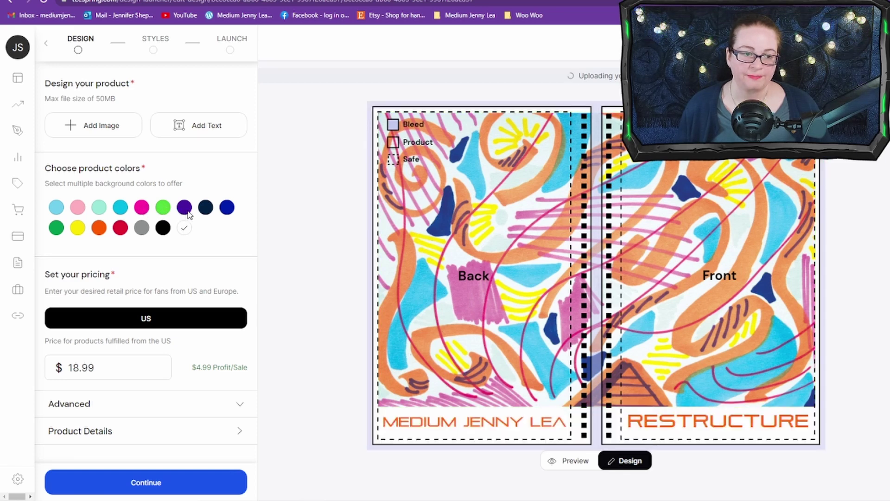
{"action": "left_click", "coordinate": [162, 229]}
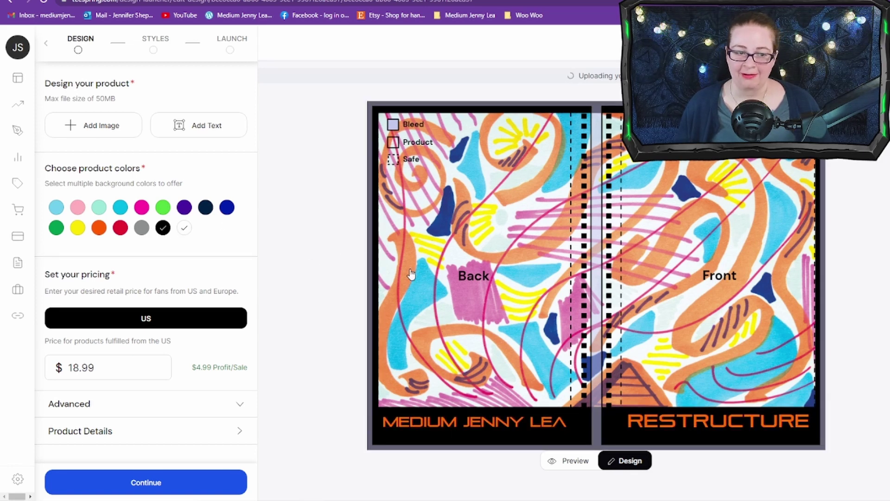
{"action": "left_click", "coordinate": [572, 463]}
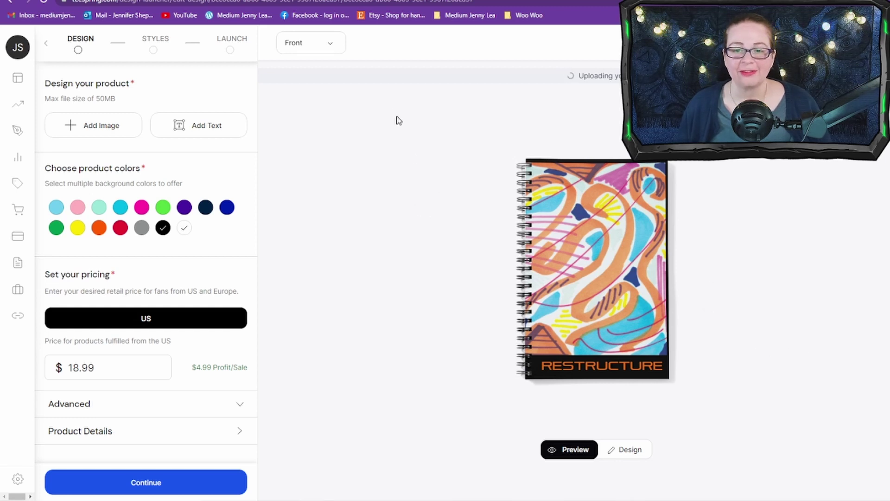
Check the notebook's Back and Front cover views in the preview.
{"action": "left_click", "coordinate": [337, 47]}
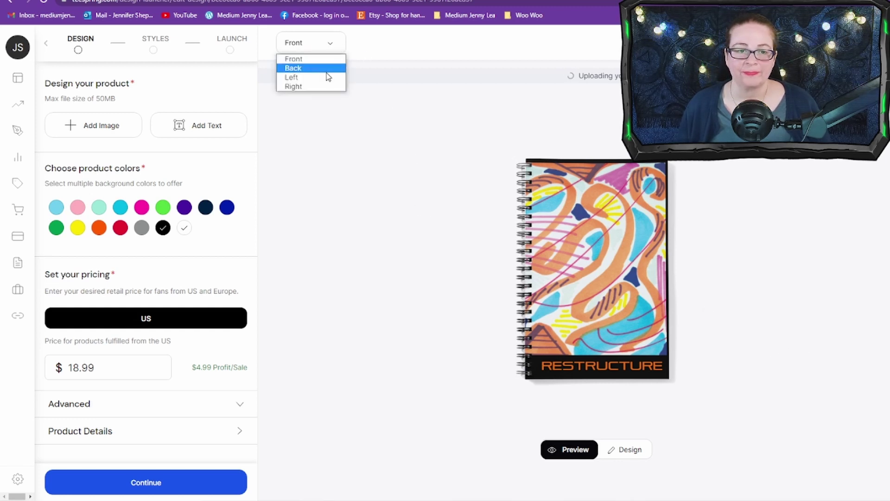
{"action": "left_click", "coordinate": [327, 70]}
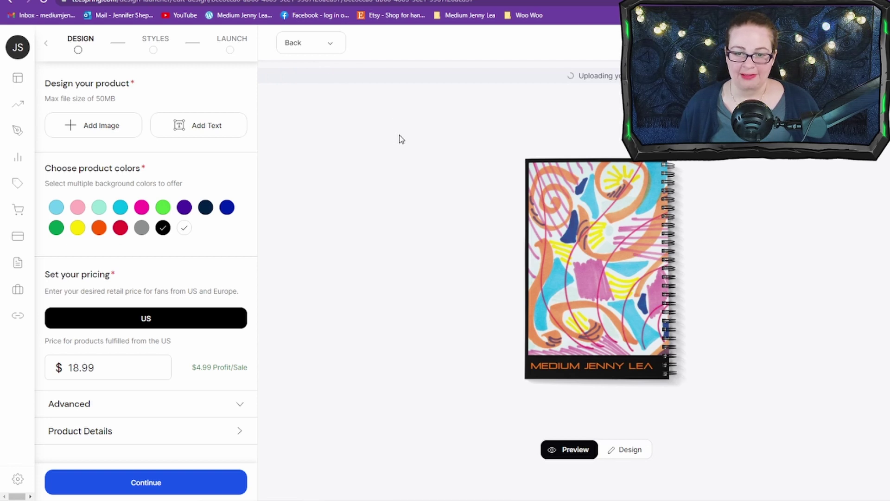
{"action": "left_click", "coordinate": [331, 47]}
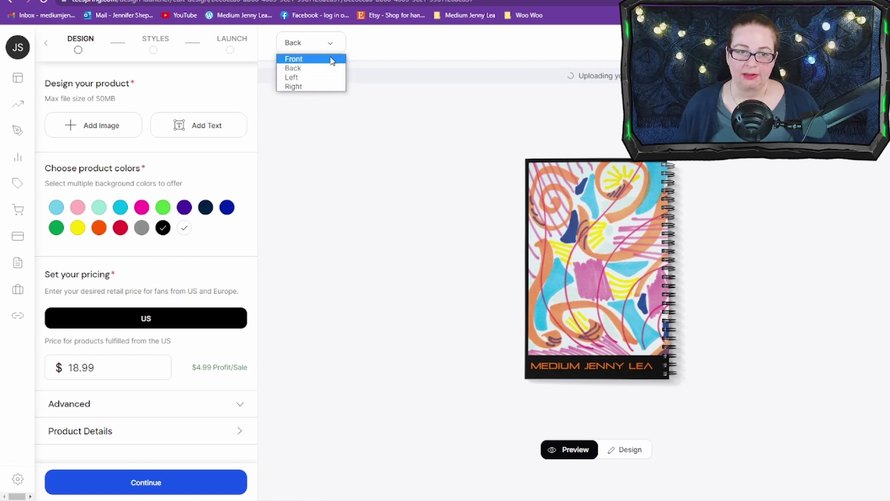
{"action": "left_click", "coordinate": [332, 59]}
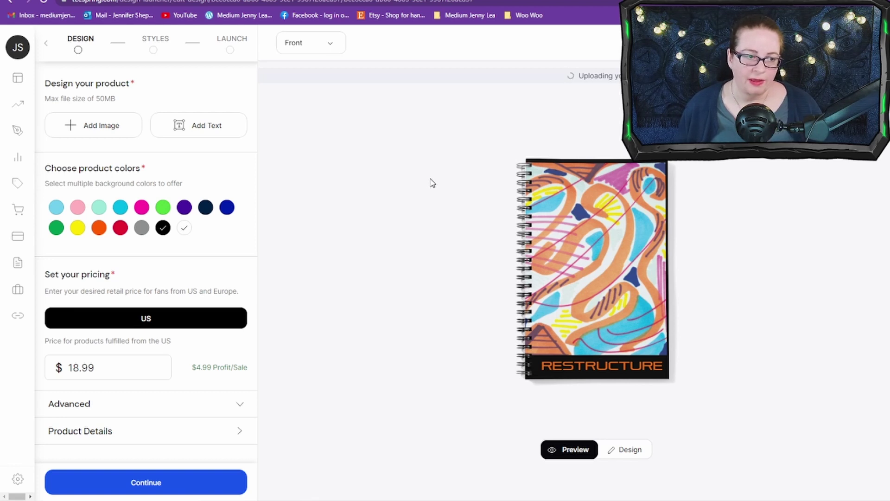
{"action": "left_click", "coordinate": [324, 43]}
{"action": "left_click", "coordinate": [320, 57]}
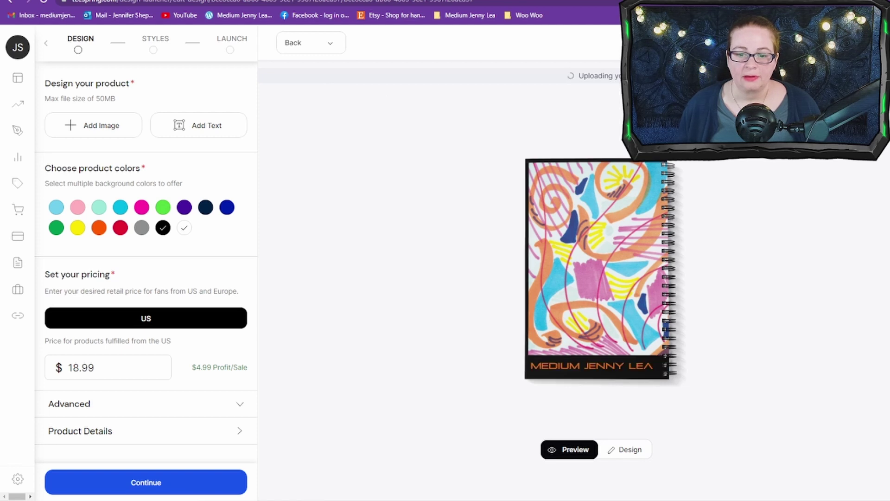
{"action": "left_click", "coordinate": [307, 51]}
{"action": "left_click", "coordinate": [314, 66]}
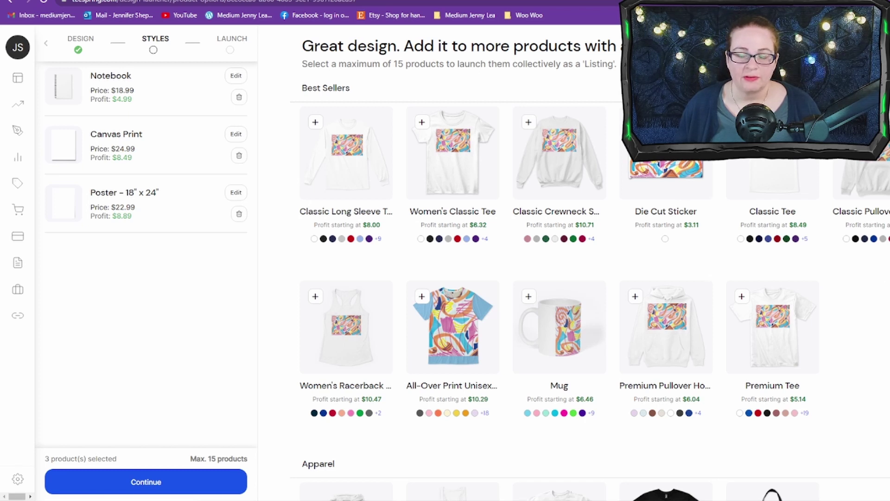
Add the $7.99 Die Cut Sticker to the listing and open its design editor.
{"action": "left_click", "coordinate": [635, 122]}
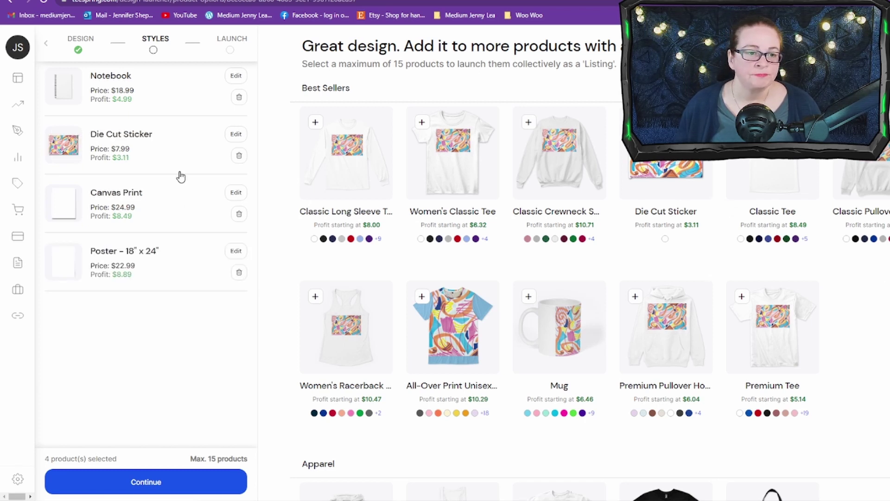
{"action": "left_click", "coordinate": [243, 138]}
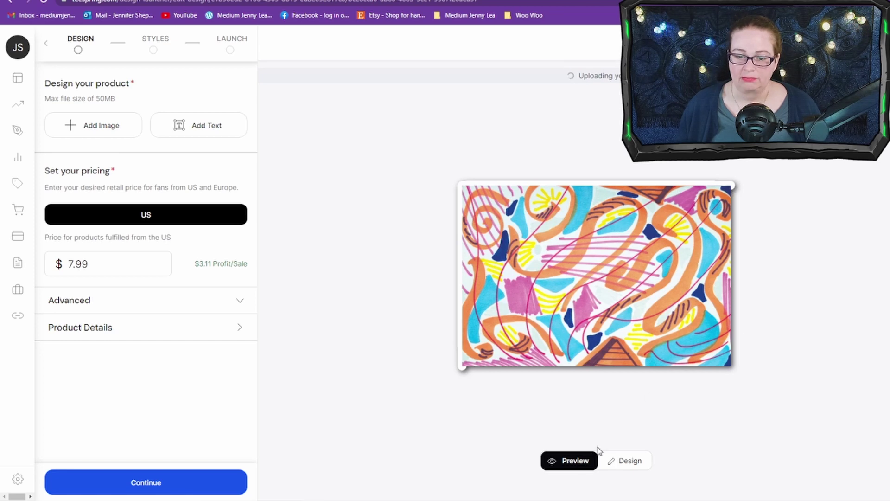
{"action": "left_click", "coordinate": [625, 461]}
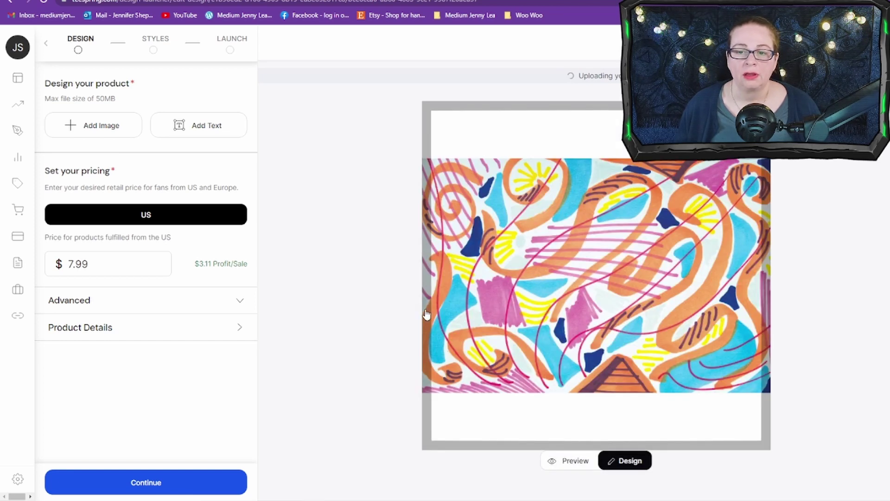
Shrink the sticker artwork slightly and move it up.
{"action": "left_click", "coordinate": [629, 286]}
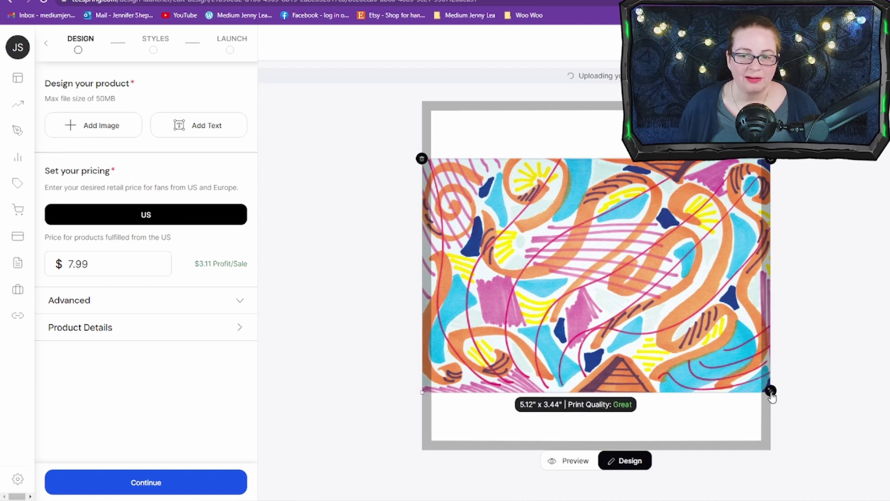
{"action": "mouse_move", "coordinate": [771, 397]}
{"action": "left_mouse_down"}
{"action": "mouse_move", "coordinate": [754, 379]}
{"action": "mouse_move", "coordinate": [761, 385]}
{"action": "left_mouse_up"}
{"action": "left_click_drag", "start_coordinate": [689, 325], "coordinate": [689, 275]}
{"action": "left_click", "coordinate": [836, 303]}
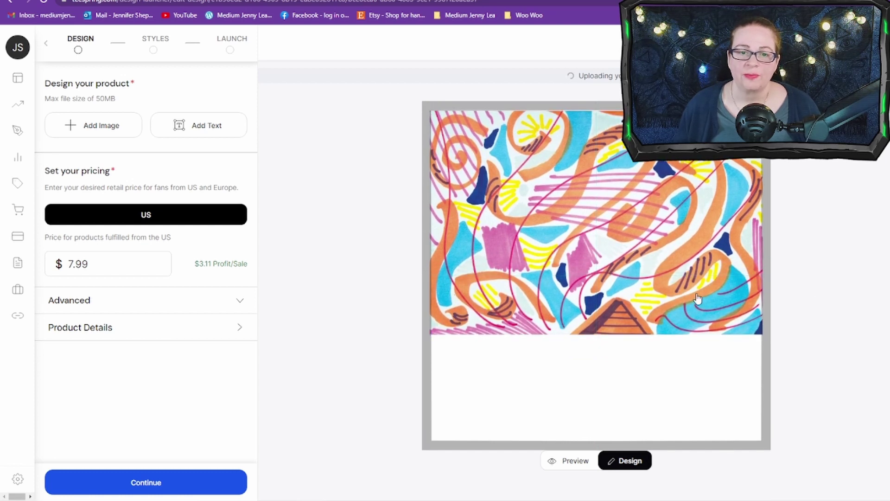
Fine-tune the artwork to 4.66" x 3.13" centred near the top, then add a text box.
{"action": "left_click", "coordinate": [742, 321]}
{"action": "left_click_drag", "start_coordinate": [761, 332], "coordinate": [712, 297]}
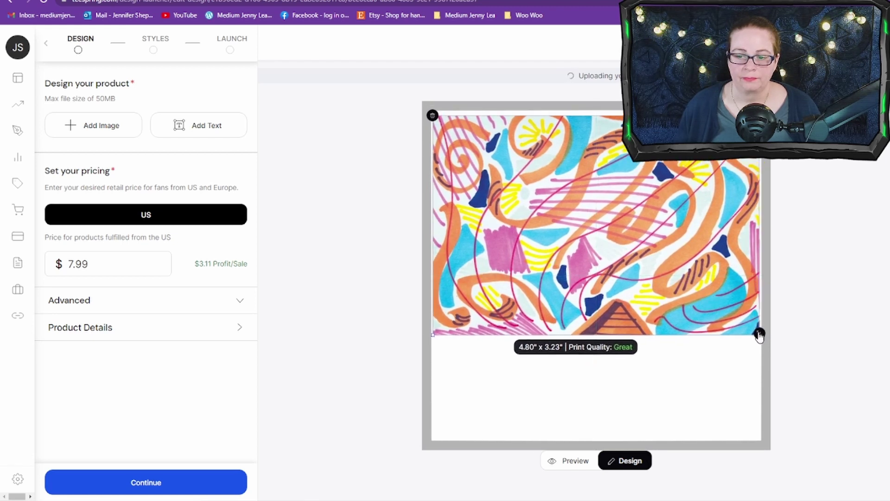
{"action": "left_click_drag", "start_coordinate": [758, 332], "coordinate": [757, 331]}
{"action": "left_click_drag", "start_coordinate": [694, 299], "coordinate": [714, 305]}
{"action": "left_click_drag", "start_coordinate": [755, 334], "coordinate": [755, 329]}
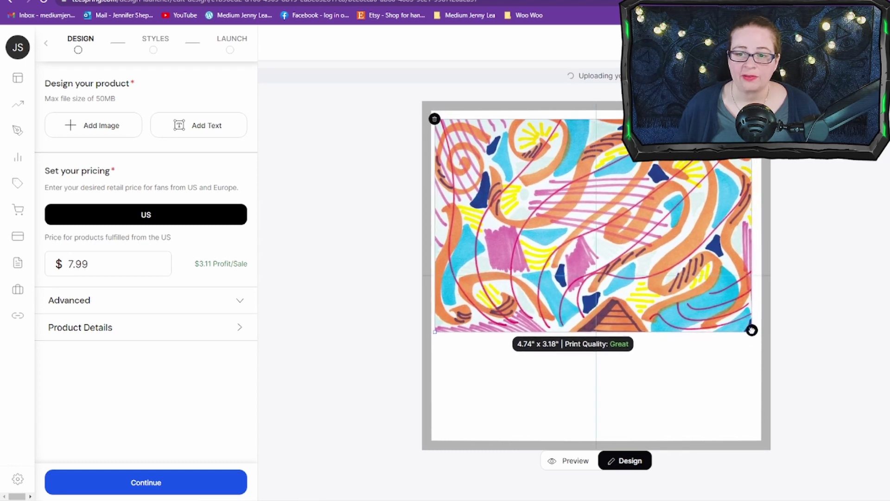
{"action": "left_click_drag", "start_coordinate": [689, 292], "coordinate": [688, 288]}
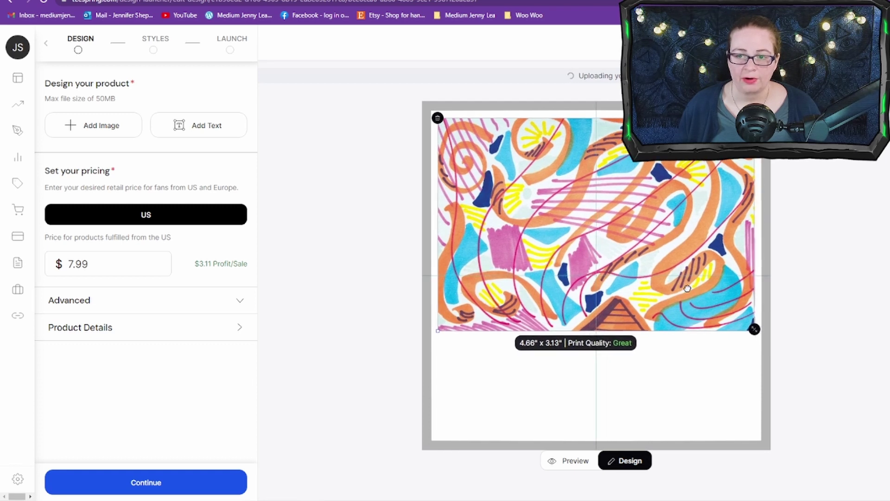
{"action": "left_click", "coordinate": [824, 305]}
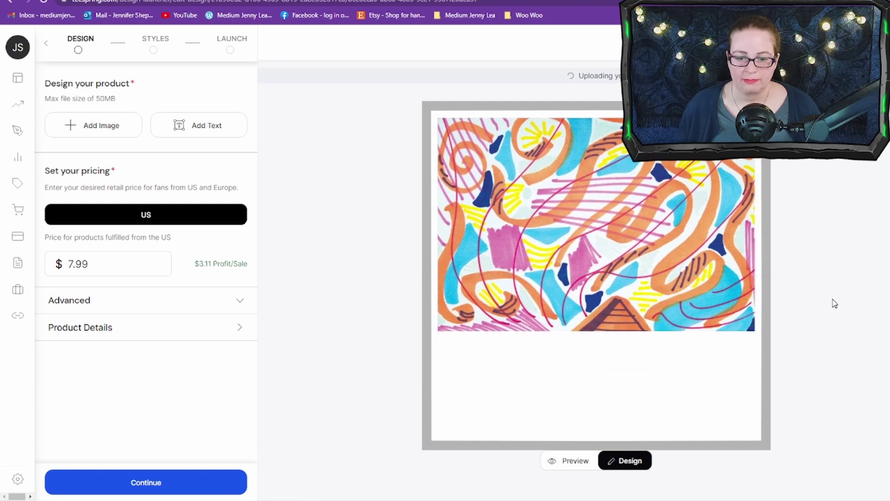
{"action": "left_click", "coordinate": [214, 123]}
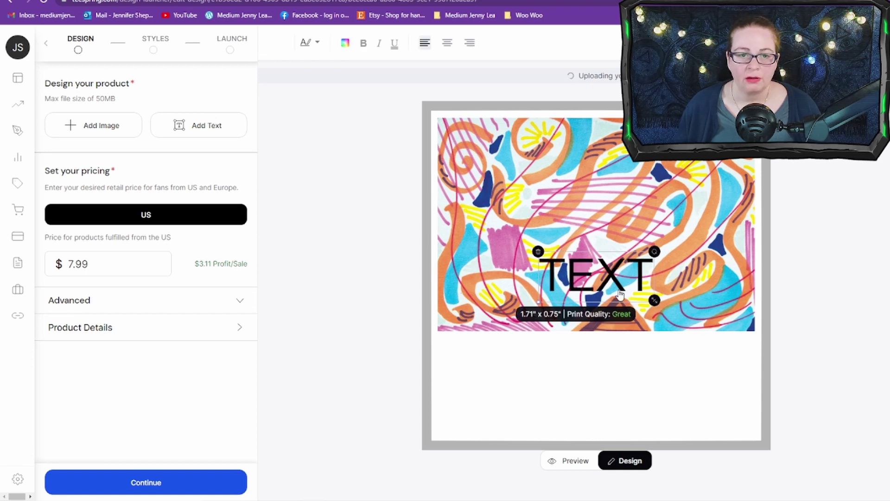
Replace the sticker's placeholder text with the shop name.
{"action": "left_click", "coordinate": [641, 290]}
{"action": "key", "text": "BackSpace"}
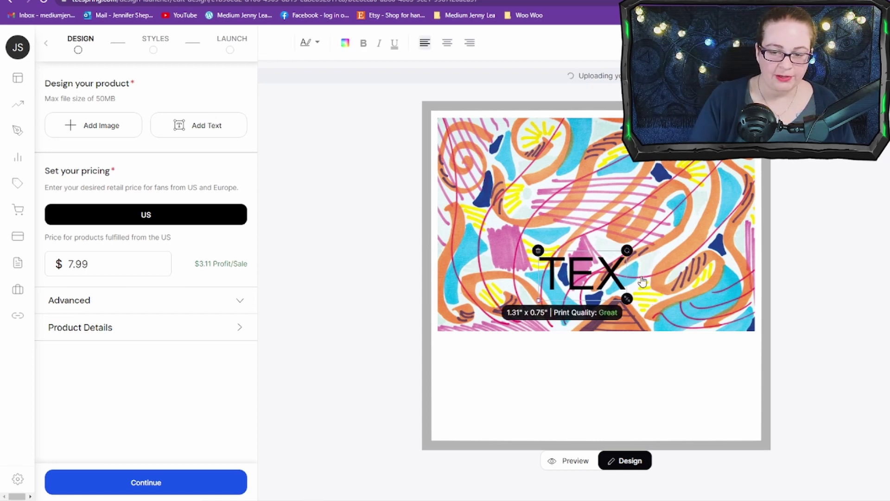
{"action": "key", "text": "BackSpace"}
{"action": "key", "text": "BackSpace"}
{"action": "key", "text": "BackSpace"}
{"action": "type", "text": "Medium"}
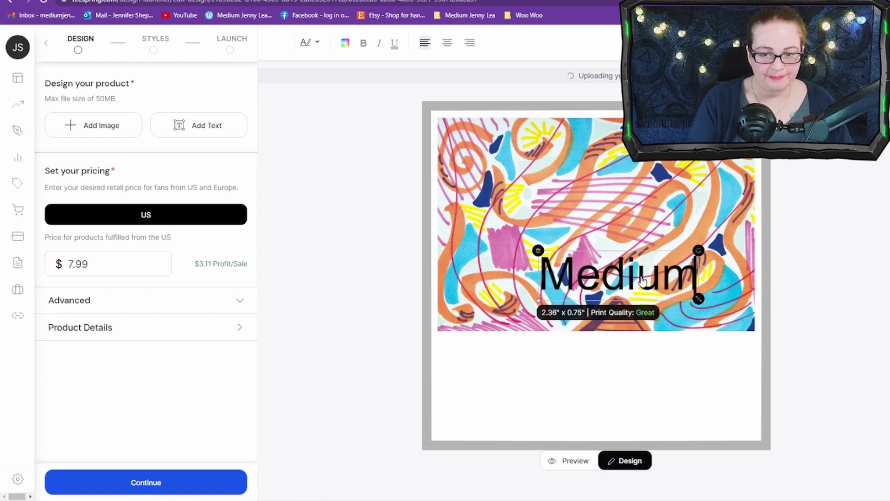
{"action": "type", "text": " Jenny Lea"}
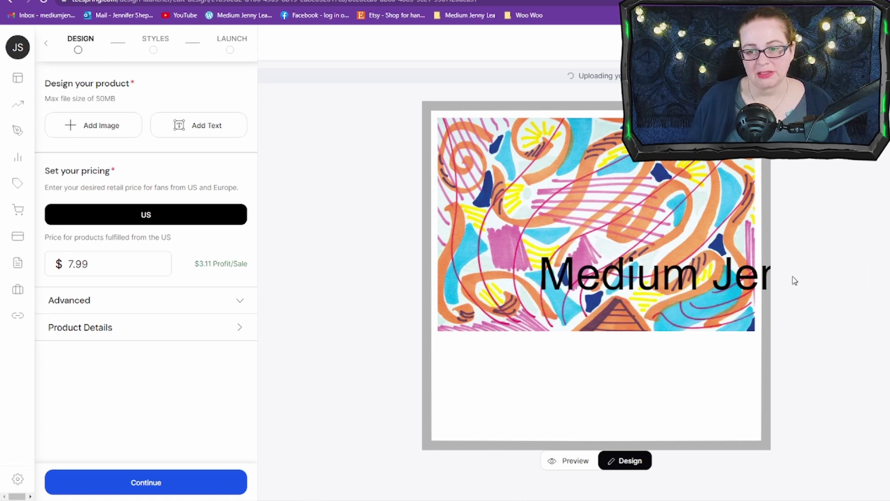
{"action": "left_click_drag", "start_coordinate": [737, 284], "coordinate": [635, 283]}
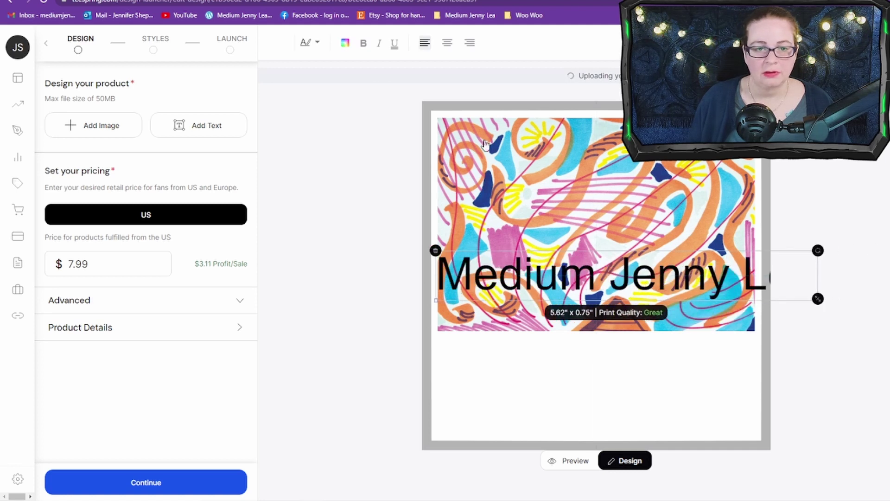
Set the shop name in the wide capital font.
{"action": "left_click", "coordinate": [310, 43]}
{"action": "scroll", "coordinate": [366, 130], "scroll_direction": "down", "scroll_amount": 3}
{"action": "scroll", "coordinate": [380, 141], "scroll_direction": "down", "scroll_amount": 5}
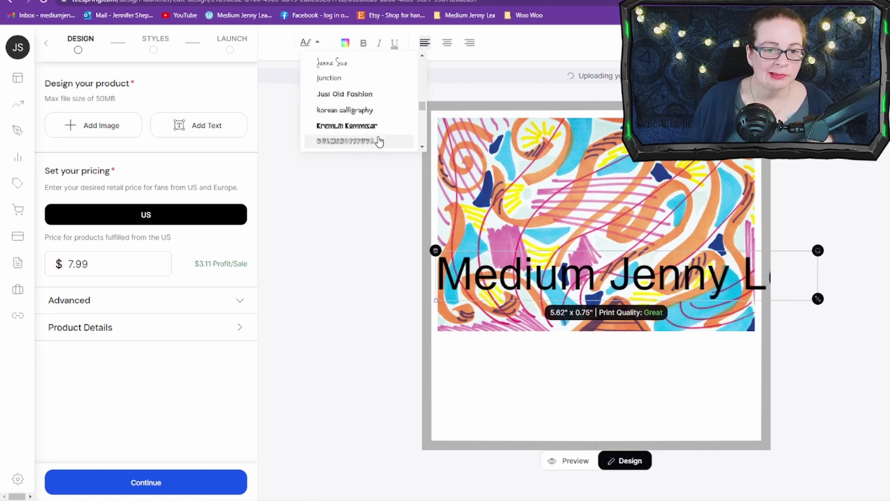
{"action": "scroll", "coordinate": [378, 140], "scroll_direction": "down", "scroll_amount": 5}
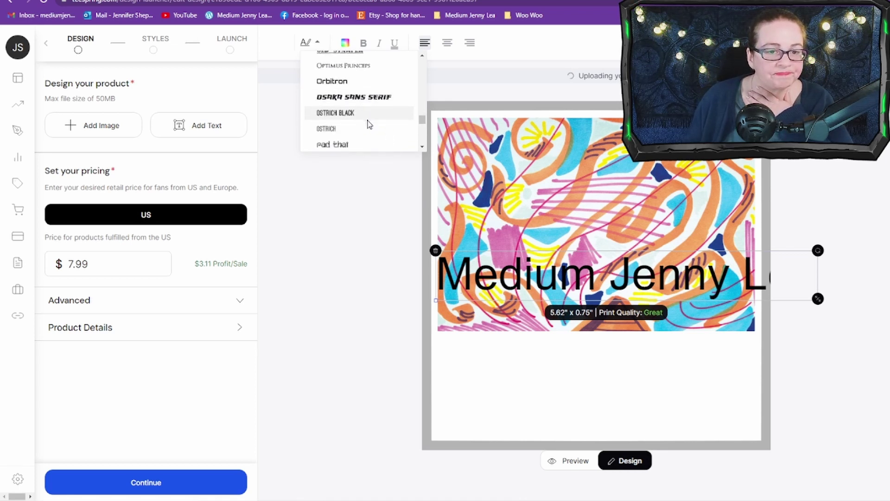
{"action": "scroll", "coordinate": [369, 124], "scroll_direction": "down", "scroll_amount": 2}
{"action": "left_click", "coordinate": [371, 139]}
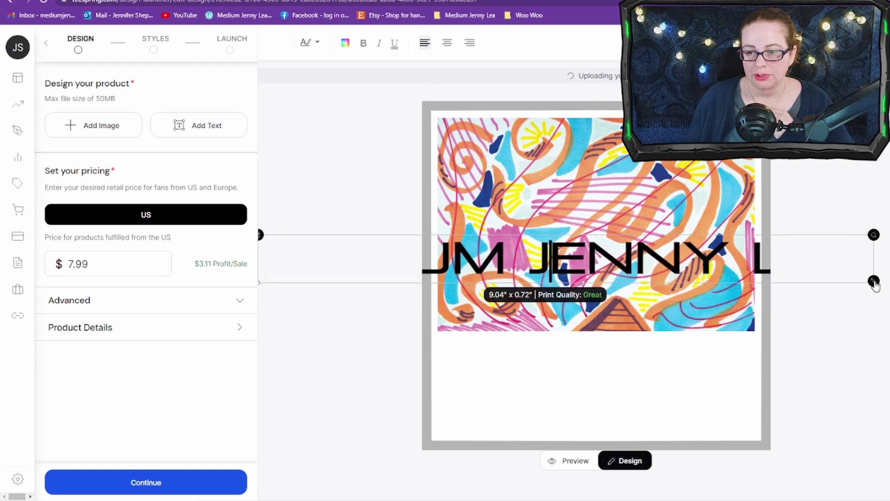
Shrink the shop name to about 4.52" x 0.36" and centre it below the artwork.
{"action": "left_click_drag", "start_coordinate": [874, 285], "coordinate": [634, 255]}
{"action": "left_click_drag", "start_coordinate": [567, 232], "coordinate": [694, 296]}
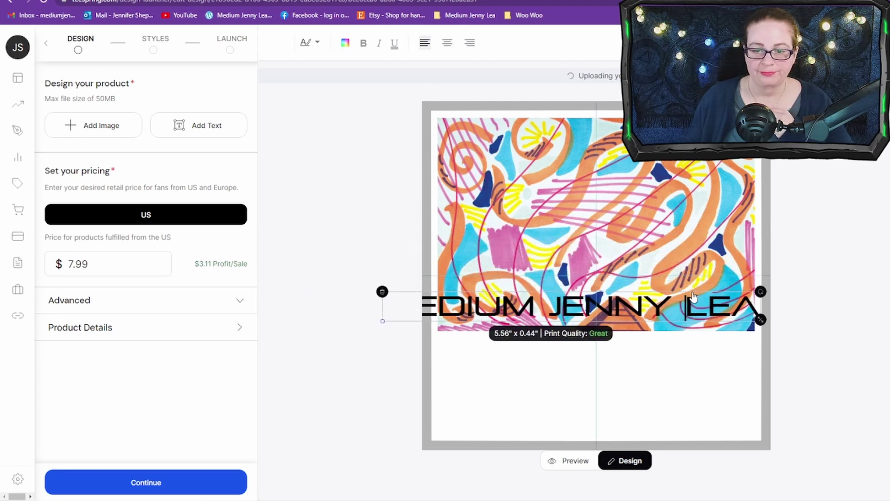
{"action": "left_click_drag", "start_coordinate": [760, 319], "coordinate": [705, 320]}
{"action": "left_click_drag", "start_coordinate": [624, 309], "coordinate": [690, 436]}
{"action": "left_click", "coordinate": [791, 434]}
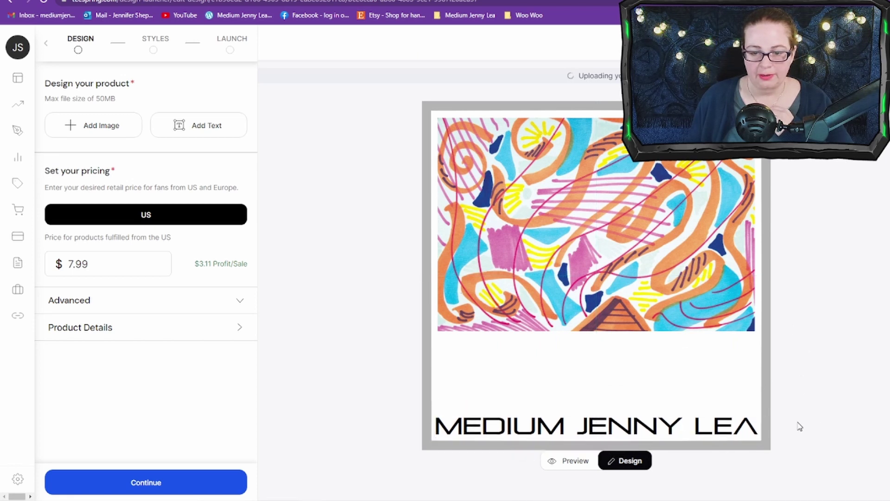
{"action": "left_click", "coordinate": [664, 425]}
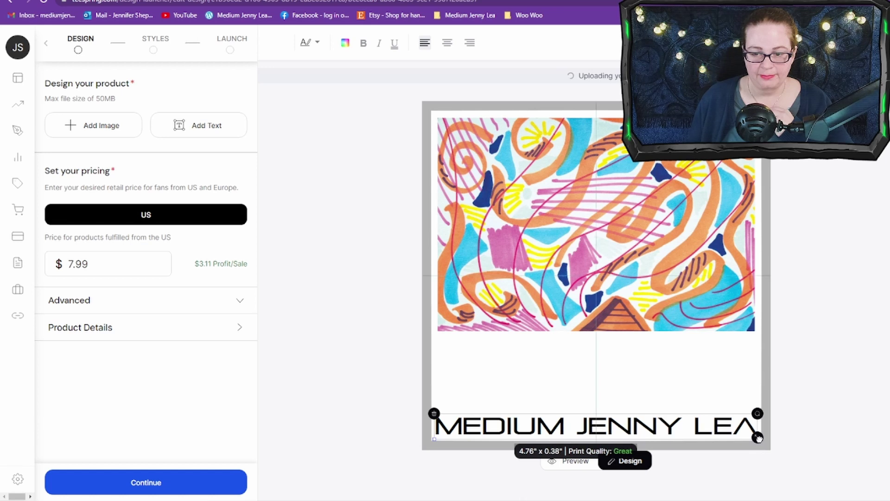
{"action": "left_click_drag", "start_coordinate": [761, 443], "coordinate": [693, 426]}
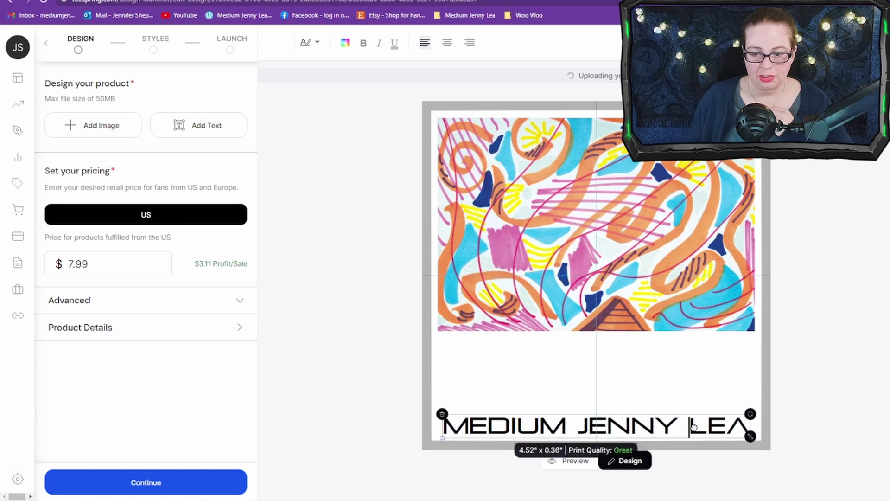
{"action": "left_click", "coordinate": [822, 415]}
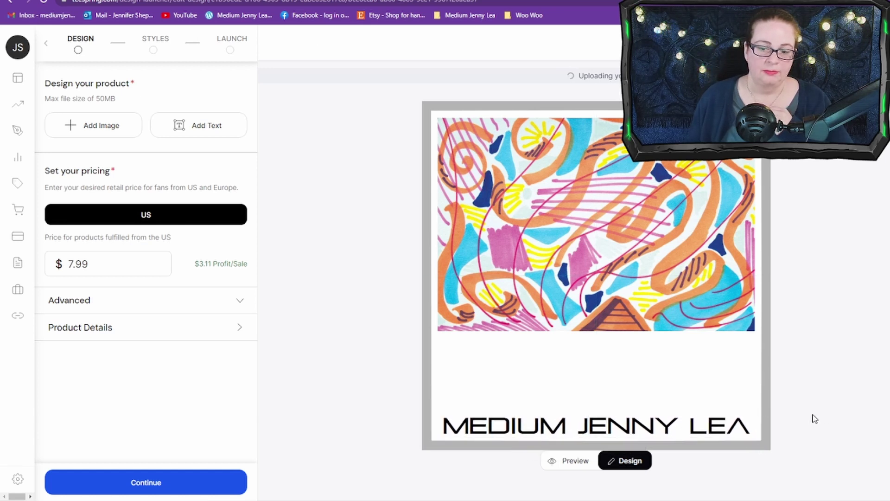
Make the shop name text on the sticker orange.
{"action": "left_click", "coordinate": [703, 427]}
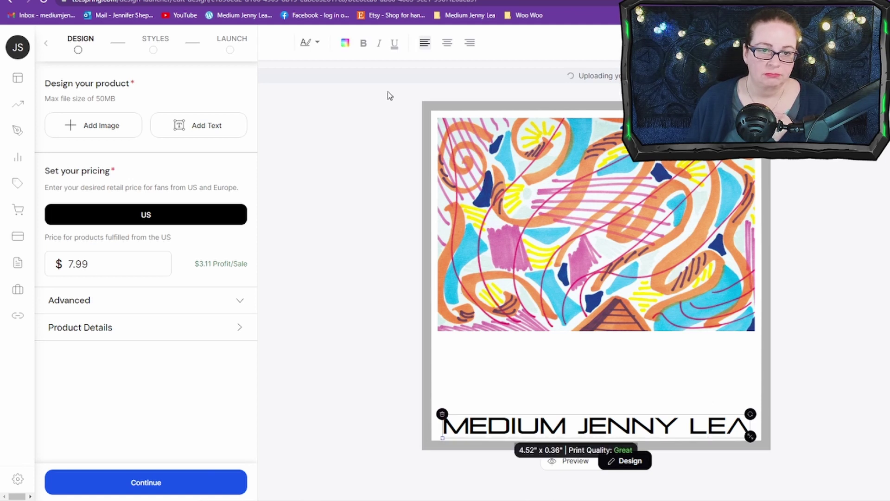
{"action": "left_click", "coordinate": [345, 43]}
{"action": "left_click", "coordinate": [369, 62]}
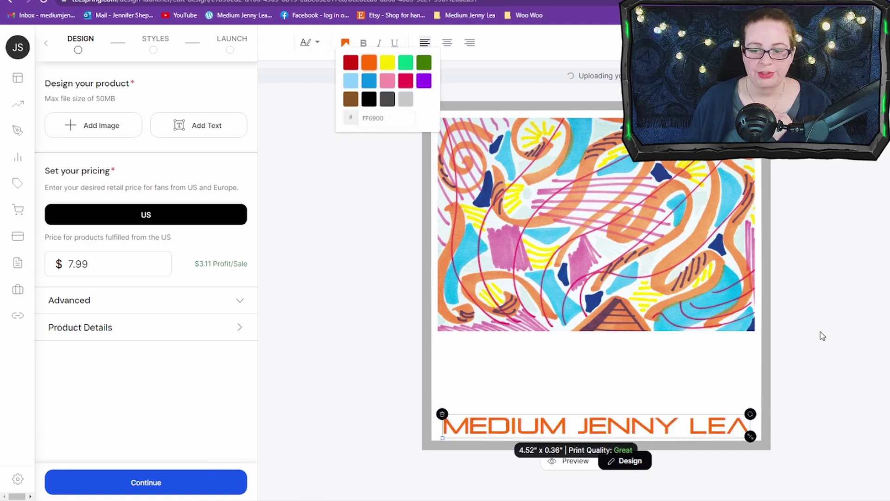
{"action": "left_click", "coordinate": [838, 412]}
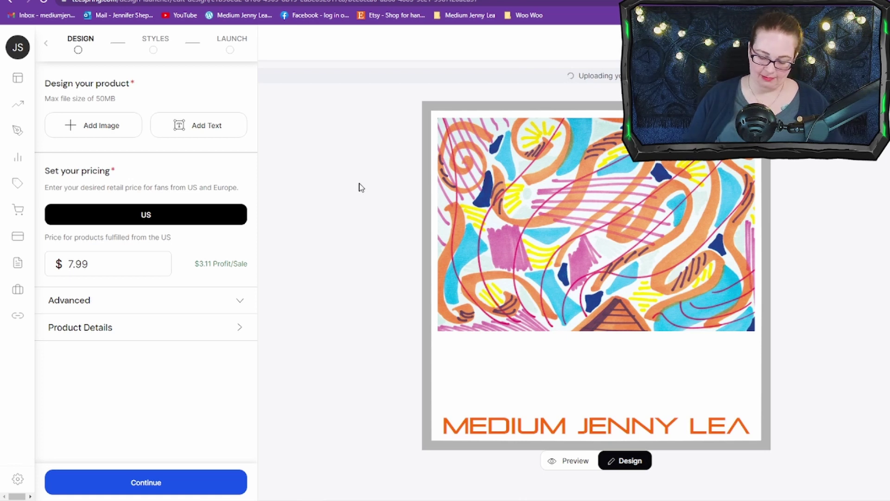
Add a text box reading 'Restructure', place it on the artwork and size it.
{"action": "left_click", "coordinate": [178, 134]}
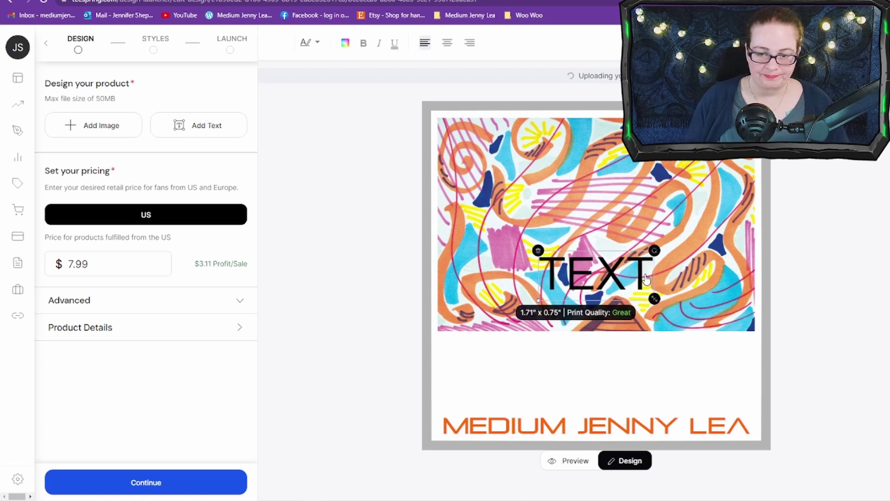
{"action": "key", "text": "BackSpace"}
{"action": "key", "text": "BackSpace"}
{"action": "key", "text": "BackSpace"}
{"action": "key", "text": "BackSpace"}
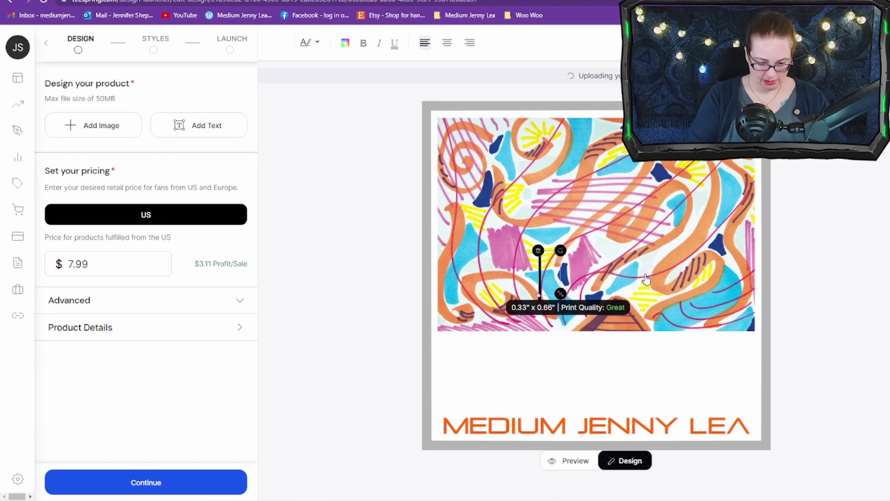
{"action": "type", "text": "Restru"}
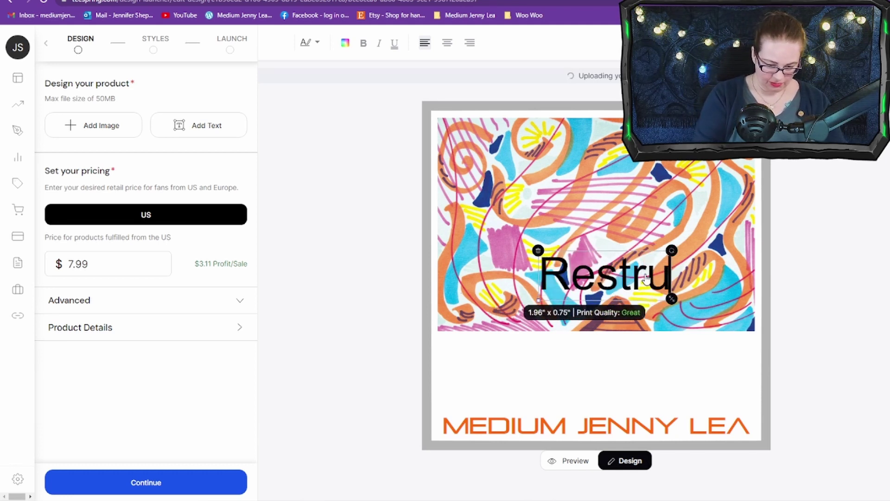
{"action": "type", "text": "cture"}
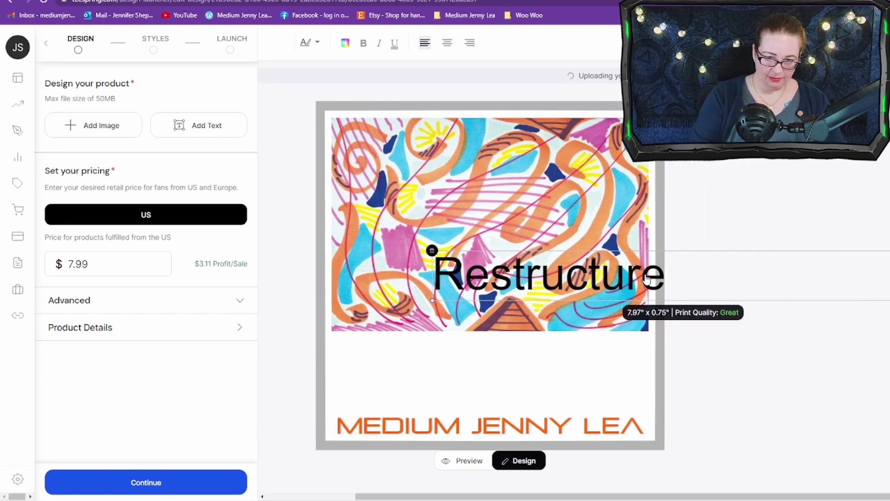
{"action": "key", "text": "BackSpace"}
{"action": "key", "text": "BackSpace"}
{"action": "key", "text": "BackSpace"}
{"action": "key", "text": "BackSpace"}
{"action": "key", "text": "BackSpace"}
{"action": "key", "text": "BackSpace"}
{"action": "key", "text": "BackSpace"}
{"action": "key", "text": "BackSpace"}
{"action": "key", "text": "BackSpace"}
{"action": "key", "text": "BackSpace"}
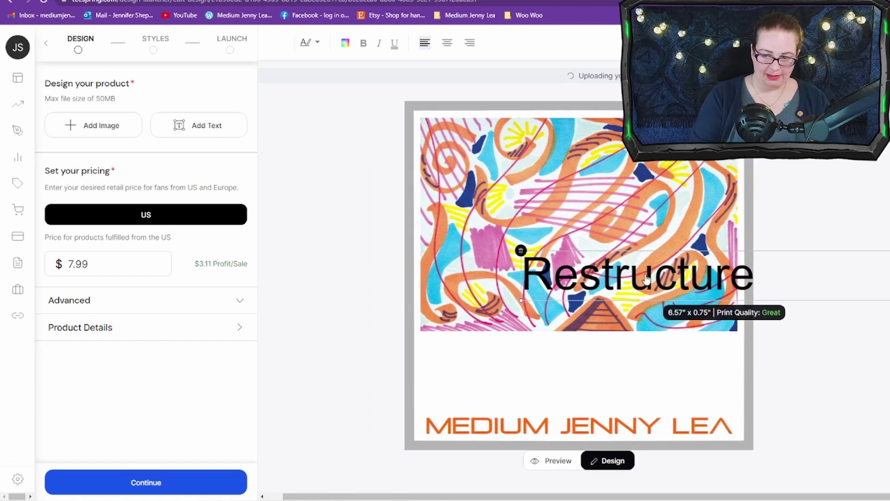
{"action": "key", "text": "BackSpace"}
{"action": "key", "text": "BackSpace"}
{"action": "key", "text": "BackSpace"}
{"action": "key", "text": "BackSpace"}
{"action": "key", "text": "BackSpace"}
{"action": "key", "text": "BackSpace"}
{"action": "key", "text": "BackSpace"}
{"action": "key", "text": "BackSpace"}
{"action": "key", "text": "BackSpace"}
{"action": "key", "text": "BackSpace"}
{"action": "key", "text": "BackSpace"}
{"action": "key", "text": "BackSpace"}
{"action": "key", "text": "BackSpace"}
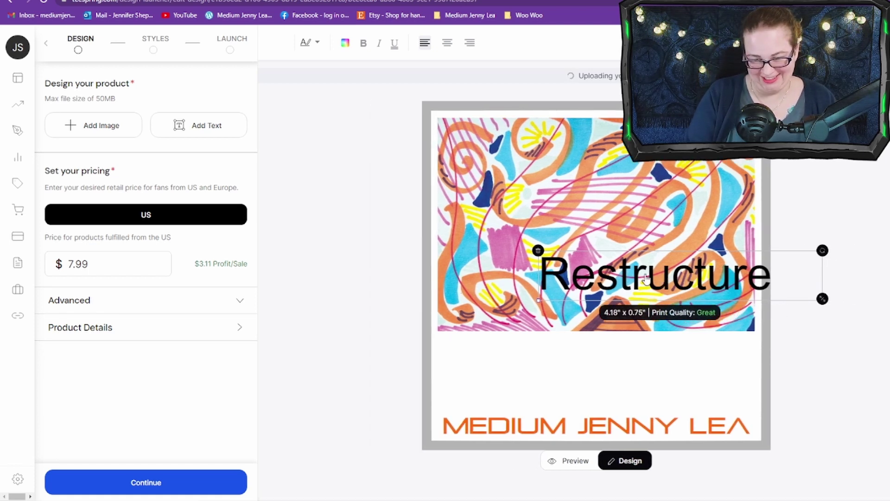
{"action": "key", "text": "BackSpace"}
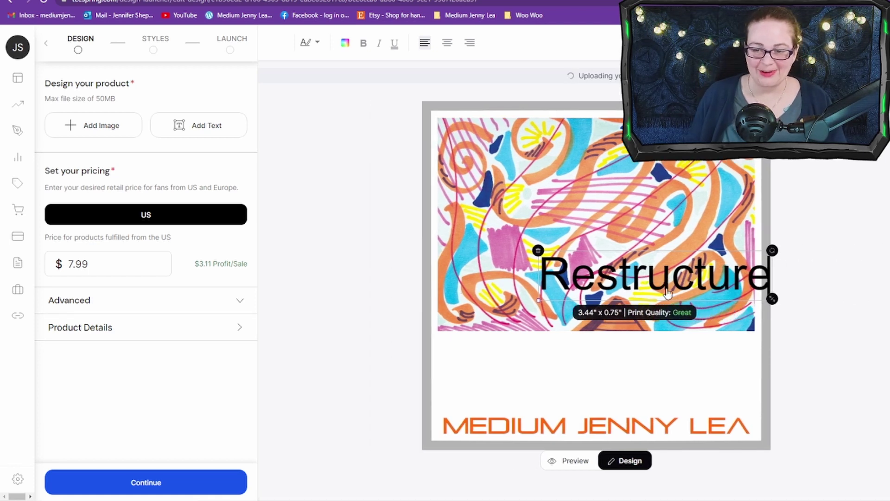
{"action": "left_click_drag", "start_coordinate": [661, 263], "coordinate": [582, 249]}
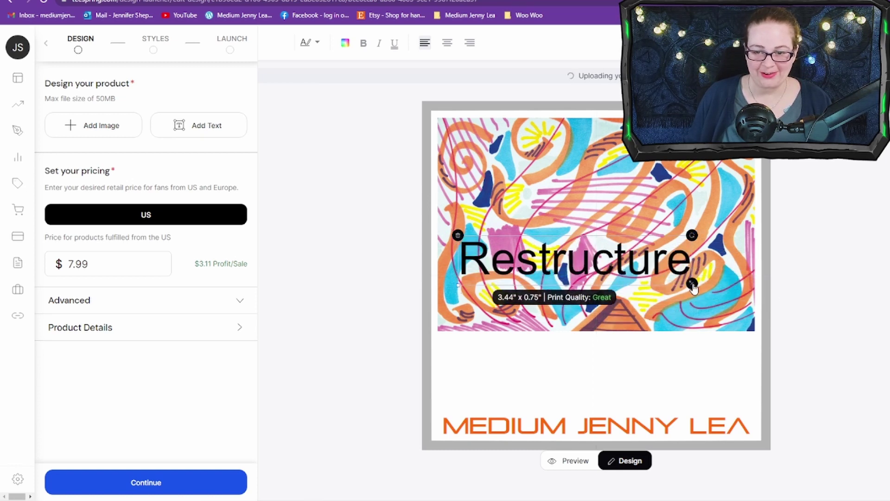
{"action": "left_click_drag", "start_coordinate": [692, 283], "coordinate": [666, 278]}
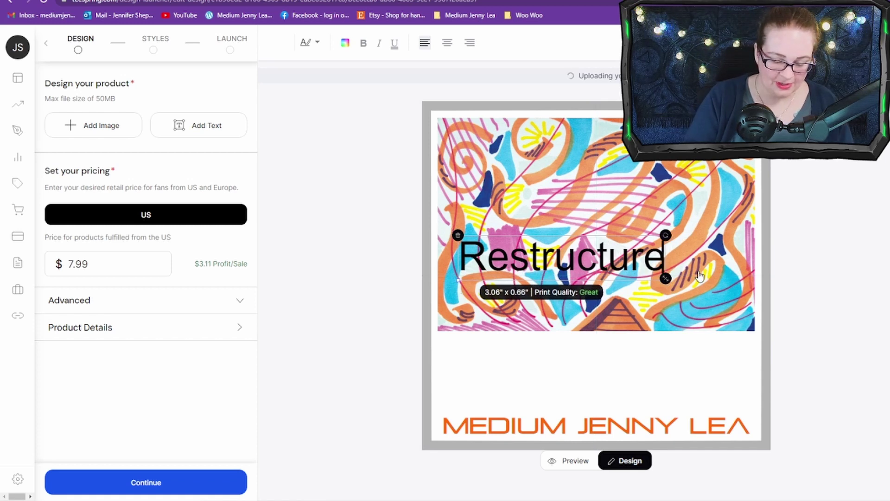
{"action": "left_click_drag", "start_coordinate": [665, 278], "coordinate": [609, 258]}
Complete the quote with 'the dark using joy and light.' and 'Find the balance.', moved above MEDIUM JENNY LEA.
{"action": "type", "text": "the "}
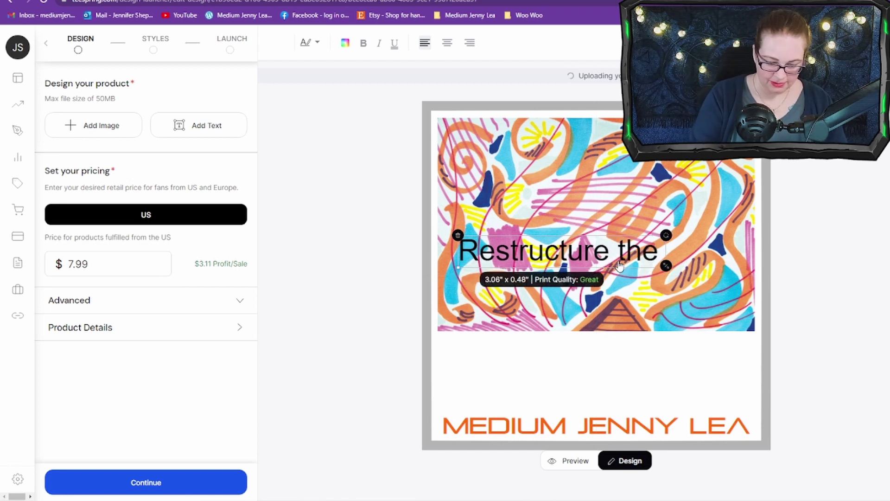
{"action": "type", "text": "dark"}
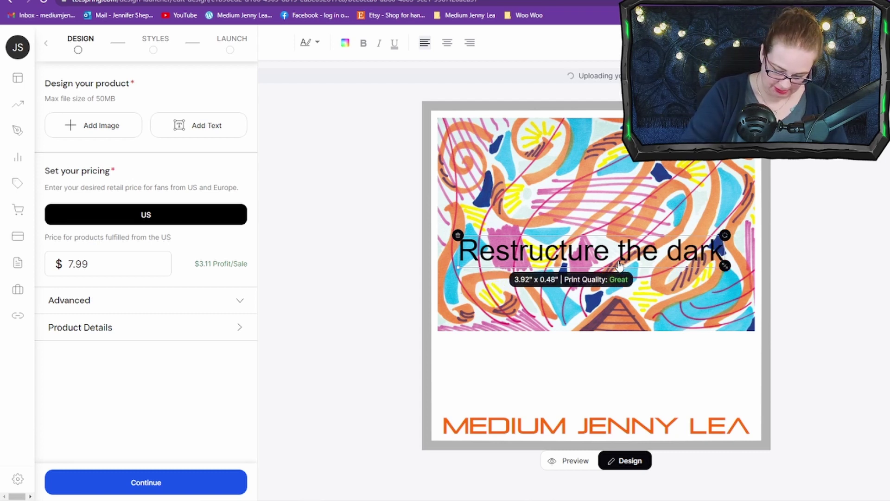
{"action": "type", "text": " u"}
{"action": "type", "text": "sin"}
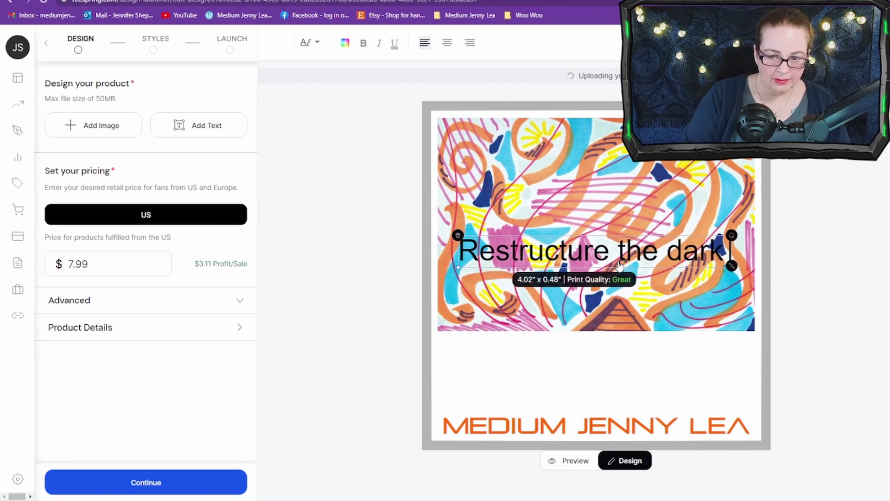
{"action": "type", "text": "g "}
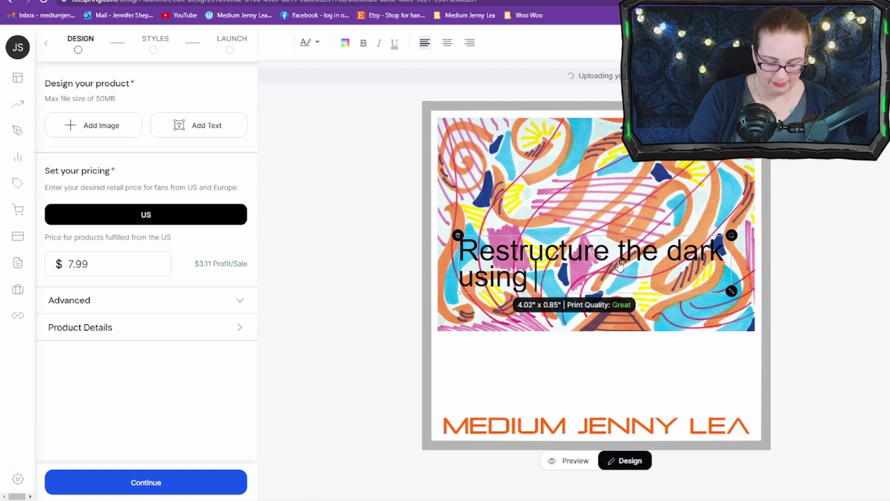
{"action": "type", "text": "j"}
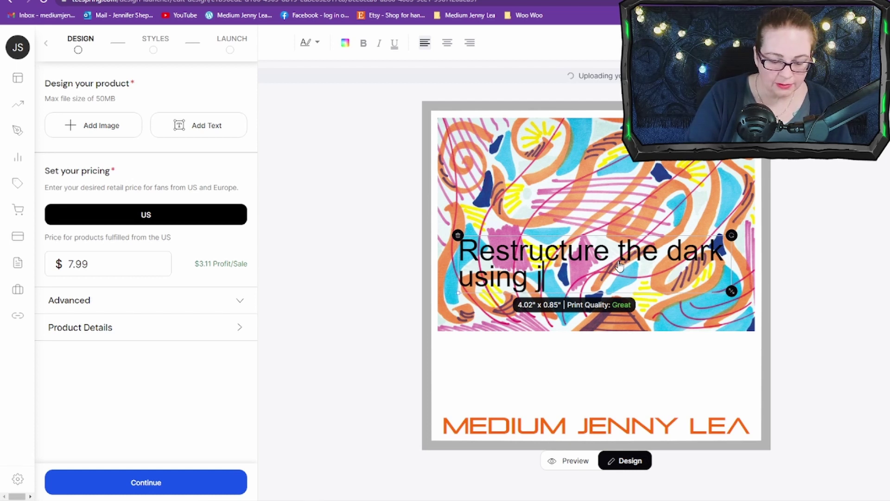
{"action": "type", "text": "oy and light"}
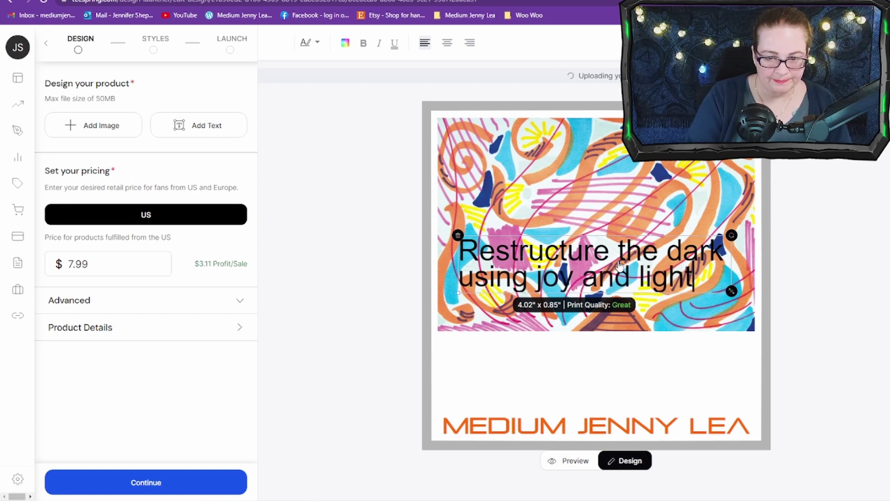
{"action": "type", "text": "."}
{"action": "key", "text": "Return"}
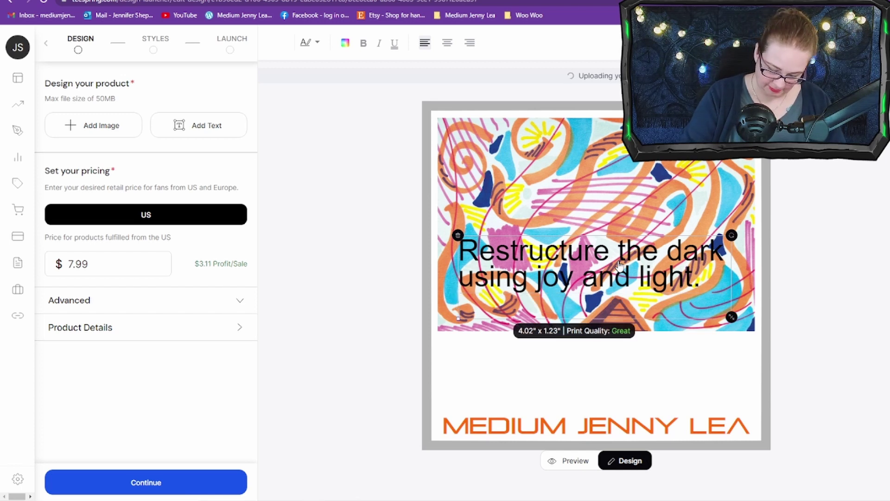
{"action": "type", "text": "Fi"}
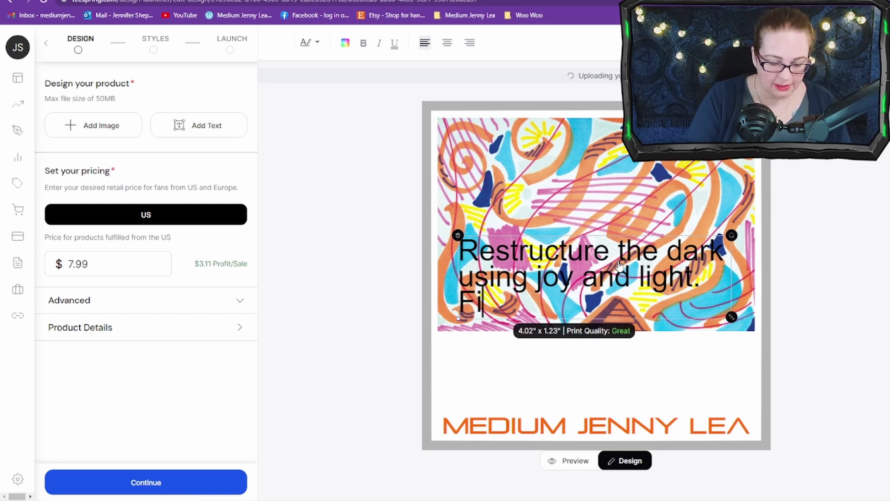
{"action": "type", "text": "nd the b"}
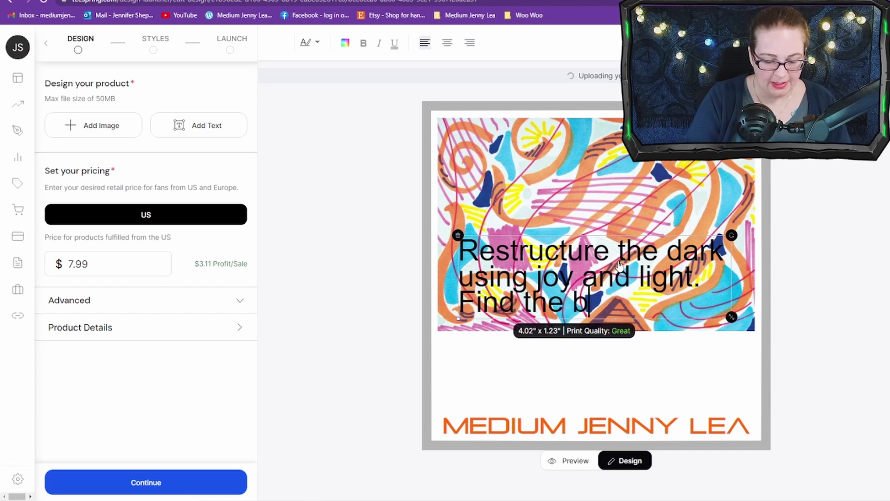
{"action": "type", "text": "alance."}
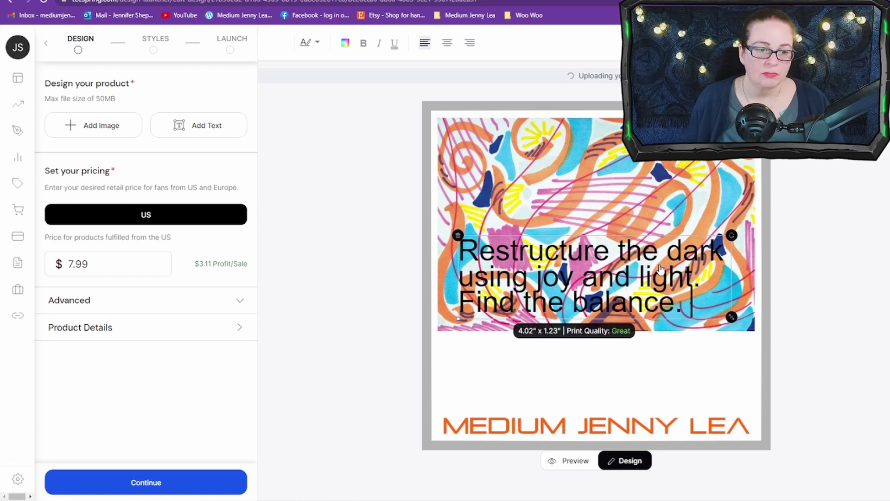
{"action": "left_click_drag", "start_coordinate": [661, 268], "coordinate": [661, 360]}
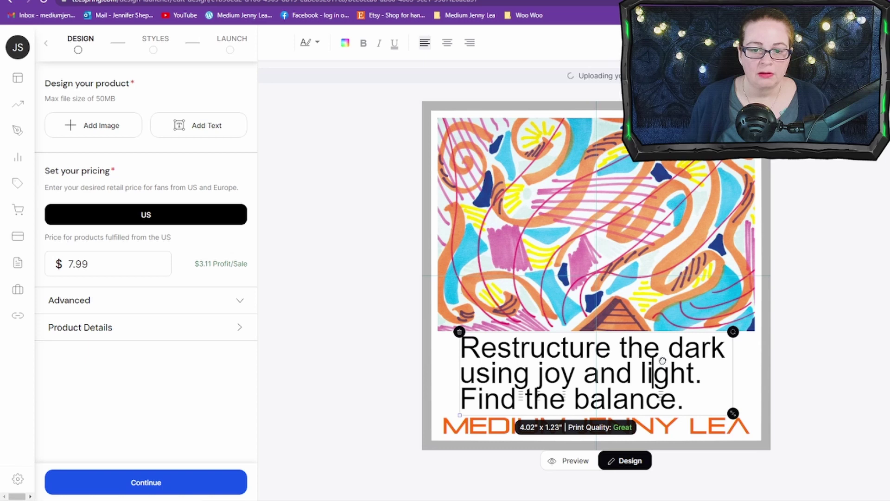
Centre-align the quote's lines and bring up the font list.
{"action": "left_click", "coordinate": [446, 42]}
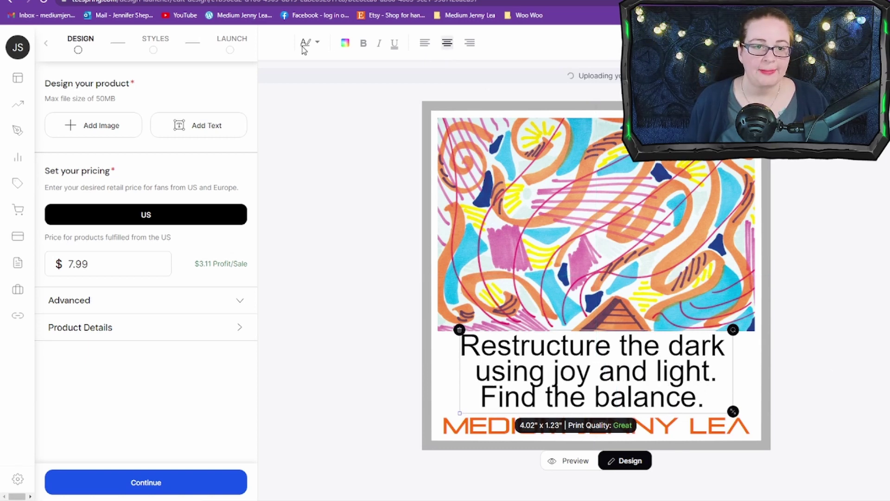
{"action": "left_click", "coordinate": [317, 43]}
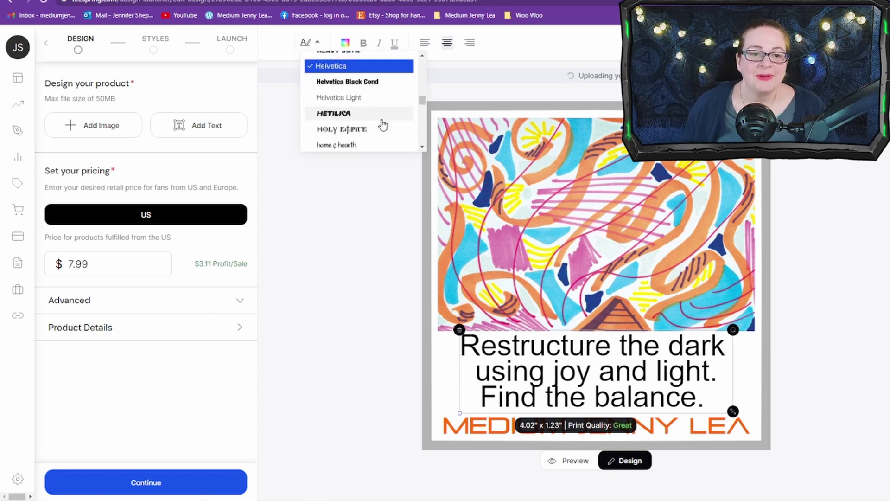
Try bubble-outline, Lauren Script, League Gothic, Letter Sweater and Linden Hill fonts on the quote.
{"action": "scroll", "coordinate": [377, 109], "scroll_direction": "up", "scroll_amount": 5}
{"action": "scroll", "coordinate": [376, 105], "scroll_direction": "up", "scroll_amount": 6}
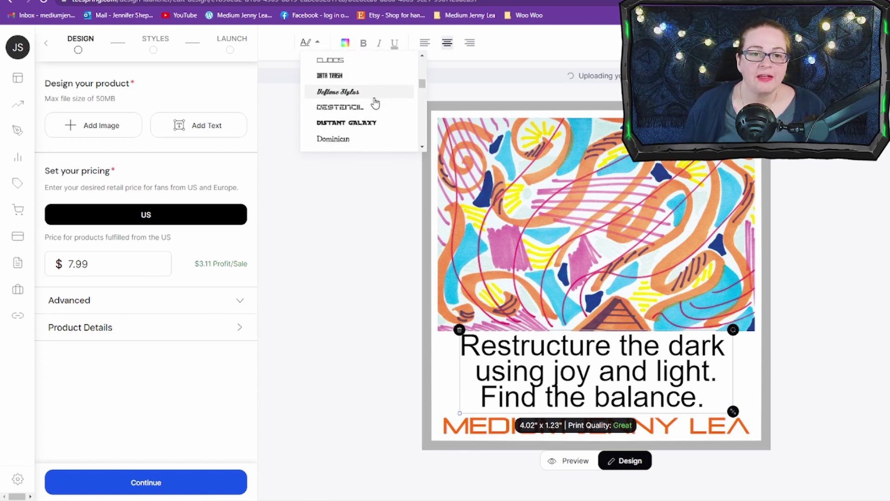
{"action": "scroll", "coordinate": [376, 103], "scroll_direction": "up", "scroll_amount": 2}
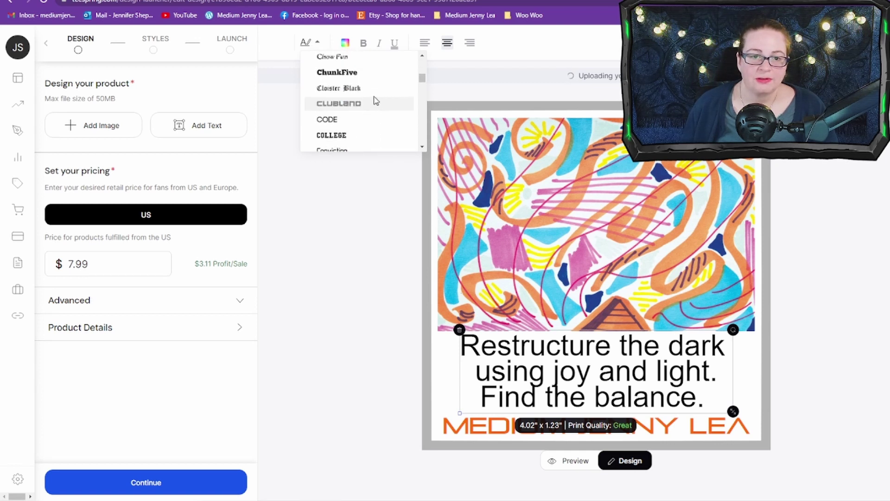
{"action": "scroll", "coordinate": [375, 102], "scroll_direction": "down", "scroll_amount": 7}
{"action": "scroll", "coordinate": [375, 101], "scroll_direction": "down", "scroll_amount": 1}
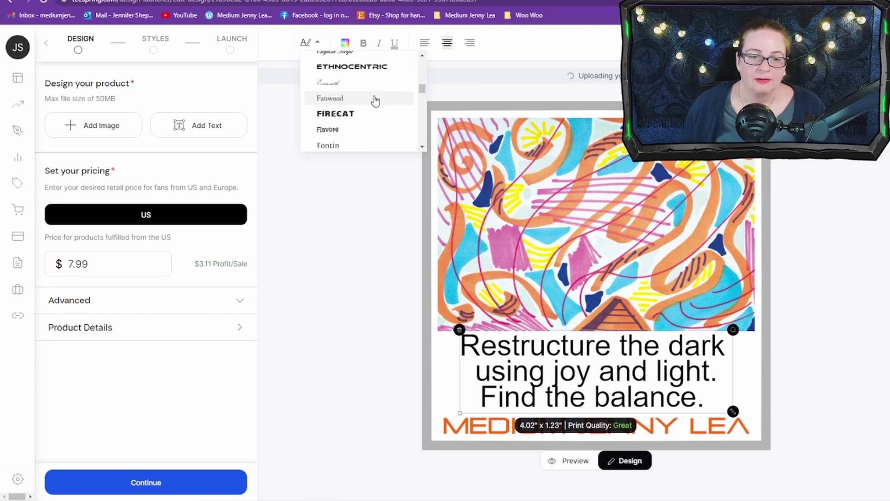
{"action": "scroll", "coordinate": [376, 101], "scroll_direction": "down", "scroll_amount": 5}
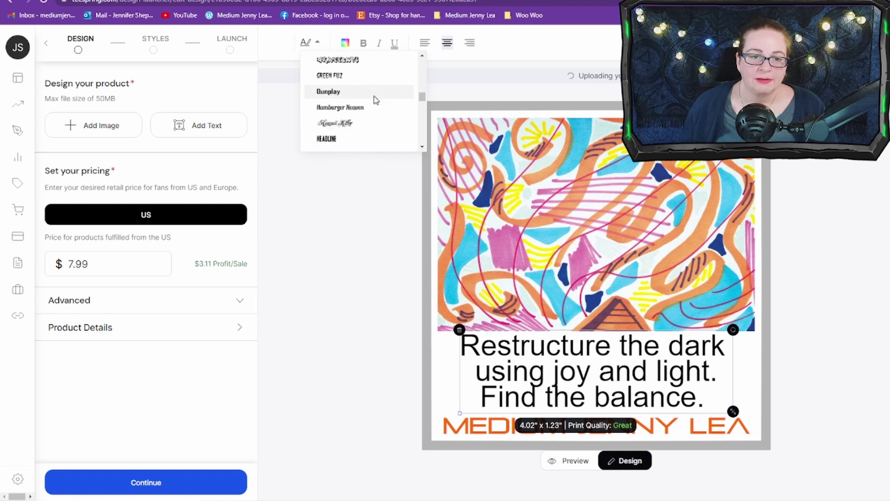
{"action": "scroll", "coordinate": [376, 100], "scroll_direction": "down", "scroll_amount": 1}
{"action": "scroll", "coordinate": [375, 101], "scroll_direction": "down", "scroll_amount": 2}
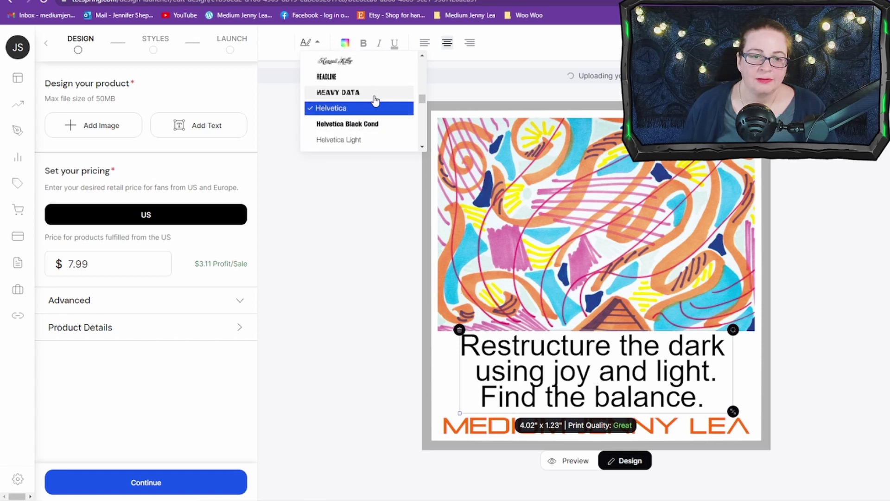
{"action": "scroll", "coordinate": [375, 100], "scroll_direction": "down", "scroll_amount": 6}
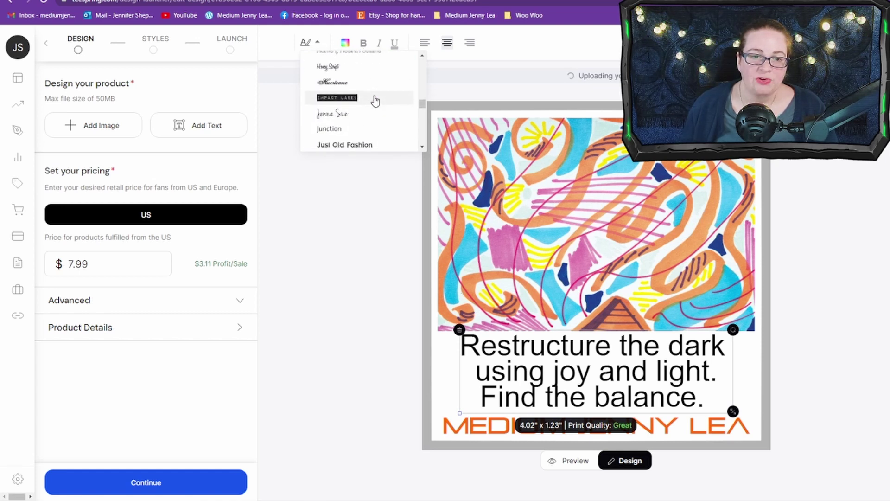
{"action": "scroll", "coordinate": [375, 100], "scroll_direction": "down", "scroll_amount": 2}
{"action": "left_click", "coordinate": [376, 98]}
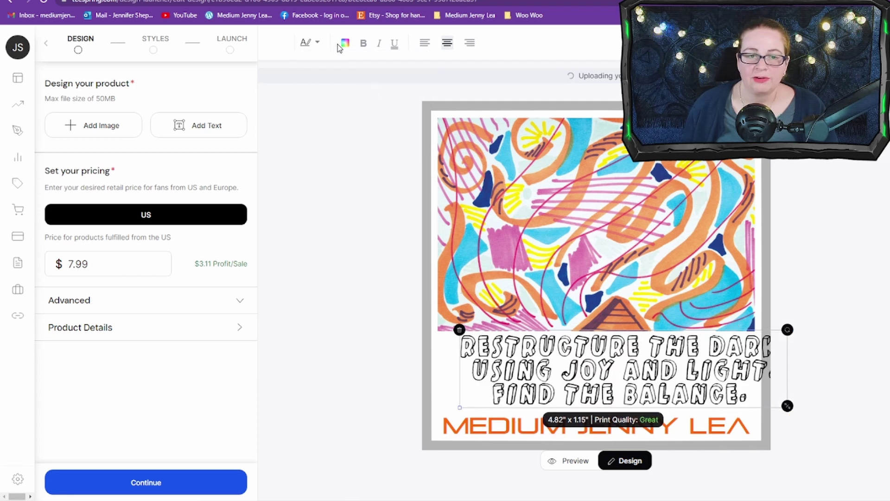
{"action": "left_click", "coordinate": [317, 46]}
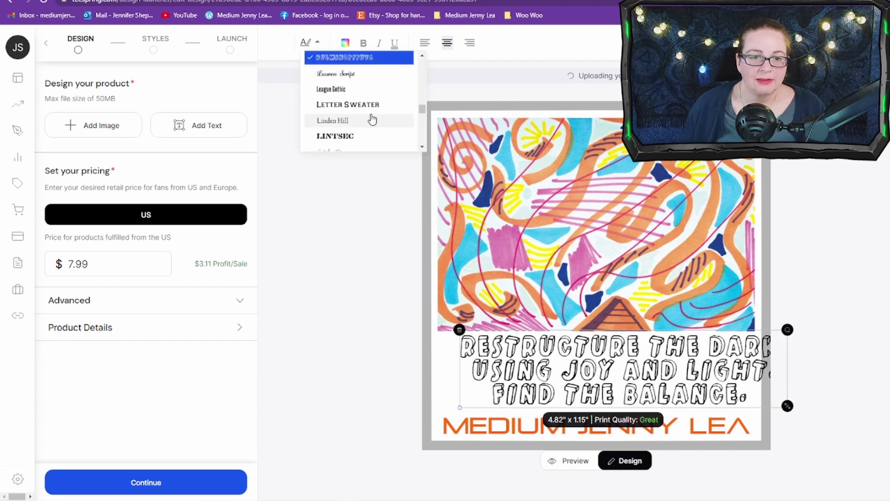
{"action": "left_click", "coordinate": [354, 77]}
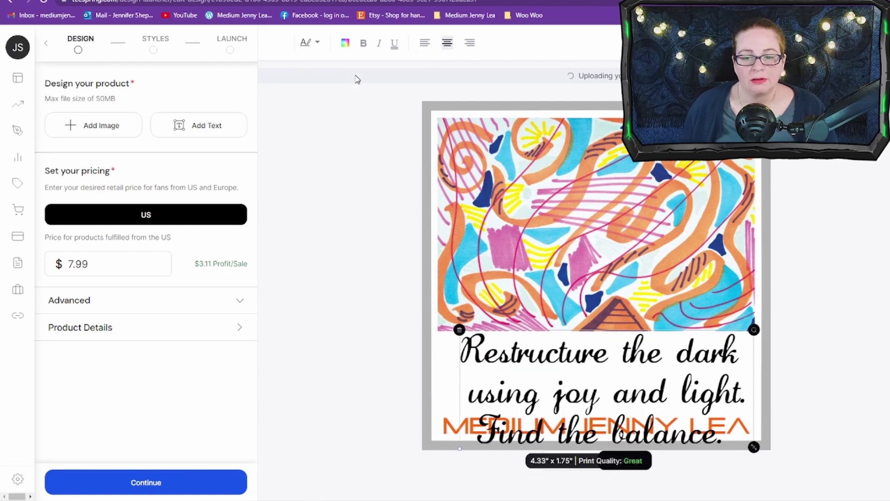
{"action": "left_click", "coordinate": [319, 45]}
{"action": "left_click", "coordinate": [338, 73]}
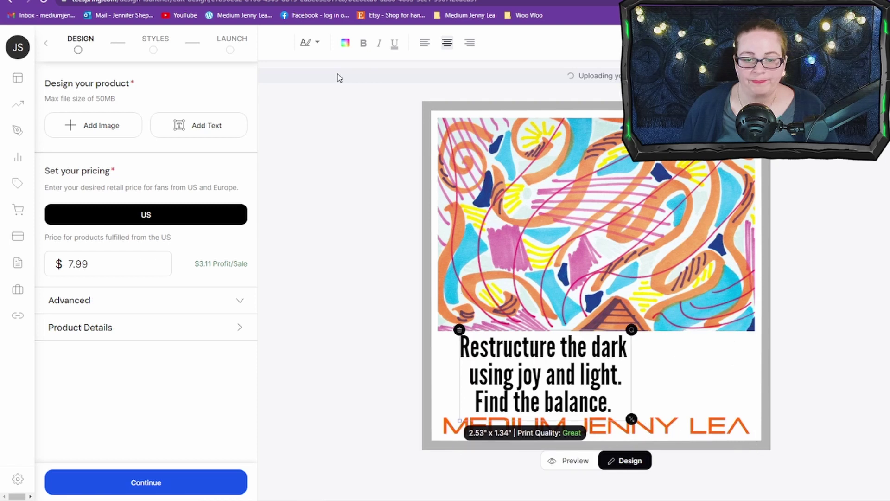
{"action": "left_click", "coordinate": [320, 46]}
{"action": "left_click", "coordinate": [338, 73]}
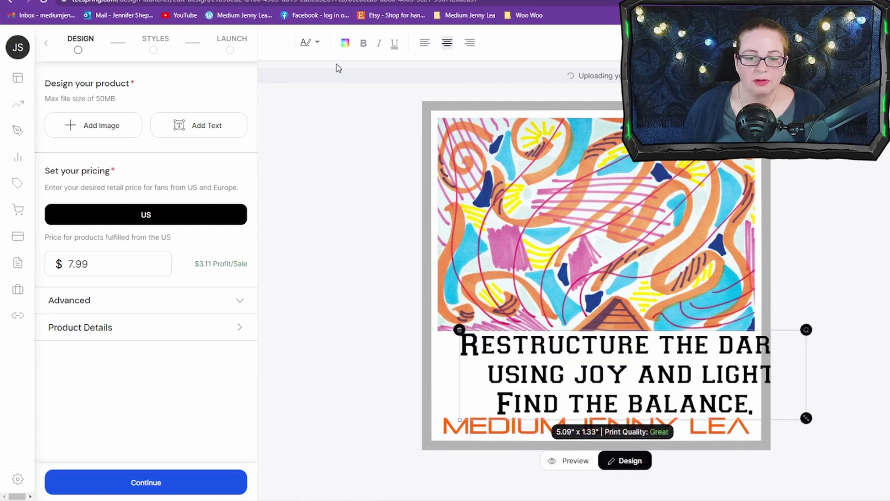
{"action": "left_click", "coordinate": [322, 45]}
{"action": "left_click", "coordinate": [325, 73]}
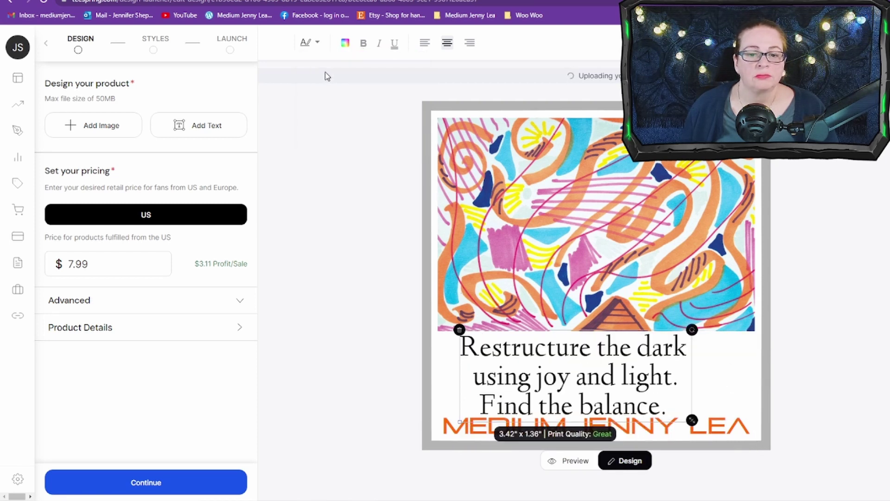
Try stencil, Lobster, script, handwritten and marker fonts, then settle on a plain serif for the quote.
{"action": "left_click", "coordinate": [320, 45]}
{"action": "left_click", "coordinate": [352, 82]}
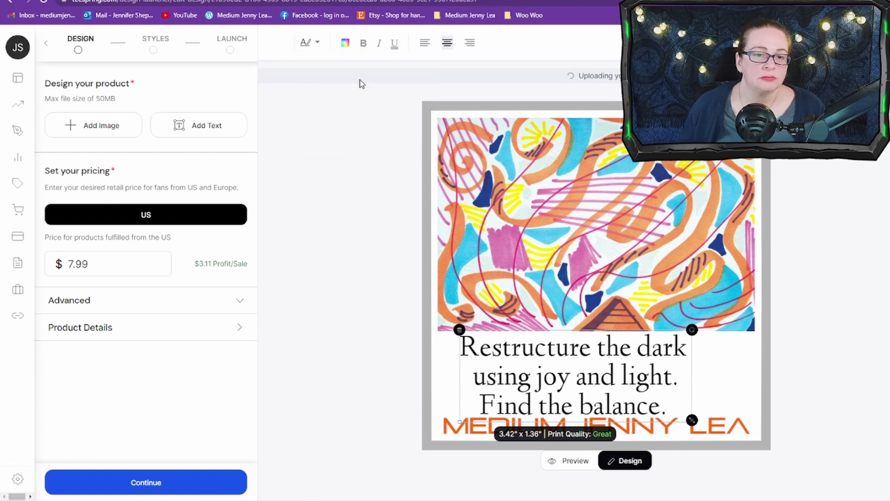
{"action": "left_click", "coordinate": [316, 46]}
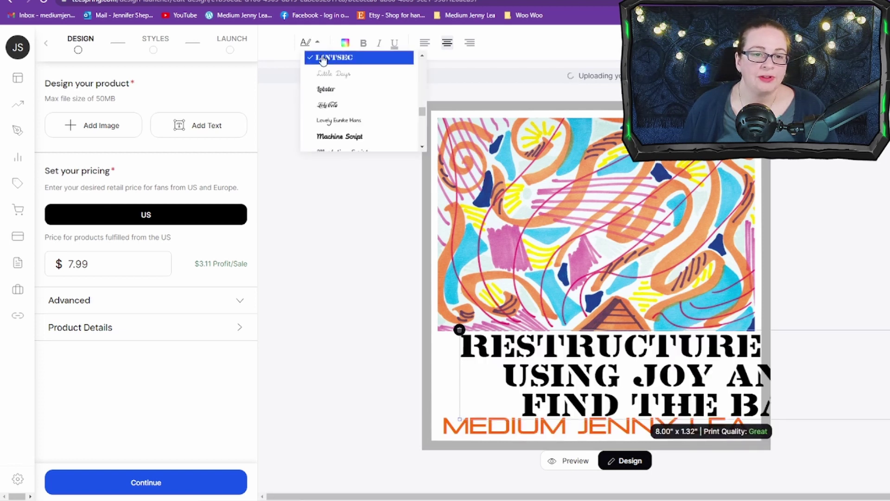
{"action": "left_click", "coordinate": [354, 79]}
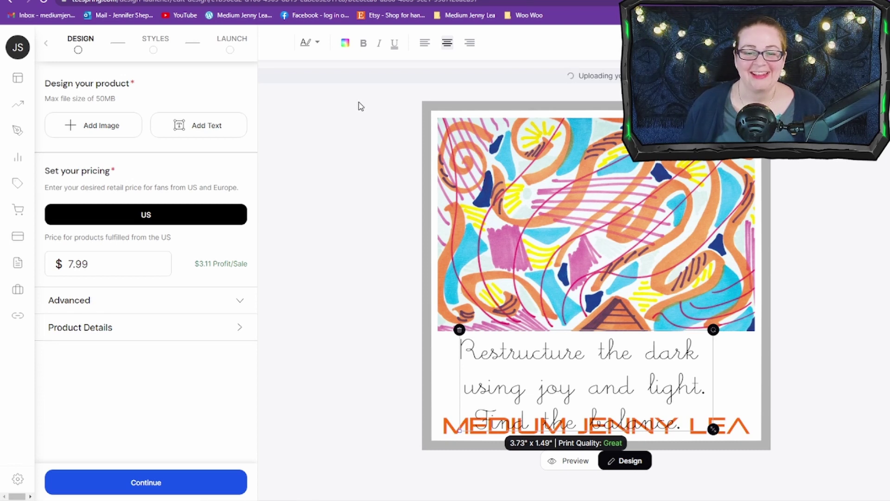
{"action": "left_click", "coordinate": [318, 43]}
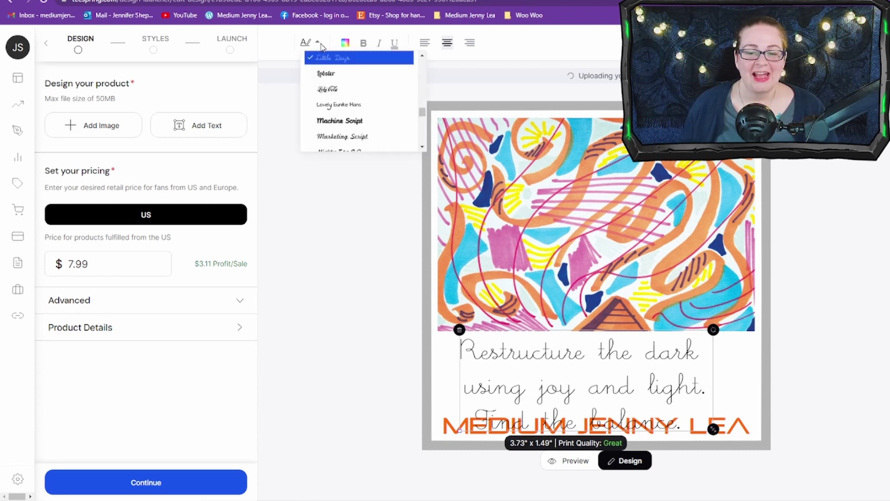
{"action": "left_click", "coordinate": [326, 73]}
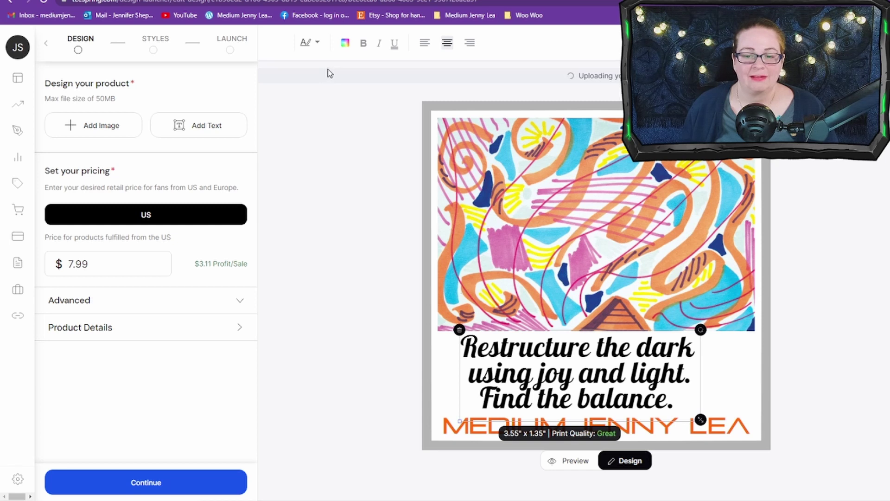
{"action": "left_click", "coordinate": [317, 43]}
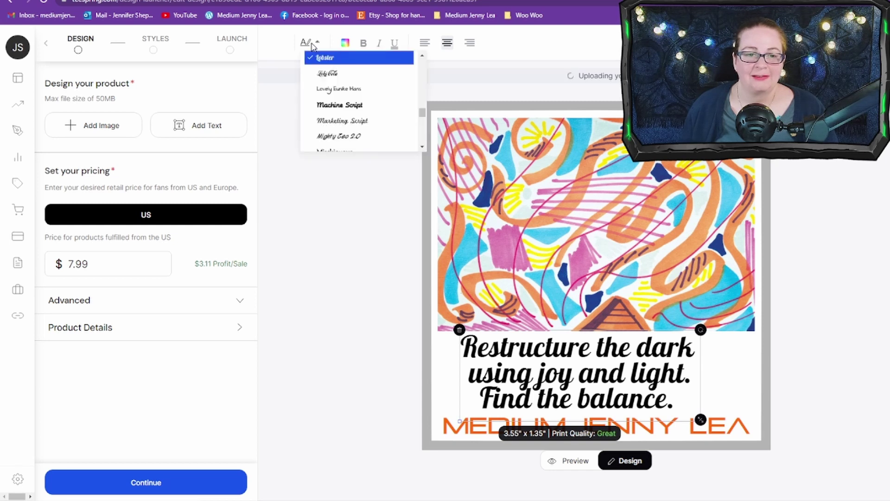
{"action": "left_click", "coordinate": [328, 74]}
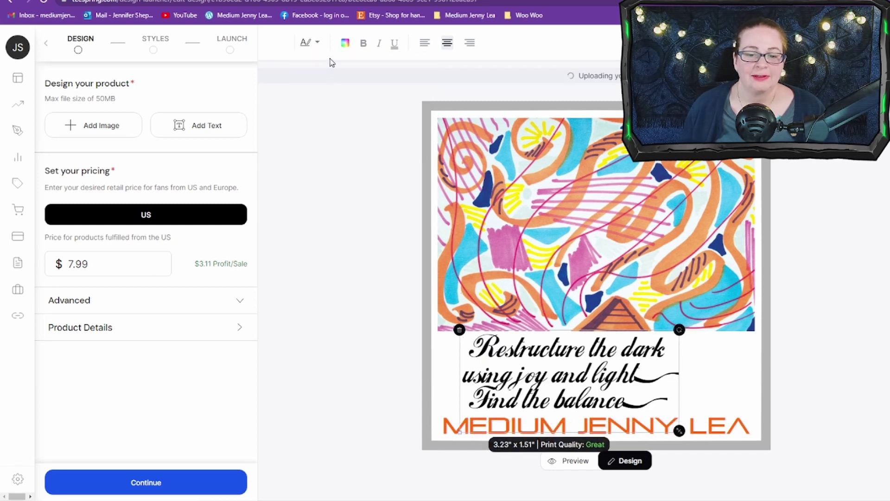
{"action": "left_click", "coordinate": [317, 44]}
{"action": "left_click", "coordinate": [333, 74]}
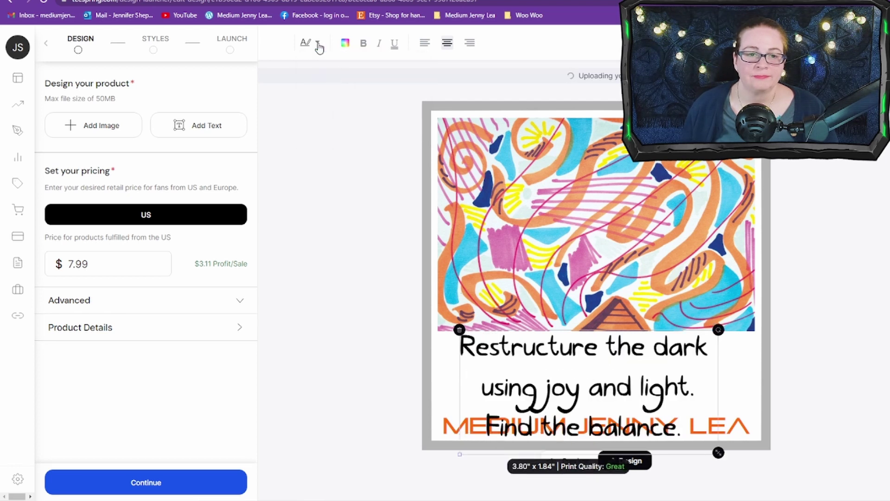
{"action": "left_click", "coordinate": [318, 43]}
{"action": "left_click", "coordinate": [328, 75]}
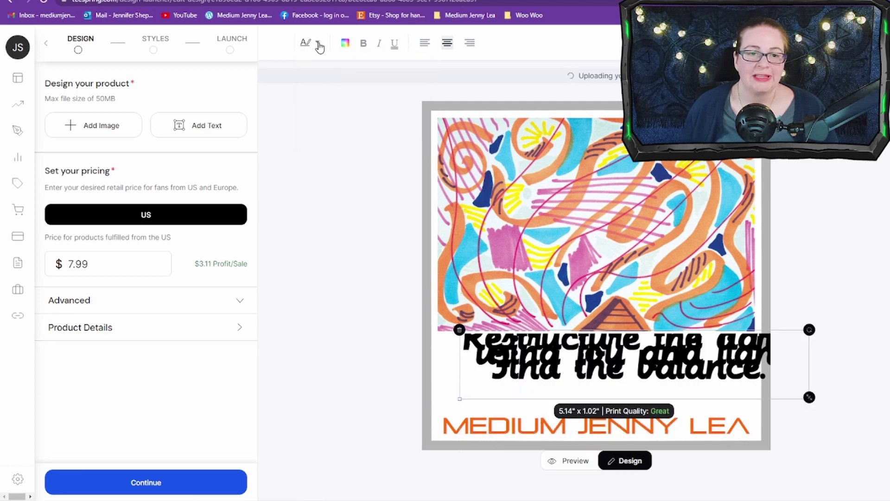
{"action": "left_click", "coordinate": [319, 46]}
{"action": "left_click", "coordinate": [338, 76]}
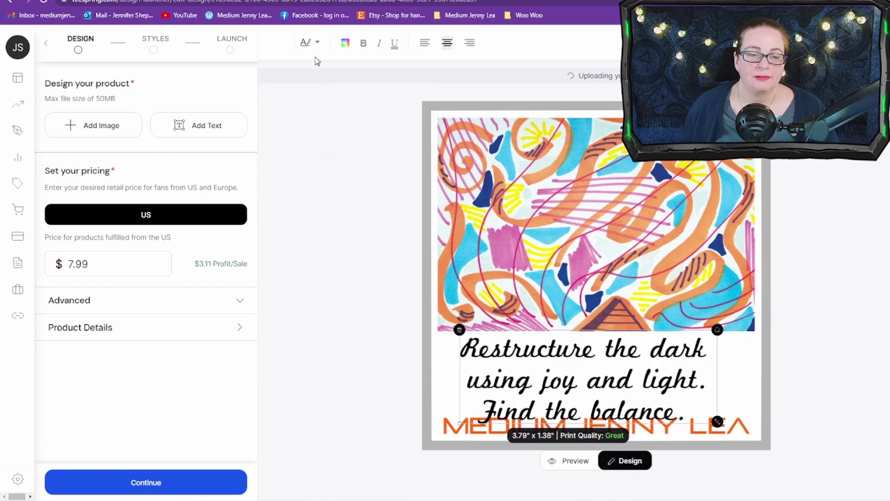
{"action": "left_click", "coordinate": [315, 45]}
{"action": "left_click", "coordinate": [344, 74]}
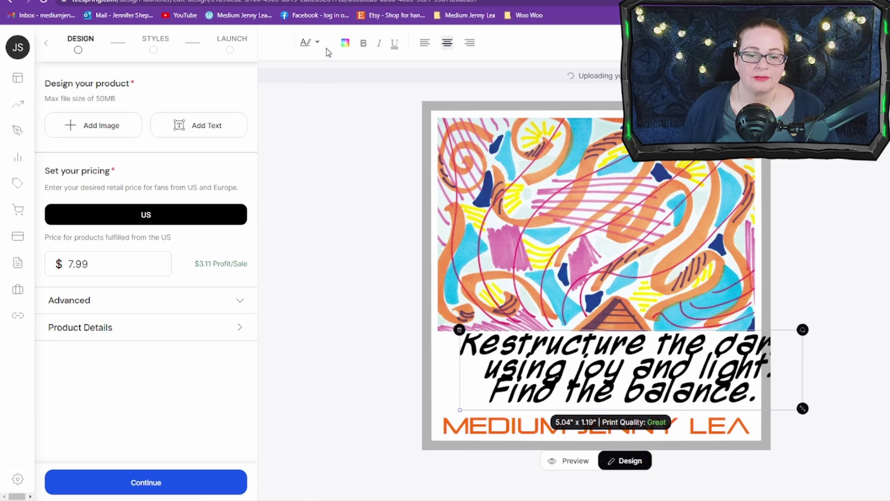
{"action": "left_click", "coordinate": [316, 47]}
{"action": "left_click", "coordinate": [327, 76]}
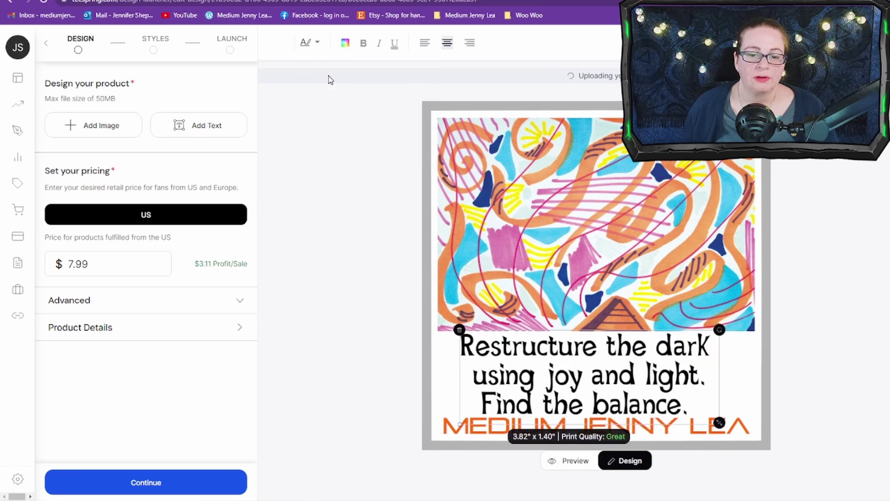
{"action": "left_click", "coordinate": [317, 45]}
{"action": "left_click", "coordinate": [328, 76]}
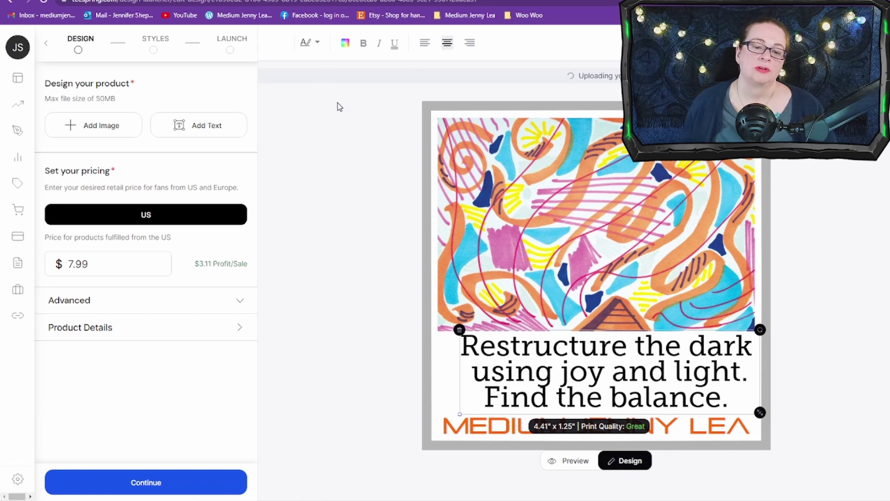
Centre the quote and colour it blue (#0692E3) after trying light blue, orange and black.
{"action": "mouse_move", "coordinate": [683, 369]}
{"action": "left_mouse_down"}
{"action": "mouse_move", "coordinate": [657, 369]}
{"action": "mouse_move", "coordinate": [668, 367]}
{"action": "left_mouse_up"}
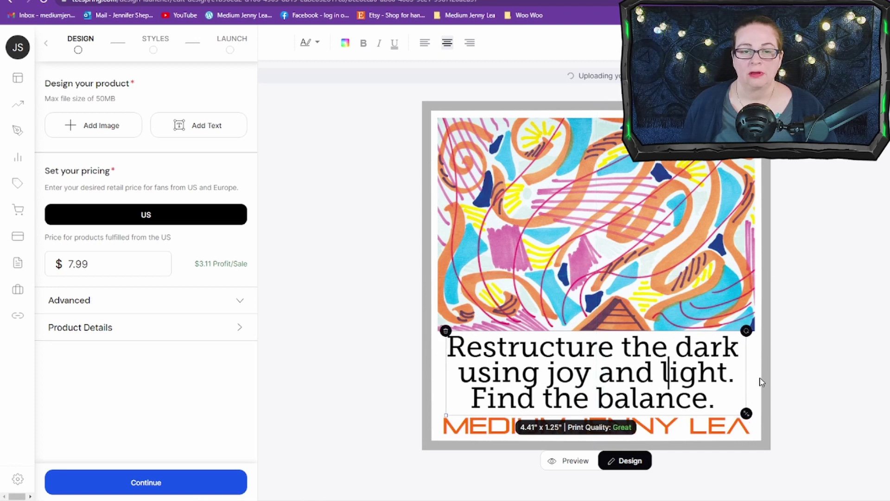
{"action": "left_click", "coordinate": [344, 43]}
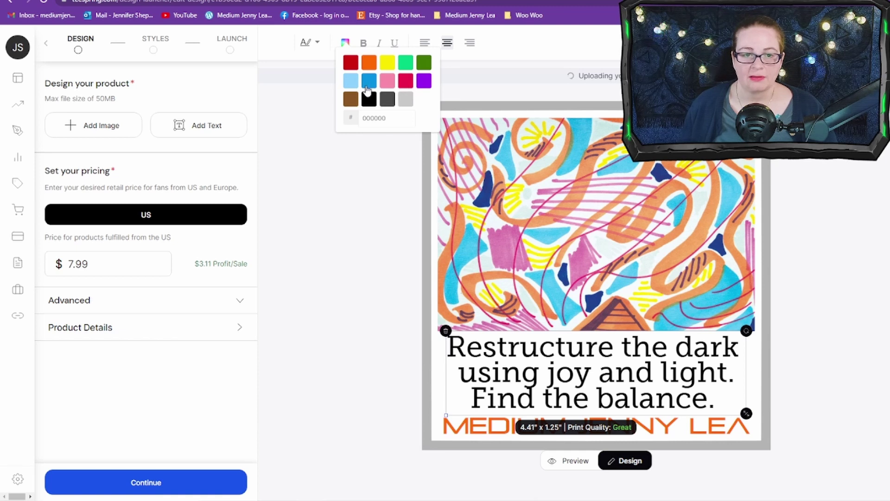
{"action": "left_click", "coordinate": [355, 87]}
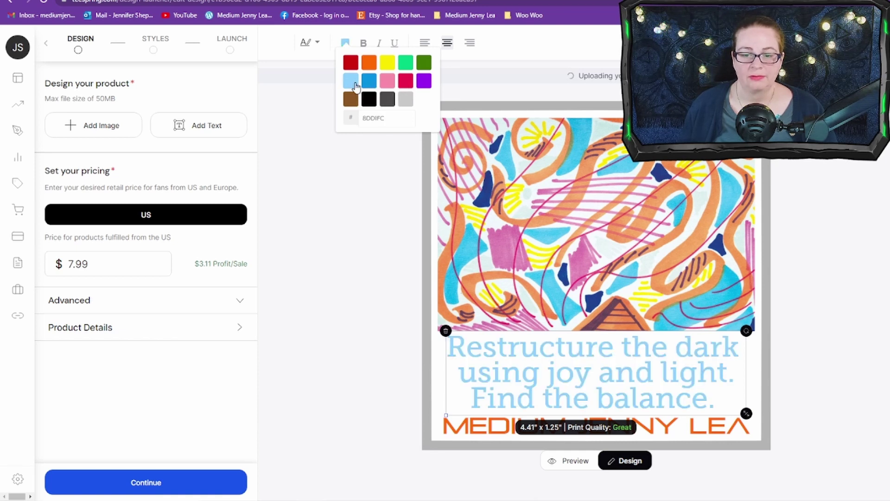
{"action": "left_click", "coordinate": [370, 68]}
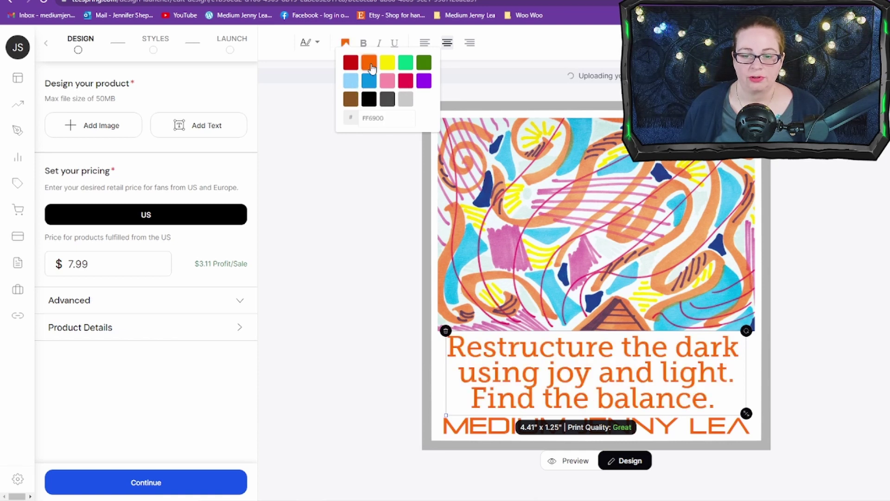
{"action": "left_click", "coordinate": [370, 100]}
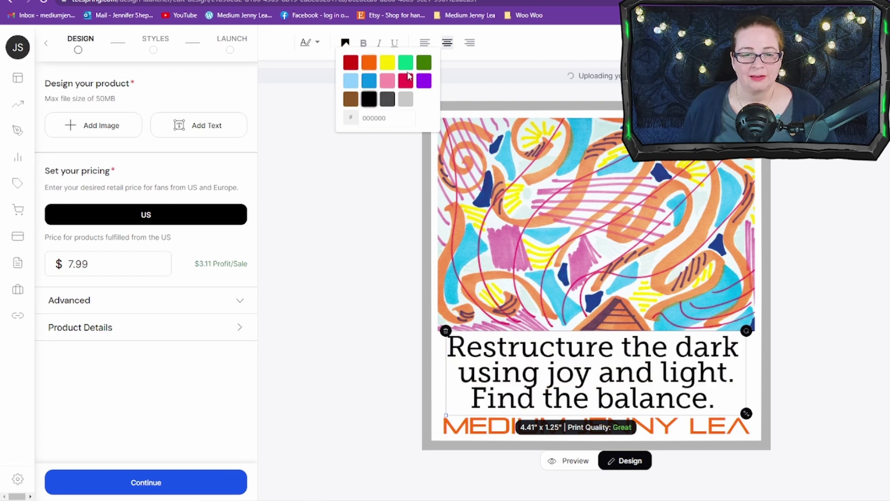
{"action": "left_click", "coordinate": [370, 82]}
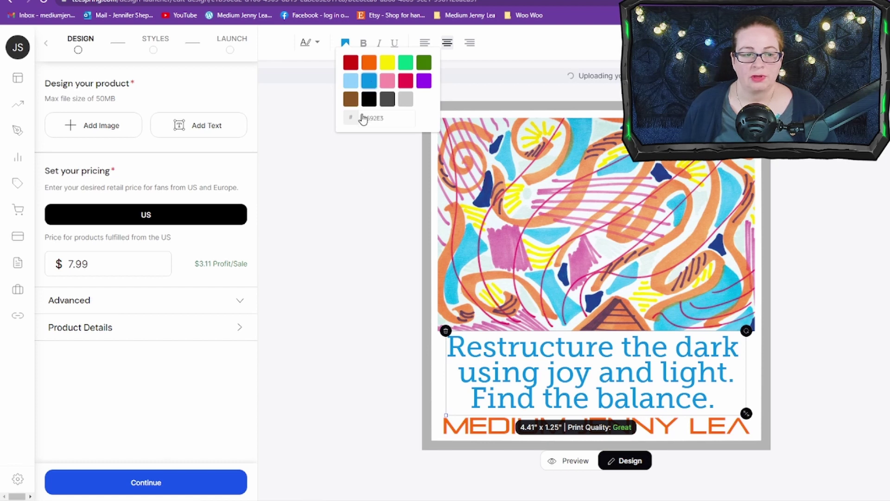
{"action": "left_click", "coordinate": [358, 215]}
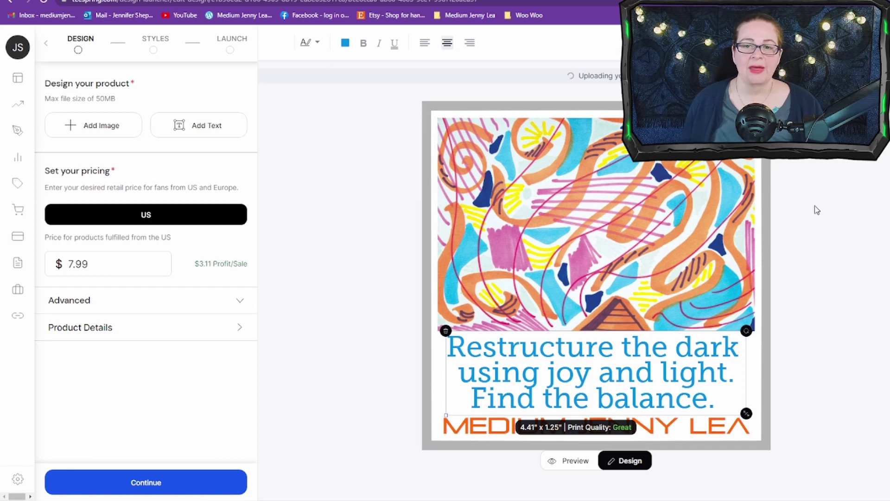
{"action": "left_click", "coordinate": [839, 228]}
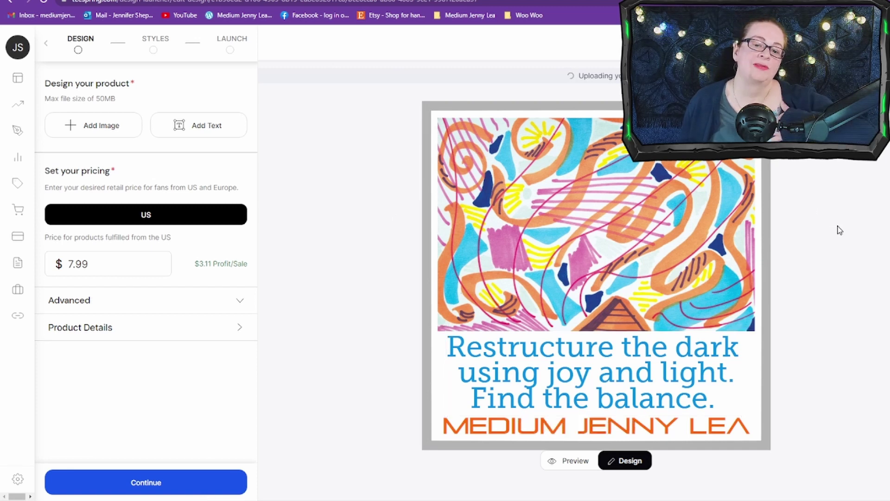
{"action": "left_click", "coordinate": [650, 369]}
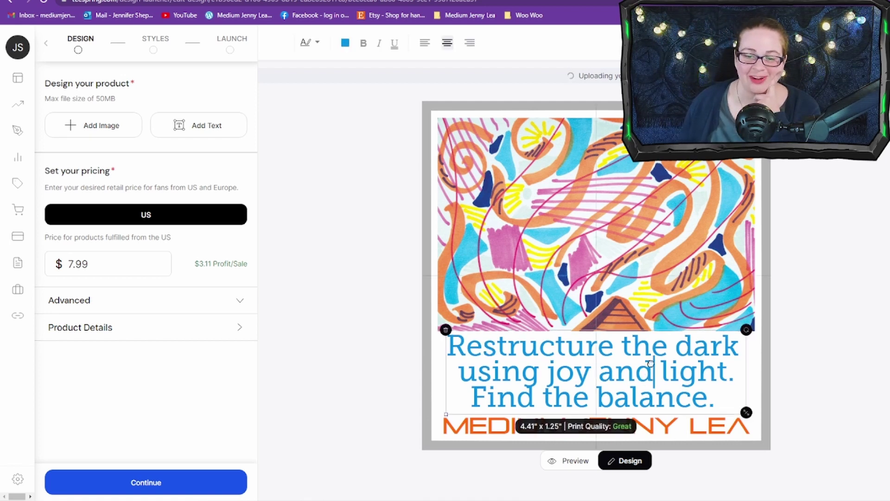
{"action": "left_click_drag", "start_coordinate": [651, 363], "coordinate": [797, 218]}
{"action": "left_click", "coordinate": [533, 183]}
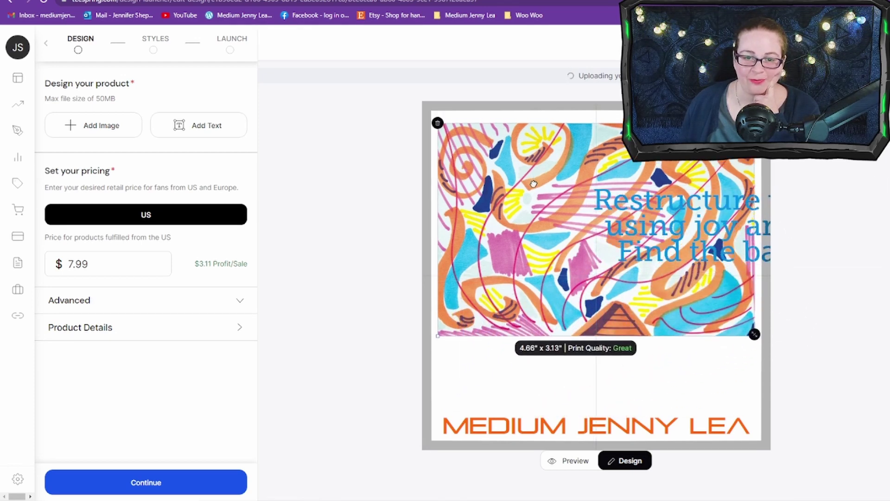
{"action": "left_click_drag", "start_coordinate": [533, 184], "coordinate": [535, 249]}
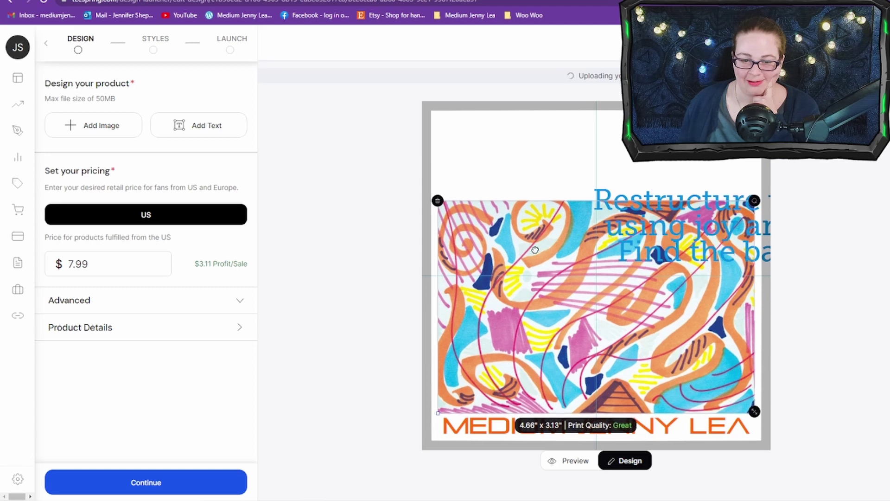
{"action": "left_click", "coordinate": [671, 407]}
{"action": "left_click_drag", "start_coordinate": [671, 408], "coordinate": [671, 118]}
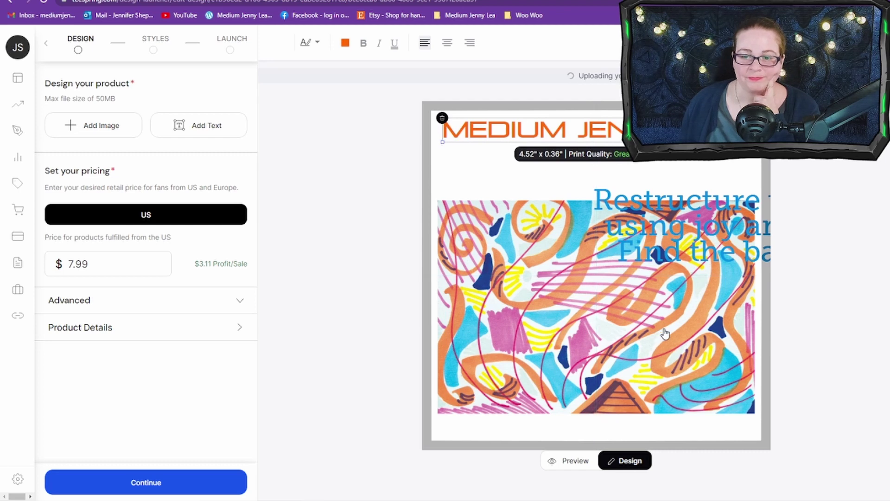
{"action": "left_click_drag", "start_coordinate": [661, 338], "coordinate": [661, 282]}
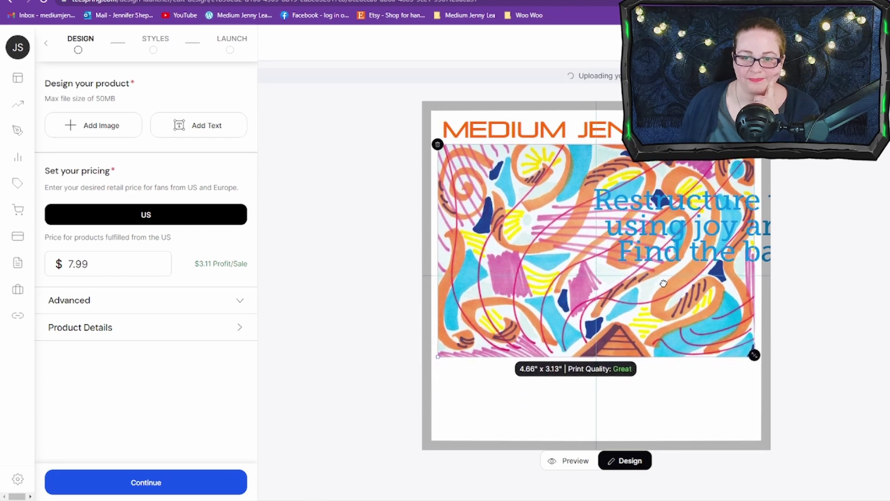
Place the quote below the artwork and enlarge it to fill the space.
{"action": "left_click_drag", "start_coordinate": [749, 267], "coordinate": [619, 407]}
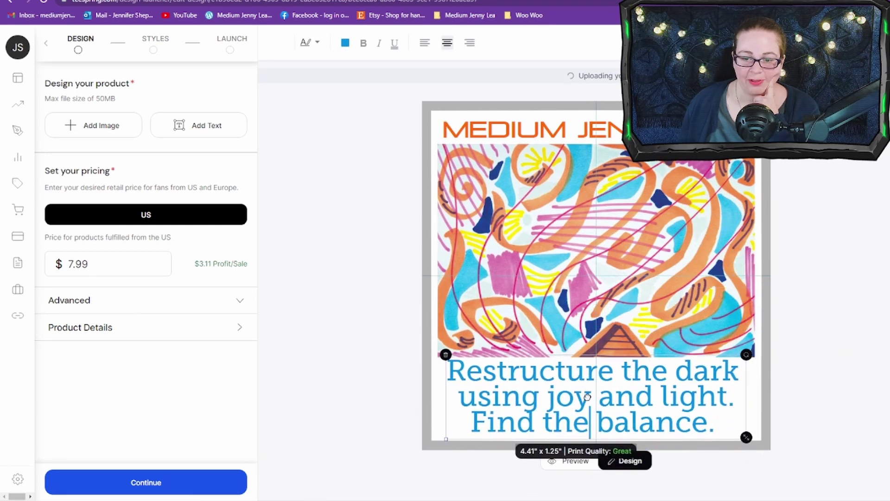
{"action": "left_click_drag", "start_coordinate": [749, 438], "coordinate": [709, 428]}
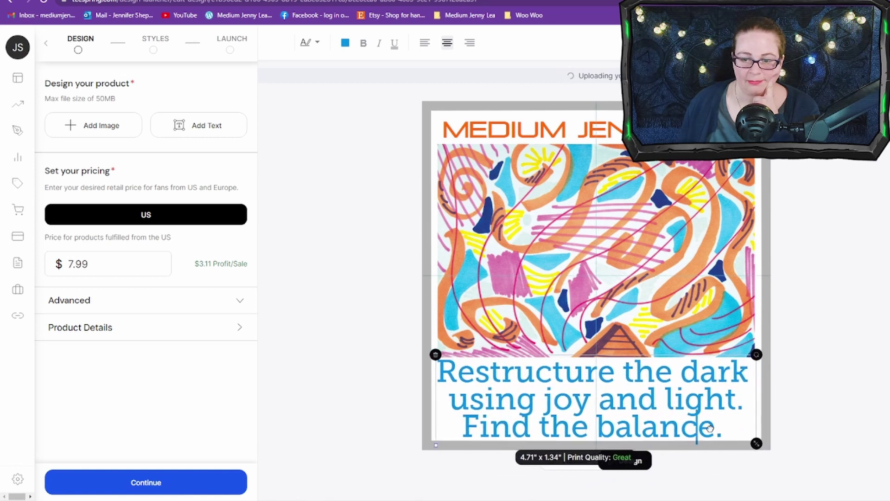
{"action": "left_click", "coordinate": [847, 371]}
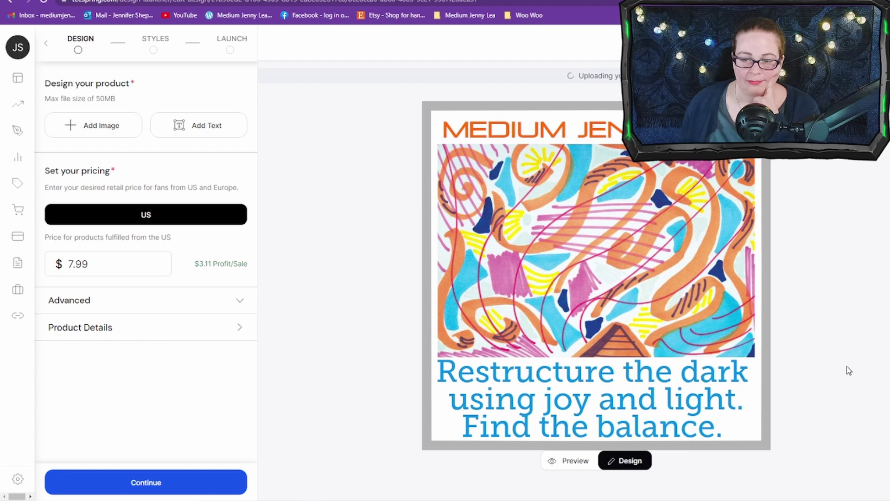
{"action": "left_click", "coordinate": [713, 387]}
{"action": "left_click", "coordinate": [714, 384]}
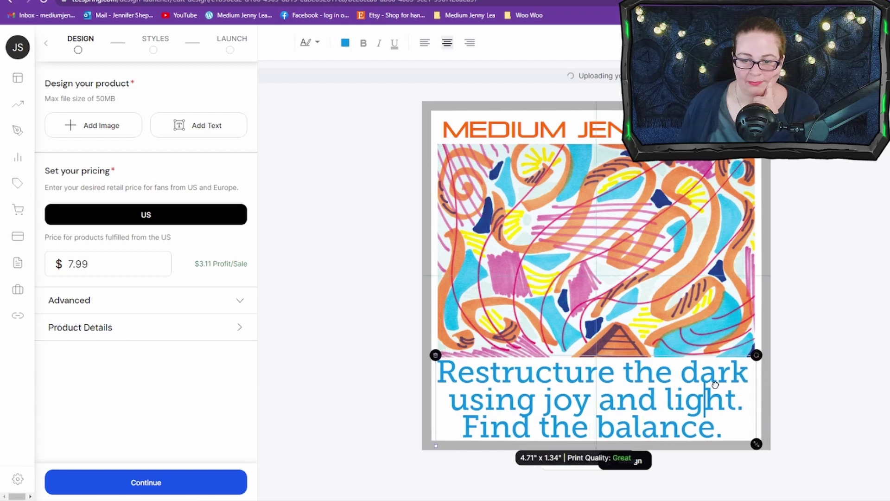
{"action": "left_click", "coordinate": [840, 395]}
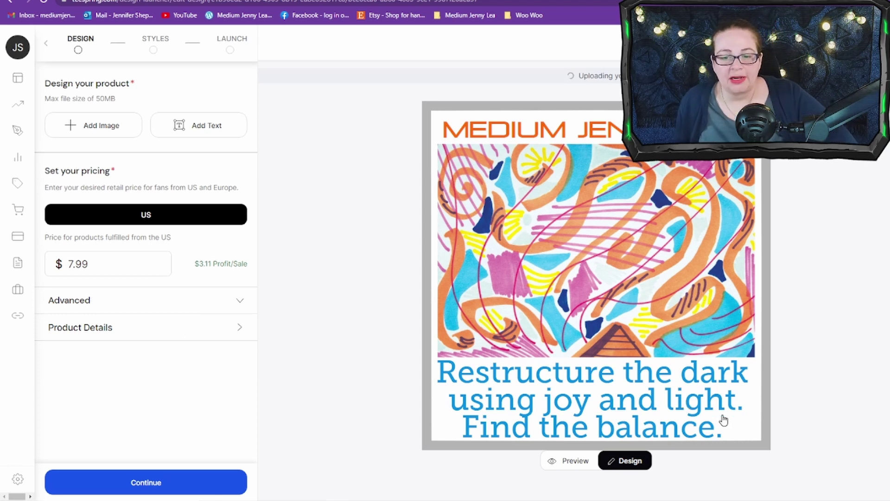
Try neon and Neuropol fonts on the quote and narrow its box so lines reflow.
{"action": "left_click", "coordinate": [700, 401]}
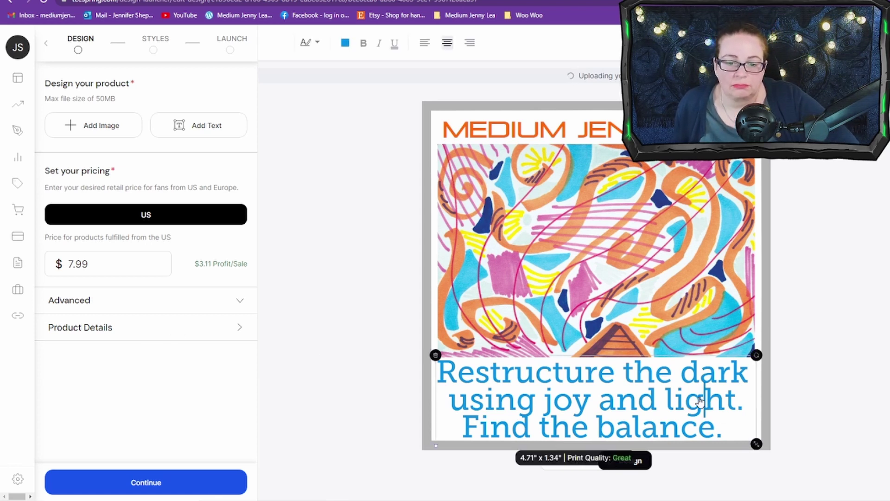
{"action": "left_click", "coordinate": [318, 44]}
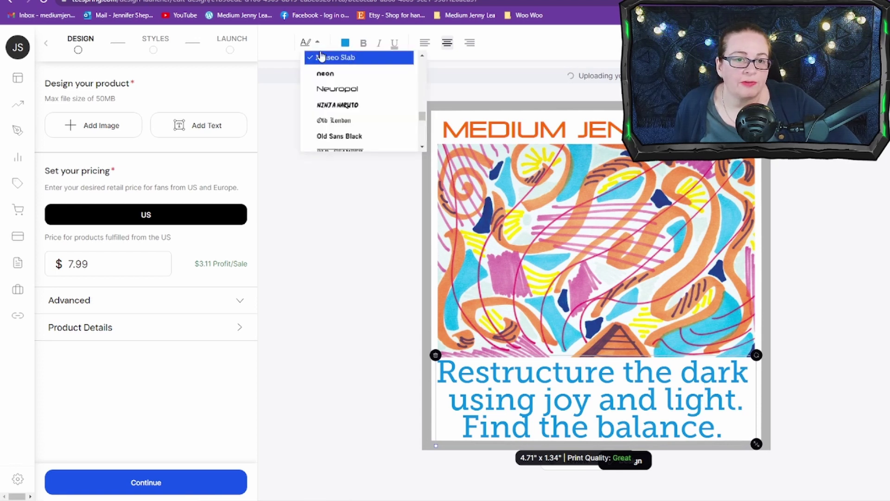
{"action": "left_click", "coordinate": [328, 73]}
{"action": "left_click", "coordinate": [306, 44]}
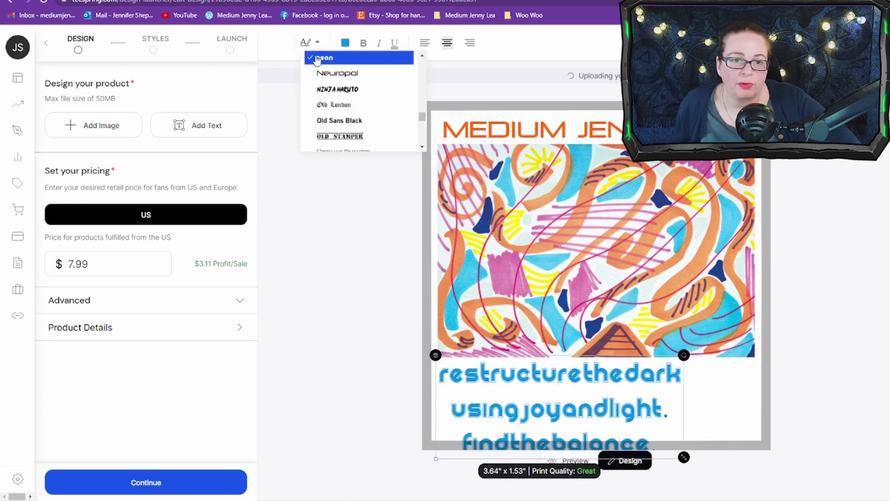
{"action": "left_click", "coordinate": [322, 75]}
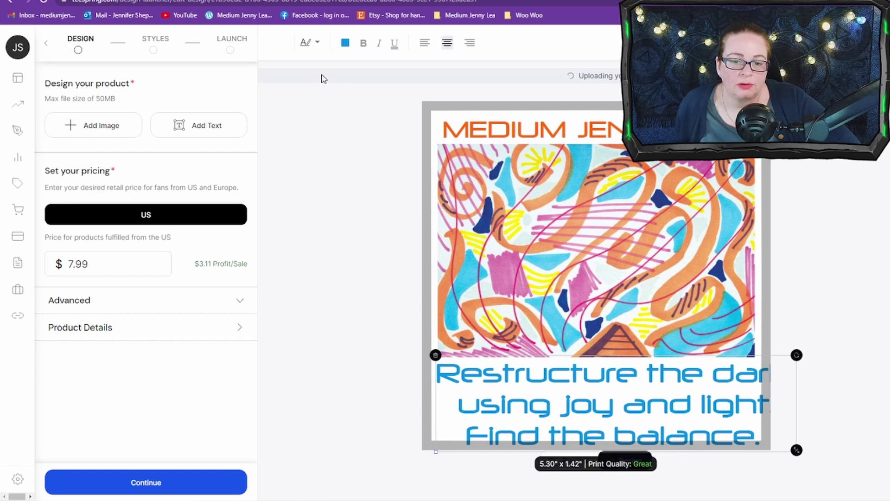
{"action": "left_click_drag", "start_coordinate": [796, 450], "coordinate": [772, 436]}
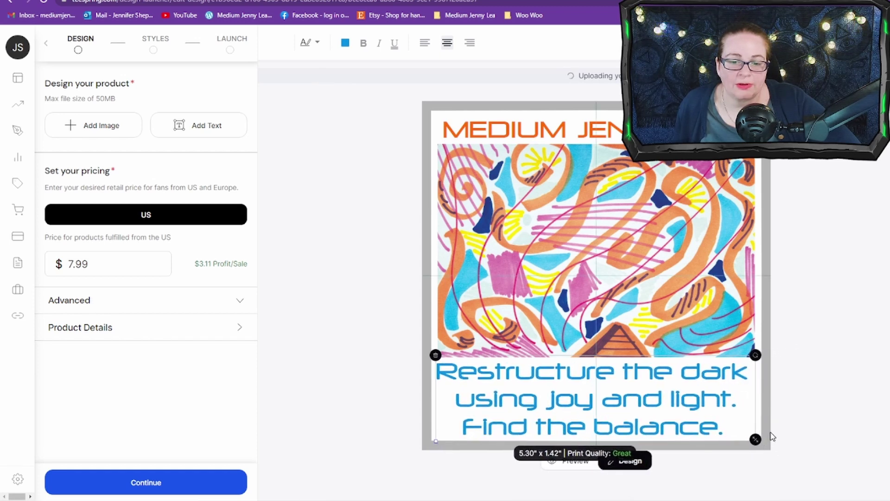
{"action": "left_click", "coordinate": [701, 396]}
{"action": "left_click", "coordinate": [870, 398]}
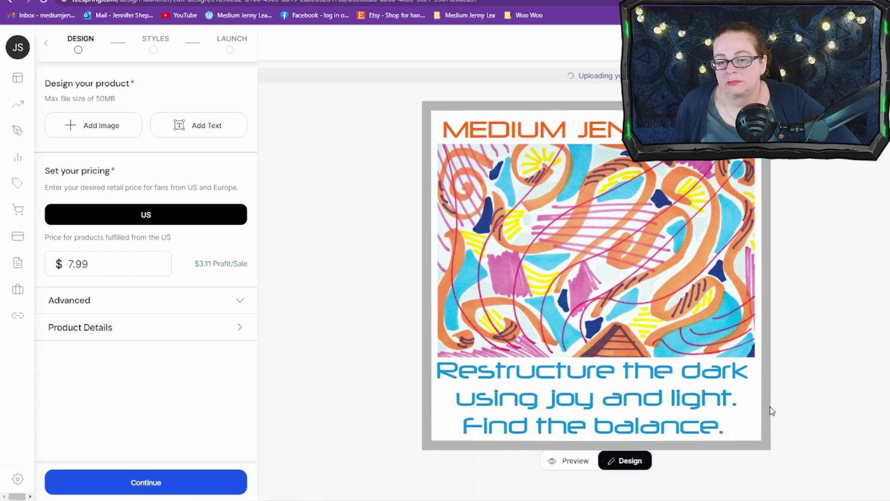
After trying brush, blackletter, Old Sans Black and Old Stamper, apply a small-caps serif and centre the quote.
{"action": "left_click", "coordinate": [694, 414]}
{"action": "left_click", "coordinate": [309, 43]}
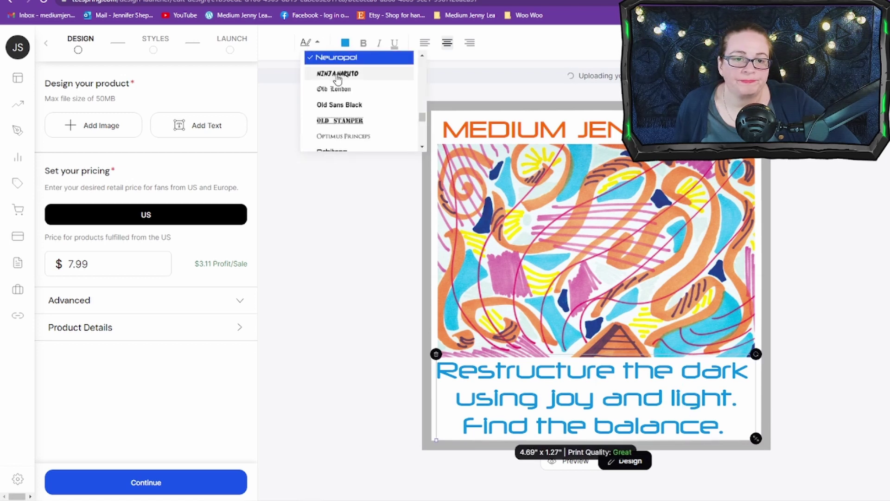
{"action": "left_click", "coordinate": [338, 74]}
{"action": "left_click", "coordinate": [317, 43]}
{"action": "left_click", "coordinate": [329, 79]}
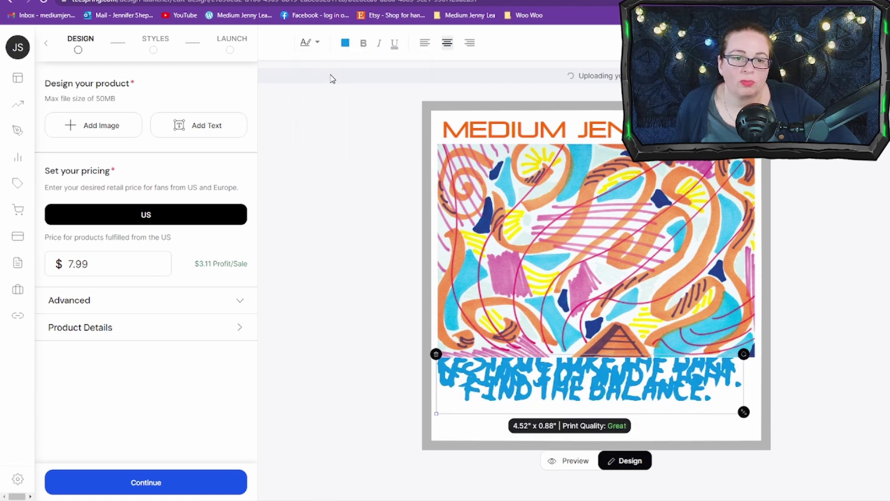
{"action": "left_click", "coordinate": [320, 44]}
{"action": "left_click", "coordinate": [332, 73]}
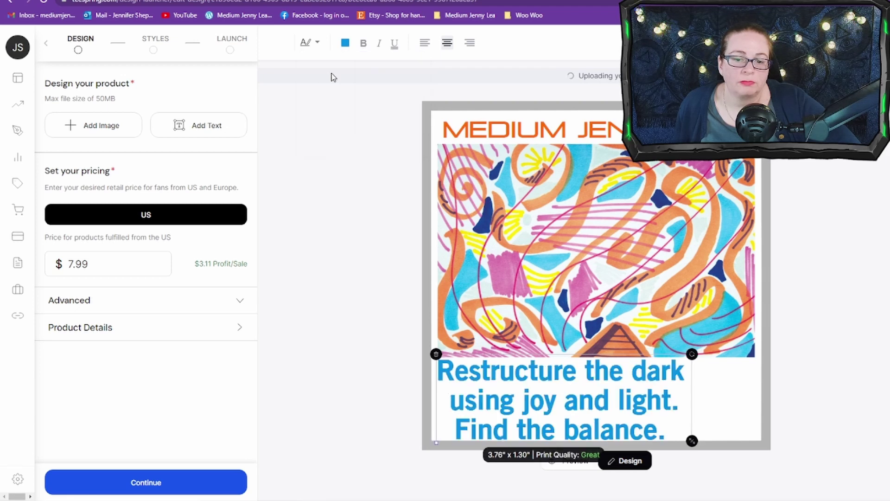
{"action": "left_click", "coordinate": [318, 44]}
{"action": "left_click", "coordinate": [328, 74]}
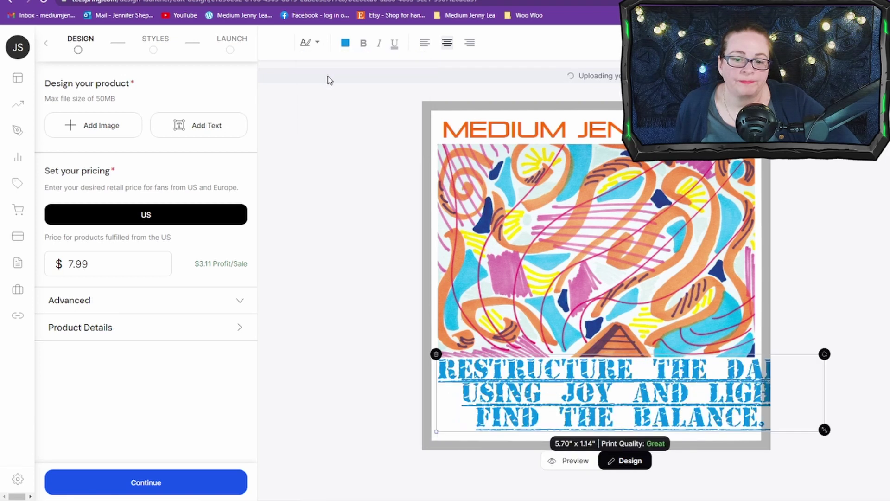
{"action": "left_click", "coordinate": [317, 44]}
{"action": "left_click", "coordinate": [326, 75]}
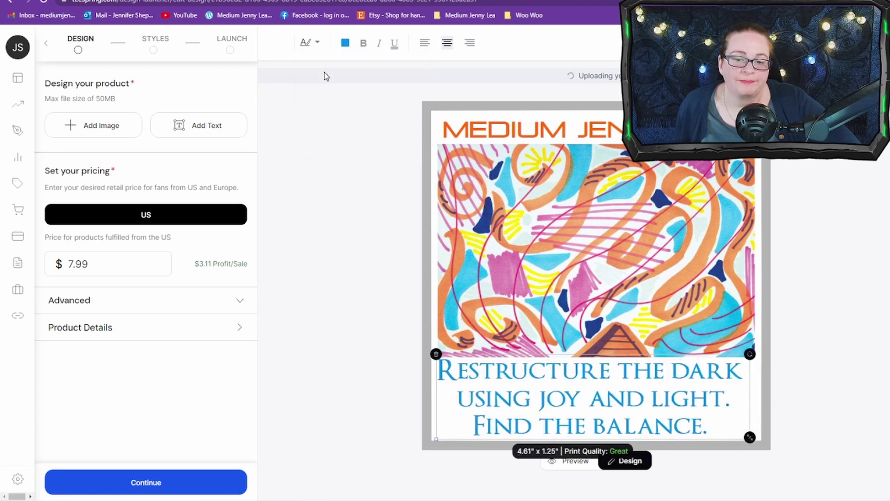
{"action": "left_click_drag", "start_coordinate": [641, 422], "coordinate": [631, 392]}
{"action": "key", "text": "Escape"}
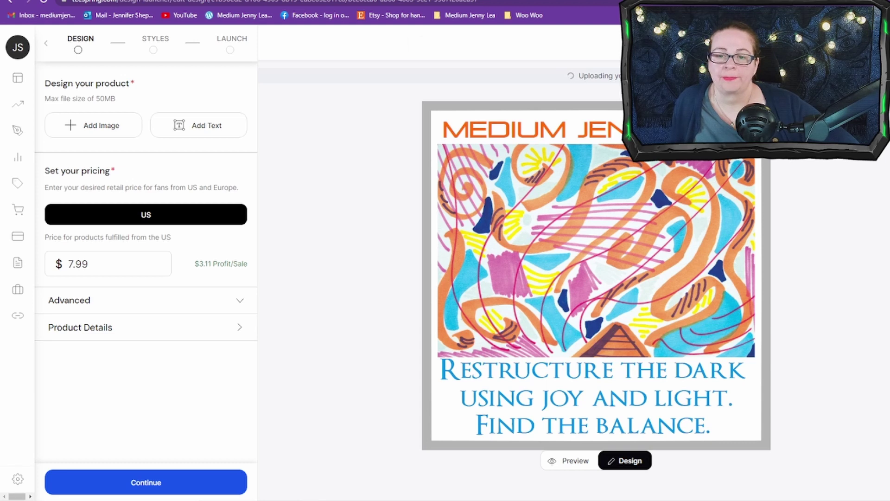
{"action": "left_click", "coordinate": [510, 130]}
{"action": "left_click", "coordinate": [344, 43]}
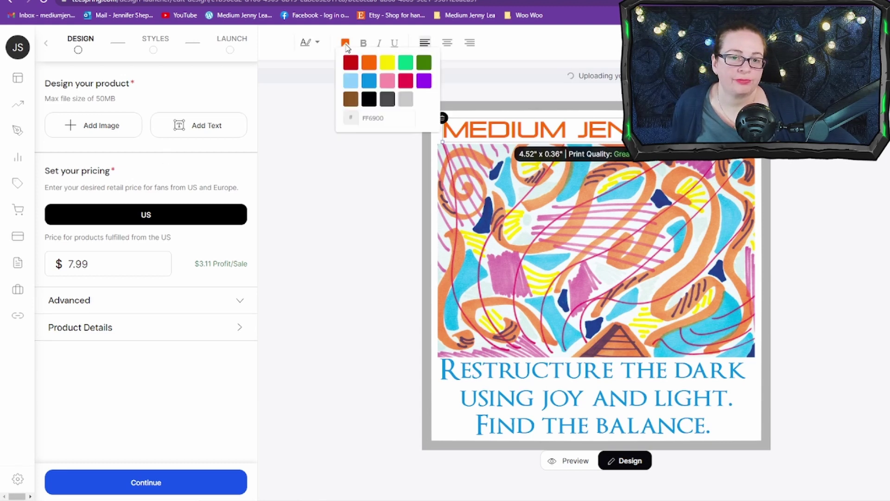
{"action": "left_click", "coordinate": [367, 86]}
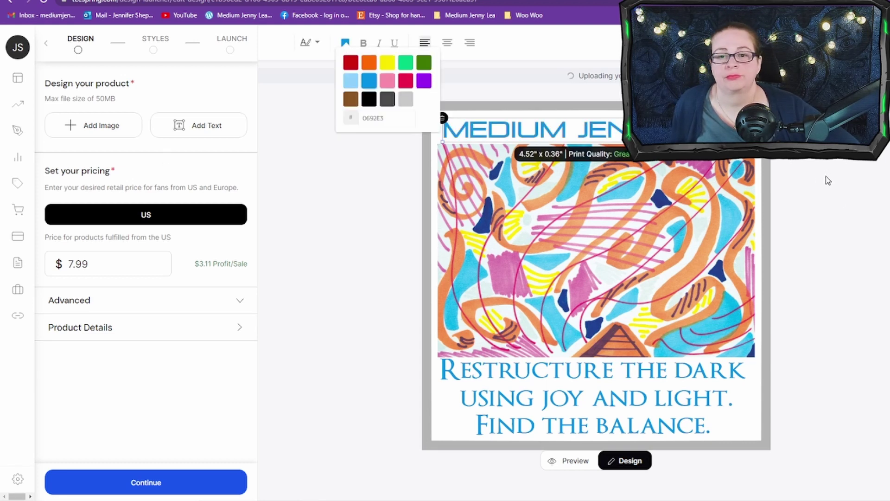
{"action": "left_click", "coordinate": [873, 271]}
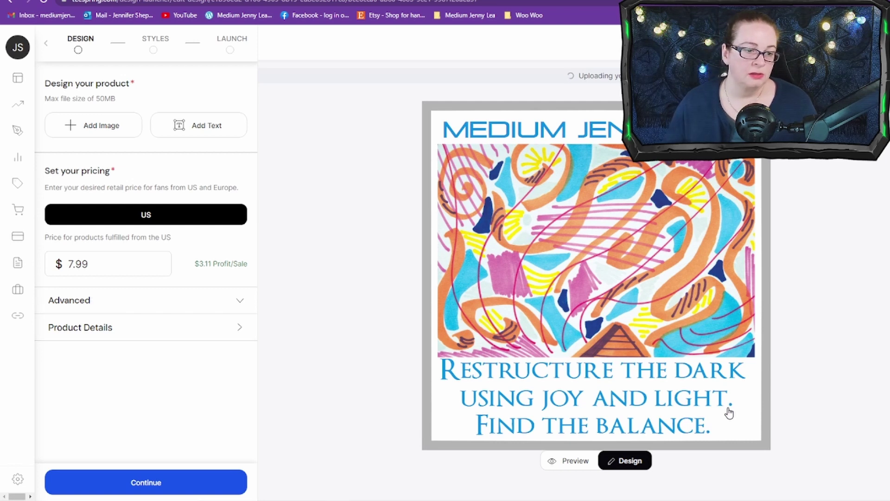
Check the advanced store showcase options, then preview the design as a die-cut sticker.
{"action": "left_click", "coordinate": [242, 303]}
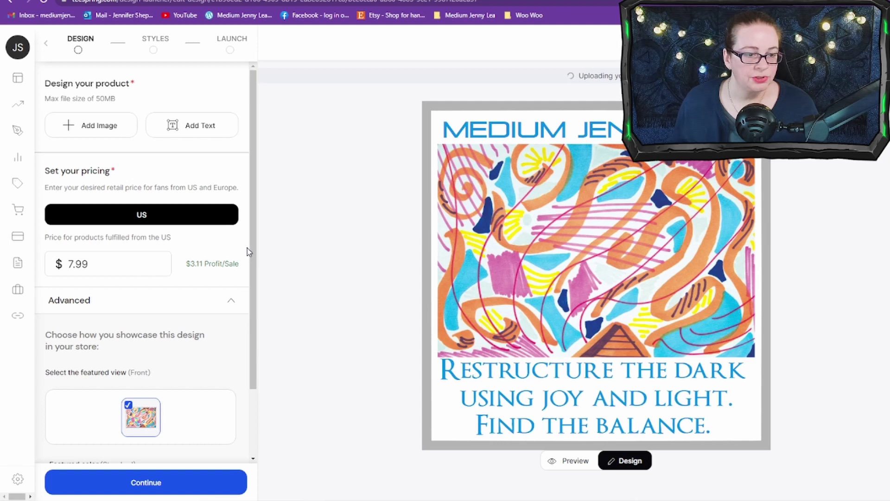
{"action": "scroll", "coordinate": [247, 249], "scroll_direction": "down", "scroll_amount": 2}
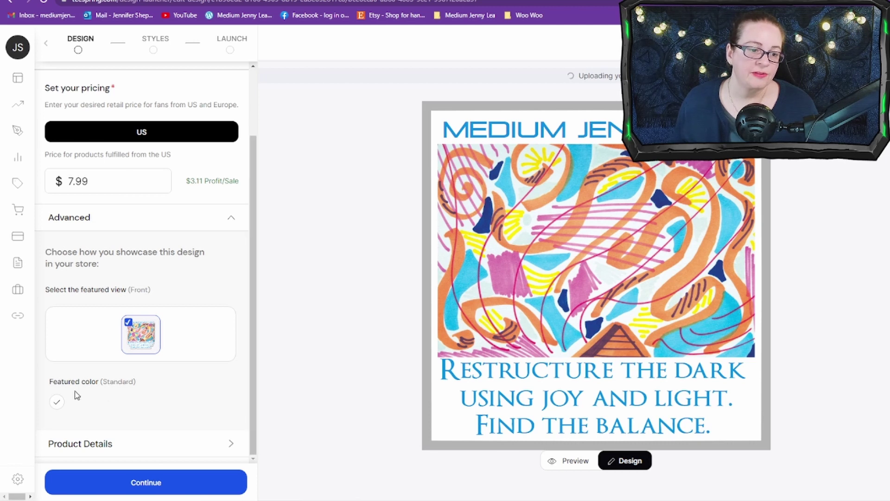
{"action": "left_click_drag", "start_coordinate": [253, 334], "coordinate": [255, 266]}
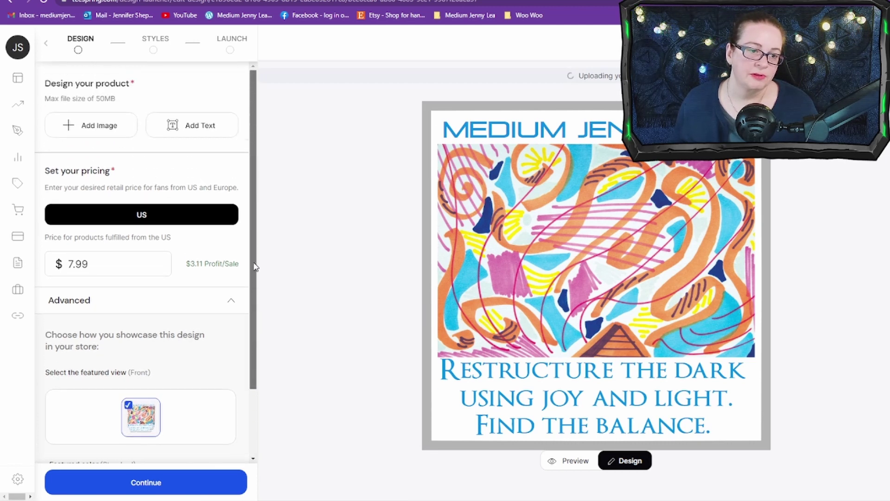
{"action": "left_click", "coordinate": [232, 306]}
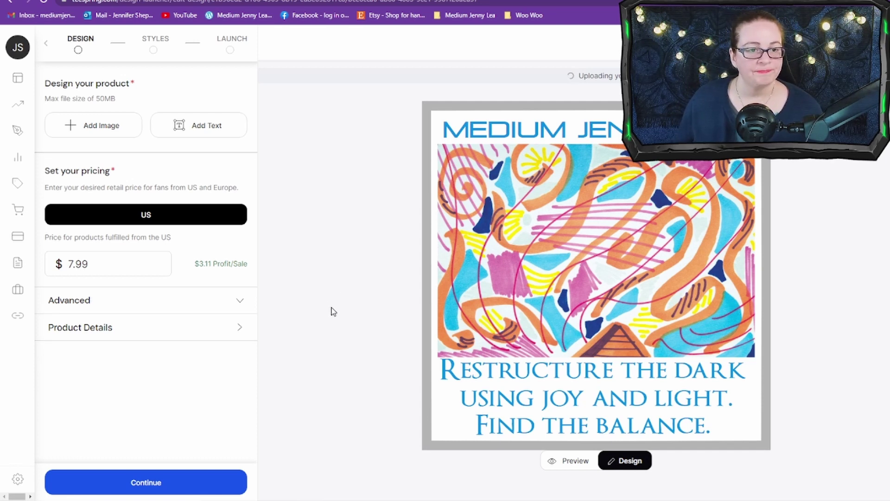
{"action": "left_click", "coordinate": [574, 462]}
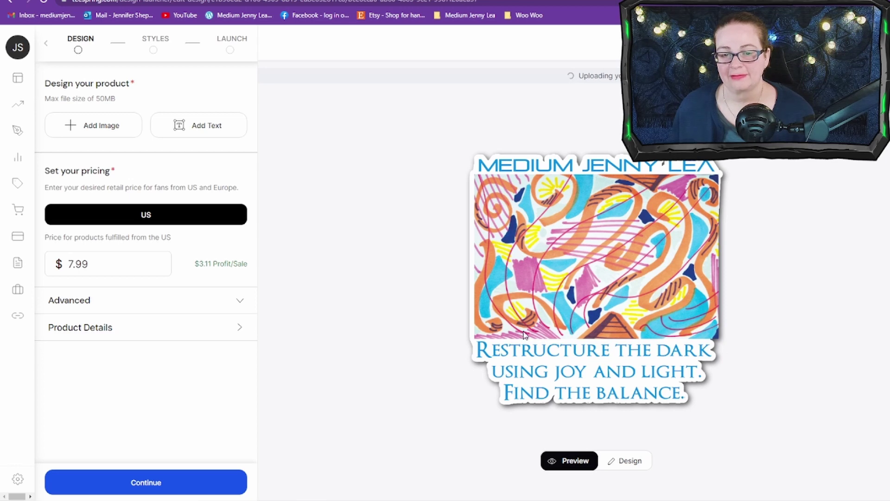
{"action": "left_click", "coordinate": [634, 464]}
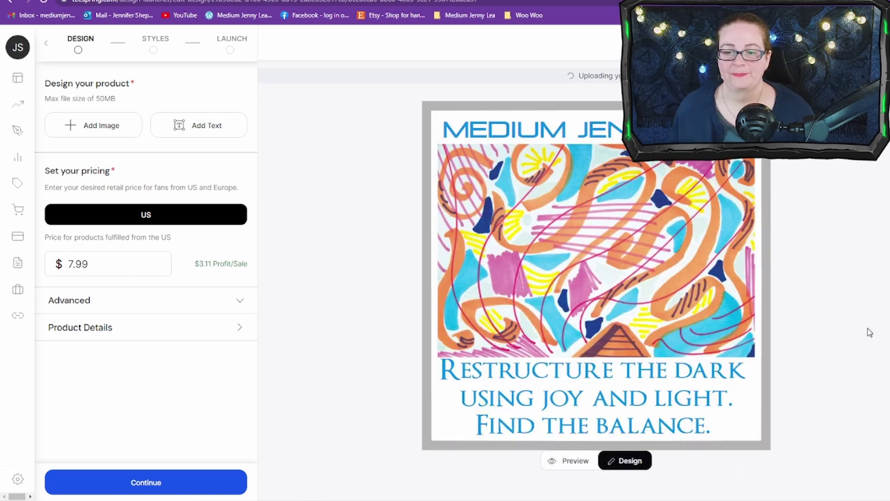
{"action": "left_click", "coordinate": [579, 463]}
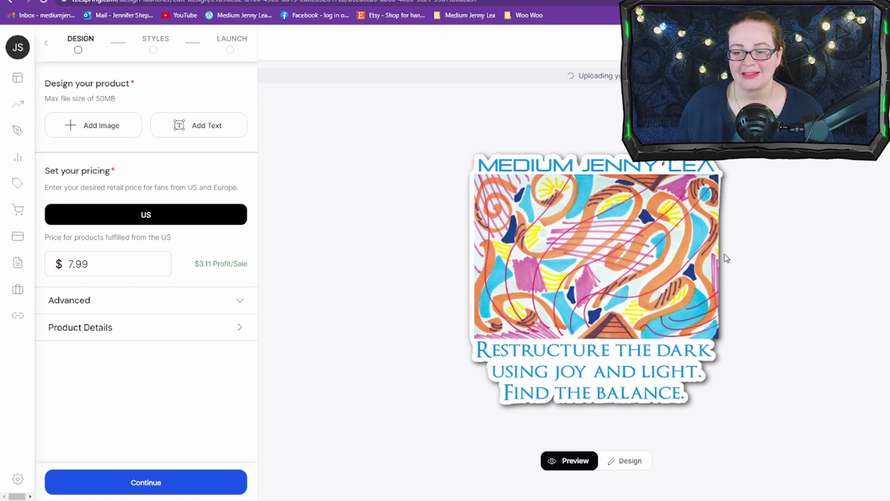
{"action": "left_click", "coordinate": [627, 461]}
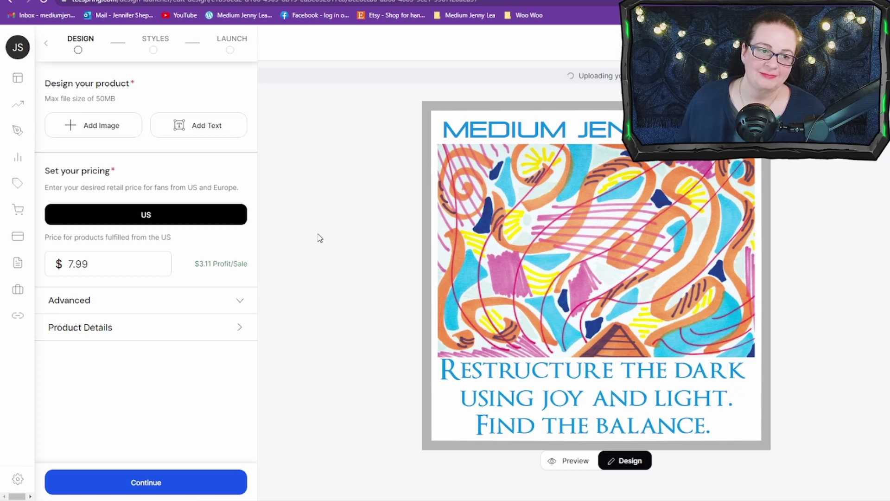
{"action": "left_click", "coordinate": [569, 468]}
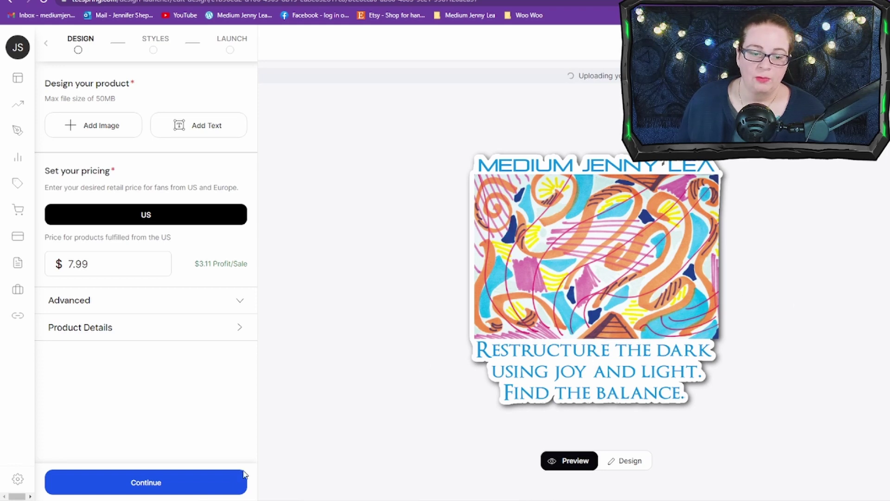
Continue to Styles and reopen the Die Cut Sticker's design canvas for editing.
{"action": "left_click", "coordinate": [218, 488]}
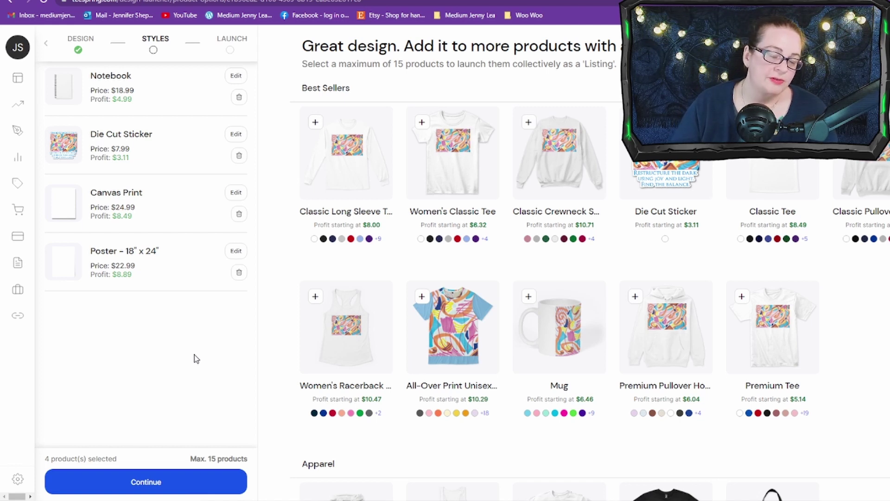
{"action": "left_click", "coordinate": [236, 135]}
{"action": "left_click", "coordinate": [627, 464]}
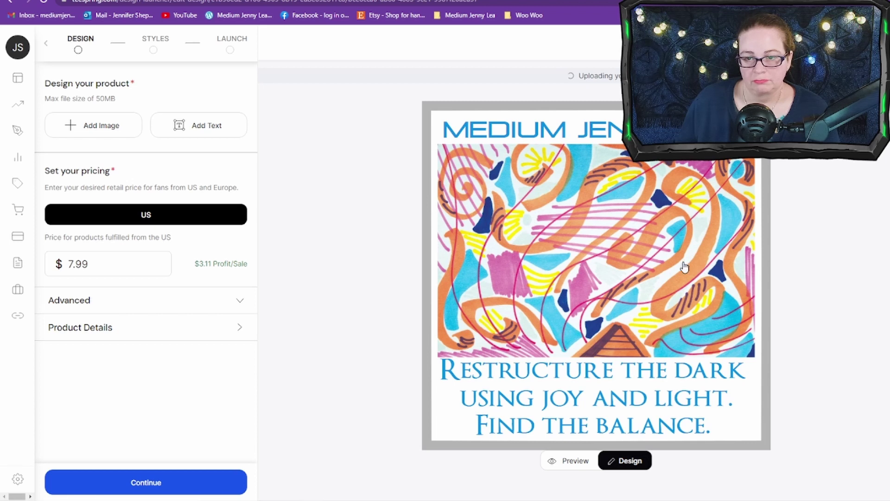
Shift the sticker artwork slightly right and up, then preview and return to editing.
{"action": "left_click", "coordinate": [666, 265]}
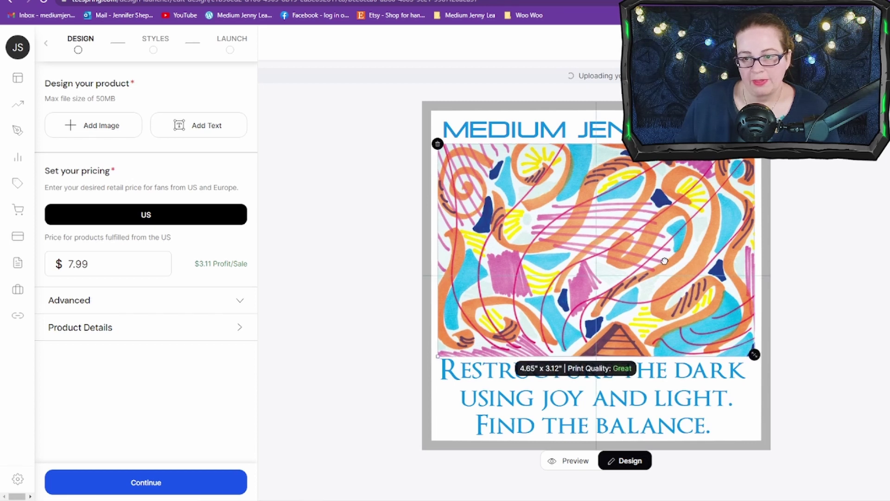
{"action": "left_click_drag", "start_coordinate": [664, 261], "coordinate": [675, 266]}
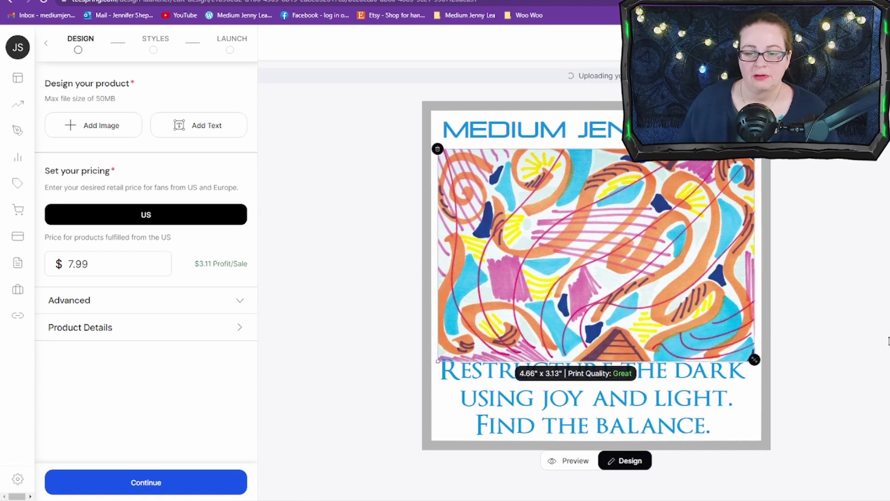
{"action": "mouse_move", "coordinate": [639, 286]}
{"action": "left_mouse_down"}
{"action": "mouse_move", "coordinate": [625, 284]}
{"action": "mouse_move", "coordinate": [644, 280]}
{"action": "left_mouse_up"}
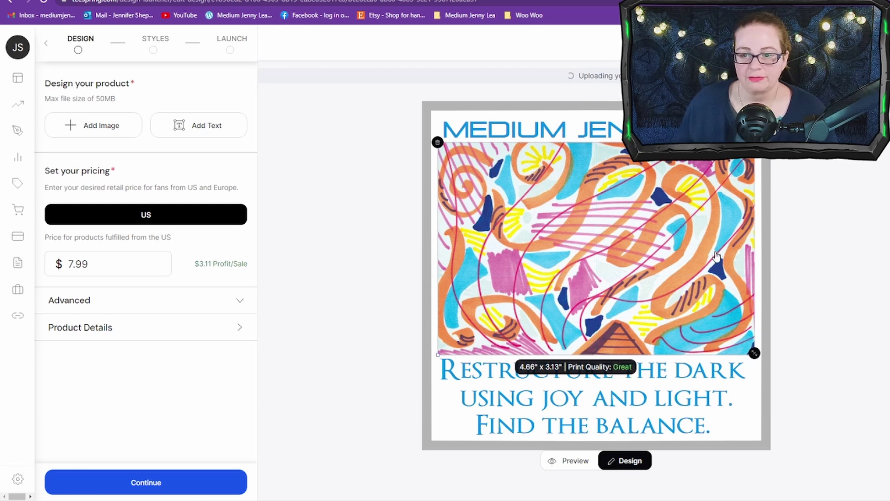
{"action": "left_click", "coordinate": [585, 459]}
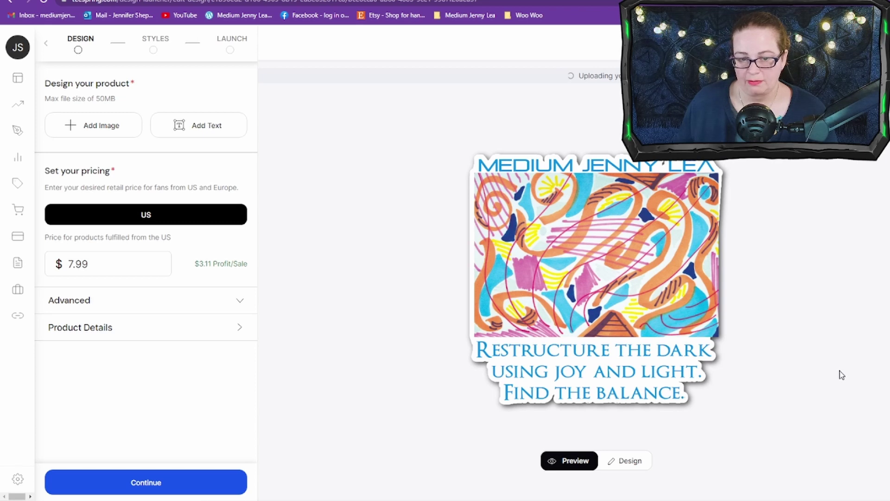
{"action": "left_click", "coordinate": [635, 461]}
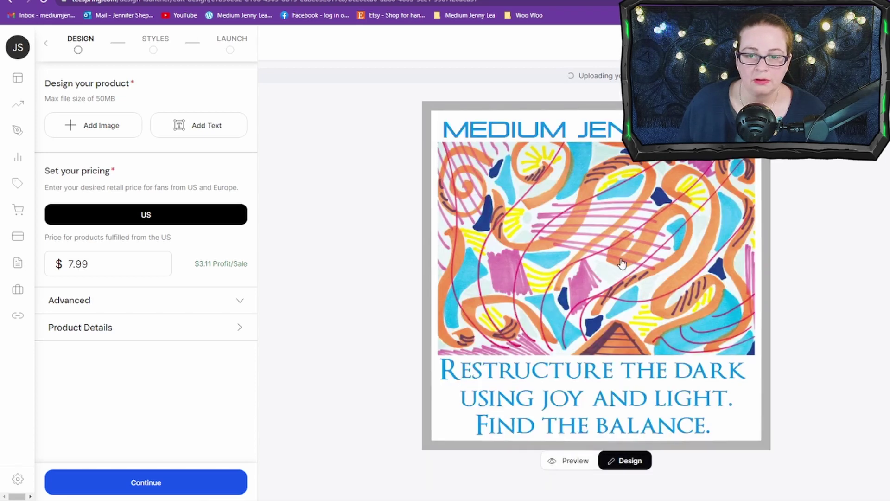
Nudge the artwork up a few pixels and preview the sticker's cut outline.
{"action": "left_click", "coordinate": [620, 262]}
{"action": "left_click_drag", "start_coordinate": [620, 262], "coordinate": [620, 258]}
{"action": "left_click", "coordinate": [836, 300]}
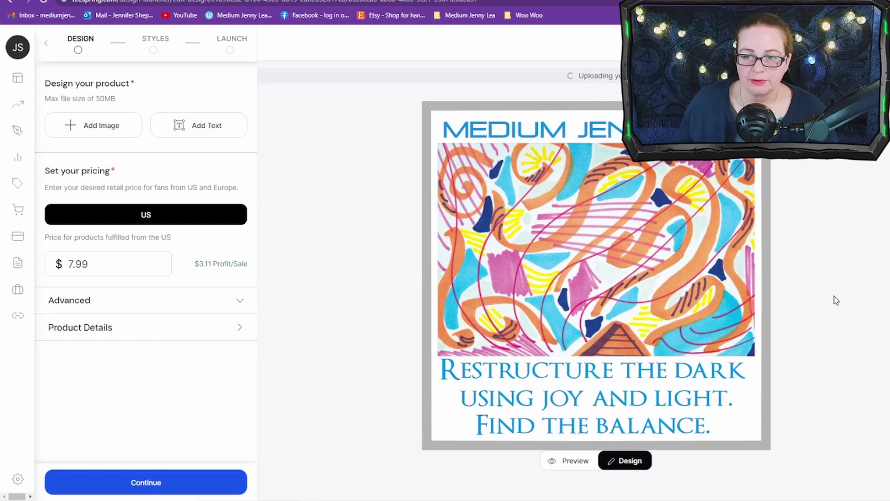
{"action": "left_click", "coordinate": [575, 462]}
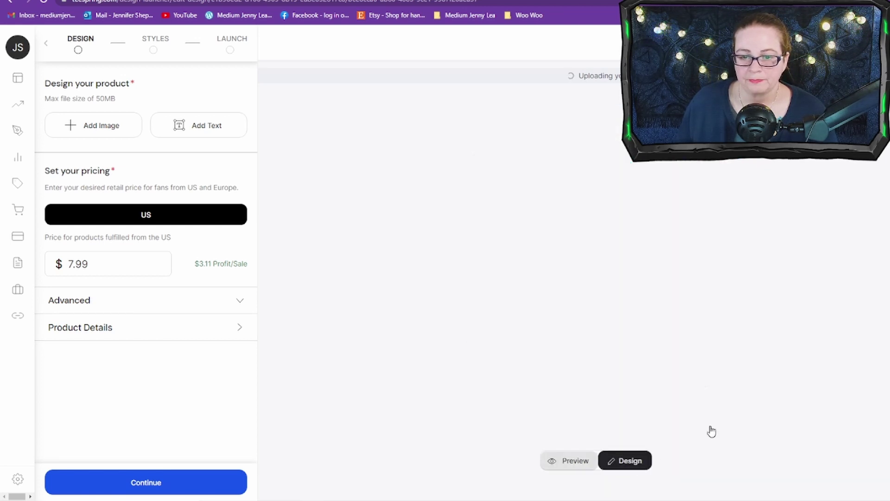
{"action": "left_click", "coordinate": [598, 232]}
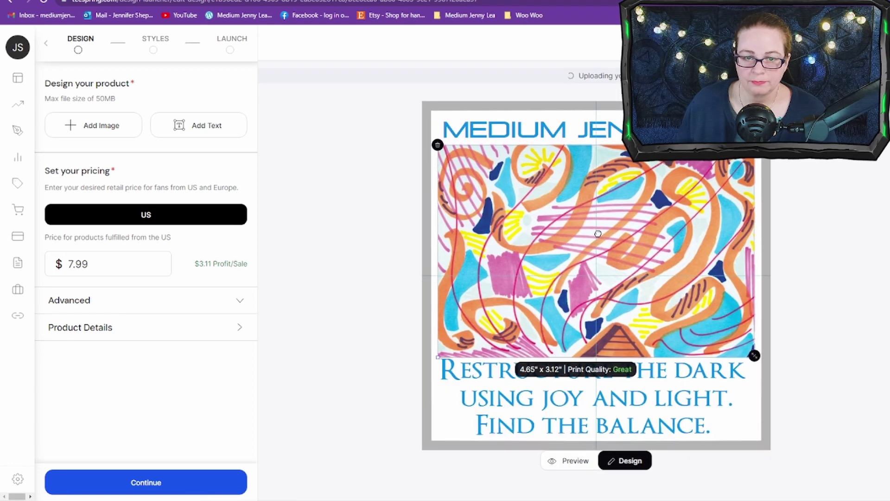
{"action": "left_click", "coordinate": [579, 460]}
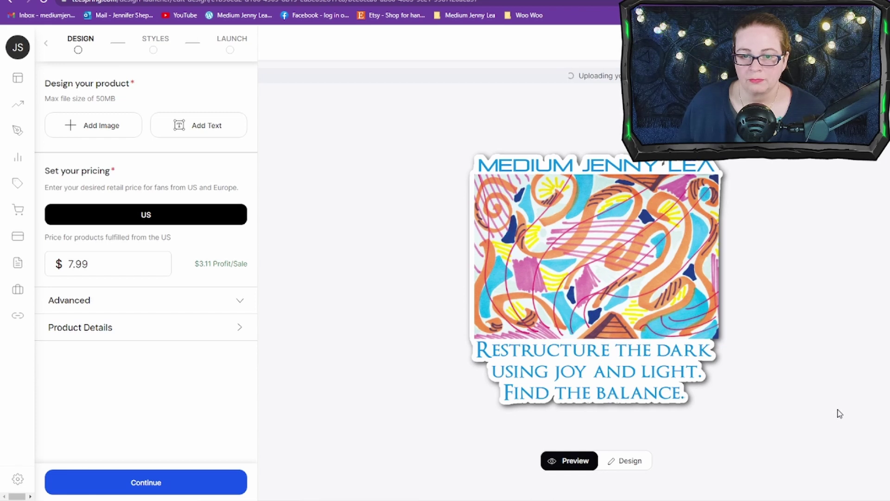
Advance past the Design and Styles steps to the Launch preview of all four products.
{"action": "left_click", "coordinate": [175, 484]}
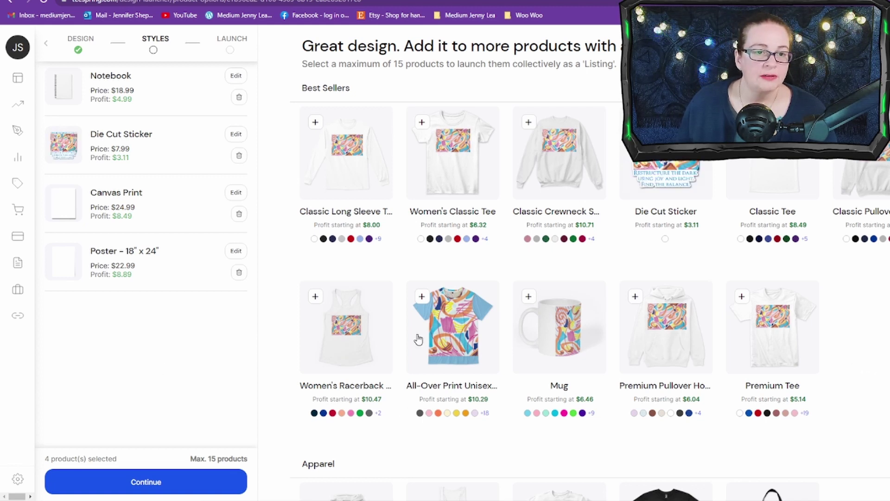
{"action": "left_click", "coordinate": [194, 483]}
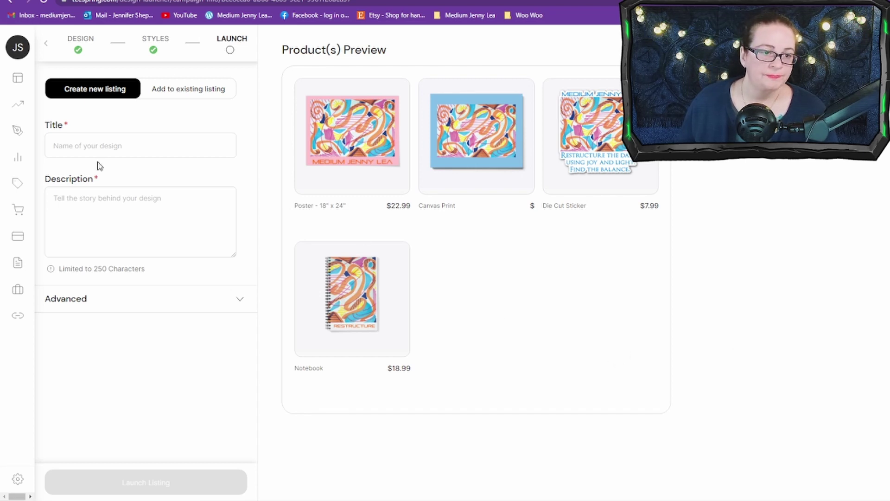
Enter the listing title 'Restructure Spirit' and begin the description 'Spiririt Art from P'.
{"action": "left_click", "coordinate": [99, 146]}
{"action": "type", "text": "R"}
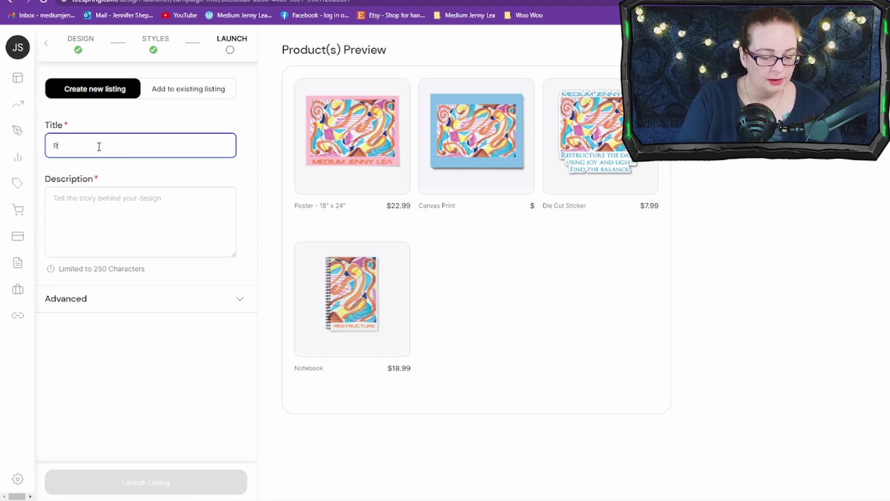
{"action": "type", "text": "estructu"}
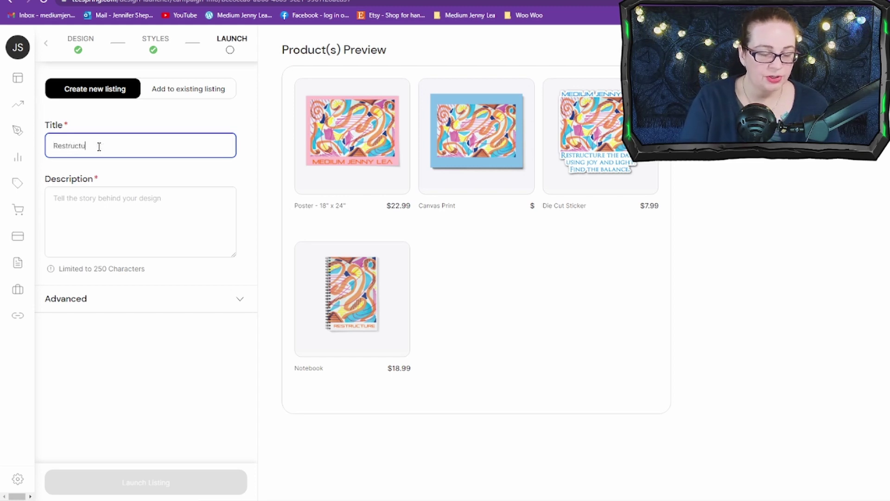
{"action": "type", "text": "re Sp"}
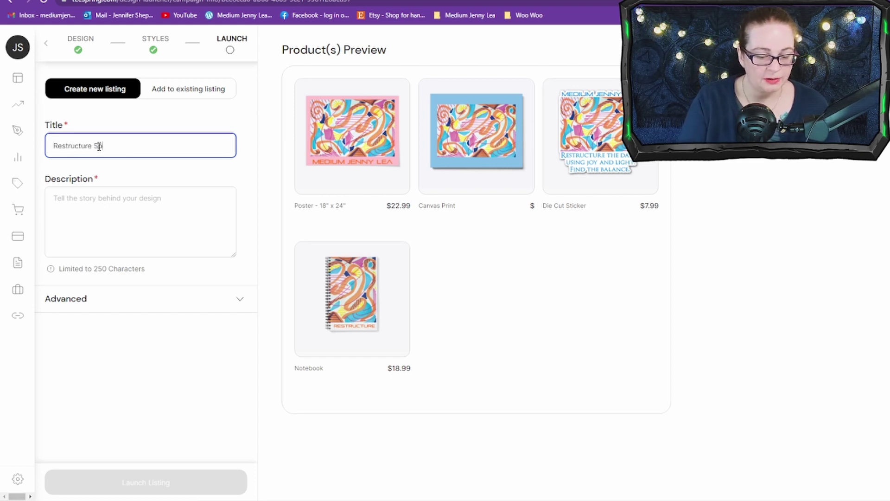
{"action": "type", "text": "irit Art"}
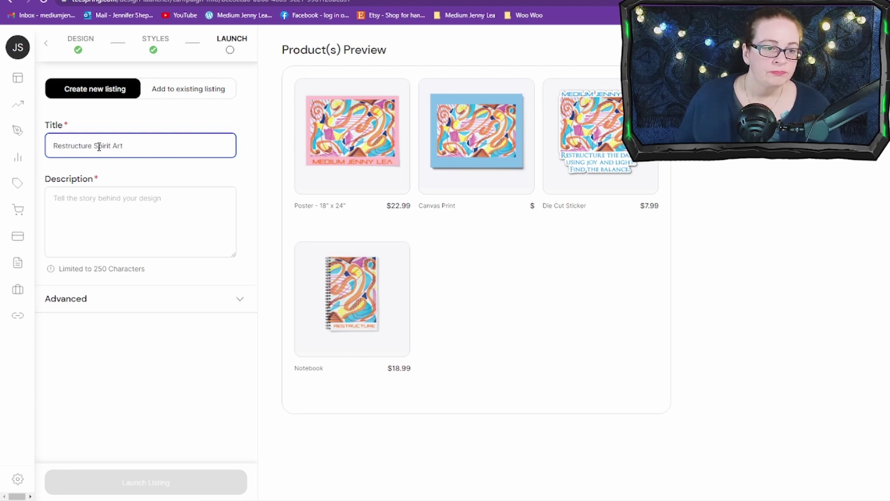
{"action": "left_click", "coordinate": [158, 223]}
{"action": "type", "text": "Spi"}
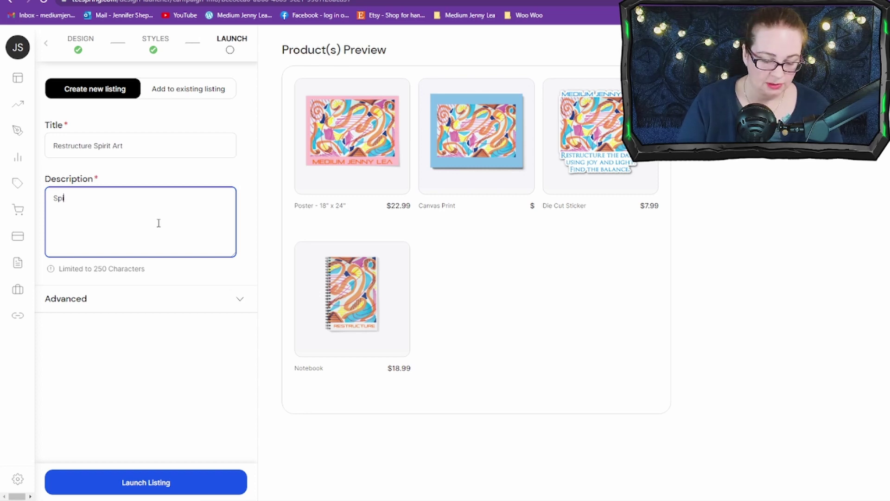
{"action": "type", "text": "ririt Art"}
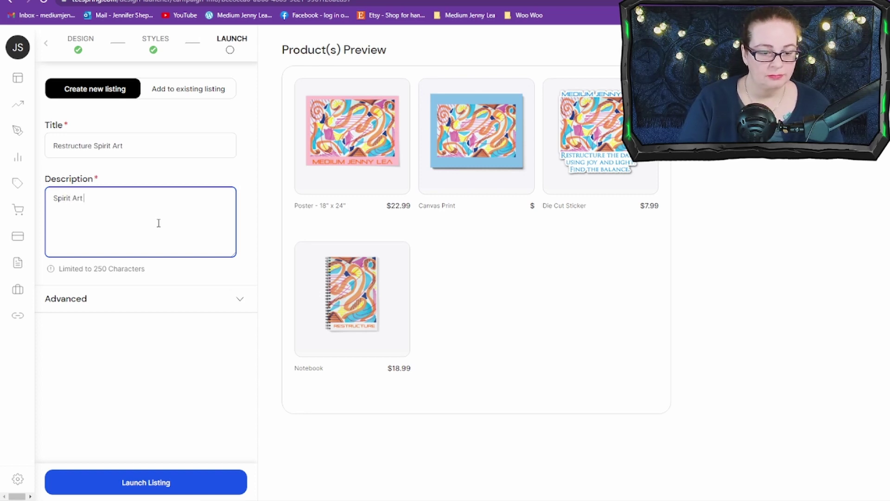
{"action": "type", "text": " from Peter"}
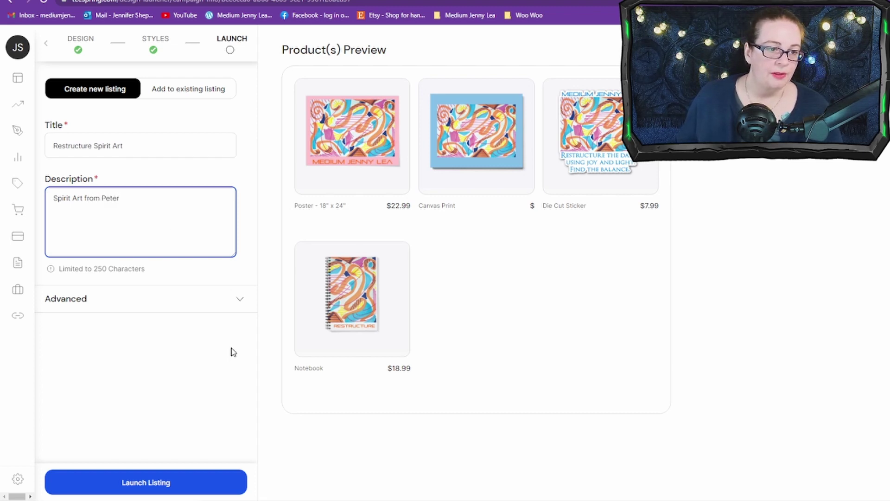
Launch the listing and select the offered EARLYBIRD promo code to replace it.
{"action": "left_click", "coordinate": [206, 489]}
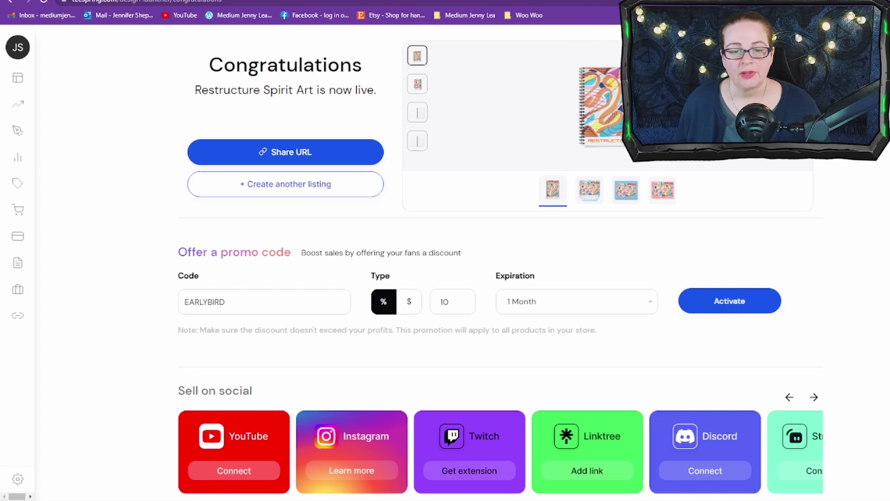
{"action": "left_click_drag", "start_coordinate": [274, 301], "coordinate": [162, 294]}
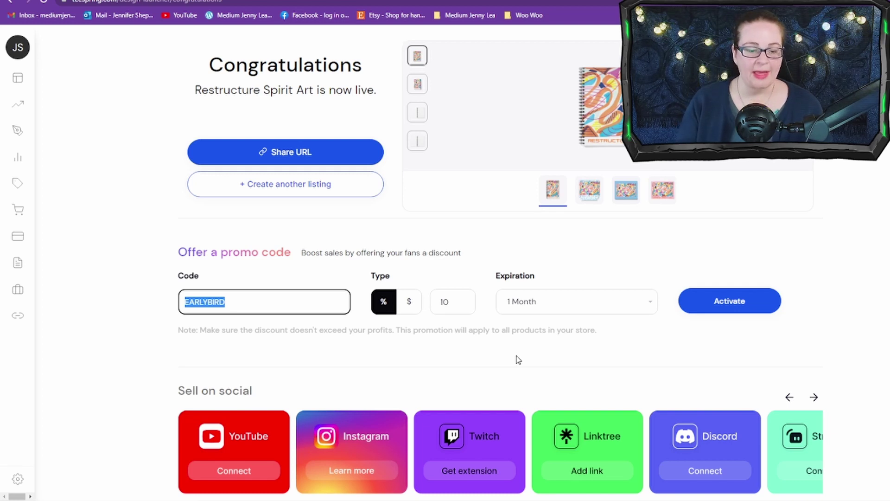
Make the 10% BALANCE promo code live and copy the listing's share link.
{"action": "type", "text": "BALA"}
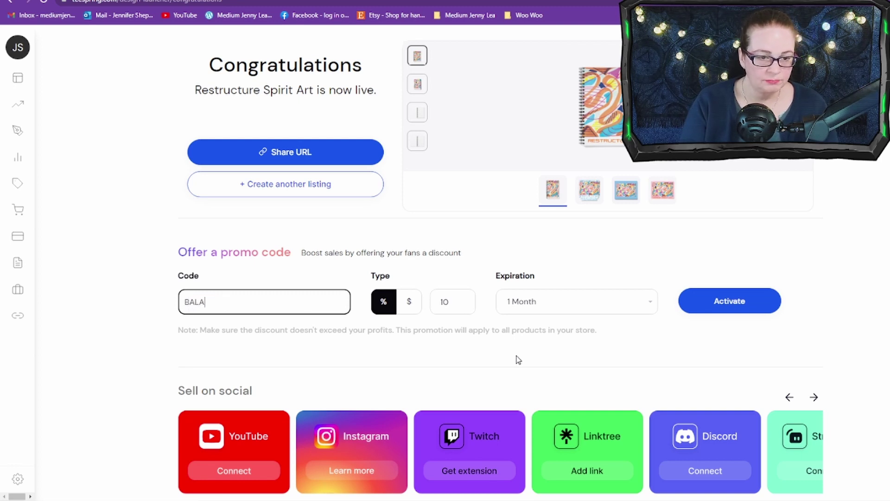
{"action": "type", "text": "NCE"}
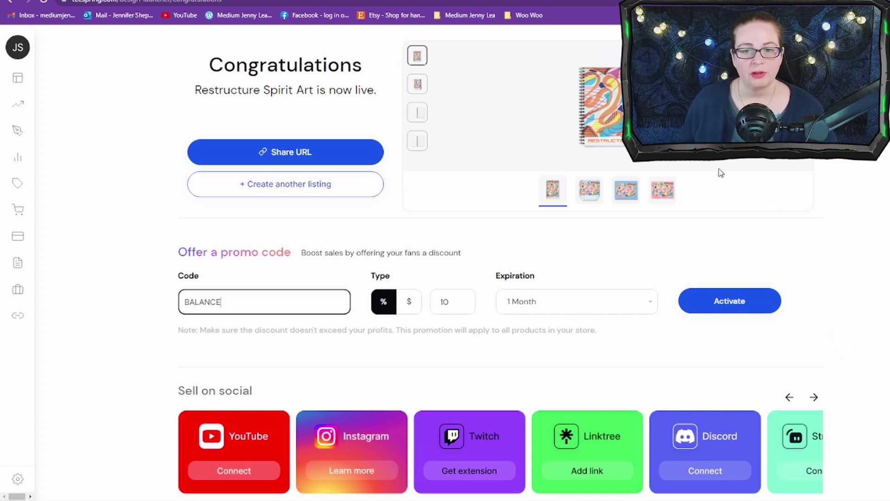
{"action": "left_click", "coordinate": [730, 306]}
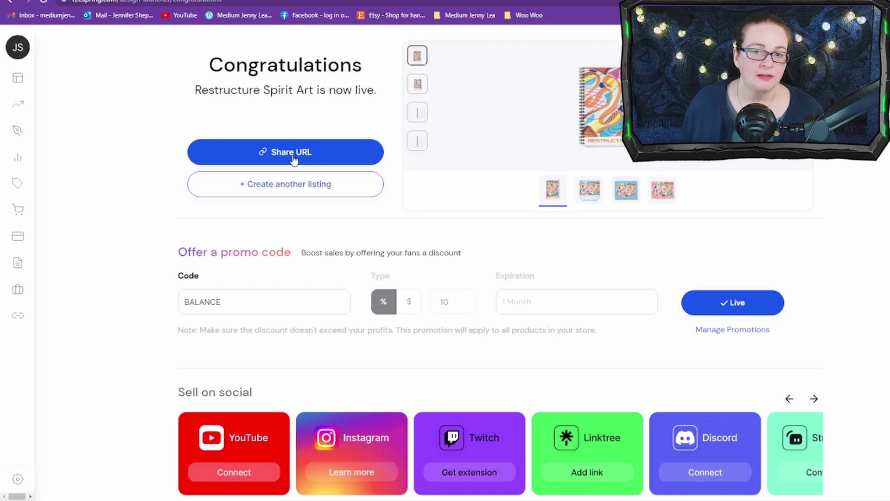
{"action": "left_click", "coordinate": [318, 161]}
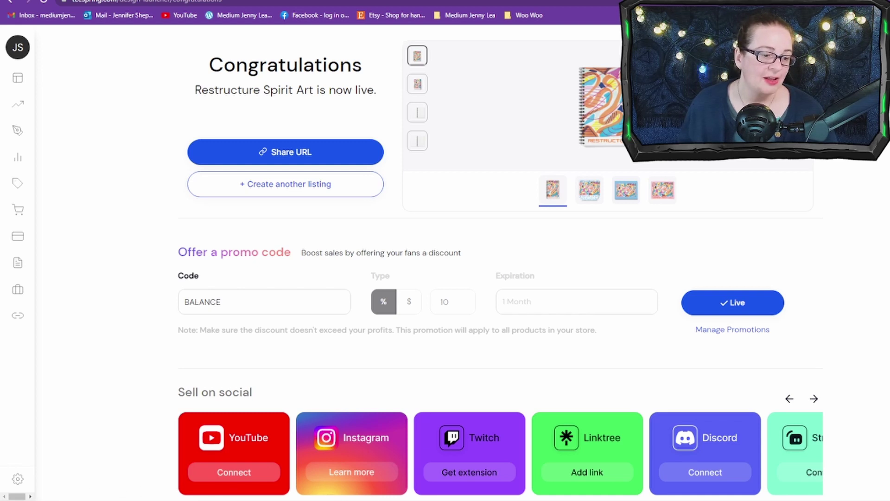
{"action": "key", "text": "super"}
Start Discord from the Discord Inc folder in the Start menu app list.
{"action": "scroll", "coordinate": [102, 381], "scroll_direction": "down", "scroll_amount": 2}
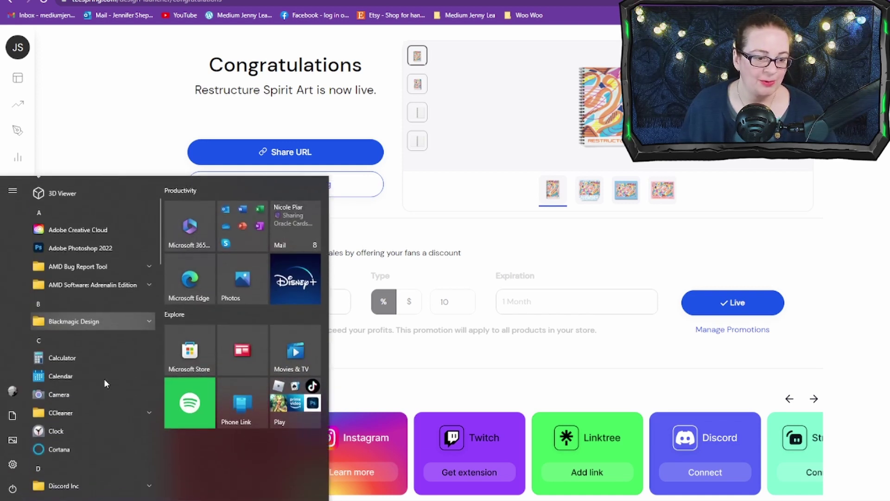
{"action": "scroll", "coordinate": [104, 378], "scroll_direction": "down", "scroll_amount": 2}
{"action": "left_click", "coordinate": [104, 378]}
{"action": "left_click", "coordinate": [100, 398]}
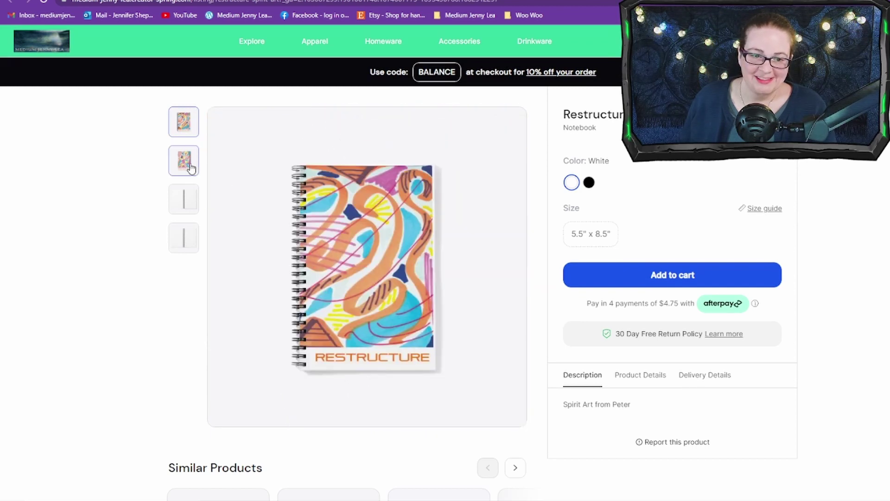
View the notebook's back cover and interior images, then preview it with a black cover.
{"action": "left_click", "coordinate": [191, 168]}
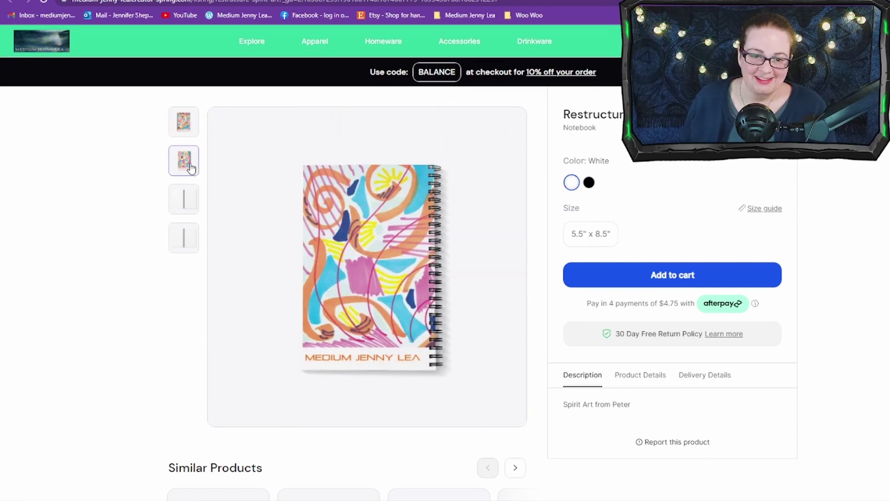
{"action": "left_click", "coordinate": [187, 208]}
{"action": "left_click", "coordinate": [185, 242]}
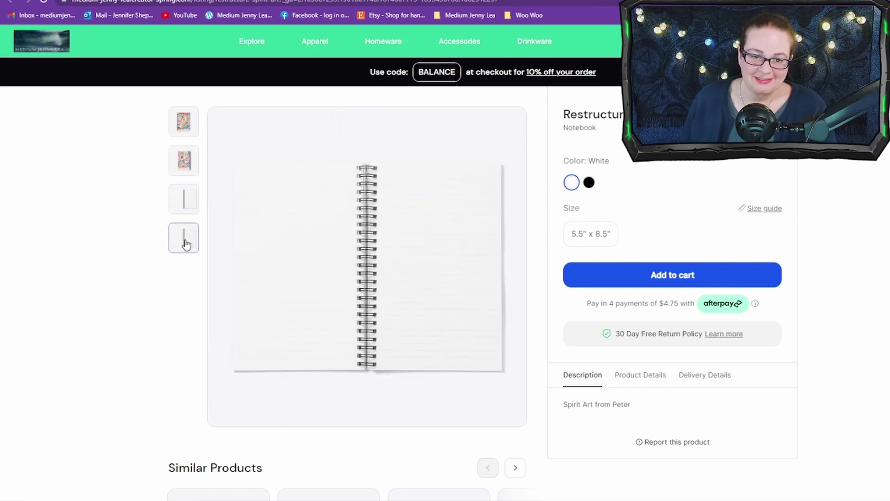
{"action": "left_click", "coordinate": [182, 126]}
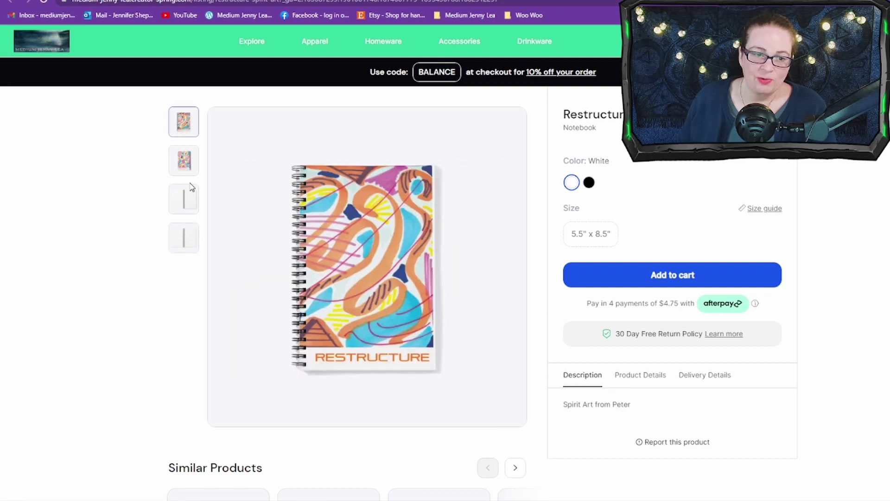
{"action": "left_click", "coordinate": [186, 198]}
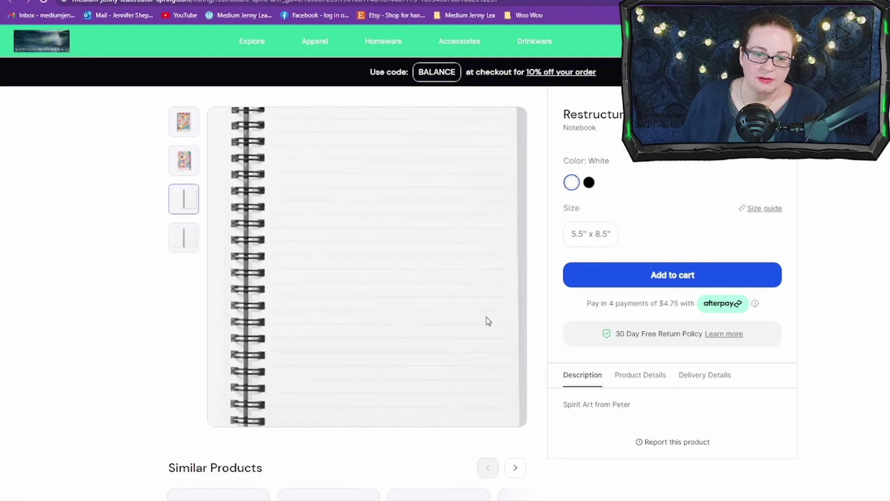
{"action": "left_click", "coordinate": [188, 128]}
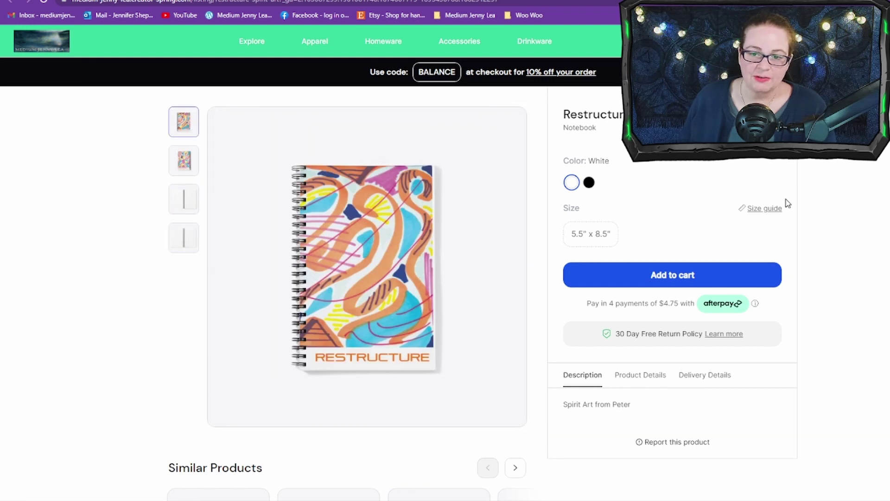
{"action": "left_click", "coordinate": [589, 183]}
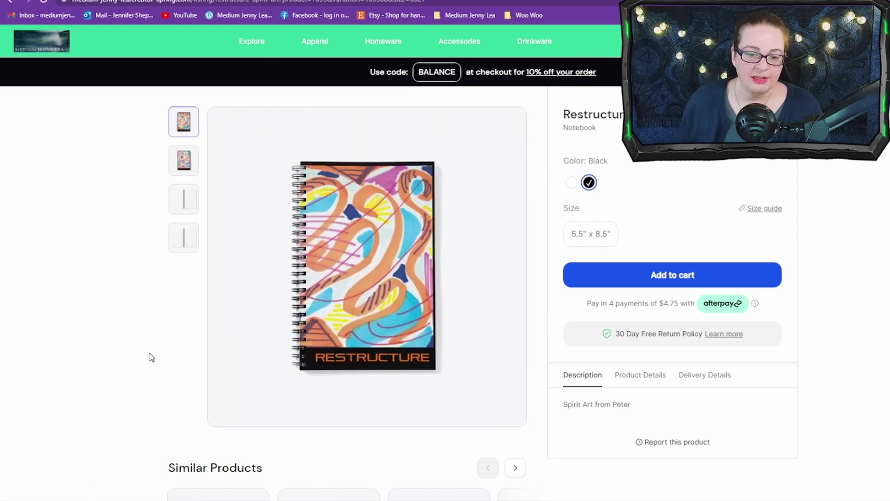
Visit the Die Cut Sticker page, then the Canvas Print page from Similar Products.
{"action": "scroll", "coordinate": [149, 343], "scroll_direction": "down", "scroll_amount": 5}
{"action": "left_click", "coordinate": [353, 291]}
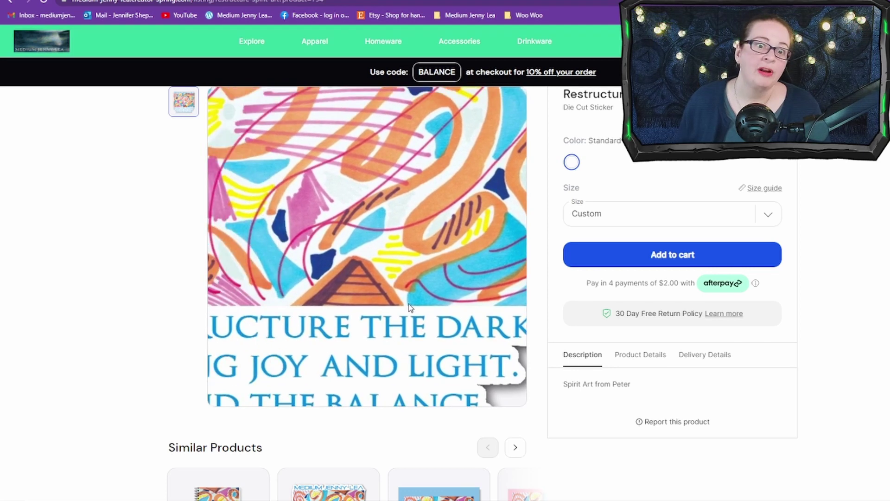
{"action": "scroll", "coordinate": [861, 345], "scroll_direction": "down", "scroll_amount": 4}
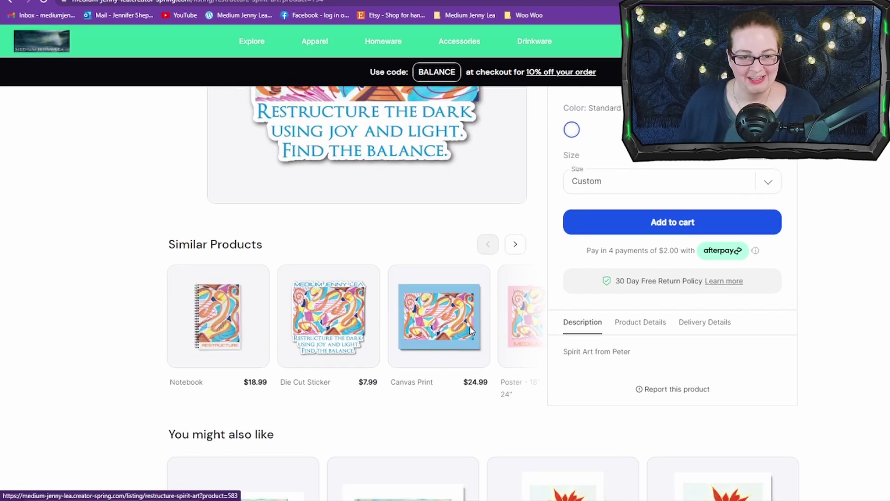
{"action": "left_click", "coordinate": [438, 316]}
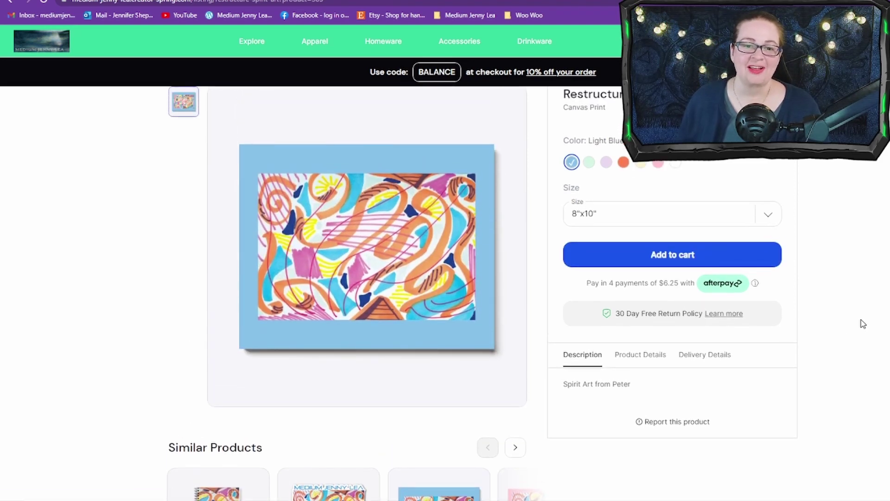
Preview the canvas print with mint, lavender, coral, cream and pink borders.
{"action": "left_click", "coordinate": [588, 163]}
{"action": "left_click", "coordinate": [607, 163]}
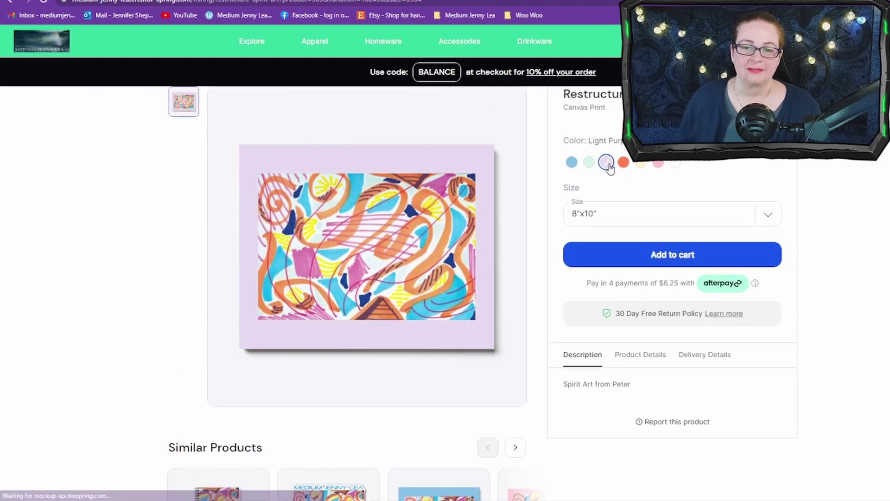
{"action": "left_click", "coordinate": [622, 163]}
{"action": "left_click", "coordinate": [641, 163]}
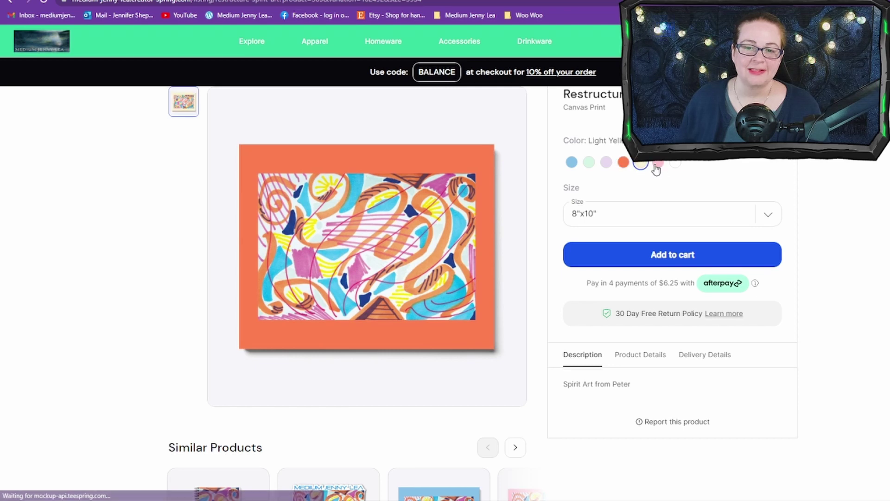
{"action": "left_click", "coordinate": [658, 162]}
Open the 18"x24" poster and cycle through its colours, ending on Pale Blue.
{"action": "scroll", "coordinate": [610, 322], "scroll_direction": "down", "scroll_amount": 1}
{"action": "left_click", "coordinate": [531, 310]}
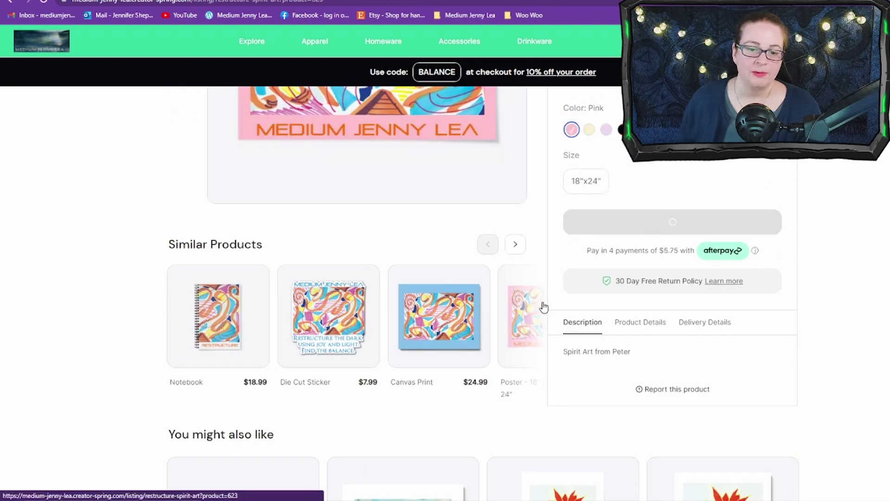
{"action": "scroll", "coordinate": [834, 287], "scroll_direction": "up", "scroll_amount": 1}
{"action": "left_click", "coordinate": [589, 183]}
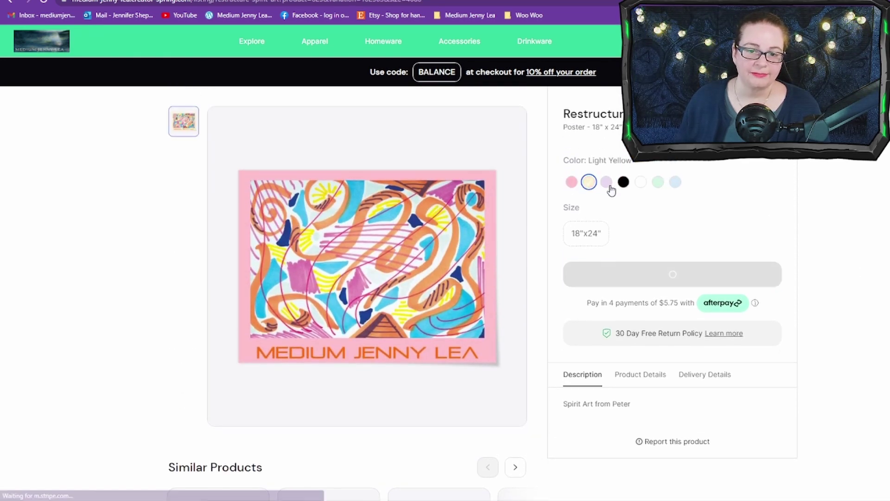
{"action": "left_click", "coordinate": [608, 185]}
{"action": "left_click", "coordinate": [623, 186]}
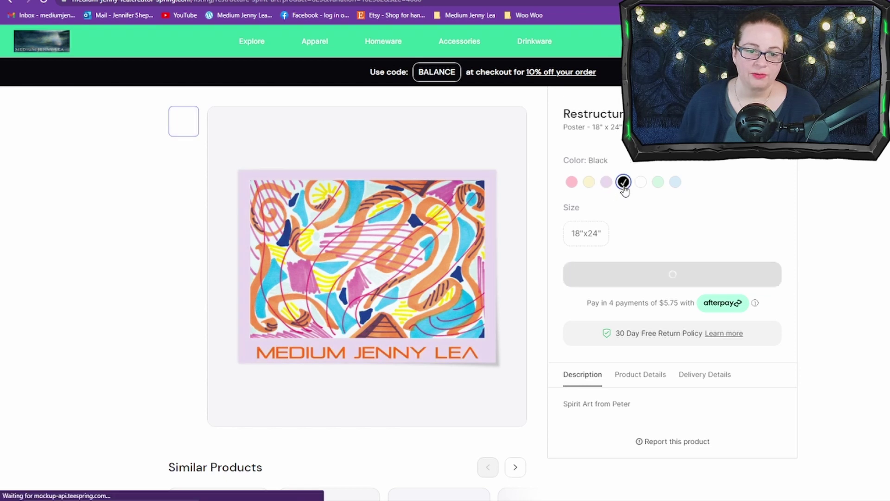
{"action": "left_click", "coordinate": [641, 187]}
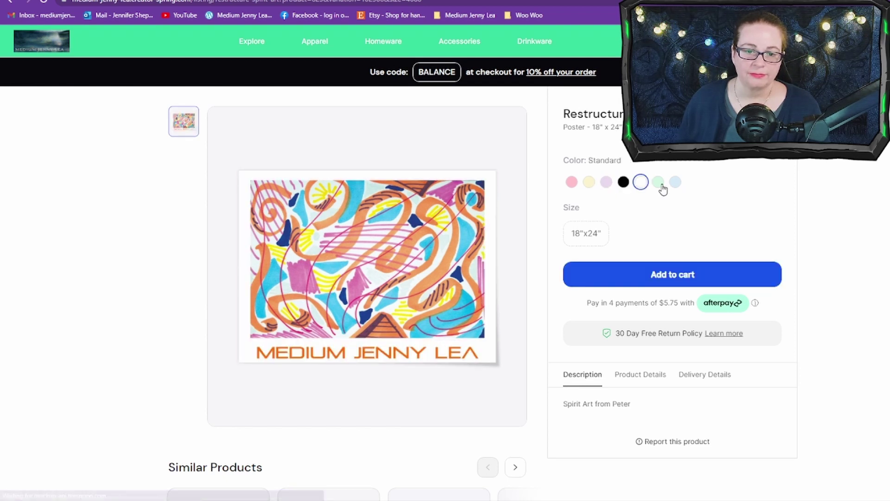
{"action": "left_click", "coordinate": [662, 186]}
{"action": "left_click", "coordinate": [675, 188]}
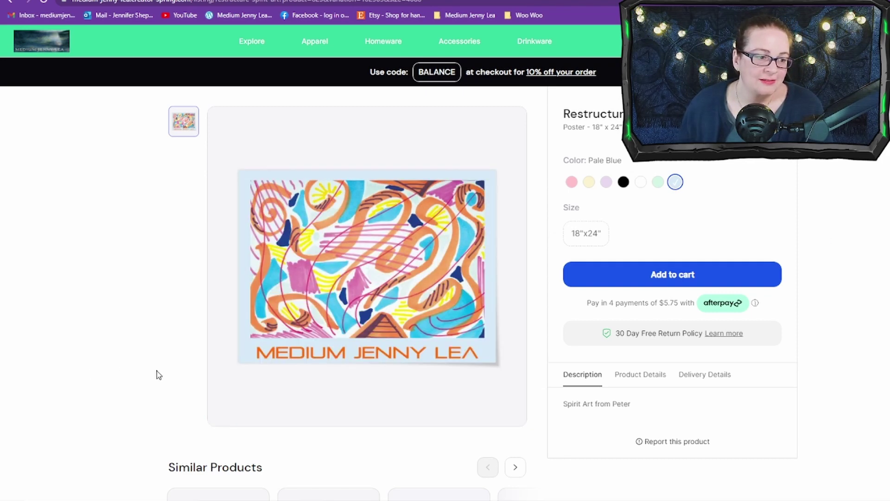
Return to the Restructure notebook page through the Similar Products Notebook card.
{"action": "scroll", "coordinate": [158, 374], "scroll_direction": "down", "scroll_amount": 1}
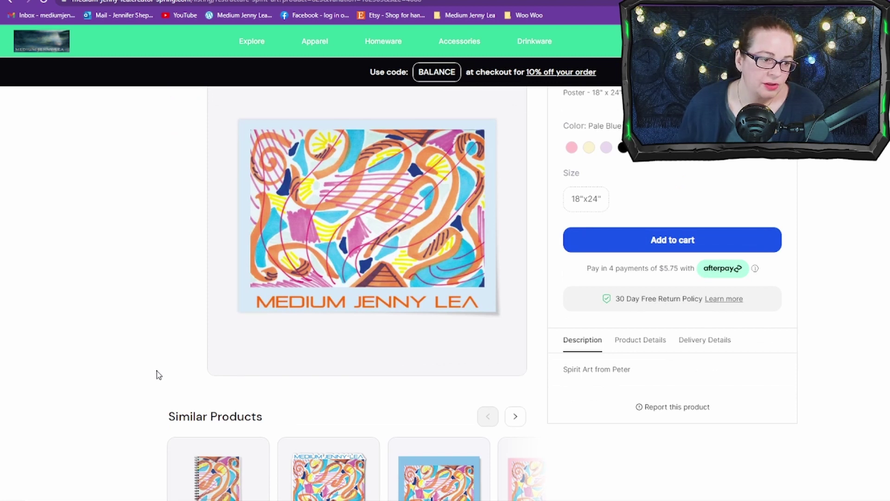
{"action": "scroll", "coordinate": [158, 374], "scroll_direction": "down", "scroll_amount": 1}
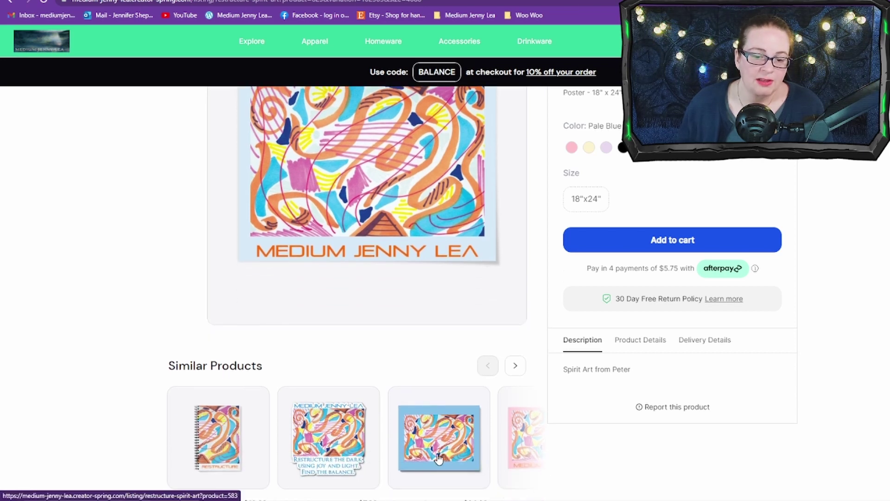
{"action": "left_click", "coordinate": [241, 431]}
{"action": "scroll", "coordinate": [53, 299], "scroll_direction": "up", "scroll_amount": 2}
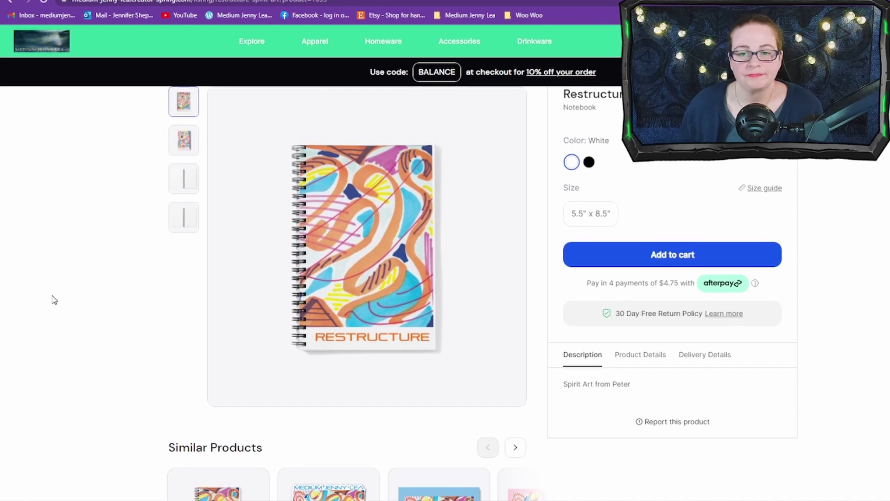
{"action": "scroll", "coordinate": [53, 301], "scroll_direction": "up", "scroll_amount": 1}
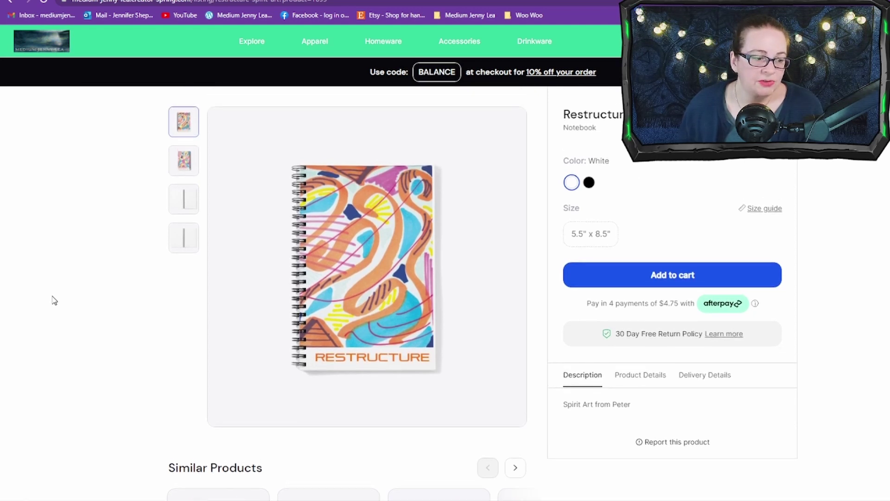
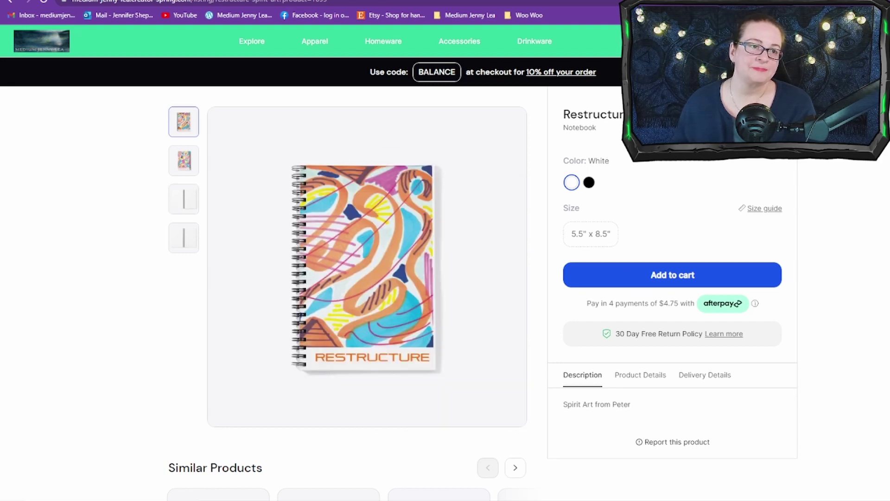
Return to the Restructure notebook listing and bring up File Explorer on Quick access.
{"action": "key", "text": "ctrl+w"}
{"action": "key", "text": "ctrl+Tab"}
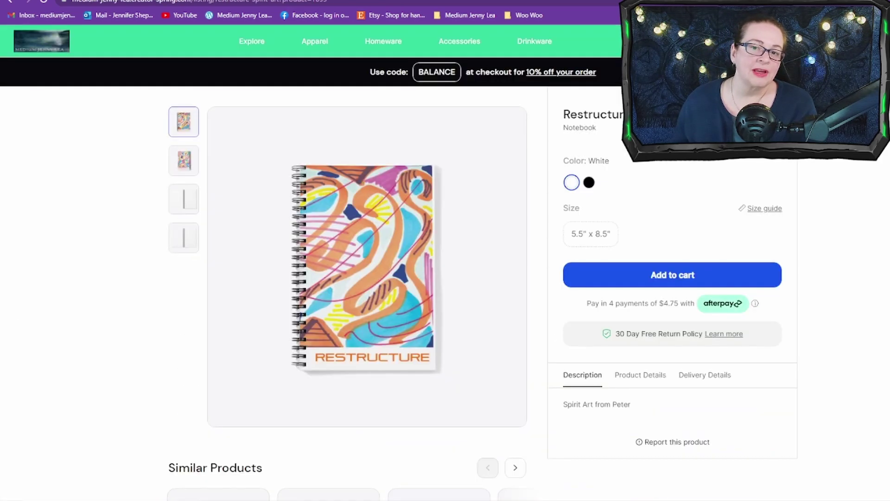
{"action": "left_click", "coordinate": [298, 495]}
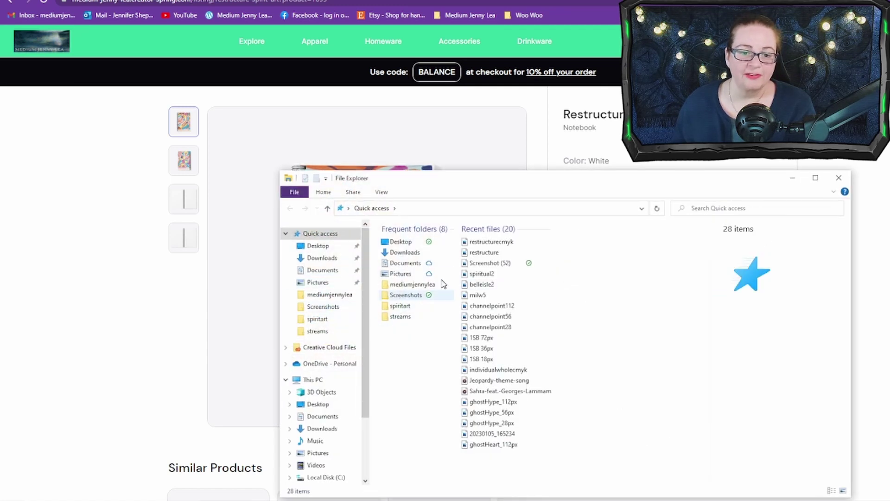
Select Pictures under Frequent folders, then close File Explorer.
{"action": "left_click", "coordinate": [410, 275]}
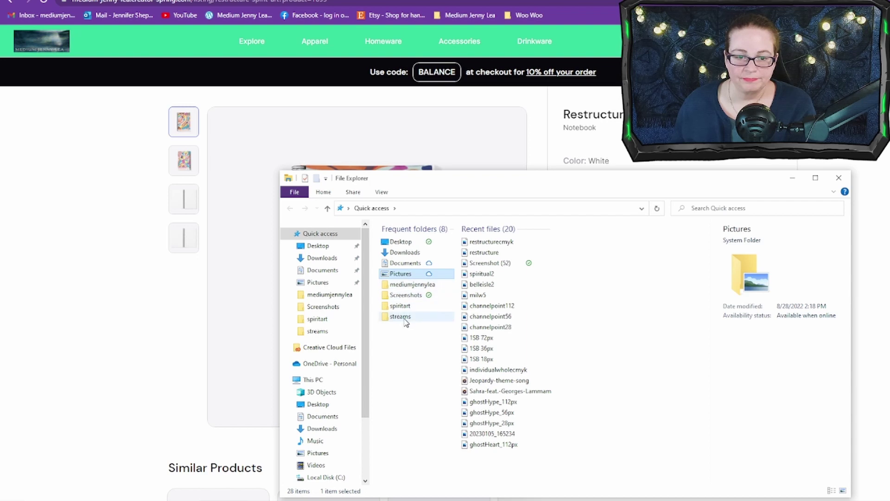
{"action": "left_click", "coordinate": [839, 178]}
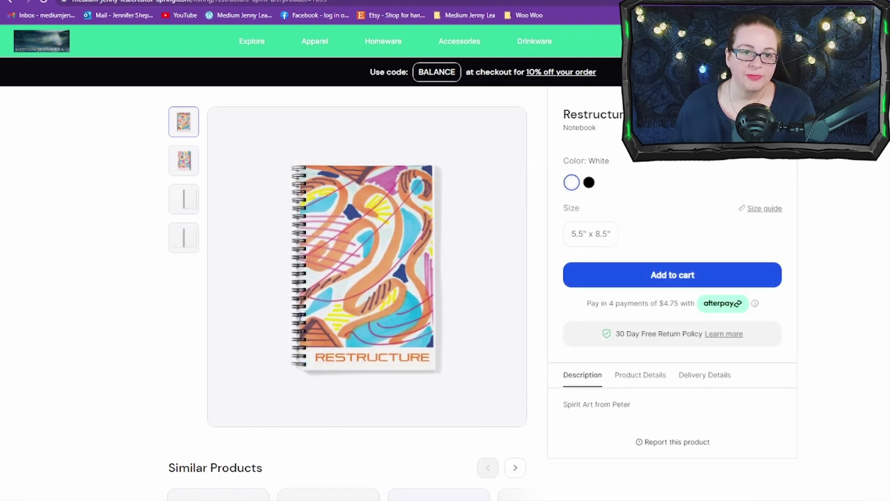
Browse a saved-bookmarks folder on the bookmarks bar, then dismiss the bookmark list.
{"action": "left_click", "coordinate": [467, 15]}
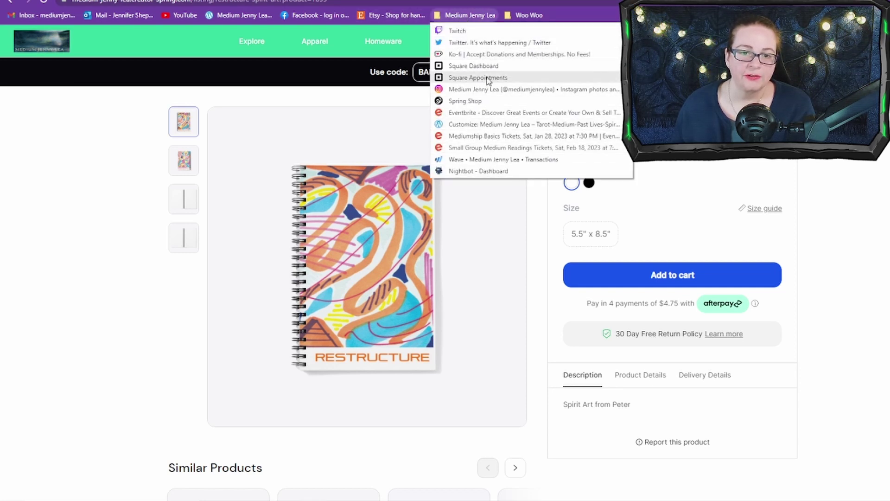
{"action": "mouse_move", "coordinate": [526, 15]}
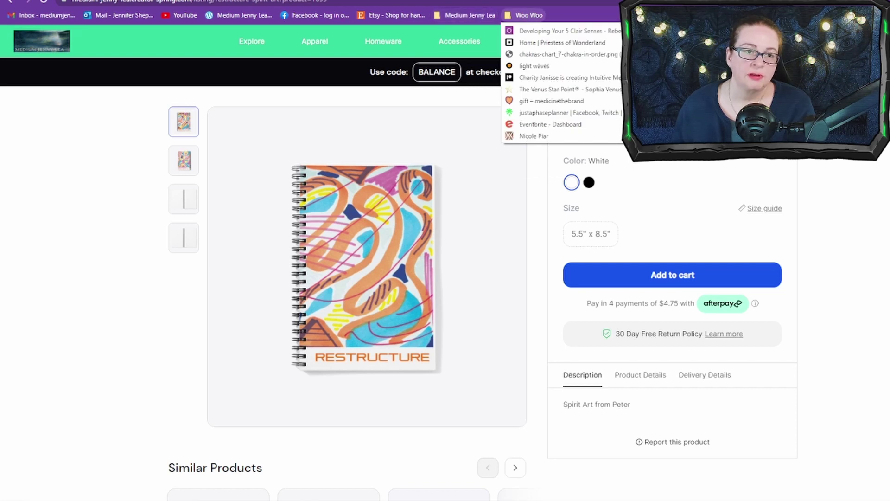
{"action": "key", "text": "Escape"}
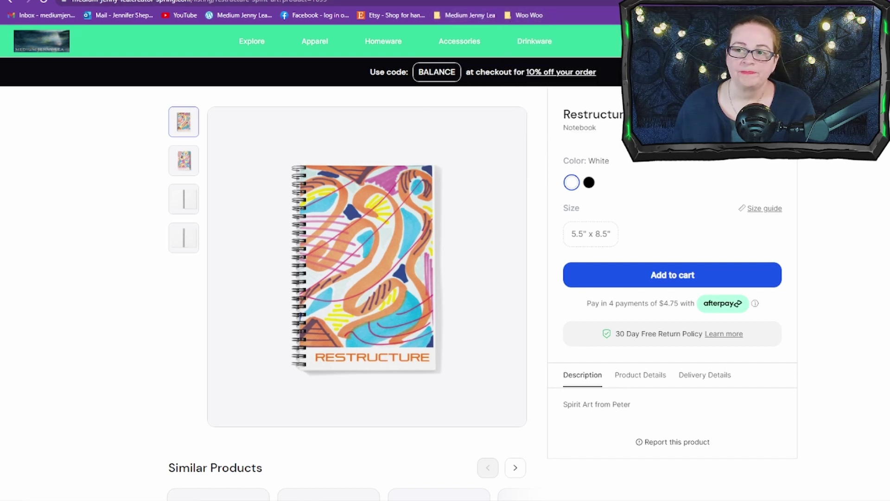
Open the WIDO Photography site and scroll down to its eight Galleries thumbnails.
{"action": "left_click", "coordinate": [797, 147]}
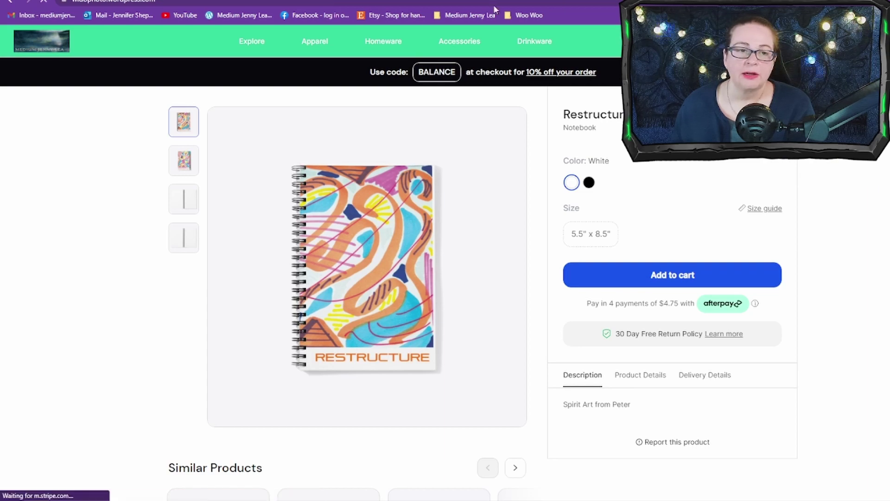
{"action": "scroll", "coordinate": [783, 243], "scroll_direction": "down", "scroll_amount": 5}
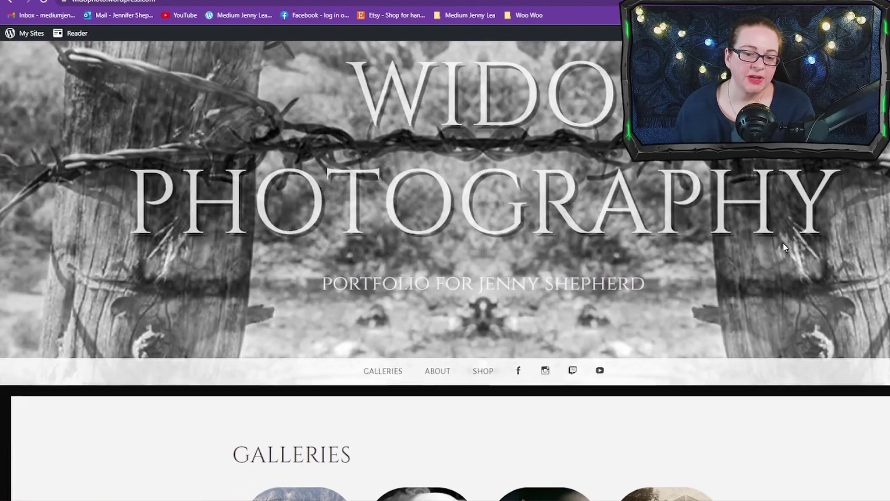
{"action": "scroll", "coordinate": [783, 242], "scroll_direction": "up", "scroll_amount": 3}
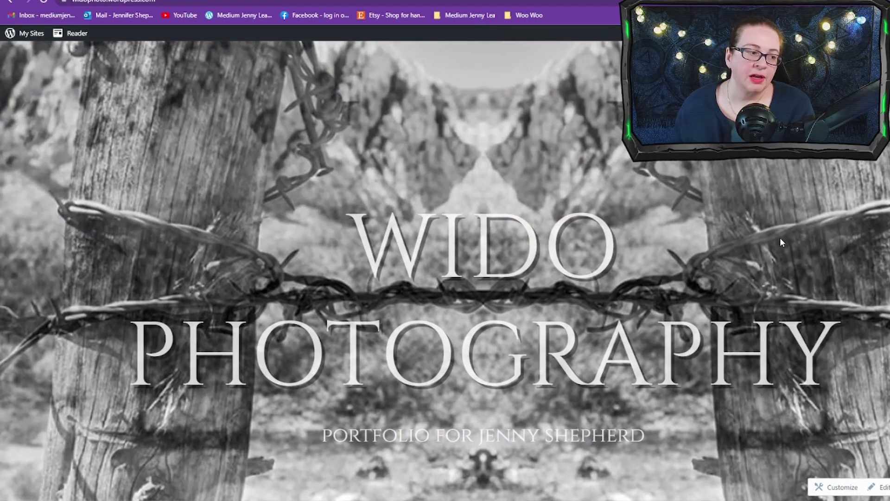
{"action": "scroll", "coordinate": [781, 241], "scroll_direction": "down", "scroll_amount": 1}
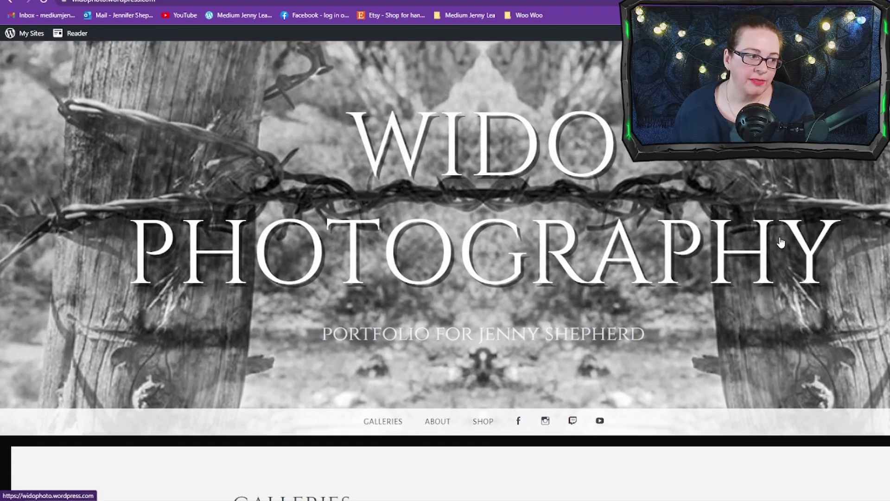
{"action": "scroll", "coordinate": [781, 241], "scroll_direction": "down", "scroll_amount": 1}
{"action": "scroll", "coordinate": [780, 236], "scroll_direction": "down", "scroll_amount": 1}
{"action": "scroll", "coordinate": [780, 237], "scroll_direction": "up", "scroll_amount": 2}
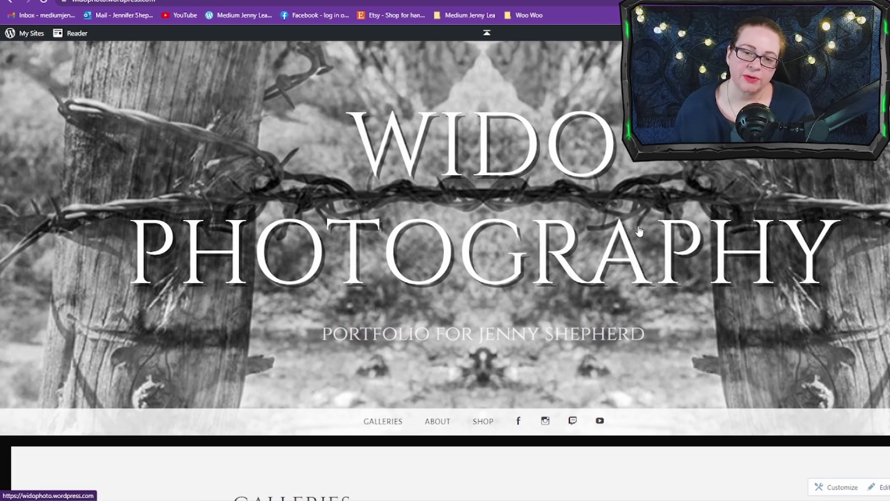
{"action": "scroll", "coordinate": [733, 297], "scroll_direction": "down", "scroll_amount": 2}
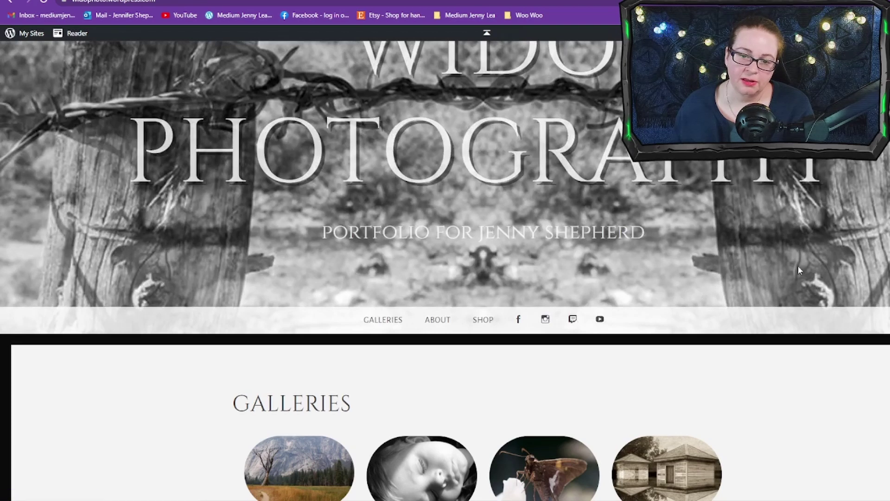
{"action": "scroll", "coordinate": [724, 286], "scroll_direction": "down", "scroll_amount": 2}
{"action": "scroll", "coordinate": [724, 286], "scroll_direction": "down", "scroll_amount": 5}
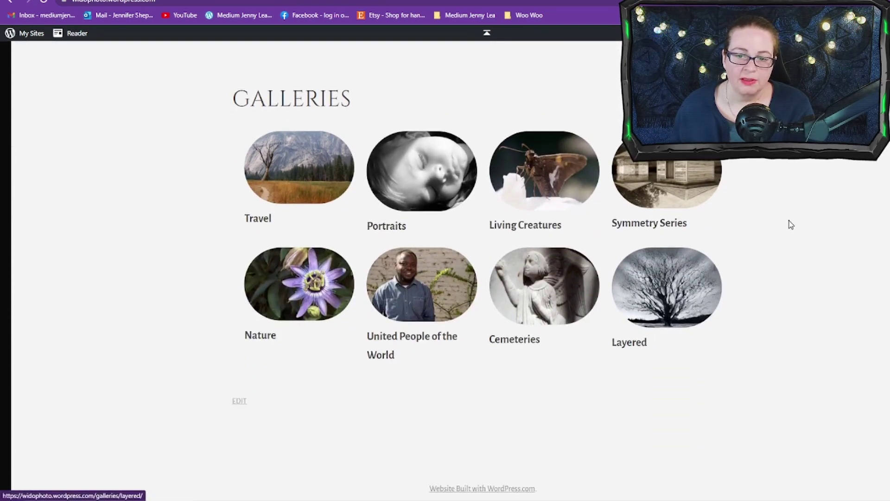
Open the Symmetry Series gallery and view its first mirrored images, like the red rose.
{"action": "left_click", "coordinate": [668, 181]}
{"action": "scroll", "coordinate": [861, 268], "scroll_direction": "down", "scroll_amount": 9}
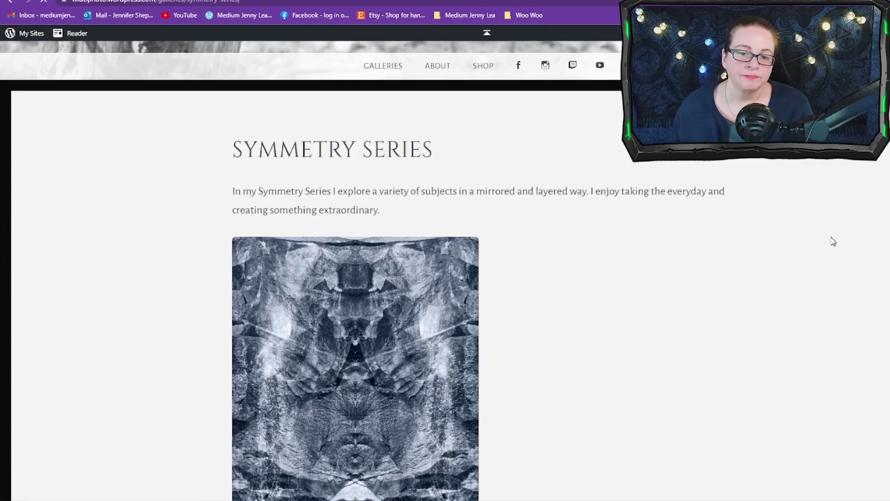
{"action": "scroll", "coordinate": [757, 284], "scroll_direction": "down", "scroll_amount": 3}
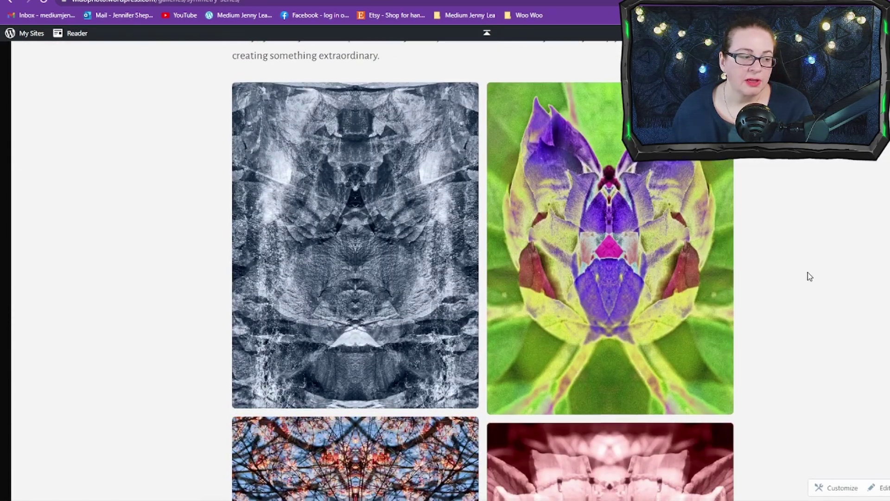
{"action": "scroll", "coordinate": [808, 271], "scroll_direction": "down", "scroll_amount": 2}
{"action": "scroll", "coordinate": [807, 270], "scroll_direction": "up", "scroll_amount": 2}
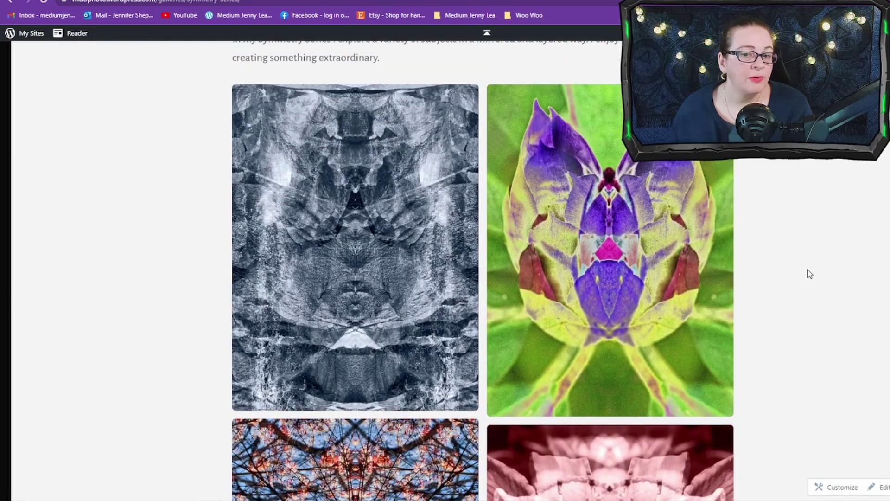
{"action": "scroll", "coordinate": [809, 273], "scroll_direction": "down", "scroll_amount": 1}
{"action": "scroll", "coordinate": [775, 265], "scroll_direction": "down", "scroll_amount": 1}
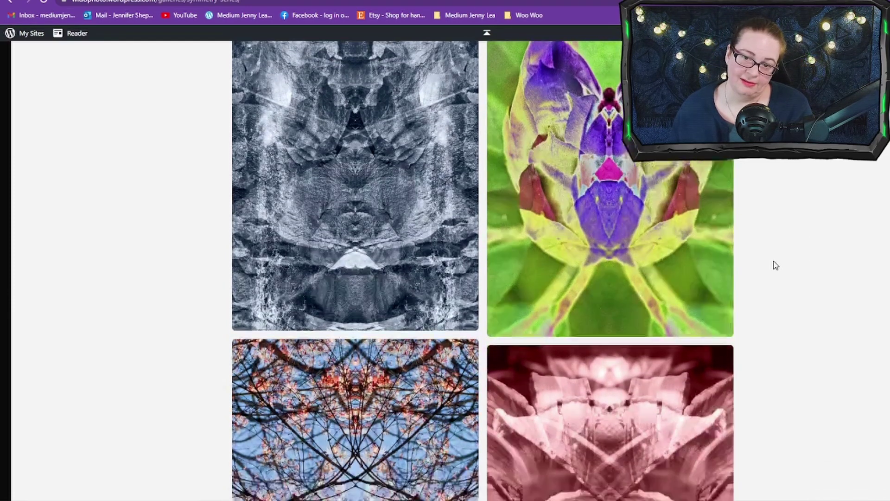
{"action": "scroll", "coordinate": [776, 265], "scroll_direction": "down", "scroll_amount": 2}
{"action": "scroll", "coordinate": [776, 265], "scroll_direction": "down", "scroll_amount": 3}
{"action": "scroll", "coordinate": [776, 265], "scroll_direction": "down", "scroll_amount": 1}
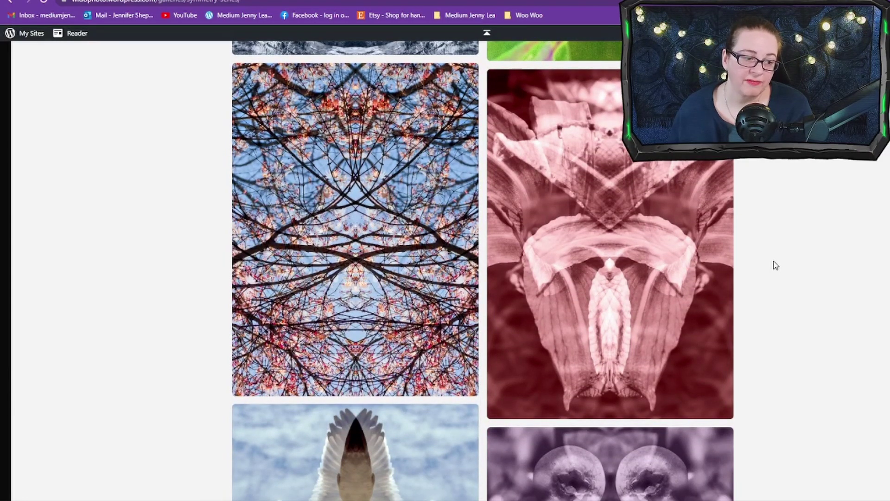
Scroll further down the Symmetry Series gallery to the spider-web and bee images.
{"action": "scroll", "coordinate": [775, 265], "scroll_direction": "down", "scroll_amount": 1}
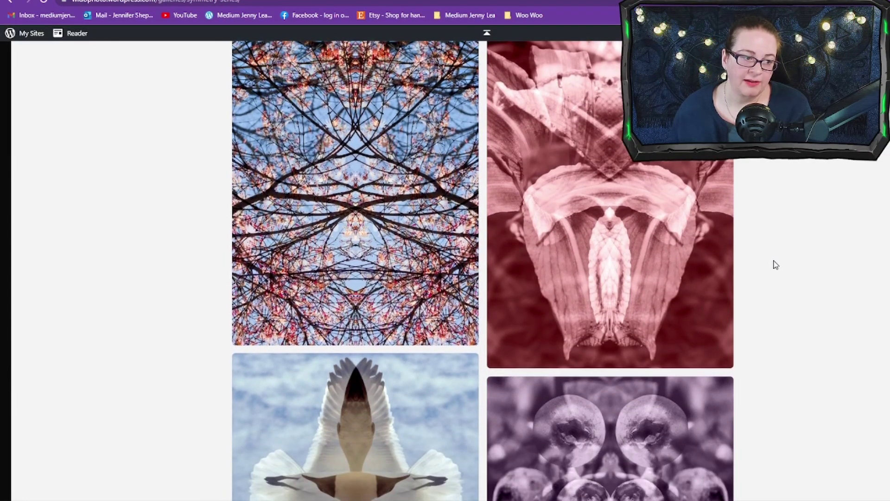
{"action": "scroll", "coordinate": [775, 264], "scroll_direction": "down", "scroll_amount": 5}
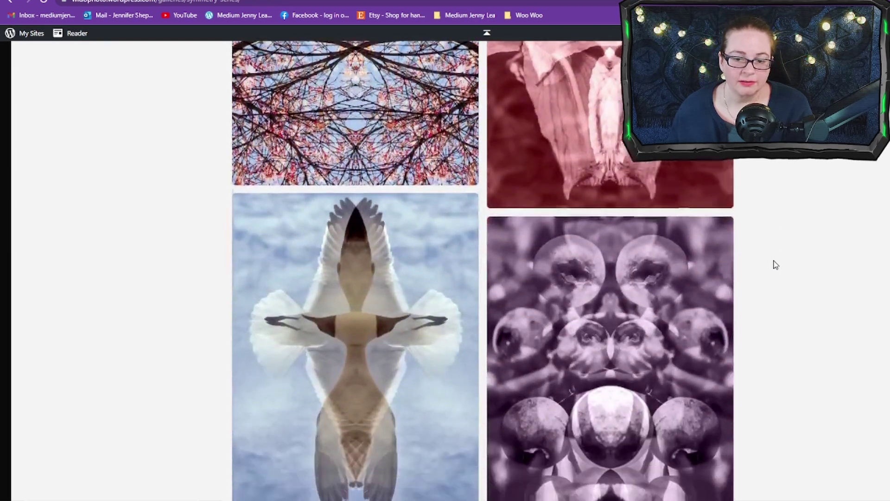
{"action": "scroll", "coordinate": [775, 264], "scroll_direction": "down", "scroll_amount": 1}
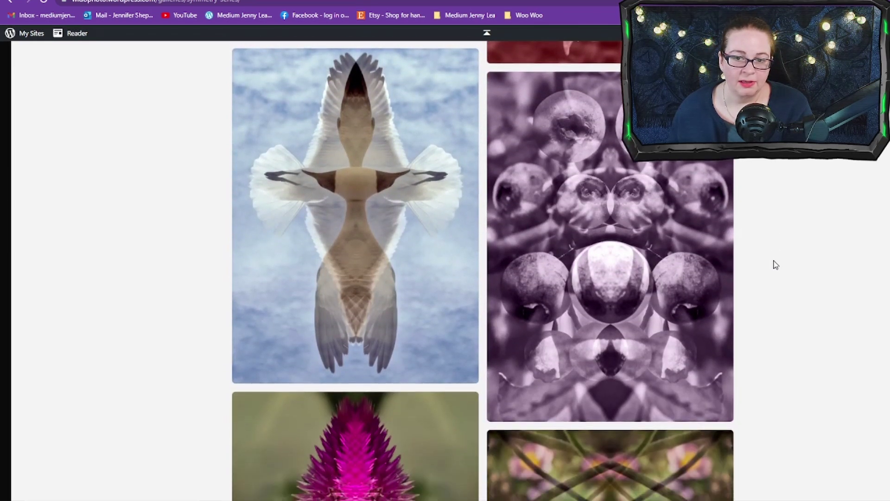
{"action": "scroll", "coordinate": [776, 264], "scroll_direction": "down", "scroll_amount": 3}
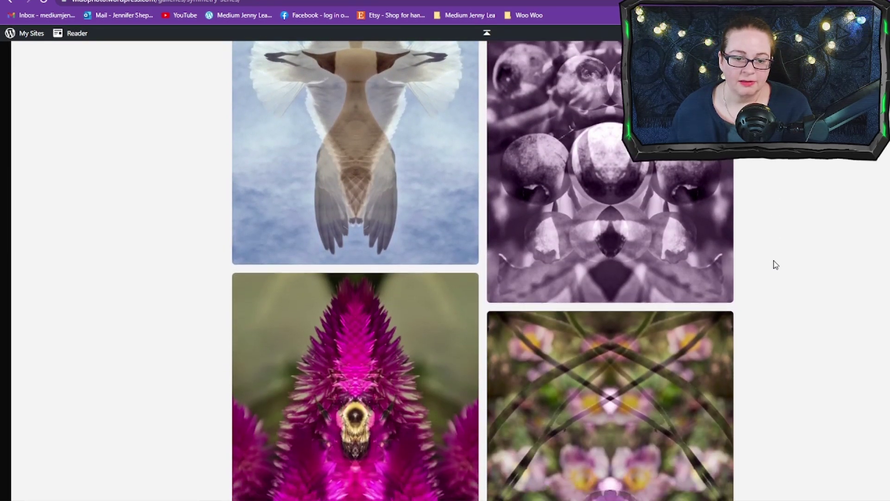
{"action": "scroll", "coordinate": [776, 265], "scroll_direction": "down", "scroll_amount": 2}
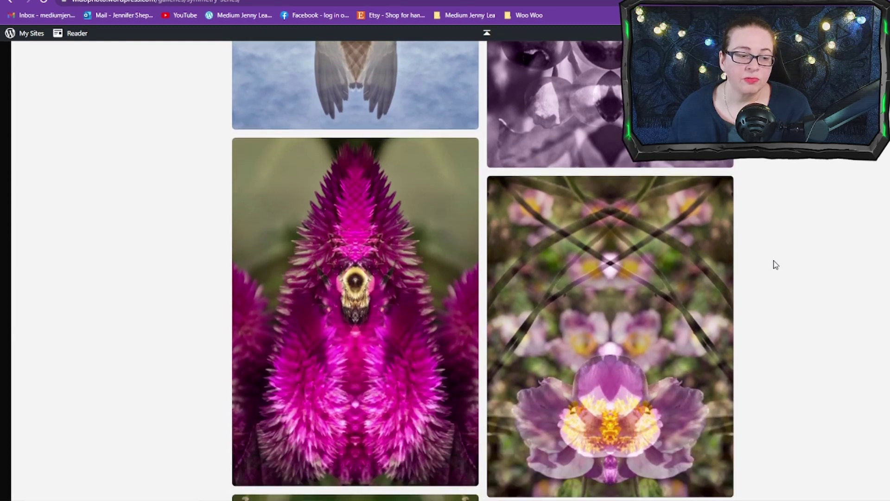
{"action": "scroll", "coordinate": [775, 265], "scroll_direction": "down", "scroll_amount": 1}
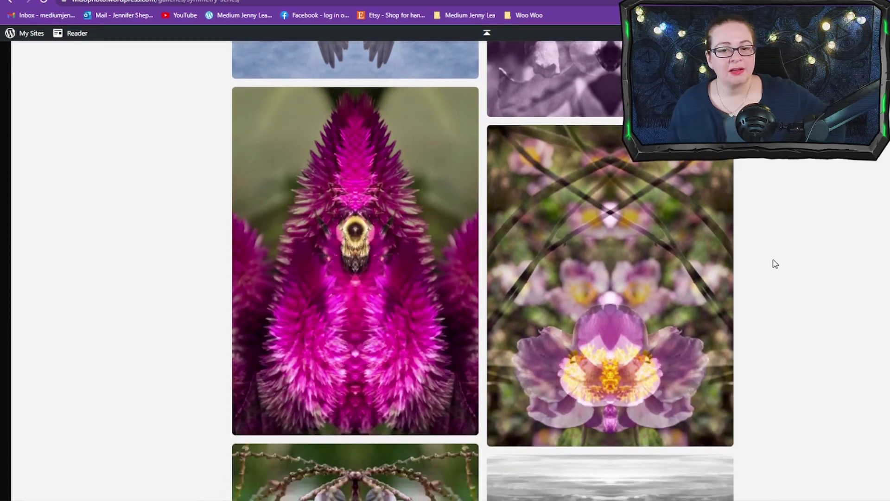
{"action": "scroll", "coordinate": [775, 264], "scroll_direction": "down", "scroll_amount": 1}
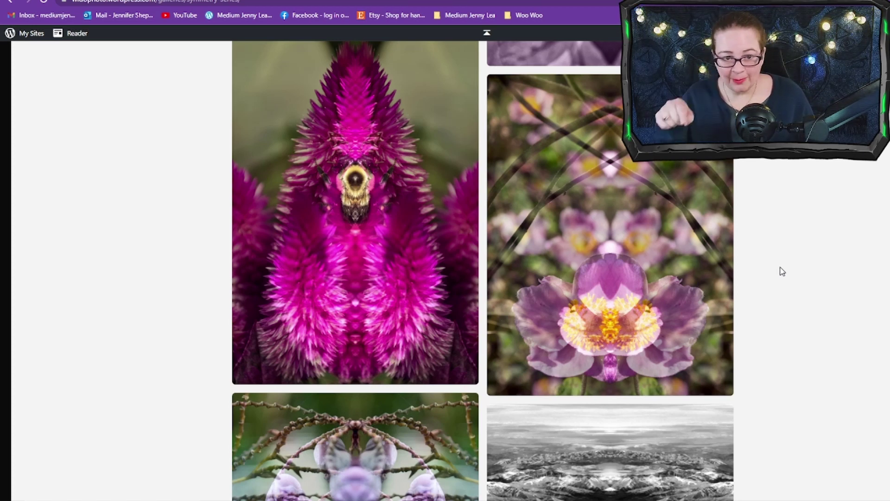
{"action": "scroll", "coordinate": [788, 271], "scroll_direction": "down", "scroll_amount": 1}
{"action": "scroll", "coordinate": [787, 271], "scroll_direction": "down", "scroll_amount": 5}
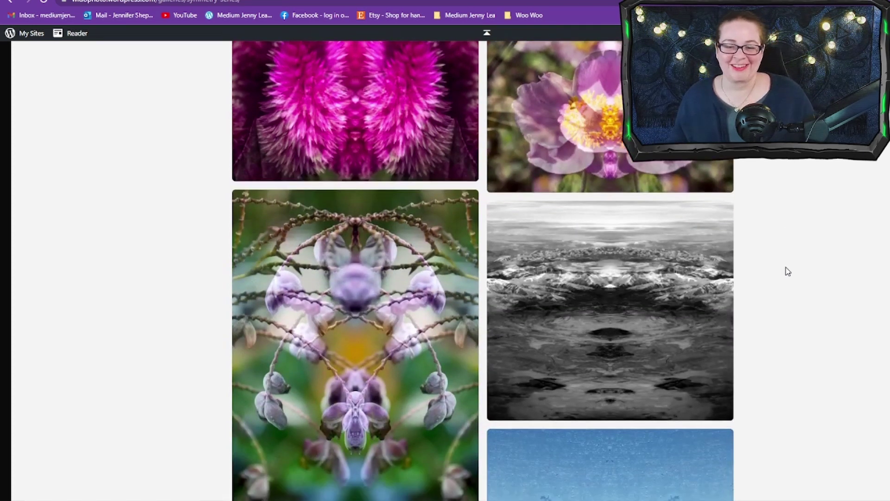
{"action": "scroll", "coordinate": [789, 271], "scroll_direction": "down", "scroll_amount": 1}
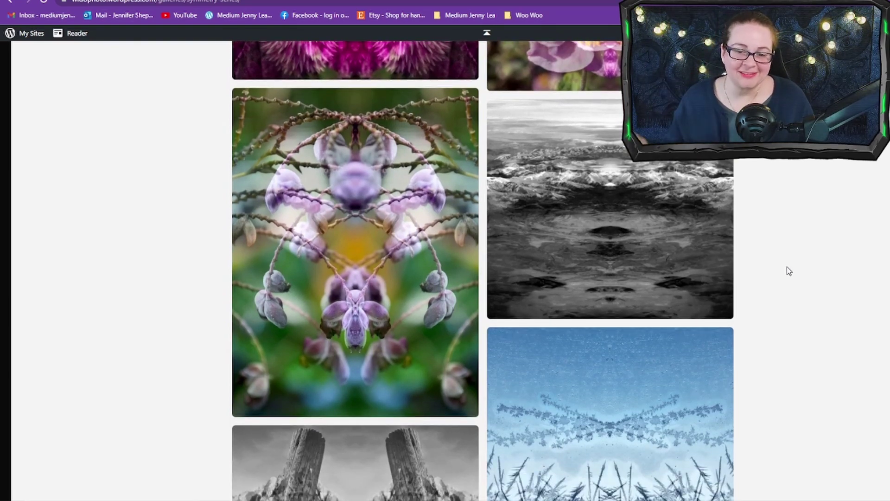
{"action": "scroll", "coordinate": [786, 267], "scroll_direction": "down", "scroll_amount": 3}
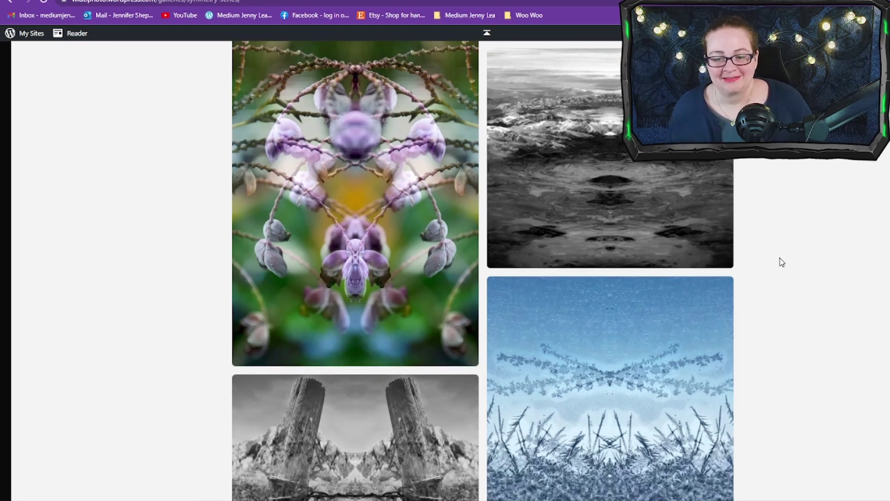
{"action": "scroll", "coordinate": [781, 261], "scroll_direction": "down", "scroll_amount": 3}
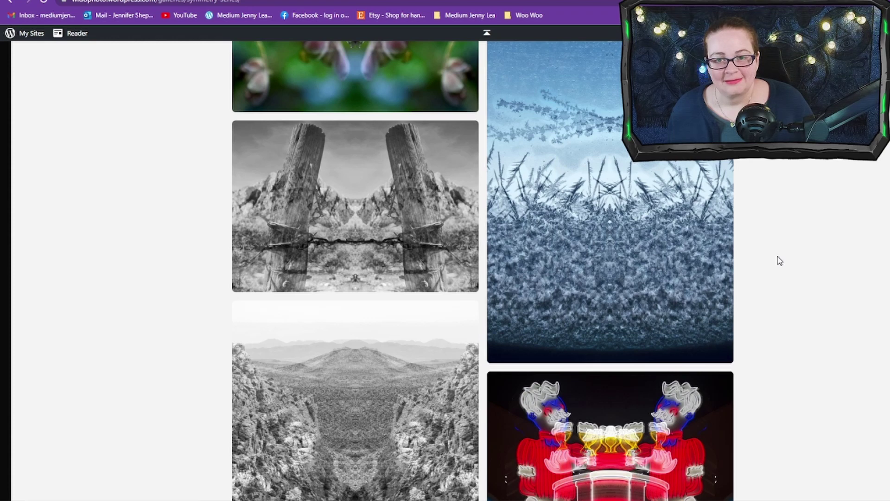
{"action": "scroll", "coordinate": [780, 261], "scroll_direction": "down", "scroll_amount": 1}
{"action": "scroll", "coordinate": [780, 261], "scroll_direction": "down", "scroll_amount": 3}
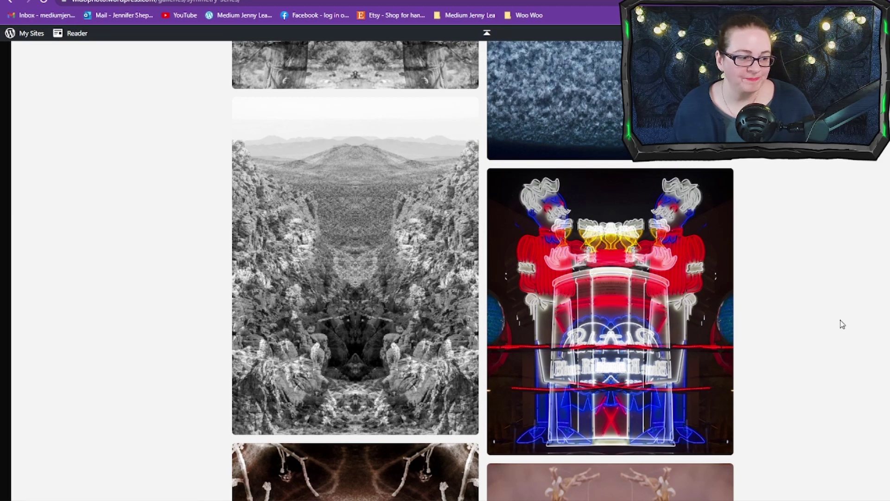
{"action": "scroll", "coordinate": [790, 307], "scroll_direction": "down", "scroll_amount": 1}
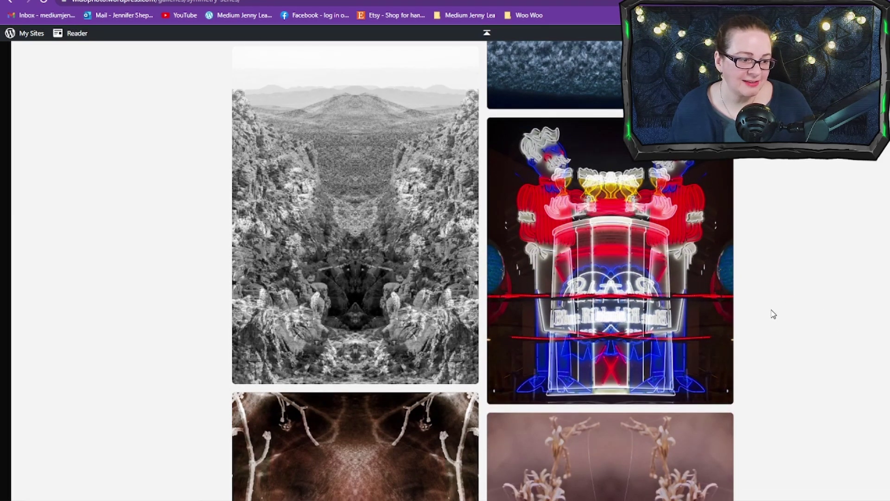
{"action": "scroll", "coordinate": [770, 303], "scroll_direction": "down", "scroll_amount": 1}
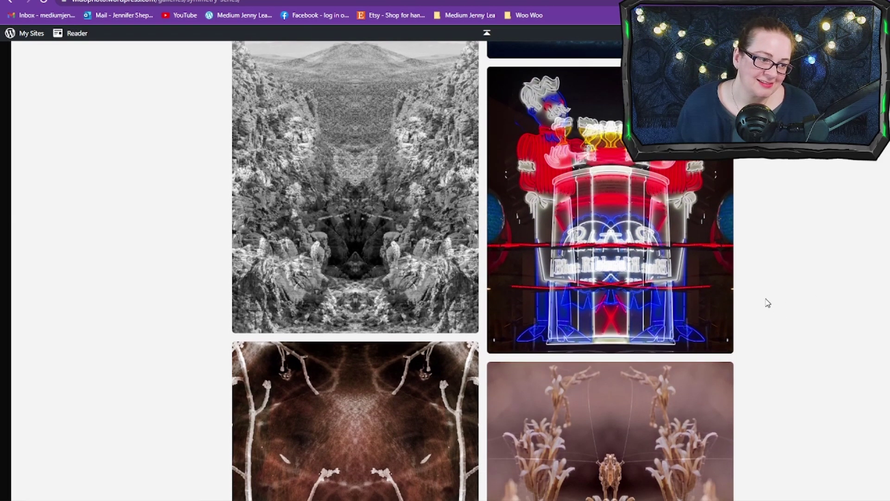
{"action": "scroll", "coordinate": [768, 299], "scroll_direction": "down", "scroll_amount": 2}
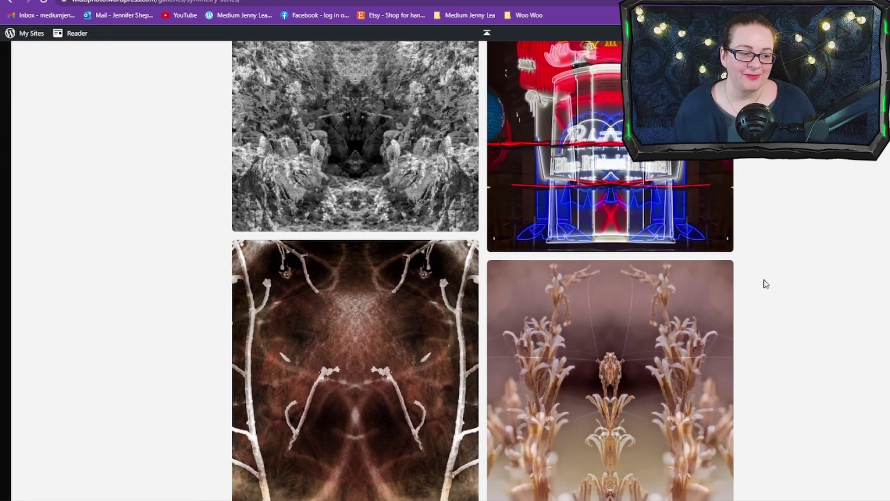
{"action": "scroll", "coordinate": [760, 283], "scroll_direction": "down", "scroll_amount": 1}
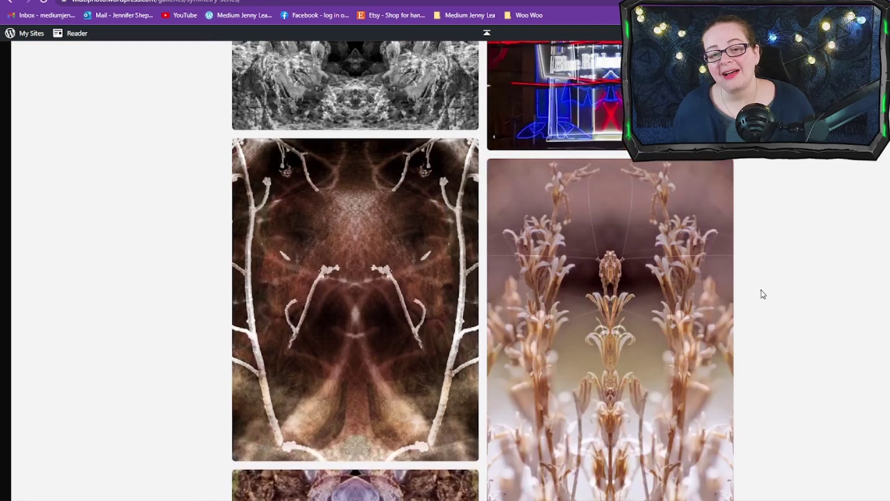
{"action": "scroll", "coordinate": [763, 294], "scroll_direction": "down", "scroll_amount": 2}
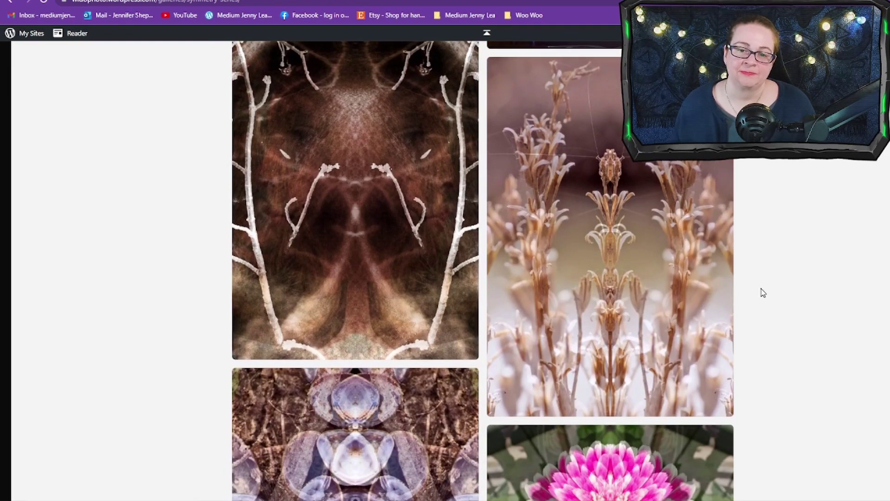
{"action": "scroll", "coordinate": [763, 292], "scroll_direction": "down", "scroll_amount": 3}
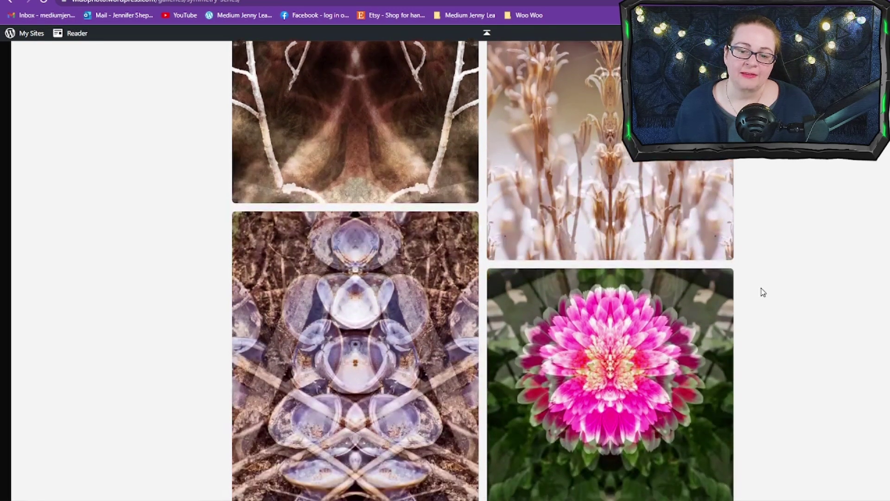
{"action": "scroll", "coordinate": [763, 292], "scroll_direction": "down", "scroll_amount": 3}
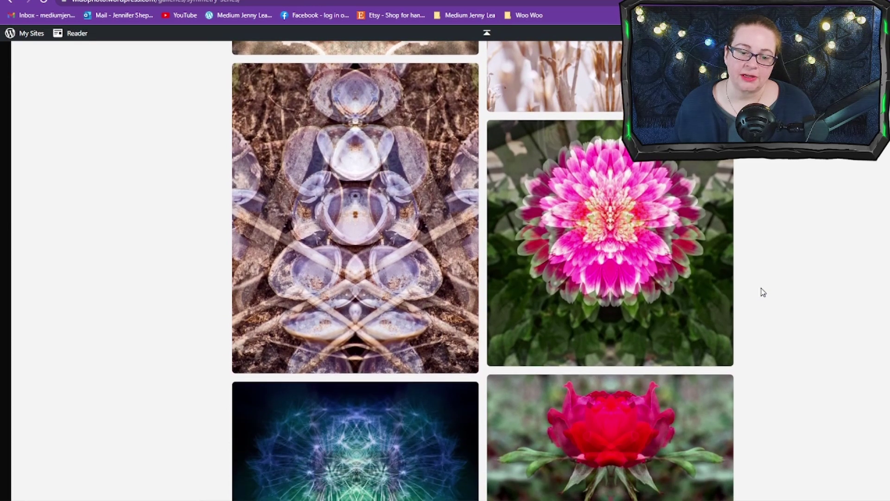
{"action": "scroll", "coordinate": [762, 293], "scroll_direction": "down", "scroll_amount": 1}
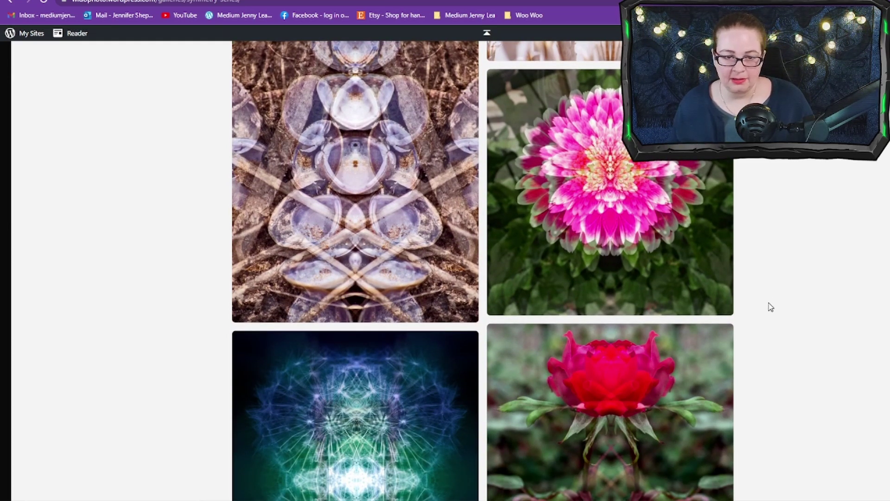
{"action": "scroll", "coordinate": [768, 302], "scroll_direction": "down", "scroll_amount": 2}
{"action": "scroll", "coordinate": [770, 307], "scroll_direction": "down", "scroll_amount": 2}
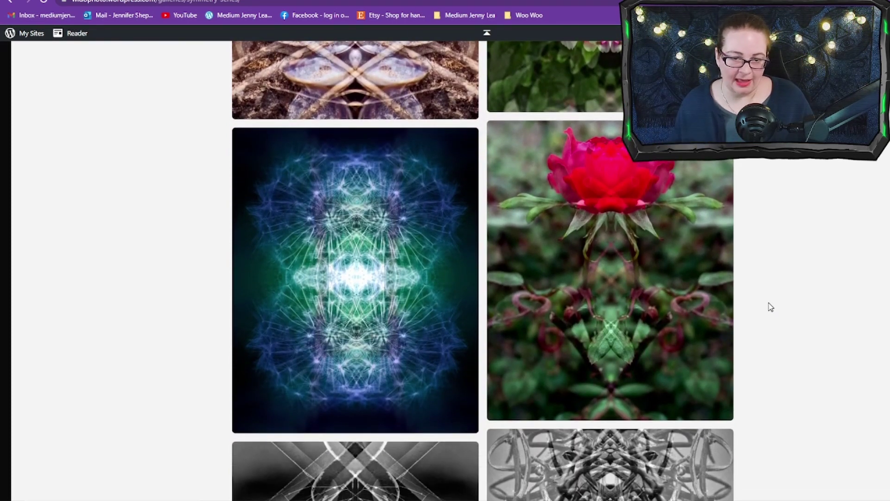
{"action": "scroll", "coordinate": [804, 300], "scroll_direction": "down", "scroll_amount": 1}
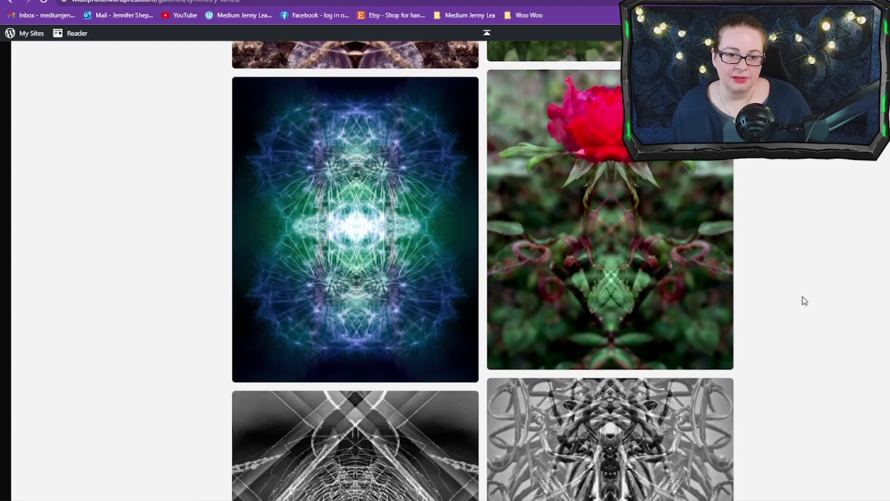
{"action": "scroll", "coordinate": [805, 299], "scroll_direction": "down", "scroll_amount": 3}
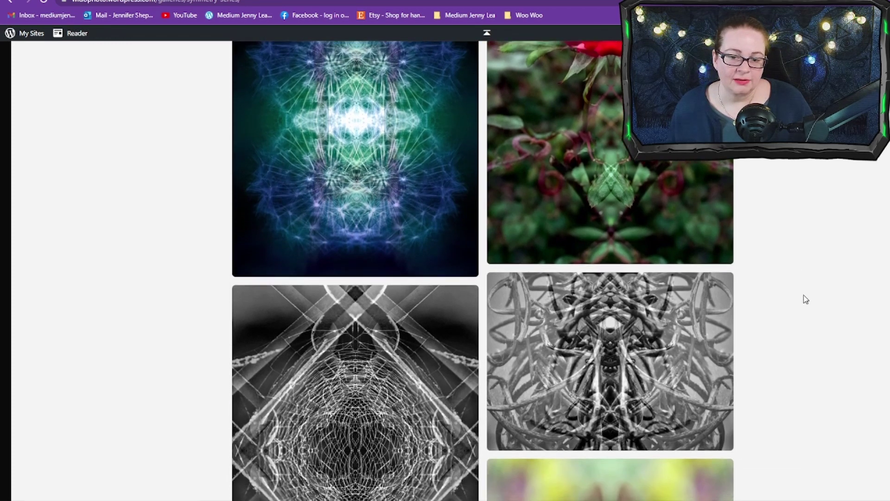
{"action": "scroll", "coordinate": [805, 299], "scroll_direction": "down", "scroll_amount": 3}
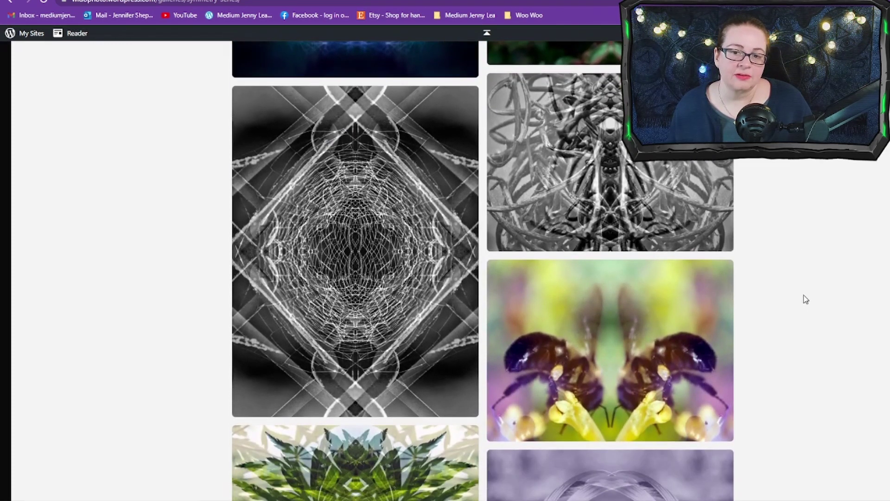
{"action": "scroll", "coordinate": [806, 298], "scroll_direction": "down", "scroll_amount": 2}
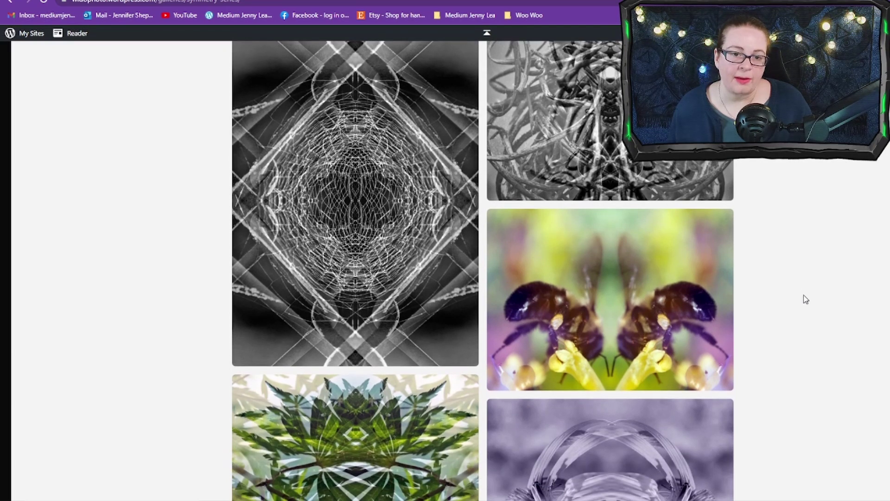
{"action": "scroll", "coordinate": [805, 299], "scroll_direction": "down", "scroll_amount": 1}
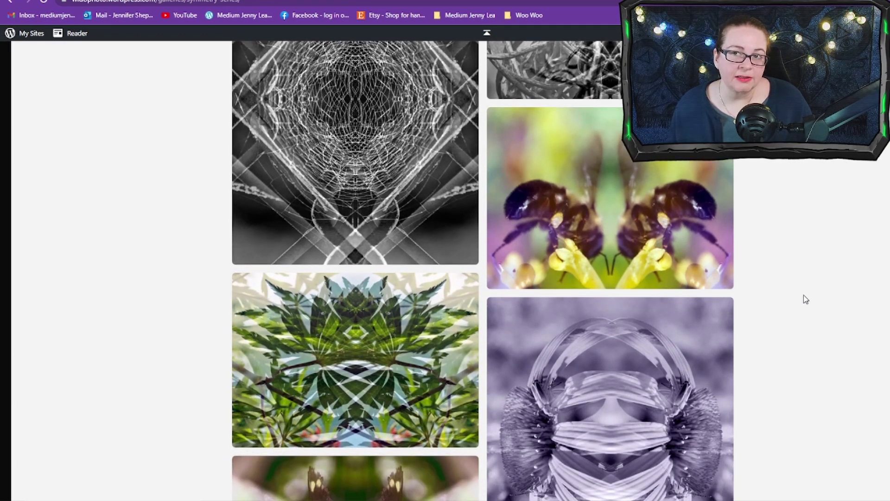
{"action": "scroll", "coordinate": [806, 299], "scroll_direction": "up", "scroll_amount": 3}
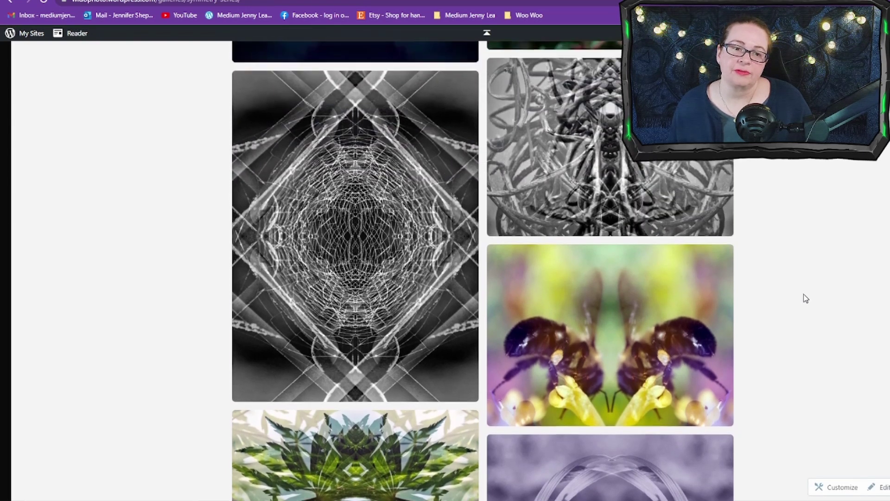
{"action": "scroll", "coordinate": [805, 299], "scroll_direction": "down", "scroll_amount": 1}
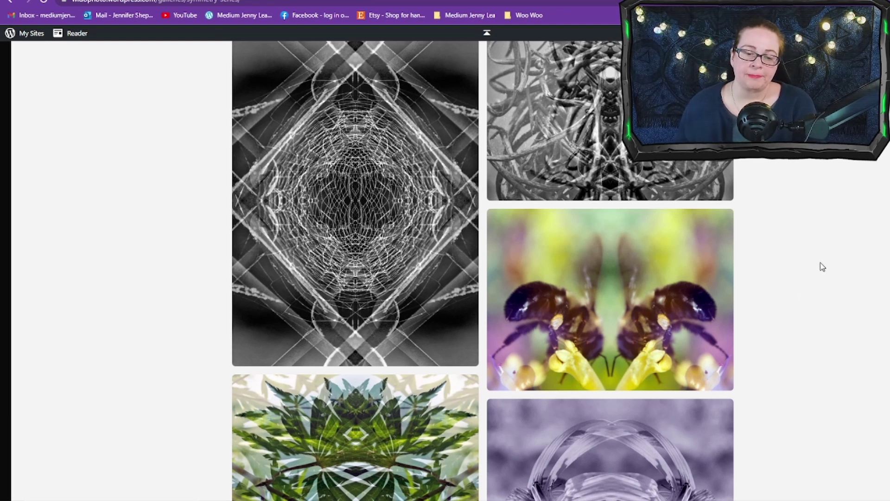
{"action": "scroll", "coordinate": [827, 245], "scroll_direction": "down", "scroll_amount": 3}
{"action": "scroll", "coordinate": [826, 251], "scroll_direction": "down", "scroll_amount": 3}
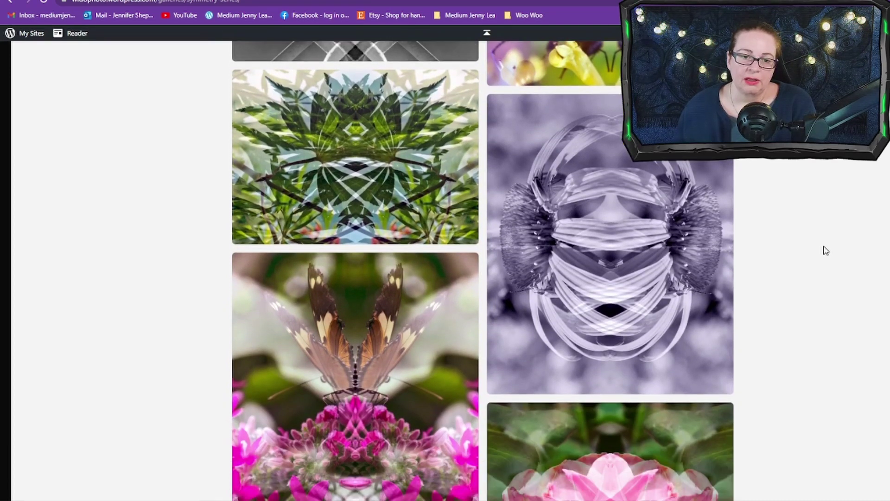
{"action": "scroll", "coordinate": [826, 250], "scroll_direction": "down", "scroll_amount": 1}
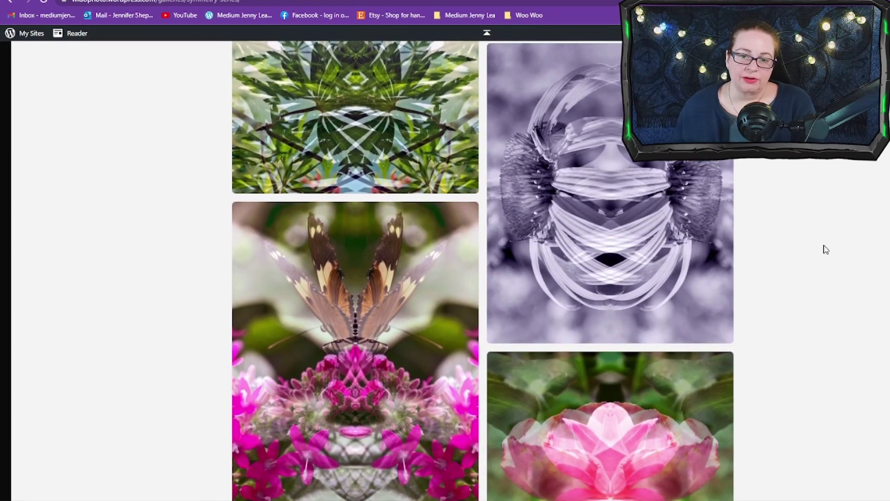
{"action": "scroll", "coordinate": [826, 249], "scroll_direction": "down", "scroll_amount": 1}
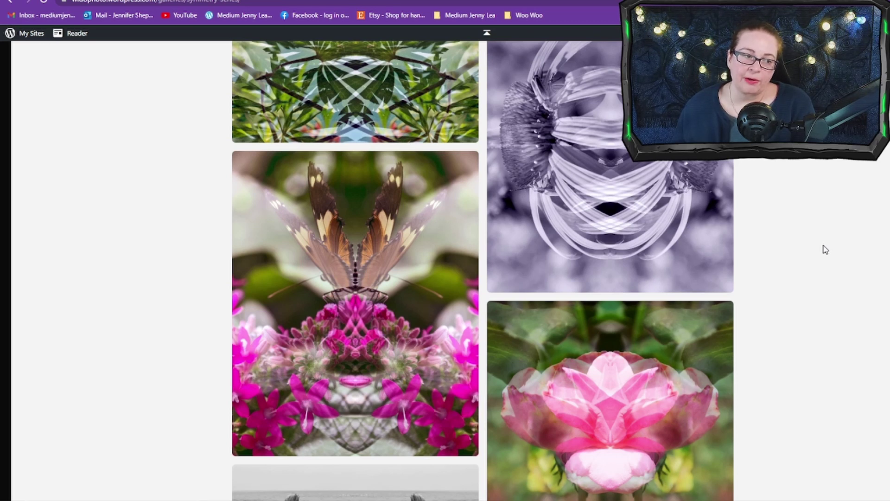
{"action": "scroll", "coordinate": [826, 249], "scroll_direction": "down", "scroll_amount": 1}
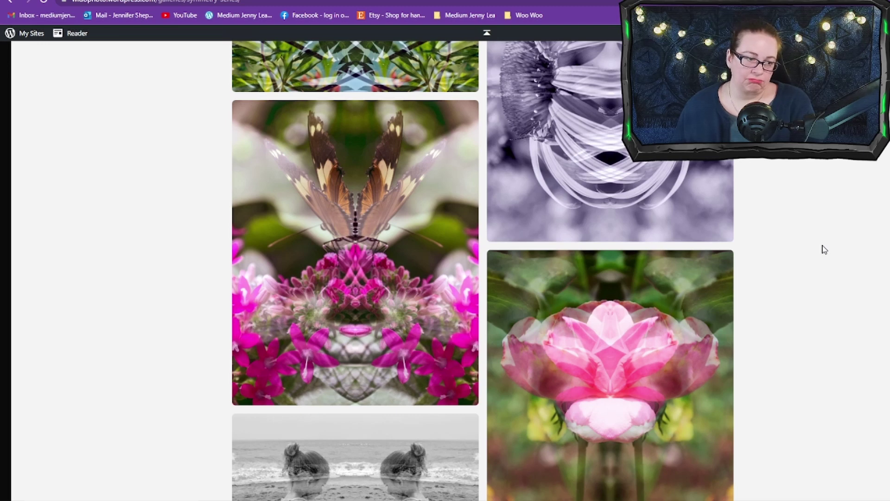
{"action": "scroll", "coordinate": [824, 247], "scroll_direction": "down", "scroll_amount": 3}
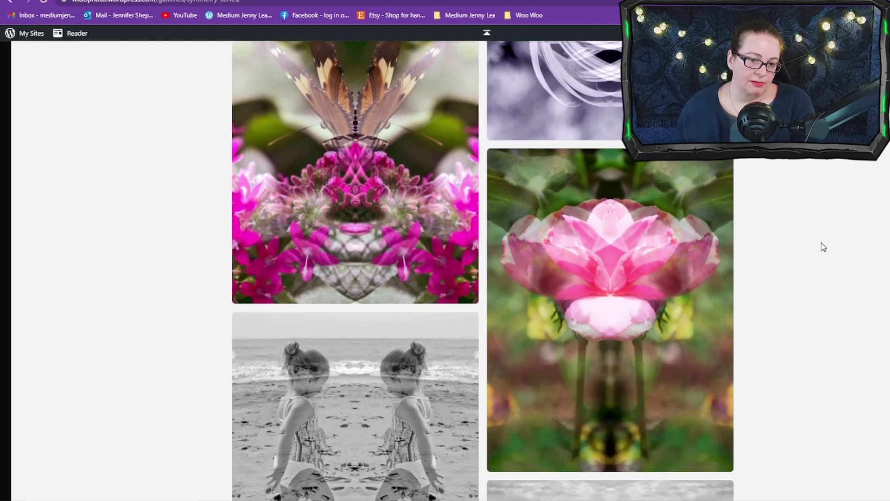
{"action": "scroll", "coordinate": [823, 247], "scroll_direction": "down", "scroll_amount": 2}
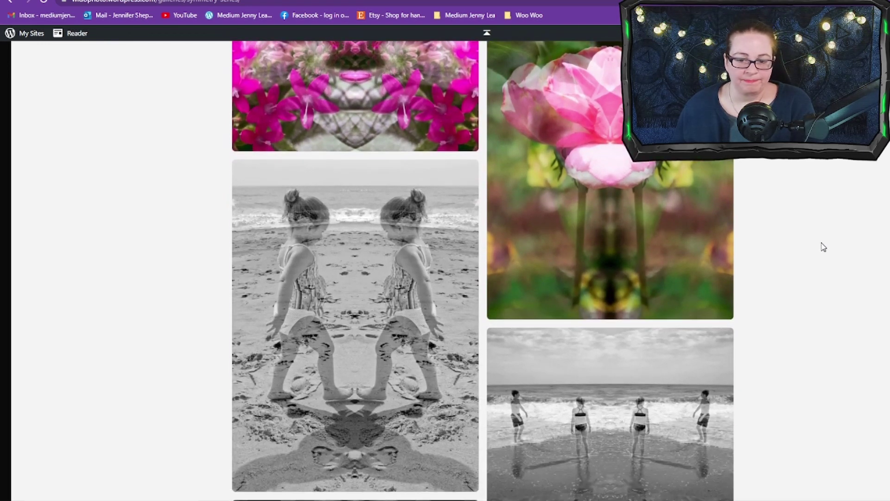
{"action": "scroll", "coordinate": [823, 247], "scroll_direction": "down", "scroll_amount": 2}
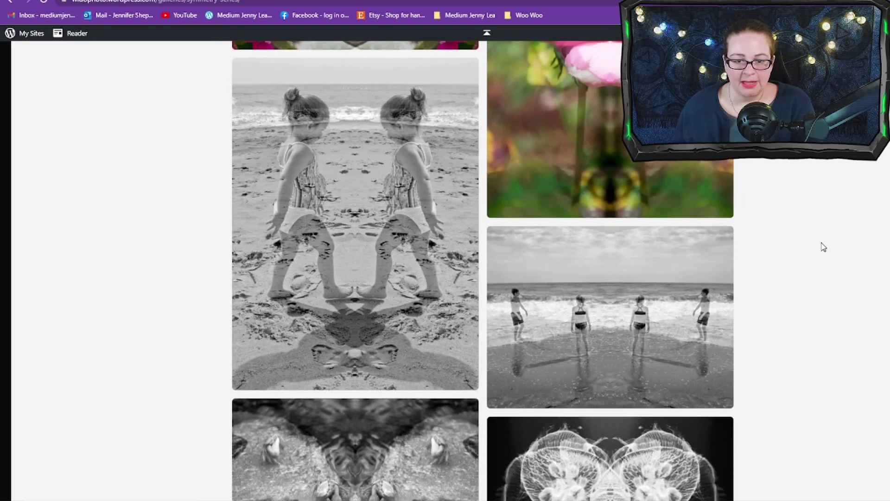
{"action": "scroll", "coordinate": [824, 247], "scroll_direction": "down", "scroll_amount": 1}
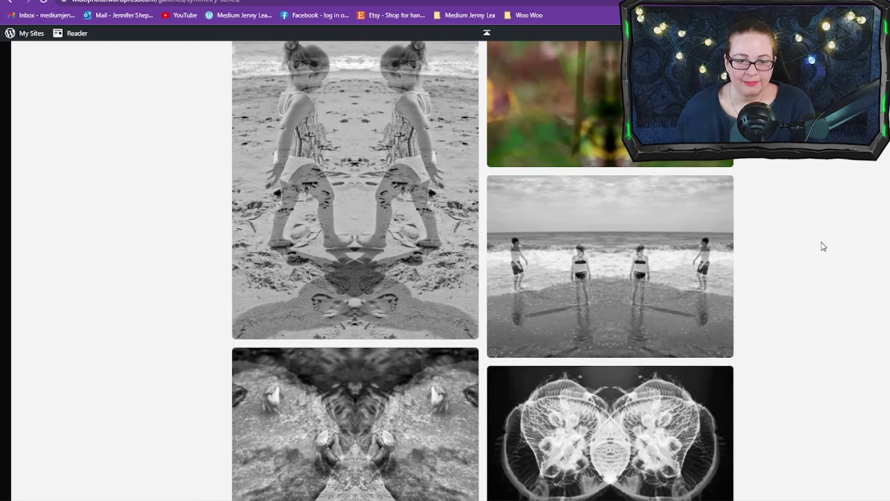
{"action": "scroll", "coordinate": [823, 246], "scroll_direction": "down", "scroll_amount": 1}
{"action": "scroll", "coordinate": [823, 246], "scroll_direction": "down", "scroll_amount": 3}
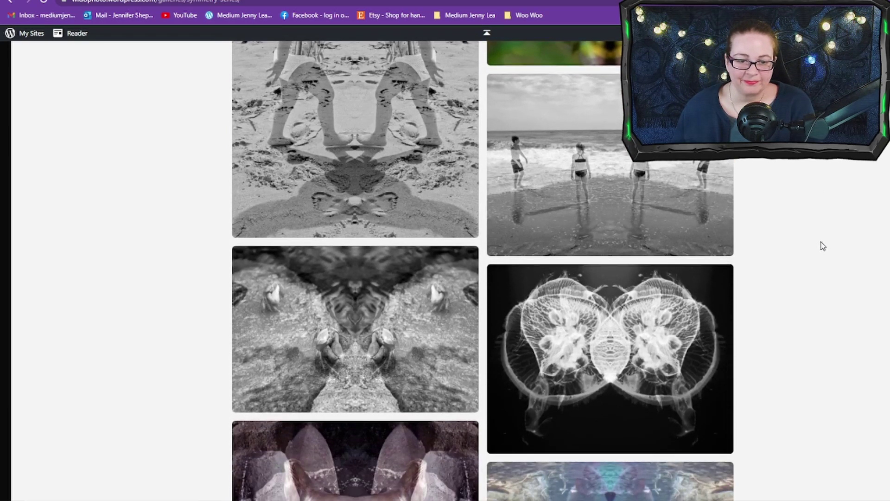
{"action": "scroll", "coordinate": [823, 246], "scroll_direction": "down", "scroll_amount": 2}
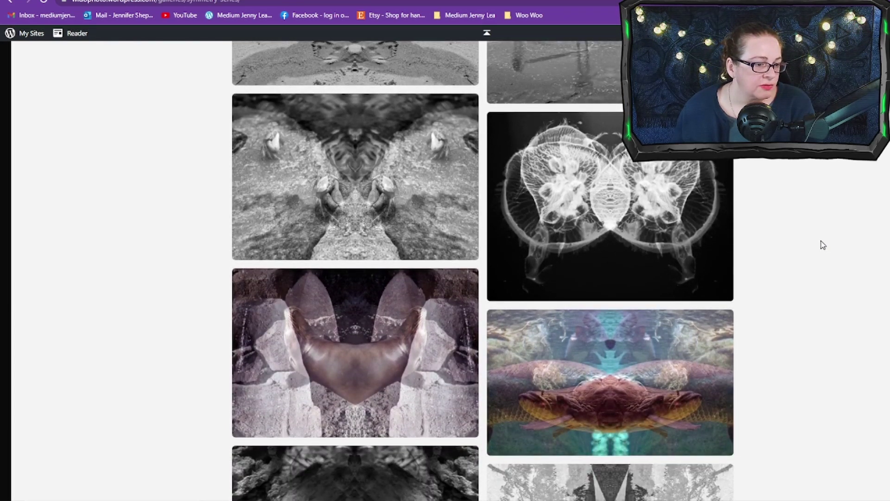
{"action": "scroll", "coordinate": [824, 246], "scroll_direction": "down", "scroll_amount": 1}
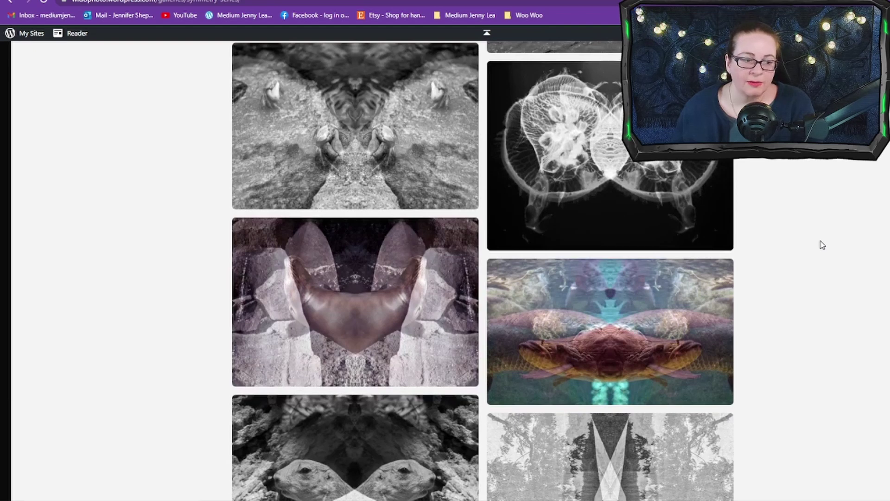
{"action": "scroll", "coordinate": [822, 244], "scroll_direction": "down", "scroll_amount": 1}
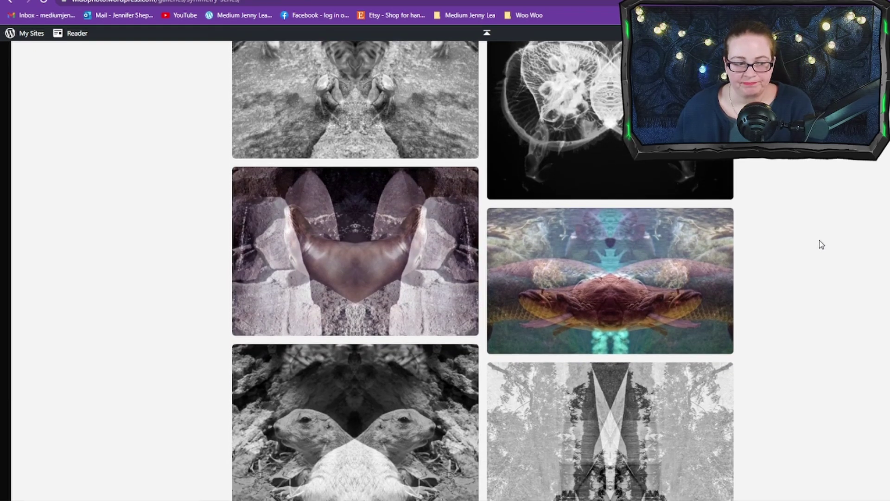
{"action": "scroll", "coordinate": [821, 244], "scroll_direction": "up", "scroll_amount": 1}
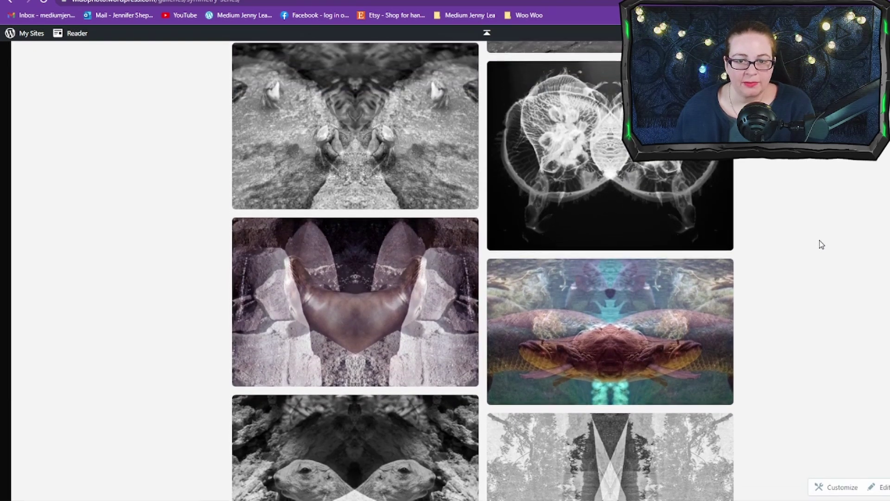
{"action": "scroll", "coordinate": [821, 244], "scroll_direction": "down", "scroll_amount": 1}
{"action": "scroll", "coordinate": [822, 245], "scroll_direction": "down", "scroll_amount": 5}
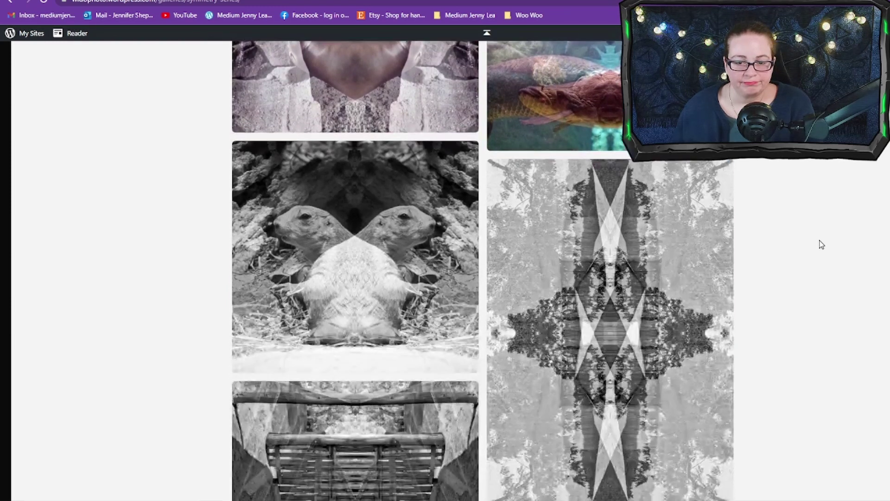
{"action": "scroll", "coordinate": [820, 244], "scroll_direction": "down", "scroll_amount": 2}
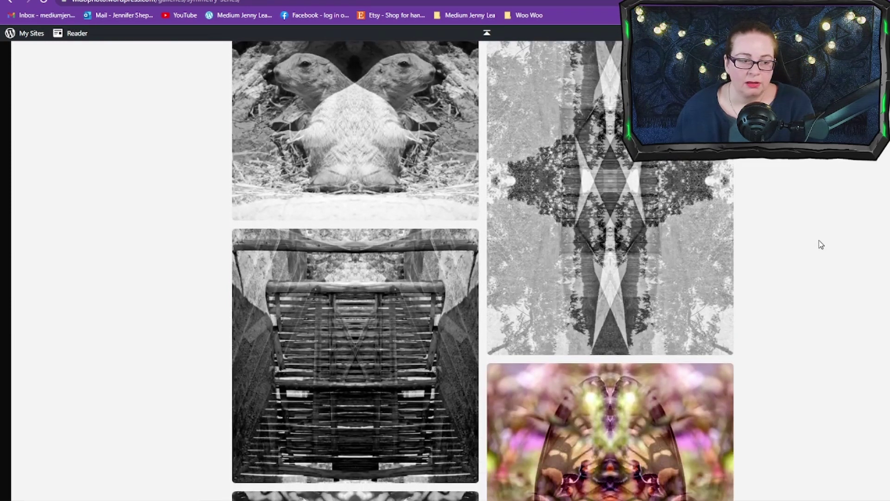
{"action": "scroll", "coordinate": [819, 244], "scroll_direction": "down", "scroll_amount": 1}
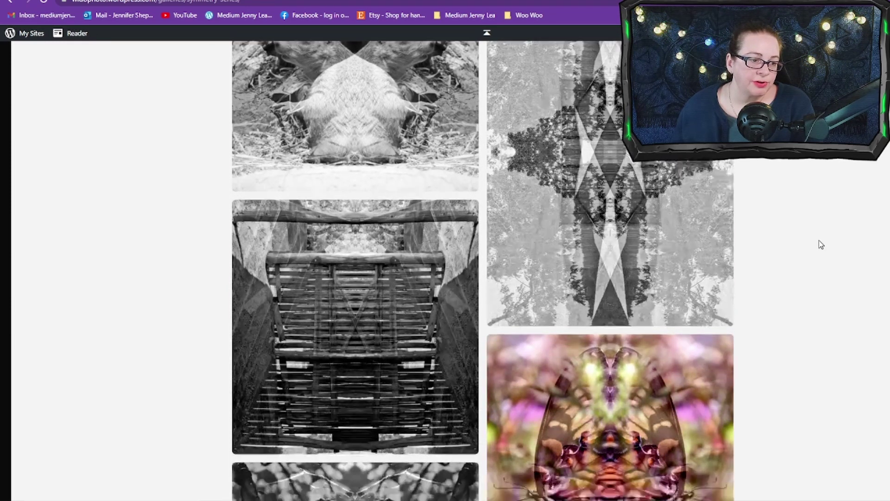
{"action": "scroll", "coordinate": [820, 245], "scroll_direction": "down", "scroll_amount": 1}
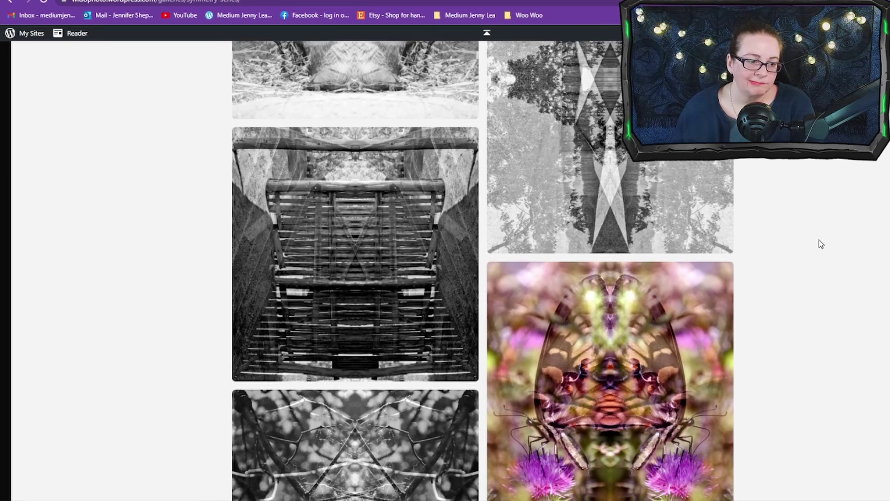
{"action": "scroll", "coordinate": [820, 244], "scroll_direction": "down", "scroll_amount": 1}
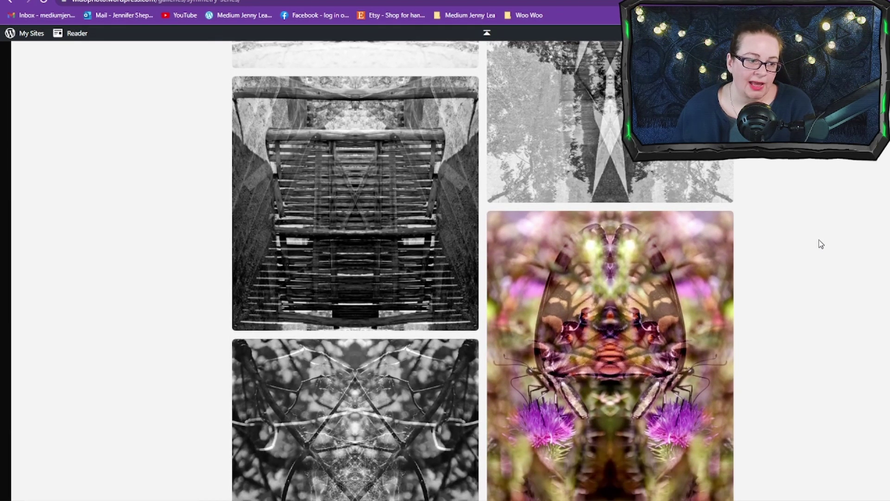
{"action": "scroll", "coordinate": [821, 244], "scroll_direction": "down", "scroll_amount": 1}
{"action": "scroll", "coordinate": [820, 245], "scroll_direction": "down", "scroll_amount": 4}
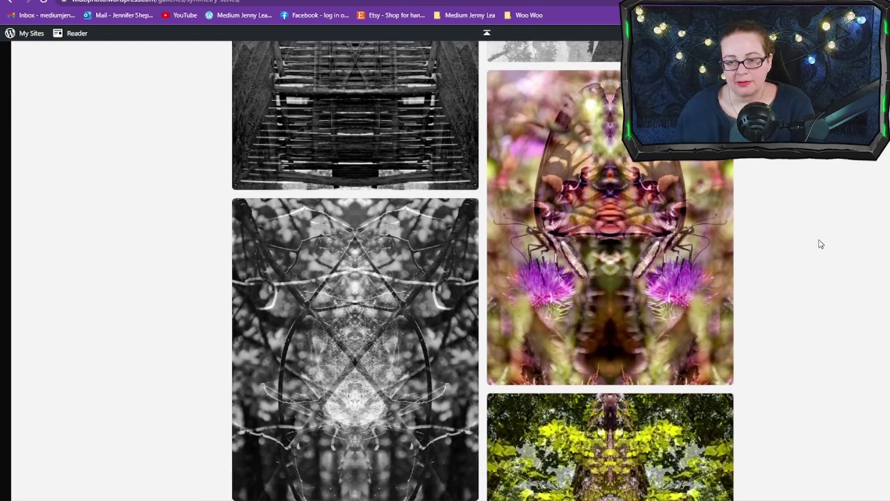
{"action": "scroll", "coordinate": [820, 243], "scroll_direction": "down", "scroll_amount": 2}
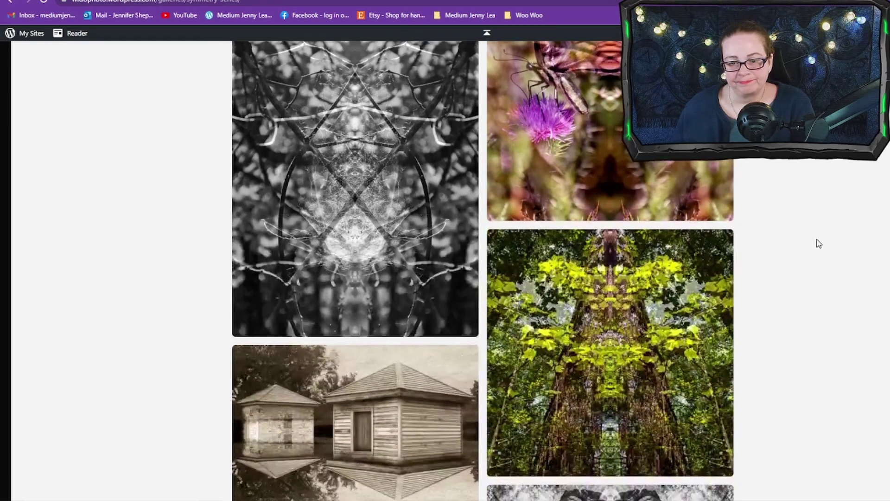
{"action": "scroll", "coordinate": [818, 242], "scroll_direction": "down", "scroll_amount": 2}
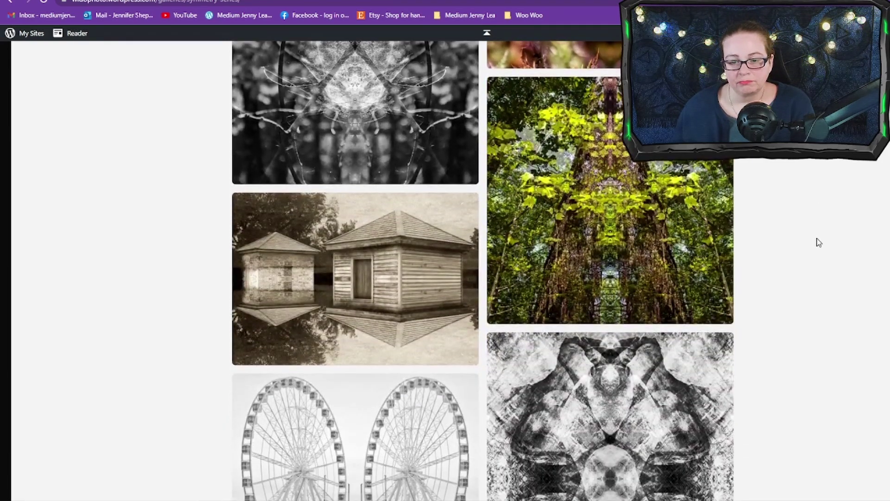
{"action": "scroll", "coordinate": [818, 241], "scroll_direction": "down", "scroll_amount": 3}
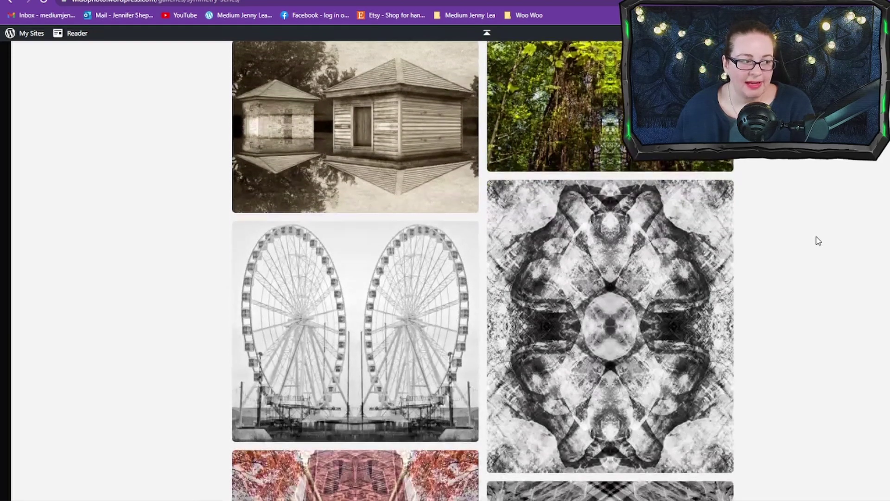
{"action": "scroll", "coordinate": [818, 241], "scroll_direction": "down", "scroll_amount": 2}
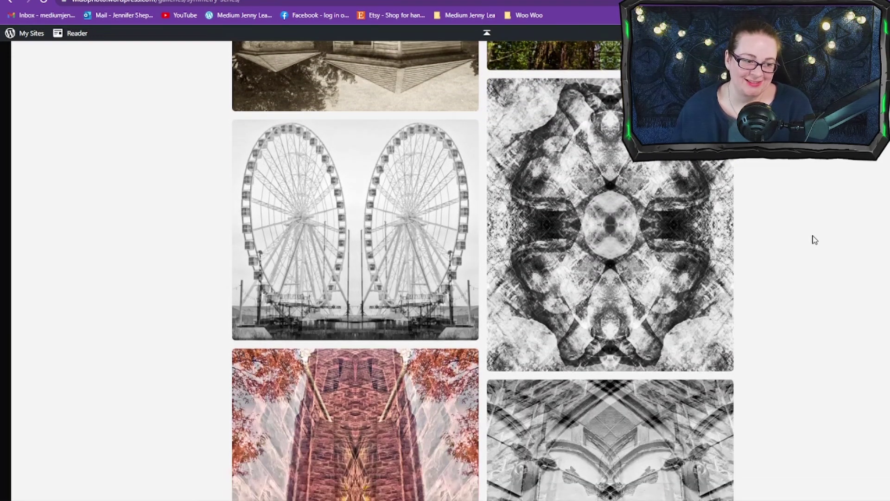
{"action": "scroll", "coordinate": [815, 239], "scroll_direction": "down", "scroll_amount": 1}
{"action": "scroll", "coordinate": [814, 240], "scroll_direction": "down", "scroll_amount": 3}
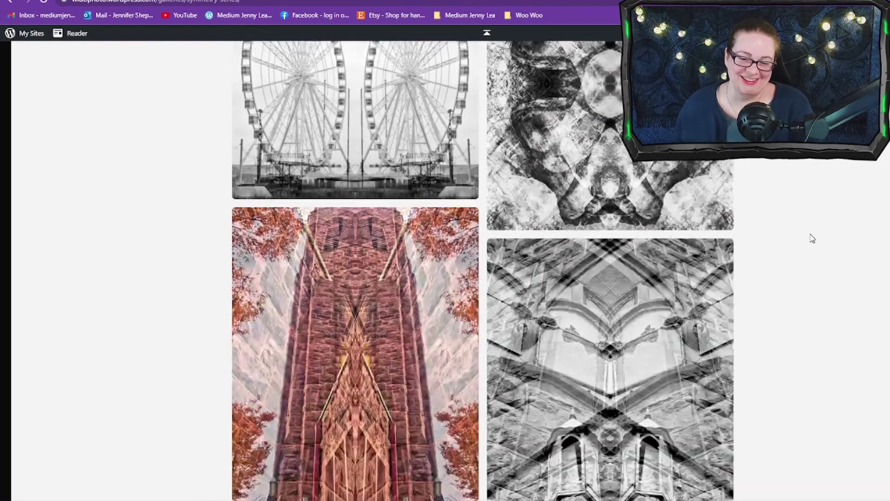
{"action": "scroll", "coordinate": [812, 236], "scroll_direction": "down", "scroll_amount": 4}
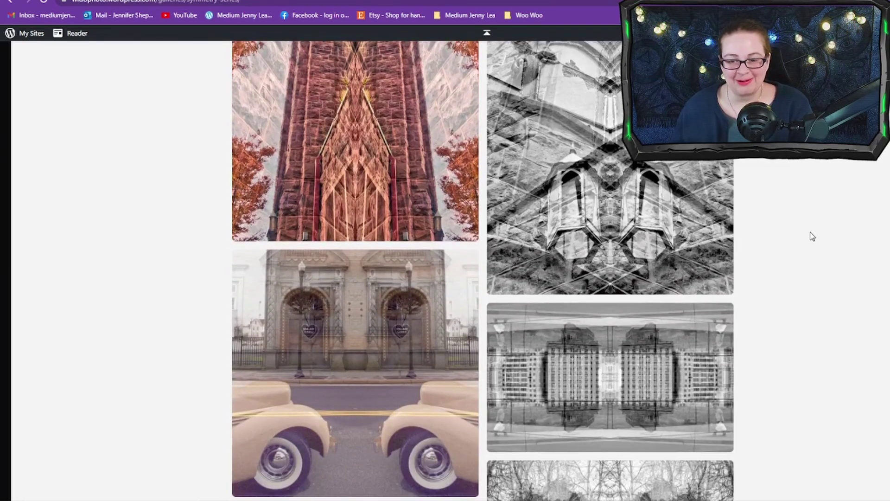
{"action": "scroll", "coordinate": [812, 236], "scroll_direction": "down", "scroll_amount": 3}
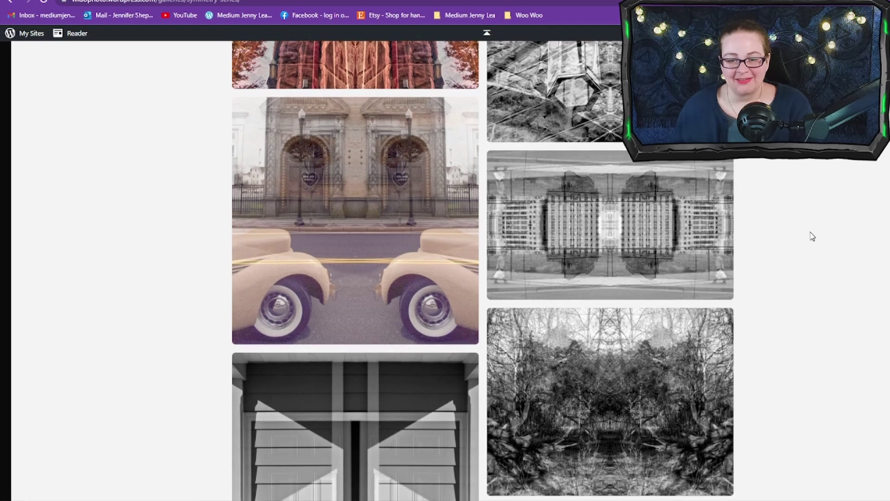
{"action": "scroll", "coordinate": [812, 236], "scroll_direction": "down", "scroll_amount": 3}
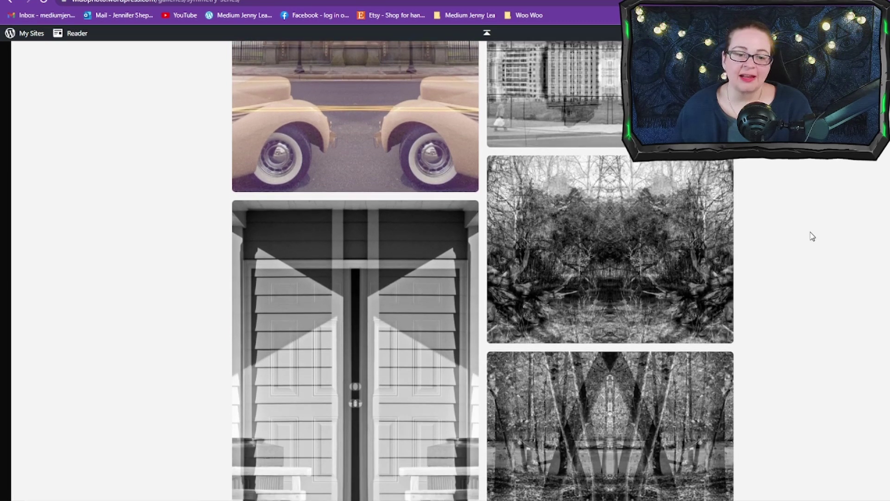
{"action": "scroll", "coordinate": [812, 236], "scroll_direction": "down", "scroll_amount": 2}
{"action": "scroll", "coordinate": [811, 235], "scroll_direction": "down", "scroll_amount": 3}
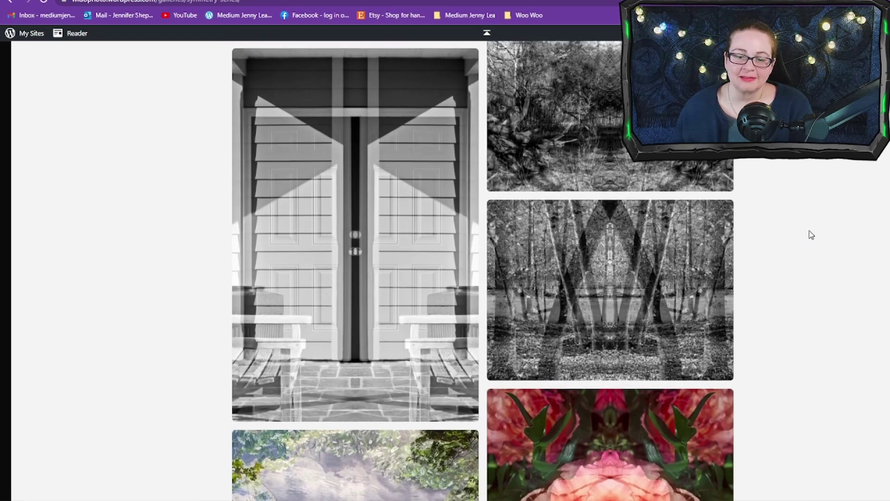
{"action": "scroll", "coordinate": [811, 235], "scroll_direction": "down", "scroll_amount": 1}
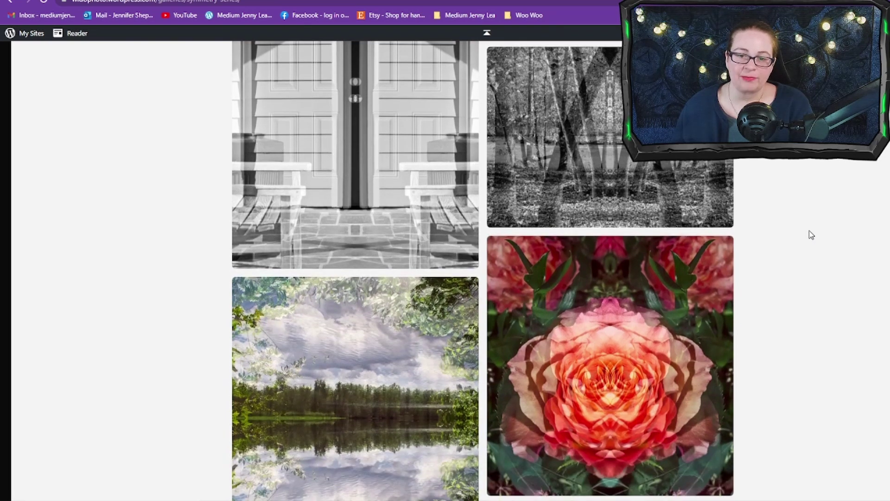
{"action": "scroll", "coordinate": [811, 235], "scroll_direction": "down", "scroll_amount": 3}
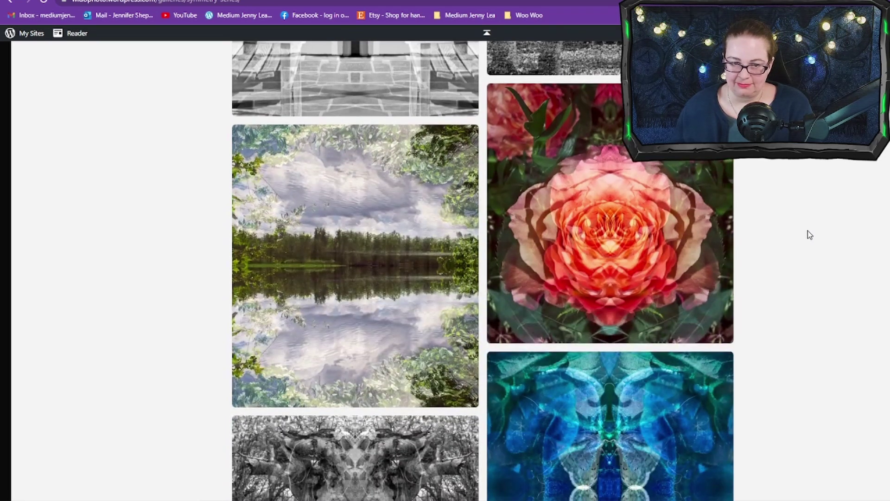
{"action": "scroll", "coordinate": [807, 231], "scroll_direction": "down", "scroll_amount": 1}
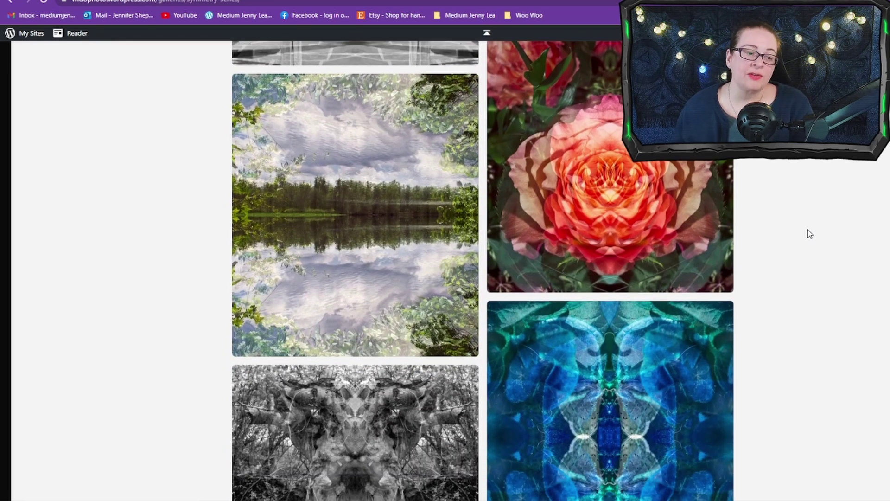
{"action": "scroll", "coordinate": [809, 231], "scroll_direction": "down", "scroll_amount": 1}
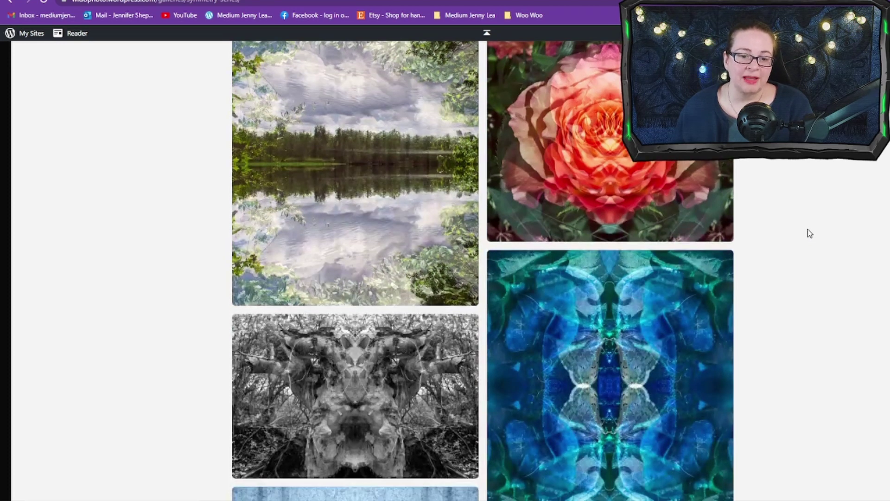
{"action": "scroll", "coordinate": [807, 229], "scroll_direction": "down", "scroll_amount": 2}
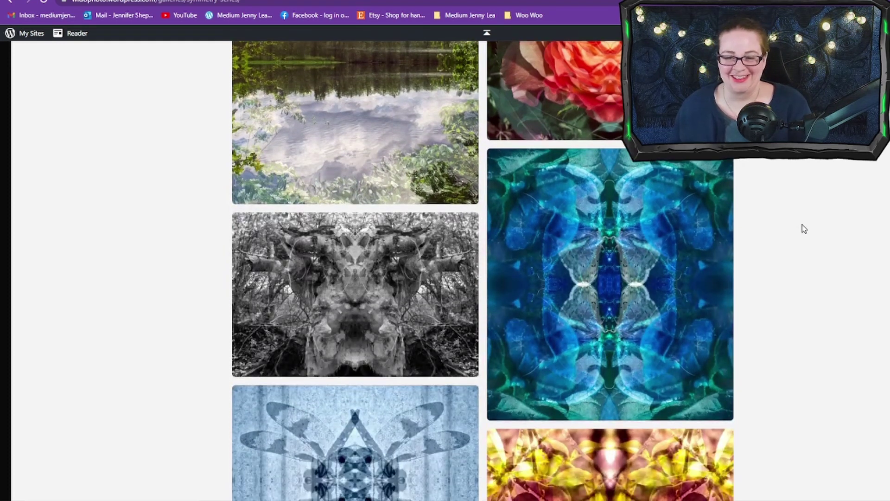
{"action": "scroll", "coordinate": [801, 224], "scroll_direction": "down", "scroll_amount": 1}
{"action": "scroll", "coordinate": [803, 228], "scroll_direction": "down", "scroll_amount": 2}
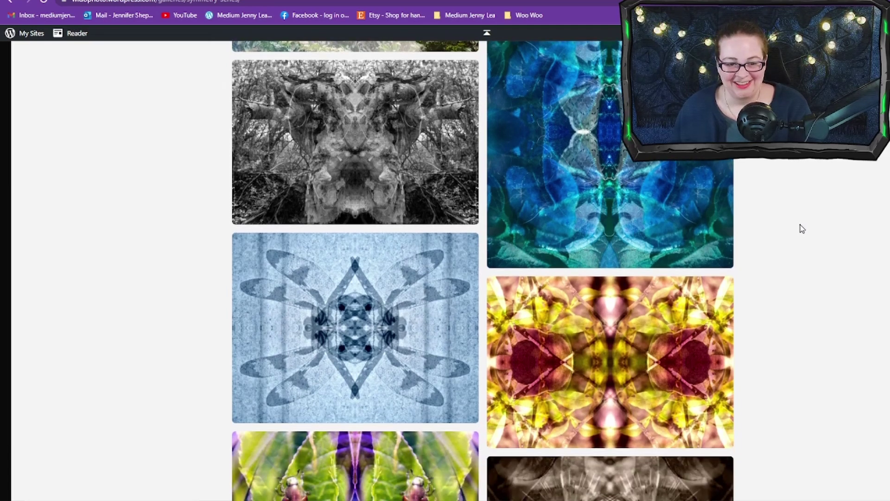
{"action": "left_click", "coordinate": [403, 321]}
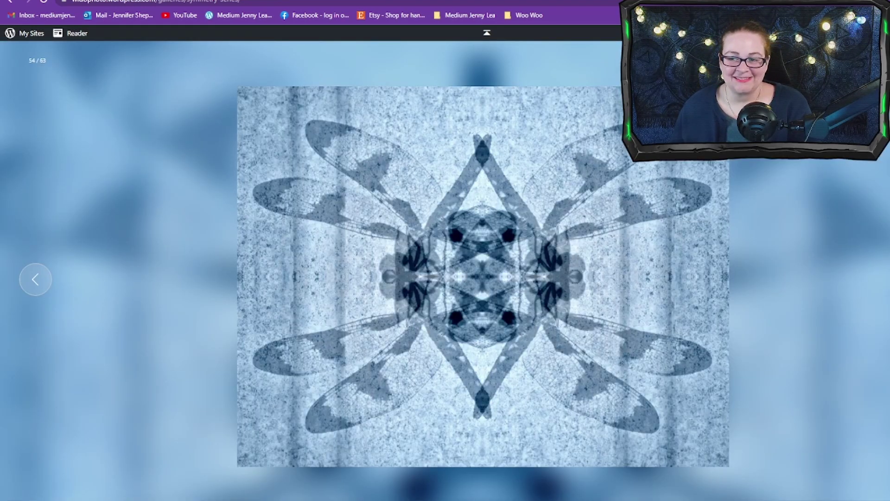
{"action": "key", "text": "Escape"}
{"action": "scroll", "coordinate": [823, 292], "scroll_direction": "down", "scroll_amount": 4}
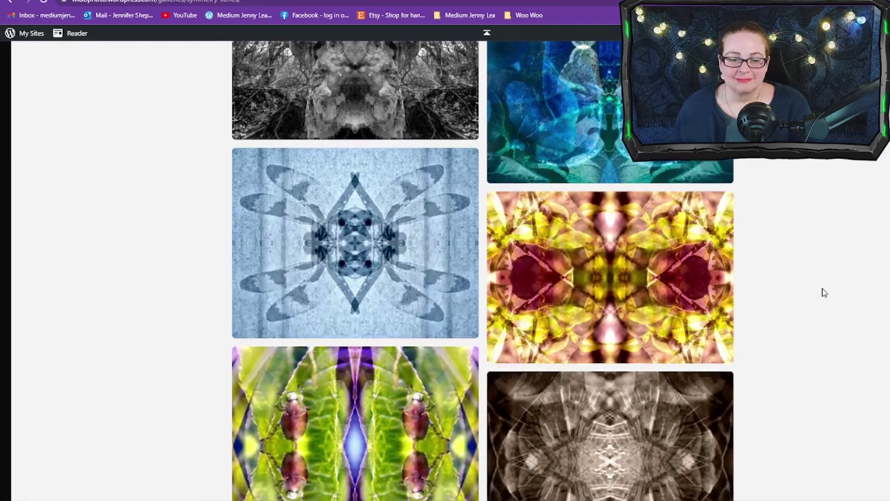
{"action": "scroll", "coordinate": [823, 291], "scroll_direction": "down", "scroll_amount": 3}
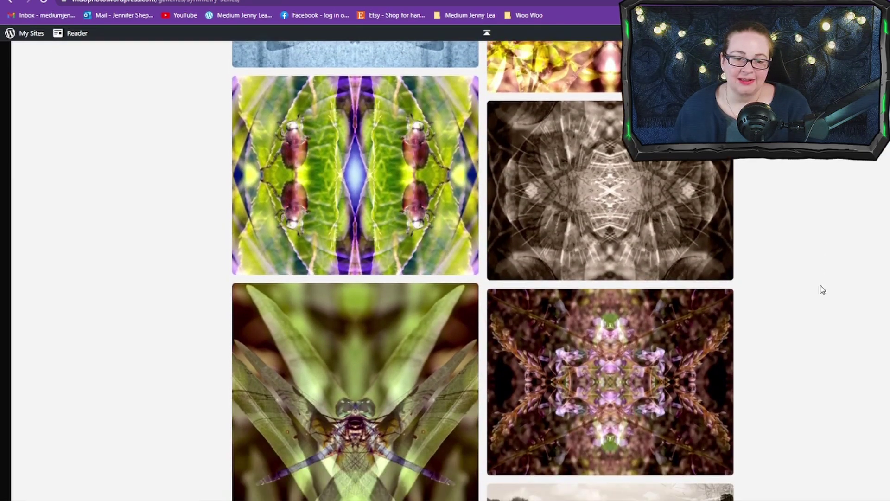
{"action": "scroll", "coordinate": [821, 290], "scroll_direction": "down", "scroll_amount": 1}
{"action": "left_click", "coordinate": [444, 298]}
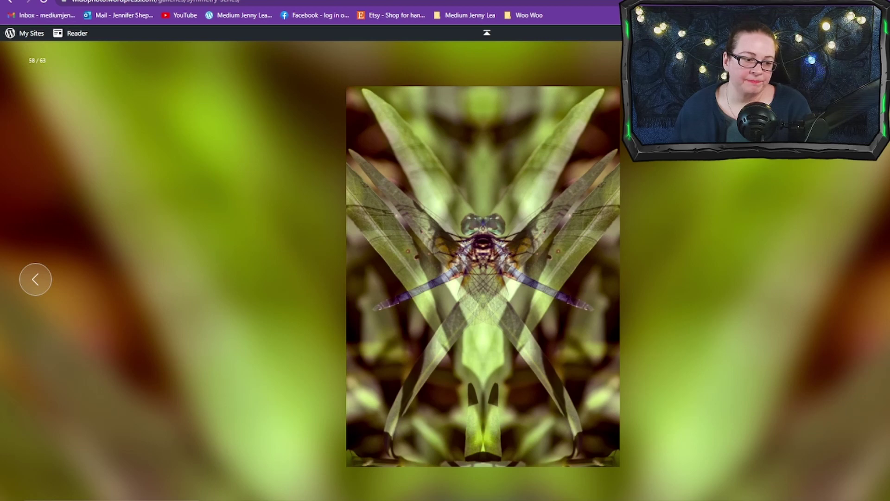
{"action": "key", "text": "Escape"}
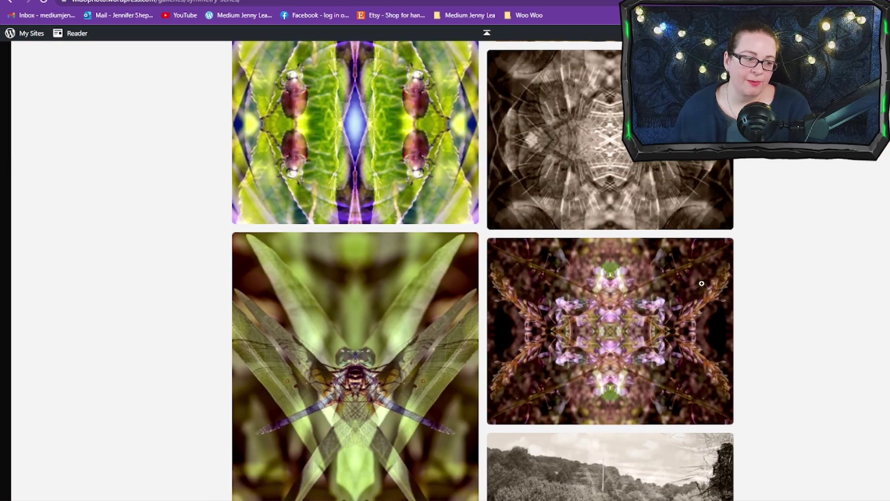
{"action": "scroll", "coordinate": [701, 283], "scroll_direction": "down", "scroll_amount": 4}
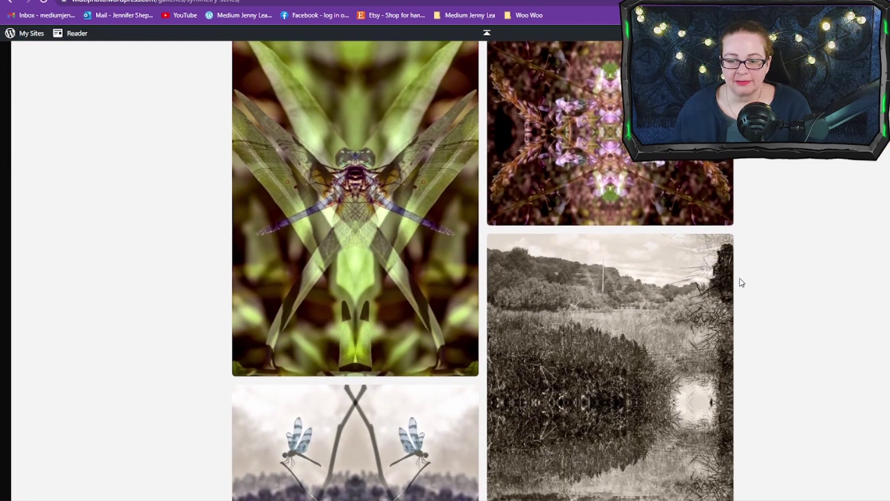
{"action": "scroll", "coordinate": [741, 283], "scroll_direction": "down", "scroll_amount": 3}
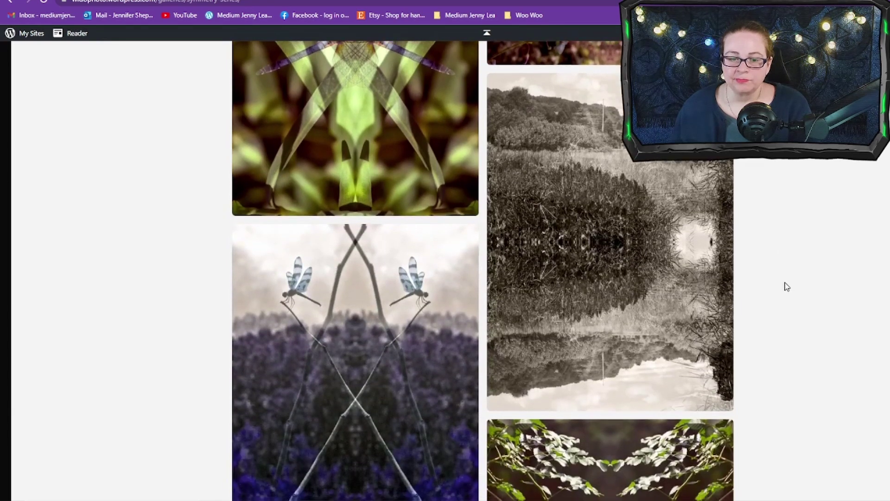
{"action": "left_click", "coordinate": [457, 236]}
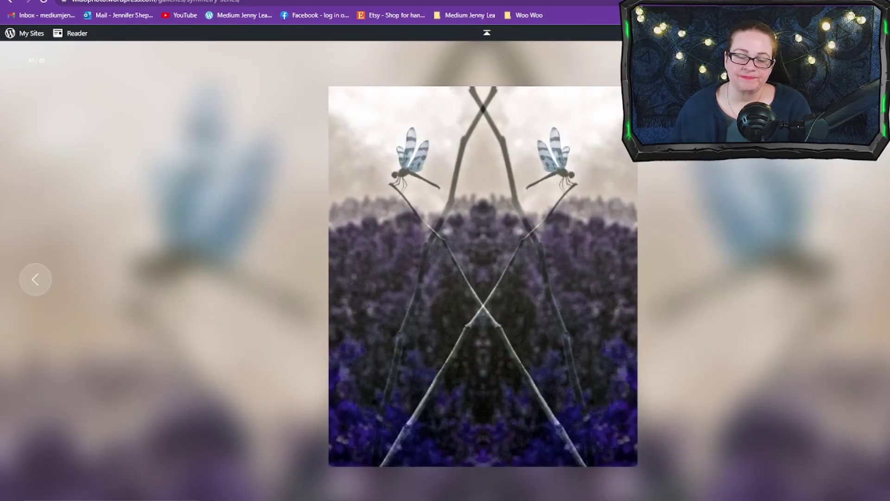
{"action": "key", "text": "Escape"}
{"action": "scroll", "coordinate": [788, 282], "scroll_direction": "down", "scroll_amount": 4}
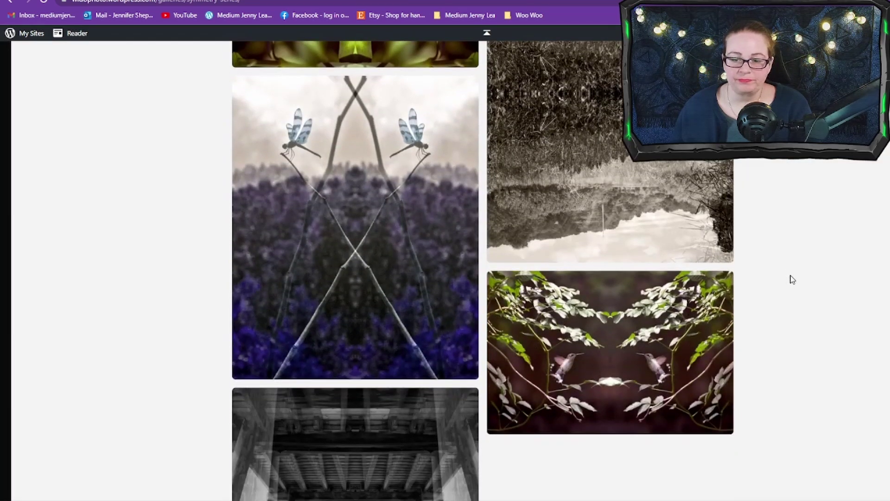
{"action": "scroll", "coordinate": [791, 277], "scroll_direction": "down", "scroll_amount": 4}
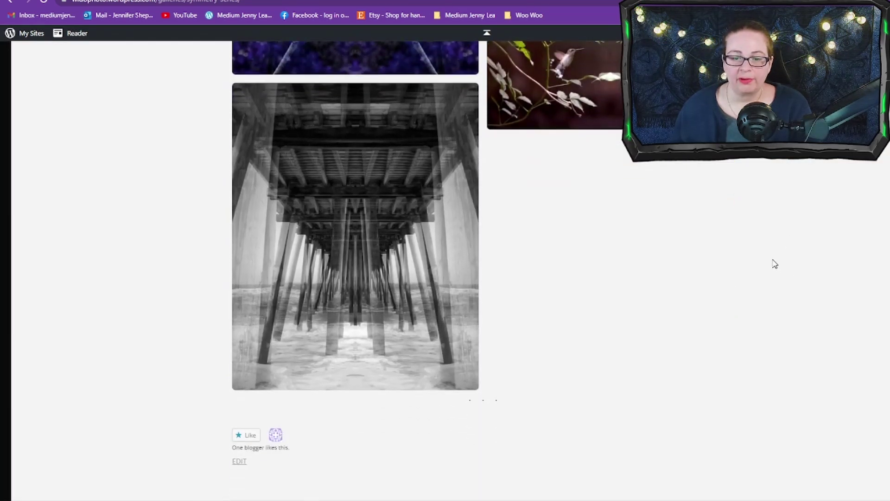
{"action": "scroll", "coordinate": [689, 292], "scroll_direction": "up", "scroll_amount": 5}
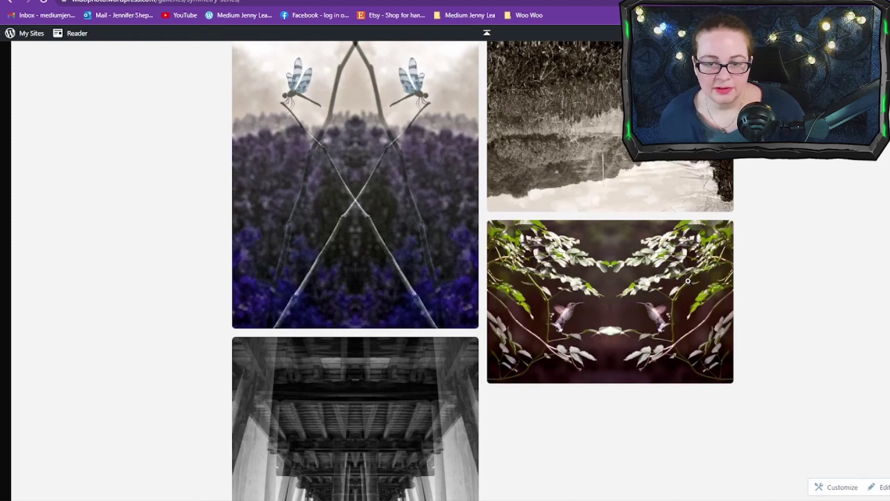
Scroll back up through the symmetrical photo gallery to review the mirrored images.
{"action": "scroll", "coordinate": [688, 280], "scroll_direction": "up", "scroll_amount": 15}
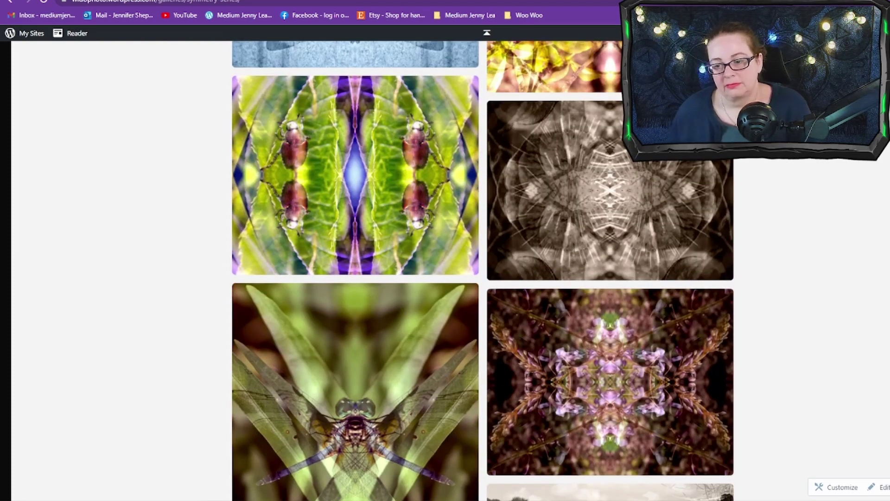
{"action": "scroll", "coordinate": [483, 271], "scroll_direction": "up", "scroll_amount": 8}
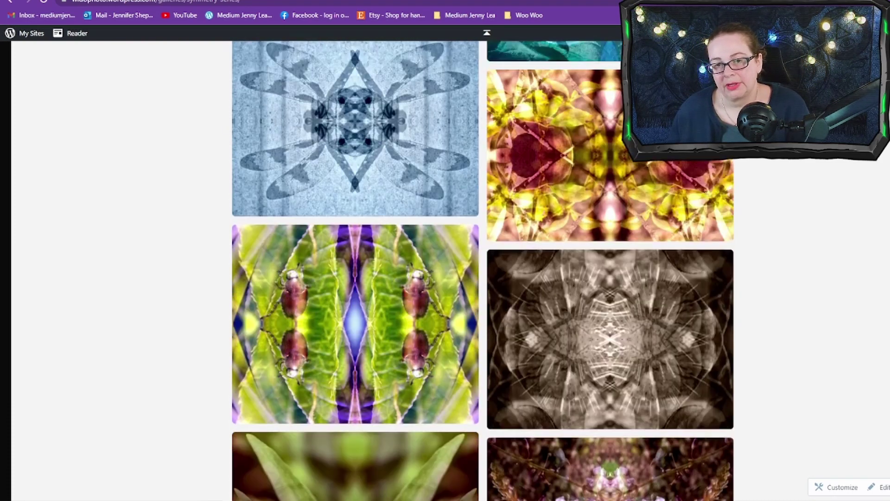
{"action": "scroll", "coordinate": [482, 270], "scroll_direction": "up", "scroll_amount": 7}
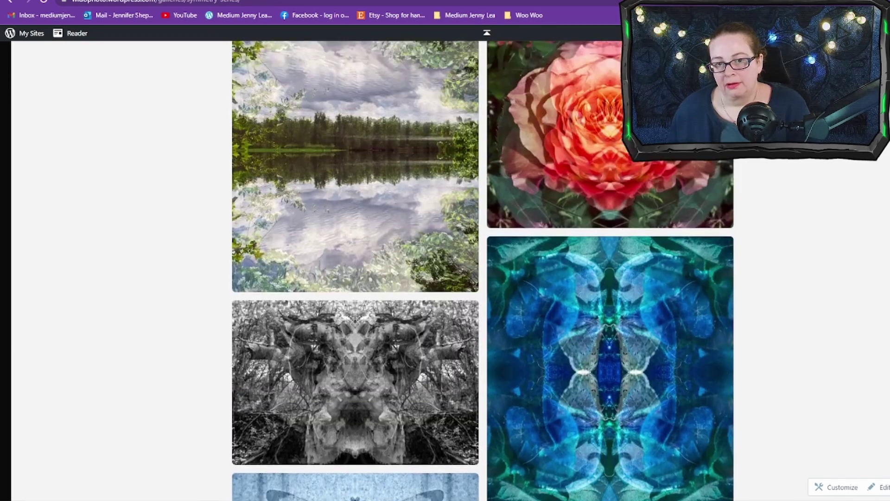
{"action": "scroll", "coordinate": [482, 270], "scroll_direction": "up", "scroll_amount": 1}
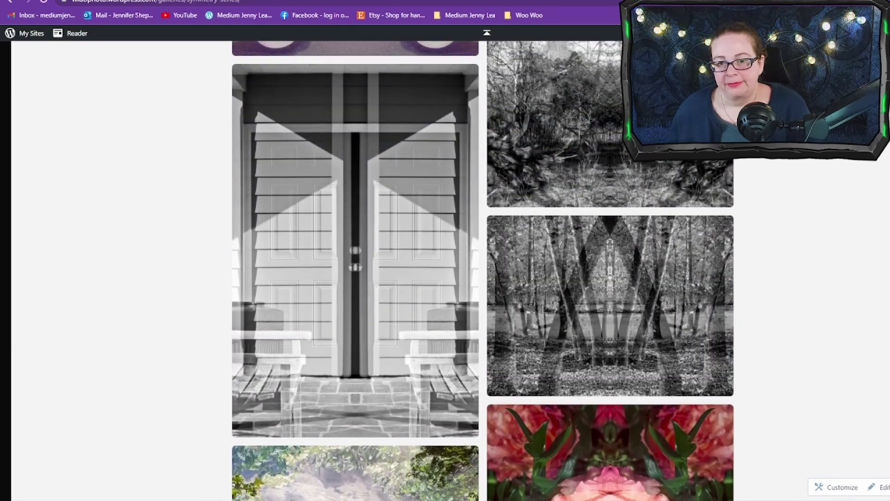
{"action": "scroll", "coordinate": [483, 270], "scroll_direction": "up", "scroll_amount": 13}
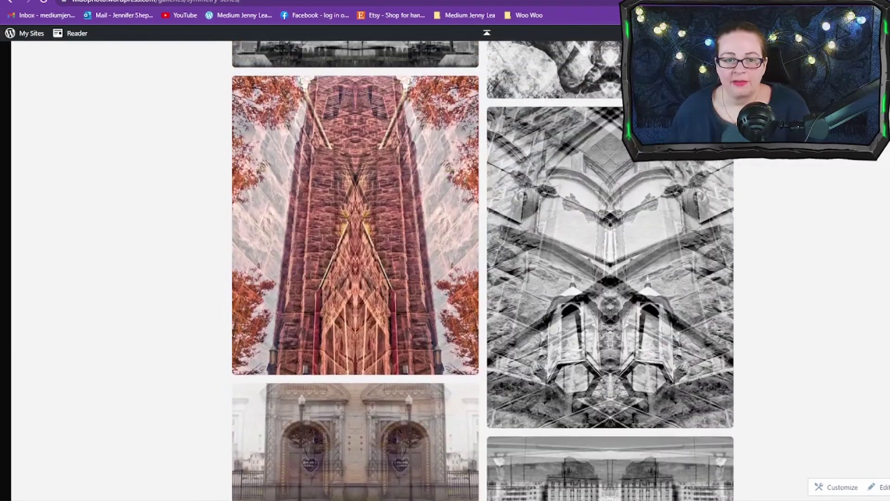
{"action": "scroll", "coordinate": [483, 270], "scroll_direction": "up", "scroll_amount": 11}
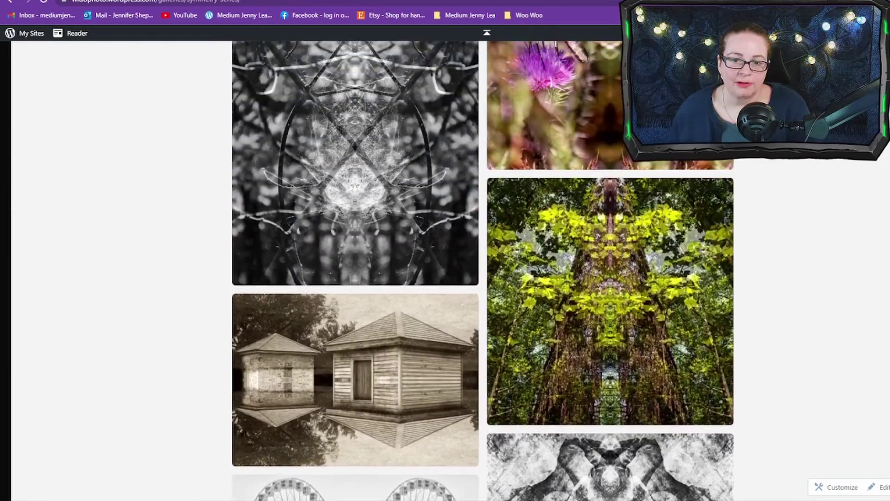
{"action": "scroll", "coordinate": [482, 270], "scroll_direction": "up", "scroll_amount": 3}
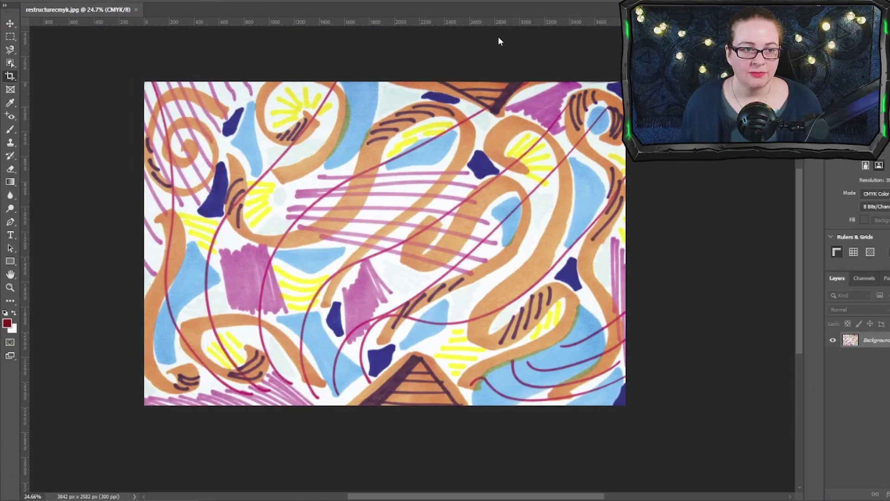
Close restructurecmyk.jpg and exit Photoshop with Ctrl+Q.
{"action": "key", "text": "ctrl+q"}
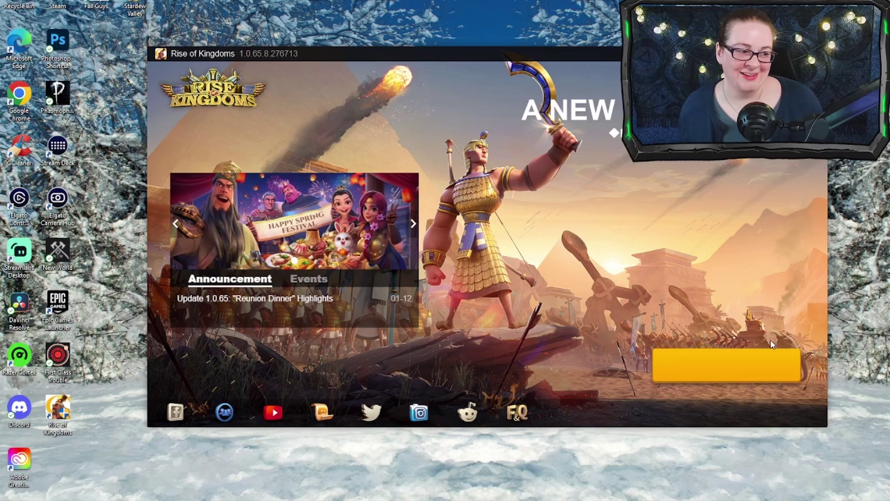
Start Rise of Kingdoms from the launcher and load into the Bronze Age city.
{"action": "left_click", "coordinate": [737, 372]}
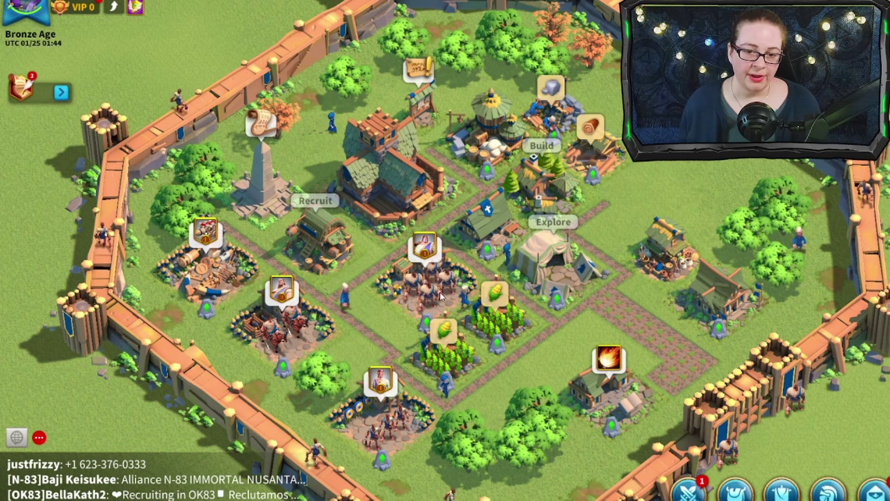
Collect corn, Flaming Projectile research and all trained troops, then open the Tianquan kingdom history.
{"action": "left_click", "coordinate": [494, 293]}
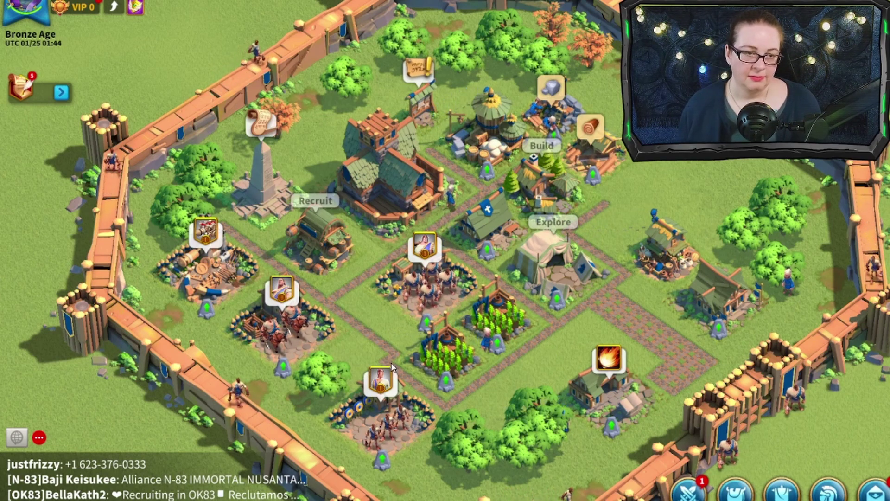
{"action": "left_click", "coordinate": [608, 358]}
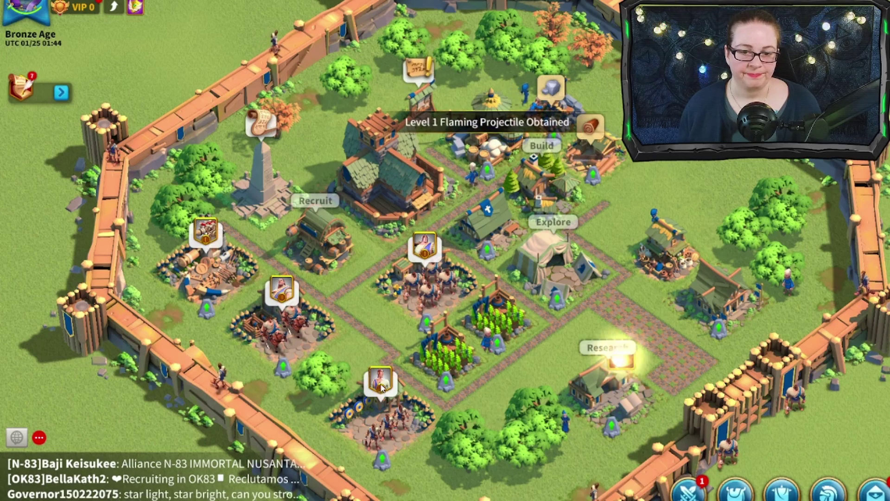
{"action": "left_click", "coordinate": [380, 380]}
{"action": "left_click", "coordinate": [425, 246]}
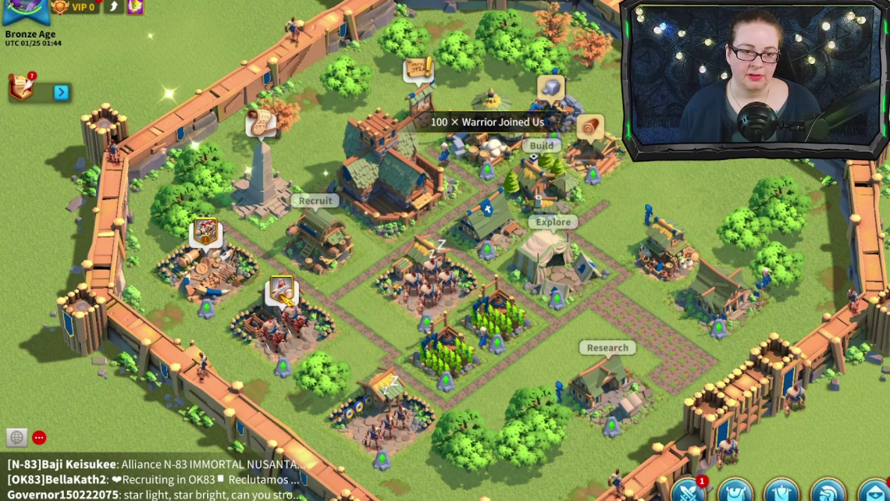
{"action": "left_click", "coordinate": [281, 289]}
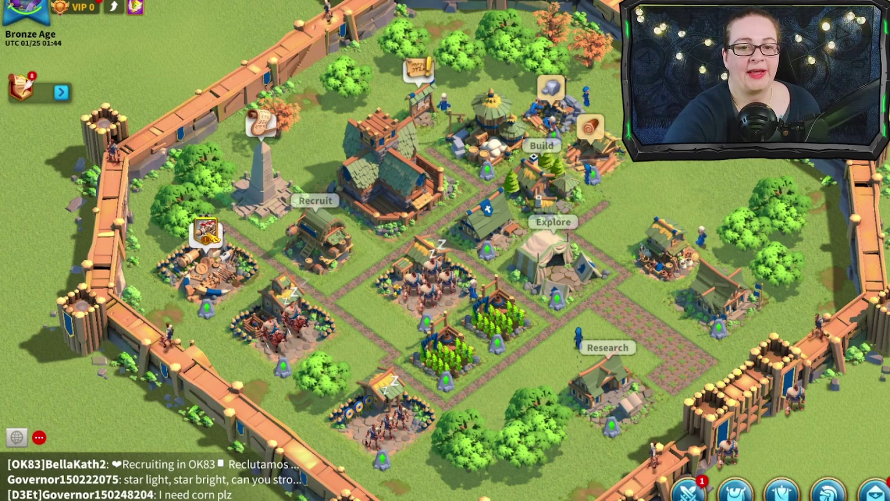
{"action": "left_click", "coordinate": [206, 232]}
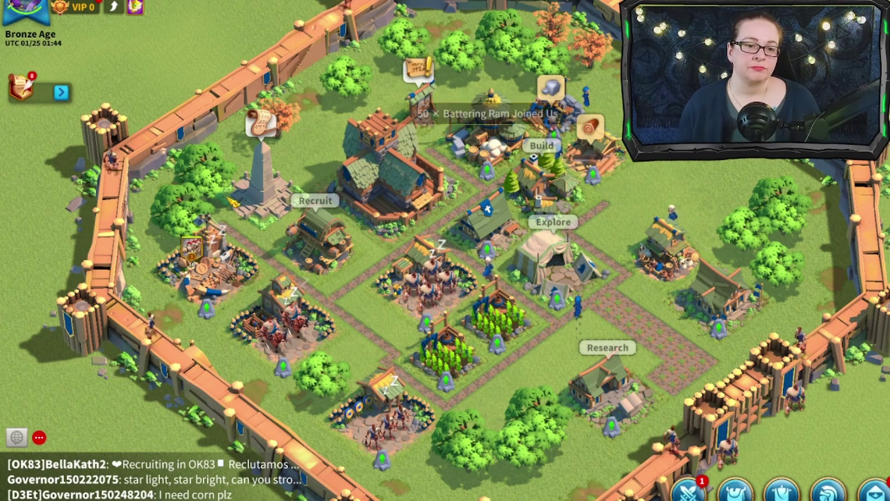
{"action": "left_click", "coordinate": [261, 121]}
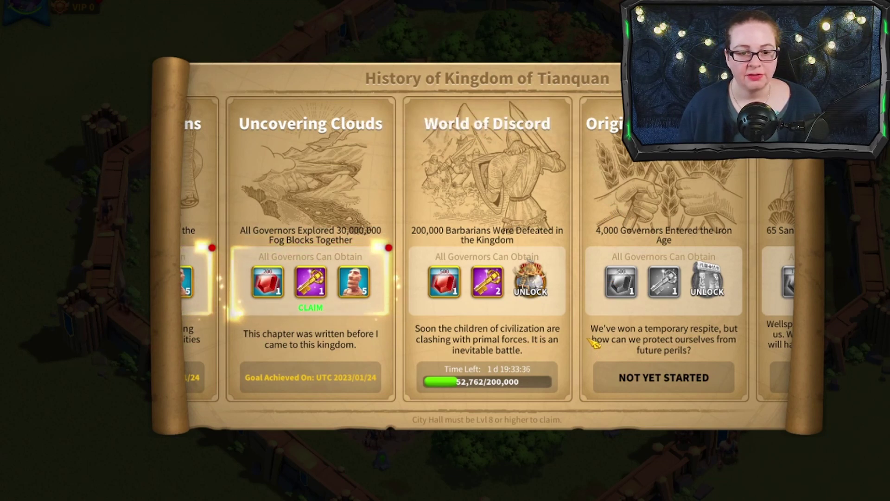
Claim Uncovering Clouds rewards, close the history scroll and Notice Board, then switch to the world map.
{"action": "left_click", "coordinate": [292, 285]}
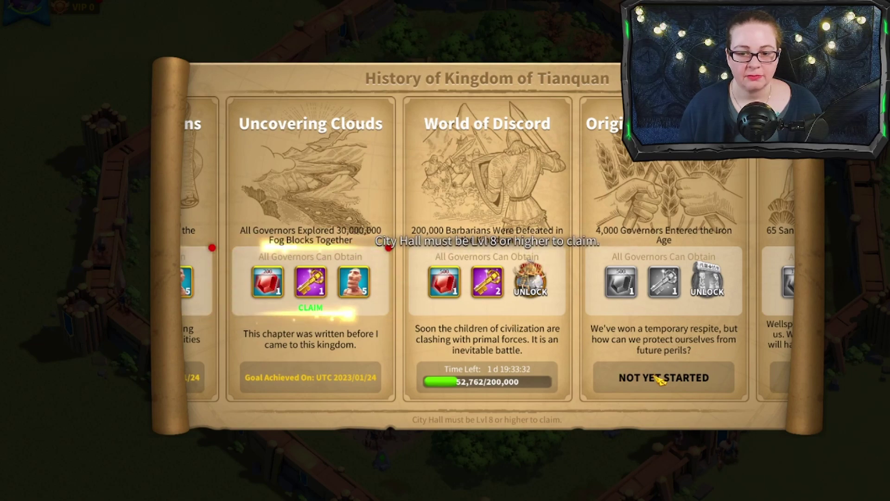
{"action": "key", "text": "Escape"}
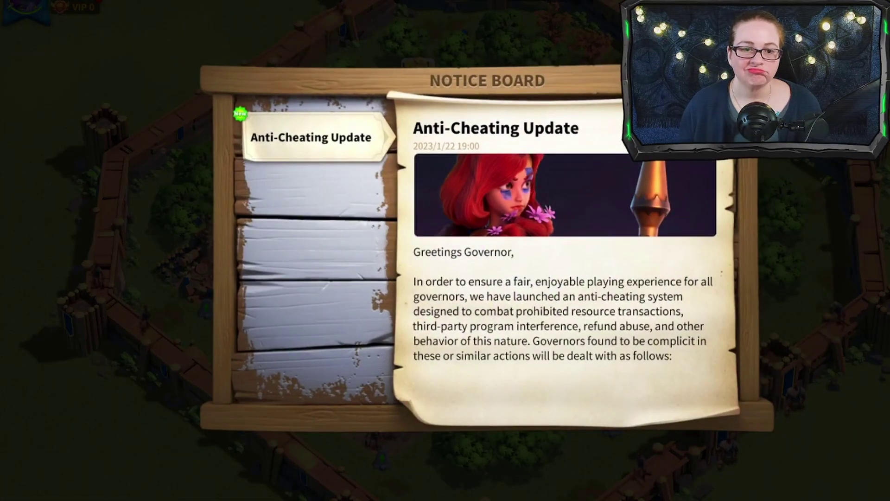
{"action": "key", "text": "Escape"}
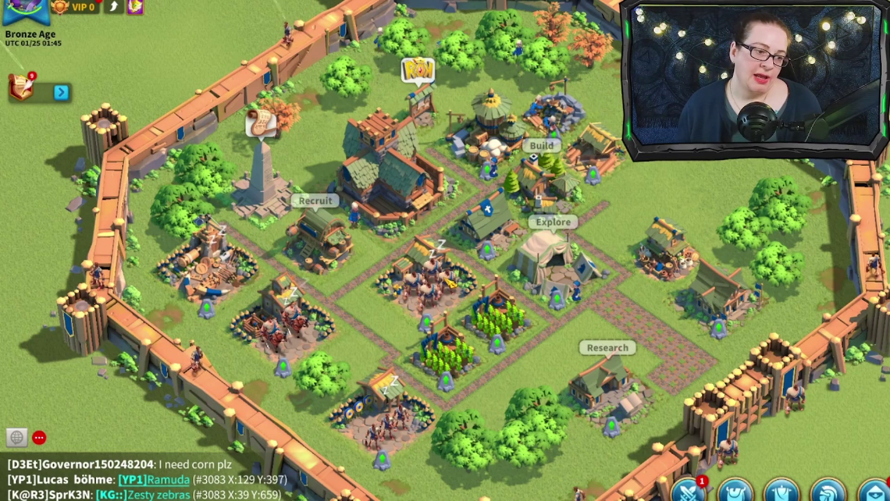
{"action": "key", "text": "space"}
Zoom the world map in and out, ending zoomed out over the Aroth region around the city.
{"action": "scroll", "coordinate": [489, 278], "scroll_direction": "down", "scroll_amount": 10}
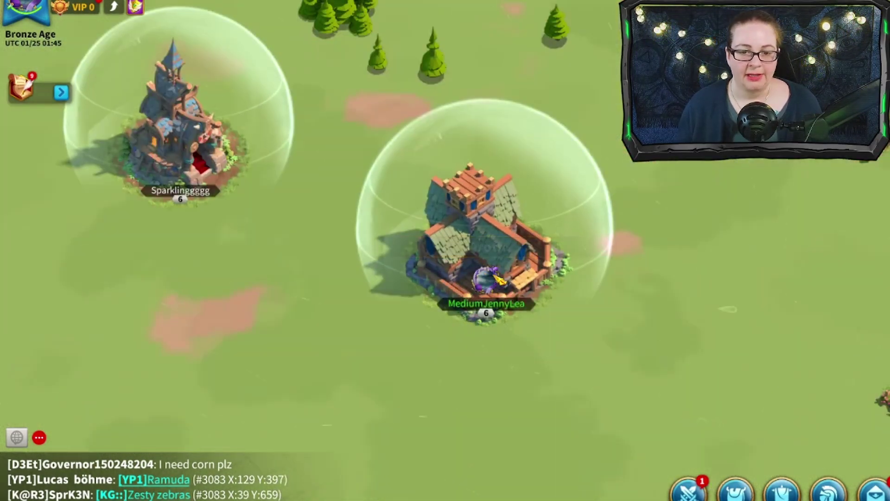
{"action": "scroll", "coordinate": [601, 298], "scroll_direction": "up", "scroll_amount": 2}
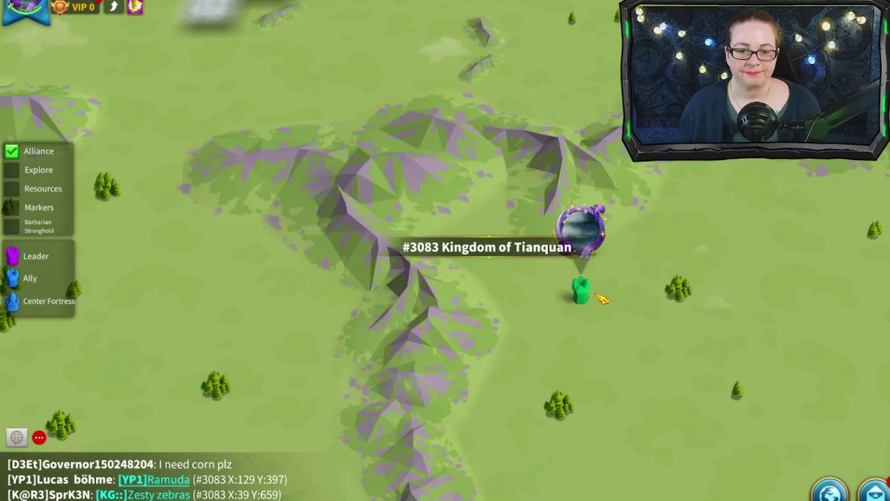
{"action": "scroll", "coordinate": [602, 298], "scroll_direction": "down", "scroll_amount": 2}
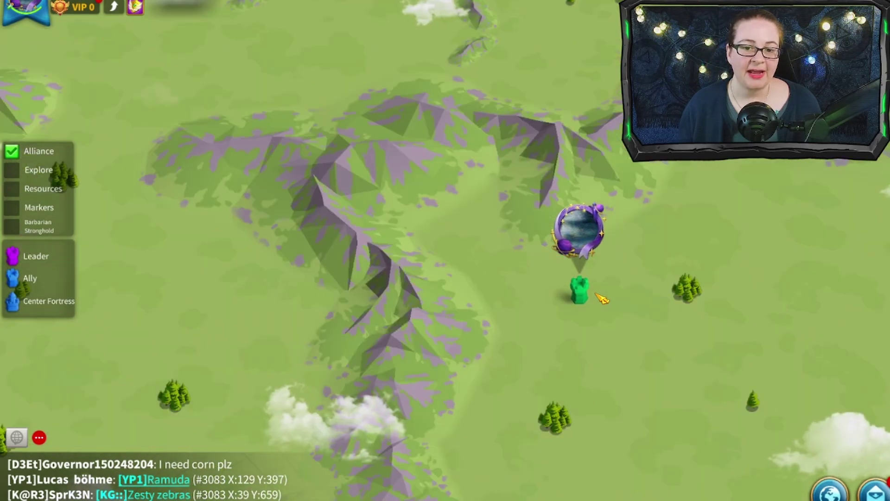
{"action": "scroll", "coordinate": [601, 298], "scroll_direction": "up", "scroll_amount": 1}
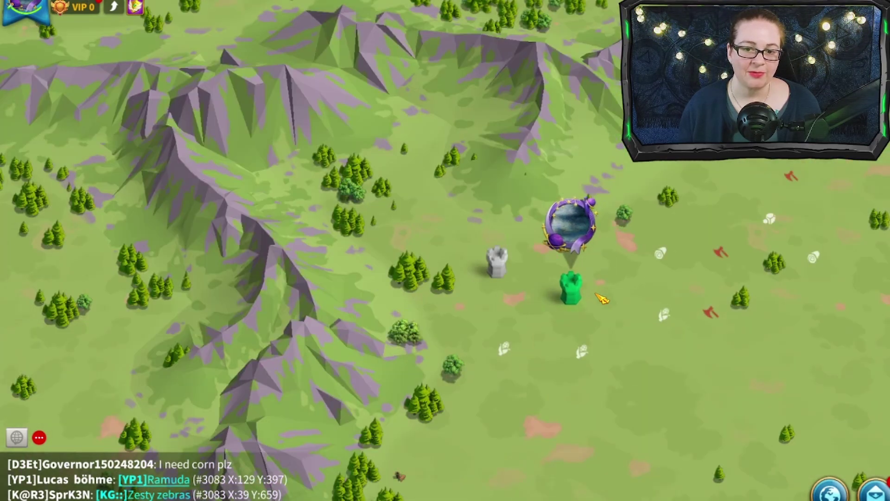
{"action": "scroll", "coordinate": [594, 294], "scroll_direction": "up", "scroll_amount": 1}
{"action": "scroll", "coordinate": [587, 285], "scroll_direction": "down", "scroll_amount": 3}
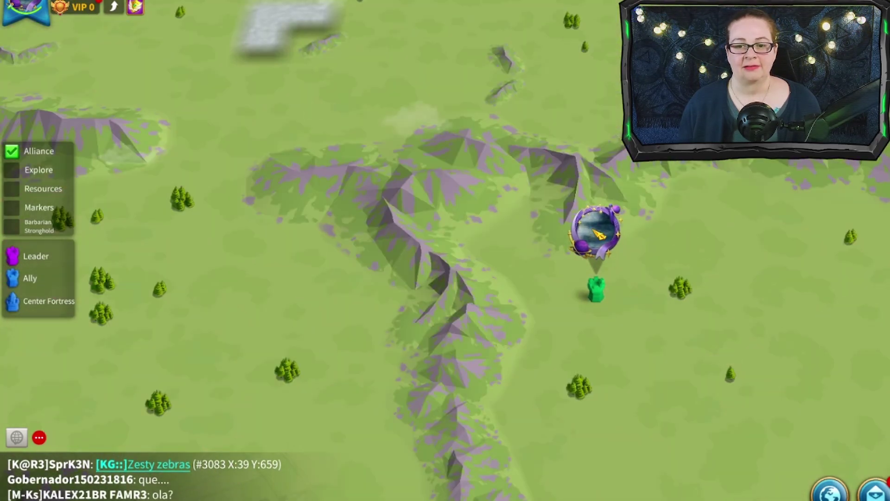
{"action": "scroll", "coordinate": [601, 248], "scroll_direction": "down", "scroll_amount": 2}
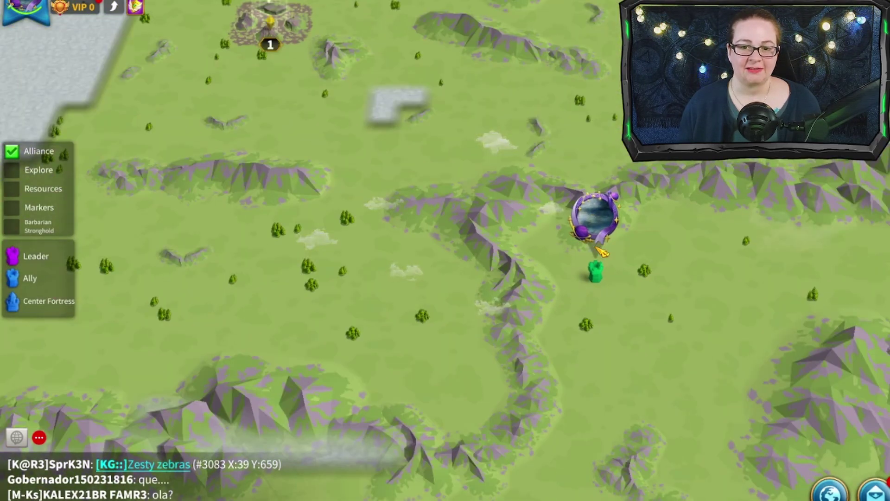
{"action": "scroll", "coordinate": [601, 252], "scroll_direction": "down", "scroll_amount": 1}
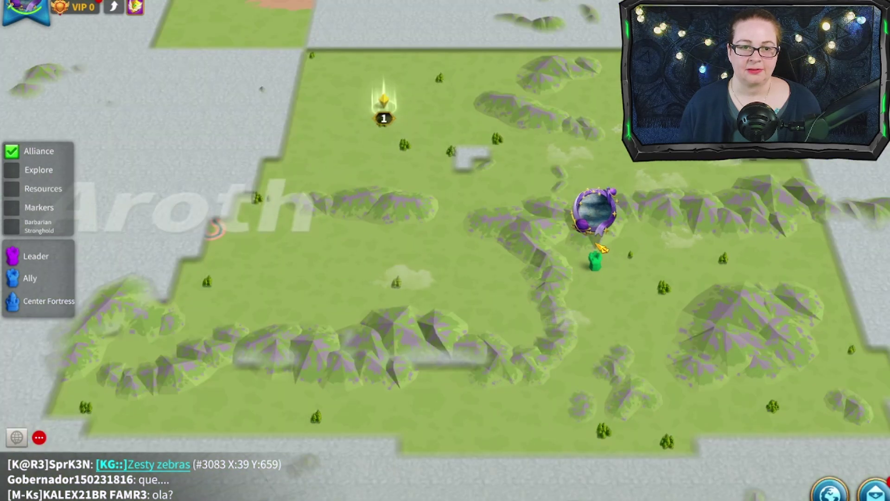
{"action": "scroll", "coordinate": [586, 258], "scroll_direction": "down", "scroll_amount": 1}
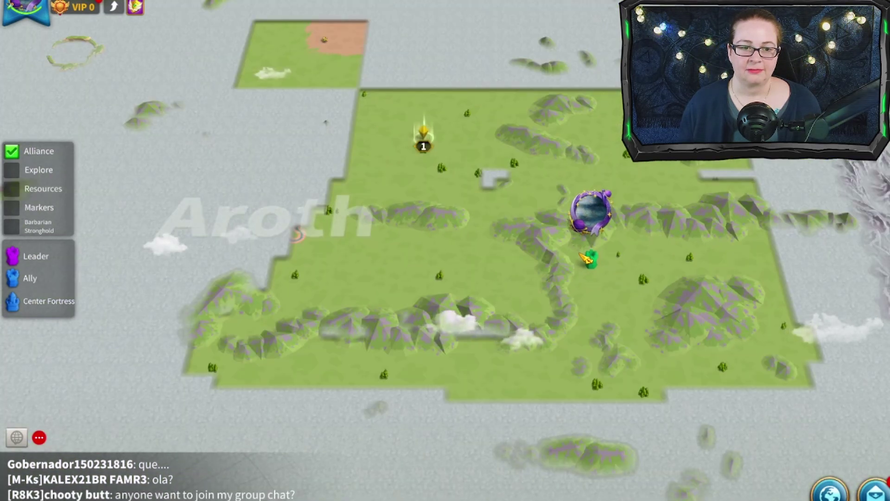
{"action": "scroll", "coordinate": [580, 253], "scroll_direction": "down", "scroll_amount": 1}
Zoom out further to the strategic kingdom map showing Aroth's green alliance territory.
{"action": "scroll", "coordinate": [586, 258], "scroll_direction": "down", "scroll_amount": 1}
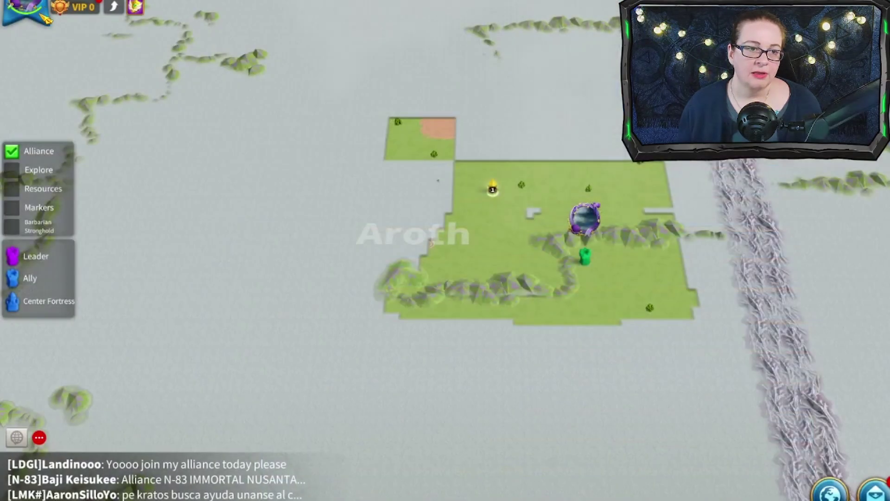
Zoom back in from the kingdom map to the walled city view.
{"action": "scroll", "coordinate": [779, 384], "scroll_direction": "up", "scroll_amount": 3}
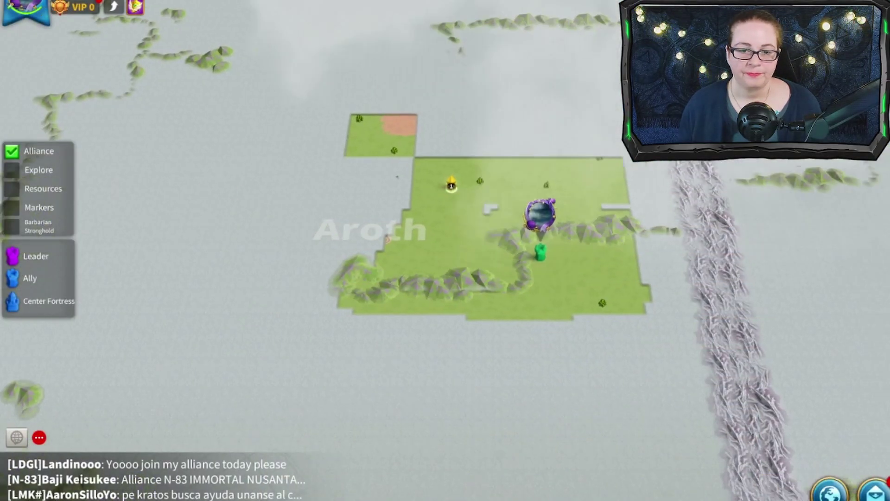
{"action": "scroll", "coordinate": [779, 384], "scroll_direction": "up", "scroll_amount": 2}
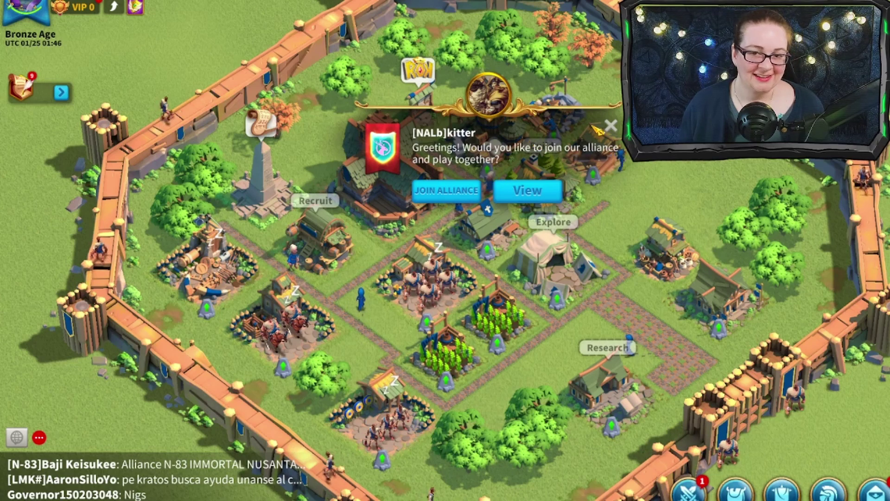
{"action": "left_click", "coordinate": [612, 126]}
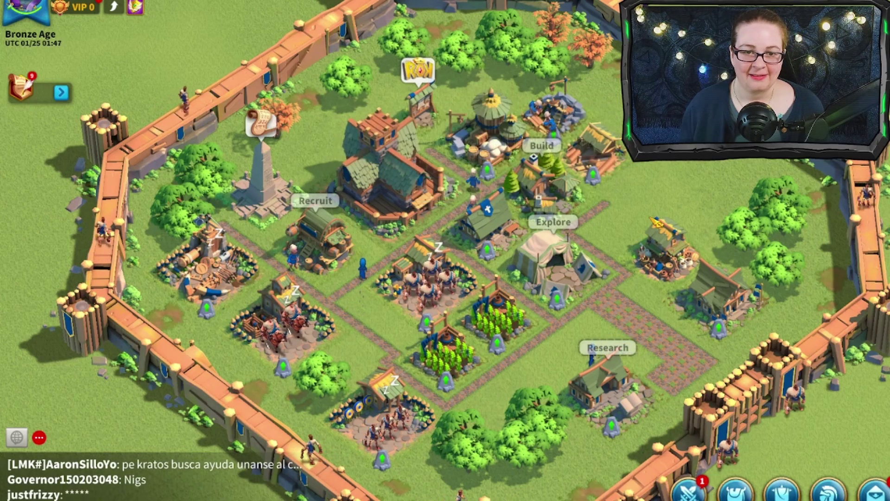
{"action": "scroll", "coordinate": [617, 139], "scroll_direction": "down", "scroll_amount": 5}
{"action": "scroll", "coordinate": [648, 256], "scroll_direction": "down", "scroll_amount": 3}
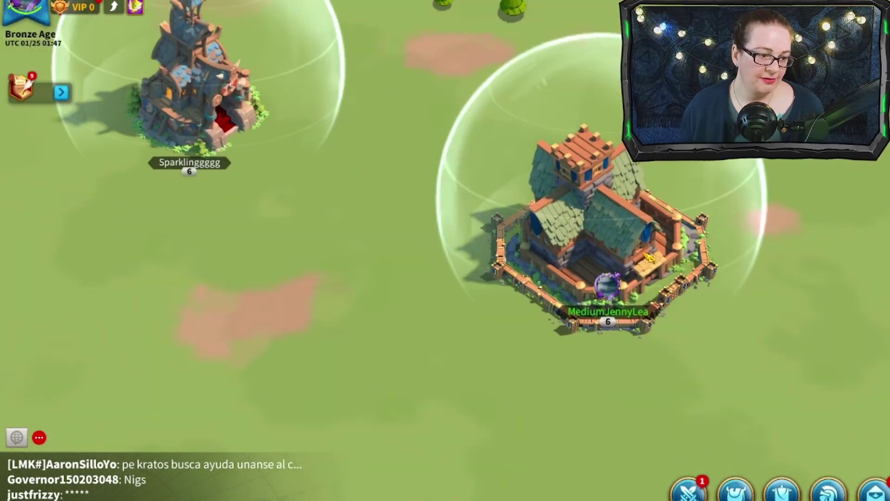
{"action": "scroll", "coordinate": [648, 257], "scroll_direction": "down", "scroll_amount": 5}
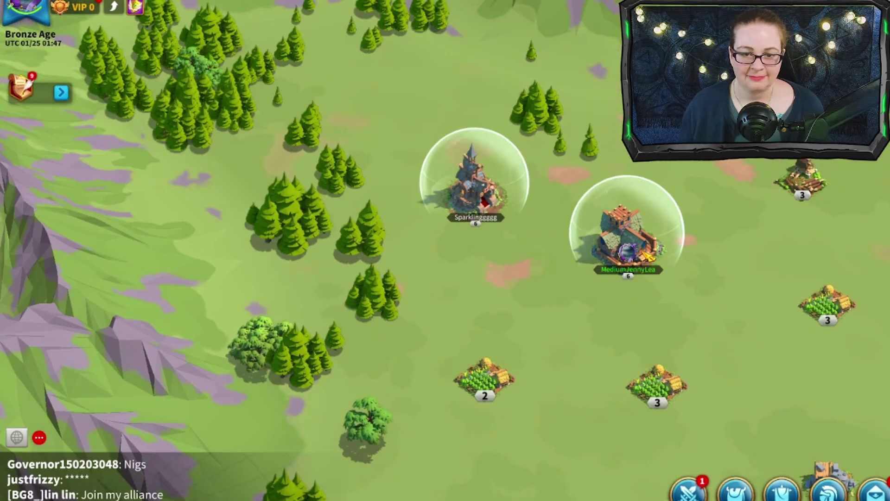
{"action": "scroll", "coordinate": [749, 277], "scroll_direction": "down", "scroll_amount": 3}
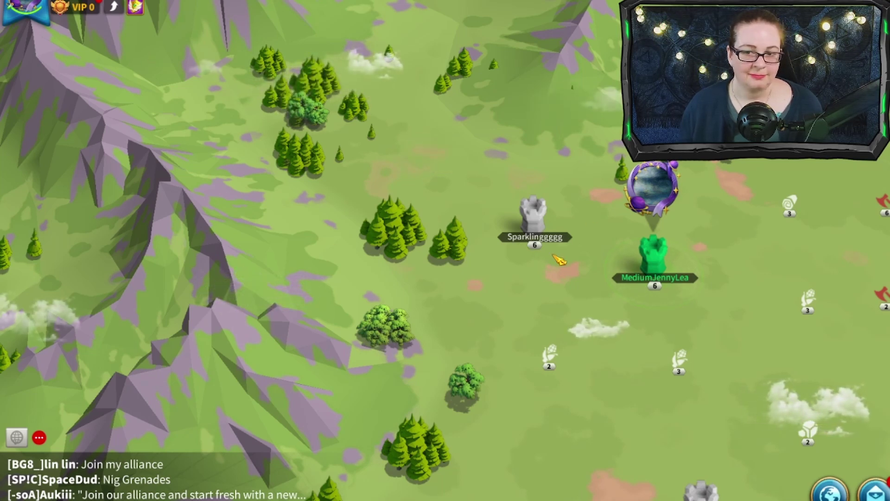
{"action": "scroll", "coordinate": [560, 260], "scroll_direction": "down", "scroll_amount": 2}
{"action": "scroll", "coordinate": [560, 259], "scroll_direction": "down", "scroll_amount": 2}
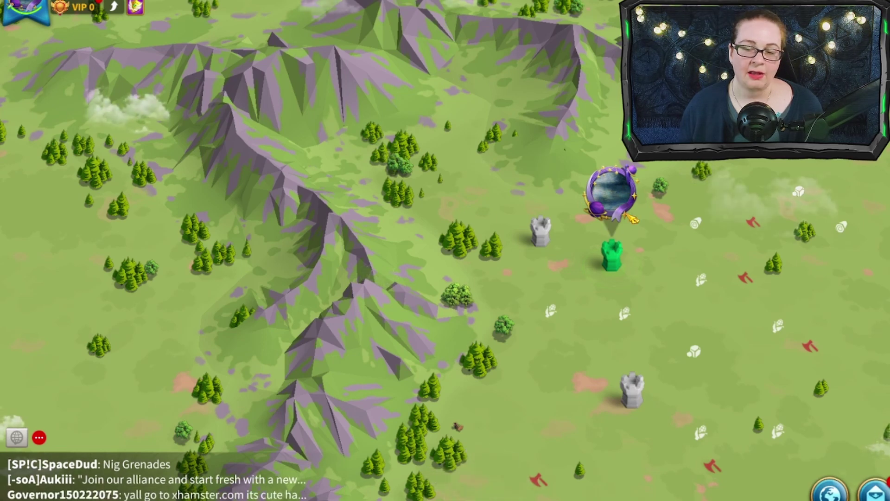
{"action": "scroll", "coordinate": [601, 226], "scroll_direction": "up", "scroll_amount": 5}
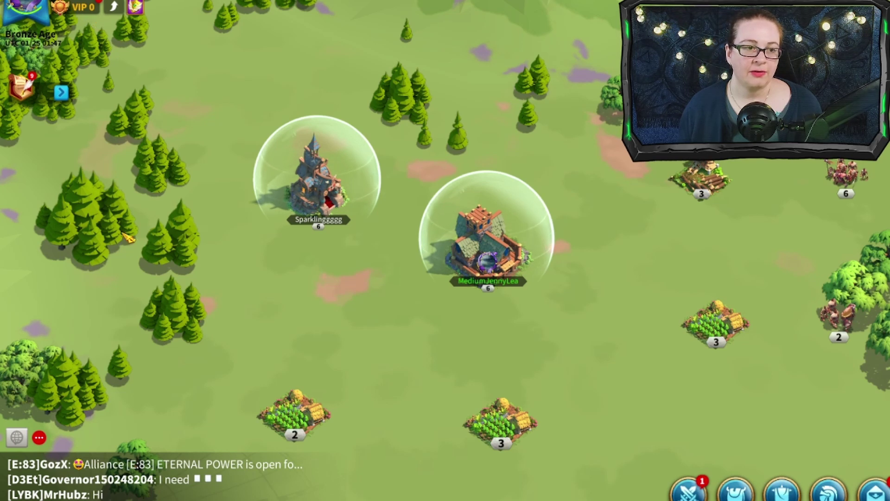
Pan the world map to the nearby farmlands and neighbouring city, and close the Commander screen.
{"action": "left_click_drag", "start_coordinate": [125, 237], "coordinate": [91, 257]}
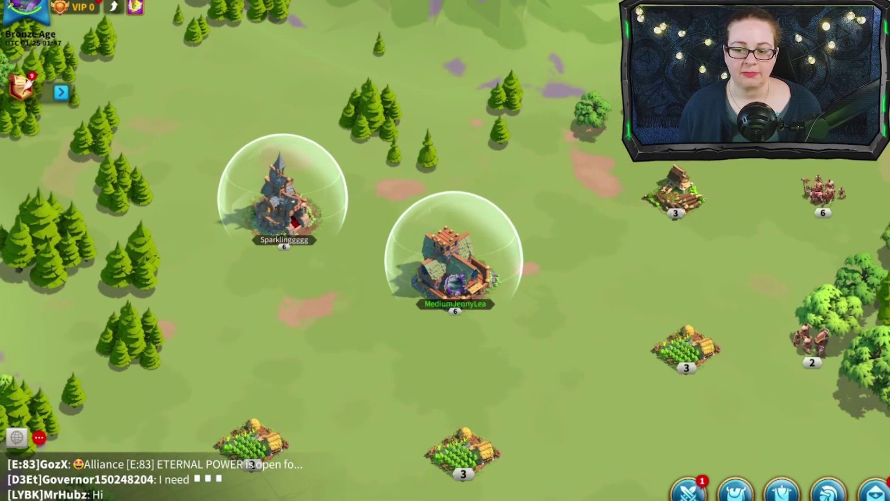
{"action": "left_click_drag", "start_coordinate": [551, 463], "coordinate": [536, 388]}
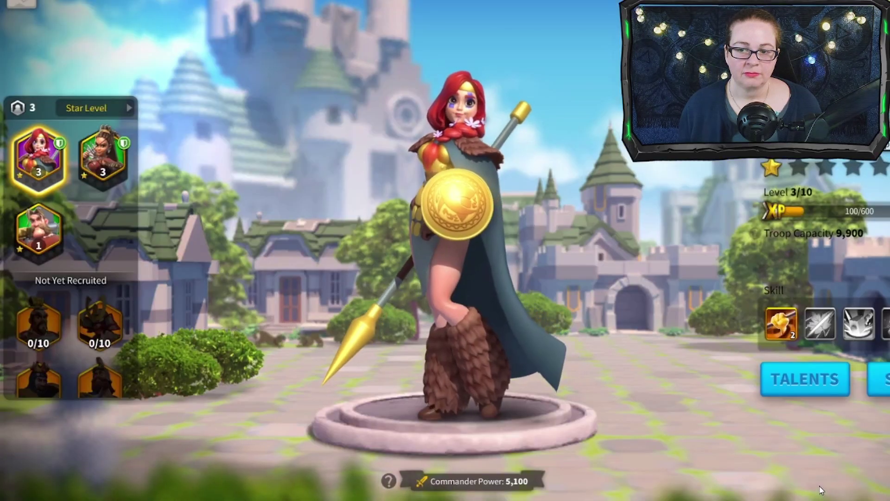
{"action": "left_click", "coordinate": [24, 4]}
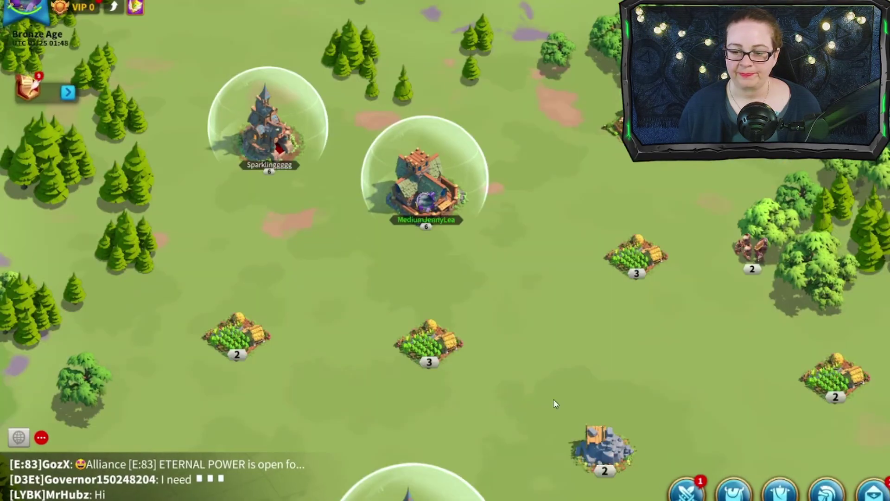
Browse the Join an Alliance list from the Alliance menu, then close it.
{"action": "left_click", "coordinate": [784, 491]}
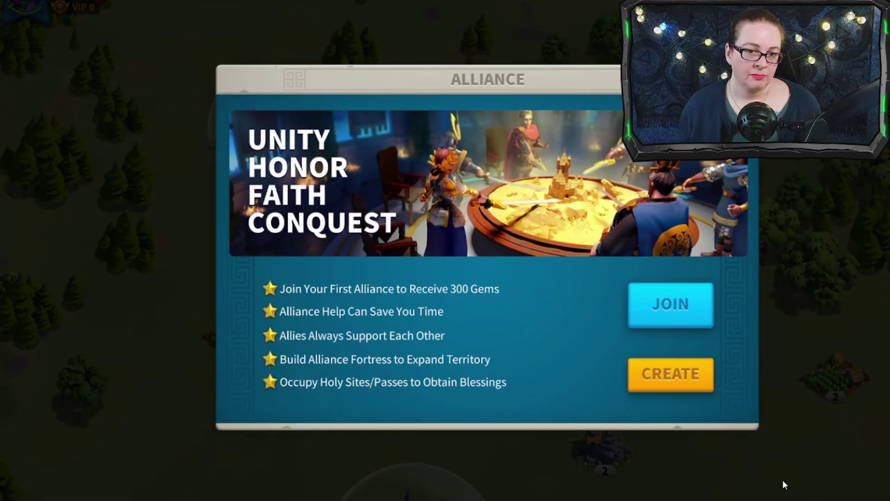
{"action": "left_click", "coordinate": [658, 307]}
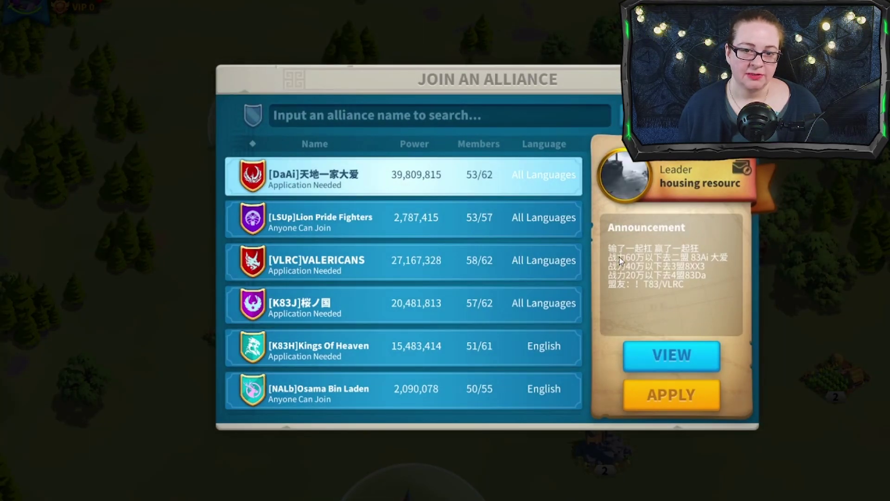
{"action": "left_click", "coordinate": [441, 107]}
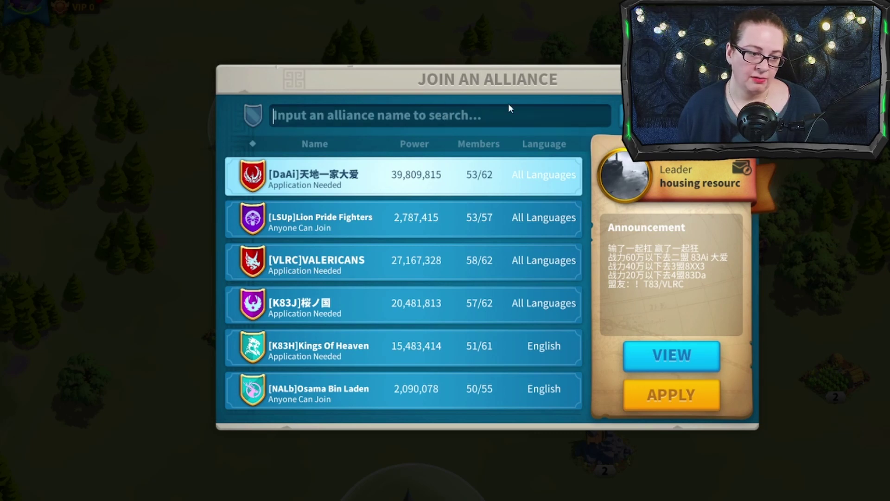
{"action": "key", "text": "Escape"}
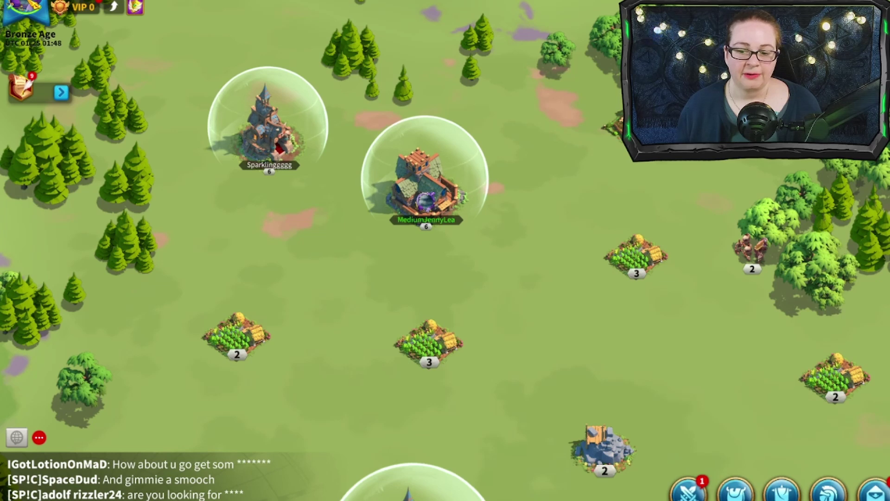
View the Governor Profile, close it, and reopen the Alliance overview.
{"action": "left_click", "coordinate": [25, 12]}
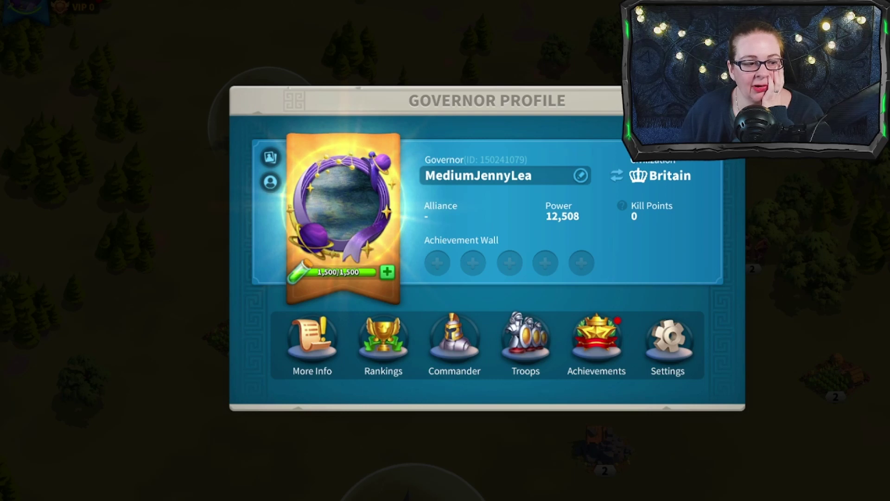
{"action": "key", "text": "Escape"}
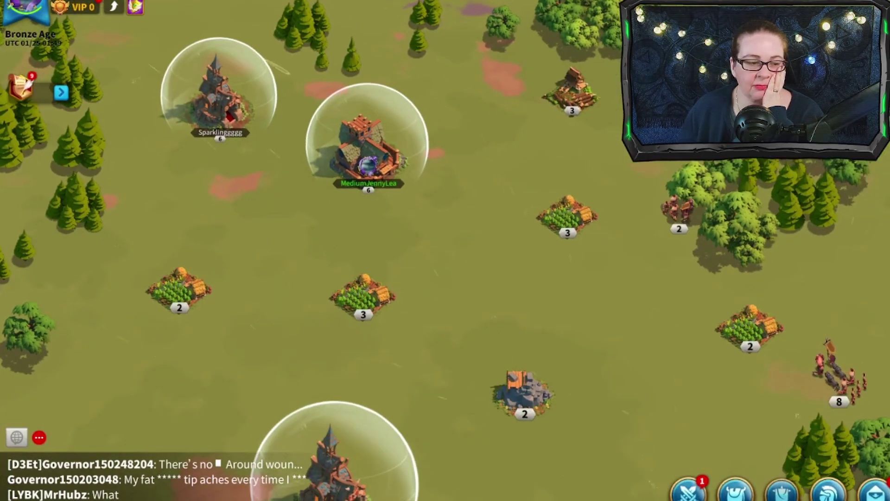
{"action": "left_click", "coordinate": [789, 492]}
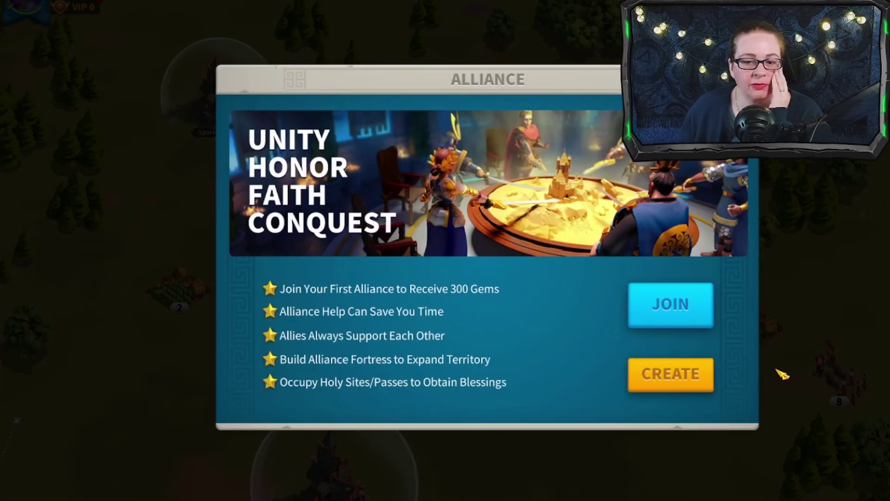
Search the Join an Alliance list for '[TWHp]Team W3ird'.
{"action": "left_click", "coordinate": [673, 319]}
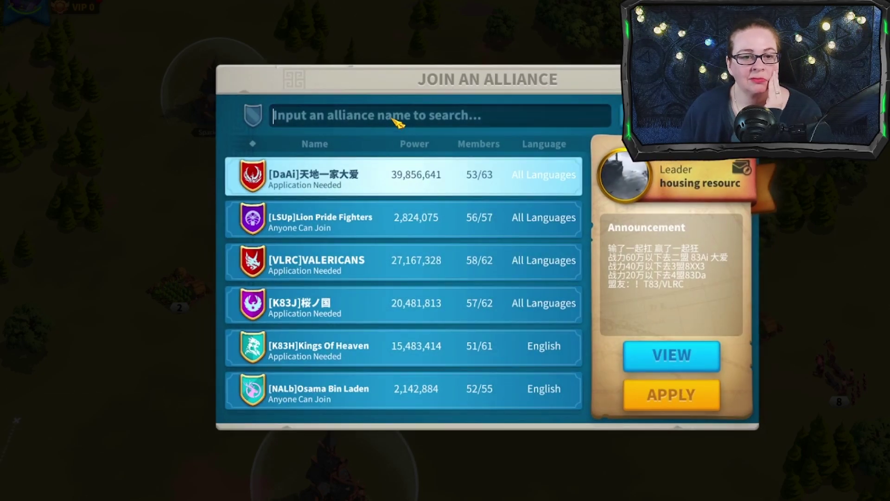
{"action": "left_click", "coordinate": [399, 116]}
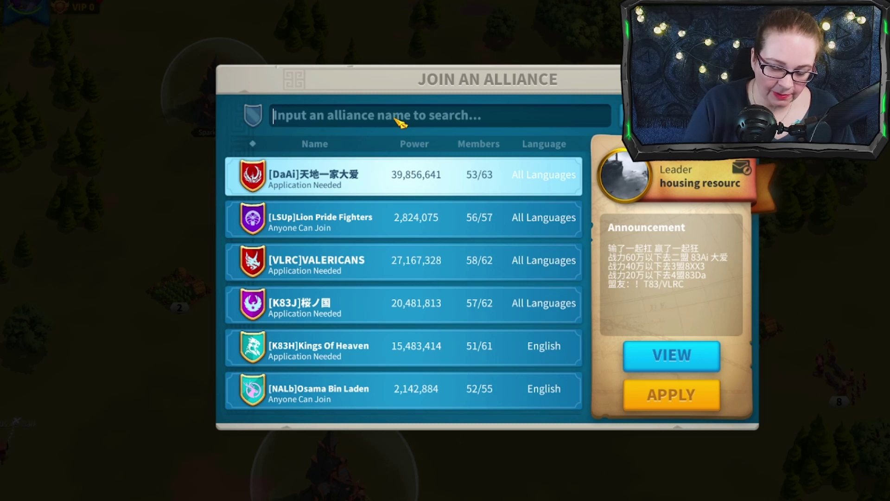
{"action": "type", "text": "["}
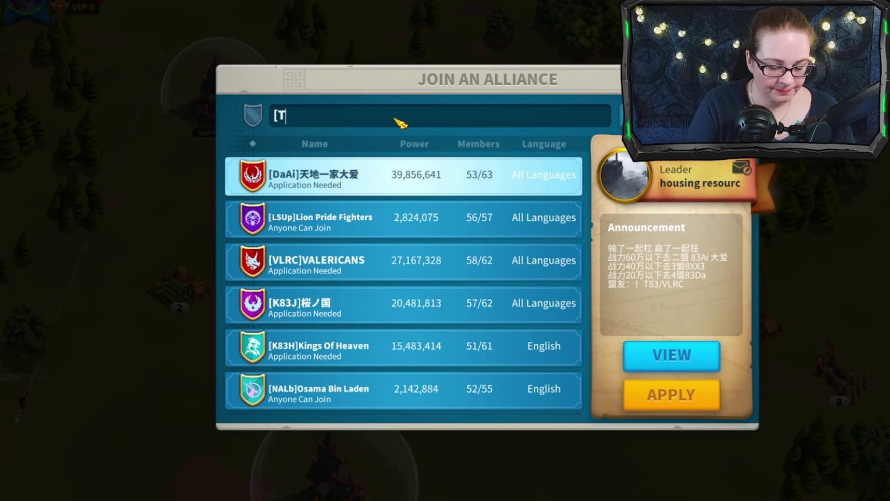
{"action": "type", "text": "TW"}
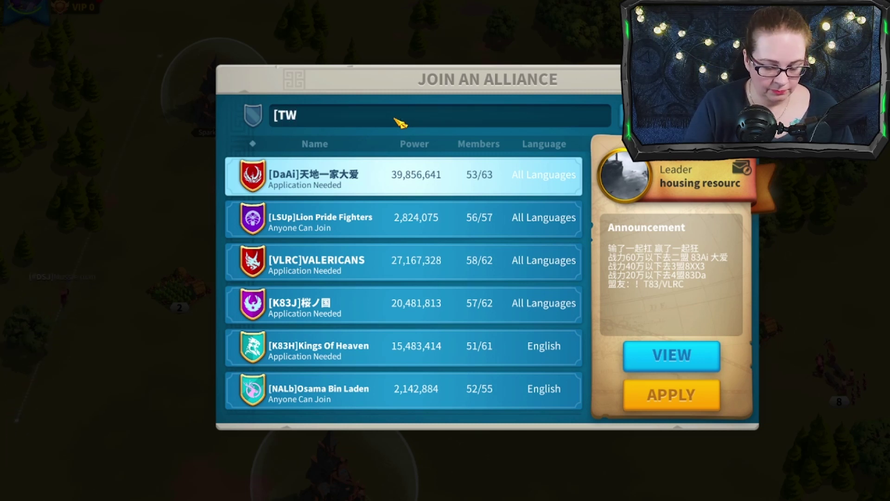
{"action": "type", "text": "Hp"}
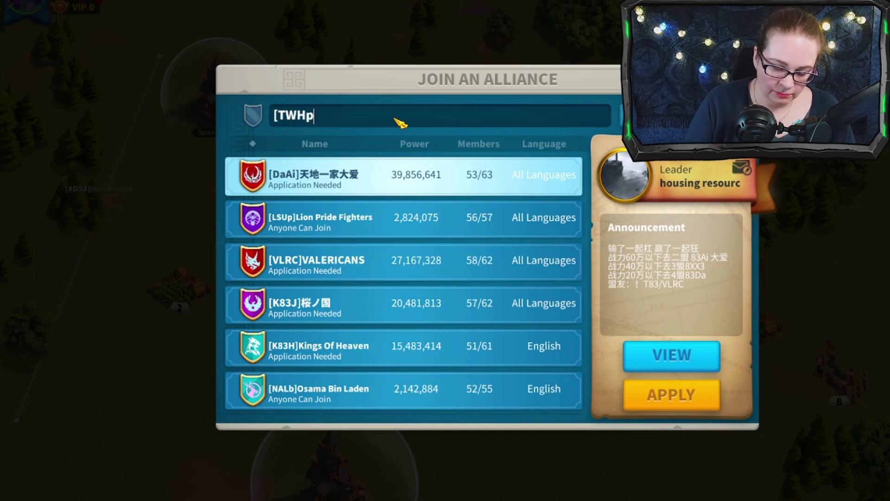
{"action": "type", "text": "}"}
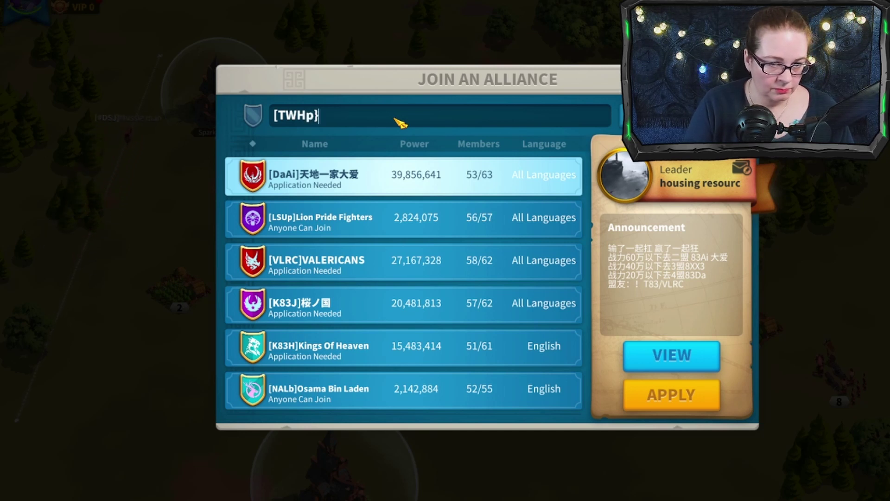
{"action": "key", "text": "BackSpace"}
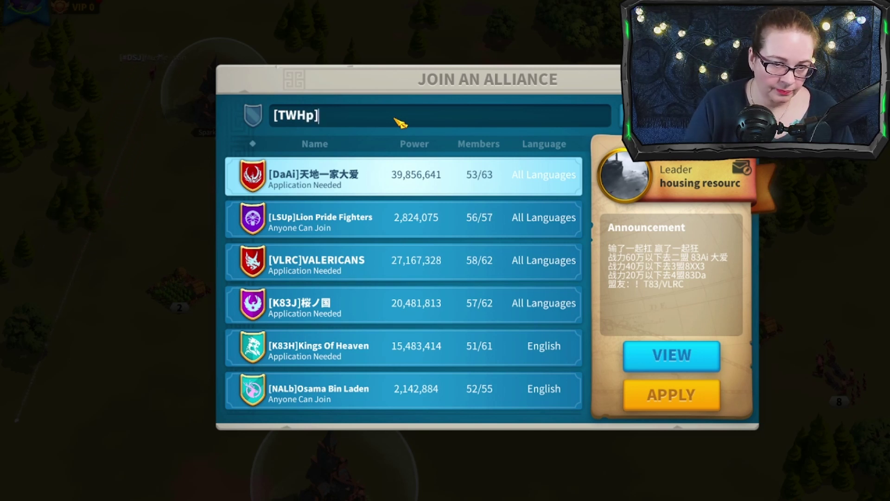
{"action": "type", "text": "]"}
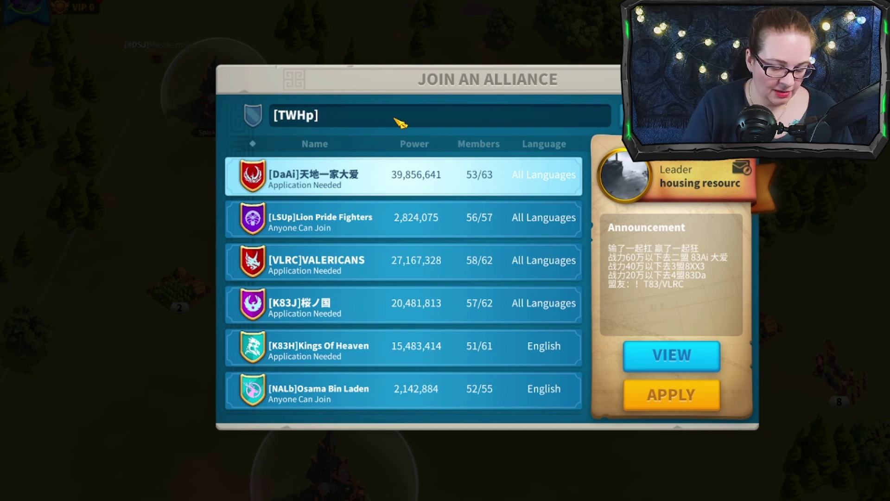
{"action": "type", "text": "Team "}
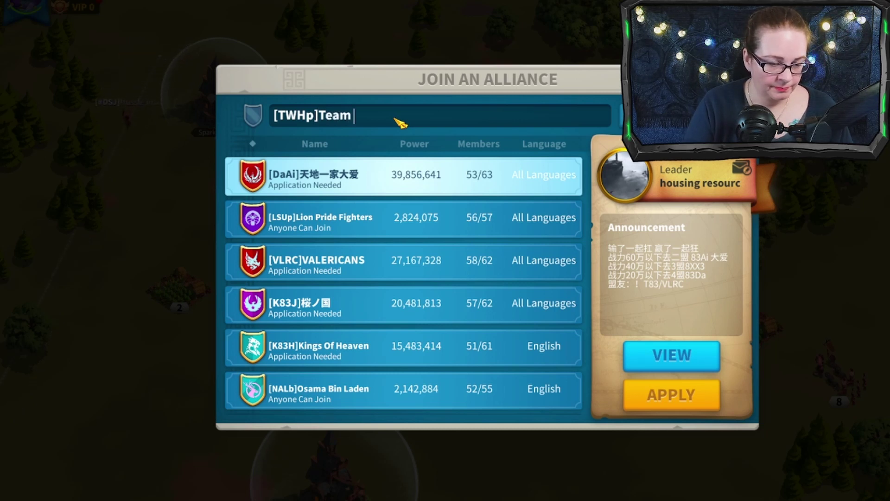
{"action": "type", "text": "W3"}
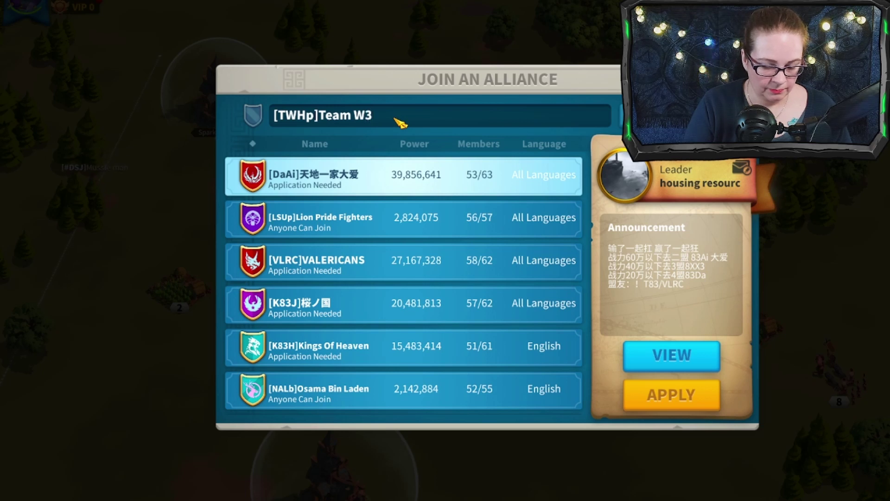
{"action": "type", "text": "ird"}
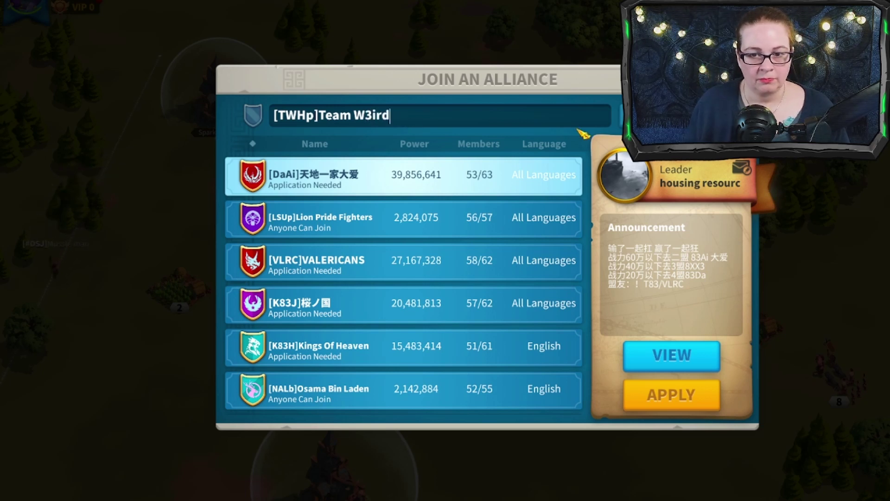
{"action": "key", "text": "Return"}
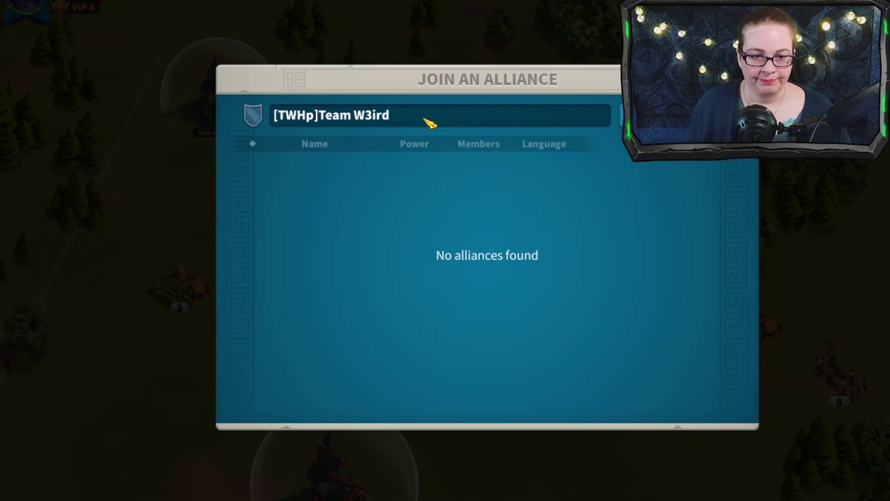
Retry the search as '[TWHp]TeamW3ird' without the space, then close the alliance list.
{"action": "left_click", "coordinate": [358, 115]}
{"action": "left_click", "coordinate": [372, 119]}
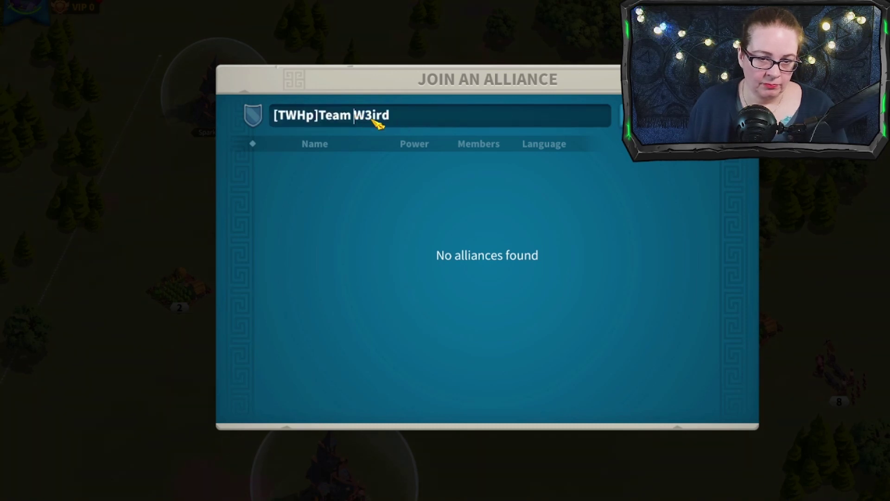
{"action": "key", "text": "BackSpace"}
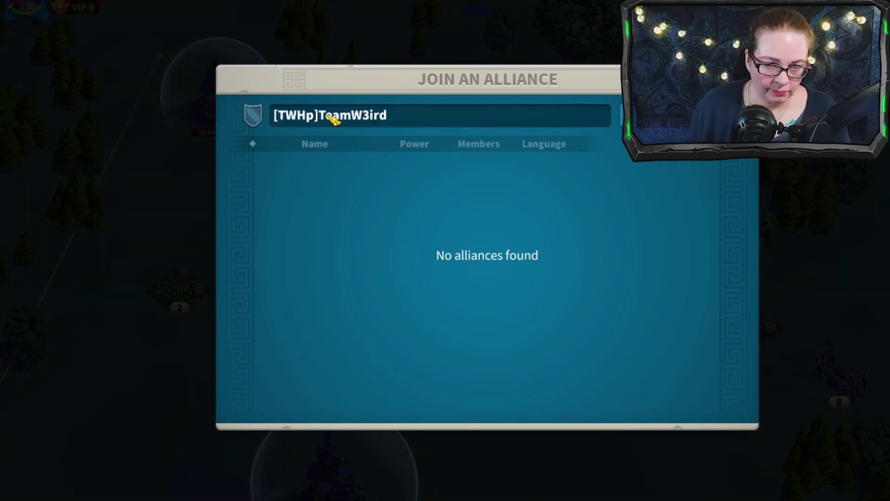
{"action": "double_click", "coordinate": [351, 125]}
{"action": "left_click", "coordinate": [458, 129]}
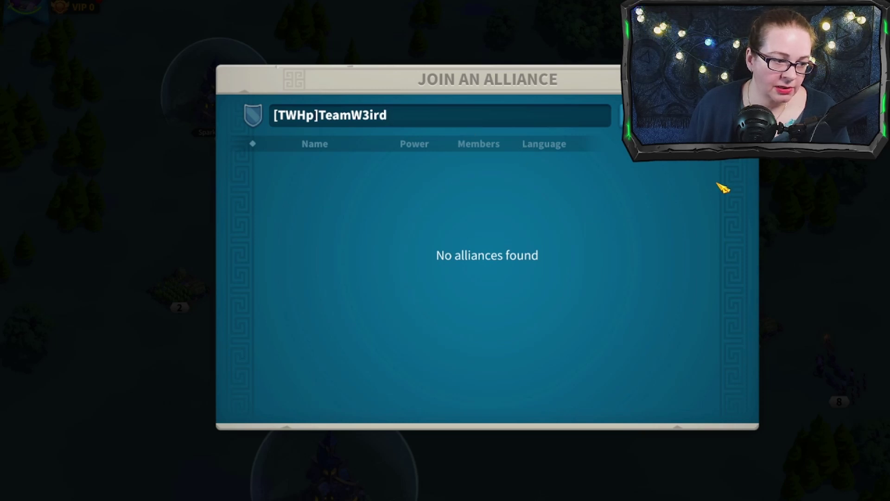
{"action": "left_click", "coordinate": [744, 80]}
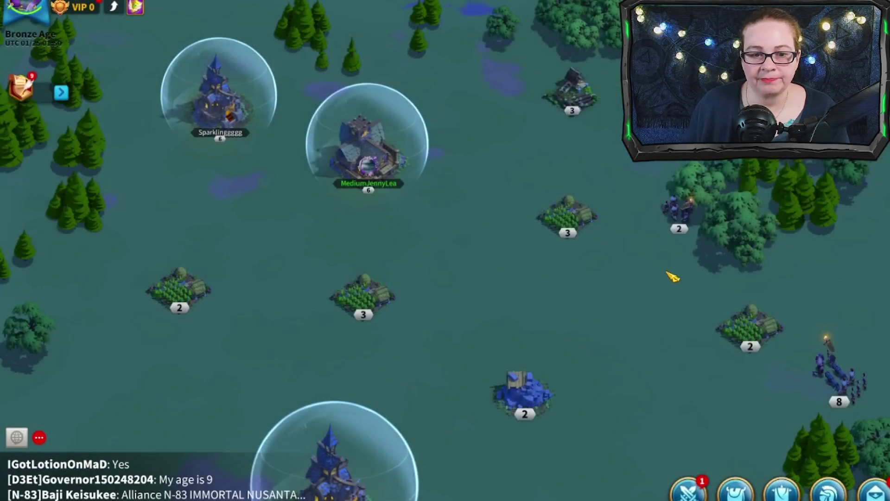
Open the friend's city info and bookmark it with the star marker.
{"action": "left_click", "coordinate": [376, 152]}
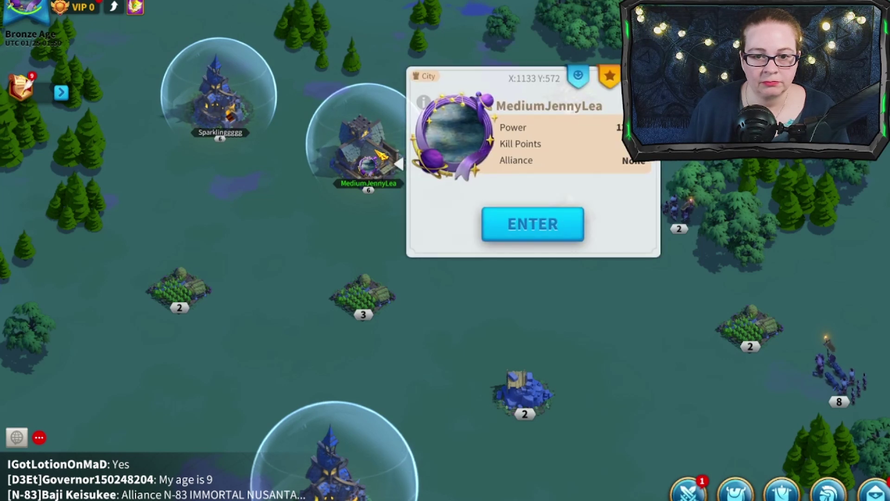
{"action": "left_click", "coordinate": [584, 82]}
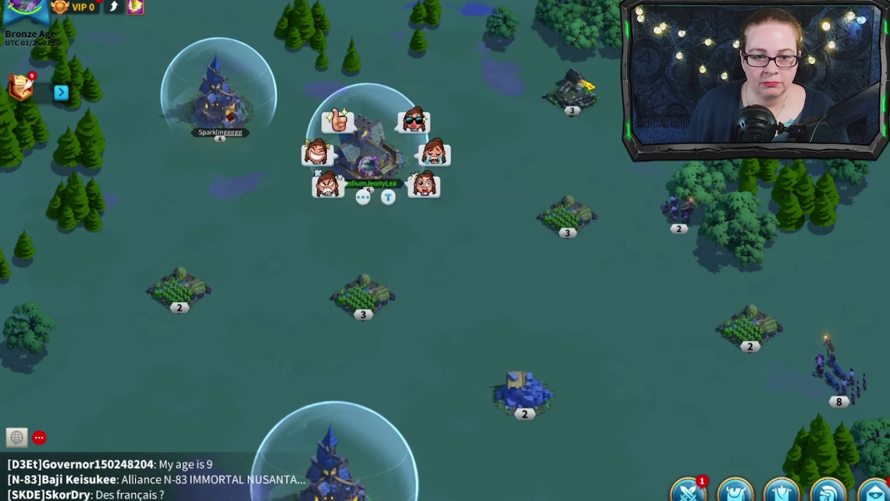
{"action": "left_click", "coordinate": [537, 201]}
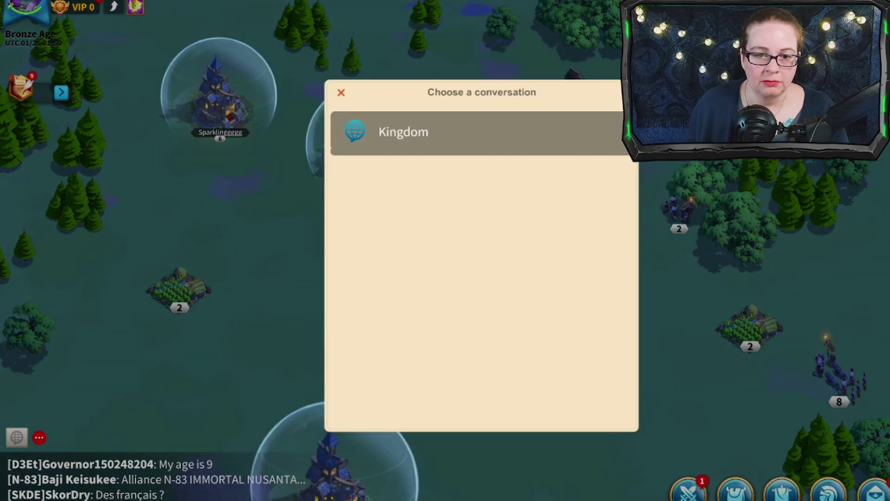
{"action": "left_click", "coordinate": [341, 94]}
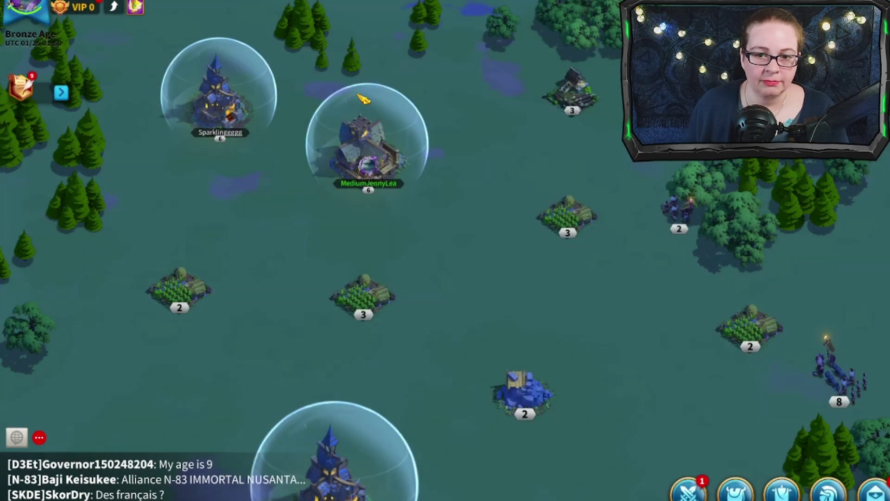
{"action": "left_click", "coordinate": [394, 151]}
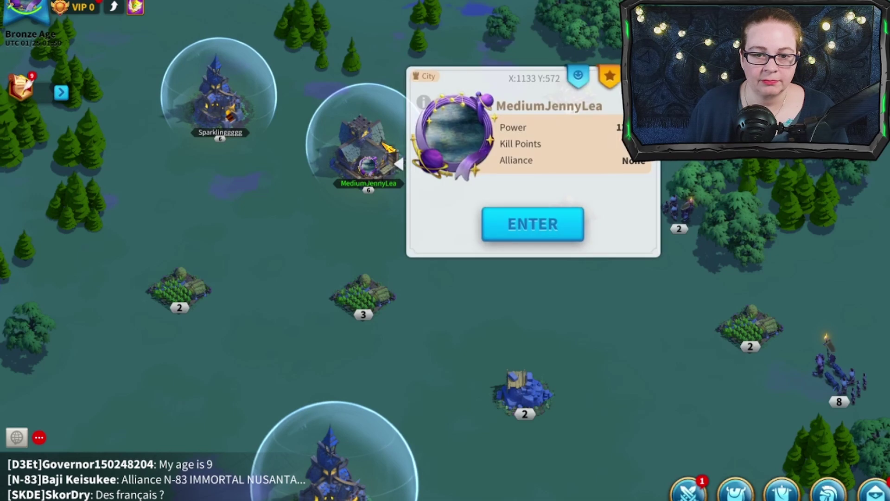
{"action": "left_click", "coordinate": [610, 76]}
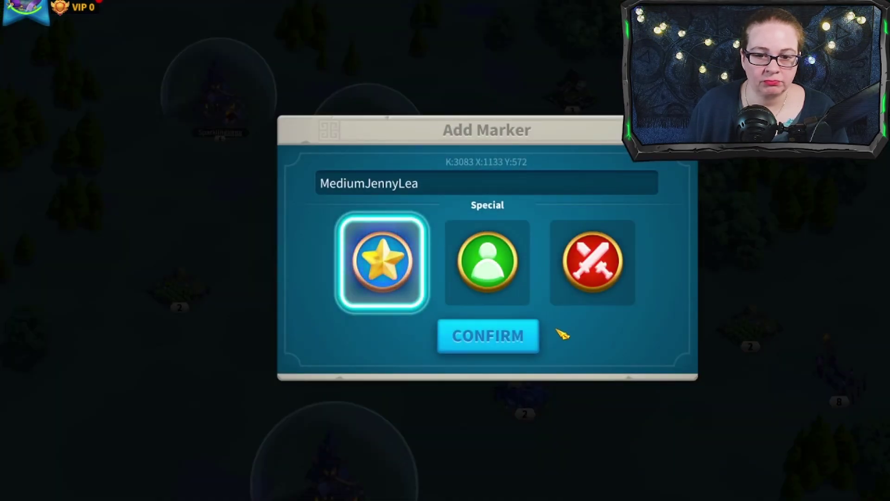
{"action": "left_click", "coordinate": [488, 335]}
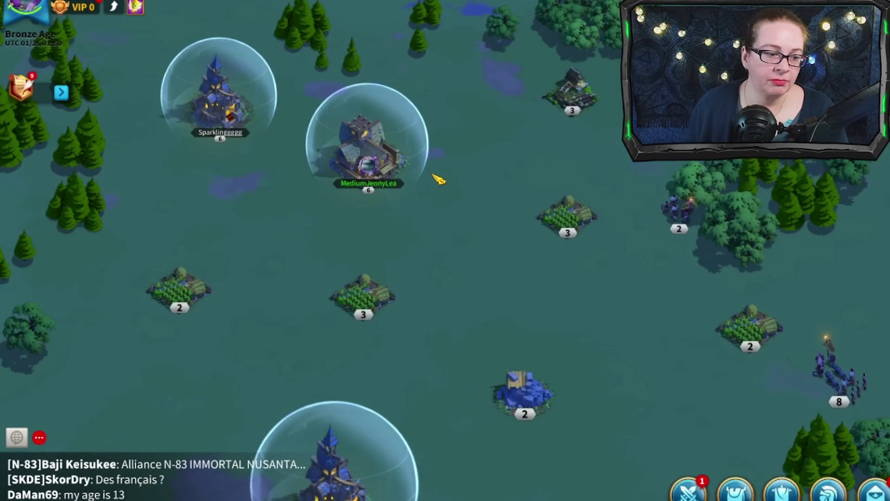
Cancel sharing the city's location, close the alliance list, and pan toward the friend's city.
{"action": "left_click", "coordinate": [389, 166]}
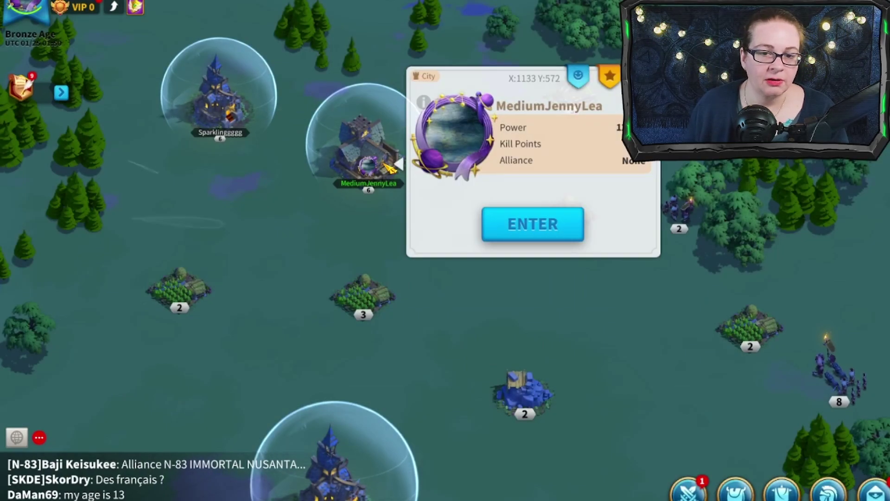
{"action": "left_click", "coordinate": [578, 76]}
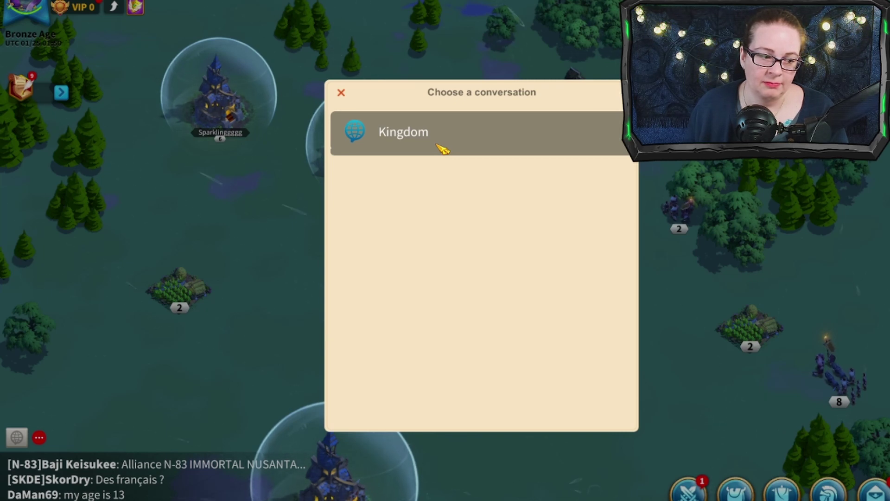
{"action": "left_click", "coordinate": [342, 93]}
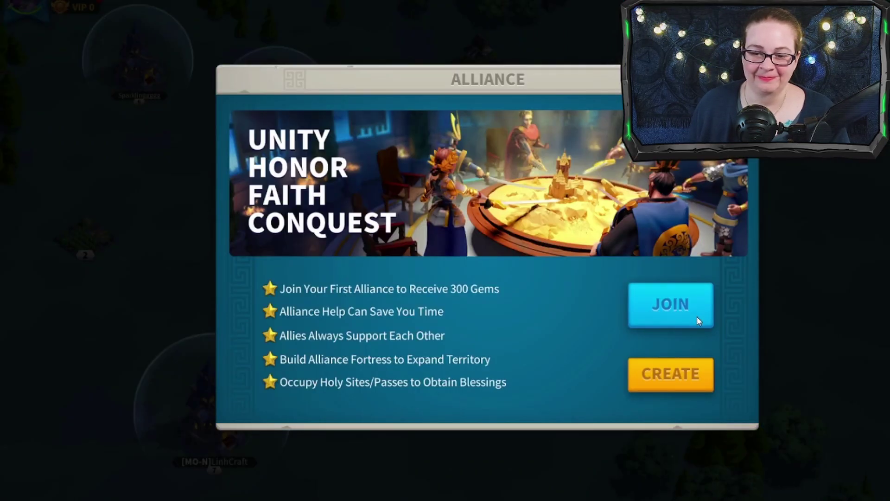
{"action": "left_click", "coordinate": [698, 320]}
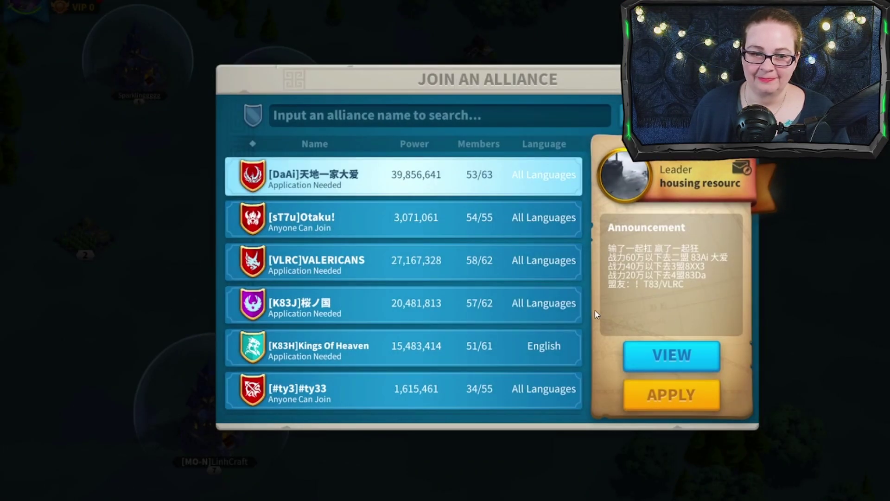
{"action": "key", "text": "Escape"}
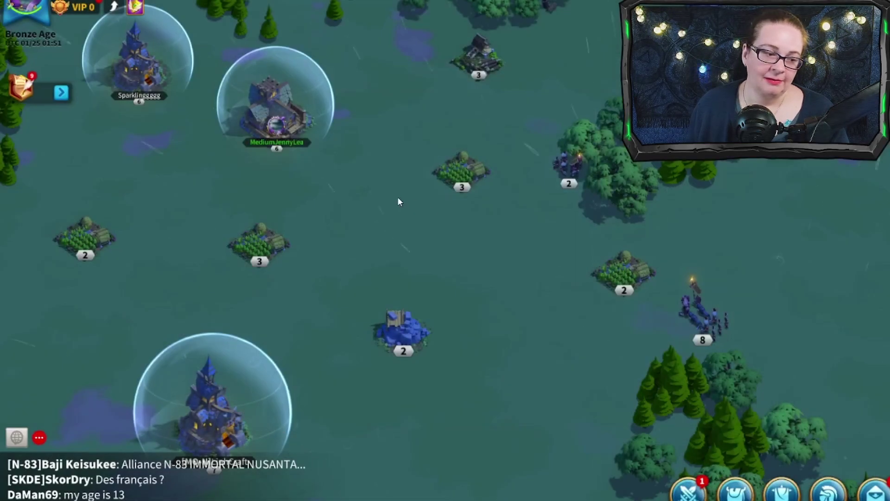
{"action": "left_click_drag", "start_coordinate": [397, 197], "coordinate": [802, 391]}
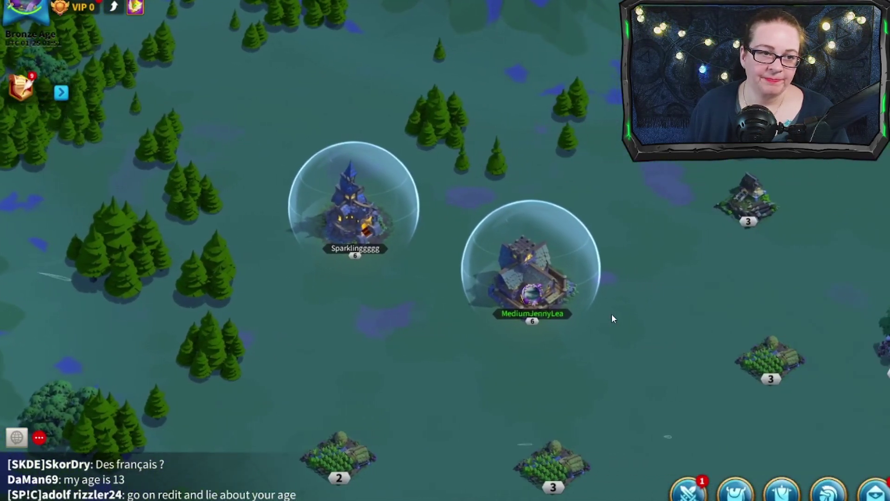
Zoom out to the strategic map, pan around the Aroth region, then zoom back in.
{"action": "scroll", "coordinate": [611, 314], "scroll_direction": "down", "scroll_amount": 5}
{"action": "scroll", "coordinate": [710, 331], "scroll_direction": "down", "scroll_amount": 3}
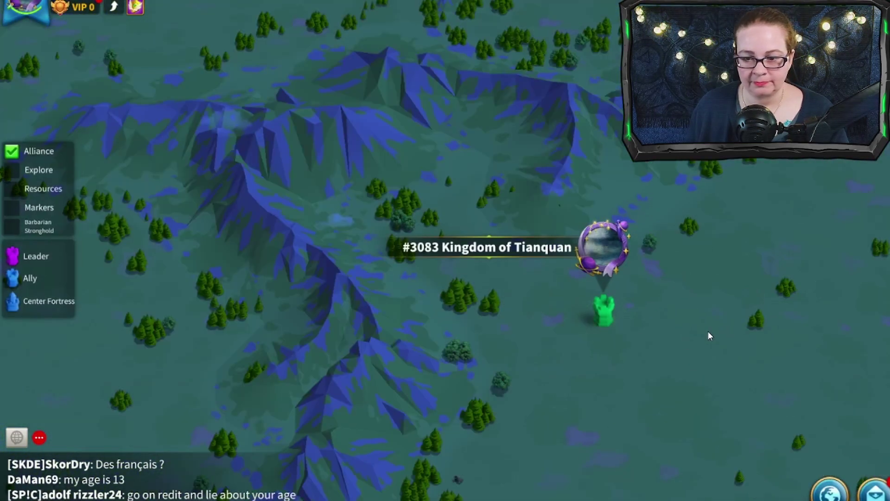
{"action": "scroll", "coordinate": [708, 331], "scroll_direction": "down", "scroll_amount": 3}
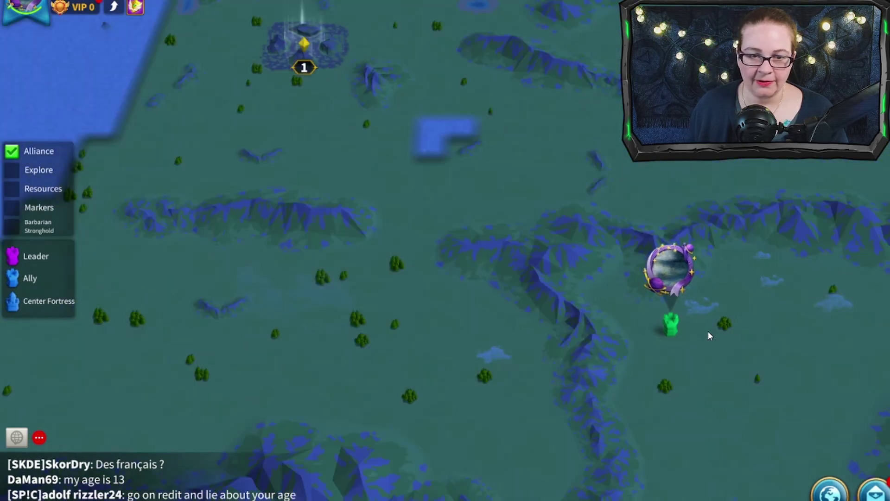
{"action": "scroll", "coordinate": [479, 275], "scroll_direction": "down", "scroll_amount": 2}
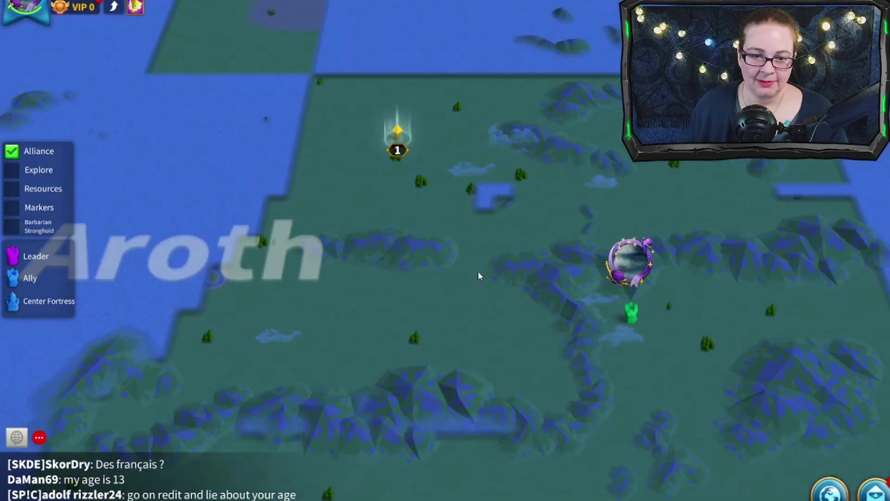
{"action": "scroll", "coordinate": [485, 275], "scroll_direction": "down", "scroll_amount": 4}
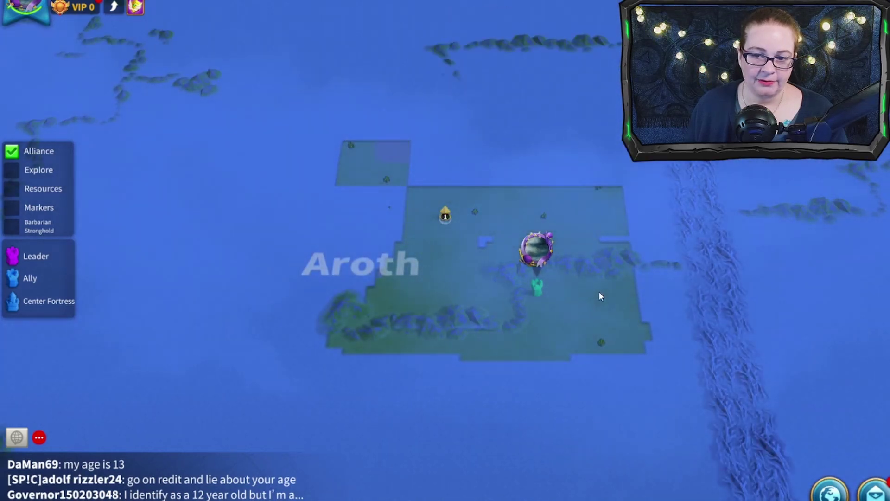
{"action": "left_click_drag", "start_coordinate": [599, 292], "coordinate": [691, 413]}
{"action": "left_click_drag", "start_coordinate": [552, 260], "coordinate": [439, 118]}
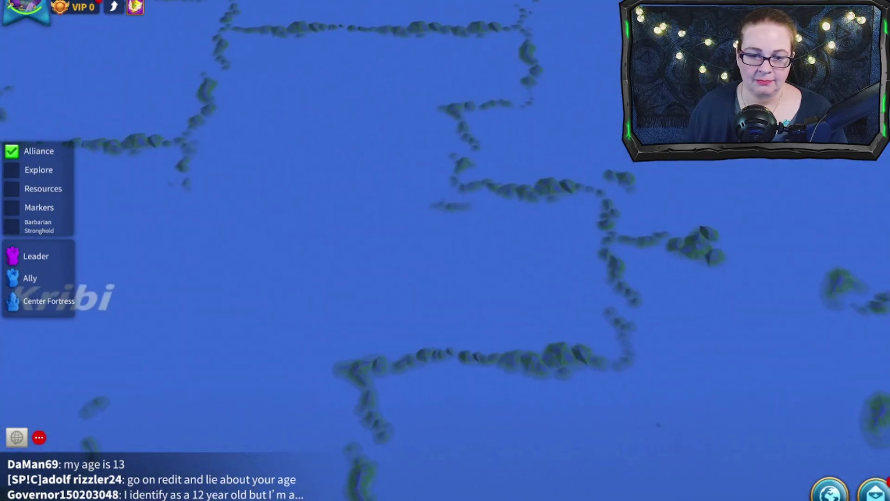
{"action": "left_click_drag", "start_coordinate": [297, 338], "coordinate": [354, 224]}
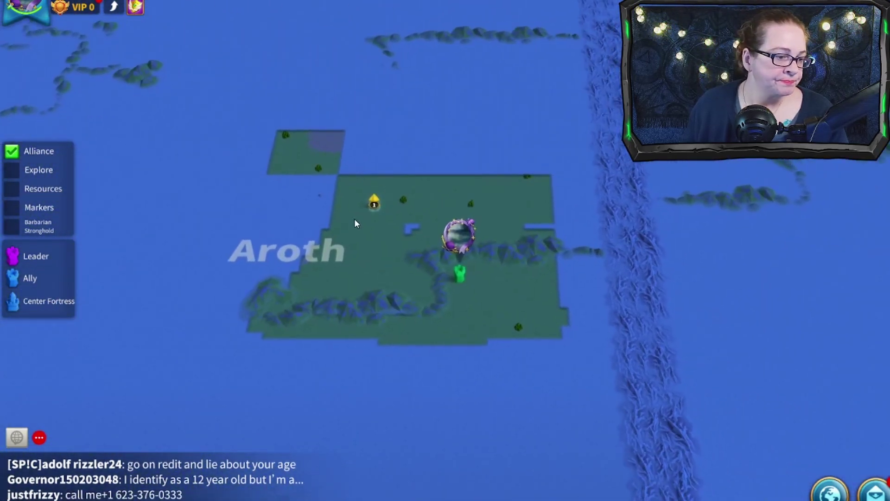
{"action": "scroll", "coordinate": [483, 328], "scroll_direction": "up", "scroll_amount": 2}
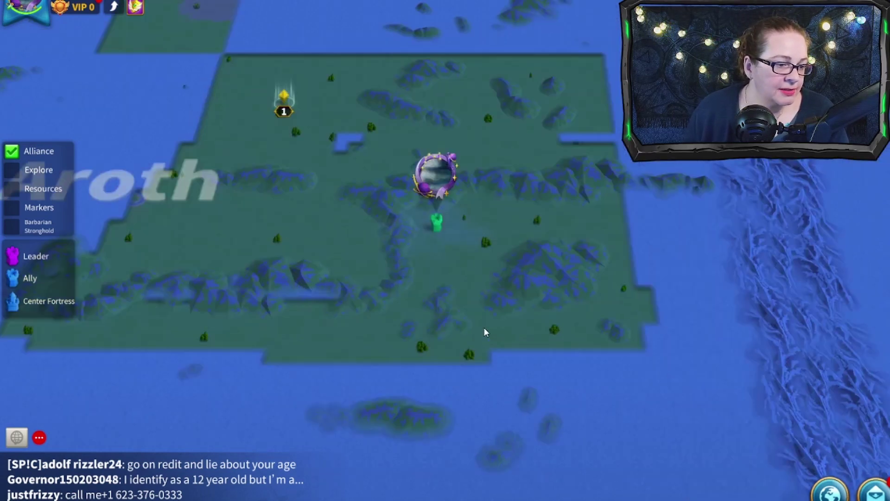
{"action": "scroll", "coordinate": [479, 263], "scroll_direction": "up", "scroll_amount": 3}
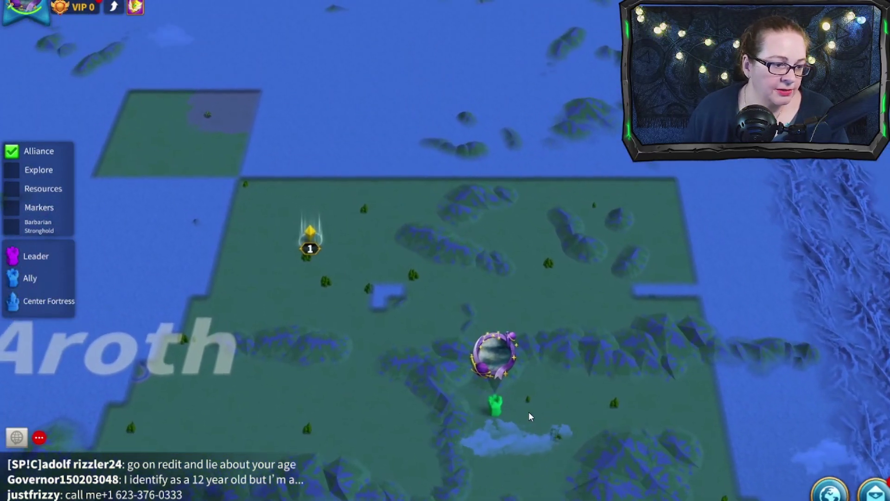
{"action": "scroll", "coordinate": [529, 411], "scroll_direction": "up", "scroll_amount": 2}
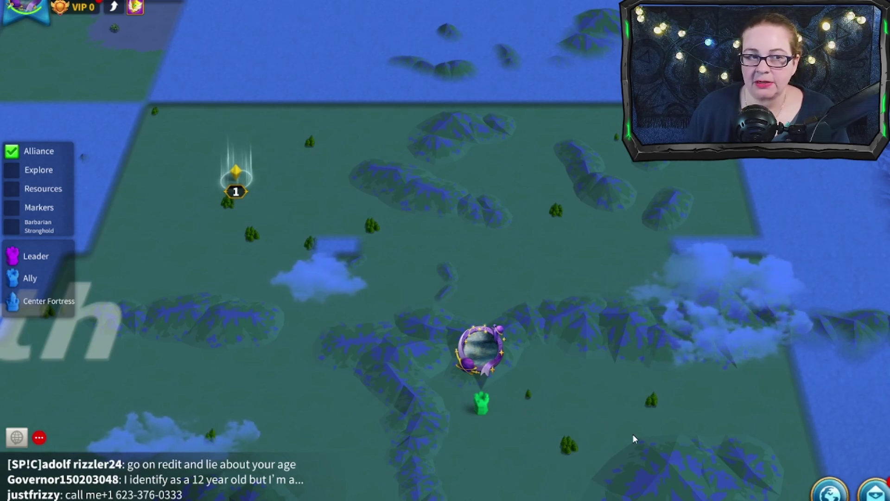
{"action": "scroll", "coordinate": [588, 422], "scroll_direction": "up", "scroll_amount": 2}
Open the chat history and go to My Friends with its pending requests.
{"action": "left_click", "coordinate": [38, 438]}
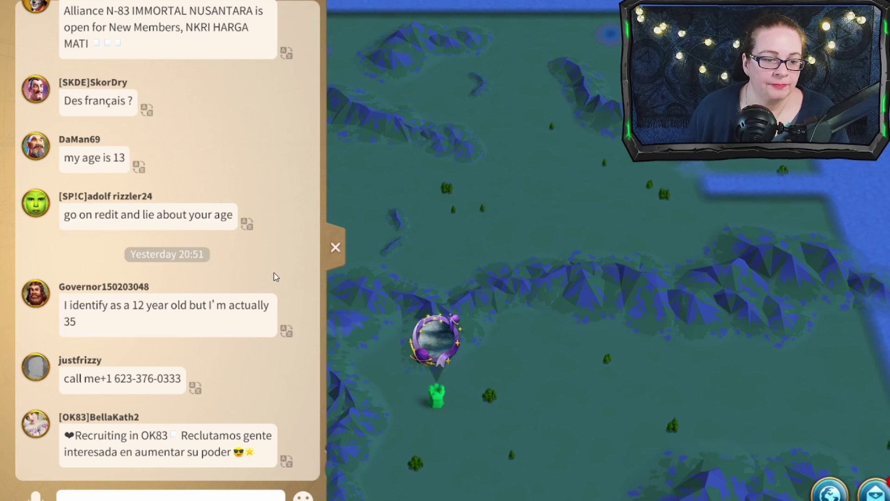
{"action": "left_click_drag", "start_coordinate": [394, 302], "coordinate": [635, 422]}
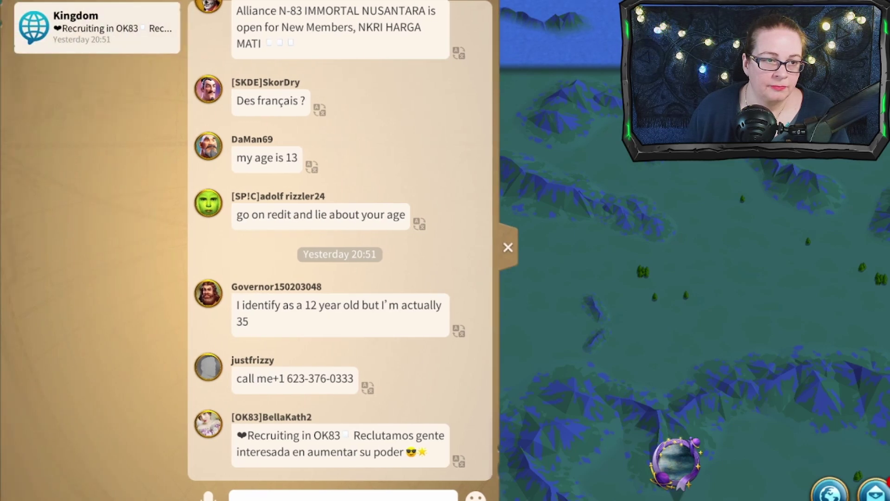
{"action": "left_click", "coordinate": [36, 2]}
{"action": "left_click", "coordinate": [71, 23]}
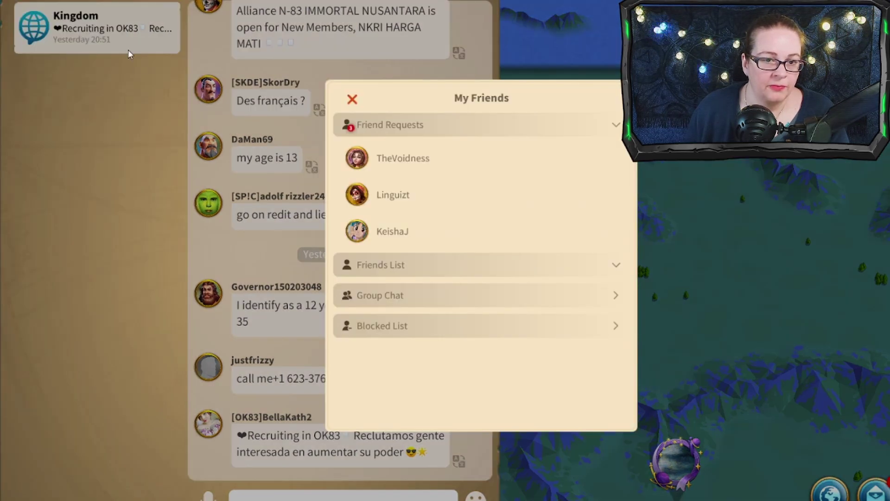
Accept all three pending friend requests, then close the My Friends panel.
{"action": "left_click", "coordinate": [426, 159]}
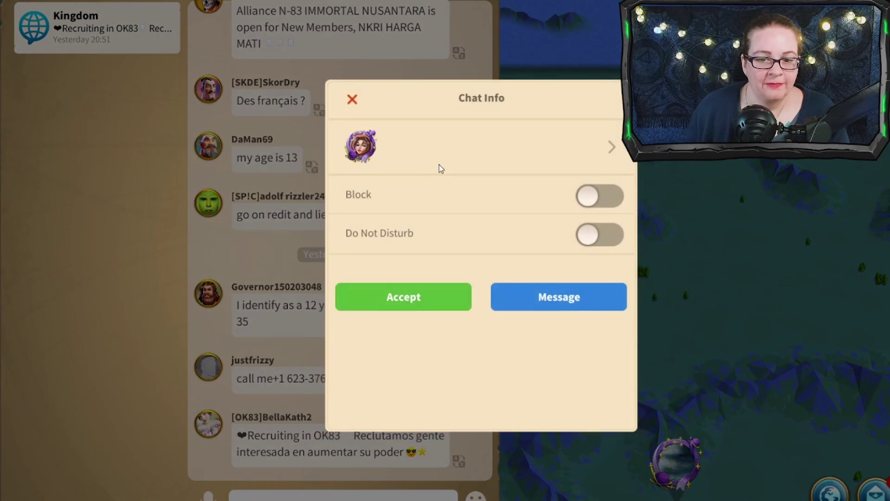
{"action": "left_click", "coordinate": [423, 297]}
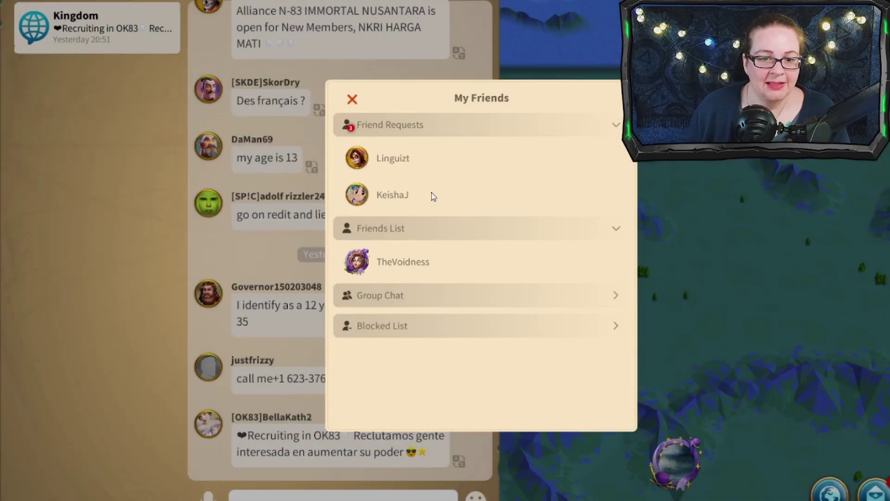
{"action": "left_click", "coordinate": [417, 162]}
{"action": "left_click", "coordinate": [440, 297]}
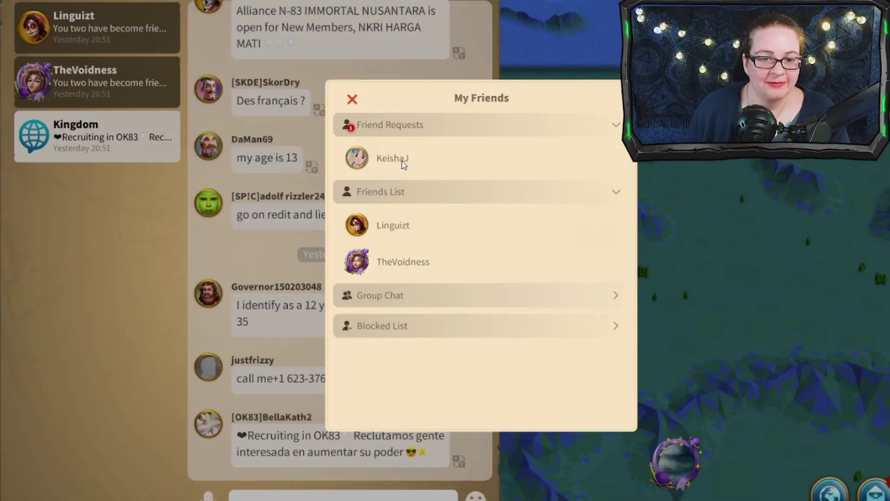
{"action": "left_click", "coordinate": [404, 163]}
{"action": "left_click", "coordinate": [448, 302]}
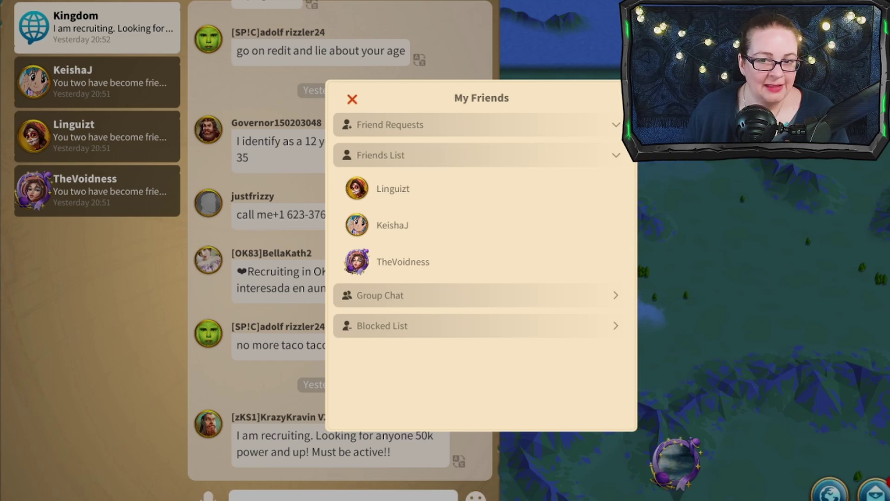
{"action": "left_click", "coordinate": [353, 101]}
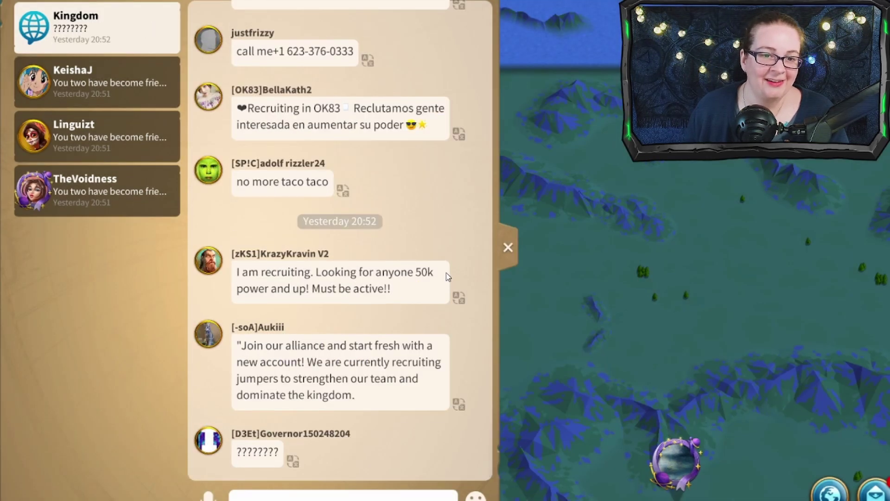
{"action": "scroll", "coordinate": [419, 262], "scroll_direction": "up", "scroll_amount": 2}
{"action": "scroll", "coordinate": [419, 262], "scroll_direction": "down", "scroll_amount": 2}
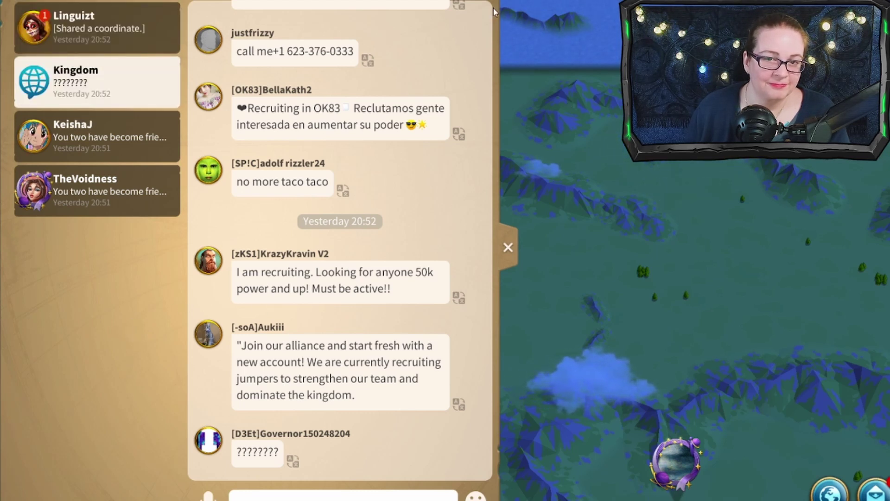
Jump the world map to the friend's shared coordinate X:101 Y:460 from chat.
{"action": "left_click_drag", "start_coordinate": [640, 207], "coordinate": [644, 106]}
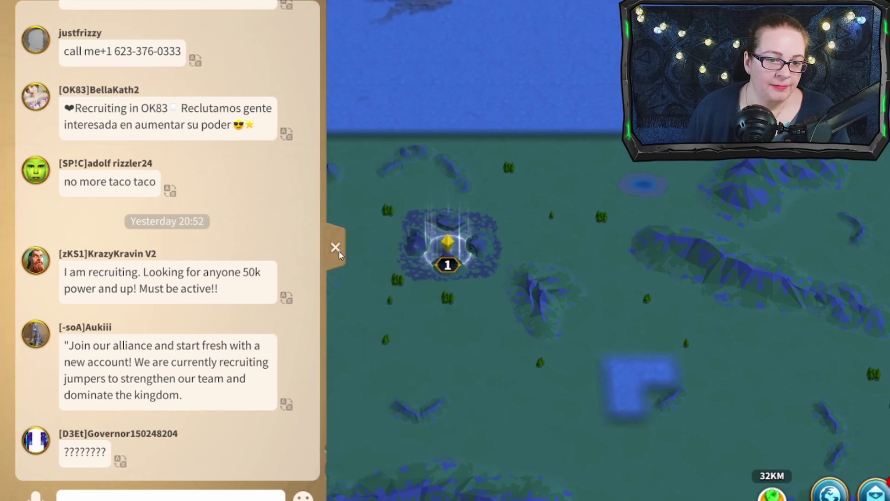
{"action": "left_click", "coordinate": [336, 248]}
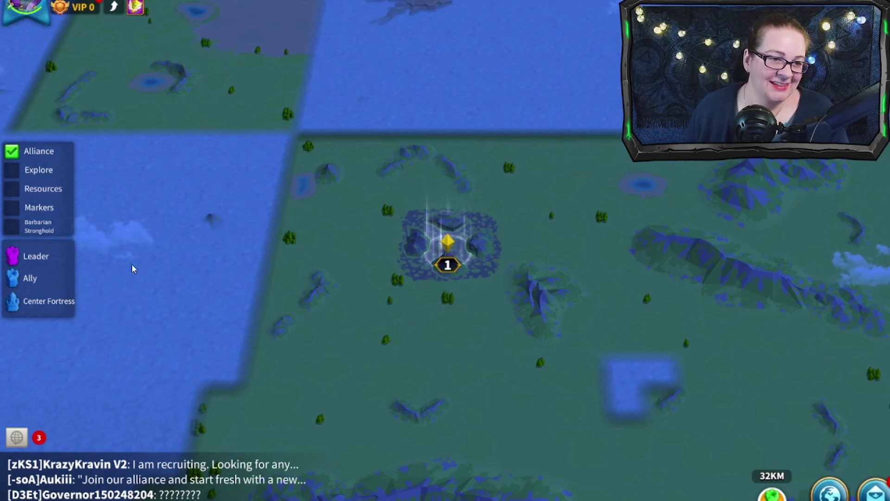
{"action": "left_click", "coordinate": [93, 478]}
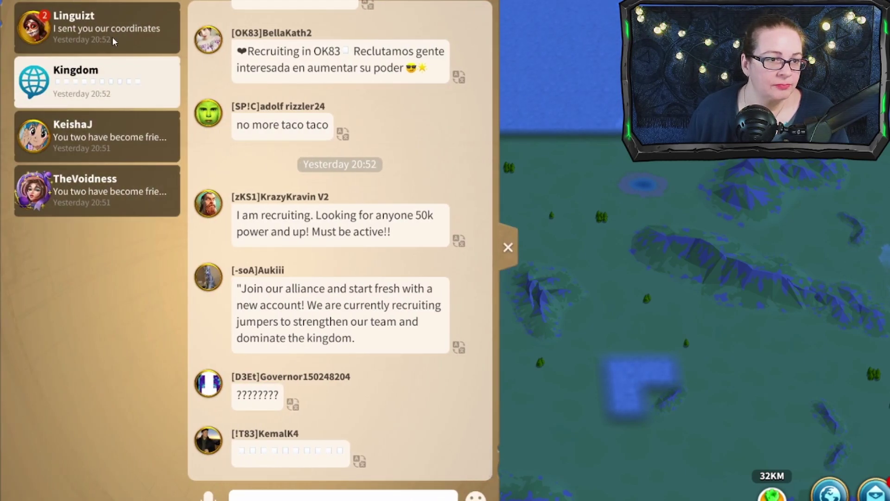
{"action": "left_click", "coordinate": [114, 41]}
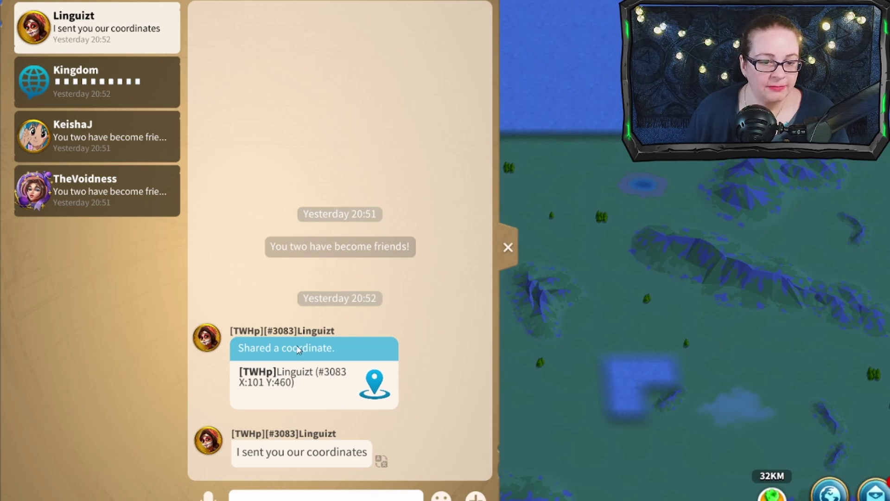
{"action": "left_click", "coordinate": [378, 383]}
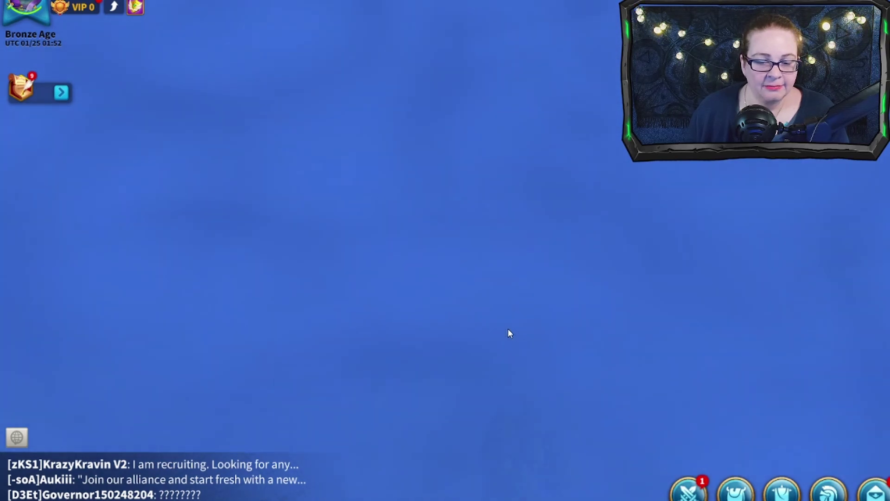
Inspect the fog-covered area at that coordinate, then close the chat.
{"action": "scroll", "coordinate": [507, 329], "scroll_direction": "down", "scroll_amount": 3}
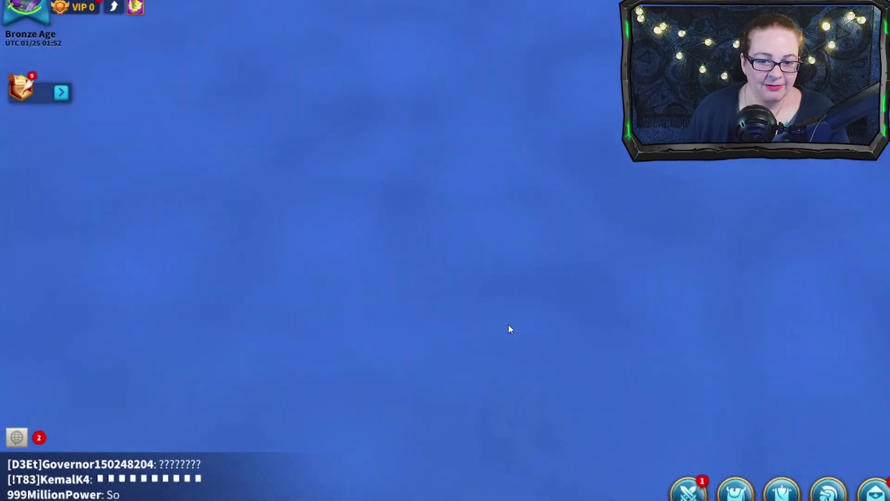
{"action": "left_click", "coordinate": [484, 230]}
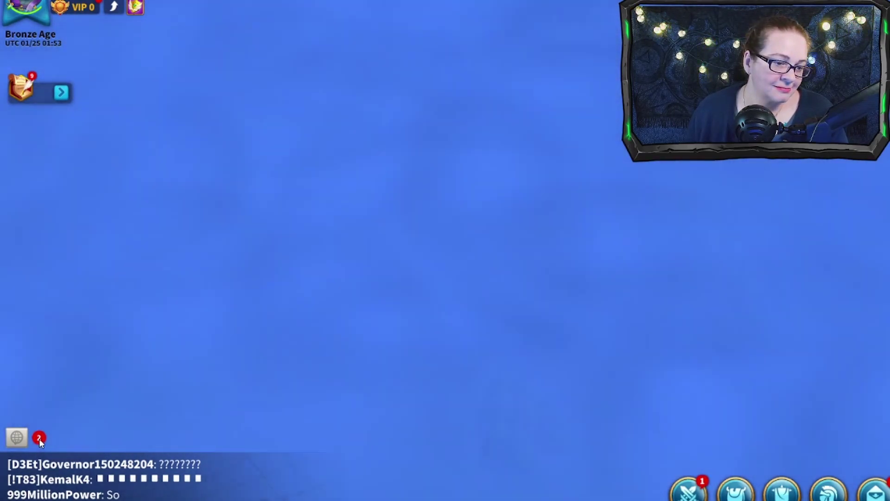
{"action": "left_click", "coordinate": [107, 477]}
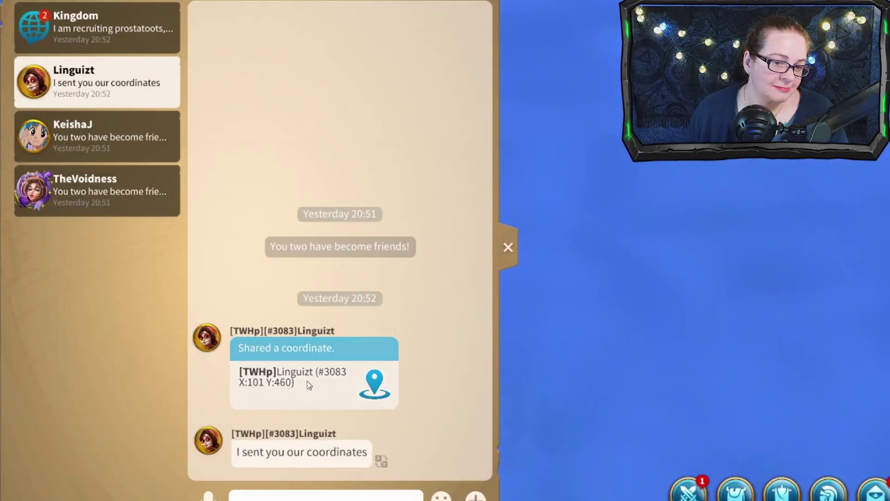
{"action": "key", "text": "Escape"}
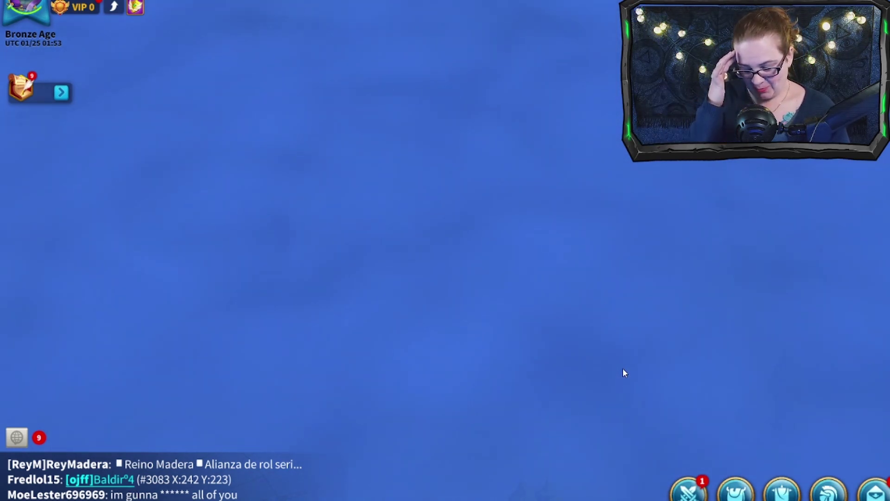
Browse the Items bag's resource, speedup, boost and equipment tabs, then use a Beginner's Teleport.
{"action": "left_click", "coordinate": [724, 494]}
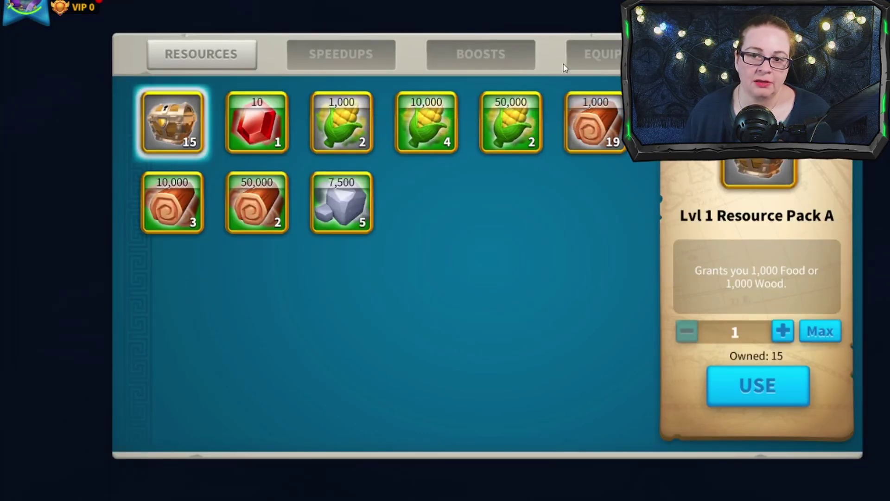
{"action": "left_click", "coordinate": [760, 53]}
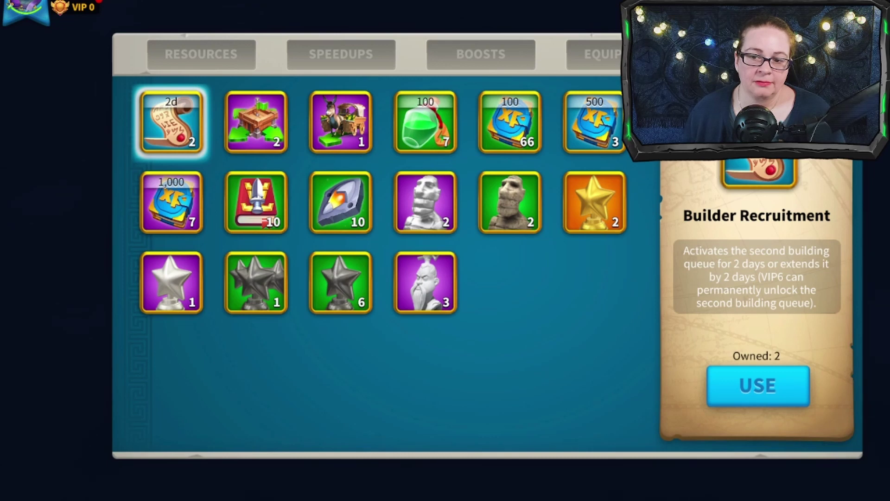
{"action": "left_click", "coordinate": [210, 54]}
{"action": "left_click", "coordinate": [343, 53]}
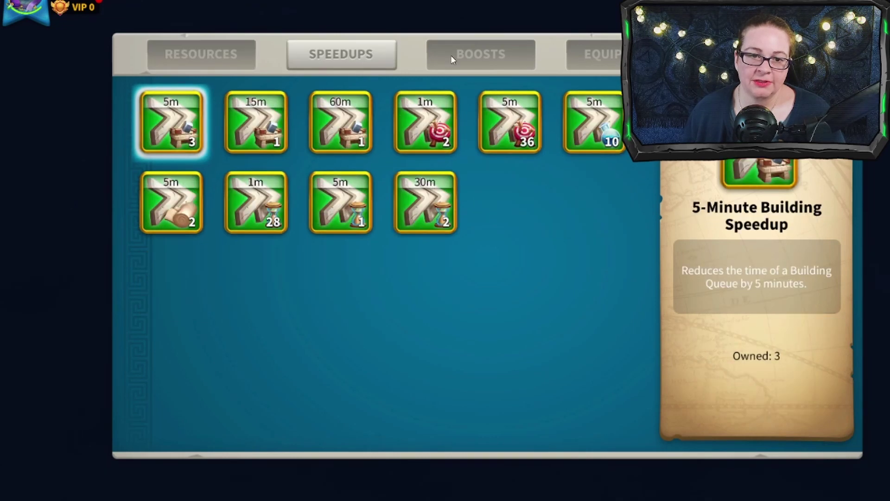
{"action": "left_click", "coordinate": [476, 57]}
{"action": "left_click", "coordinate": [602, 56]}
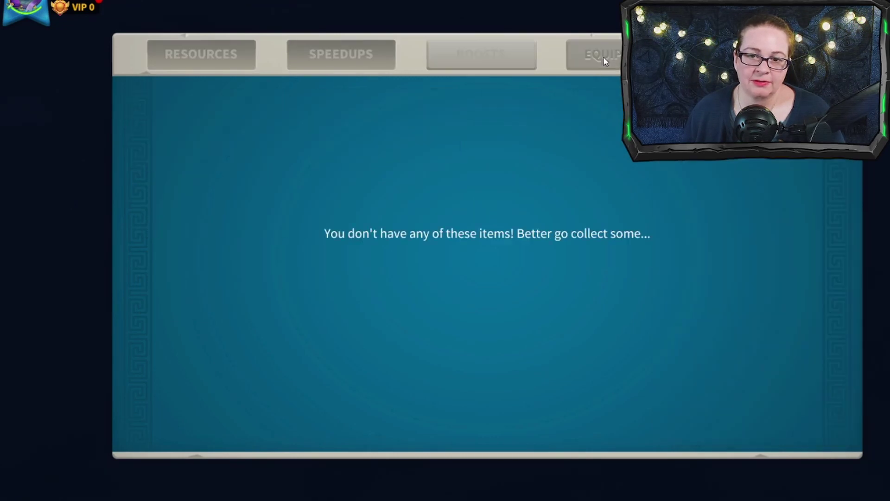
{"action": "left_click", "coordinate": [760, 53]}
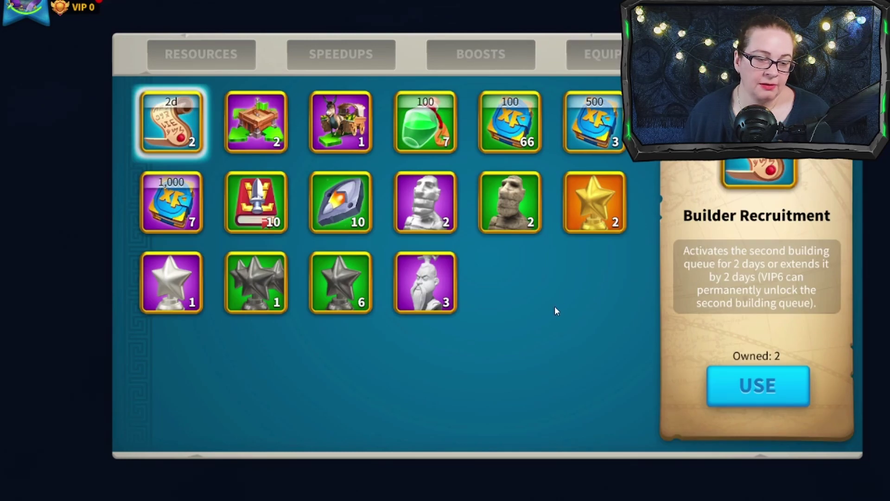
{"action": "left_click", "coordinate": [257, 131]}
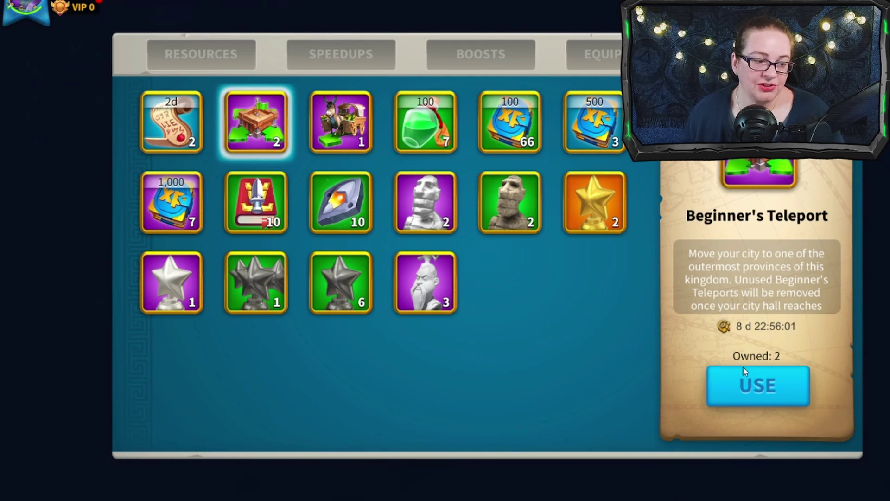
{"action": "left_click", "coordinate": [767, 392]}
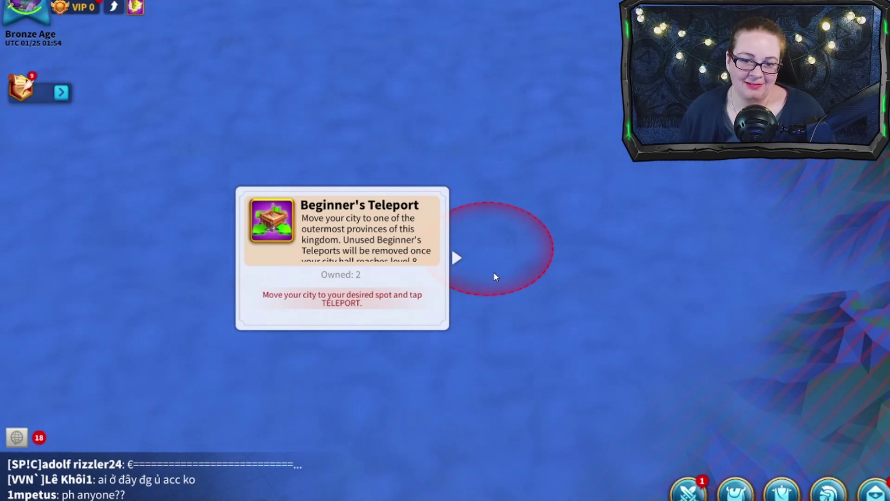
Cancel the teleport placement, then zoom the map out and back in.
{"action": "key", "text": "Escape"}
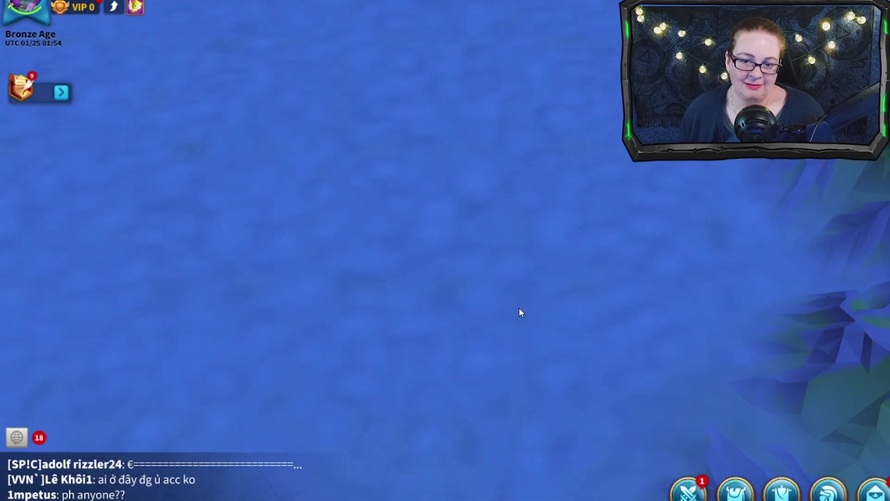
{"action": "scroll", "coordinate": [518, 308], "scroll_direction": "down", "scroll_amount": 5}
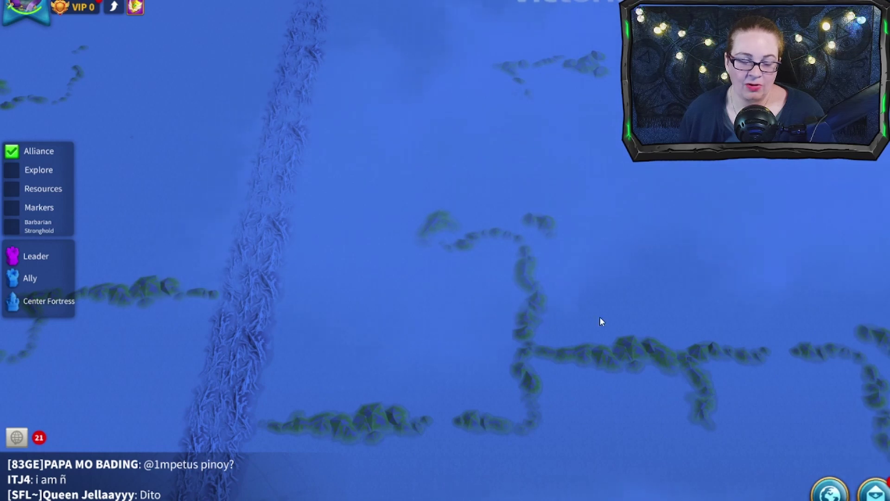
{"action": "scroll", "coordinate": [494, 310], "scroll_direction": "up", "scroll_amount": 3}
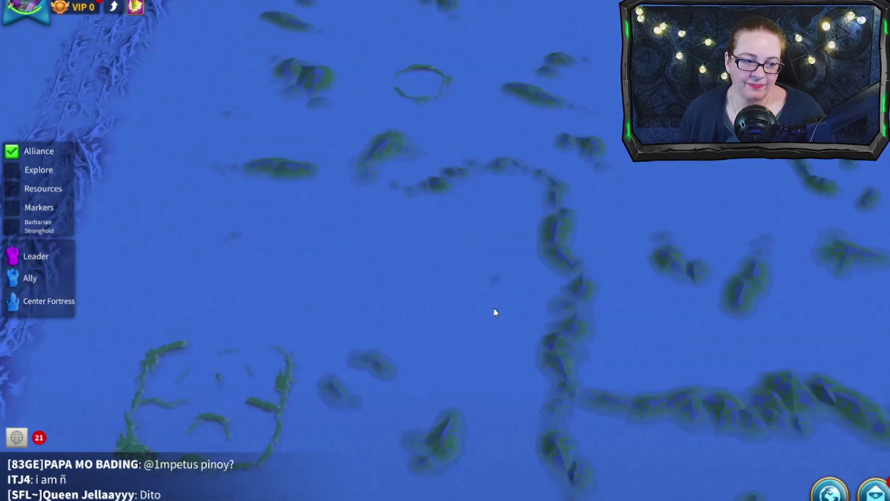
{"action": "scroll", "coordinate": [493, 311], "scroll_direction": "up", "scroll_amount": 2}
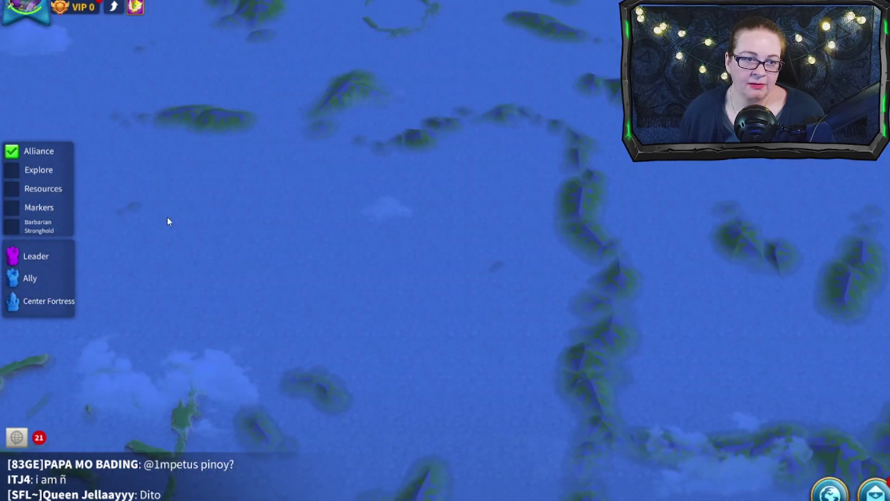
{"action": "left_click", "coordinate": [56, 461]}
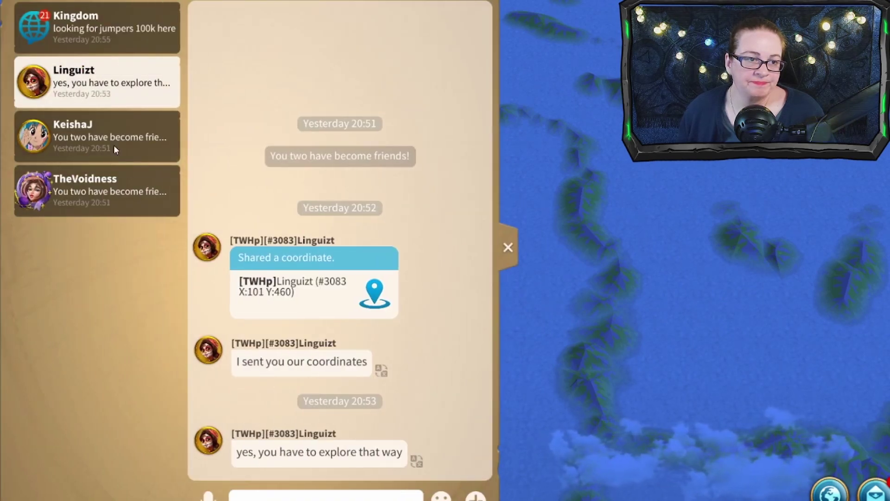
{"action": "left_click", "coordinate": [117, 36]}
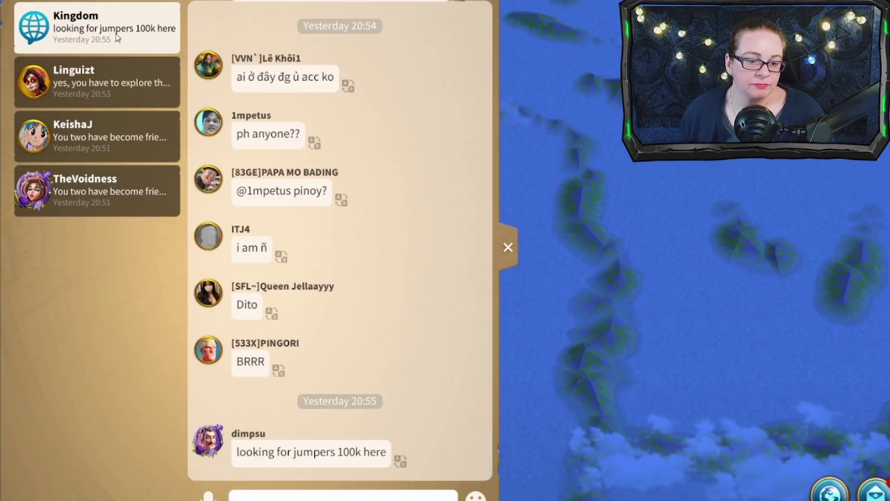
{"action": "left_click", "coordinate": [104, 89]}
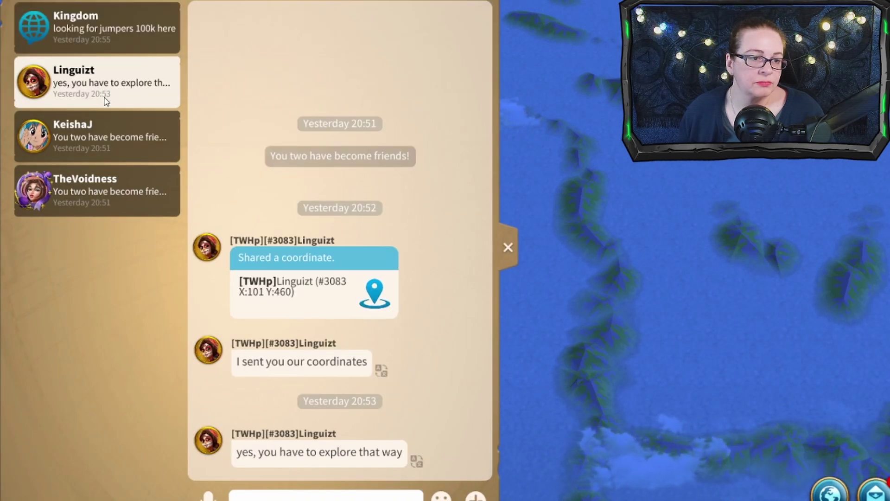
{"action": "left_click", "coordinate": [98, 146]}
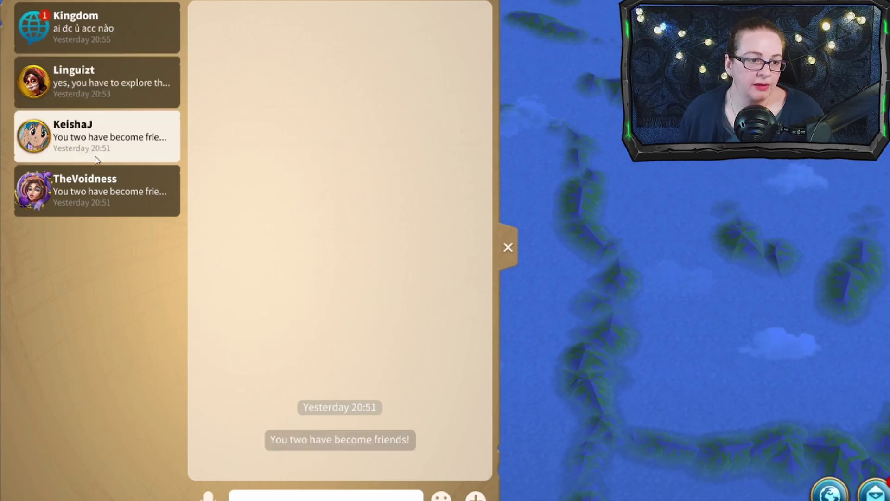
{"action": "left_click", "coordinate": [97, 193]}
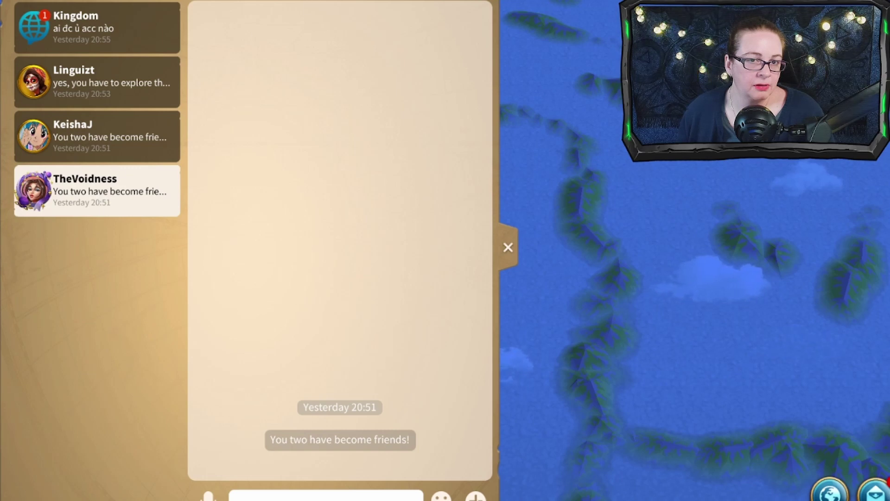
{"action": "left_click", "coordinate": [501, 249]}
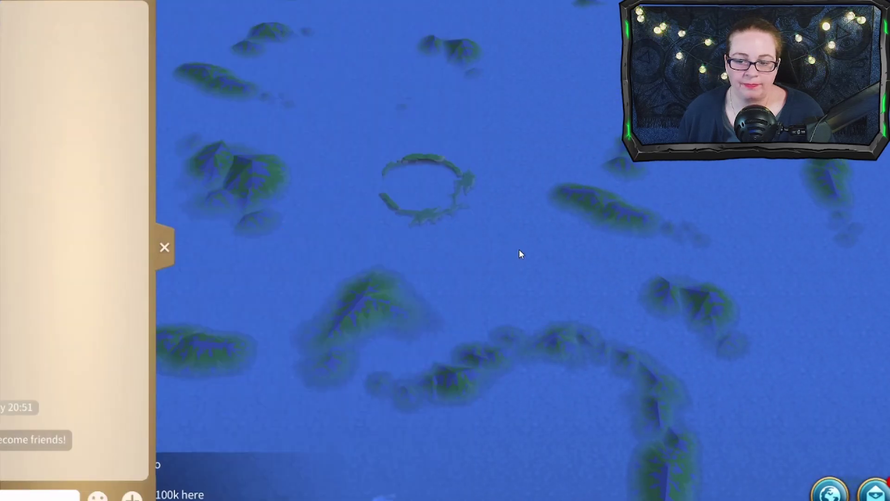
Zoom out and pan across the ocean's island chains toward and past the Kribi region.
{"action": "scroll", "coordinate": [663, 377], "scroll_direction": "down", "scroll_amount": 2}
{"action": "scroll", "coordinate": [663, 378], "scroll_direction": "down", "scroll_amount": 2}
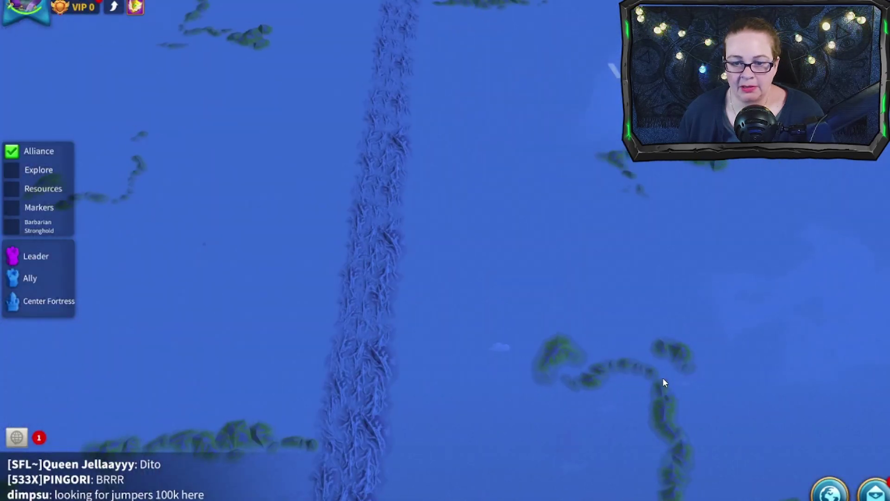
{"action": "left_click_drag", "start_coordinate": [692, 381], "coordinate": [556, 216]}
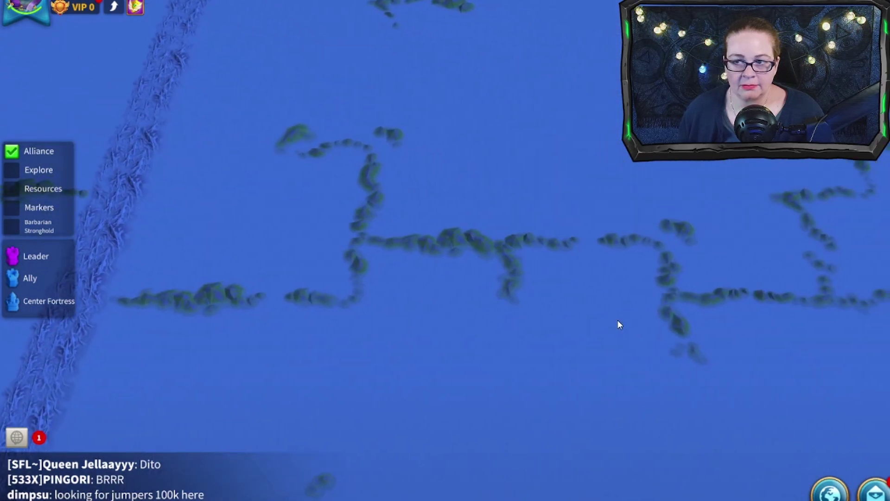
{"action": "left_click_drag", "start_coordinate": [730, 268], "coordinate": [211, 218]}
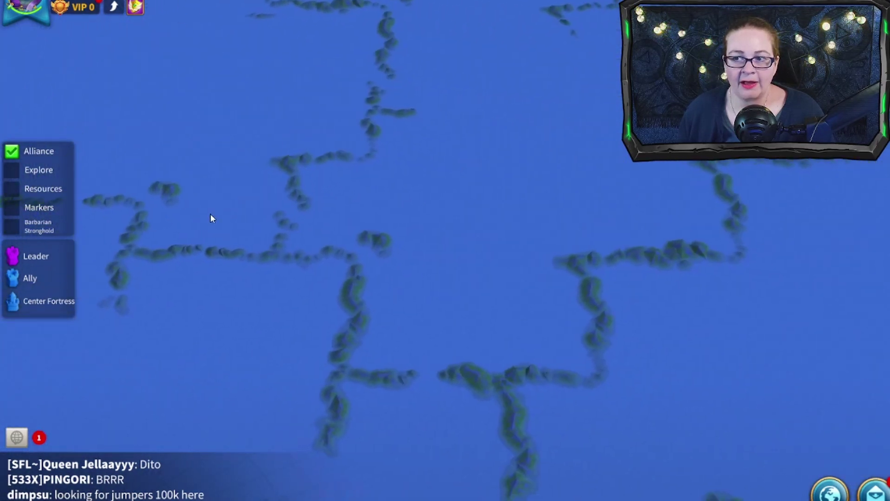
{"action": "left_click_drag", "start_coordinate": [613, 223], "coordinate": [324, 116]}
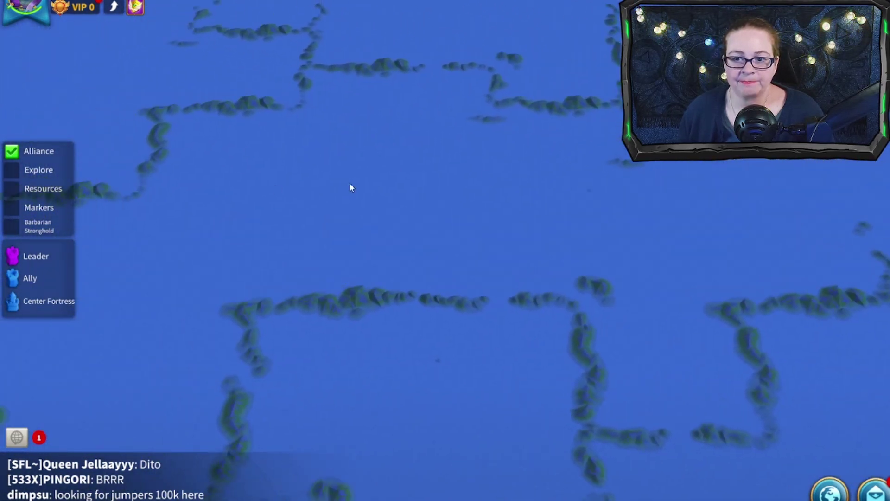
{"action": "left_click_drag", "start_coordinate": [350, 186], "coordinate": [70, 232]}
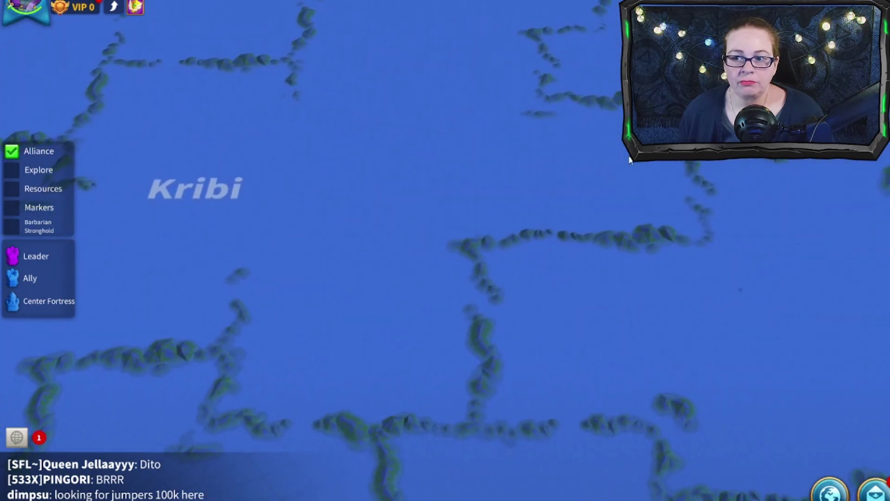
{"action": "left_click_drag", "start_coordinate": [449, 359], "coordinate": [441, 394]}
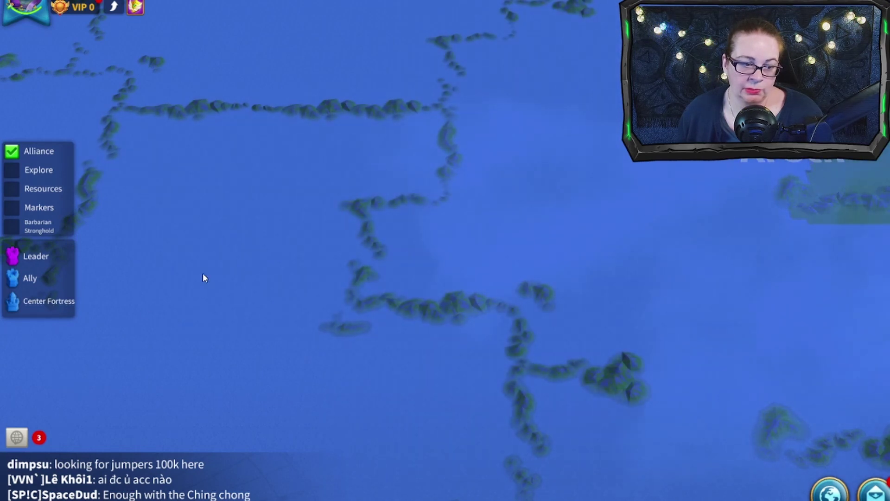
{"action": "left_click", "coordinate": [19, 439]}
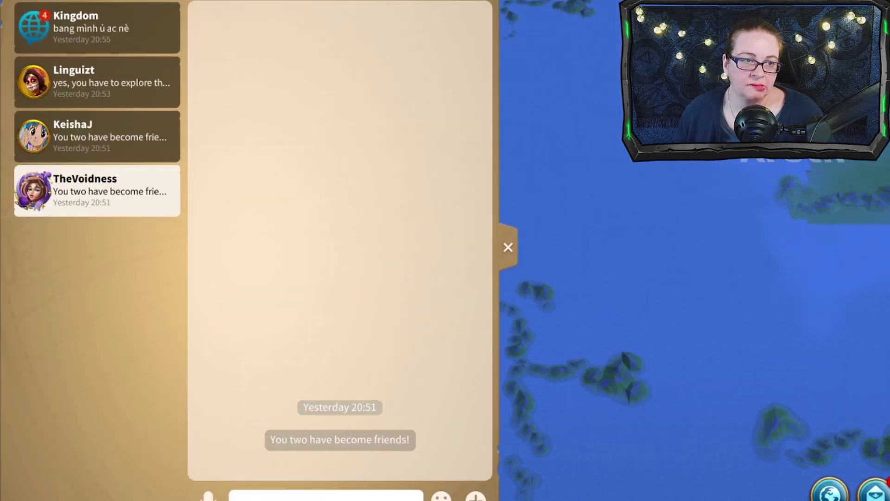
Check the friends list, then start adding a friend by player ID.
{"action": "left_click", "coordinate": [36, 2]}
{"action": "left_click", "coordinate": [48, 17]}
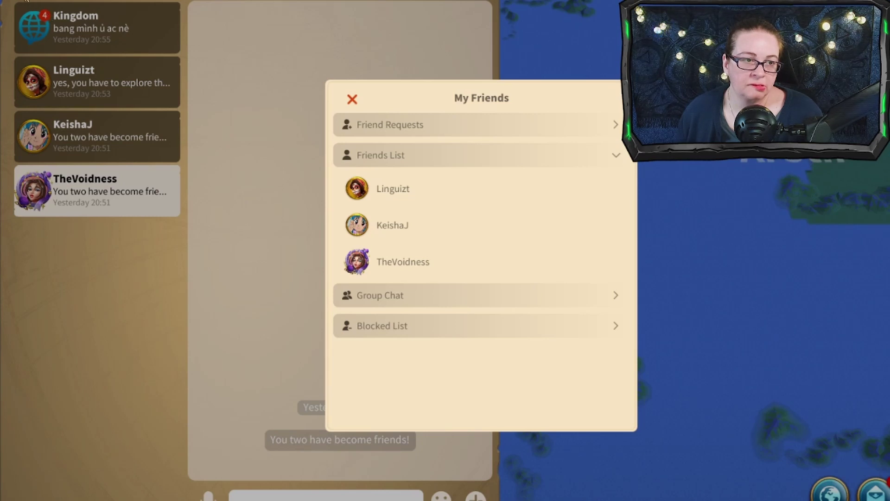
{"action": "left_click", "coordinate": [26, 2]}
{"action": "left_click", "coordinate": [28, 3]}
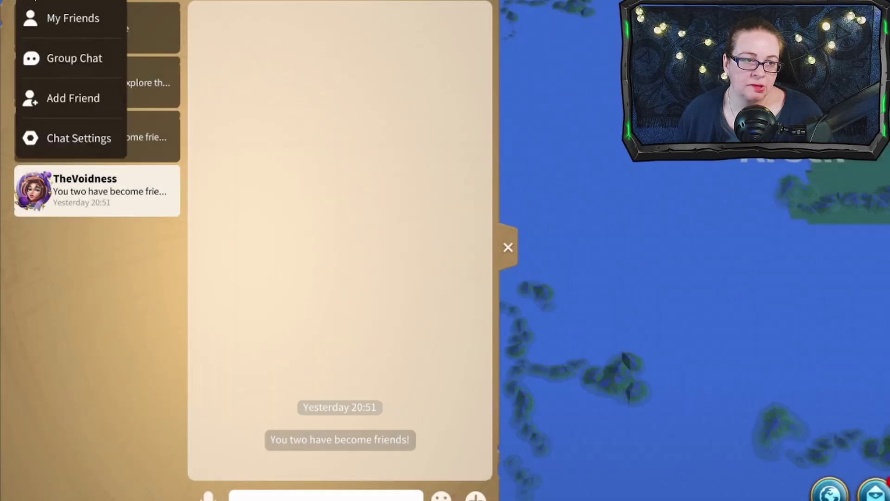
{"action": "left_click", "coordinate": [65, 95]}
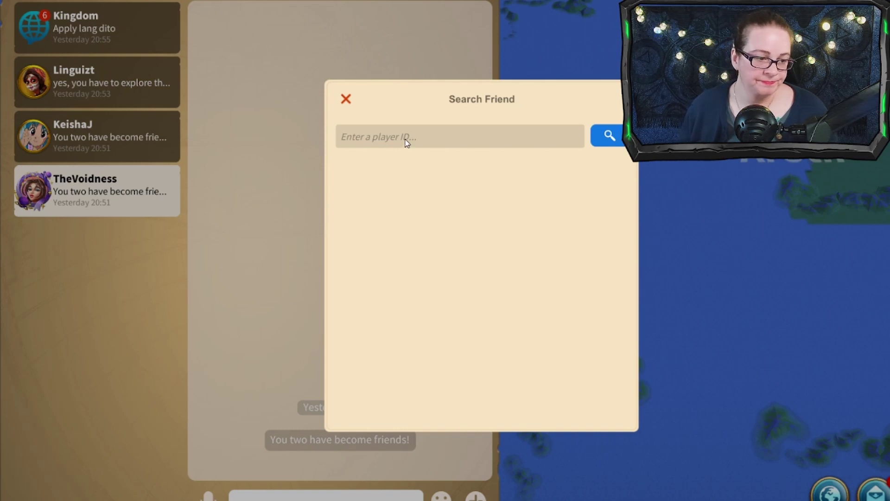
Search the player's ID and send a friend request, which fails pending level 7.
{"action": "type", "text": "1"}
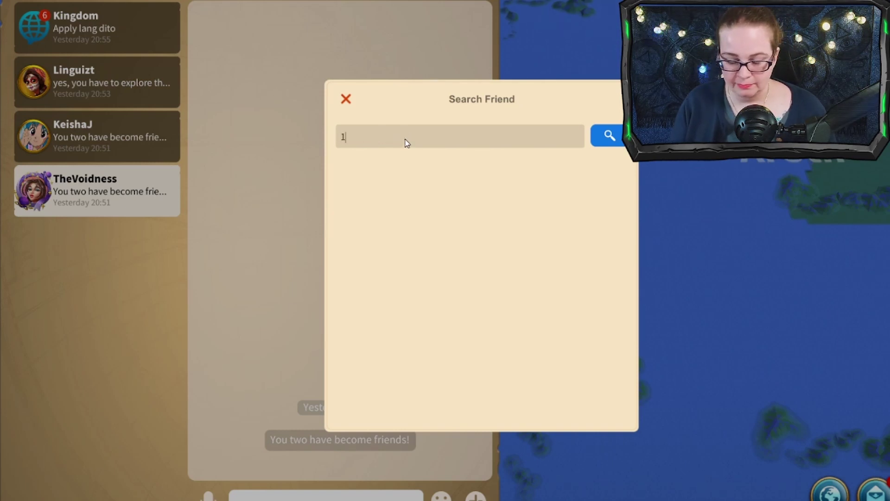
{"action": "type", "text": "50"}
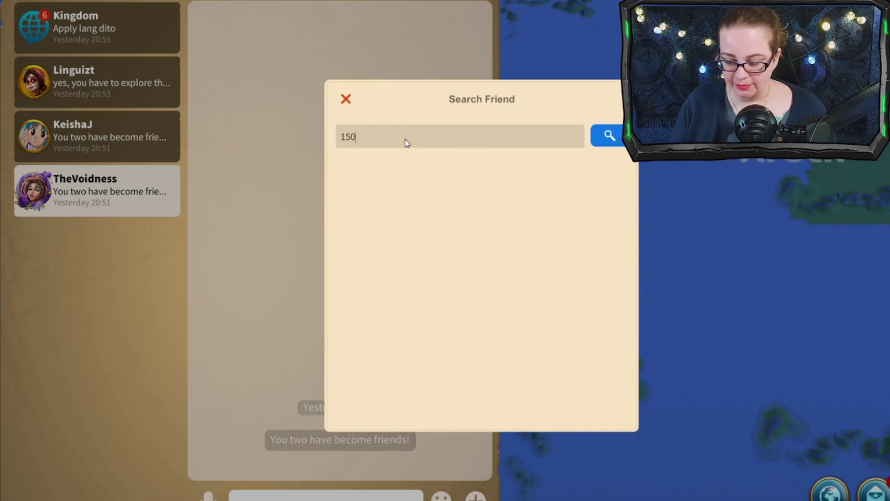
{"action": "type", "text": "32"}
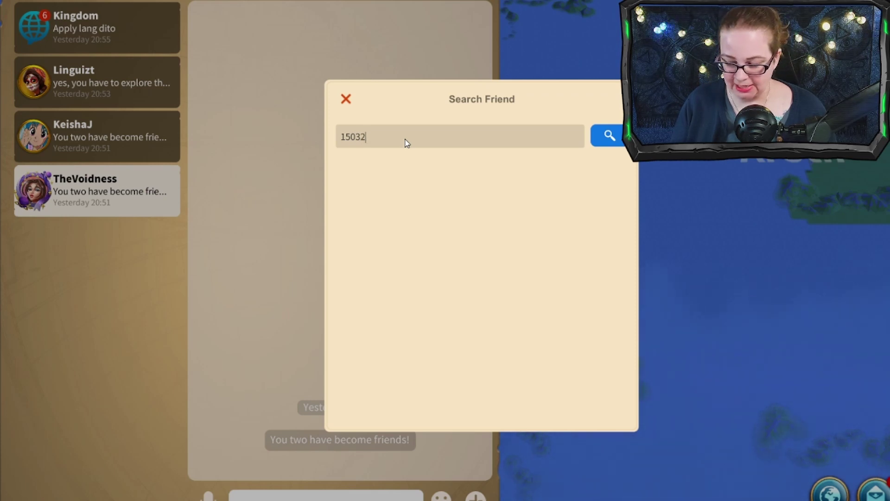
{"action": "type", "text": "9"}
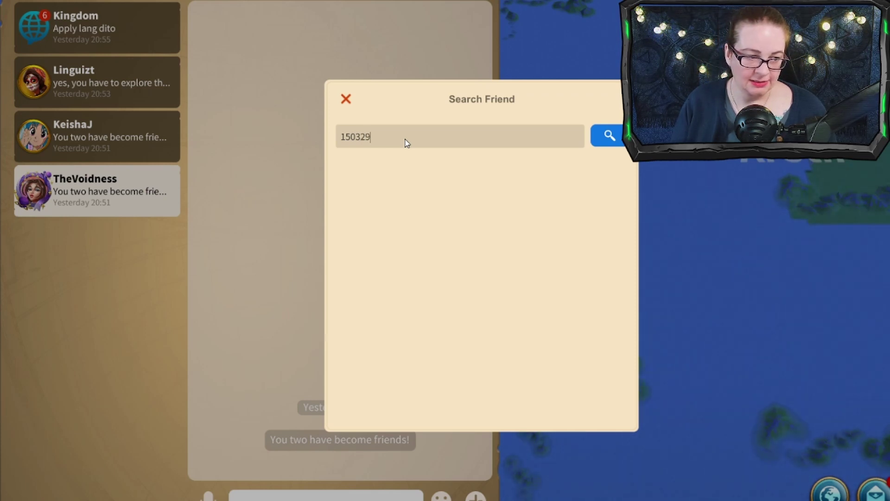
{"action": "type", "text": "822"}
{"action": "left_click", "coordinate": [607, 135]}
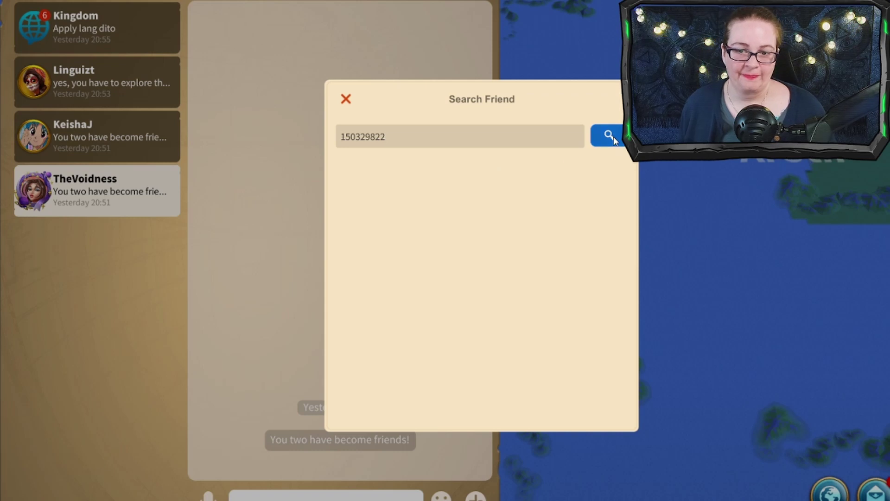
{"action": "left_click", "coordinate": [597, 213]}
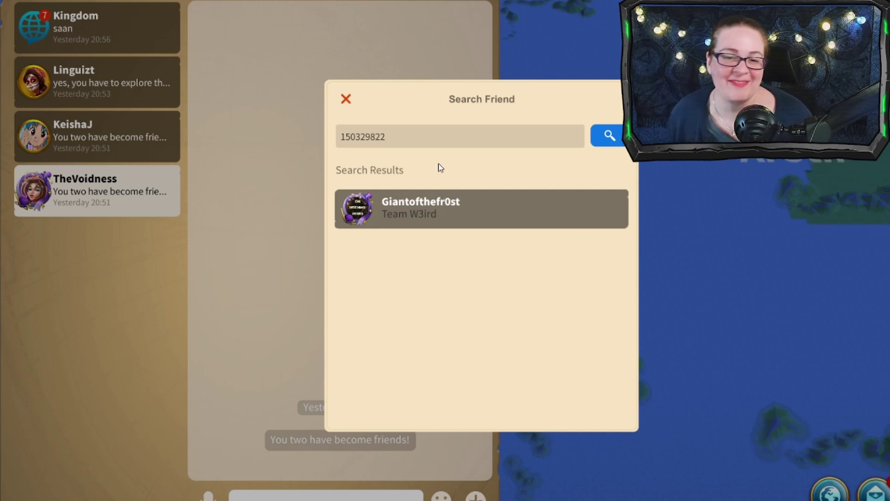
{"action": "left_click", "coordinate": [346, 99]}
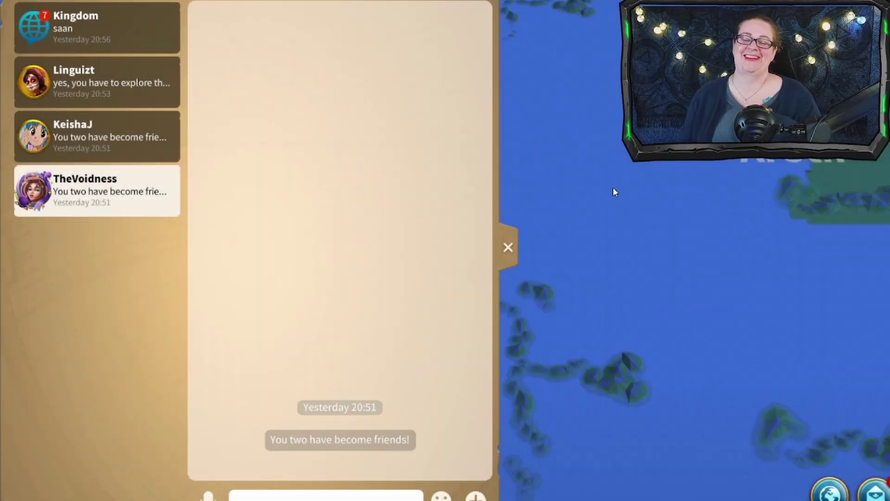
{"action": "left_click", "coordinate": [507, 246]}
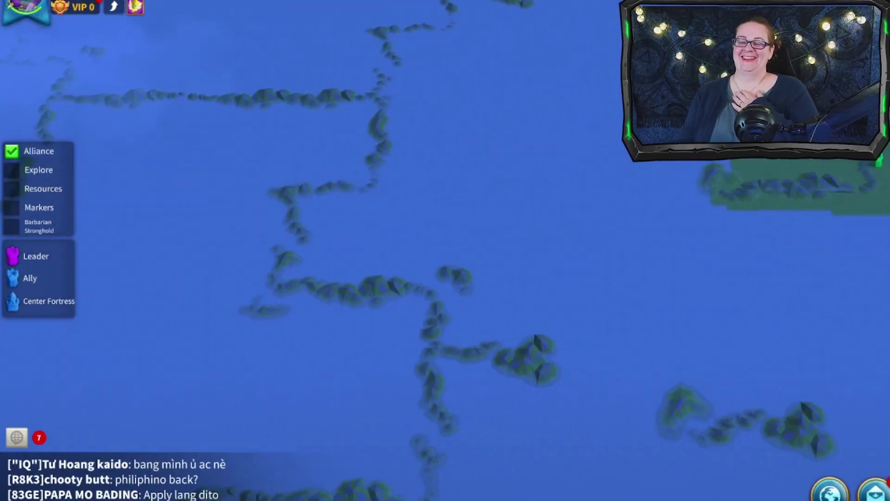
Collect the wood, then start the Storehouse Level 4 upgrade that City Hall requires (6m 40s).
{"action": "left_click", "coordinate": [830, 489]}
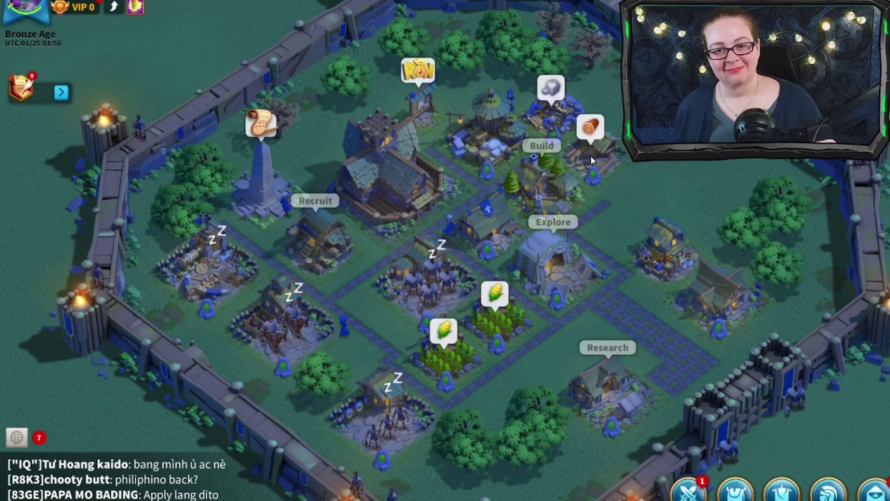
{"action": "left_click", "coordinate": [601, 168]}
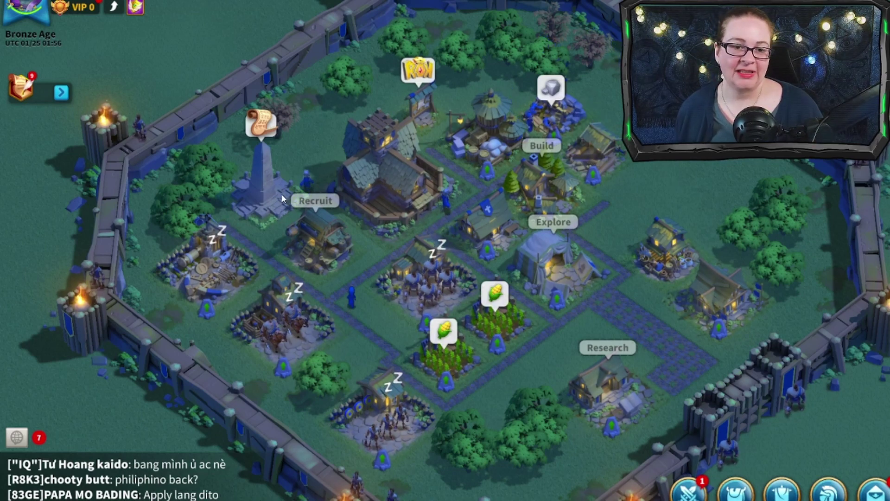
{"action": "left_click", "coordinate": [379, 172]}
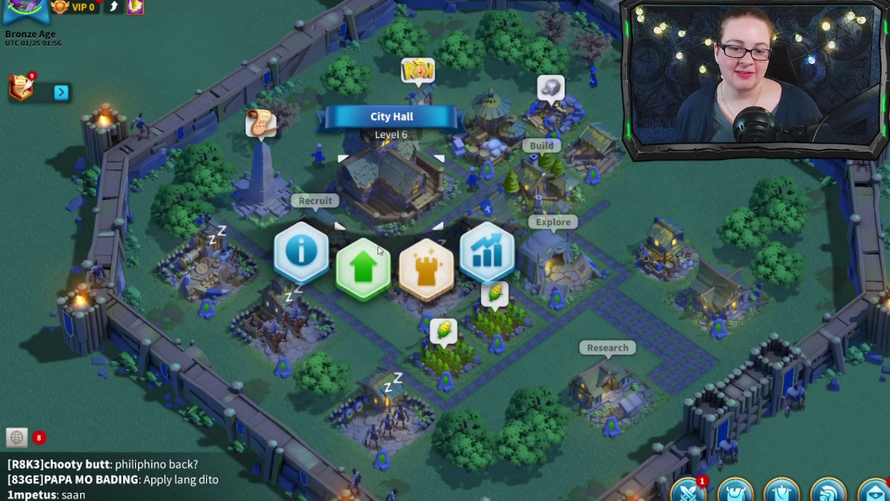
{"action": "left_click", "coordinate": [364, 268]}
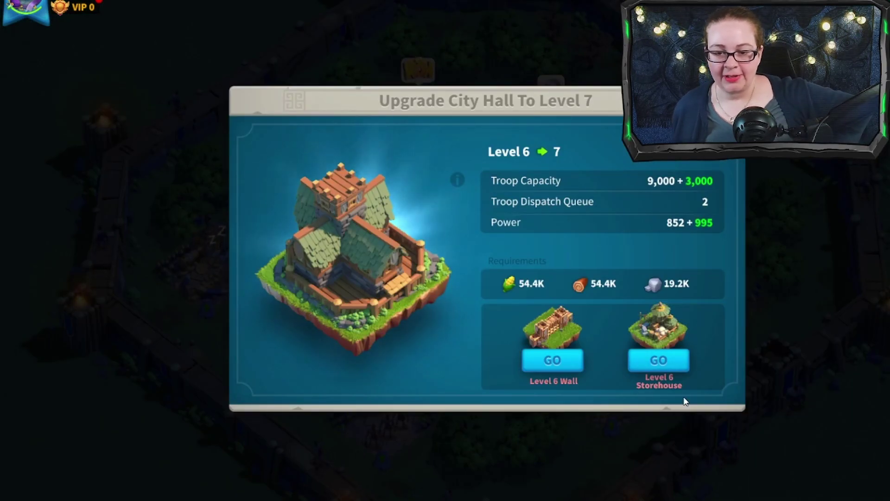
{"action": "left_click", "coordinate": [676, 363]}
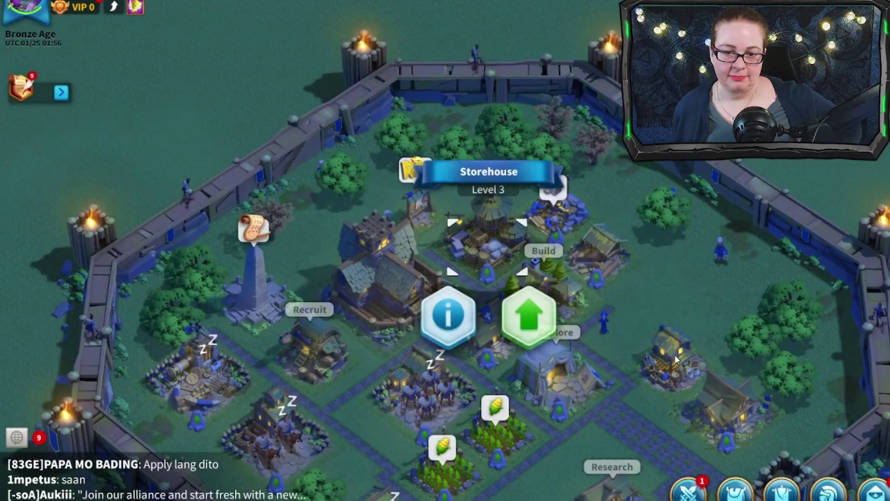
{"action": "left_click", "coordinate": [542, 302]}
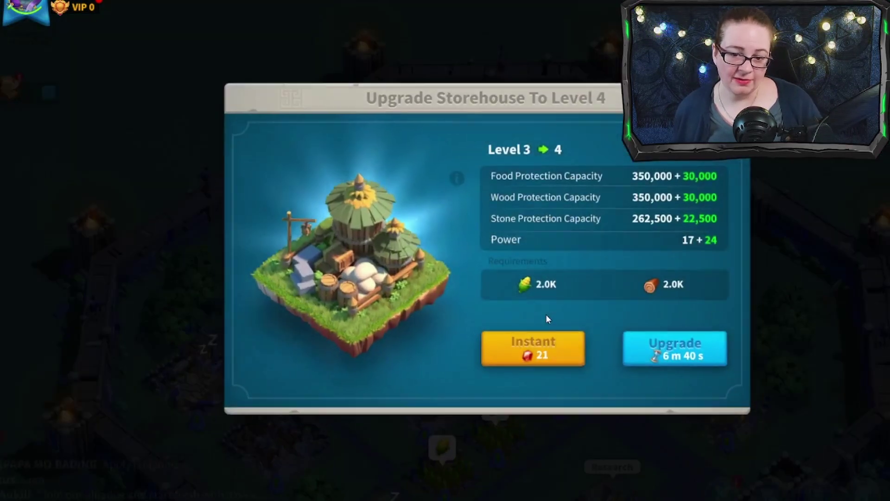
{"action": "left_click", "coordinate": [689, 357]}
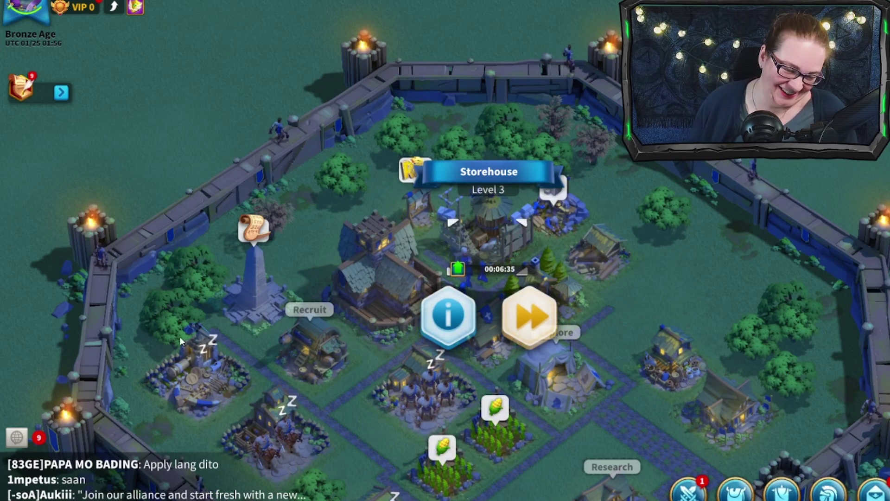
{"action": "left_click", "coordinate": [18, 438]}
Review pending Friend Requests in My Friends, then open the Add Friend player-ID search.
{"action": "left_click", "coordinate": [9, 10]}
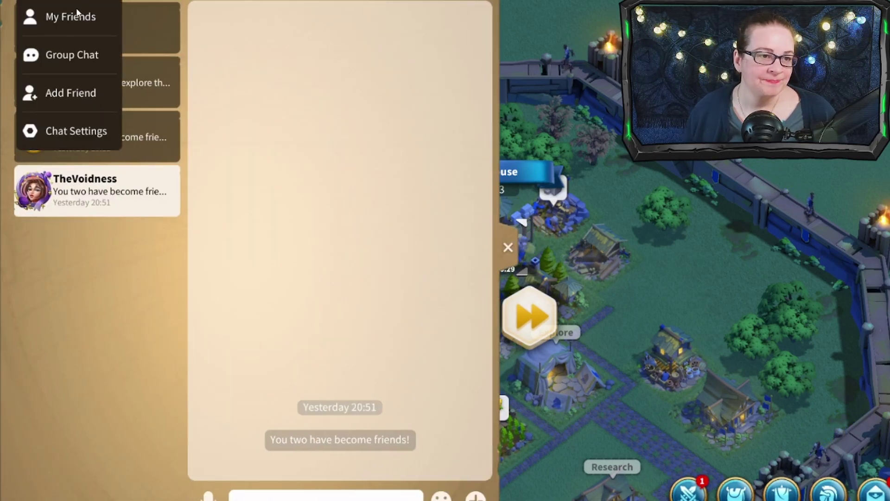
{"action": "left_click", "coordinate": [70, 14]}
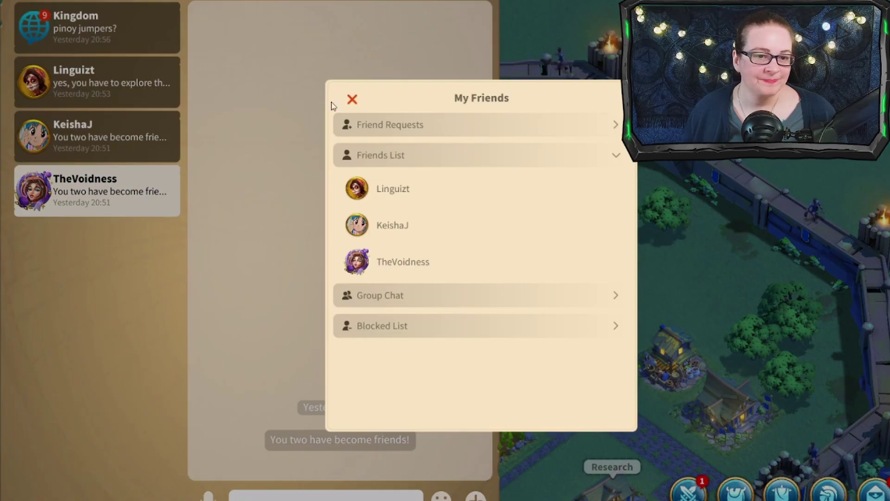
{"action": "left_click", "coordinate": [462, 125]}
{"action": "left_click", "coordinate": [619, 126]}
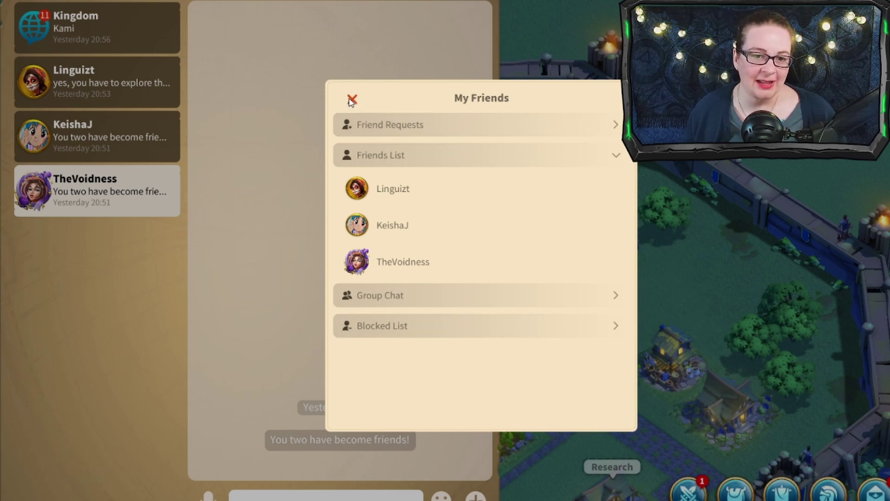
{"action": "left_click", "coordinate": [352, 100]}
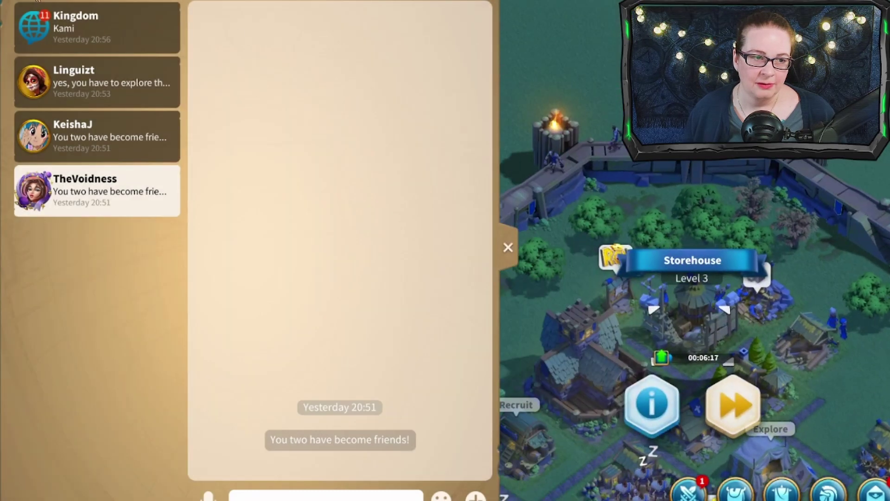
{"action": "left_click", "coordinate": [122, 1]}
{"action": "left_click", "coordinate": [82, 103]}
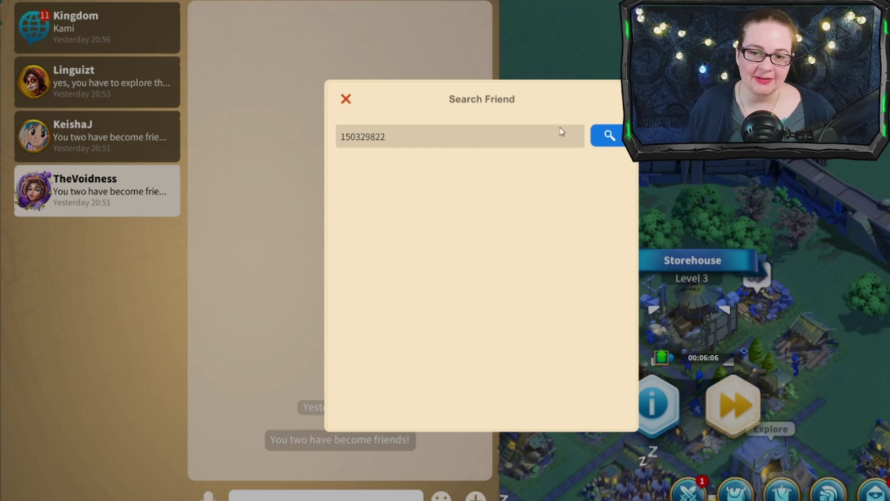
Search the player ID, view the found player's Chat Info, then close the search and chat.
{"action": "left_click", "coordinate": [621, 139]}
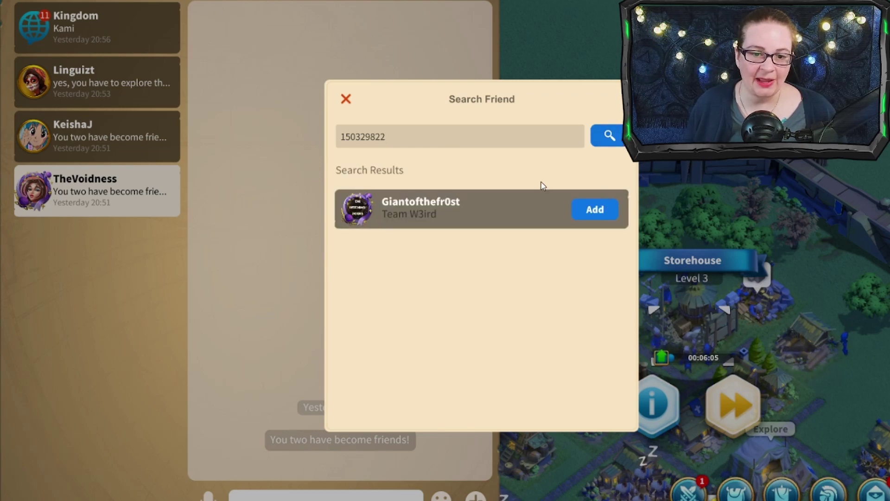
{"action": "left_click", "coordinate": [361, 214]}
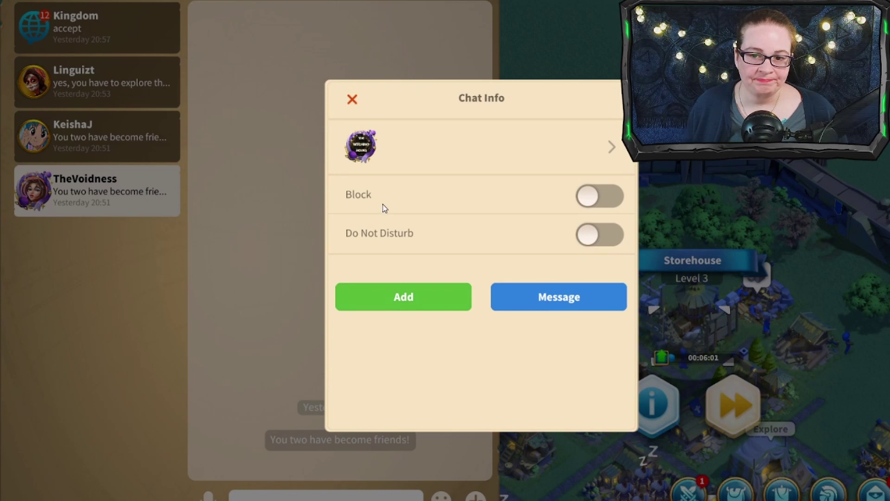
{"action": "left_click", "coordinate": [352, 99]}
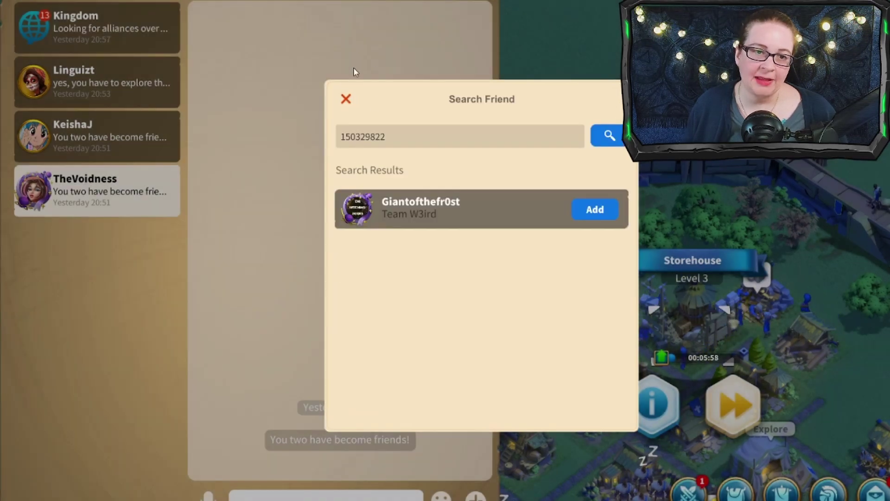
{"action": "left_click", "coordinate": [345, 100]}
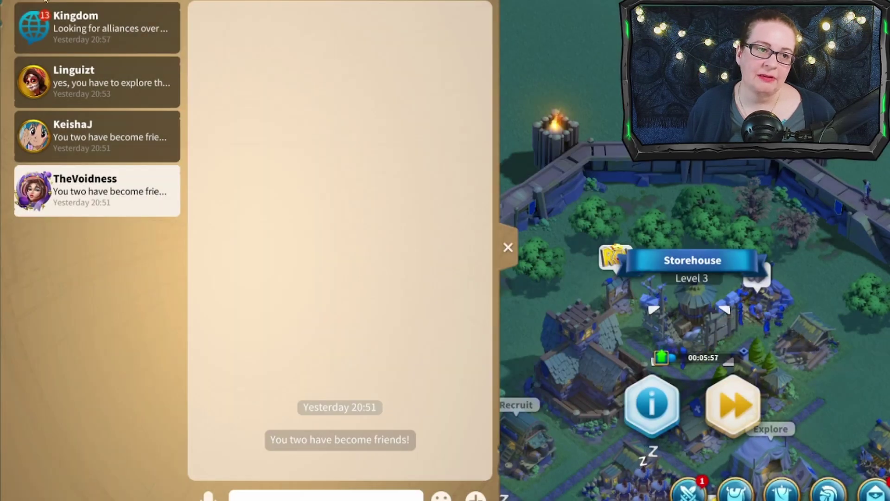
{"action": "left_click", "coordinate": [580, 47]}
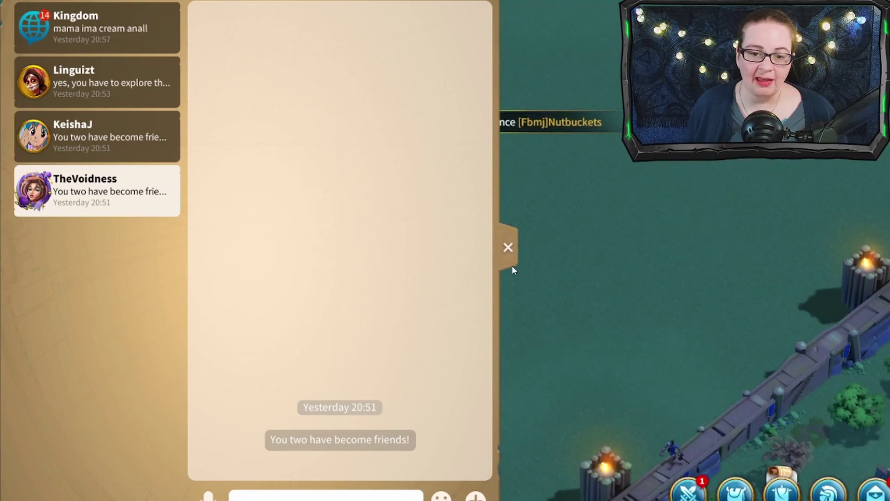
{"action": "left_click", "coordinate": [509, 250]}
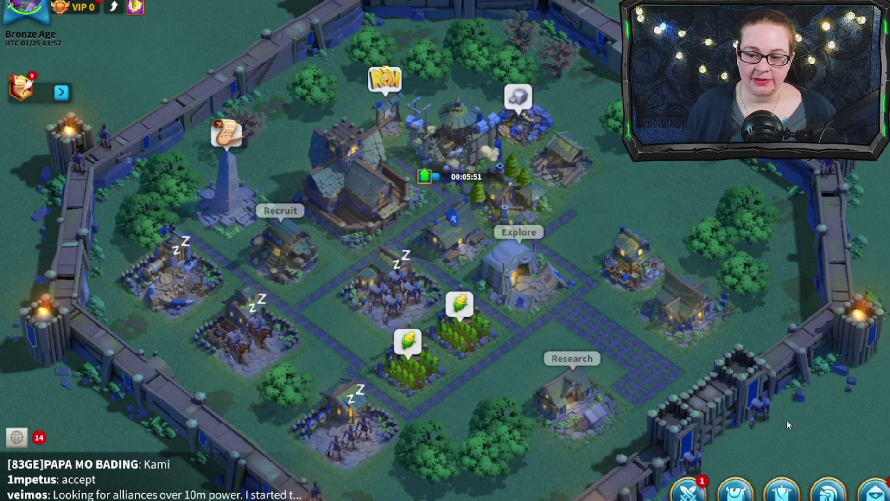
Leave the Campaign screen and read the Uncovering Clouds Kingdom Chronicles mail.
{"action": "left_click", "coordinate": [688, 487]}
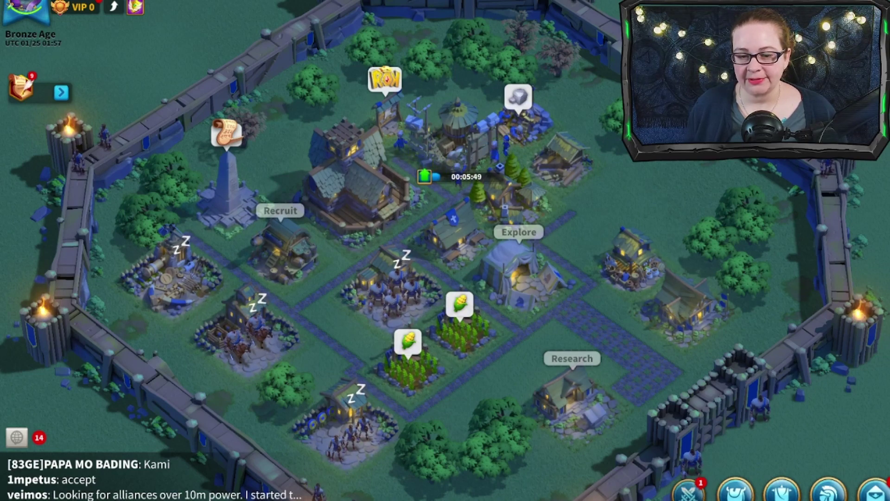
{"action": "key", "text": "Escape"}
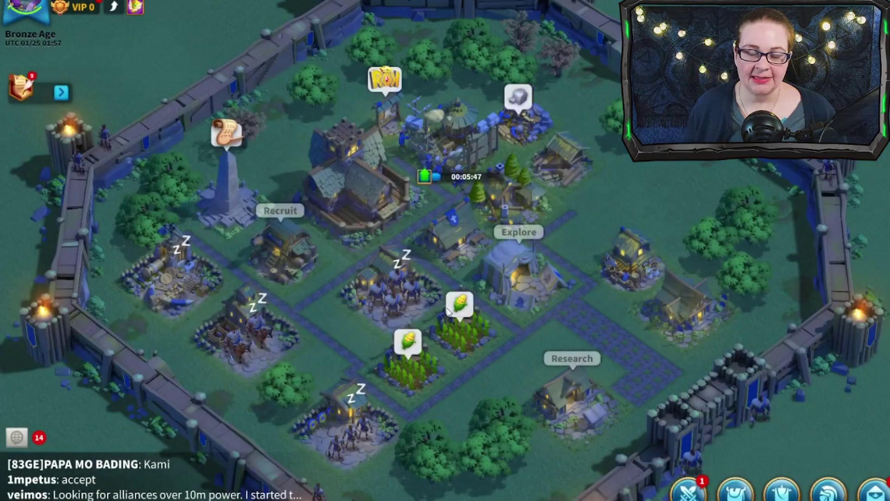
{"action": "key", "text": "m"}
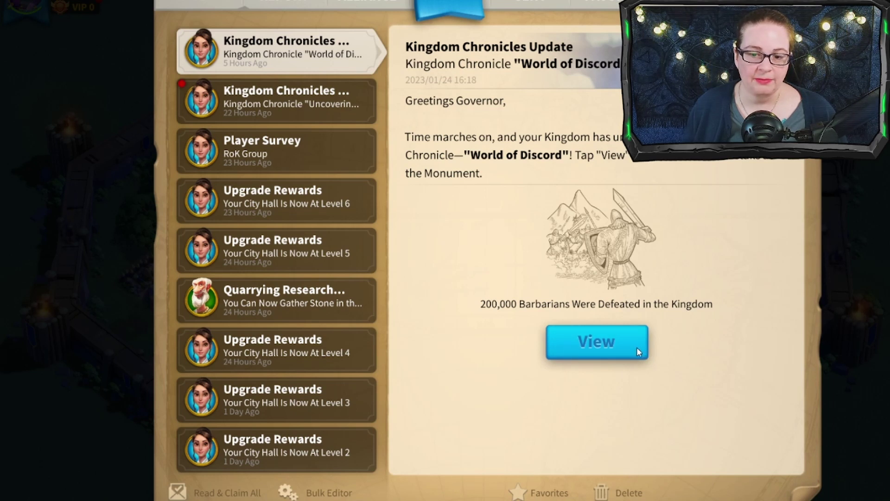
{"action": "left_click", "coordinate": [260, 95]}
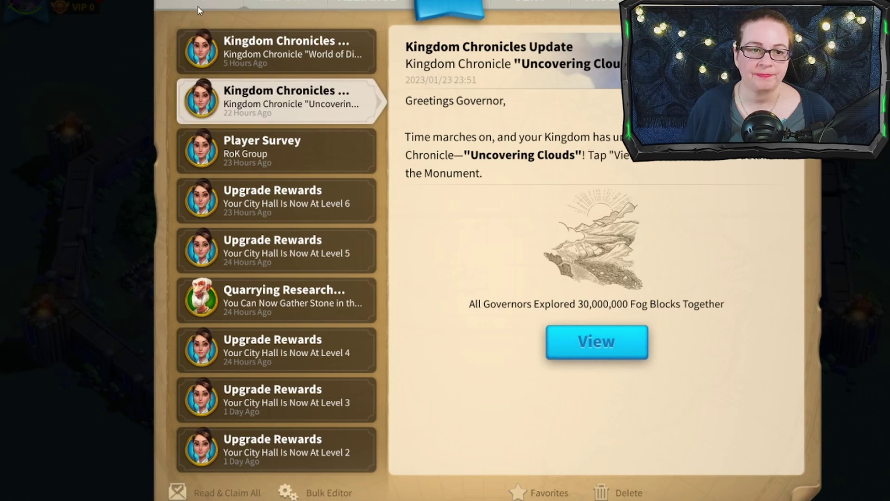
{"action": "key", "text": "Escape"}
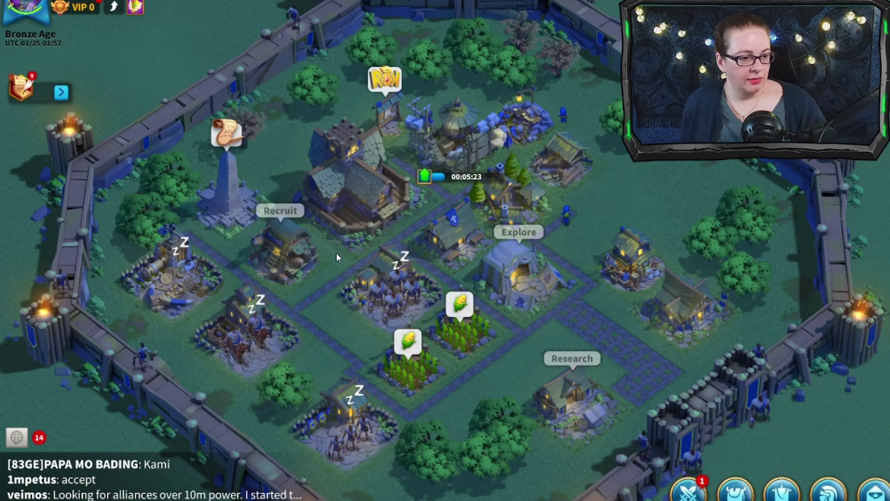
Collect corn from both farms and check City Hall's Level 7 upgrade requirements.
{"action": "left_click", "coordinate": [450, 342]}
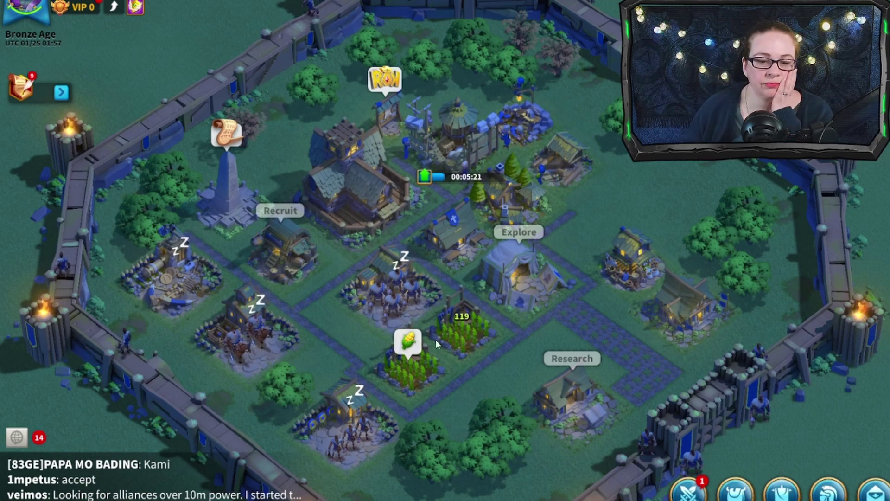
{"action": "left_click", "coordinate": [414, 367]}
{"action": "left_click", "coordinate": [550, 341]}
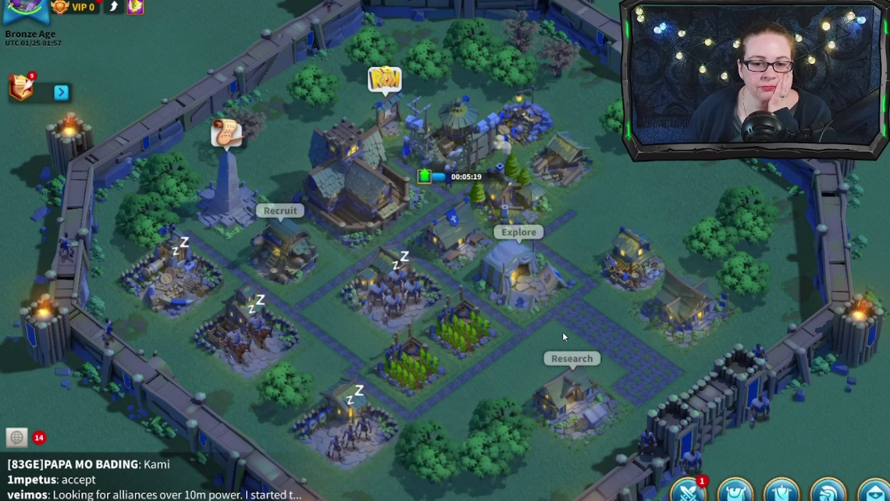
{"action": "left_click", "coordinate": [358, 187]}
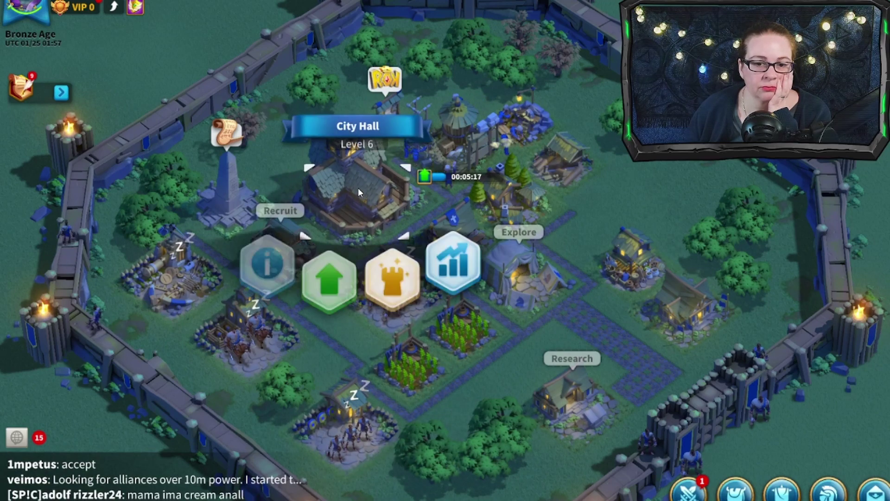
{"action": "left_click", "coordinate": [335, 265]}
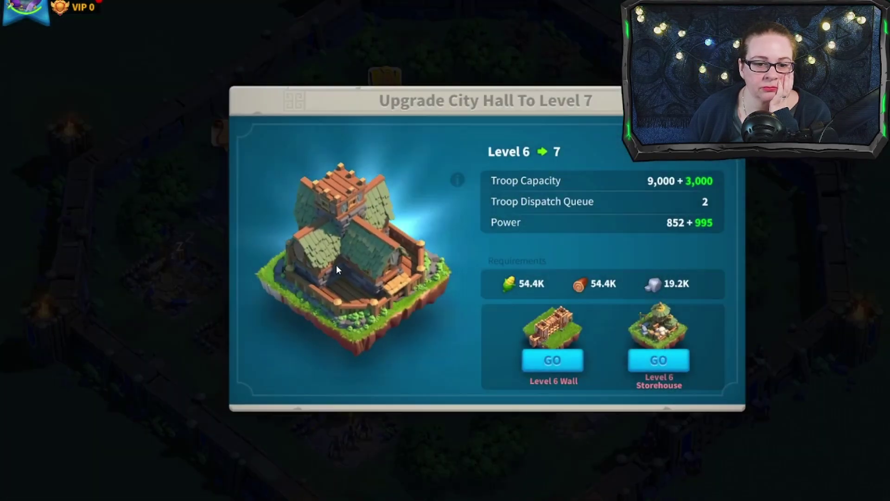
{"action": "left_click", "coordinate": [837, 266]}
Check the Wall's Level 6 upgrade requirements, which need Tavern level 6.
{"action": "left_click", "coordinate": [725, 386]}
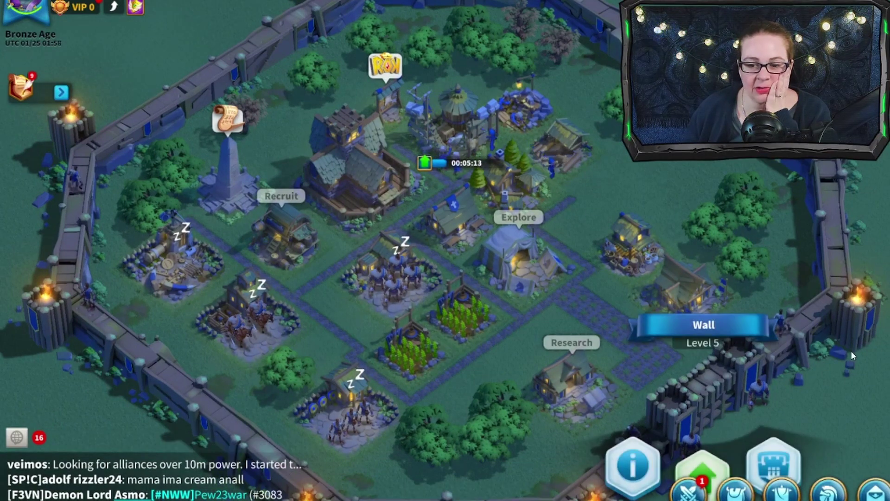
{"action": "scroll", "coordinate": [850, 350], "scroll_direction": "down", "scroll_amount": 5}
{"action": "scroll", "coordinate": [844, 352], "scroll_direction": "up", "scroll_amount": 5}
{"action": "left_click", "coordinate": [816, 354]}
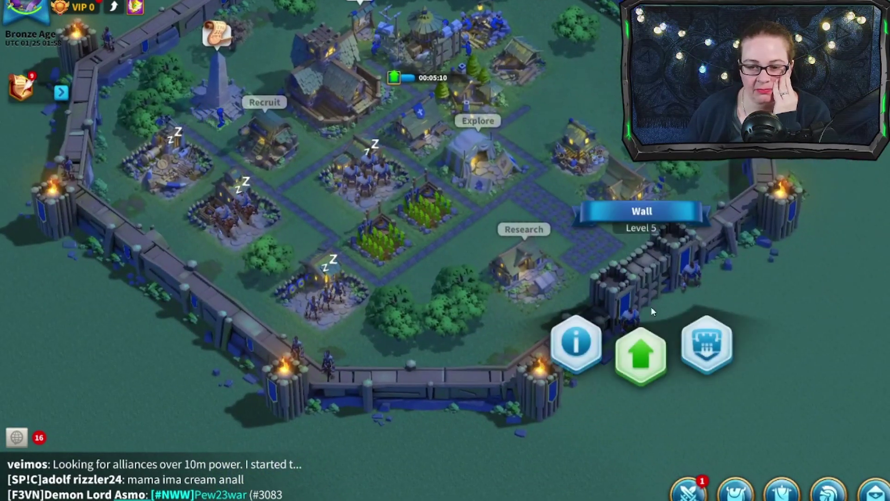
{"action": "left_click", "coordinate": [648, 357]}
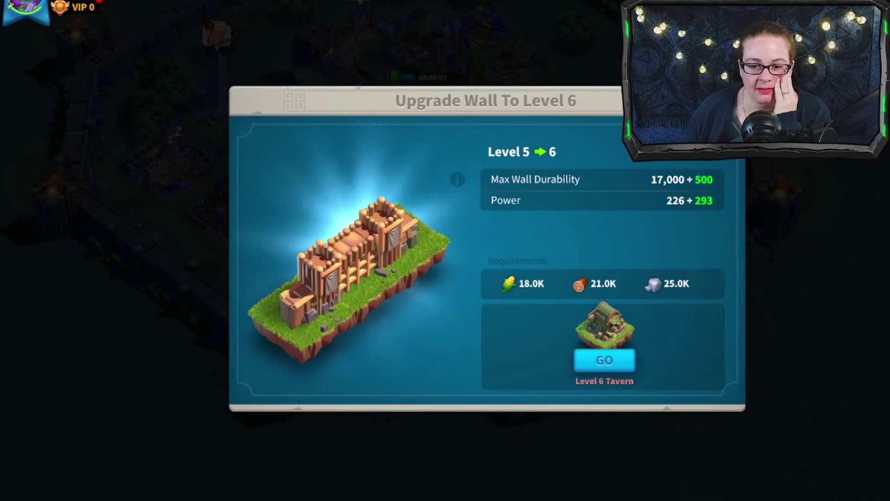
{"action": "left_click", "coordinate": [604, 360]}
Check the Tavern's Level 6 upgrade requirements, which need Quarry level 6.
{"action": "left_click", "coordinate": [460, 266]}
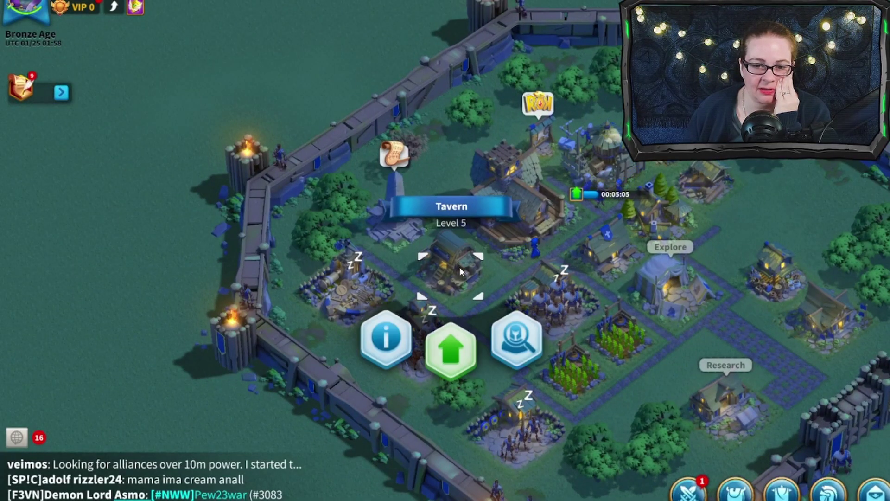
{"action": "left_click", "coordinate": [449, 351]}
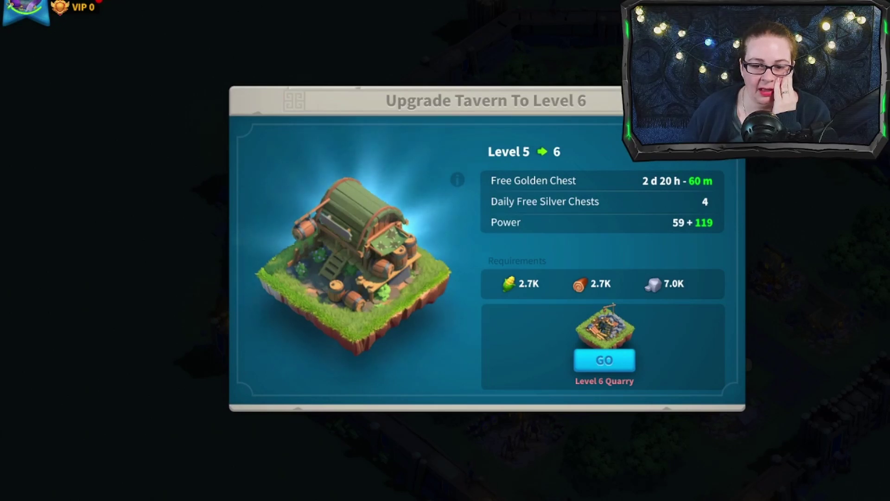
{"action": "left_click", "coordinate": [736, 98]}
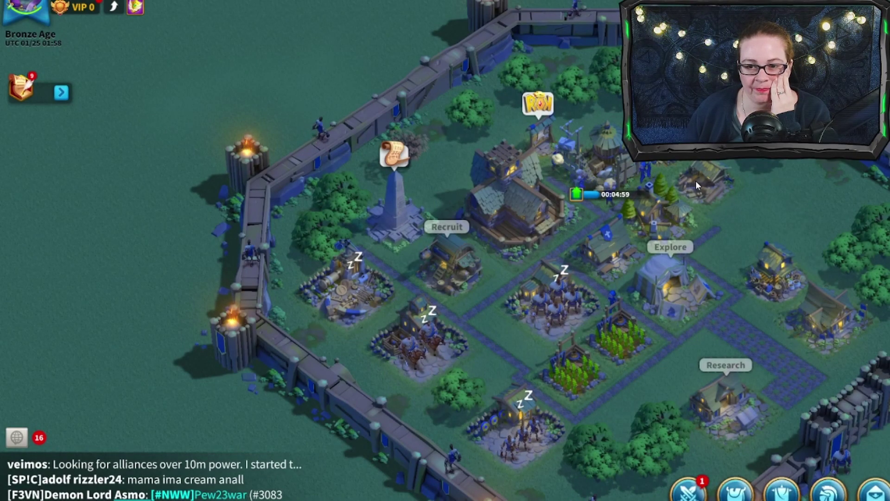
{"action": "left_click_drag", "start_coordinate": [727, 221], "coordinate": [653, 244]}
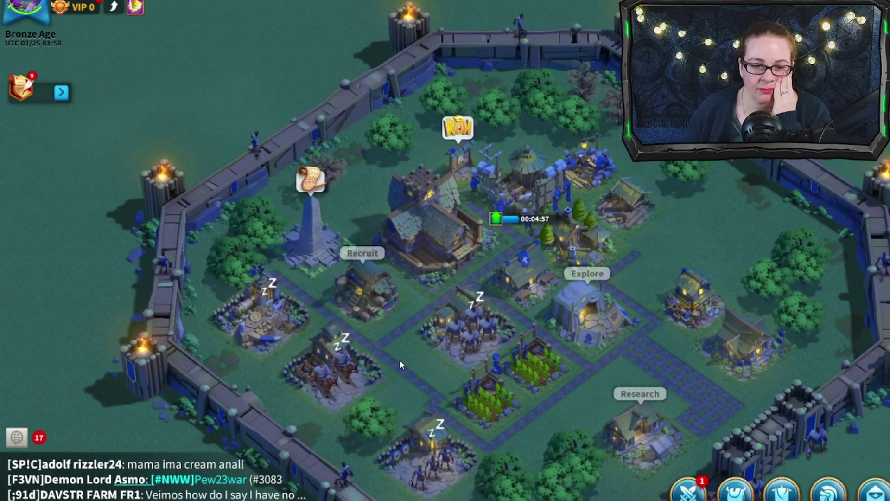
Train 100 Horsemen at the Stable, 50 Battering Rams at the Siege Workshop, and 100 Slingers at the Archery Range.
{"action": "left_click", "coordinate": [336, 380]}
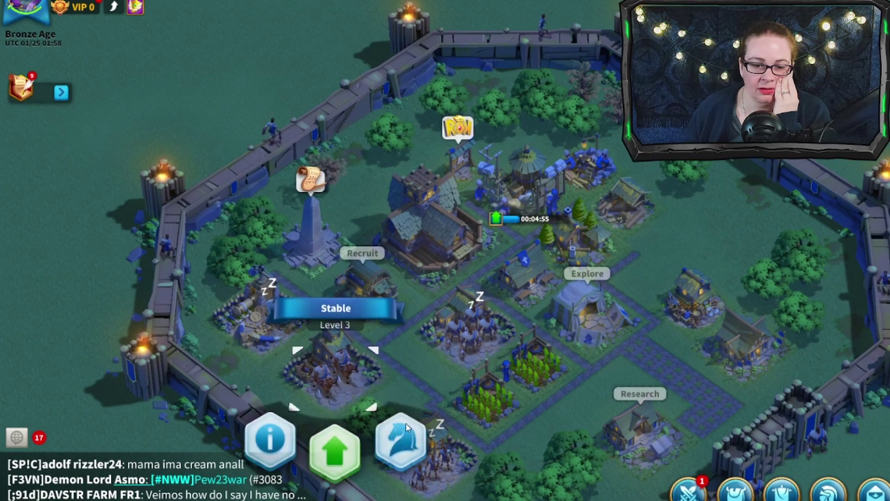
{"action": "left_click", "coordinate": [407, 427]}
{"action": "left_click", "coordinate": [658, 369]}
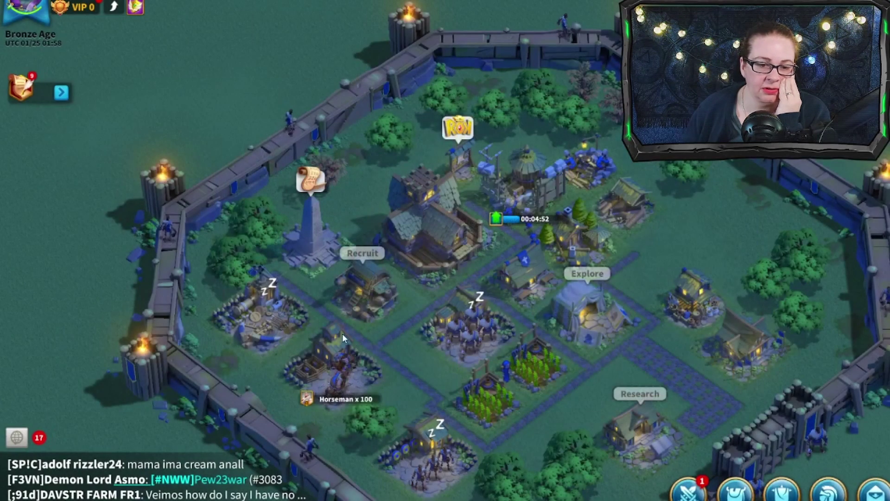
{"action": "left_click", "coordinate": [260, 310]}
{"action": "left_click", "coordinate": [332, 383]}
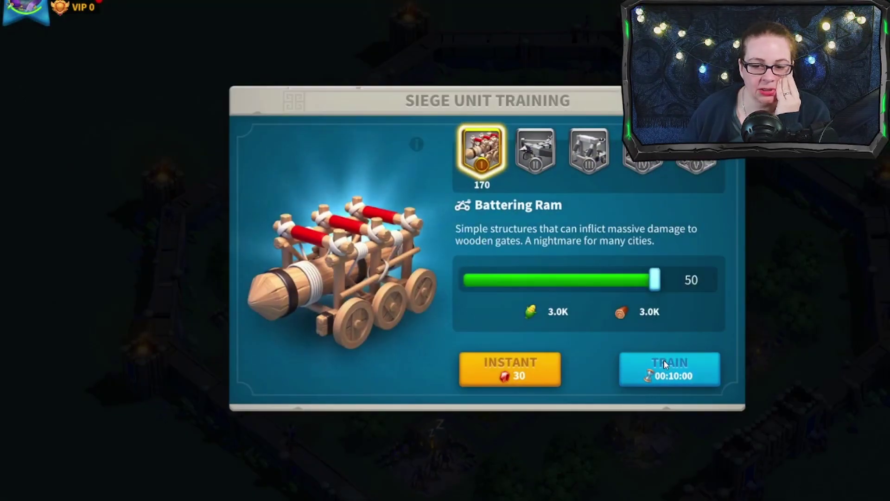
{"action": "left_click", "coordinate": [663, 359]}
{"action": "left_click", "coordinate": [447, 459]}
{"action": "left_click", "coordinate": [494, 482]}
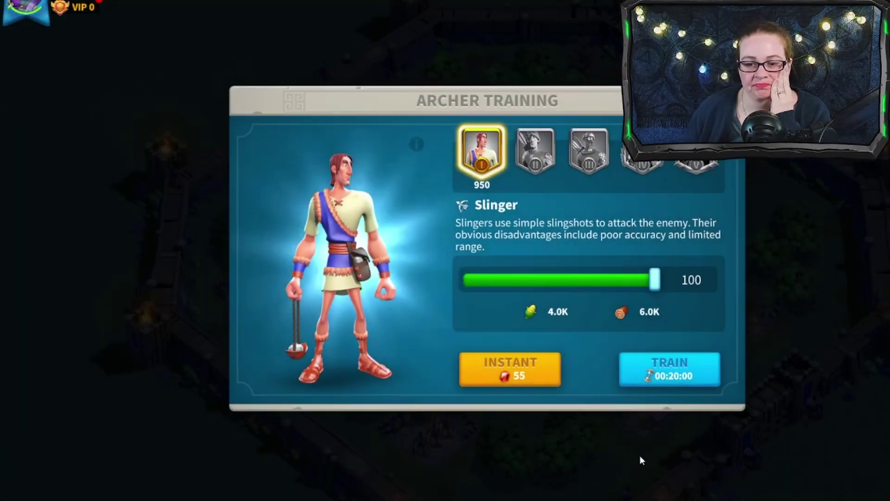
{"action": "left_click", "coordinate": [671, 371]}
Select the Quarry and attempt its Level 4 upgrade, which reports builders are busy.
{"action": "left_click", "coordinate": [627, 183]}
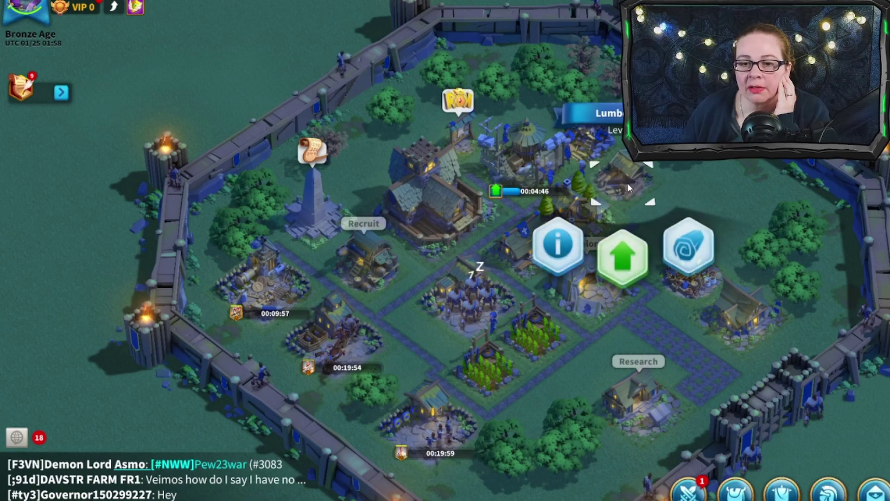
{"action": "left_click", "coordinate": [595, 138]}
{"action": "left_click", "coordinate": [588, 140]}
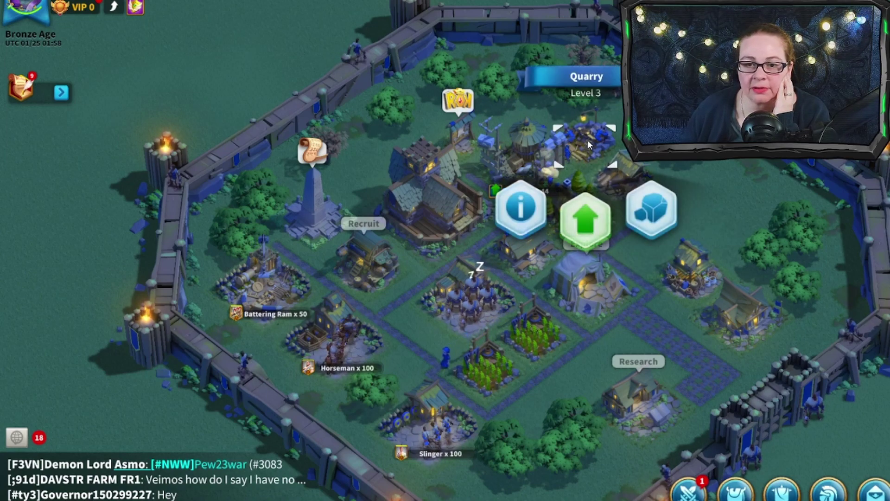
{"action": "left_click", "coordinate": [589, 214]}
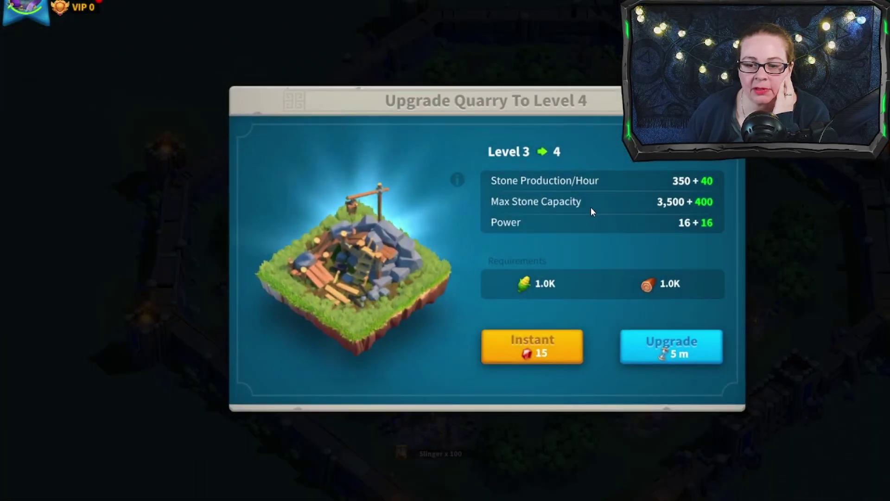
{"action": "left_click", "coordinate": [694, 345]}
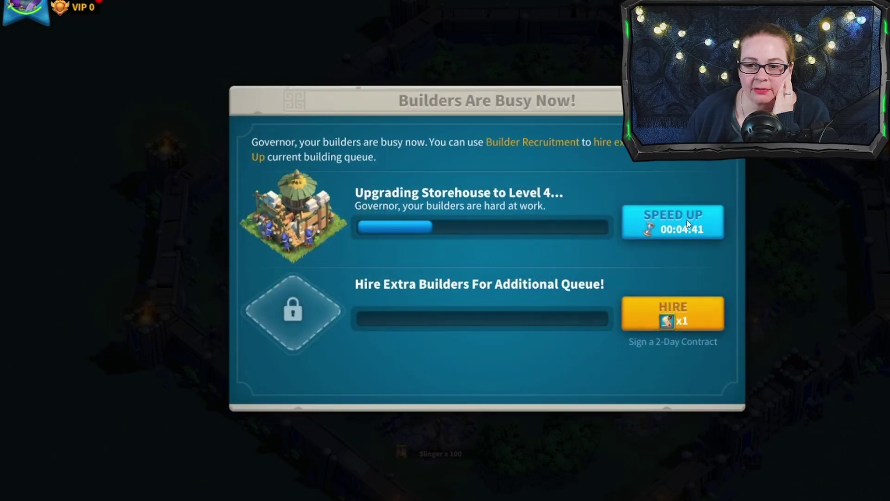
Use four 1-Minute Speedups on the Storehouse upgrade, leaving about 28 seconds, and close the dialogs.
{"action": "left_click", "coordinate": [699, 232]}
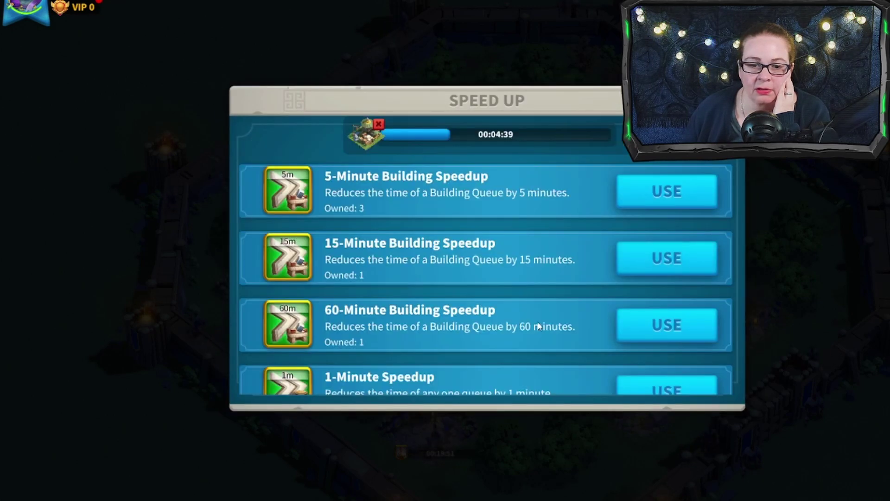
{"action": "scroll", "coordinate": [539, 325], "scroll_direction": "down", "scroll_amount": 5}
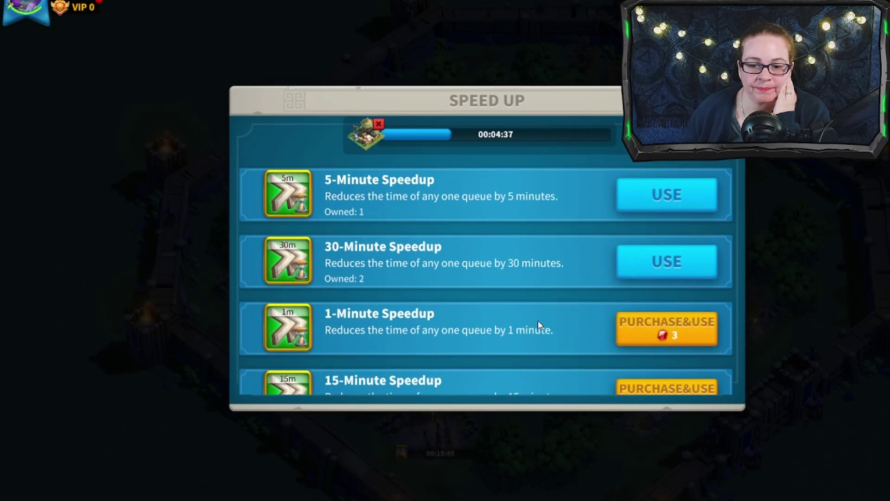
{"action": "scroll", "coordinate": [538, 320], "scroll_direction": "up", "scroll_amount": 5}
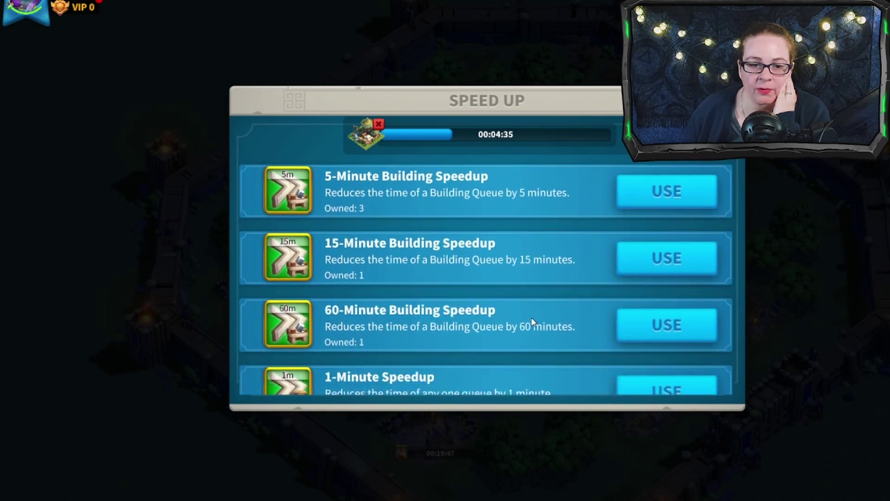
{"action": "scroll", "coordinate": [530, 312], "scroll_direction": "down", "scroll_amount": 1}
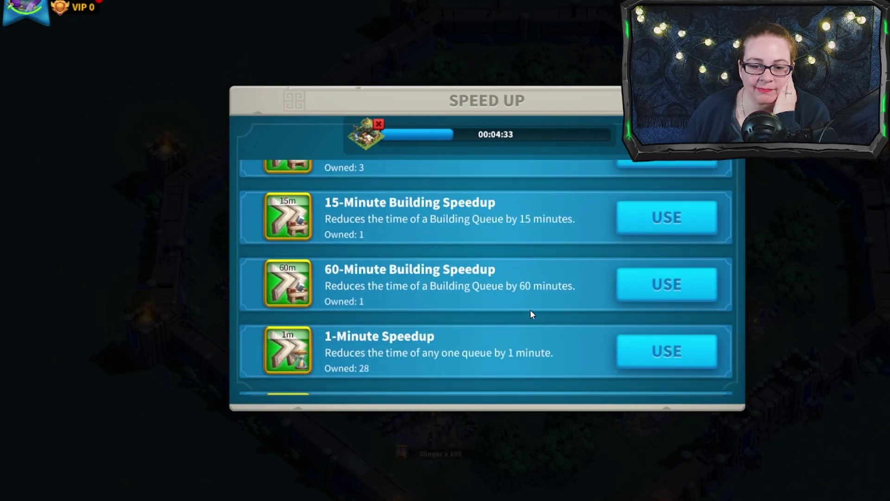
{"action": "left_click", "coordinate": [700, 358]}
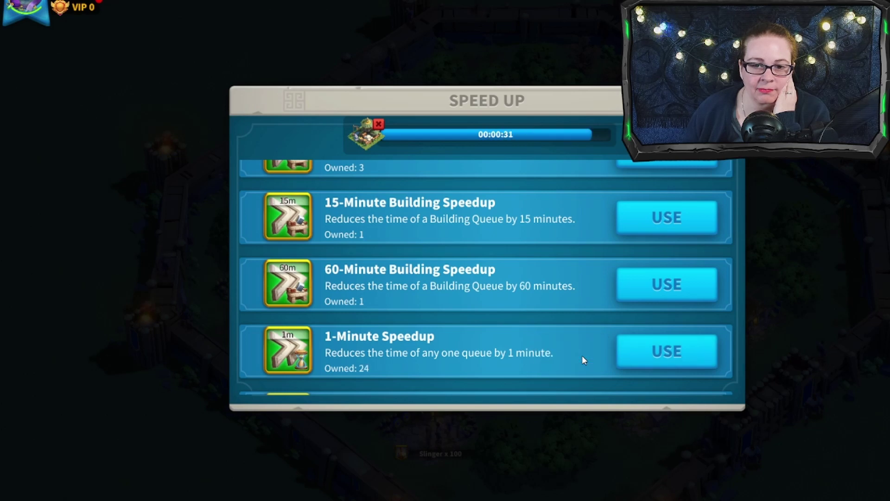
{"action": "left_click", "coordinate": [667, 351]}
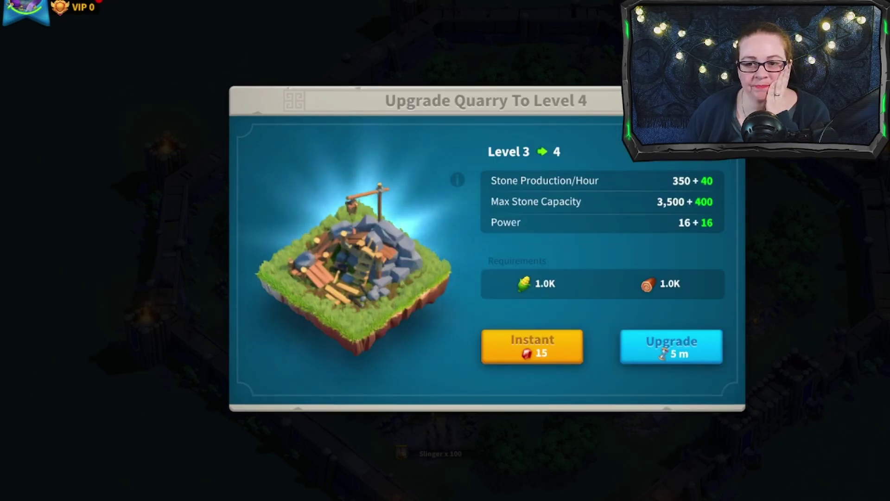
{"action": "key", "text": "Escape"}
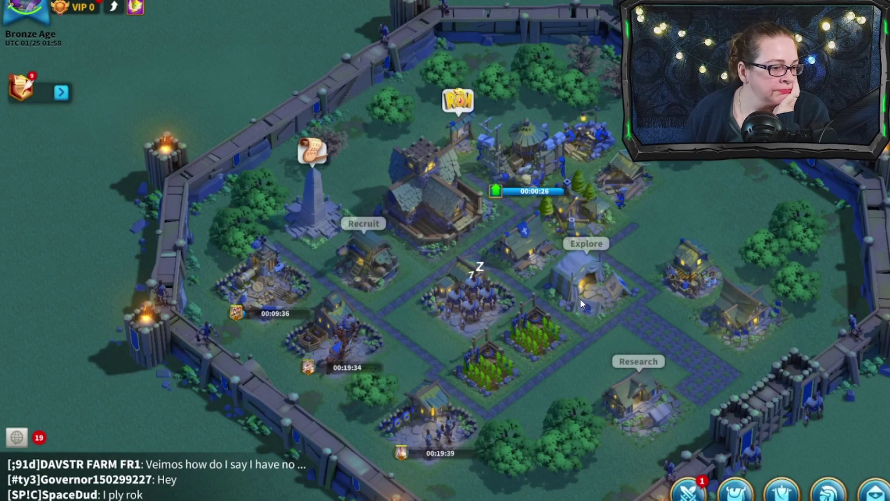
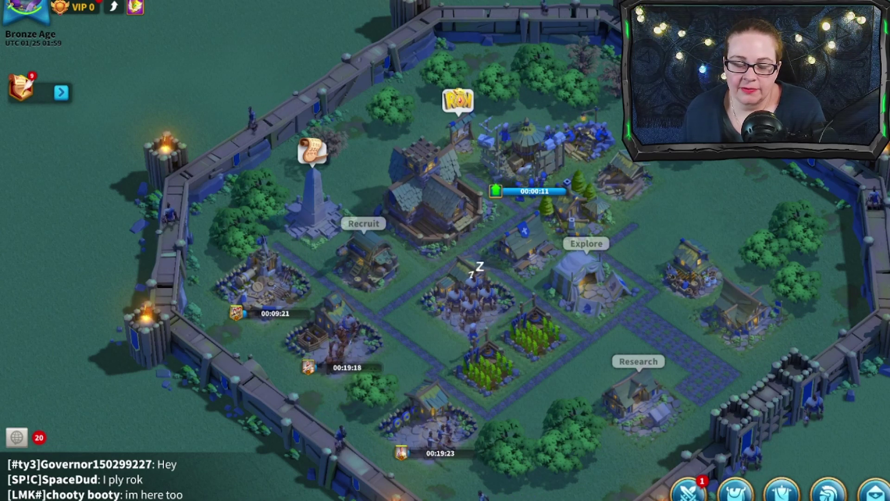
Claim the Solidarity Is Strength, Fight For Glory, Advanced Research and both Fertile City quest rewards.
{"action": "scroll", "coordinate": [315, 365], "scroll_direction": "down", "scroll_amount": 3}
{"action": "left_click", "coordinate": [21, 88]}
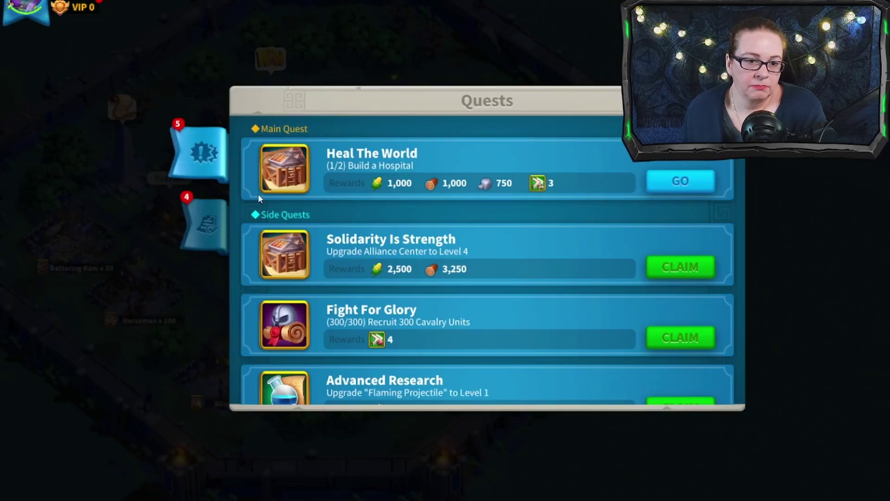
{"action": "left_click", "coordinate": [701, 271]}
{"action": "left_click", "coordinate": [694, 271]}
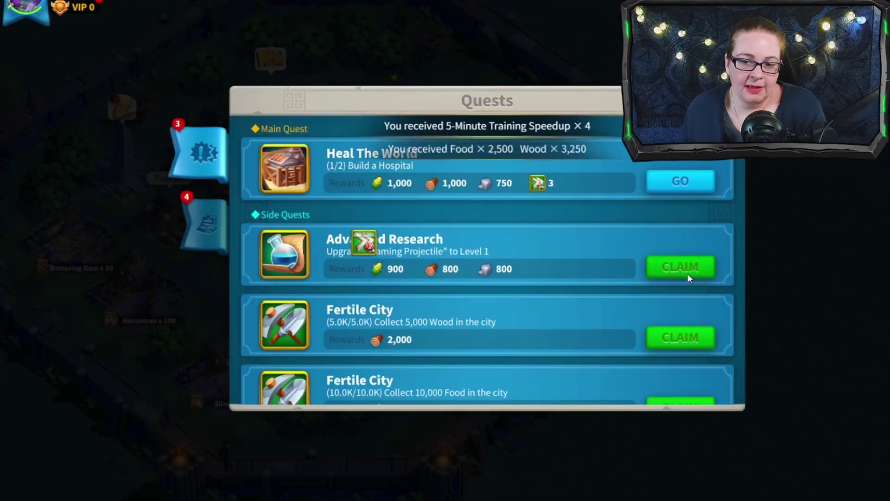
{"action": "left_click", "coordinate": [688, 272]}
{"action": "left_click", "coordinate": [690, 271]}
{"action": "left_click", "coordinate": [683, 269]}
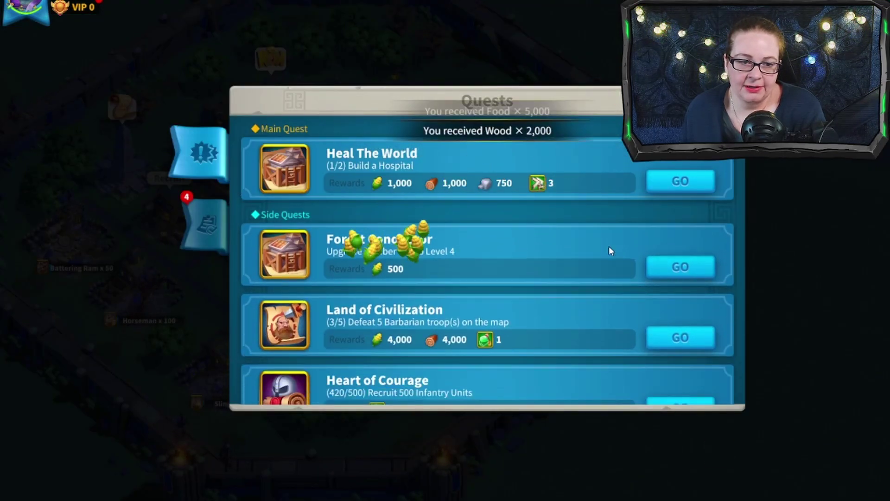
Claim the Sustainable Development, Strange Fate, Age Of Science and Skillful Craftsman daily objectives, plus the 20-point chest.
{"action": "left_click", "coordinate": [194, 231]}
{"action": "left_click", "coordinate": [705, 238]}
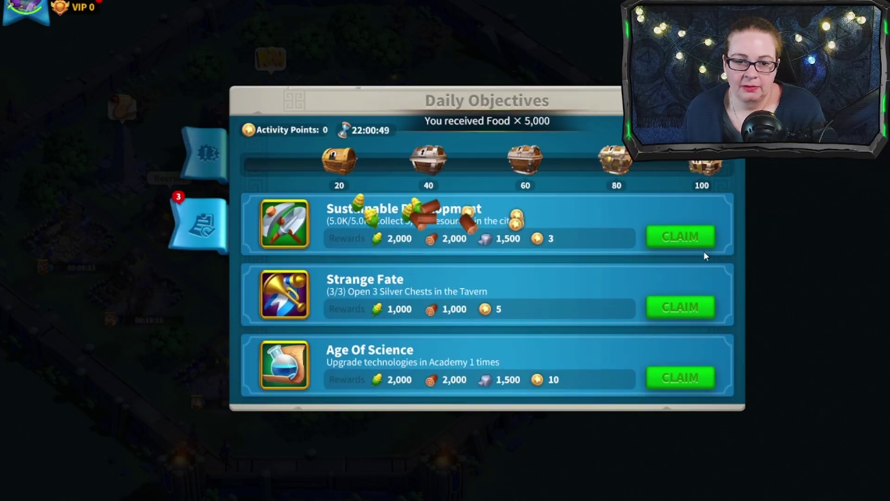
{"action": "left_click", "coordinate": [705, 249]}
{"action": "left_click", "coordinate": [703, 251]}
{"action": "left_click", "coordinate": [692, 240]}
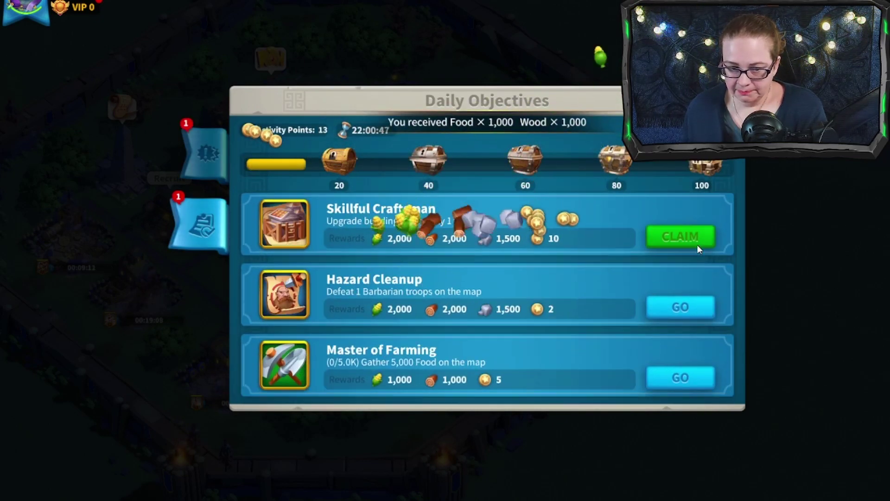
{"action": "left_click", "coordinate": [680, 237]}
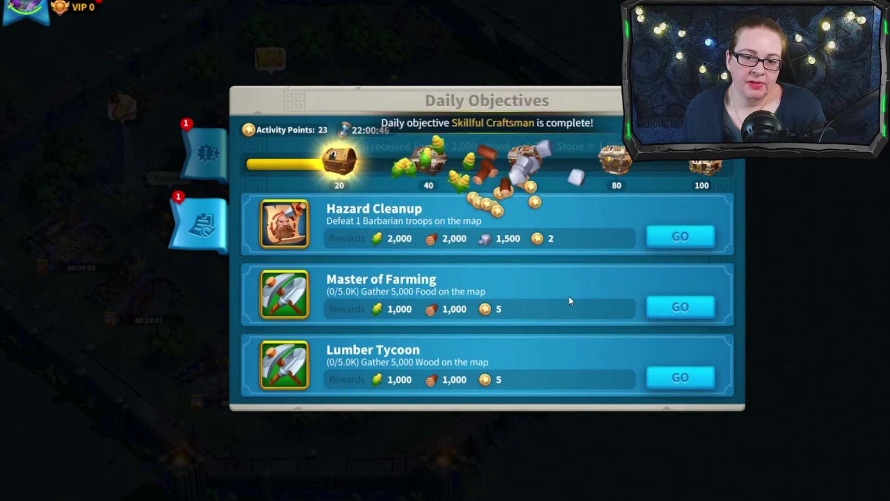
{"action": "scroll", "coordinate": [623, 290], "scroll_direction": "down", "scroll_amount": 5}
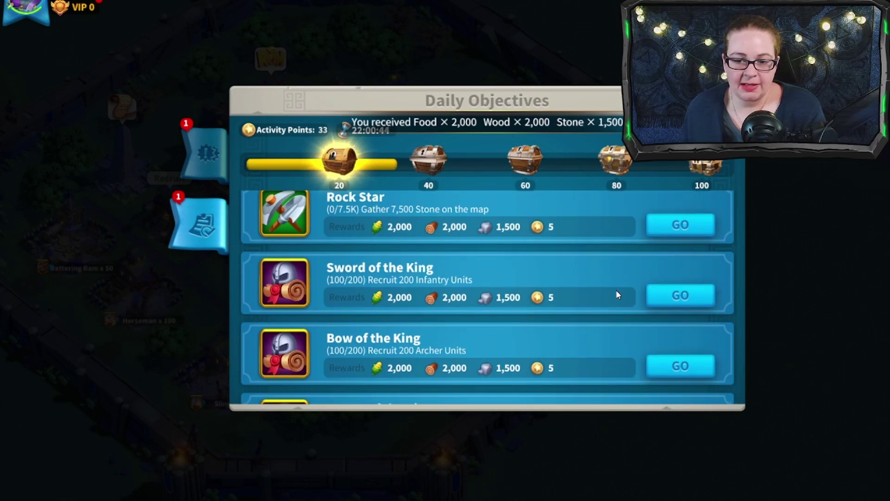
{"action": "scroll", "coordinate": [421, 249], "scroll_direction": "up", "scroll_amount": 5}
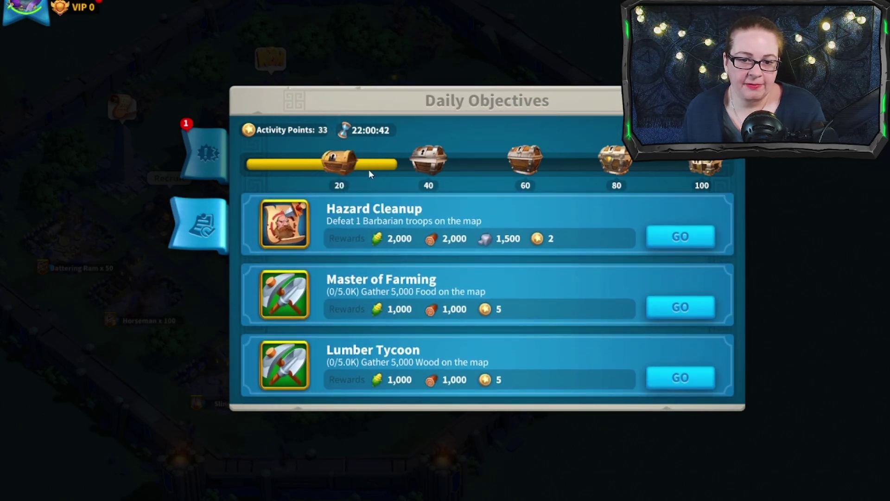
{"action": "left_click", "coordinate": [370, 173]}
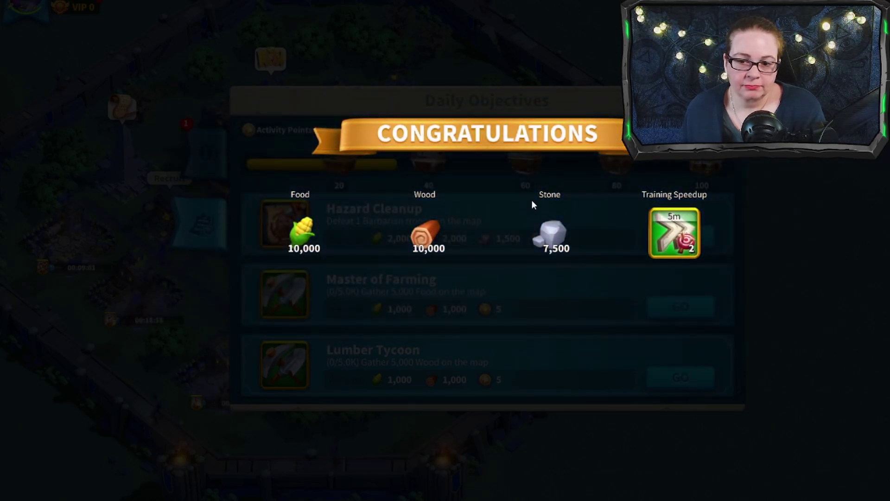
{"action": "left_click", "coordinate": [640, 202]}
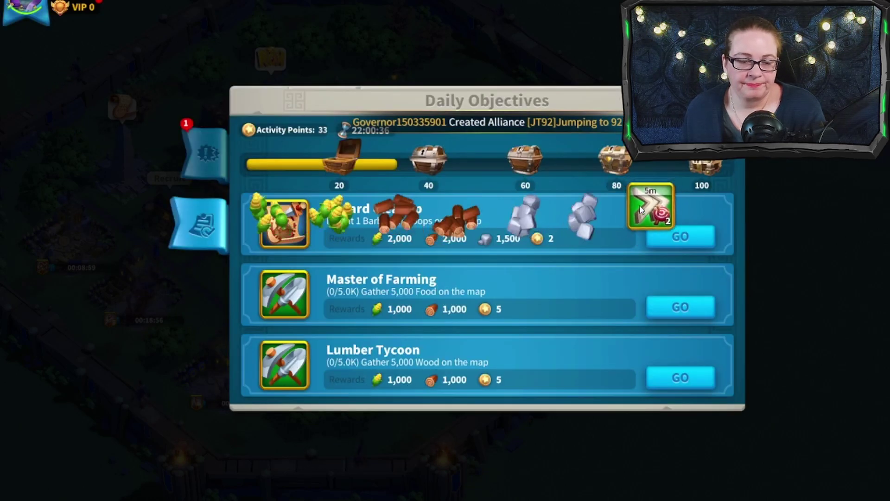
Claim the Take Precautions quest reward and close the quests panel.
{"action": "left_click", "coordinate": [206, 155]}
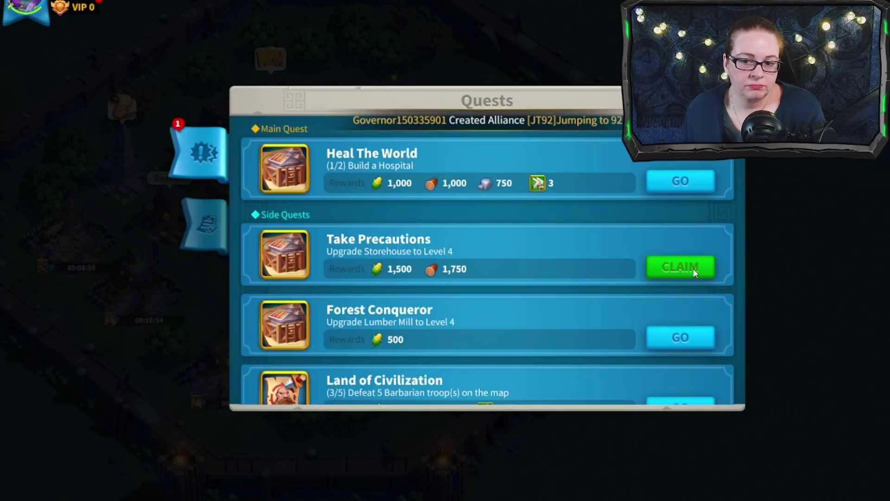
{"action": "left_click", "coordinate": [681, 267]}
{"action": "scroll", "coordinate": [499, 299], "scroll_direction": "down", "scroll_amount": 3}
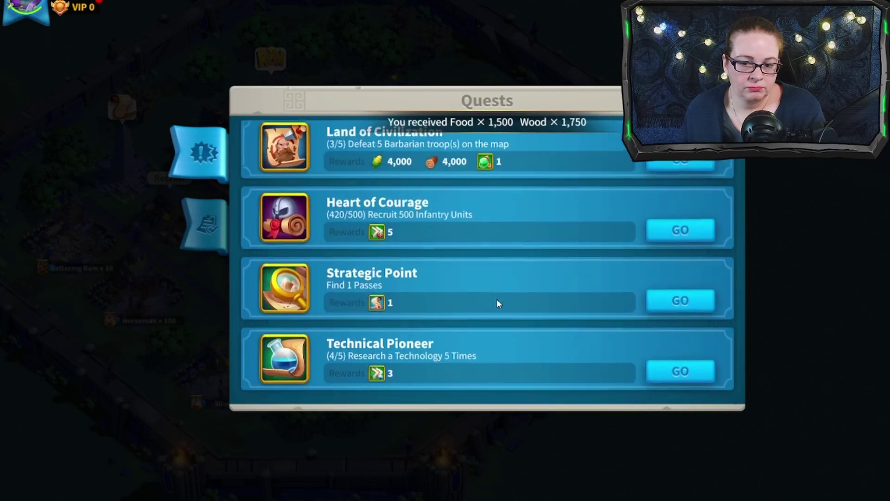
{"action": "scroll", "coordinate": [438, 283], "scroll_direction": "up", "scroll_amount": 5}
{"action": "key", "text": "Escape"}
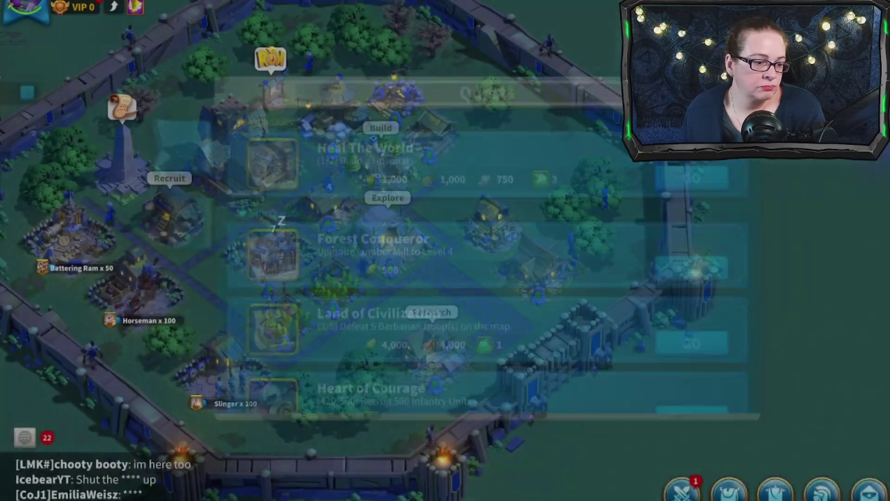
Start training infantry at the Barracks.
{"action": "left_click_drag", "start_coordinate": [296, 282], "coordinate": [386, 278]}
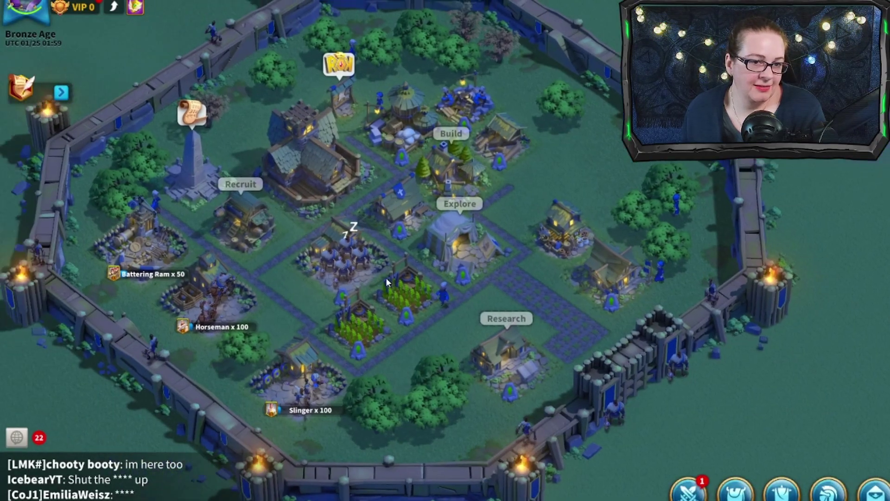
{"action": "left_click", "coordinate": [385, 272]}
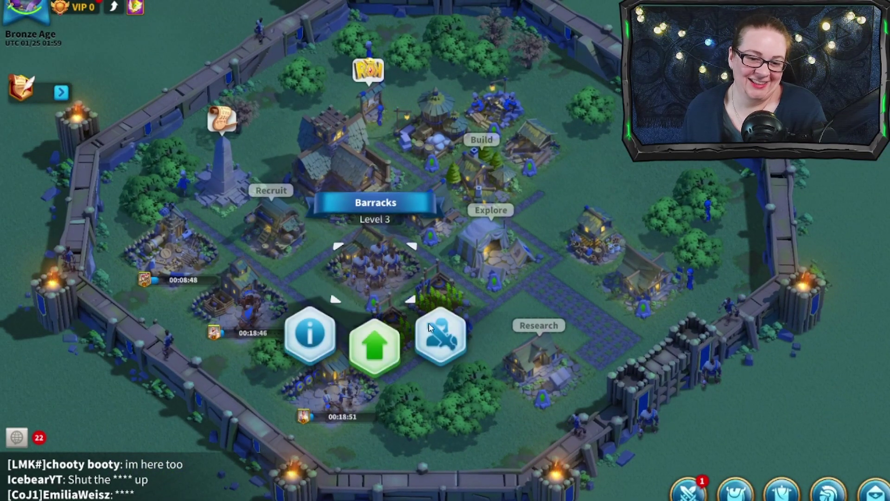
{"action": "left_click", "coordinate": [441, 338]}
{"action": "left_click", "coordinate": [678, 376]}
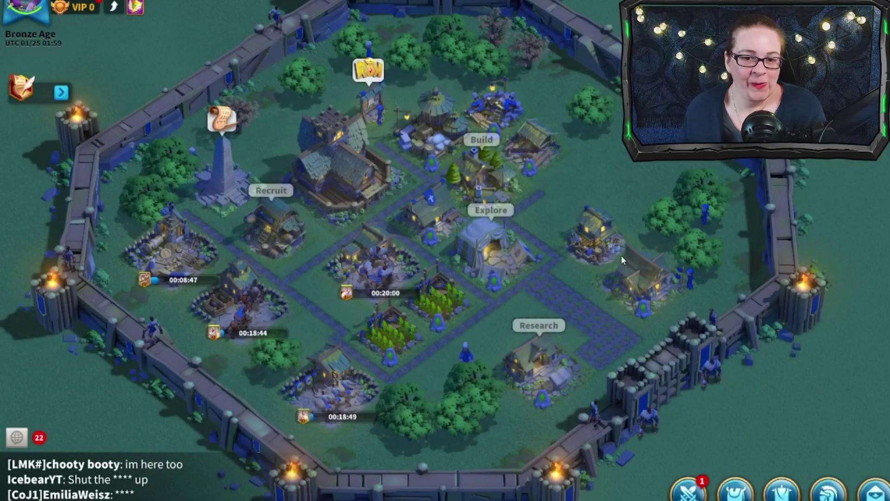
Upgrade the Quarry and apply a 5-minute building speedup.
{"action": "left_click", "coordinate": [491, 114]}
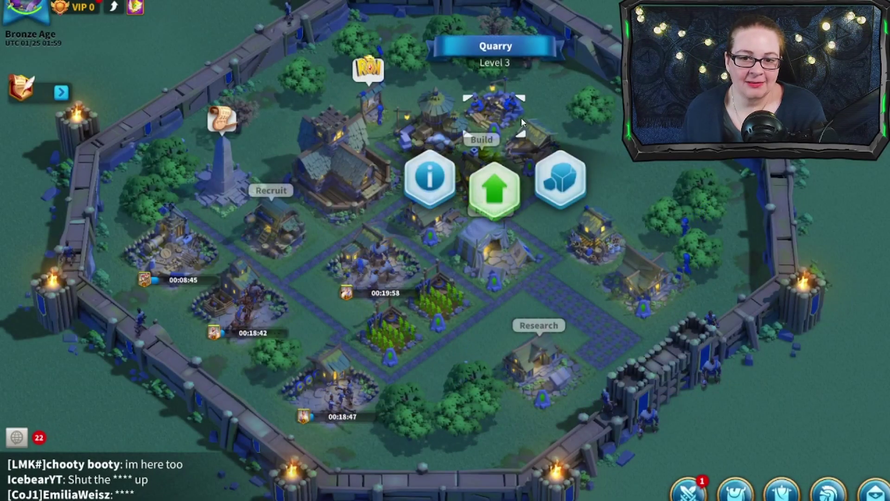
{"action": "left_click", "coordinate": [493, 184]}
{"action": "left_click", "coordinate": [702, 338]}
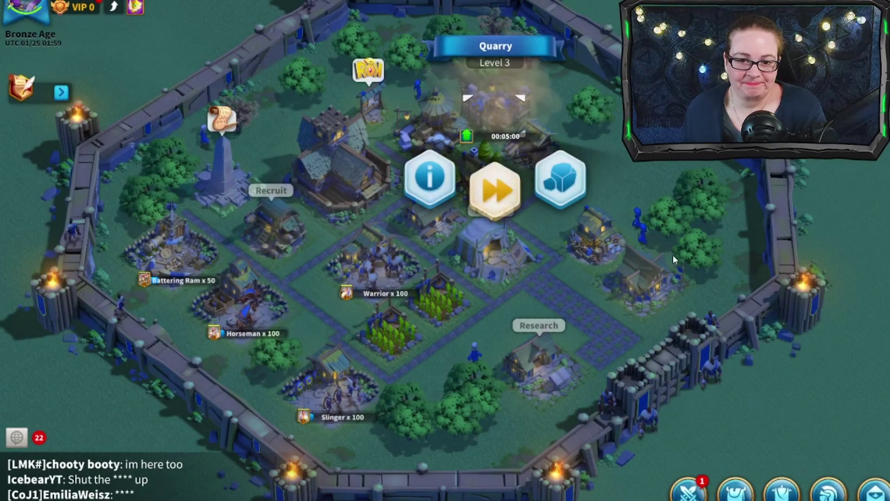
{"action": "left_click", "coordinate": [497, 185]}
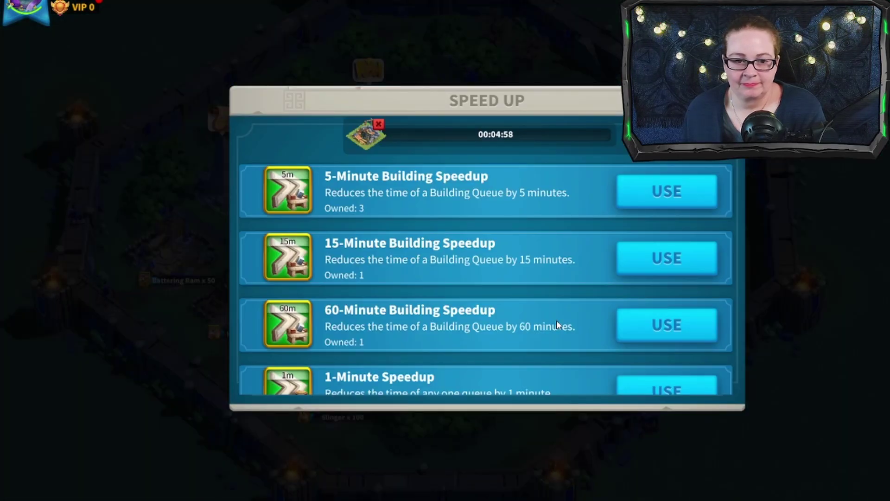
{"action": "left_click", "coordinate": [668, 192]}
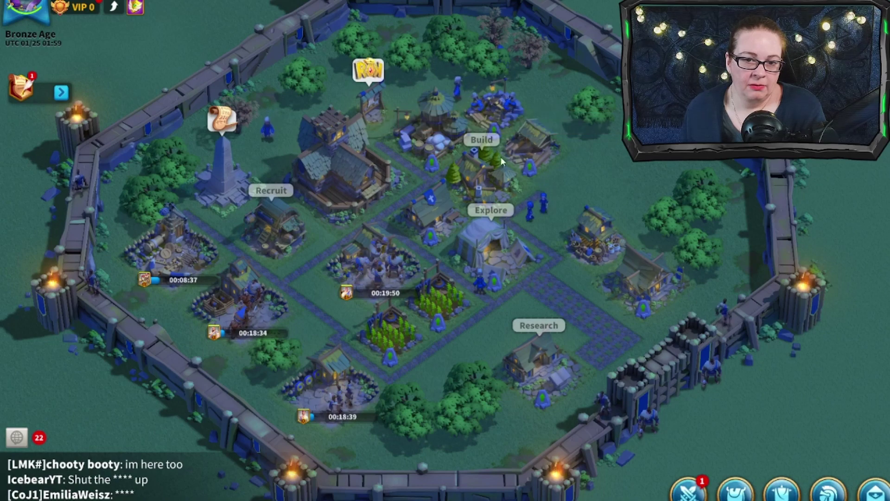
Check the Tavern's level 6 upgrade requirements.
{"action": "left_click", "coordinate": [288, 225]}
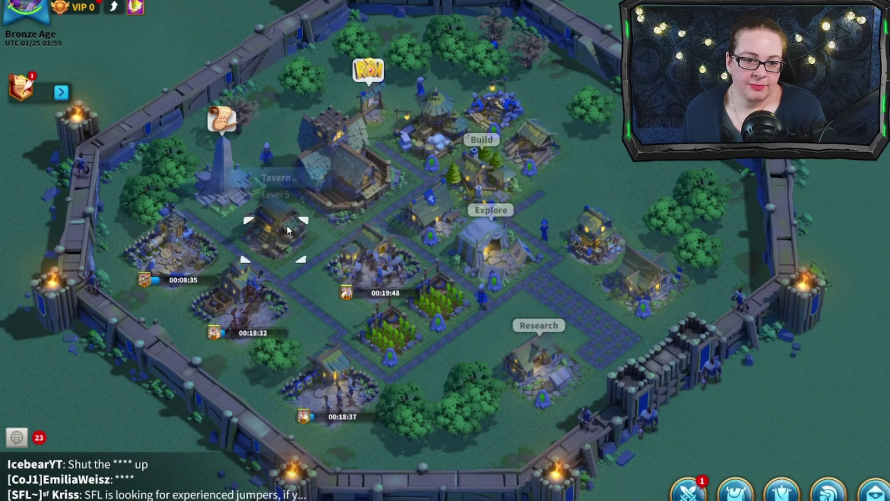
{"action": "left_click", "coordinate": [274, 309]}
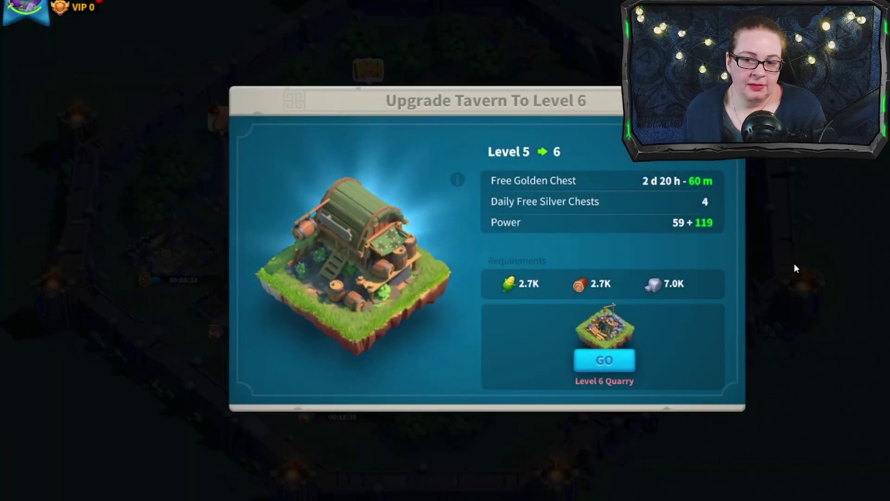
{"action": "left_click", "coordinate": [794, 268]}
Start the Quarry's level 5 upgrade and apply 15-minute and 1-minute speedups.
{"action": "left_click", "coordinate": [493, 104]}
{"action": "left_click", "coordinate": [501, 192]}
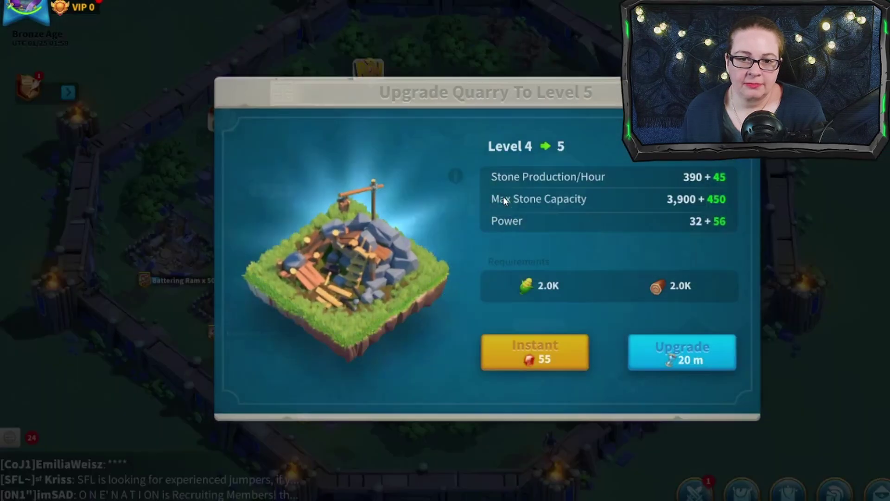
{"action": "left_click", "coordinate": [686, 357]}
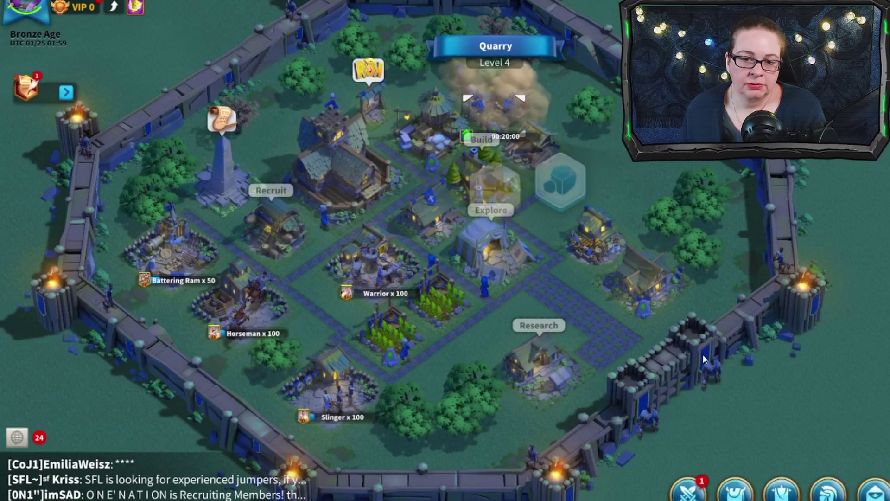
{"action": "left_click", "coordinate": [500, 185]}
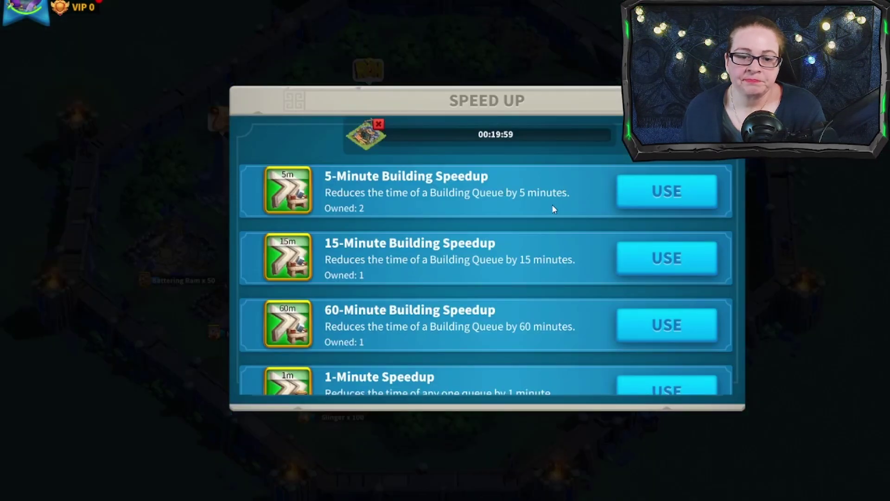
{"action": "left_click", "coordinate": [677, 257]}
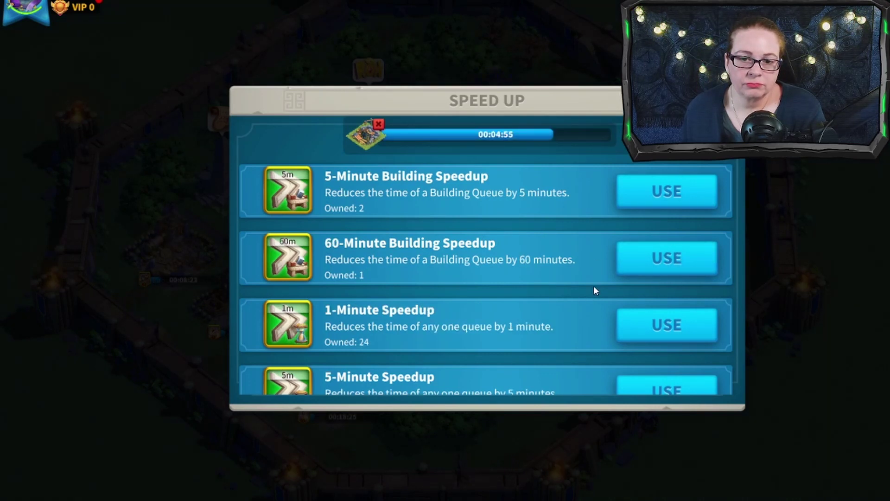
{"action": "left_click", "coordinate": [670, 334]}
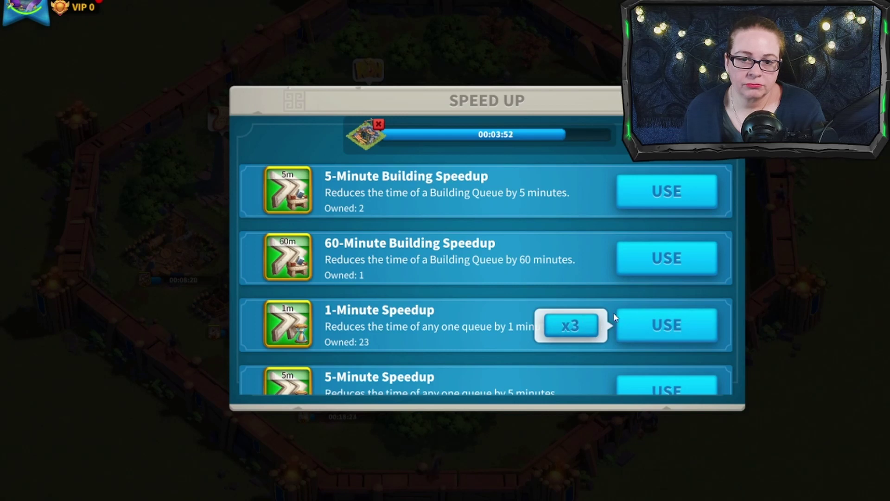
{"action": "left_click", "coordinate": [194, 308]}
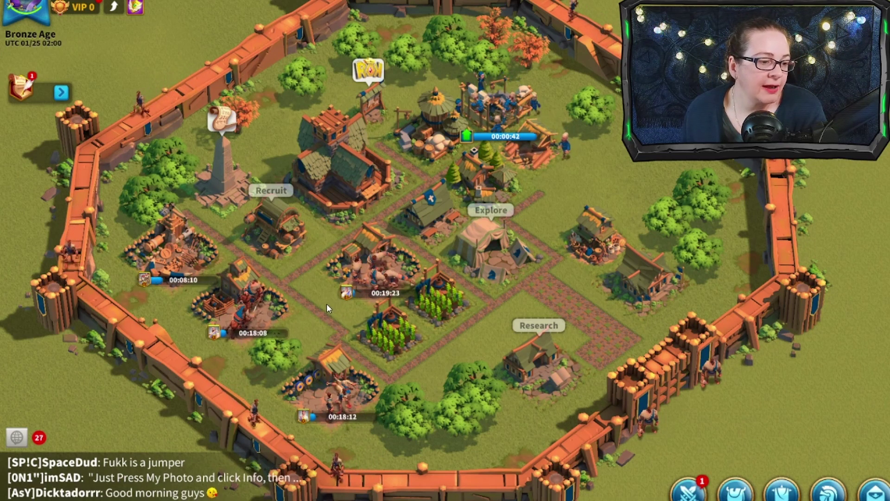
Browse the Academy's Military and Economic technology trees and view the Irrigation details.
{"action": "left_click_drag", "start_coordinate": [435, 314], "coordinate": [509, 272]}
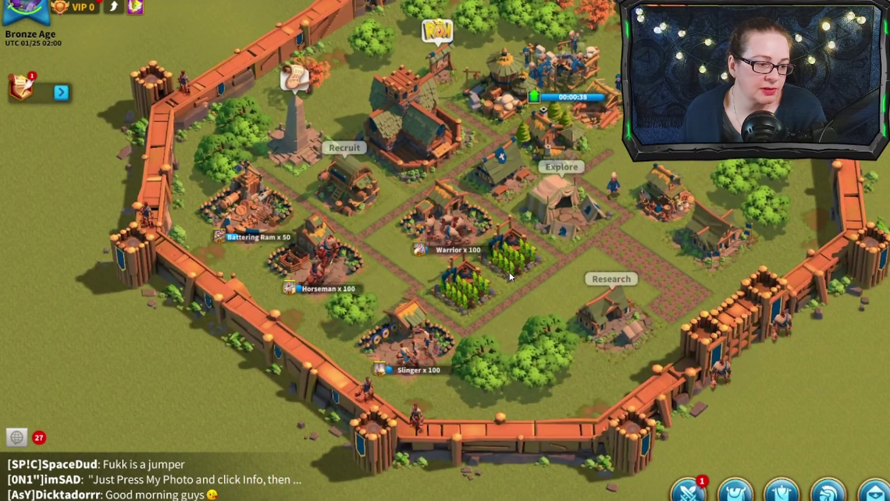
{"action": "left_click", "coordinate": [599, 325]}
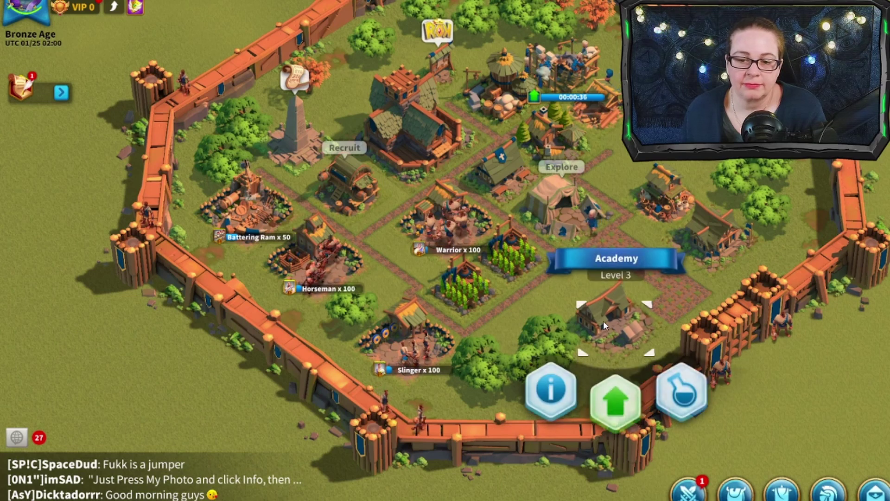
{"action": "left_click", "coordinate": [680, 392]}
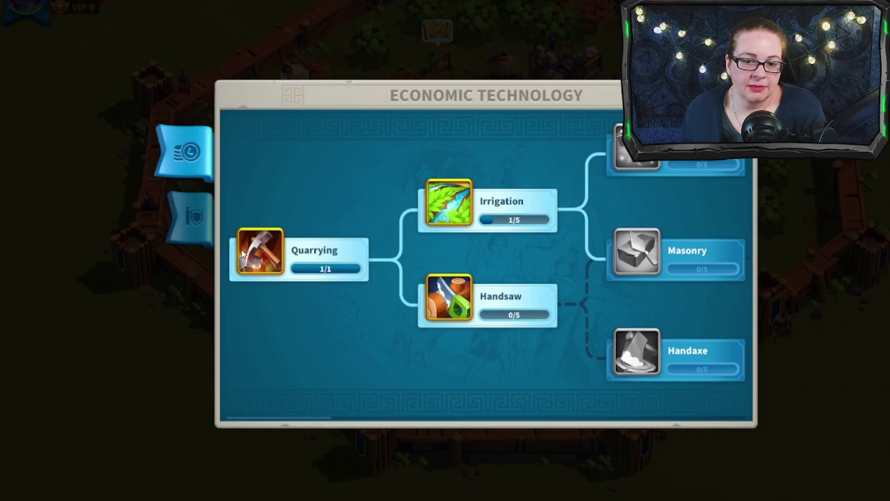
{"action": "left_click", "coordinate": [197, 232]}
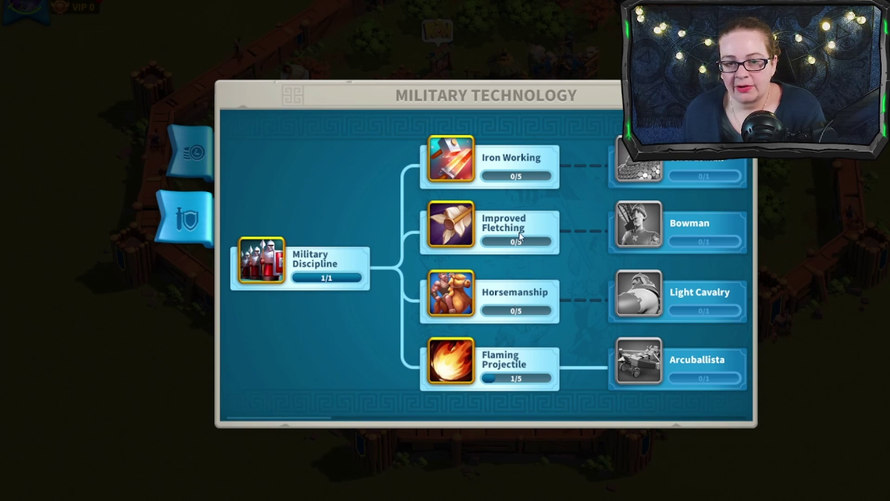
{"action": "left_click", "coordinate": [192, 161]}
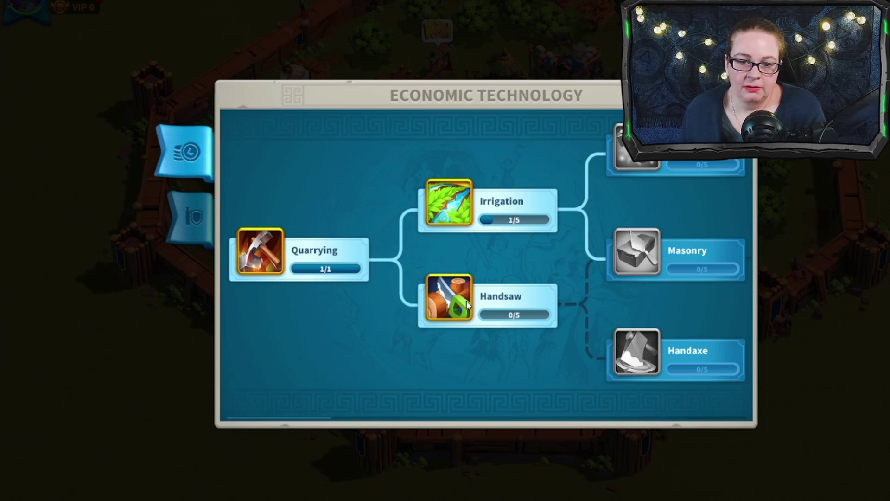
{"action": "left_click", "coordinate": [497, 206]}
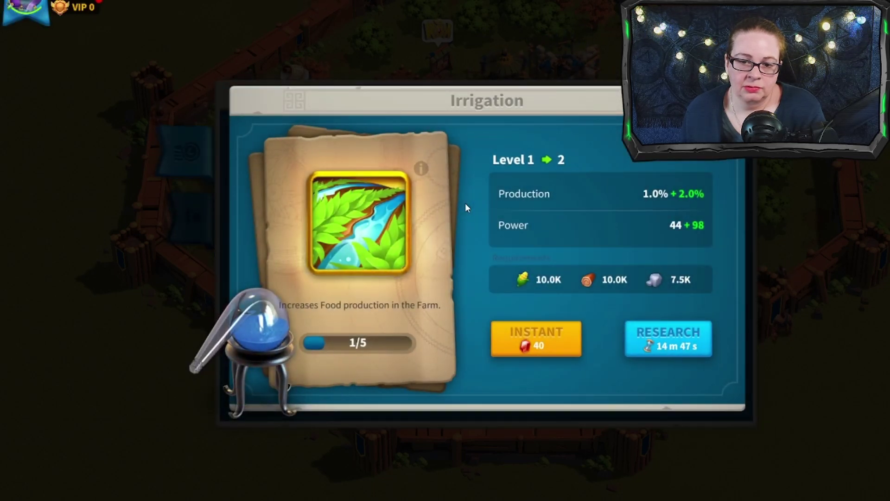
{"action": "key", "text": "Escape"}
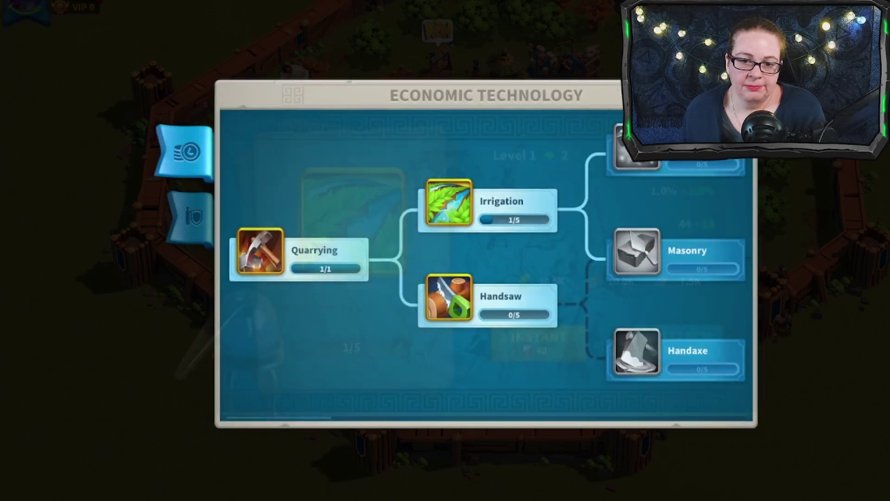
Start the Handsaw research, about 9 minutes 51 seconds, and close the technology window.
{"action": "left_click", "coordinate": [448, 314]}
{"action": "left_click", "coordinate": [680, 351]}
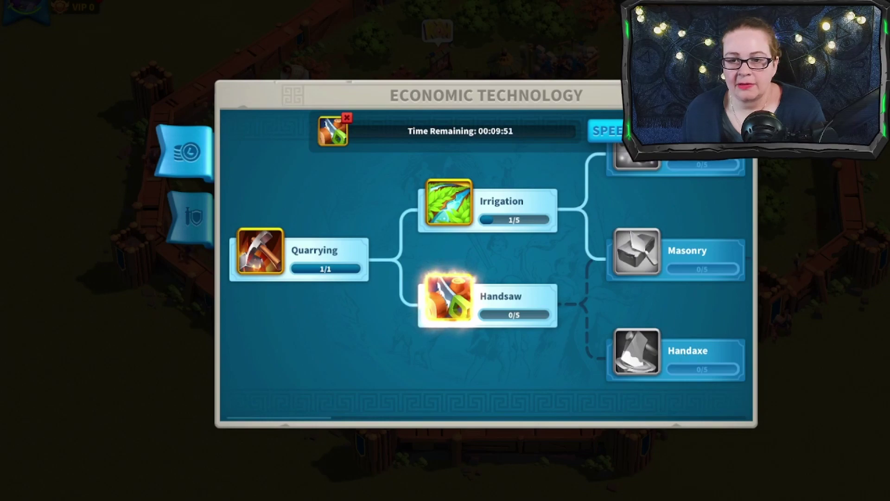
{"action": "key", "text": "Escape"}
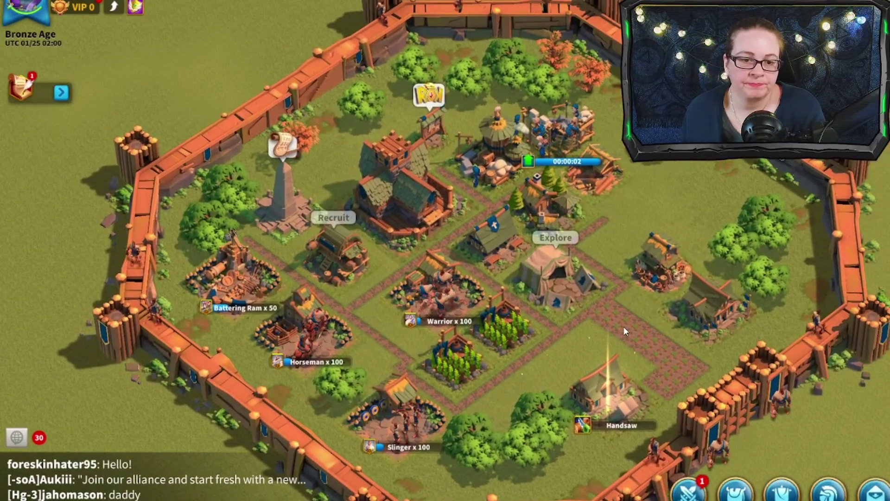
Send Scout A from the Scout Camp to explore a fog patch.
{"action": "left_click_drag", "start_coordinate": [692, 314], "coordinate": [610, 257]}
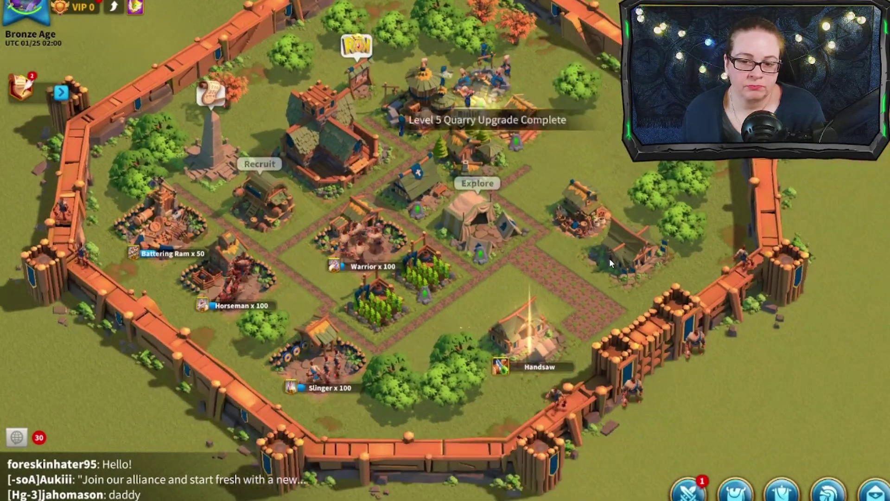
{"action": "left_click", "coordinate": [490, 228]}
{"action": "left_click", "coordinate": [547, 294]}
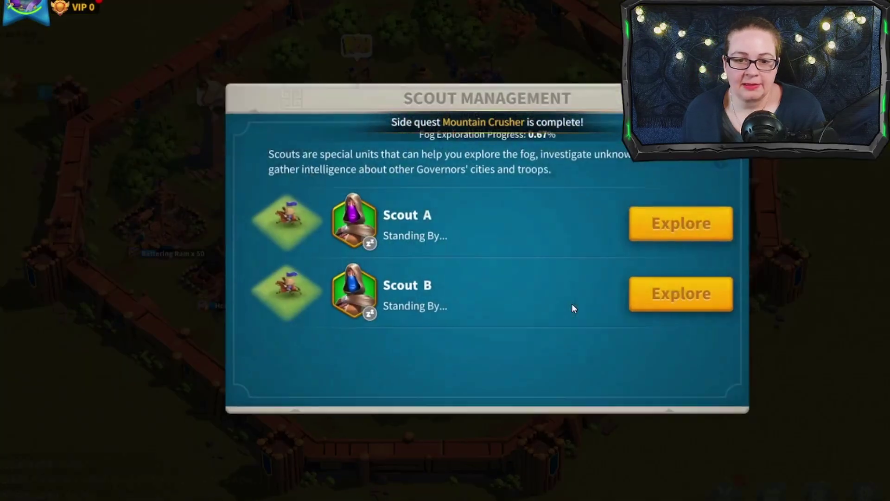
{"action": "left_click", "coordinate": [681, 232]}
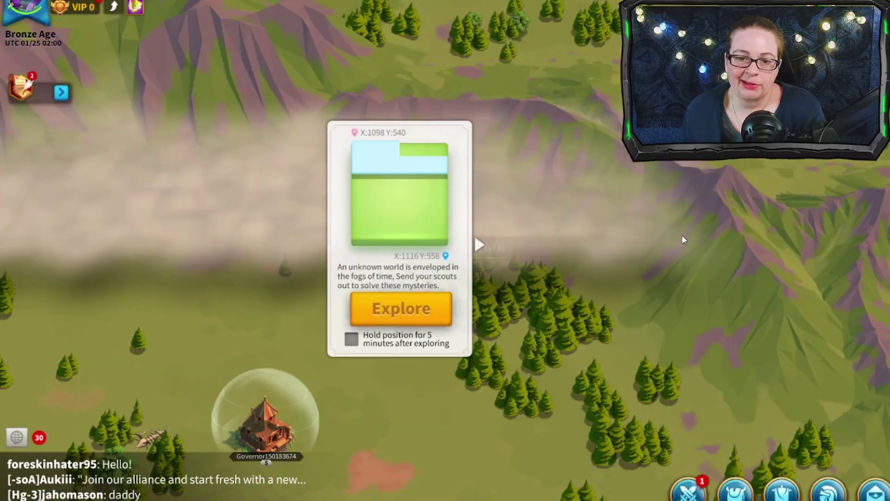
{"action": "left_click", "coordinate": [412, 314]}
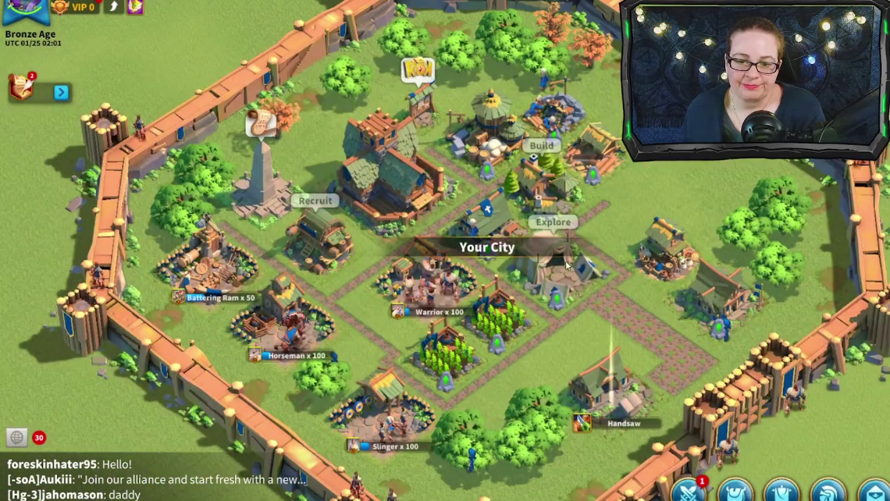
Send Scout B to explore another fog patch.
{"action": "left_click", "coordinate": [575, 273]}
{"action": "left_click", "coordinate": [624, 350]}
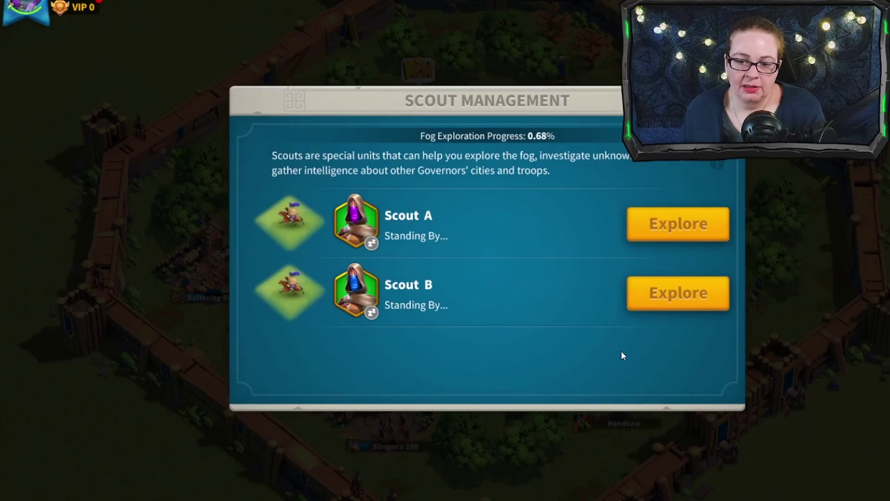
{"action": "left_click", "coordinate": [674, 301]}
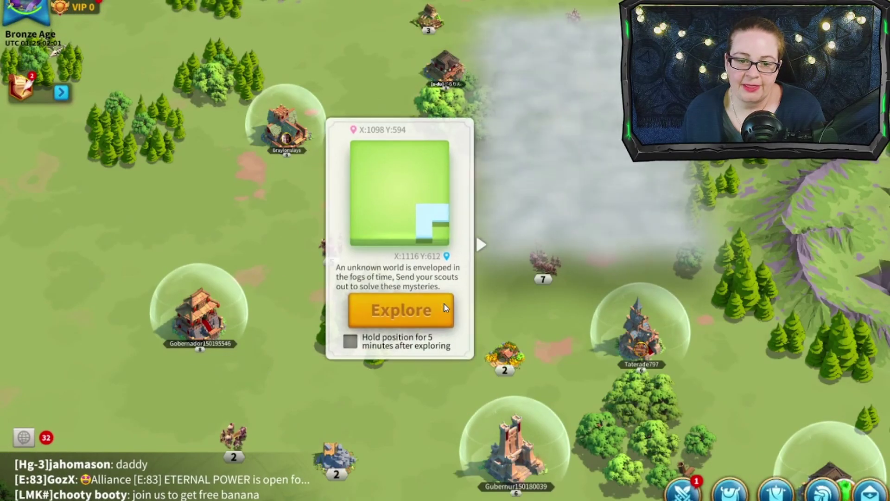
{"action": "left_click", "coordinate": [444, 308]}
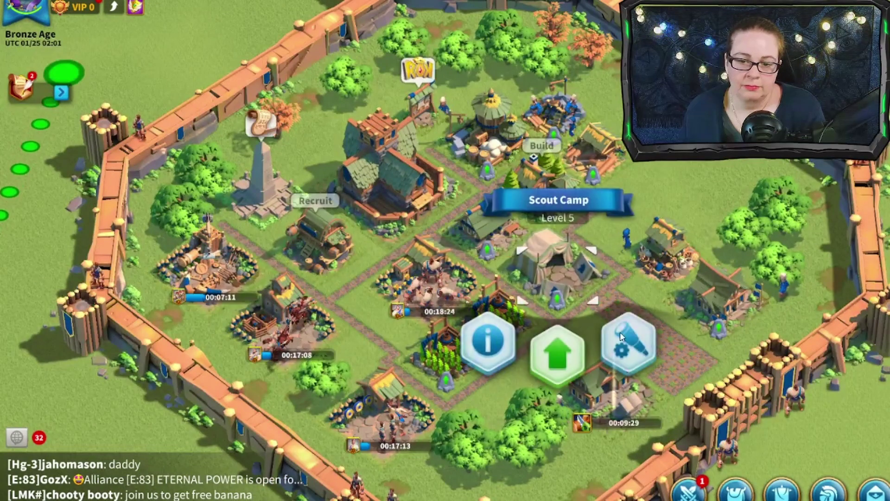
Follow the marching Scout A on the map, then return to the city view.
{"action": "left_click", "coordinate": [621, 337]}
{"action": "left_click", "coordinate": [677, 230]}
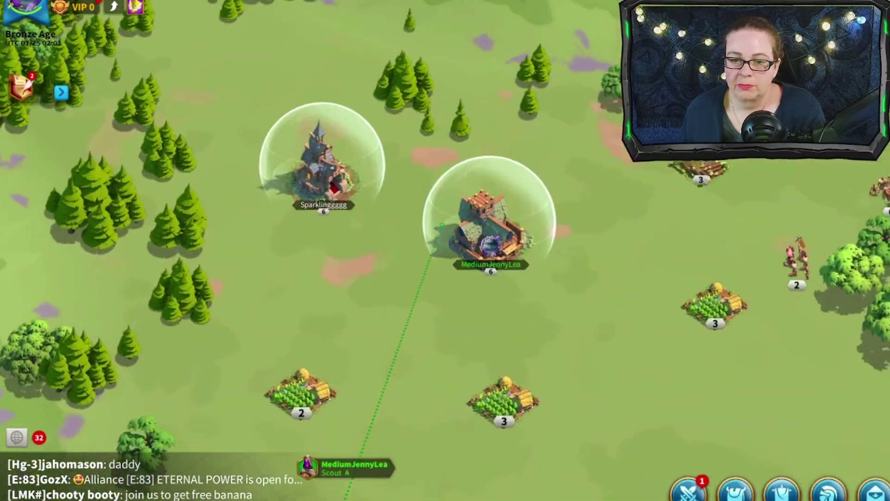
{"action": "left_click", "coordinate": [514, 264]}
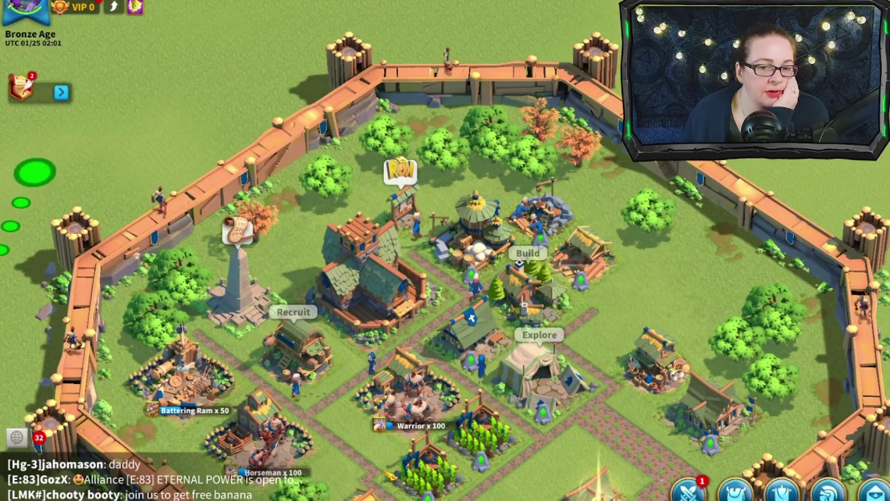
{"action": "left_click", "coordinate": [484, 237]}
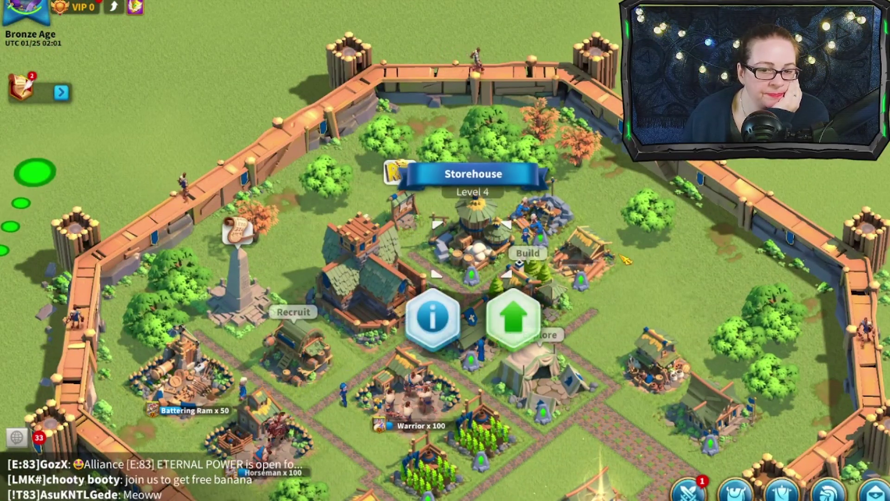
{"action": "left_click", "coordinate": [712, 314]}
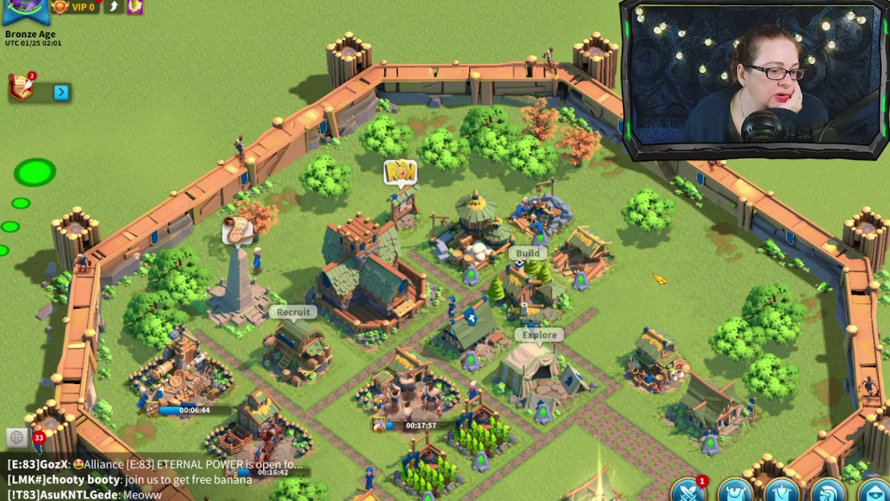
{"action": "left_click_drag", "start_coordinate": [658, 278], "coordinate": [725, 271]}
{"action": "left_click_drag", "start_coordinate": [278, 278], "coordinate": [834, 288]}
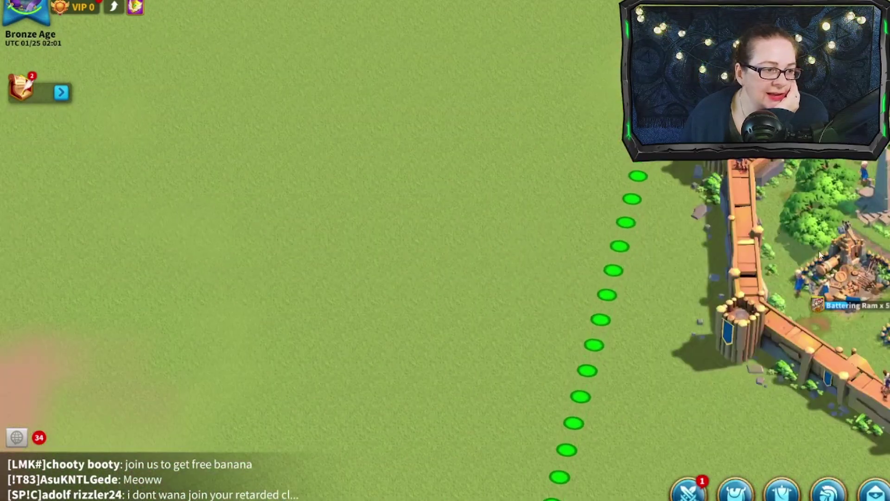
{"action": "left_click_drag", "start_coordinate": [649, 324], "coordinate": [209, 186]}
{"action": "left_click_drag", "start_coordinate": [645, 266], "coordinate": [310, 292]}
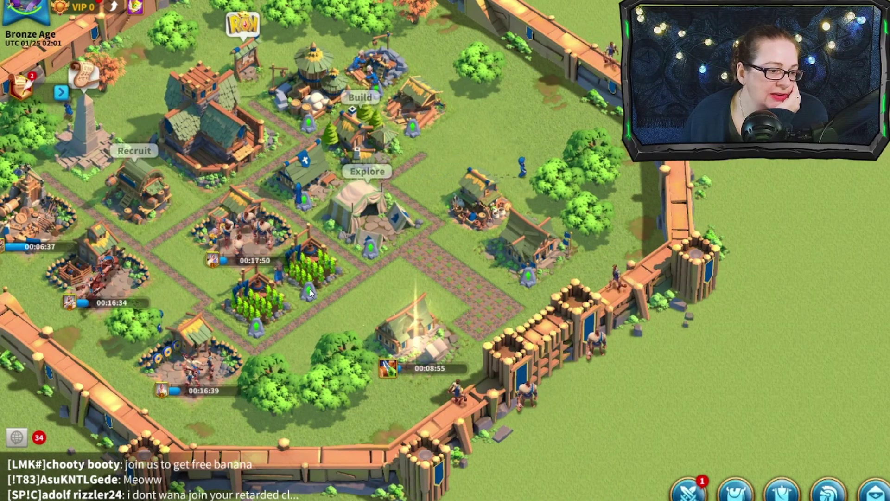
{"action": "left_click_drag", "start_coordinate": [244, 166], "coordinate": [511, 236]}
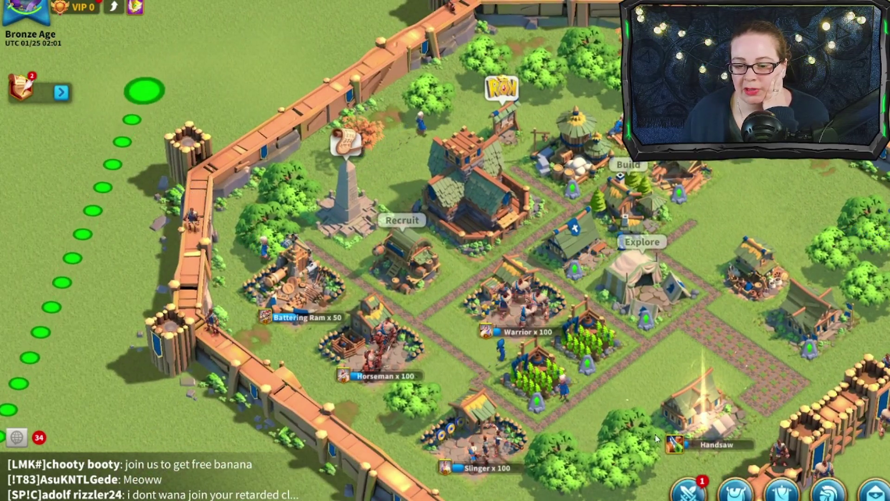
{"action": "left_click", "coordinate": [686, 492]}
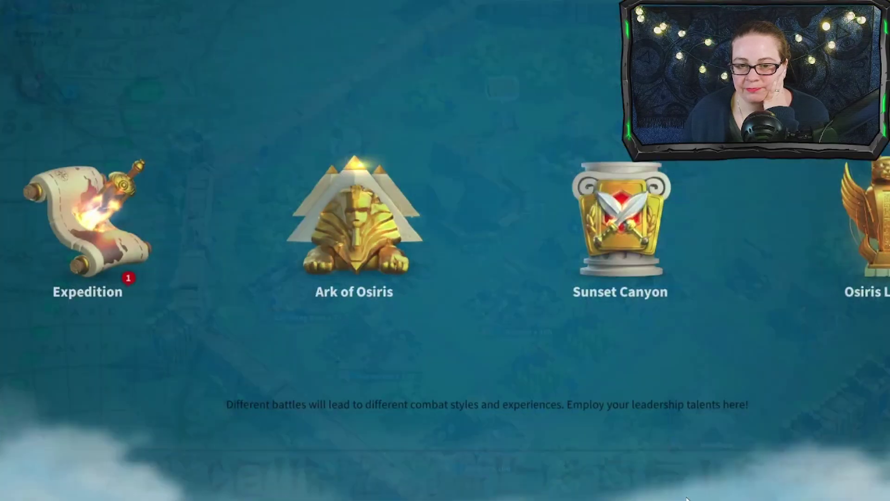
{"action": "left_click", "coordinate": [21, 4]}
{"action": "left_click_drag", "start_coordinate": [352, 296], "coordinate": [55, 153]}
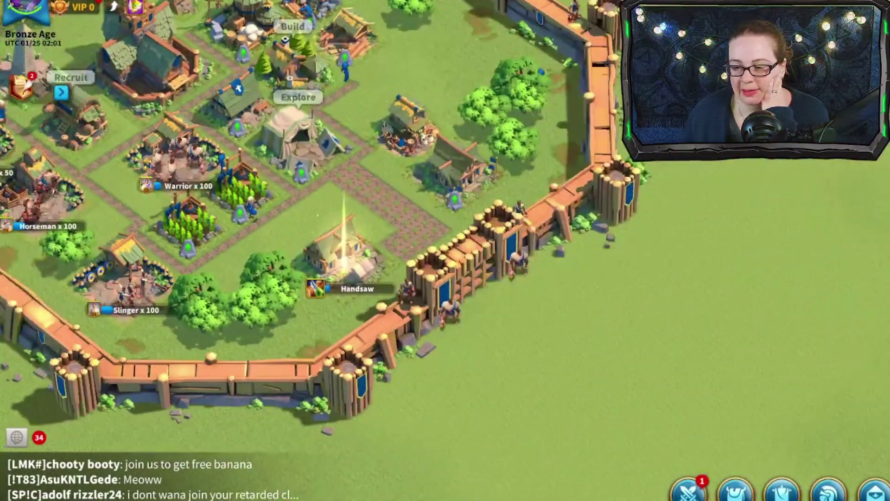
Claim both Mountain Crusher quest rewards and close the quests list.
{"action": "left_click", "coordinate": [23, 91]}
{"action": "left_click", "coordinate": [680, 271]}
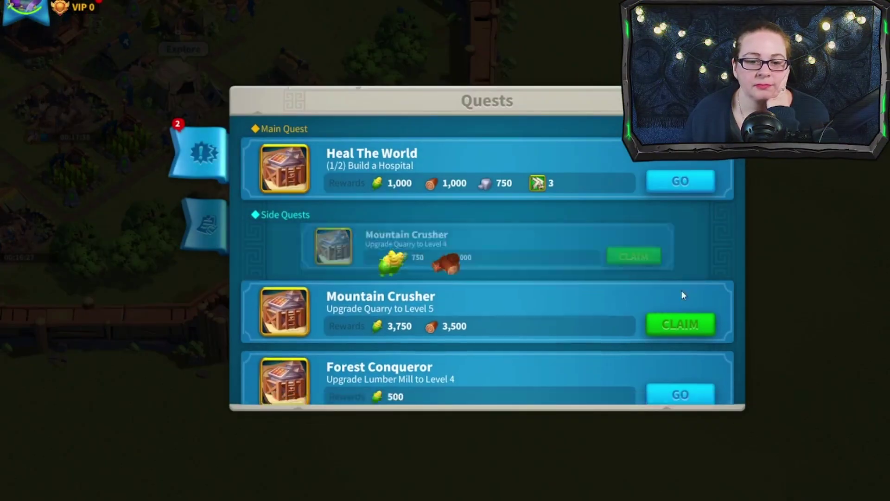
{"action": "left_click", "coordinate": [675, 267]}
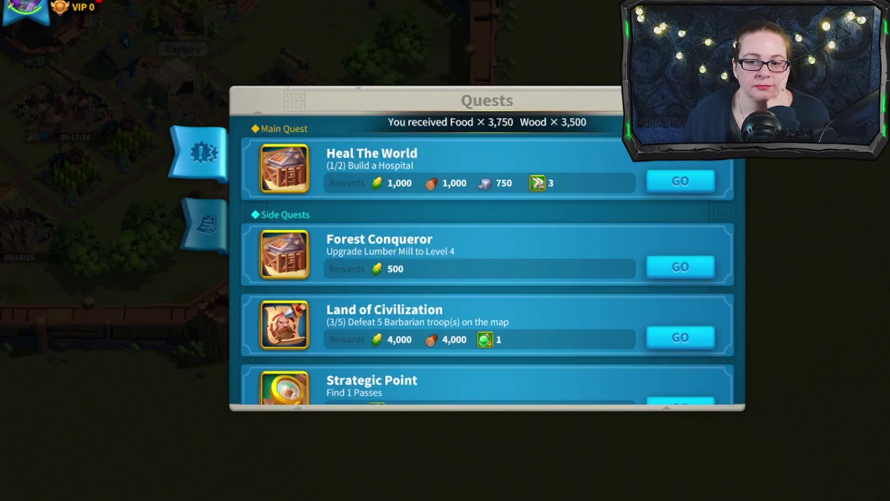
{"action": "key", "text": "Escape"}
Start the Quarry upgrade and finish it with two 30-Minute Speedups, accepting the excess time.
{"action": "scroll", "coordinate": [445, 250], "scroll_direction": "down", "scroll_amount": 3}
{"action": "left_click_drag", "start_coordinate": [591, 327], "coordinate": [640, 287]}
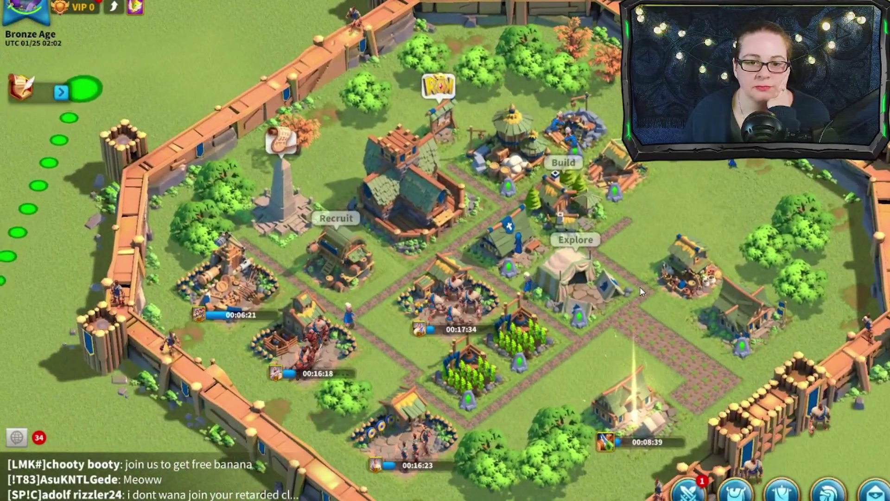
{"action": "left_click", "coordinate": [584, 129]}
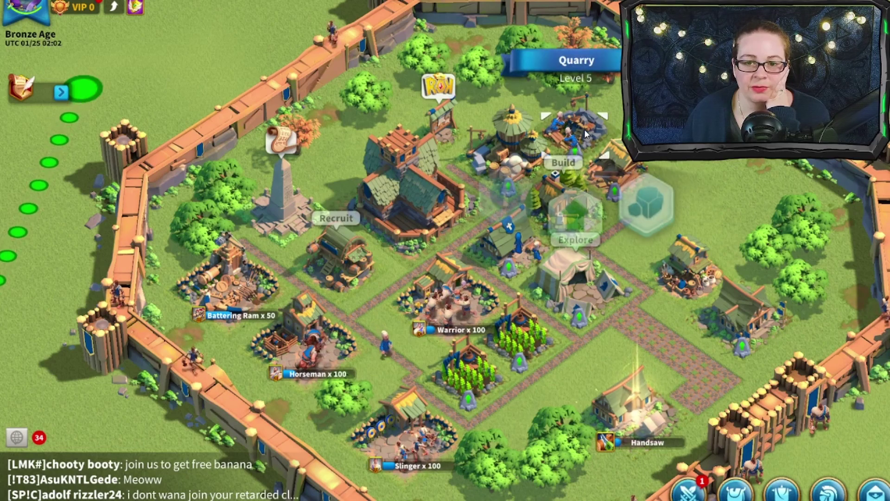
{"action": "left_click", "coordinate": [577, 218]}
{"action": "left_click", "coordinate": [663, 347]}
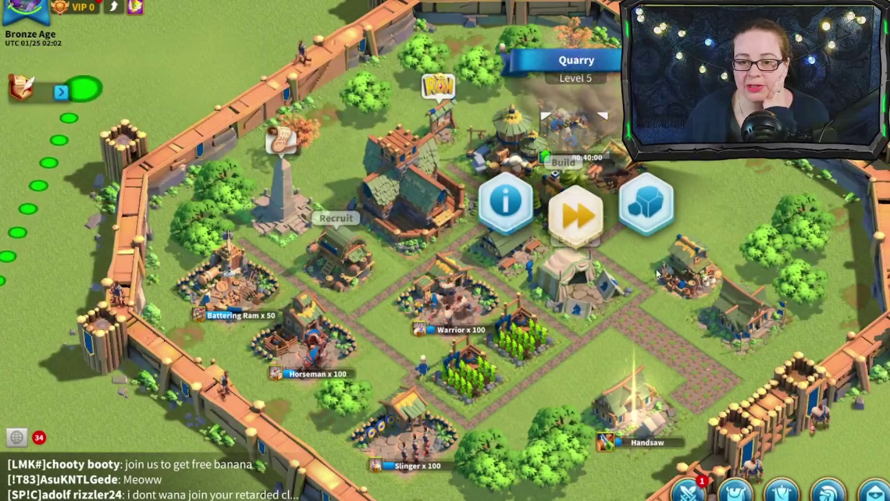
{"action": "left_click", "coordinate": [577, 218]}
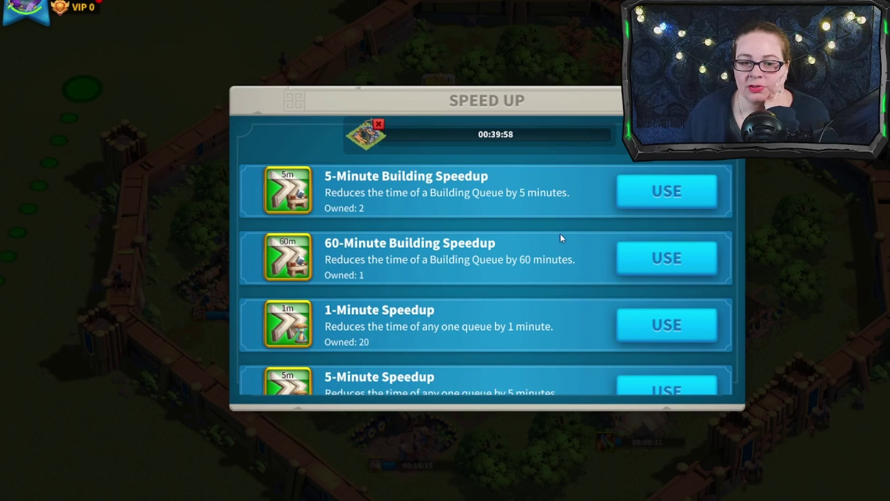
{"action": "scroll", "coordinate": [570, 346], "scroll_direction": "down", "scroll_amount": 1}
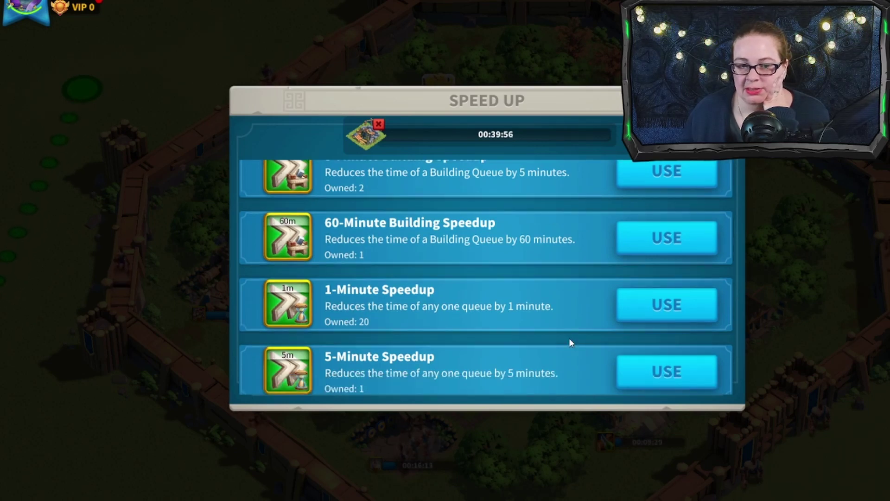
{"action": "scroll", "coordinate": [568, 343], "scroll_direction": "down", "scroll_amount": 3}
{"action": "left_click", "coordinate": [666, 306]}
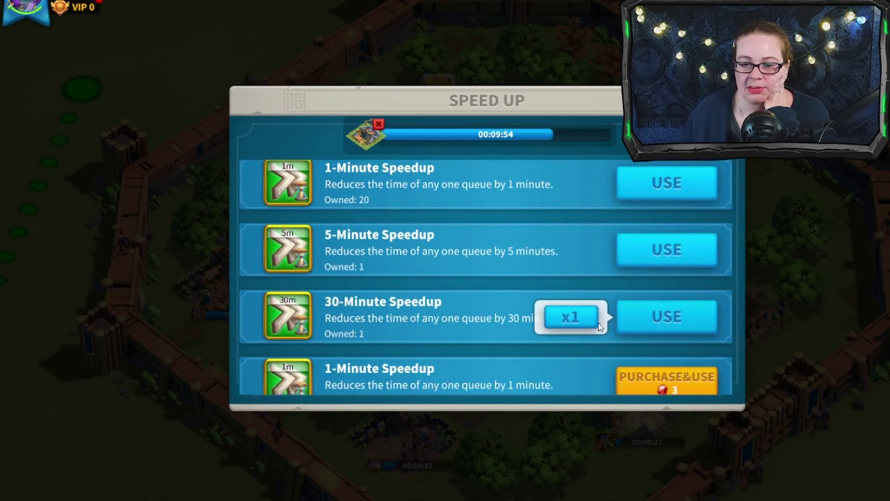
{"action": "left_click", "coordinate": [570, 319]}
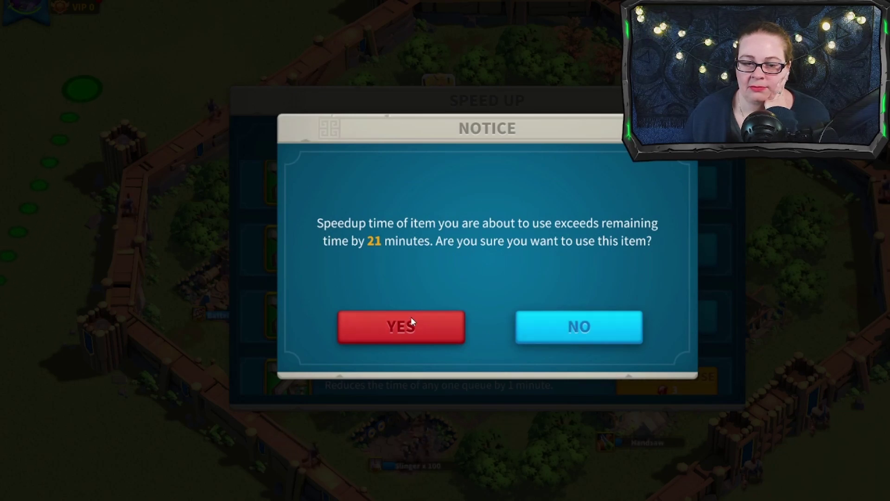
{"action": "left_click", "coordinate": [390, 329]}
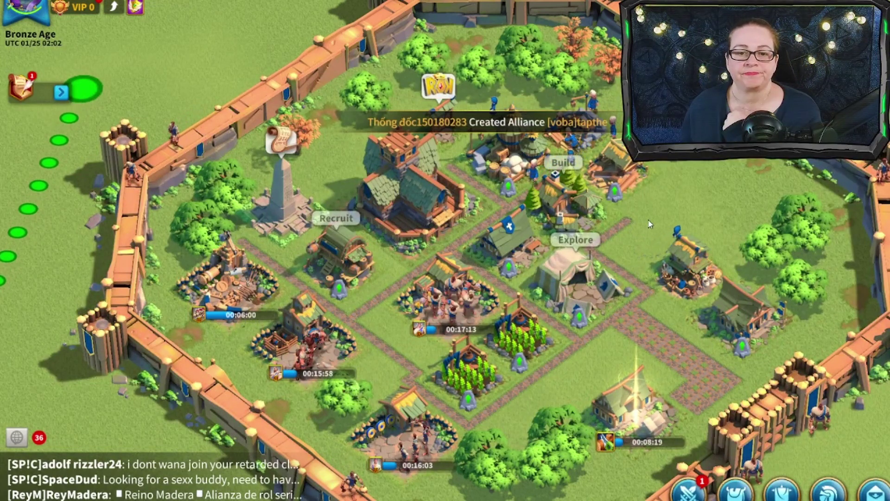
Look over the Storehouse, Quarry and Alliance Center options.
{"action": "left_click", "coordinate": [541, 153]}
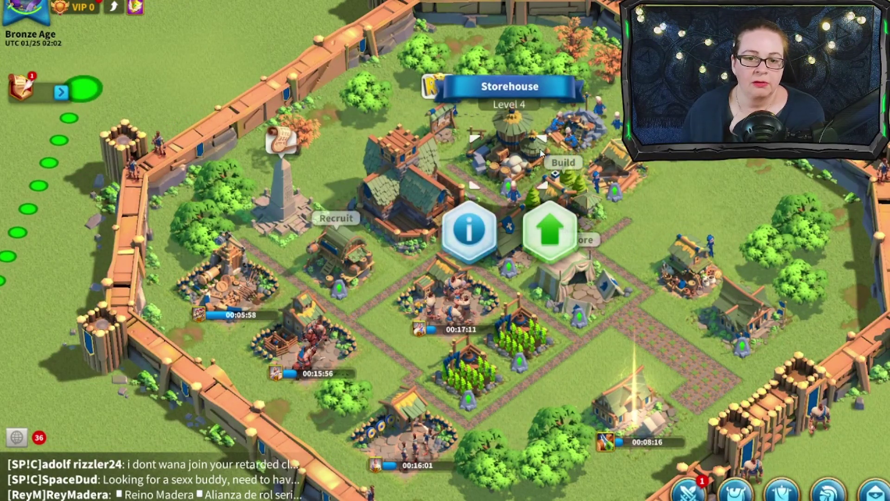
{"action": "left_click", "coordinate": [575, 128]}
{"action": "left_click", "coordinate": [741, 306]}
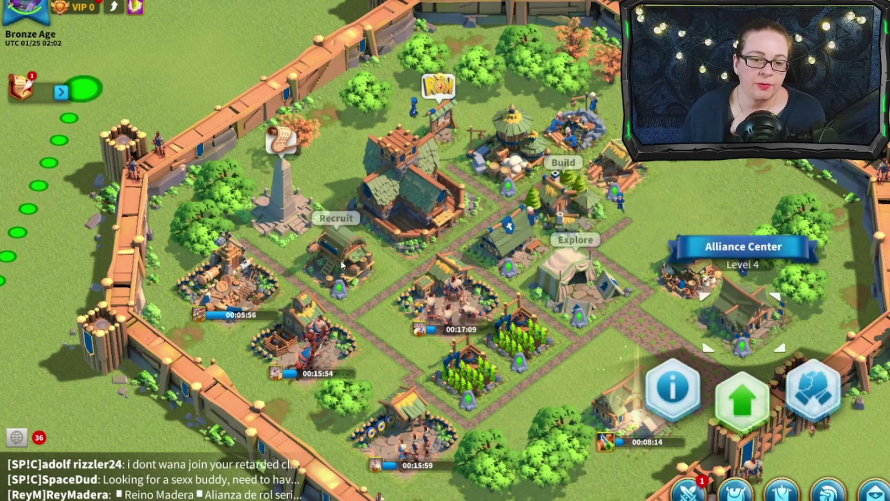
Start the Tavern's level 6 upgrade and use a 1-Minute Speedup on it.
{"action": "left_click", "coordinate": [341, 264]}
{"action": "left_click", "coordinate": [333, 345]}
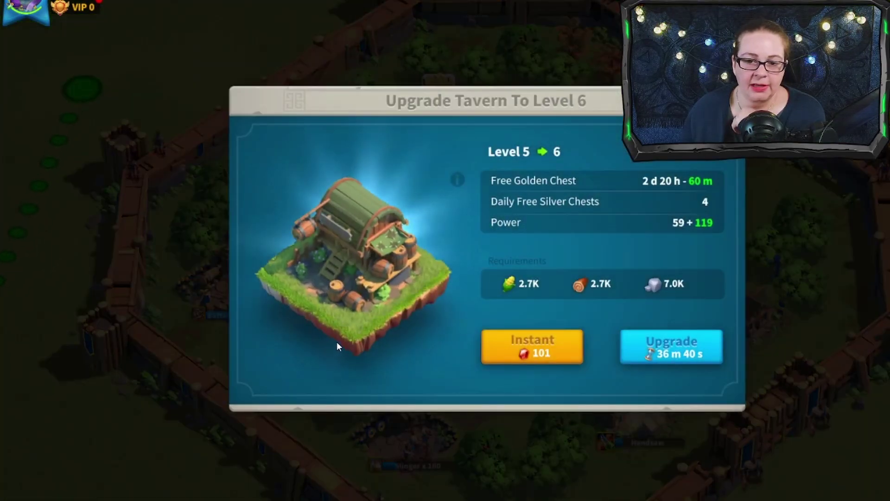
{"action": "left_click", "coordinate": [695, 351]}
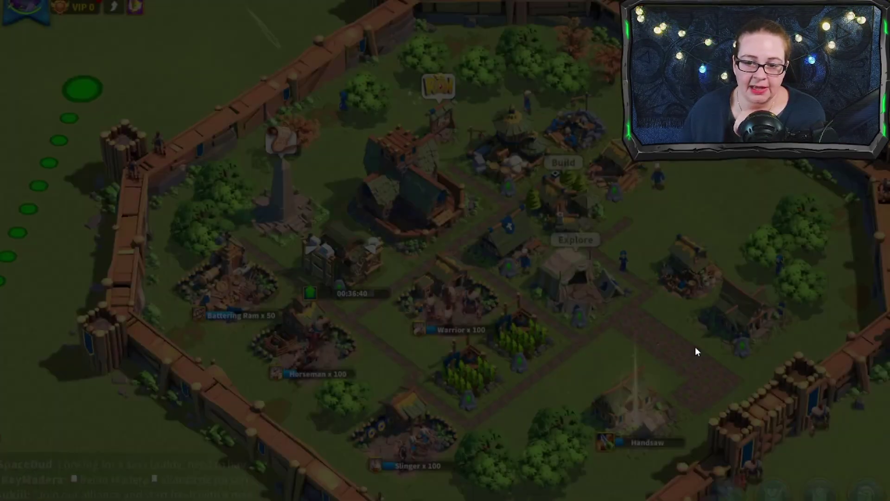
{"action": "left_click", "coordinate": [356, 357]}
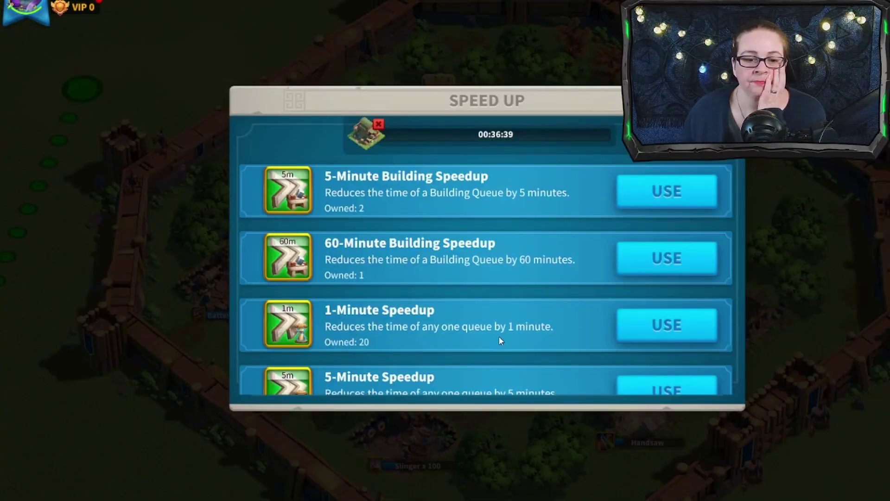
{"action": "scroll", "coordinate": [541, 333], "scroll_direction": "down", "scroll_amount": 2}
{"action": "scroll", "coordinate": [540, 332], "scroll_direction": "up", "scroll_amount": 1}
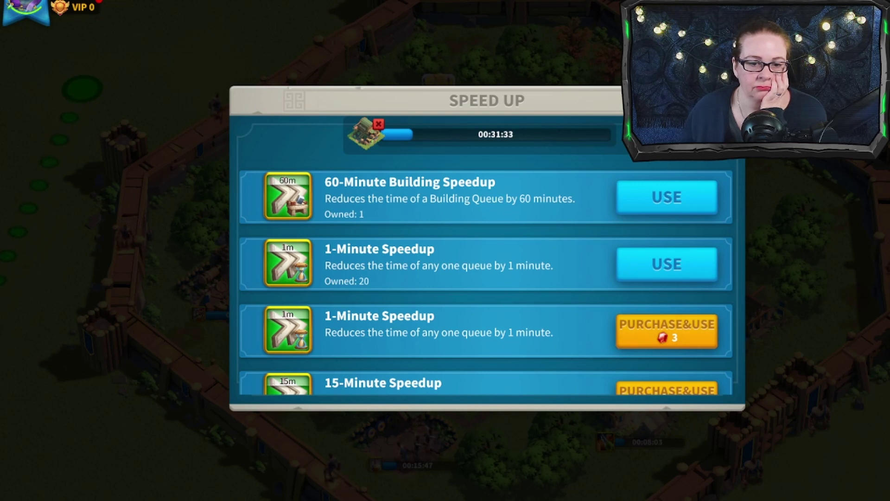
{"action": "left_click", "coordinate": [660, 268]}
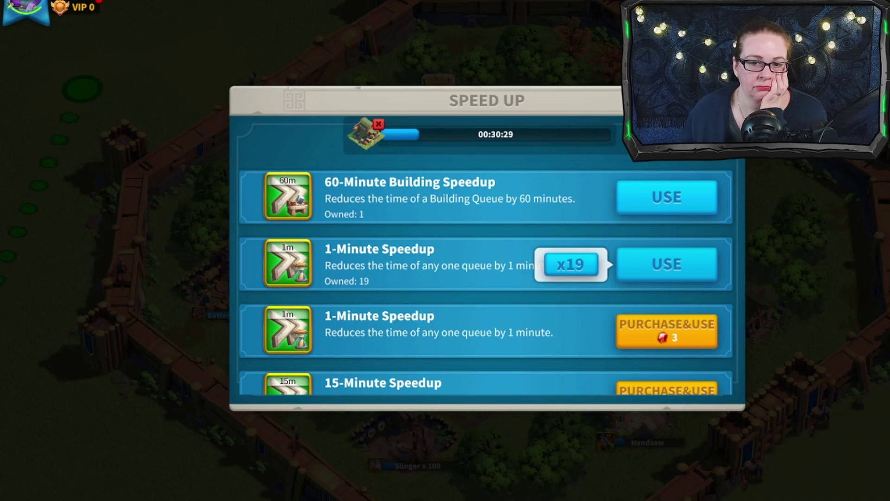
{"action": "key", "text": "Escape"}
{"action": "left_click_drag", "start_coordinate": [619, 316], "coordinate": [760, 242]}
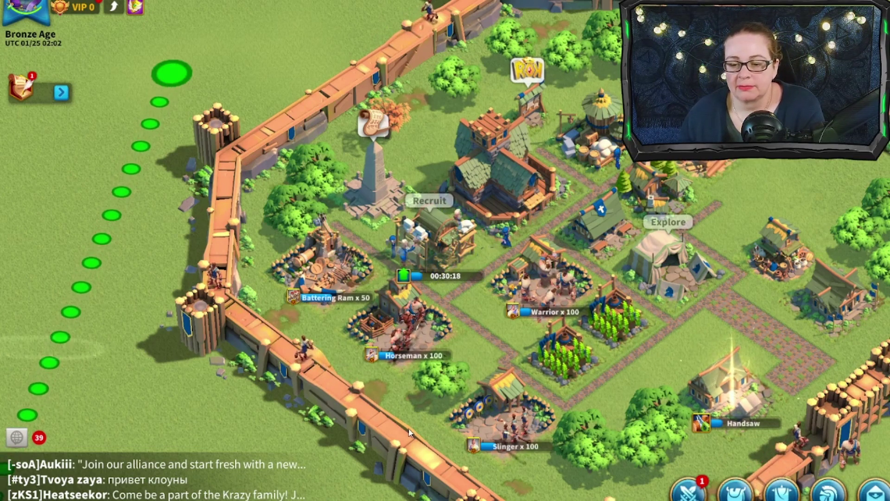
{"action": "scroll", "coordinate": [409, 432], "scroll_direction": "down", "scroll_amount": 3}
{"action": "left_click", "coordinate": [735, 488]}
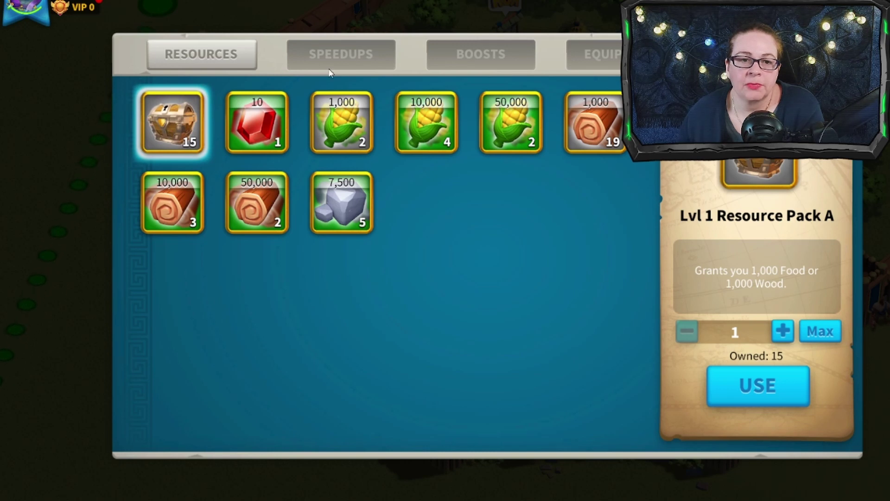
{"action": "left_click", "coordinate": [341, 56]}
{"action": "left_click", "coordinate": [480, 55]}
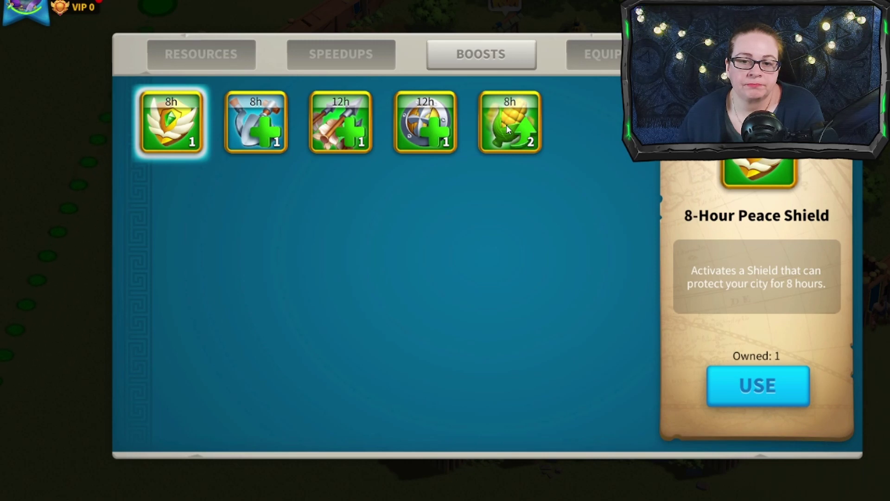
{"action": "left_click", "coordinate": [595, 55]}
{"action": "left_click", "coordinate": [760, 55]}
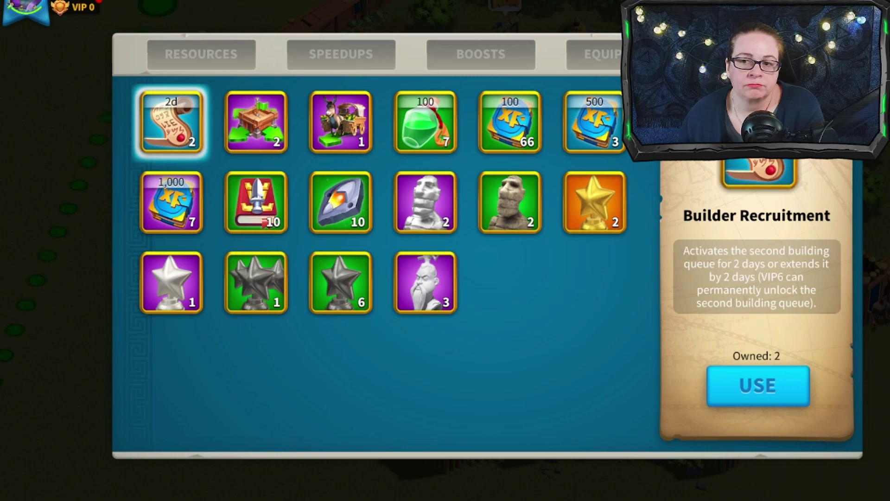
{"action": "key", "text": "Escape"}
{"action": "scroll", "coordinate": [489, 182], "scroll_direction": "up", "scroll_amount": 2}
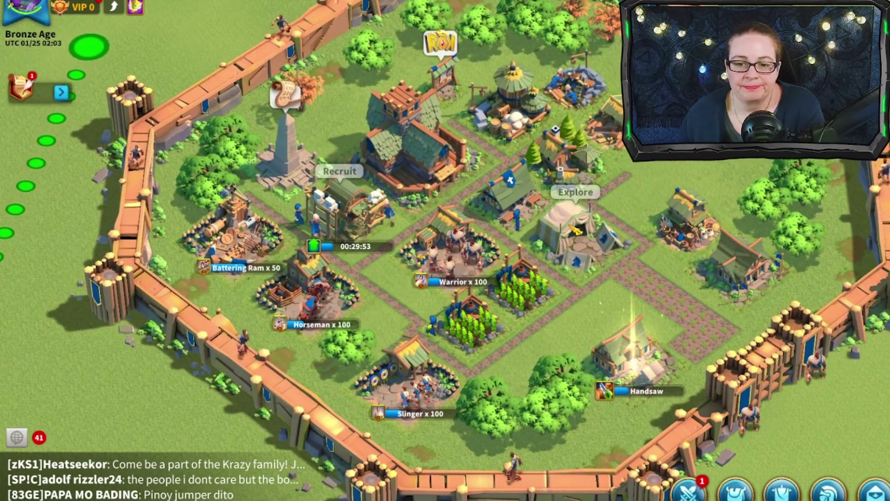
{"action": "left_click", "coordinate": [575, 228]}
{"action": "left_click", "coordinate": [649, 315]}
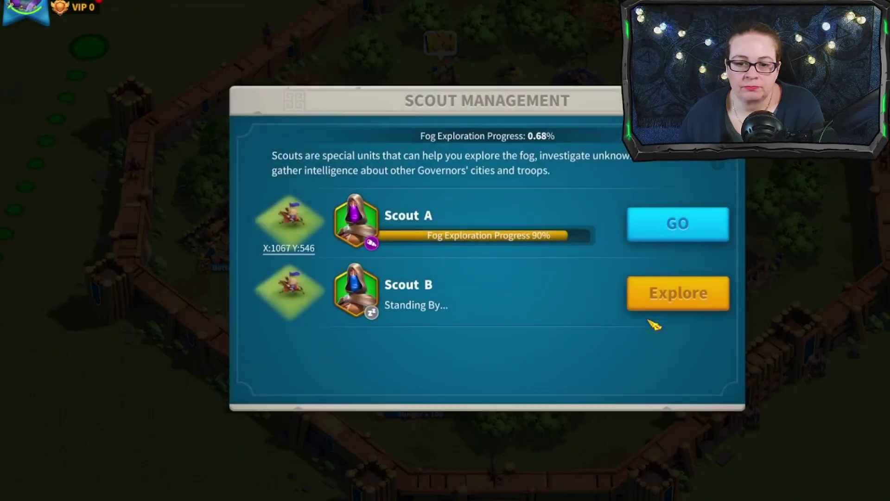
{"action": "left_click", "coordinate": [710, 231]}
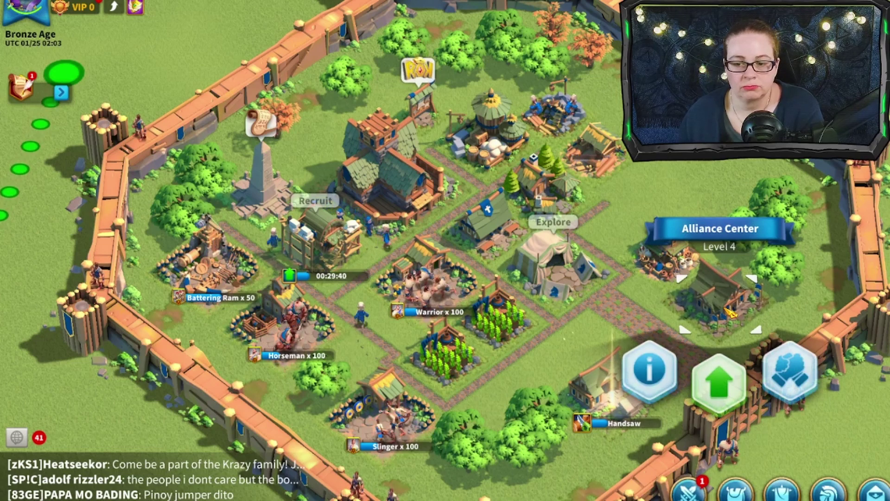
{"action": "left_click", "coordinate": [666, 266]}
{"action": "left_click", "coordinate": [666, 255]}
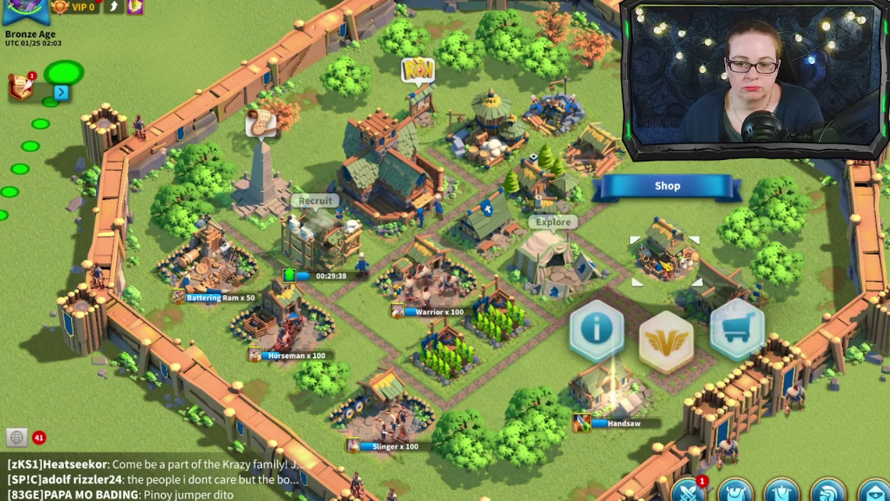
{"action": "left_click", "coordinate": [666, 255]}
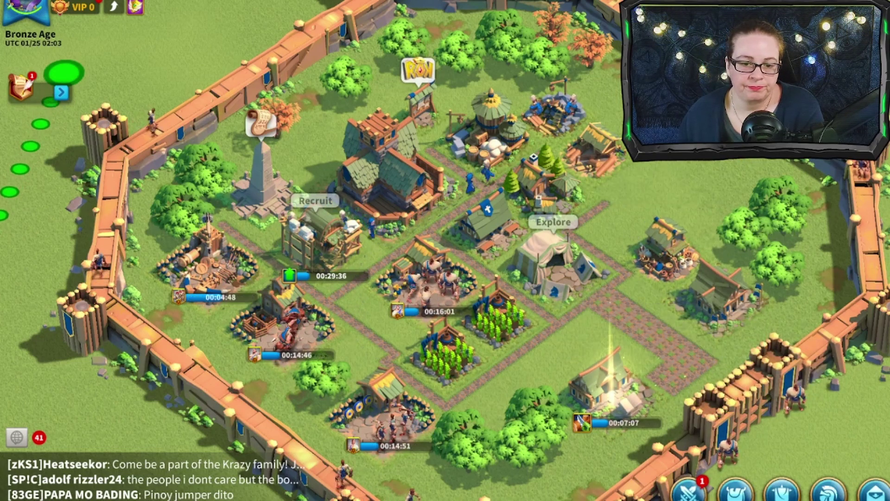
{"action": "left_click", "coordinate": [666, 255]}
{"action": "left_click", "coordinate": [737, 330]}
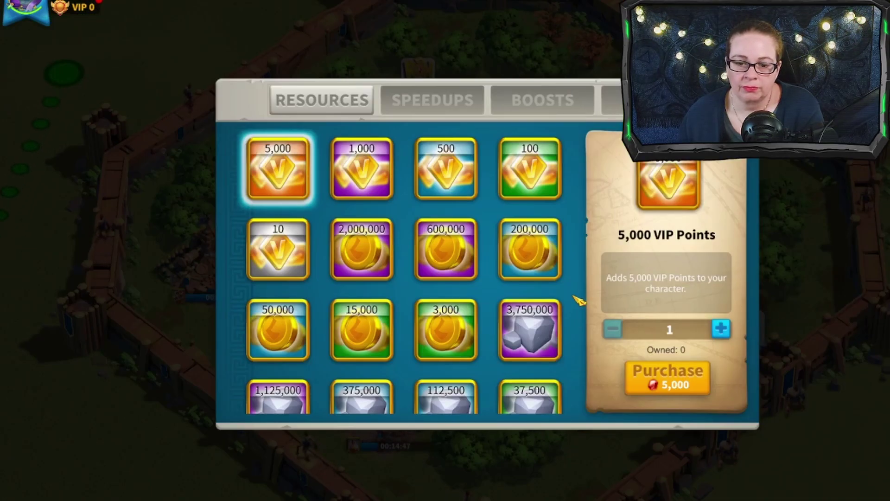
{"action": "key", "text": "Escape"}
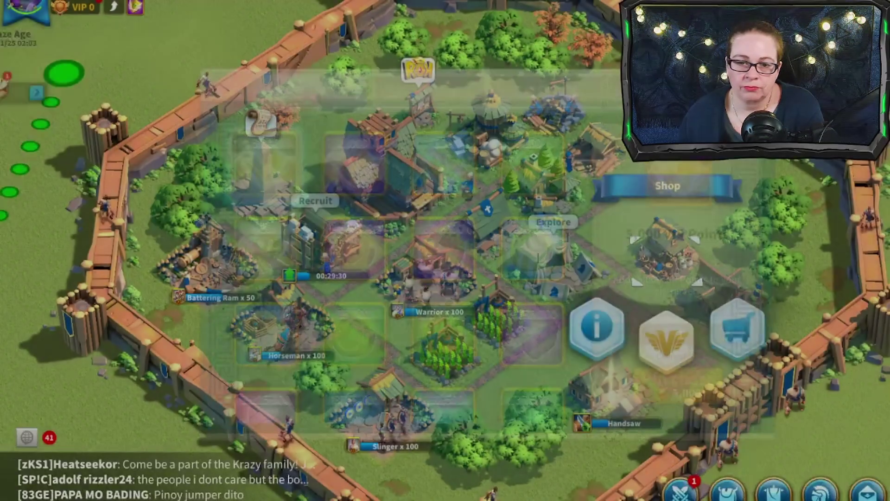
{"action": "key", "text": "Escape"}
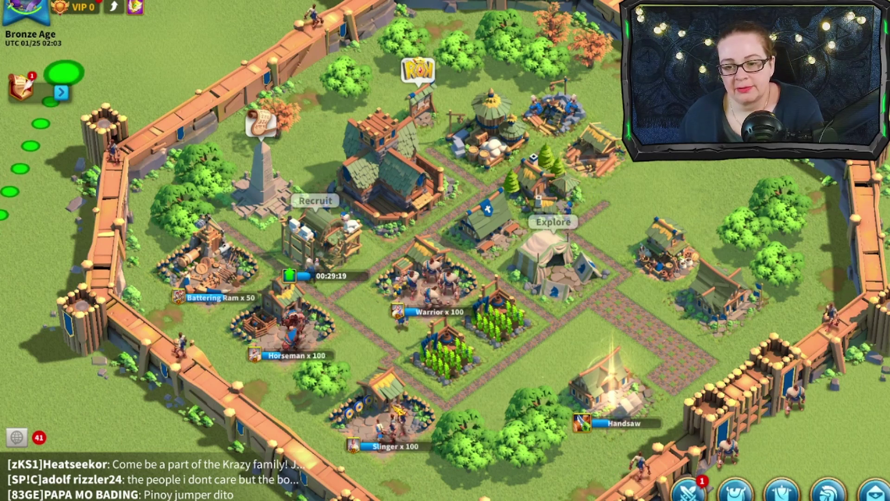
{"action": "left_click", "coordinate": [752, 407]}
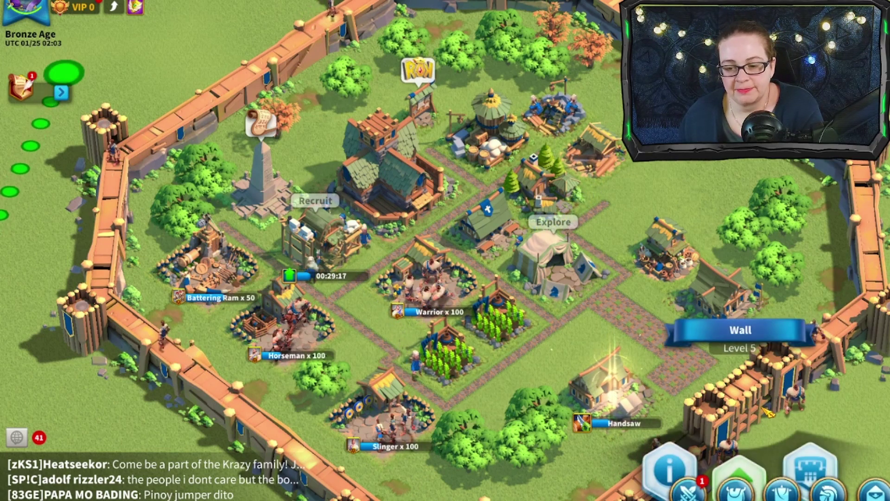
{"action": "scroll", "coordinate": [868, 408], "scroll_direction": "down", "scroll_amount": 5}
{"action": "scroll", "coordinate": [868, 301], "scroll_direction": "up", "scroll_amount": 5}
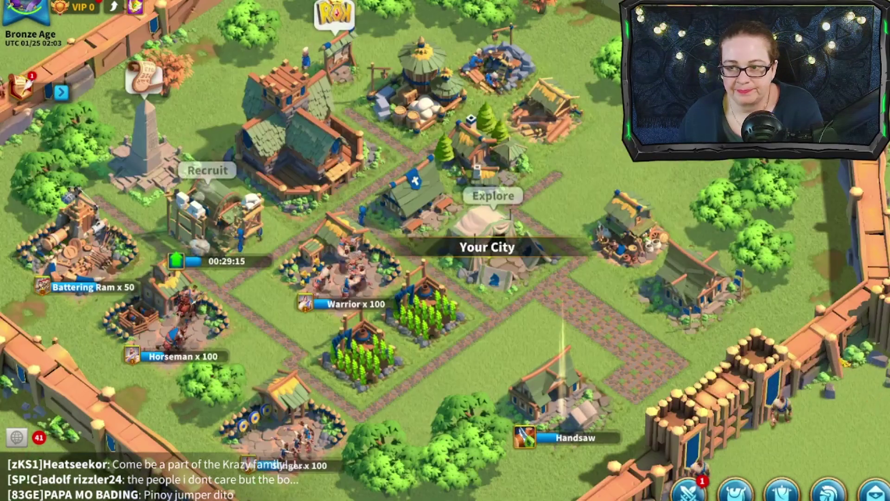
{"action": "scroll", "coordinate": [869, 196], "scroll_direction": "up", "scroll_amount": 3}
{"action": "scroll", "coordinate": [868, 196], "scroll_direction": "down", "scroll_amount": 2}
{"action": "scroll", "coordinate": [868, 196], "scroll_direction": "up", "scroll_amount": 5}
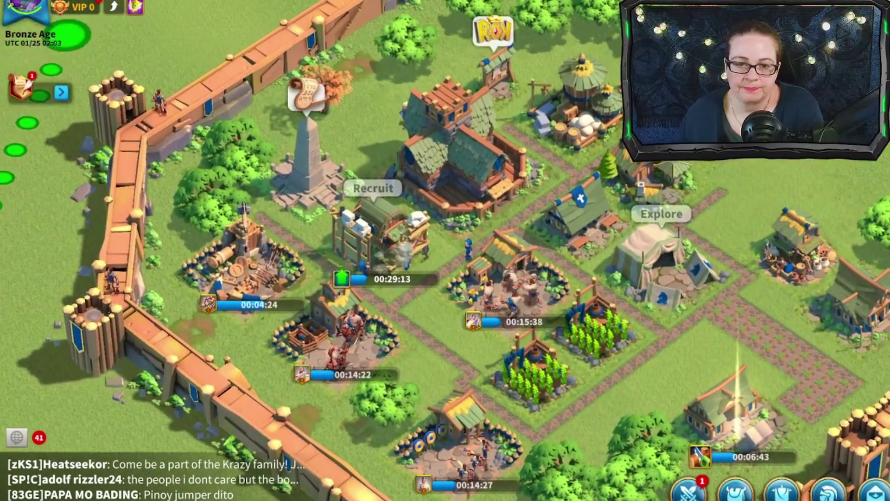
{"action": "scroll", "coordinate": [868, 196], "scroll_direction": "down", "scroll_amount": 2}
{"action": "scroll", "coordinate": [869, 195], "scroll_direction": "up", "scroll_amount": 3}
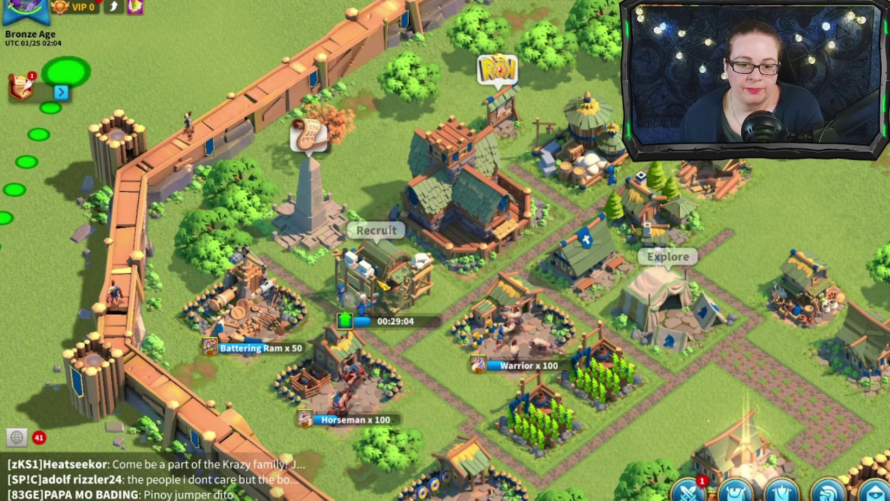
Use both 5-minute building speedups on the Tavern upgrade, leaving about 18 minutes.
{"action": "left_click", "coordinate": [394, 290]}
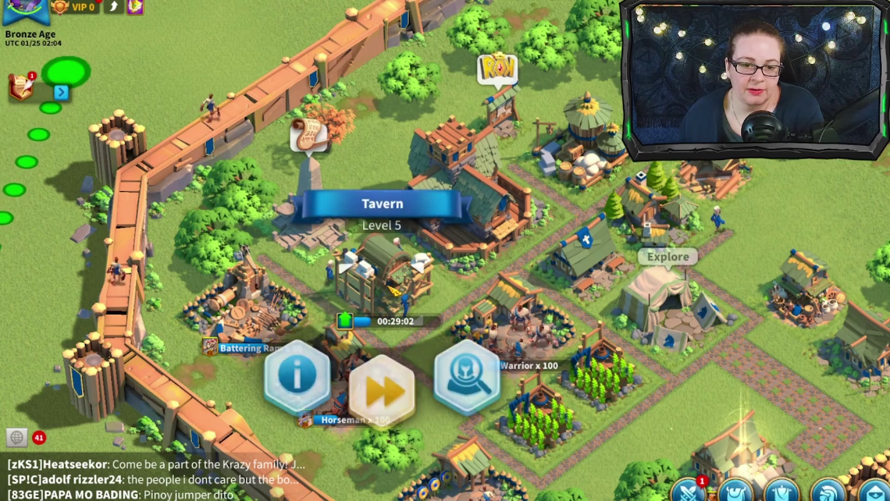
{"action": "left_click", "coordinate": [410, 391]}
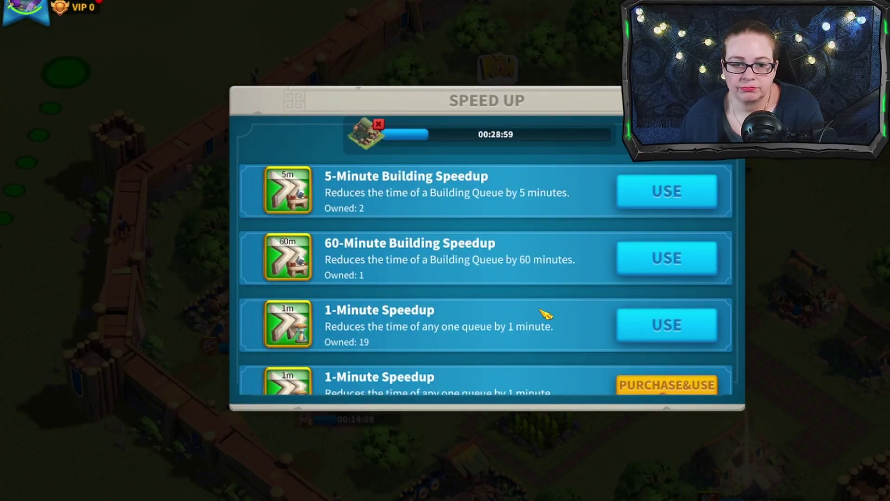
{"action": "left_click", "coordinate": [671, 192]}
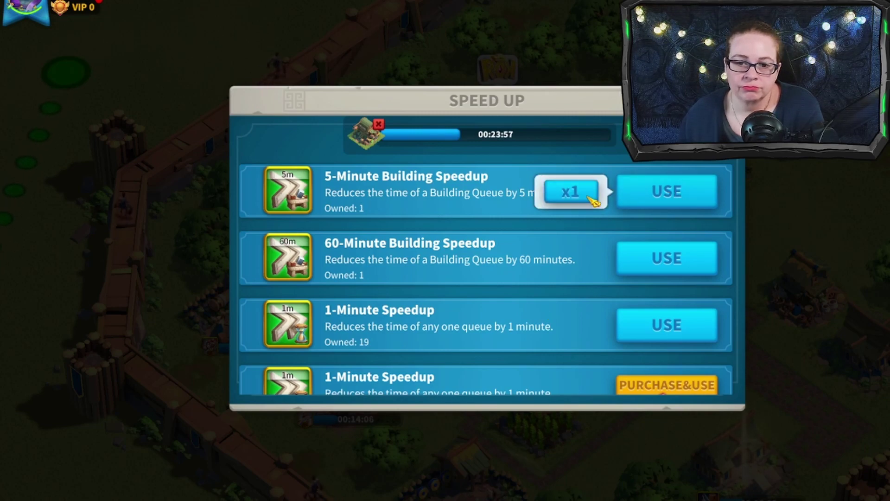
{"action": "left_click", "coordinate": [593, 201]}
{"action": "key", "text": "Escape"}
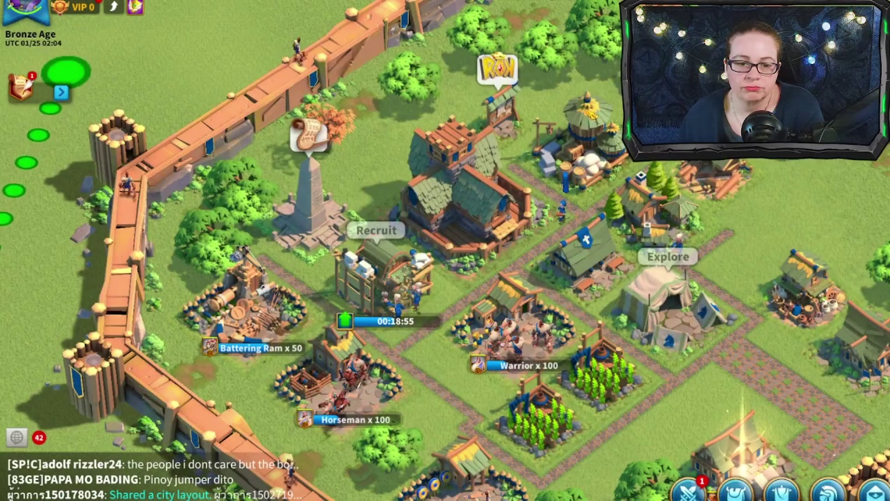
{"action": "left_click_drag", "start_coordinate": [738, 247], "coordinate": [623, 153]}
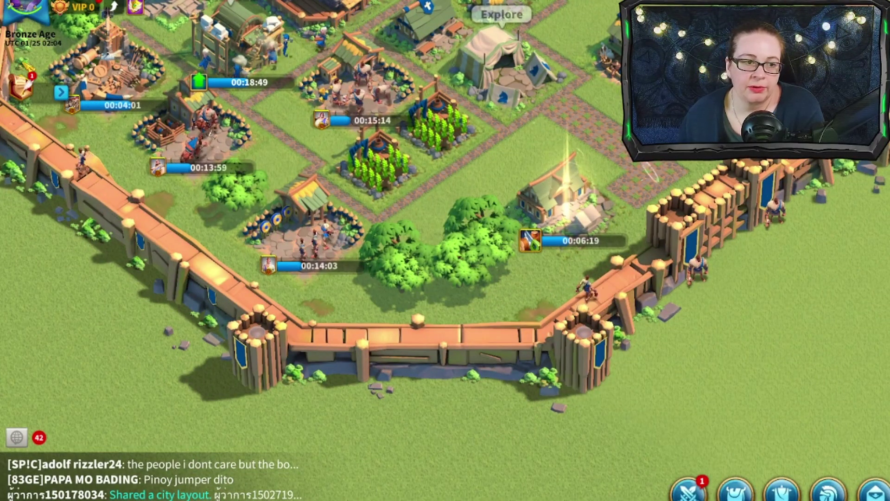
Claim Mountain Crusher for 2,750 Food and Wood, then review Mighty General, Food Gathering and other side quests.
{"action": "key", "text": "q"}
{"action": "left_click", "coordinate": [681, 267]}
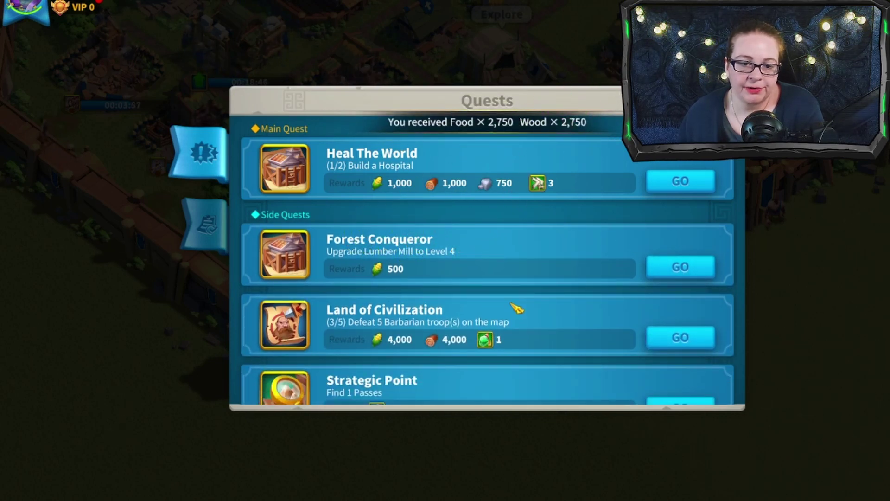
{"action": "scroll", "coordinate": [521, 306], "scroll_direction": "down", "scroll_amount": 1}
{"action": "scroll", "coordinate": [526, 305], "scroll_direction": "down", "scroll_amount": 3}
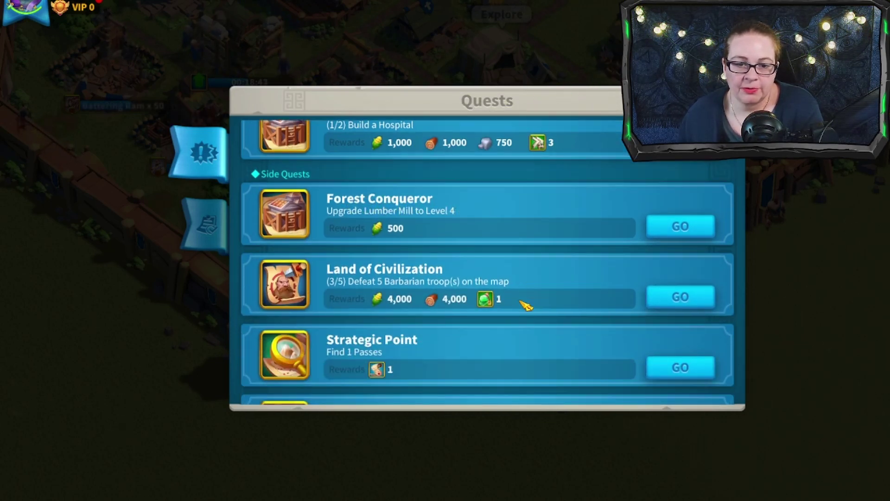
{"action": "scroll", "coordinate": [526, 305], "scroll_direction": "down", "scroll_amount": 1}
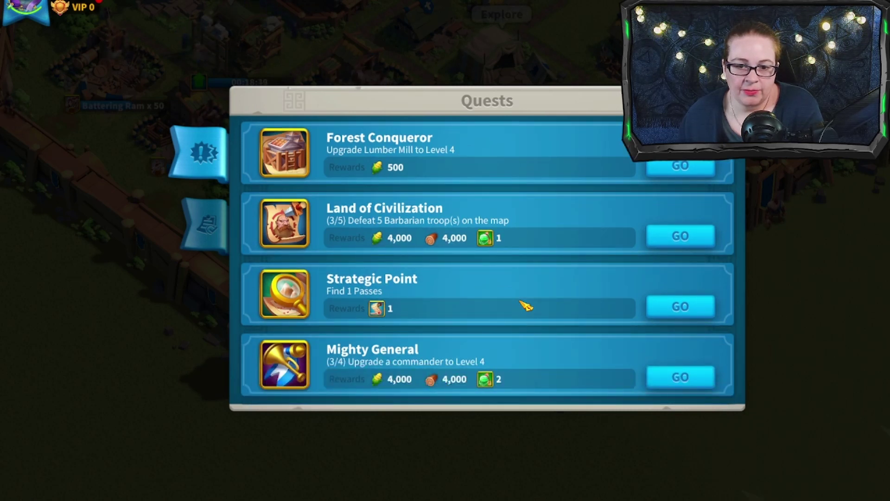
{"action": "scroll", "coordinate": [526, 306], "scroll_direction": "down", "scroll_amount": 2}
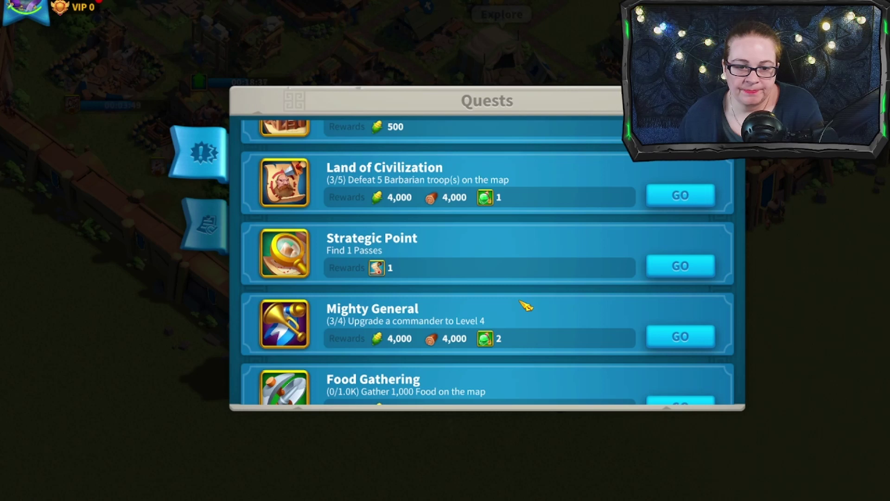
{"action": "scroll", "coordinate": [526, 306], "scroll_direction": "down", "scroll_amount": 1}
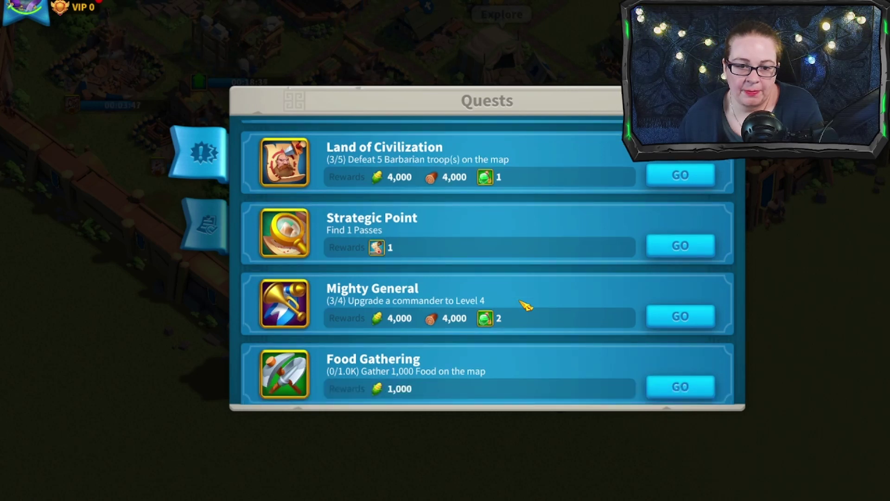
{"action": "scroll", "coordinate": [527, 305], "scroll_direction": "down", "scroll_amount": 1}
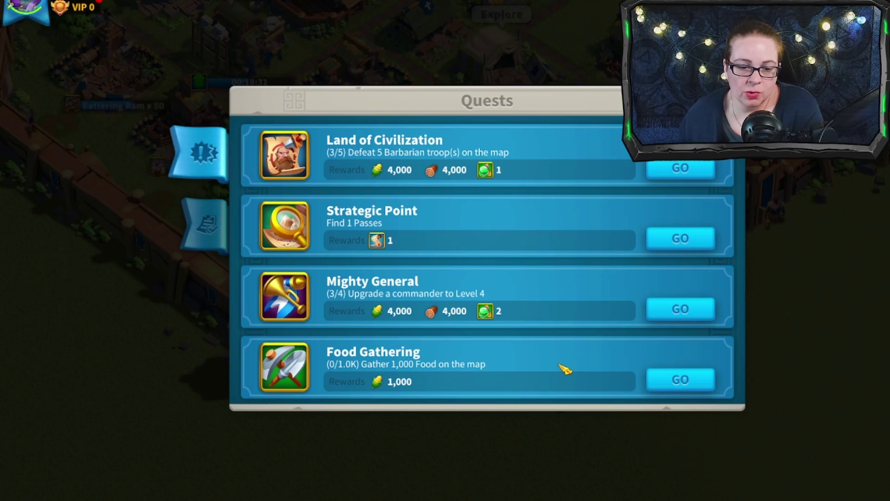
Close the quest list and zoom out to the world map near the city.
{"action": "left_click", "coordinate": [767, 392]}
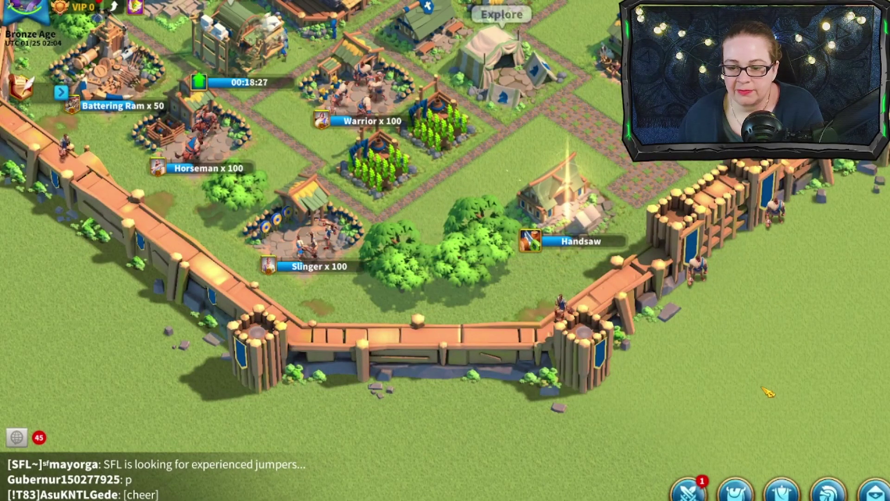
{"action": "scroll", "coordinate": [630, 365], "scroll_direction": "down", "scroll_amount": 3}
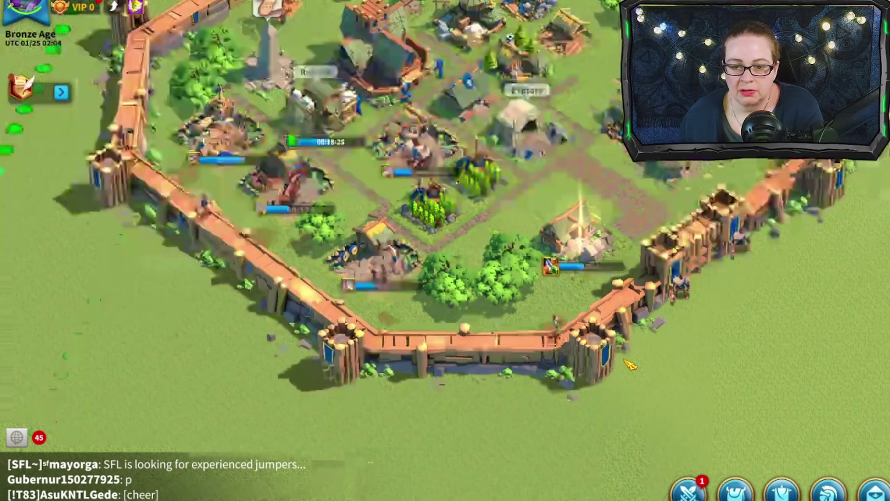
{"action": "scroll", "coordinate": [630, 365], "scroll_direction": "down", "scroll_amount": 3}
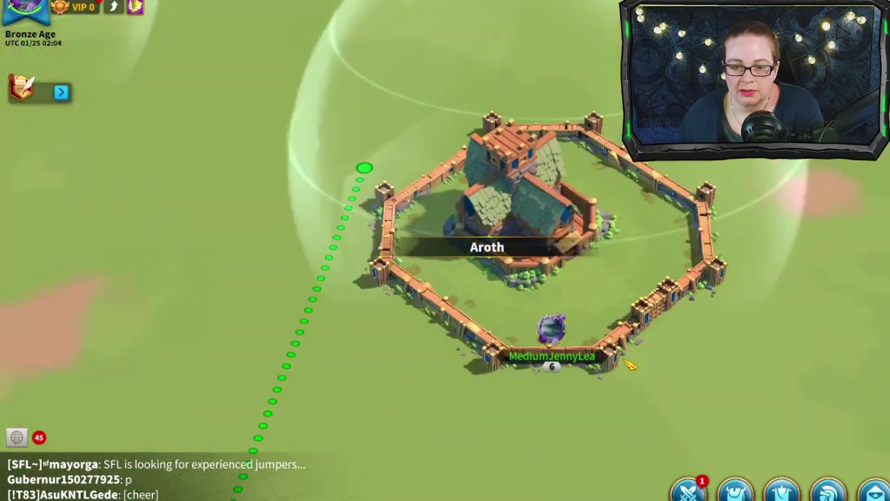
{"action": "left_click_drag", "start_coordinate": [675, 361], "coordinate": [496, 119]}
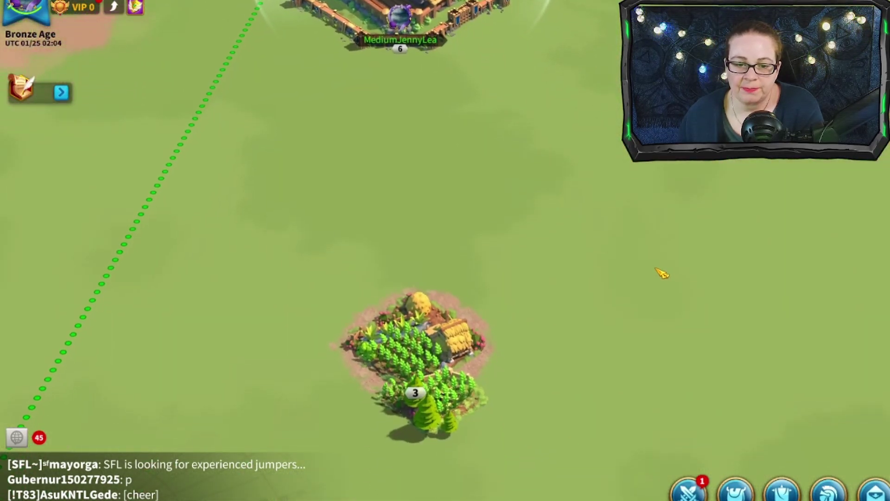
{"action": "scroll", "coordinate": [657, 262], "scroll_direction": "down", "scroll_amount": 2}
{"action": "scroll", "coordinate": [657, 259], "scroll_direction": "down", "scroll_amount": 2}
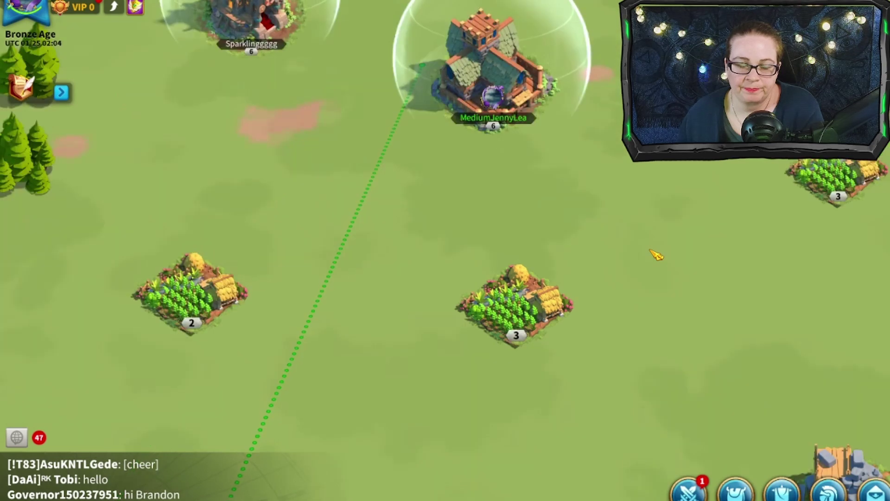
{"action": "scroll", "coordinate": [657, 255], "scroll_direction": "down", "scroll_amount": 2}
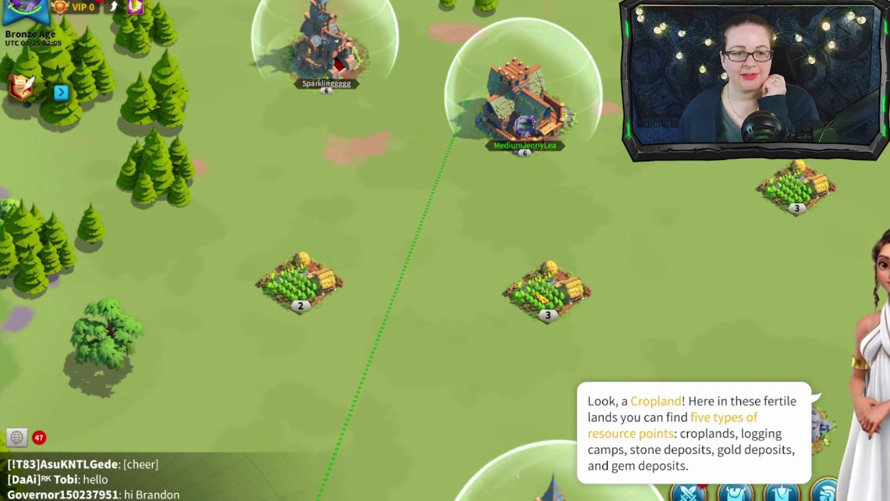
Inspect a Level 3 Cropland, then pan toward the forest to find Level 2 barbarians.
{"action": "left_click", "coordinate": [646, 235]}
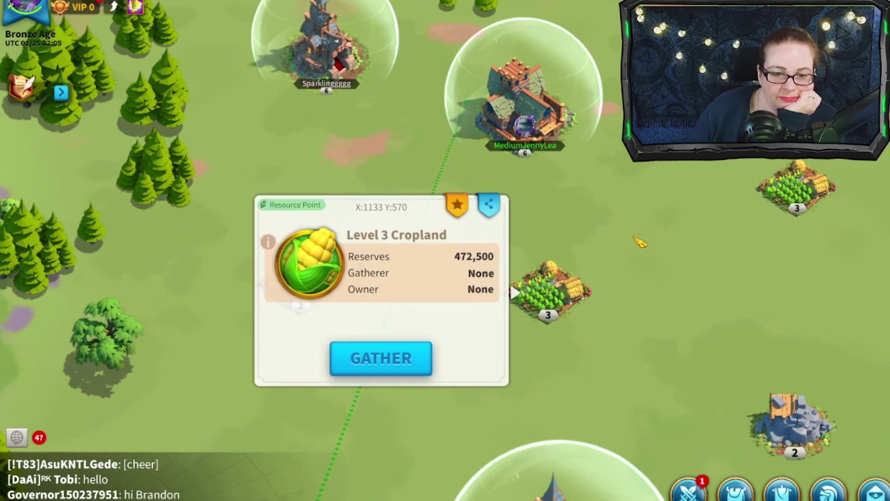
{"action": "left_click", "coordinate": [645, 271]}
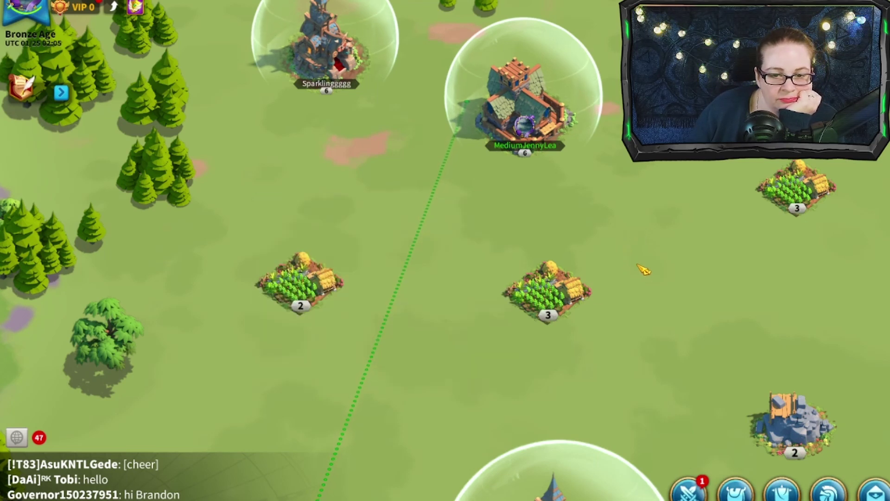
{"action": "left_click_drag", "start_coordinate": [646, 339], "coordinate": [318, 95]}
{"action": "left_click_drag", "start_coordinate": [519, 155], "coordinate": [203, 294]}
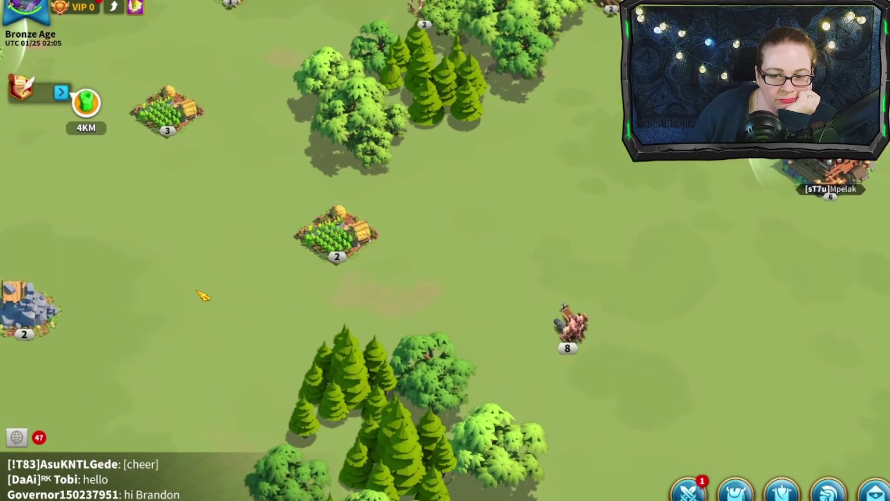
{"action": "left_click_drag", "start_coordinate": [358, 16], "coordinate": [491, 417]}
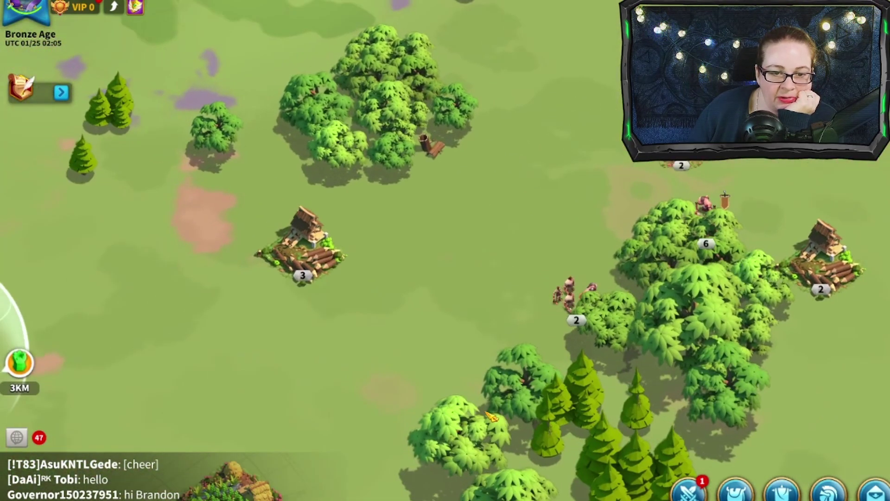
Attack the Level 2 Barbarians with City Keeper leading the 3,365-unit army instead of Boudica.
{"action": "left_click", "coordinate": [576, 303]}
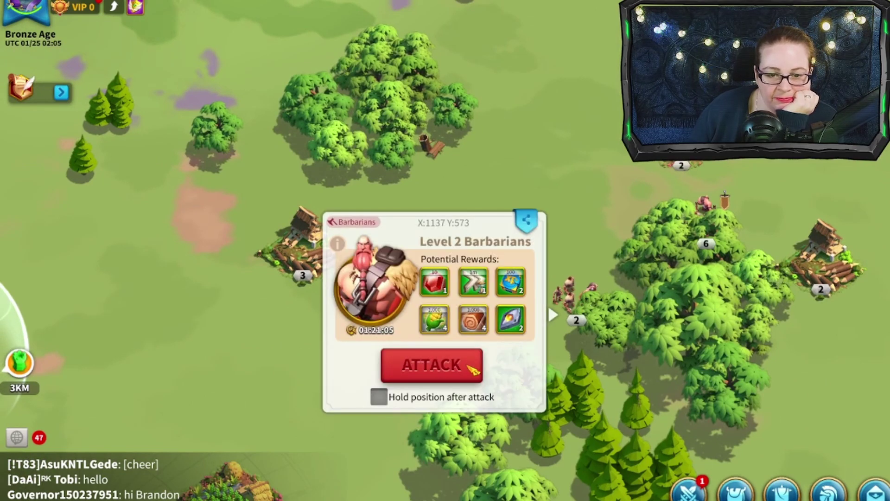
{"action": "left_click", "coordinate": [446, 366]}
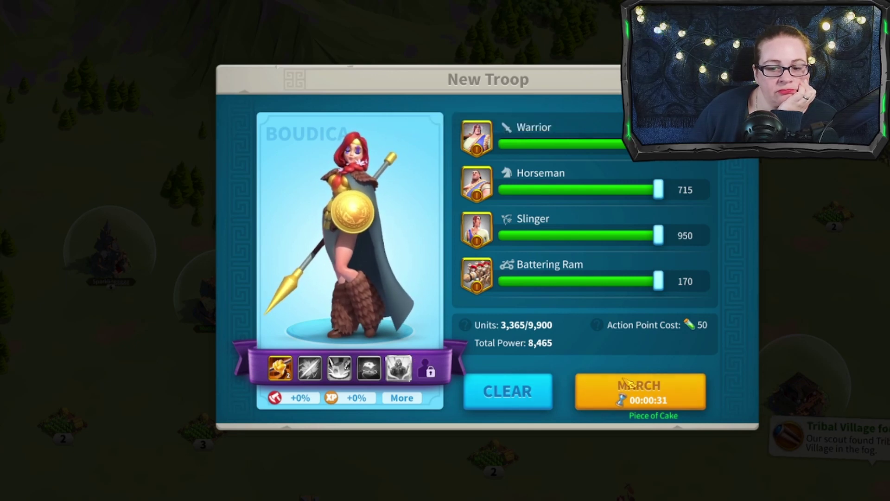
{"action": "left_click", "coordinate": [259, 148]}
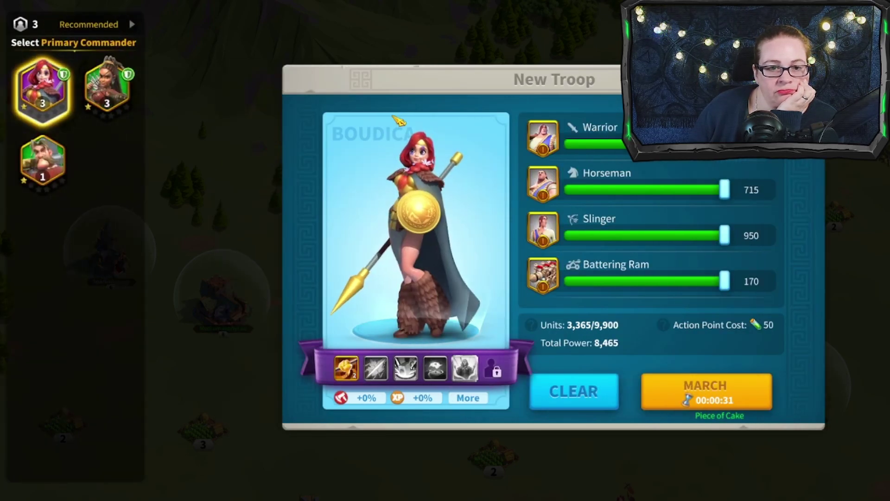
{"action": "left_click", "coordinate": [45, 170]}
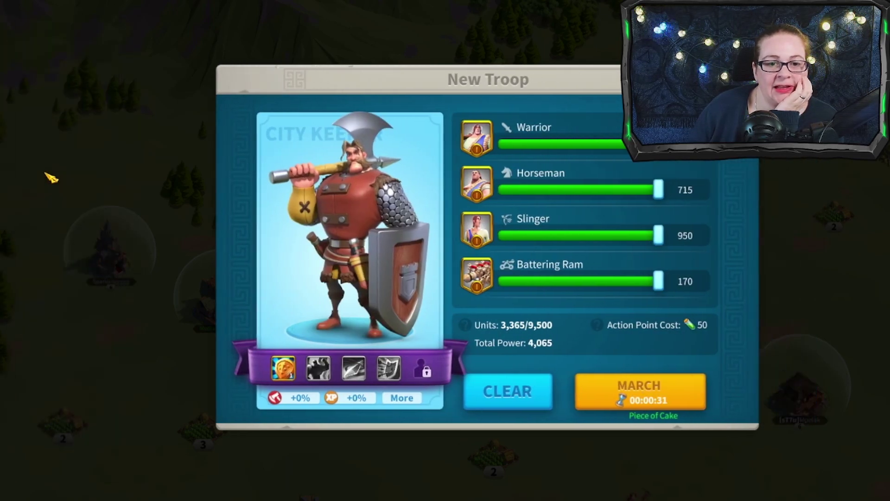
{"action": "left_click", "coordinate": [672, 400]}
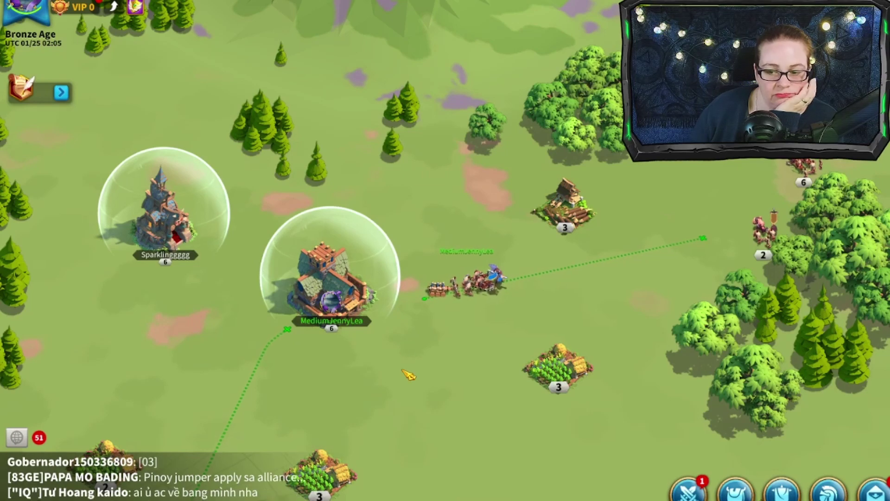
Go back into the home city view.
{"action": "scroll", "coordinate": [352, 351], "scroll_direction": "up", "scroll_amount": 3}
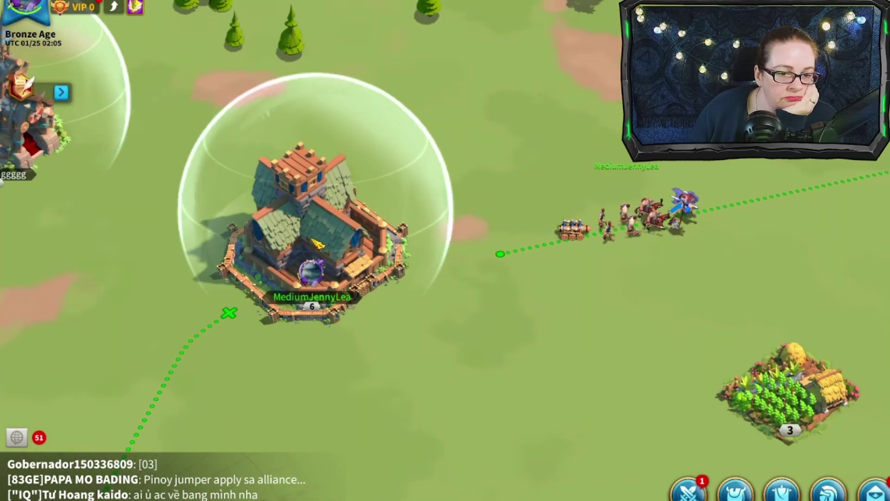
{"action": "left_click", "coordinate": [325, 246]}
{"action": "left_click", "coordinate": [482, 315]}
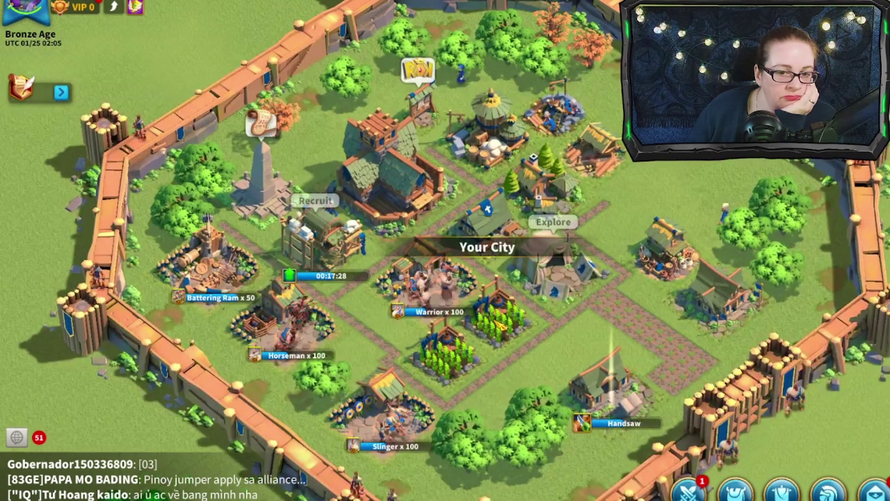
Return to the world map and redirect the marching army to open ground.
{"action": "key", "text": "space"}
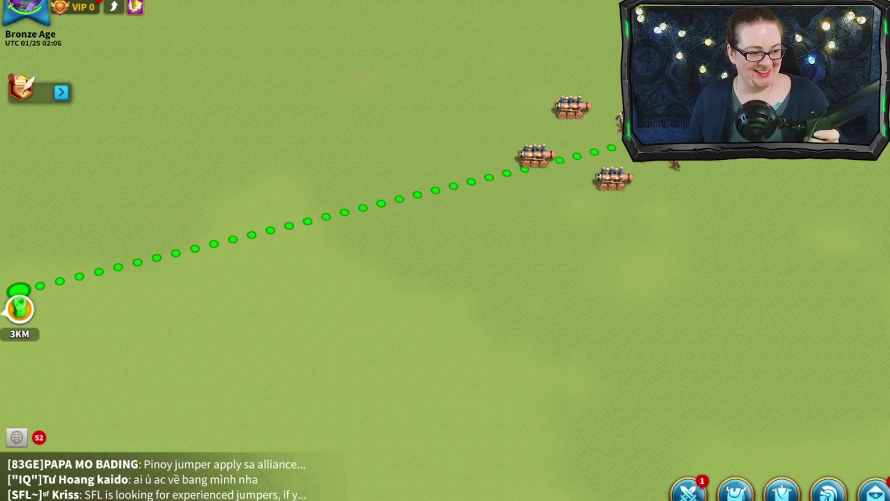
{"action": "left_click", "coordinate": [227, 324]}
{"action": "left_click", "coordinate": [499, 125]}
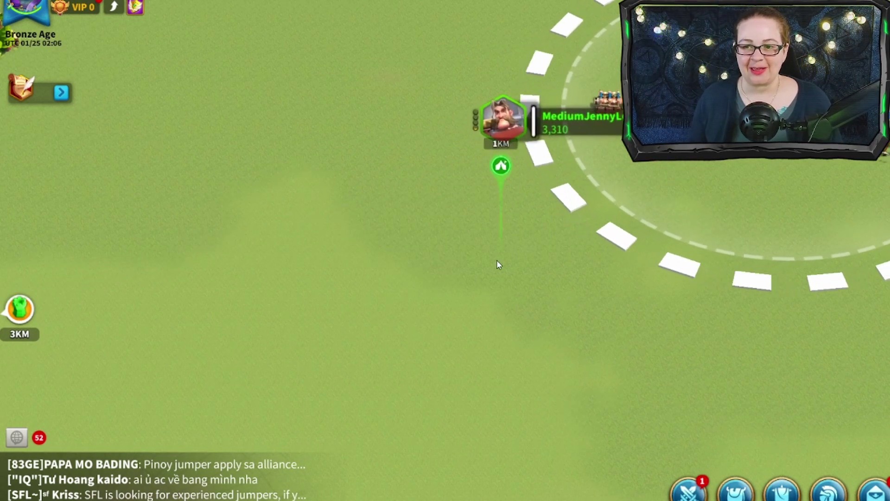
{"action": "left_click", "coordinate": [496, 259]}
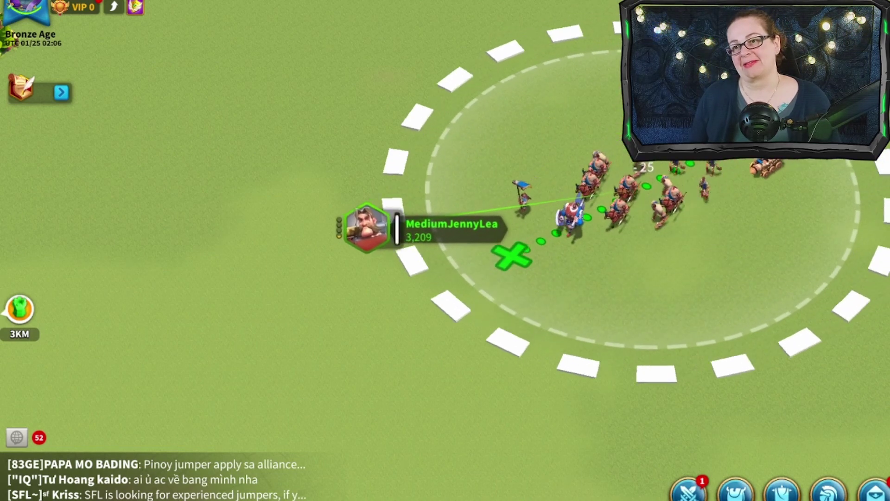
Order the army to attack the Level 2 Barbarians and win the battle.
{"action": "left_click", "coordinate": [696, 200]}
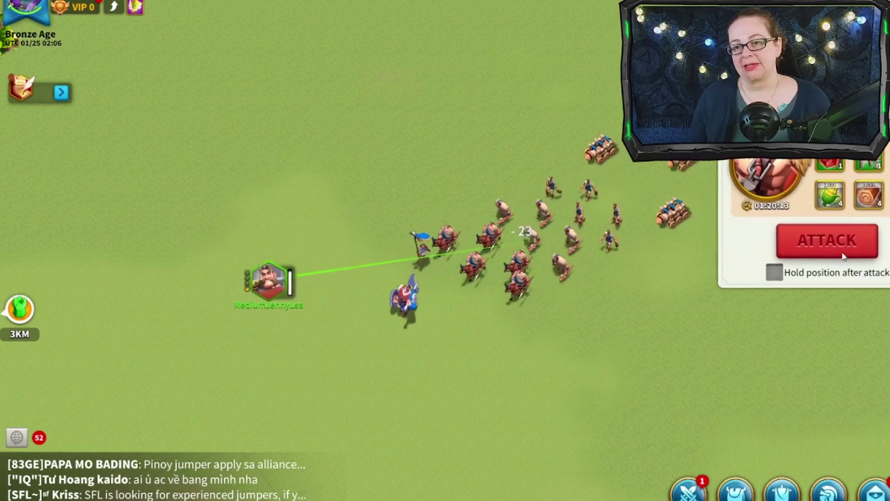
{"action": "left_click", "coordinate": [827, 239]}
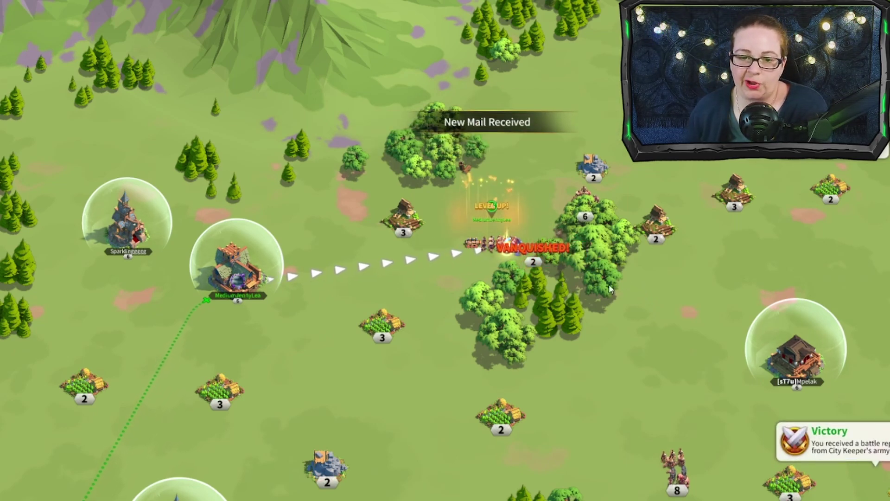
{"action": "scroll", "coordinate": [608, 352], "scroll_direction": "up", "scroll_amount": 6}
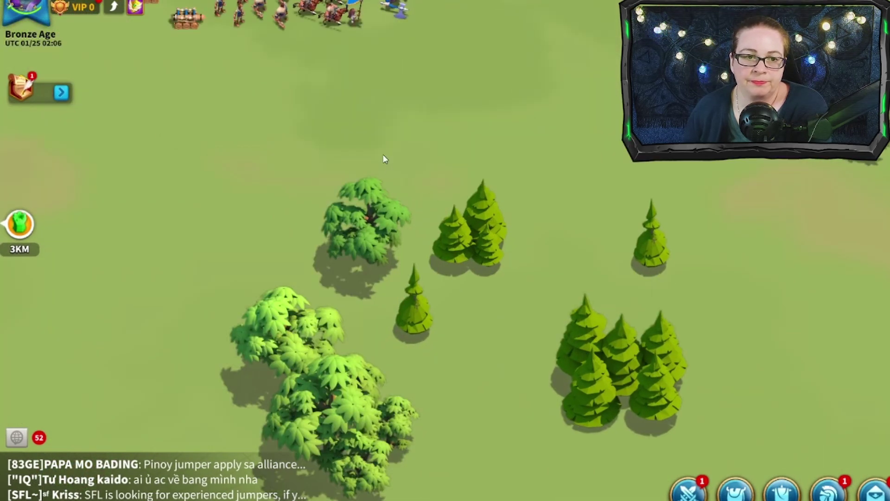
{"action": "scroll", "coordinate": [586, 391], "scroll_direction": "down", "scroll_amount": 5}
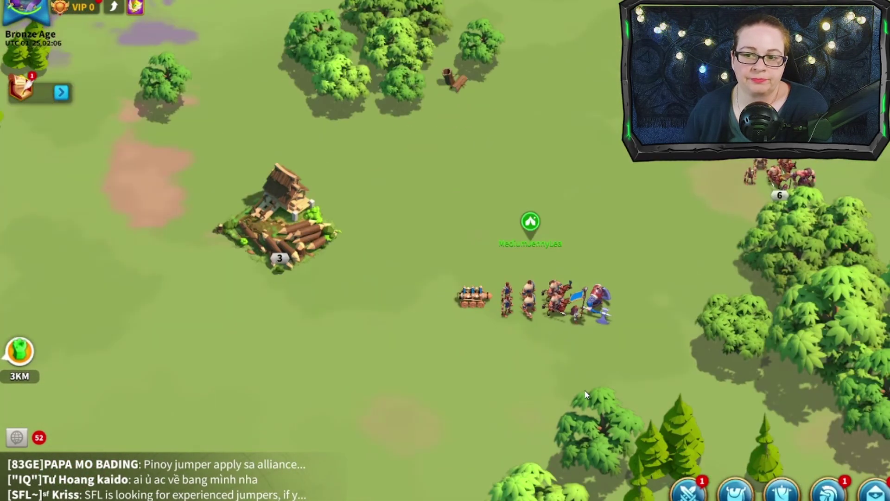
Dismiss the logging camp tip and check the Level 3 Logging Camp and home city details.
{"action": "left_click_drag", "start_coordinate": [383, 369], "coordinate": [763, 257]}
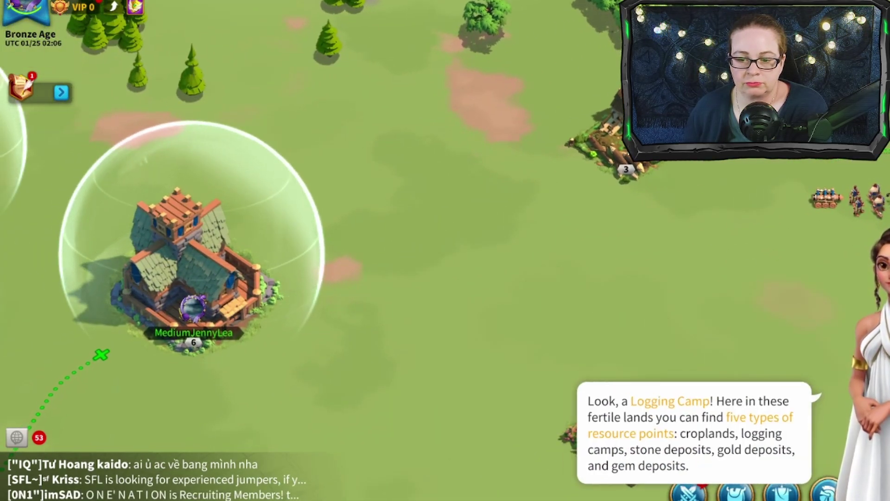
{"action": "left_click", "coordinate": [760, 353]}
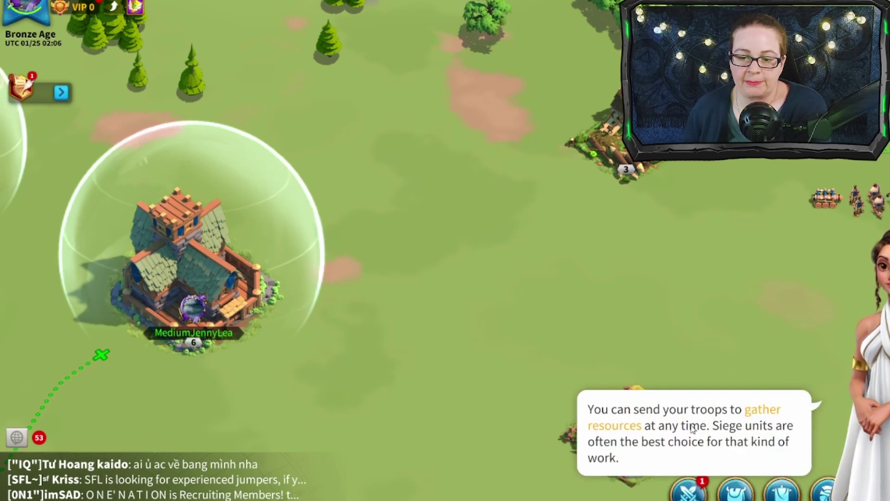
{"action": "left_click", "coordinate": [636, 367]}
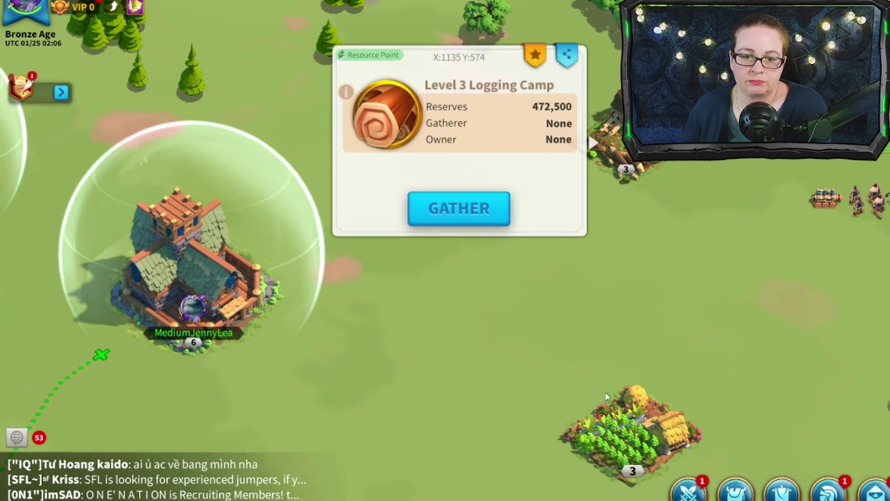
{"action": "left_click", "coordinate": [187, 284]}
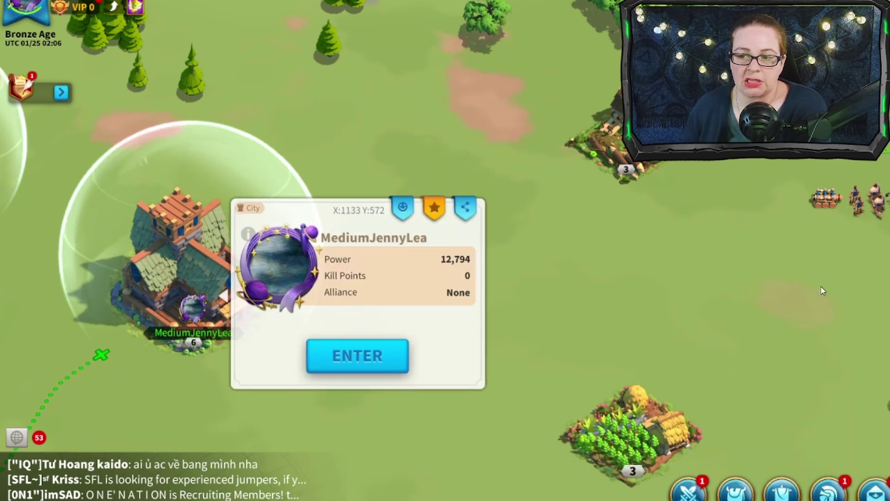
Select and then deselect the troops, and pan the world map.
{"action": "left_click", "coordinate": [827, 199]}
{"action": "key", "text": "Escape"}
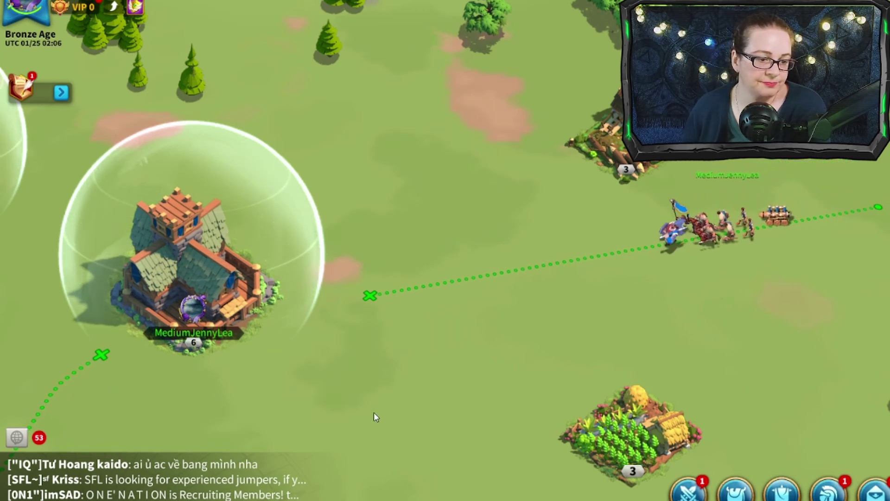
{"action": "scroll", "coordinate": [174, 275], "scroll_direction": "down", "scroll_amount": 2}
{"action": "left_click_drag", "start_coordinate": [174, 275], "coordinate": [63, 215]}
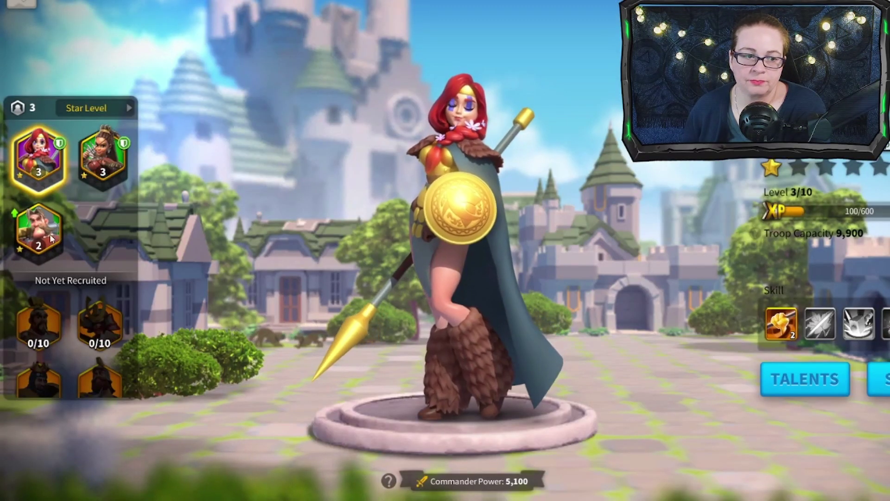
Spend a talent point on the axe warrior commander's Attack (All Troops) talent.
{"action": "left_click", "coordinate": [46, 218]}
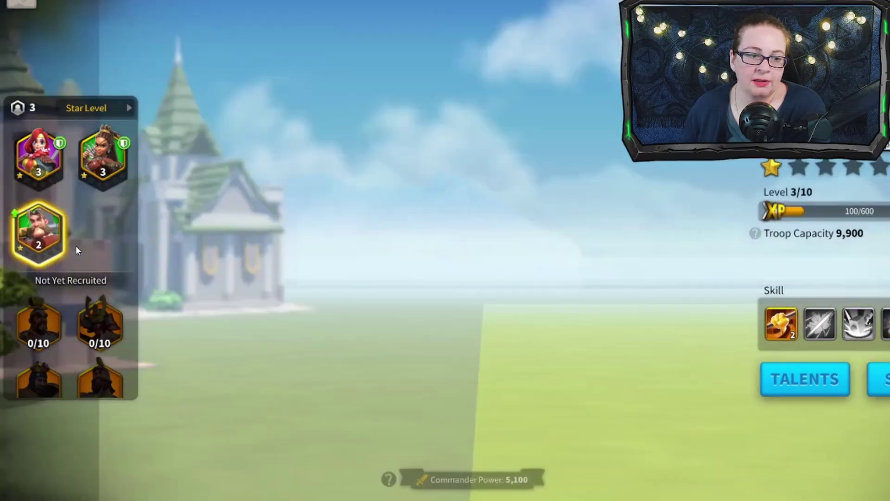
{"action": "left_click", "coordinate": [798, 377]}
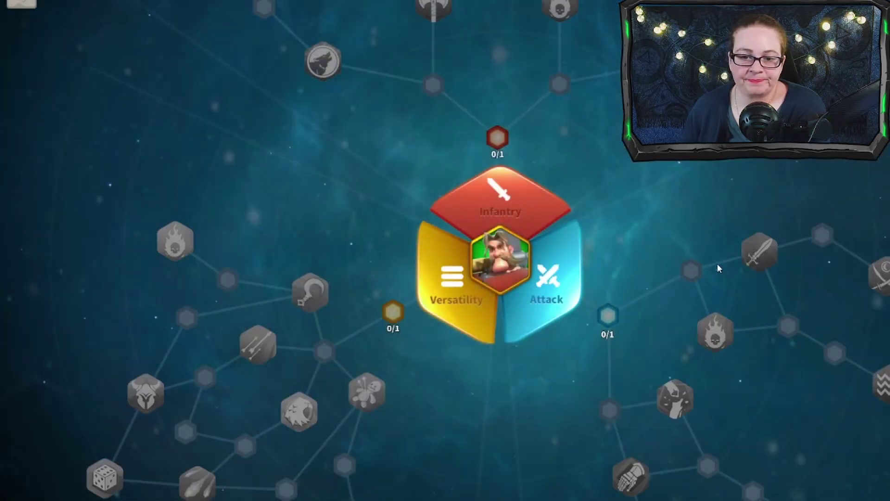
{"action": "left_click", "coordinate": [451, 291]}
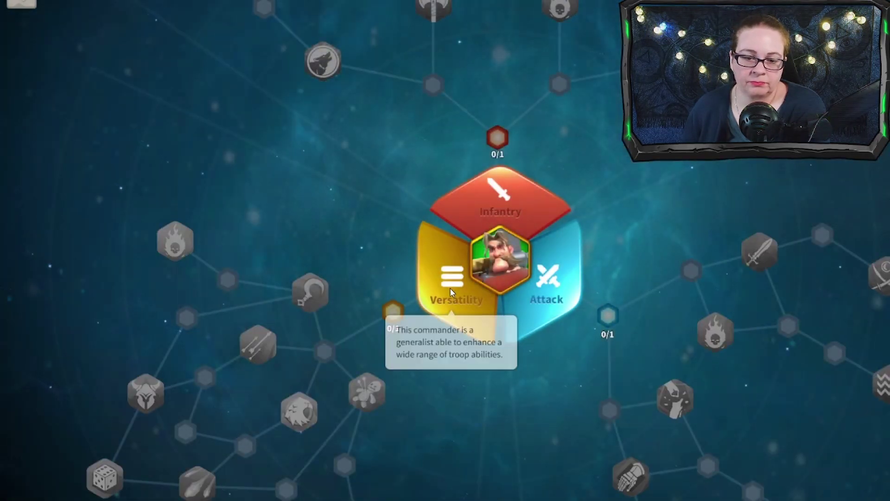
{"action": "left_click", "coordinate": [550, 291]}
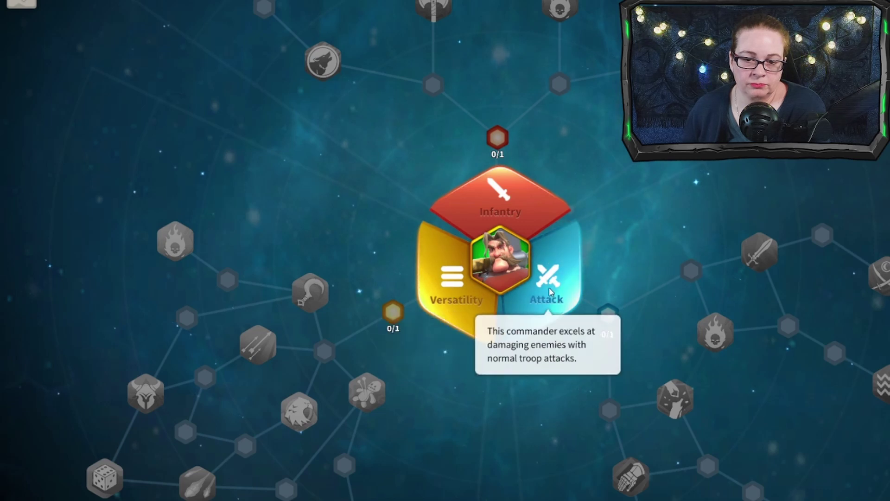
{"action": "left_click", "coordinate": [511, 203]}
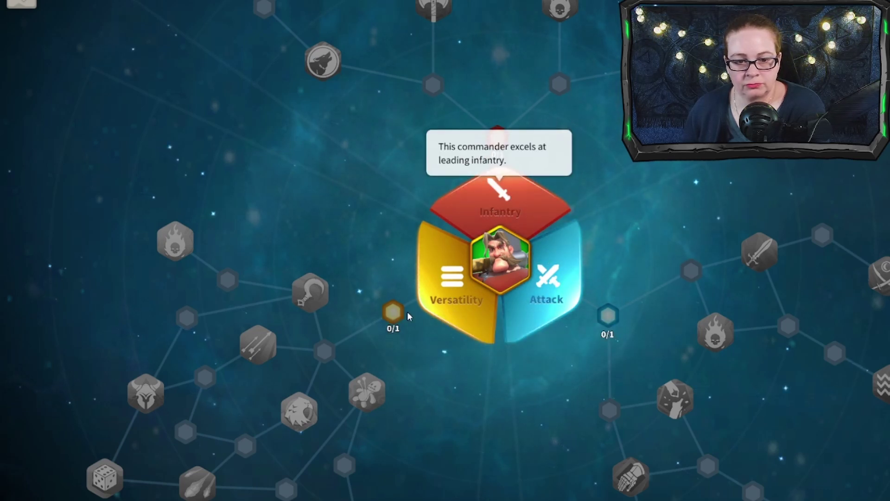
{"action": "left_click", "coordinate": [456, 301]}
{"action": "left_click", "coordinate": [393, 313]}
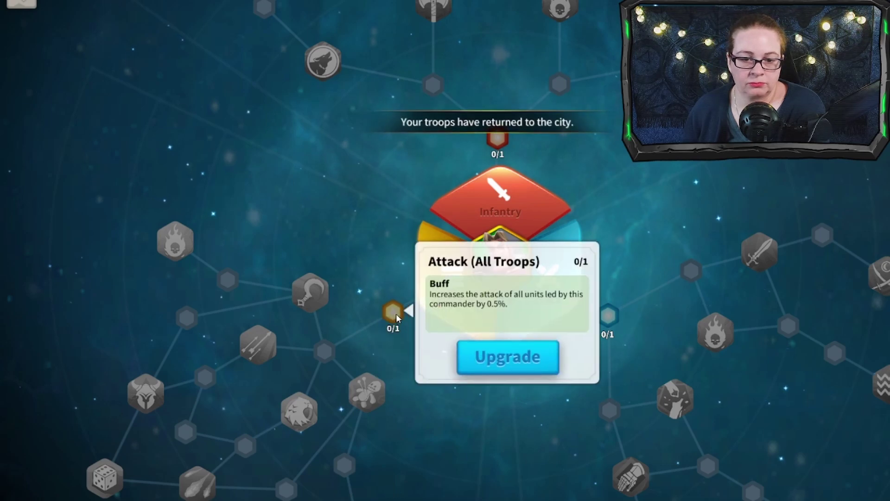
{"action": "left_click", "coordinate": [502, 355]}
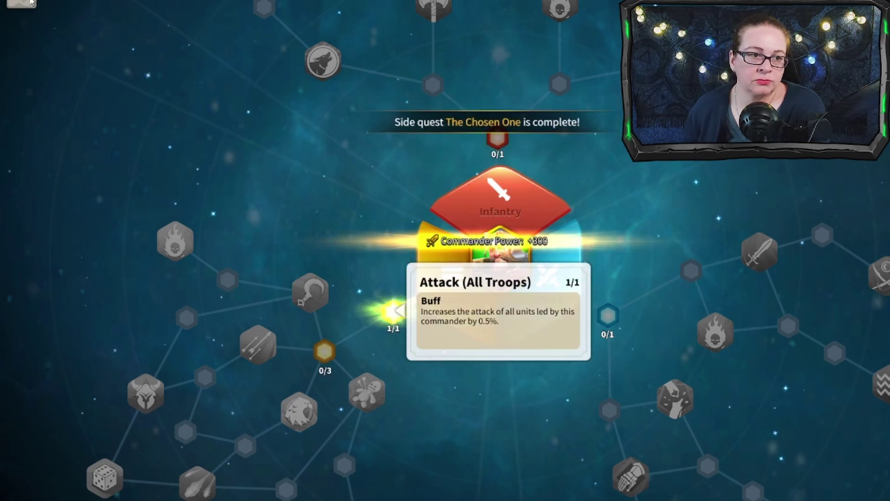
Go back into the home city and bring up the Hospital's treatment of the wounded.
{"action": "left_click", "coordinate": [29, 2]}
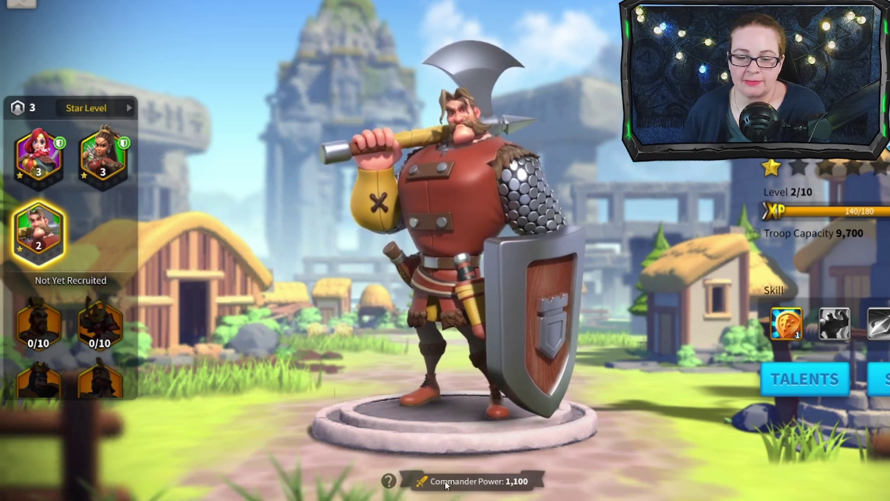
{"action": "left_click", "coordinate": [24, 5]}
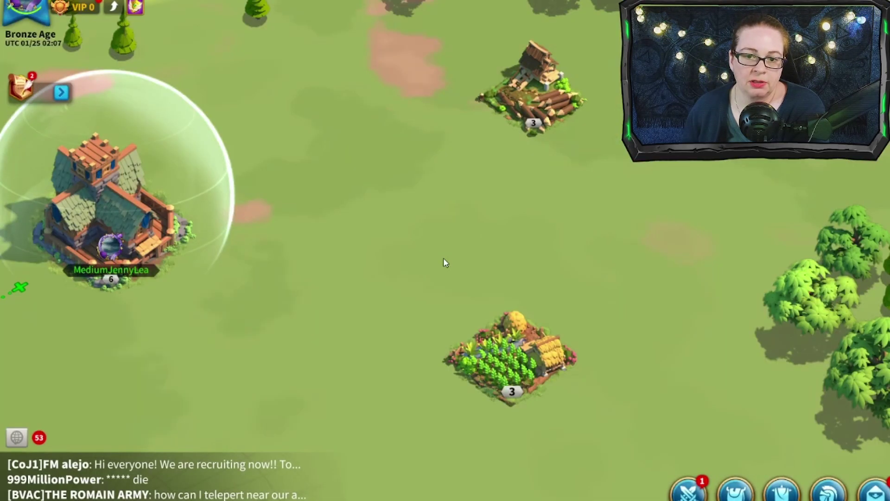
{"action": "left_click_drag", "start_coordinate": [395, 282], "coordinate": [787, 320]}
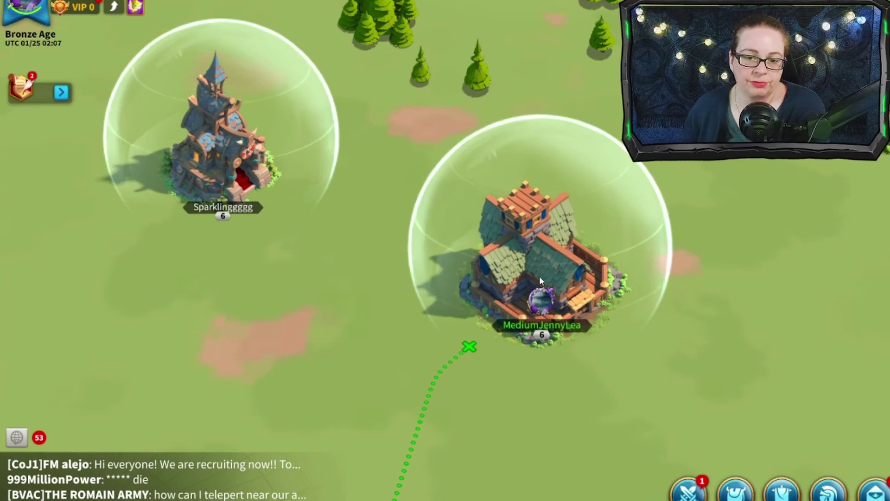
{"action": "left_click", "coordinate": [538, 276]}
{"action": "left_click", "coordinate": [383, 352]}
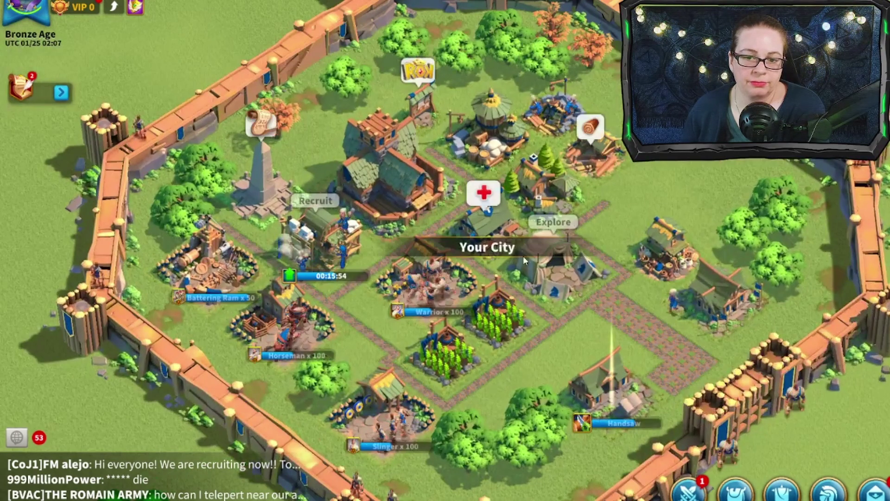
{"action": "left_click", "coordinate": [499, 222]}
{"action": "left_click", "coordinate": [570, 305]}
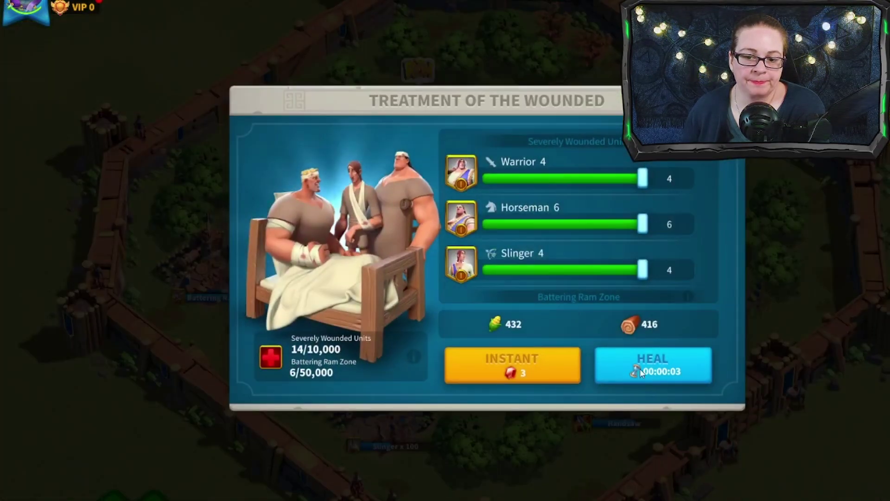
Heal the wounded Warriors, Horsemen and Slingers, then pan the city view down.
{"action": "left_click", "coordinate": [645, 366]}
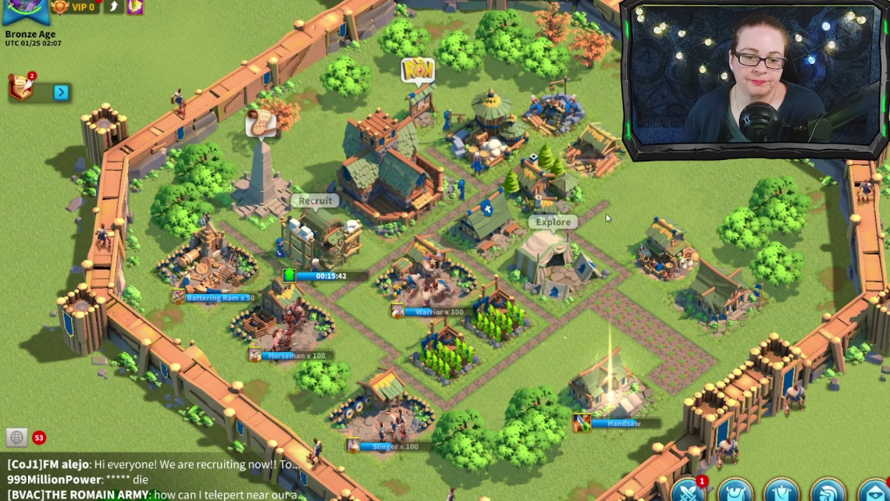
{"action": "left_click_drag", "start_coordinate": [537, 357], "coordinate": [561, 271]}
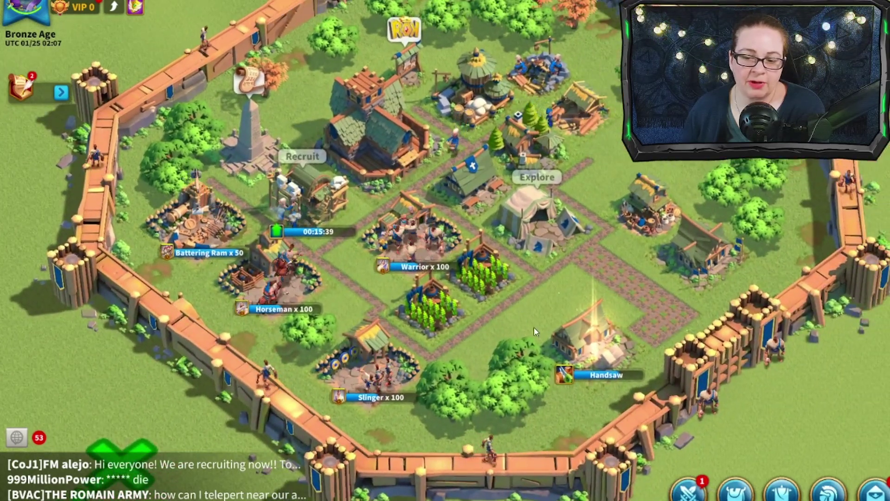
Claim The Chosen One quest and Hazard Cleanup daily objective rewards.
{"action": "left_click", "coordinate": [21, 86]}
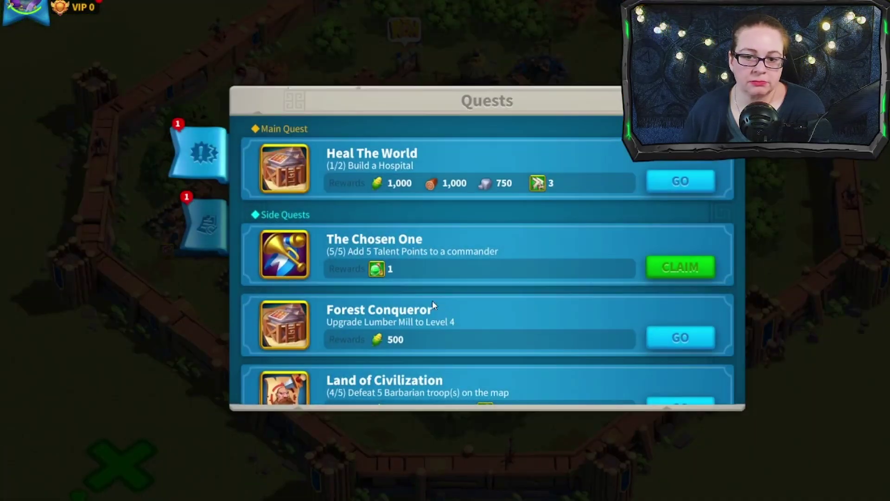
{"action": "left_click", "coordinate": [678, 269]}
{"action": "left_click", "coordinate": [209, 227]}
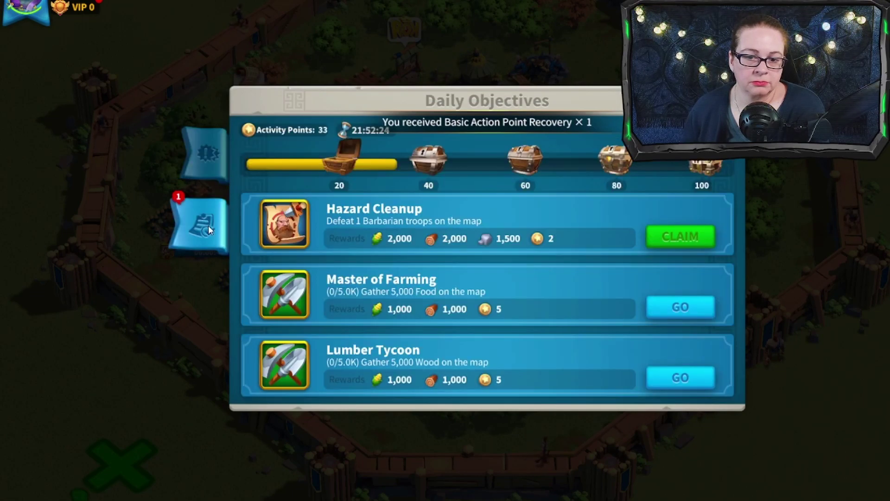
{"action": "left_click", "coordinate": [700, 241]}
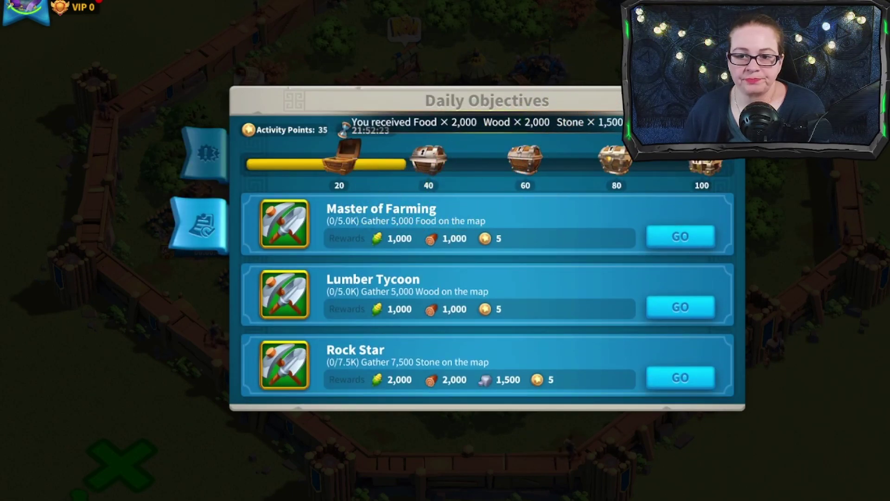
Harvest the food ready at the city farm.
{"action": "key", "text": "Escape"}
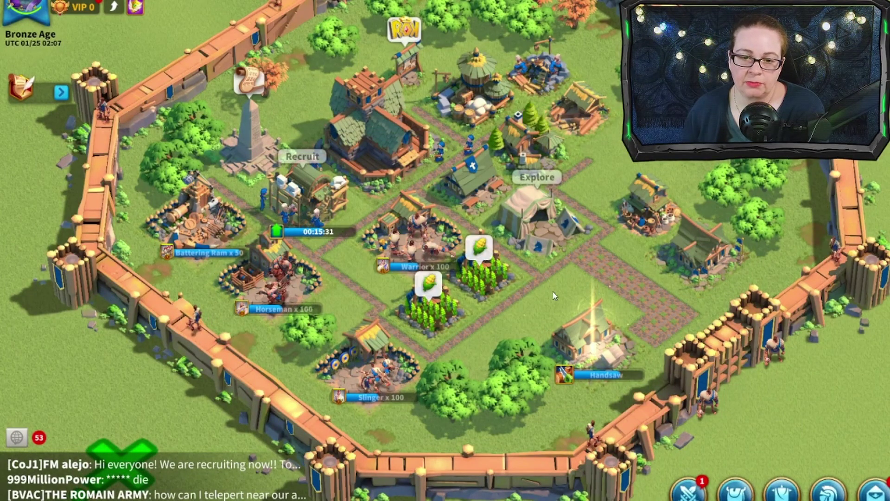
{"action": "left_click", "coordinate": [442, 307]}
{"action": "left_click", "coordinate": [526, 302]}
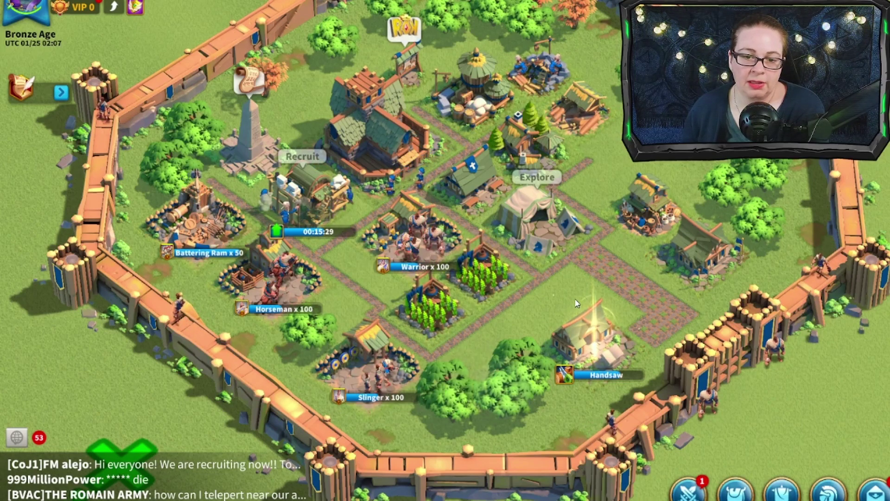
Switch to the world map and pan around the nearby farms, troops, forests and cities.
{"action": "key", "text": "space"}
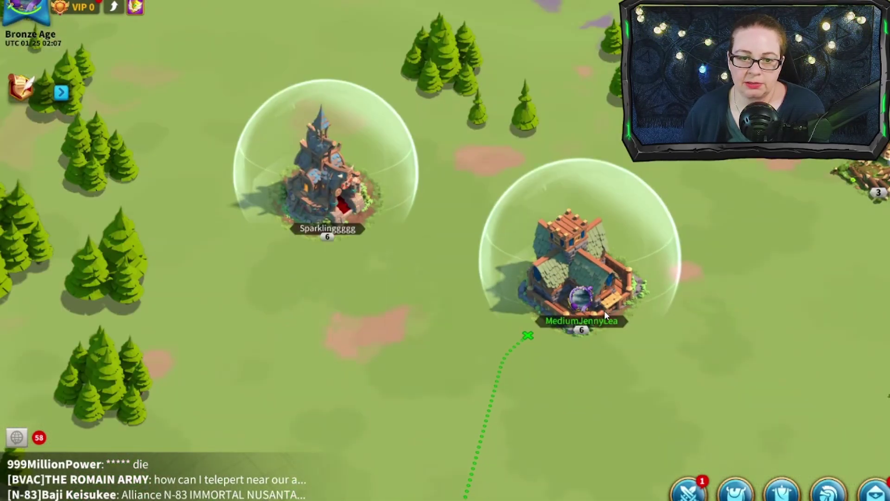
{"action": "left_click_drag", "start_coordinate": [604, 310], "coordinate": [536, 9]}
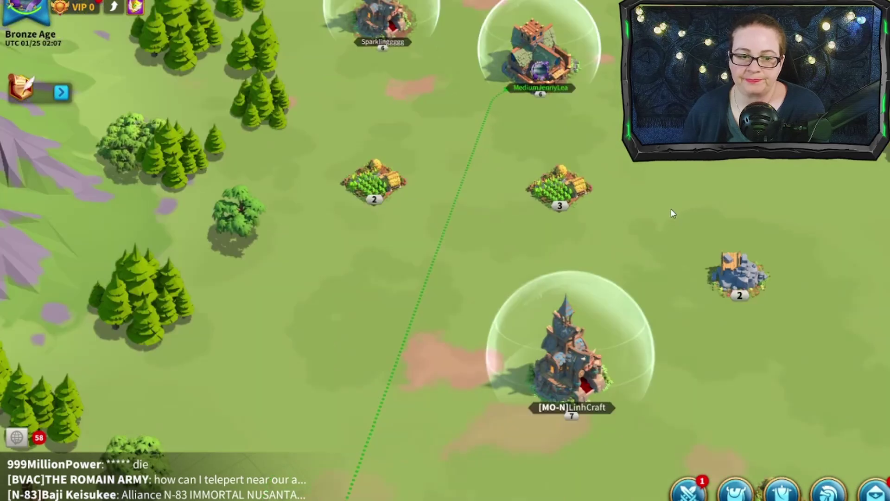
{"action": "scroll", "coordinate": [672, 213], "scroll_direction": "down", "scroll_amount": 2}
{"action": "left_click_drag", "start_coordinate": [754, 258], "coordinate": [618, 375]}
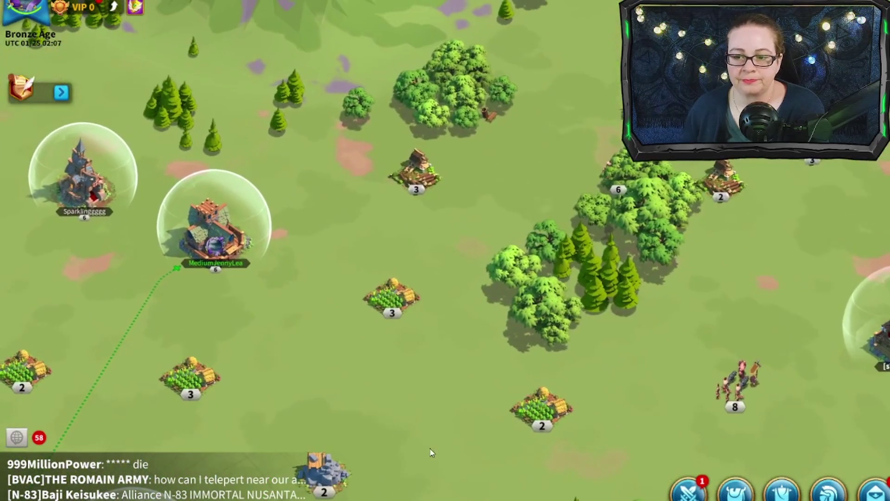
{"action": "left_click_drag", "start_coordinate": [577, 328], "coordinate": [593, 460]}
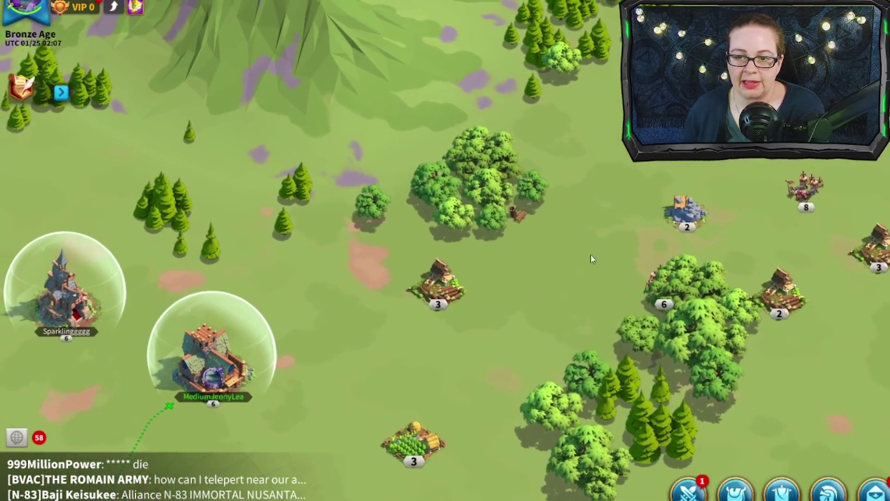
{"action": "left_click_drag", "start_coordinate": [590, 258], "coordinate": [366, 378]}
{"action": "left_click_drag", "start_coordinate": [482, 391], "coordinate": [334, 193]}
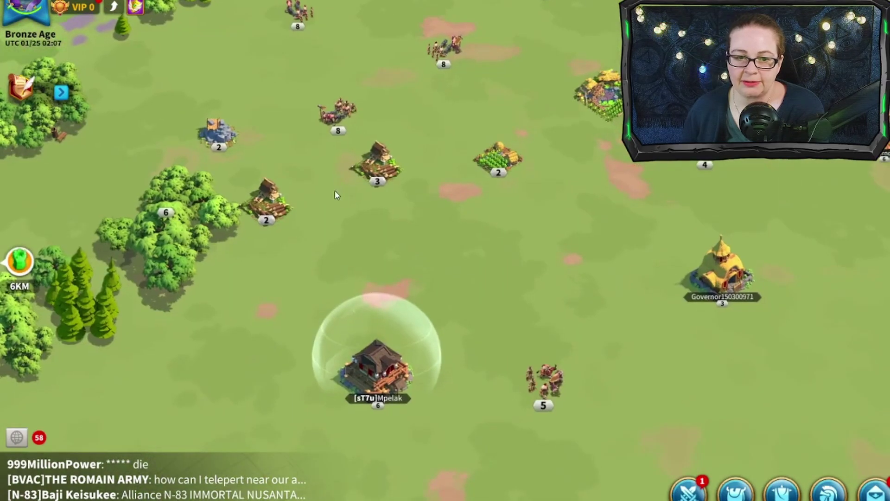
{"action": "left_click_drag", "start_coordinate": [634, 259], "coordinate": [596, 51]}
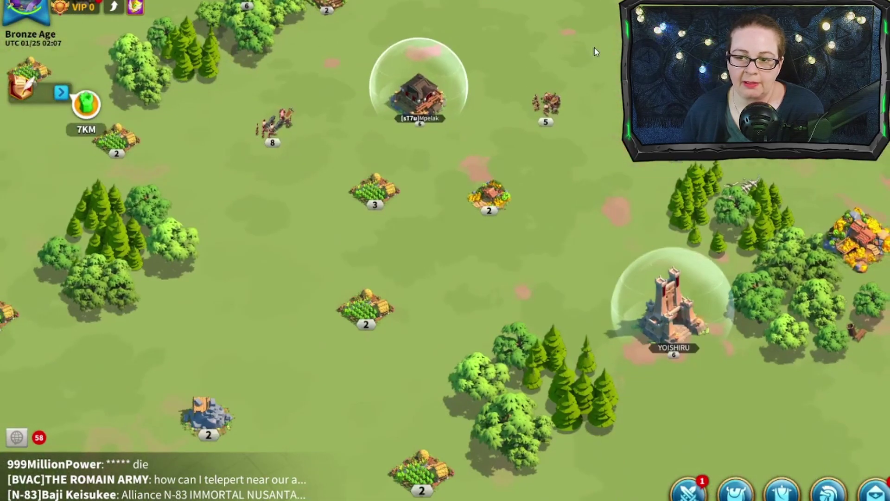
{"action": "left_click_drag", "start_coordinate": [538, 252], "coordinate": [730, 196]}
{"action": "left_click_drag", "start_coordinate": [477, 261], "coordinate": [607, 172]}
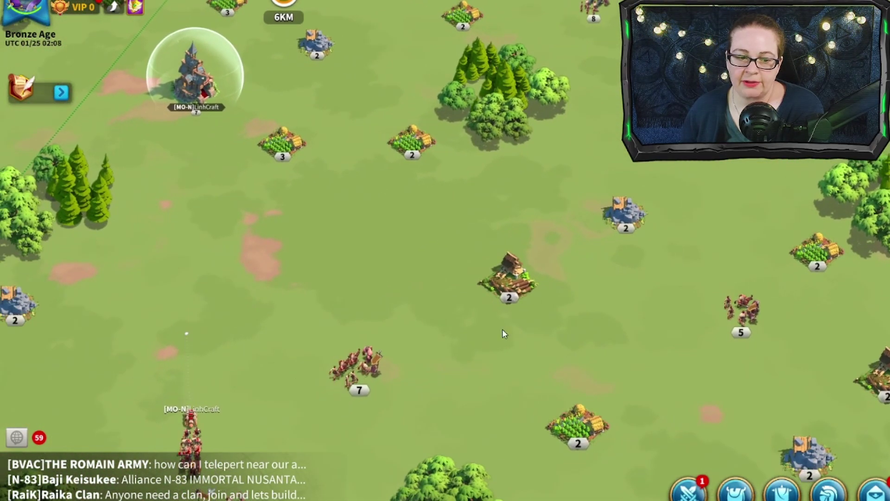
{"action": "left_click_drag", "start_coordinate": [501, 330], "coordinate": [571, 148]}
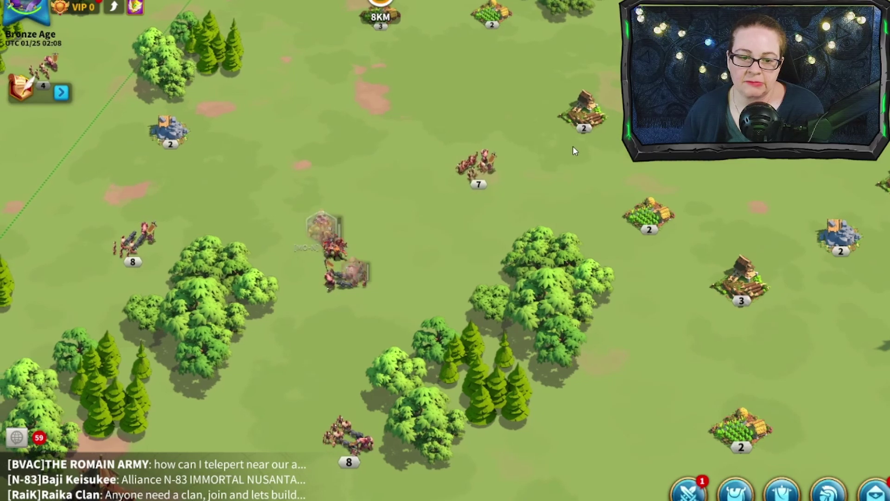
{"action": "left_click_drag", "start_coordinate": [572, 146], "coordinate": [799, 239]}
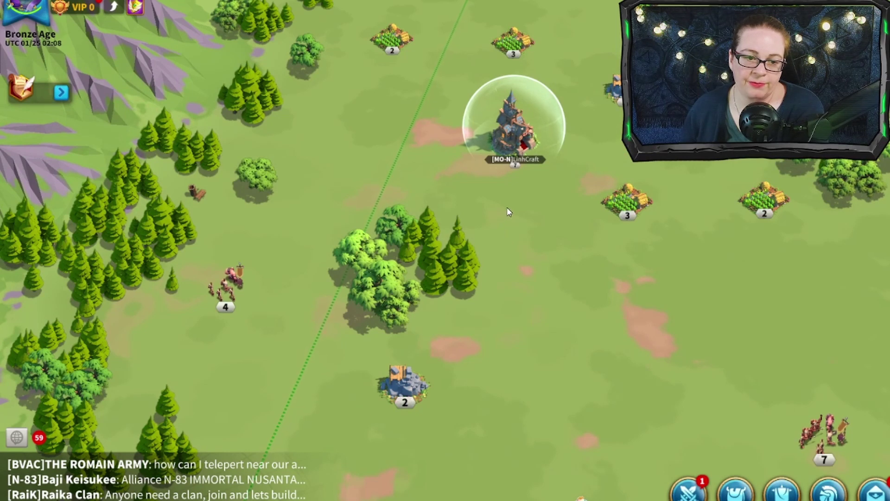
{"action": "left_click_drag", "start_coordinate": [682, 176], "coordinate": [409, 377]}
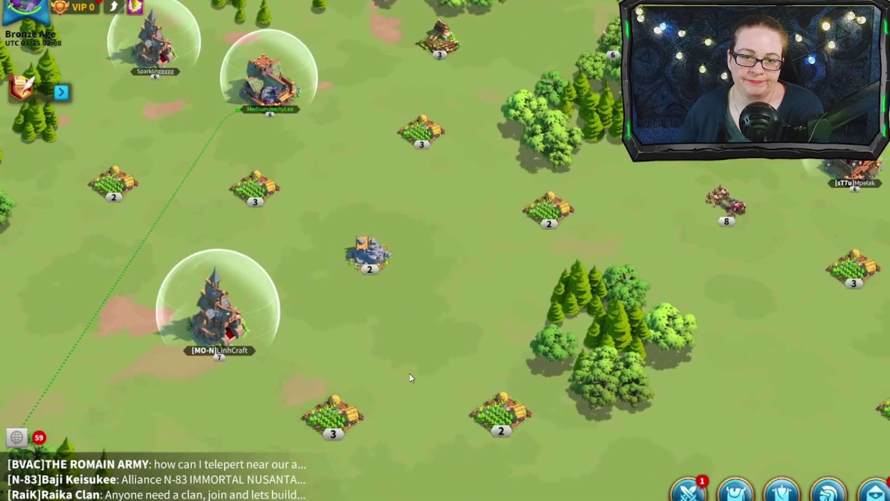
{"action": "left_click_drag", "start_coordinate": [540, 191], "coordinate": [331, 327]}
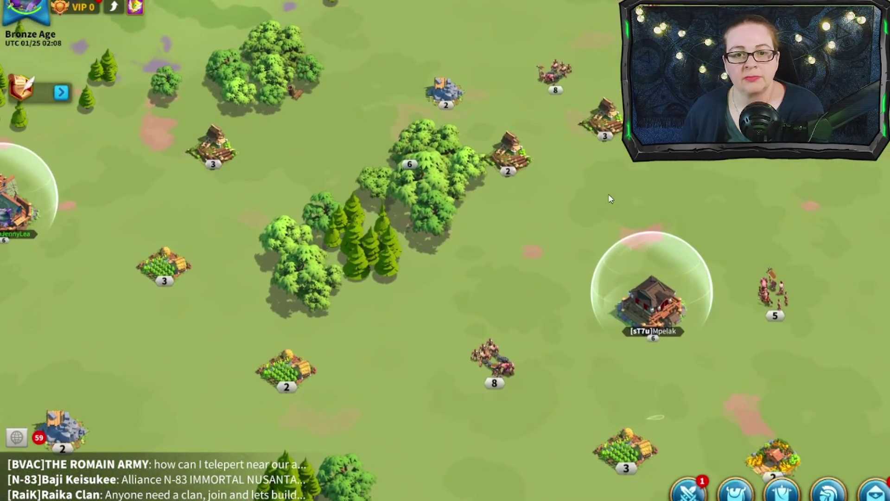
{"action": "left_click_drag", "start_coordinate": [601, 189], "coordinate": [341, 207]}
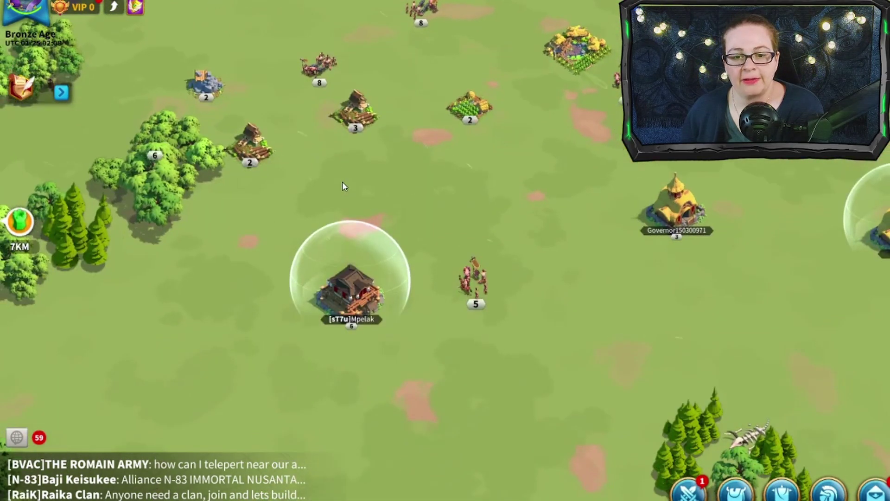
{"action": "left_click_drag", "start_coordinate": [657, 410], "coordinate": [328, 407]}
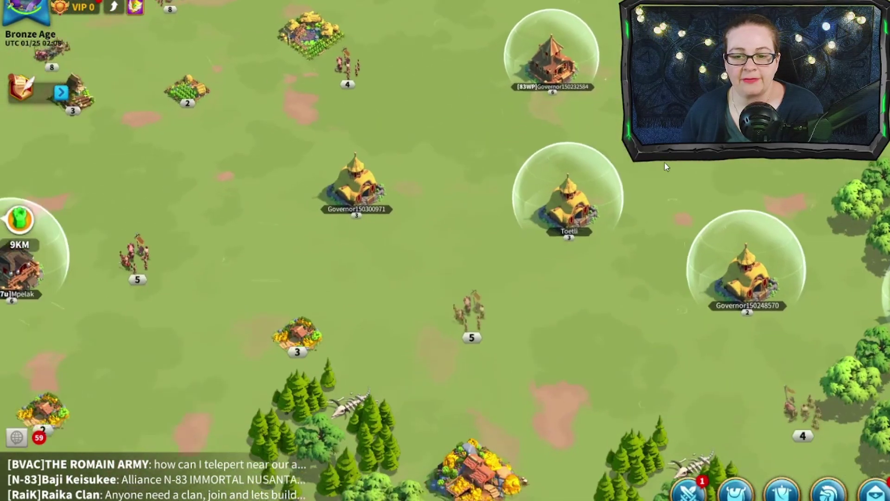
{"action": "left_click_drag", "start_coordinate": [571, 408], "coordinate": [701, 217]}
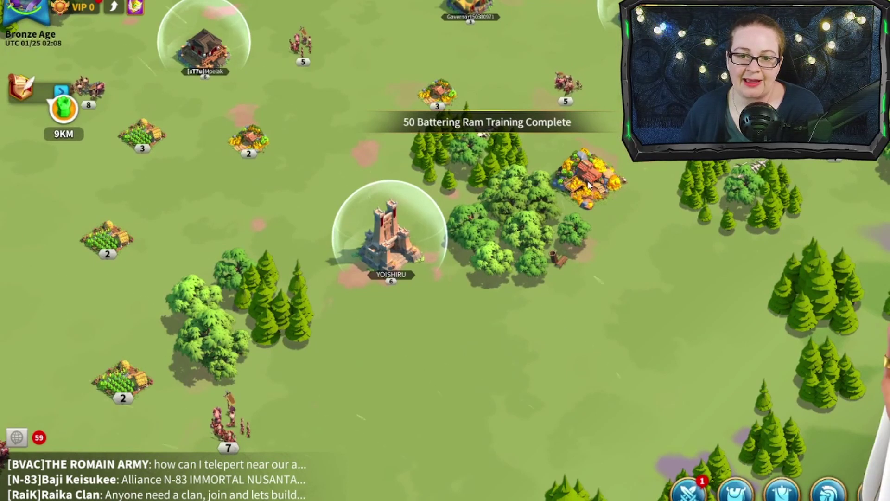
Check the alliance gold deposit's earnings through the advisor tips and info popup.
{"action": "left_click", "coordinate": [588, 184]}
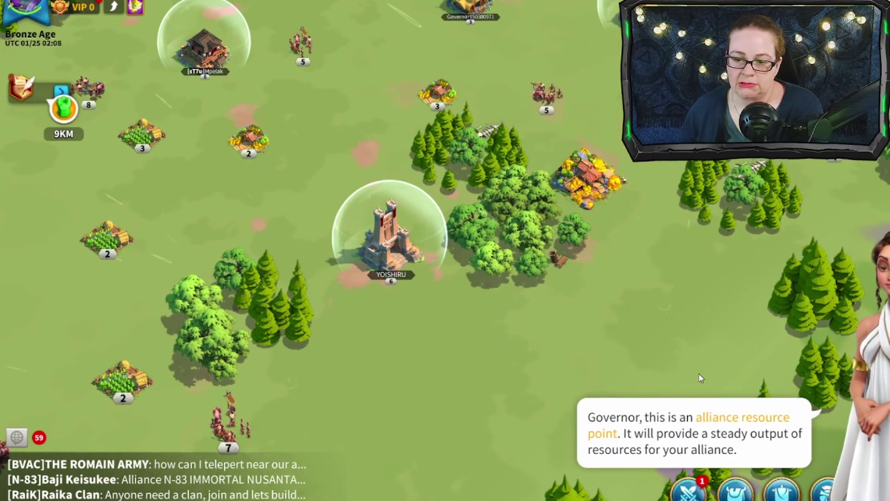
{"action": "left_click", "coordinate": [713, 325]}
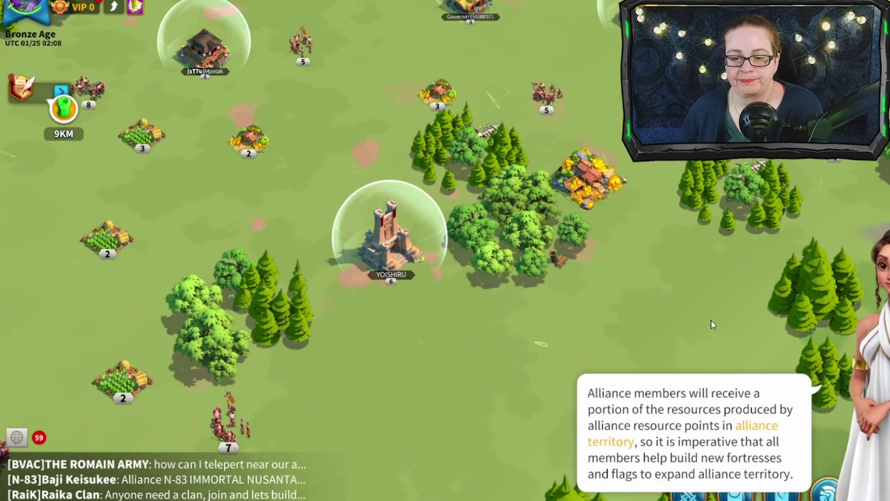
{"action": "left_click", "coordinate": [660, 308]}
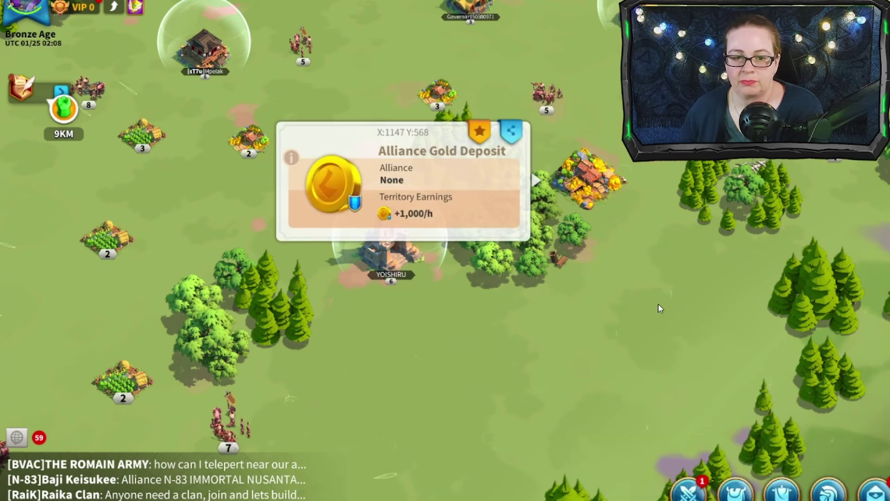
{"action": "left_click", "coordinate": [752, 401]}
Pan across nearby villages and governor cities, then return to the city.
{"action": "left_click_drag", "start_coordinate": [751, 401], "coordinate": [741, 246]}
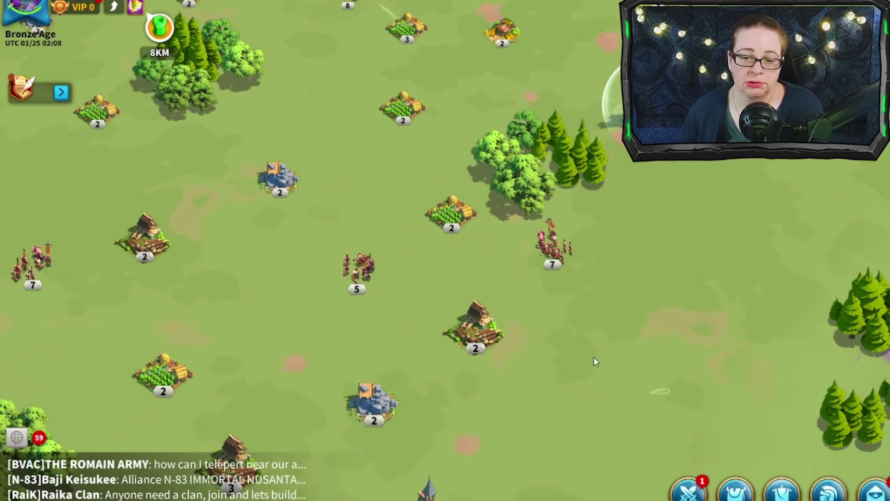
{"action": "left_click_drag", "start_coordinate": [594, 357], "coordinate": [754, 256]}
{"action": "left_click_drag", "start_coordinate": [568, 374], "coordinate": [784, 249]}
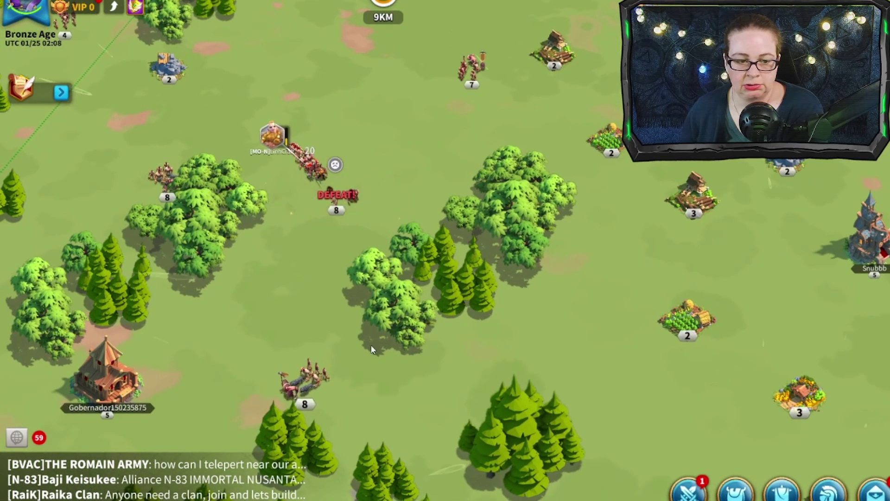
{"action": "left_click_drag", "start_coordinate": [371, 350], "coordinate": [556, 443]}
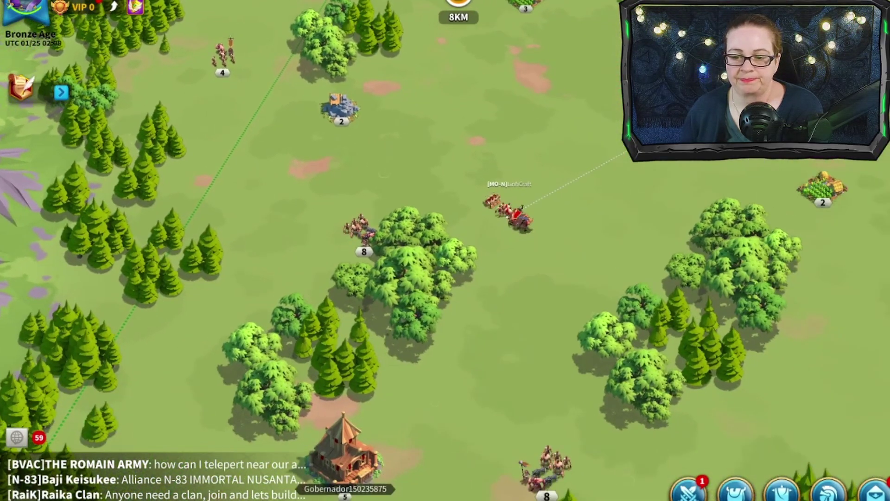
{"action": "key", "text": "space"}
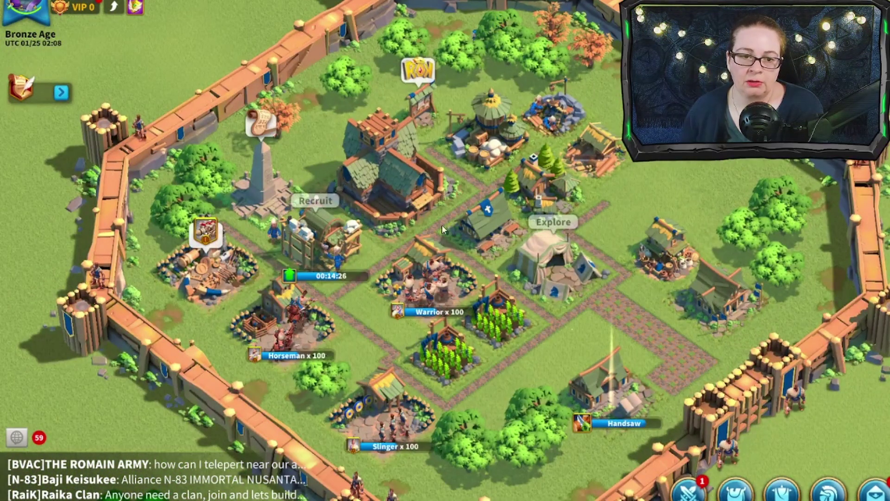
Collect the finished Battering Rams and queue 50 more at the Siege Workshop.
{"action": "left_click", "coordinate": [224, 272]}
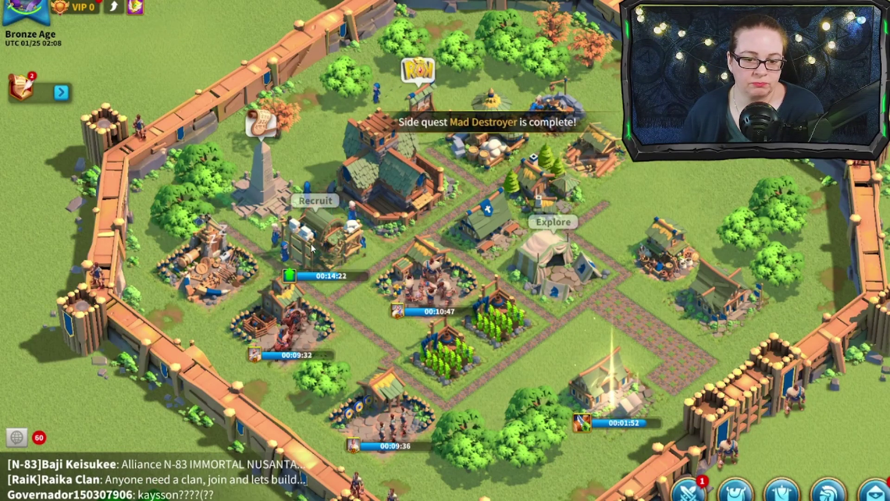
{"action": "left_click", "coordinate": [209, 257]}
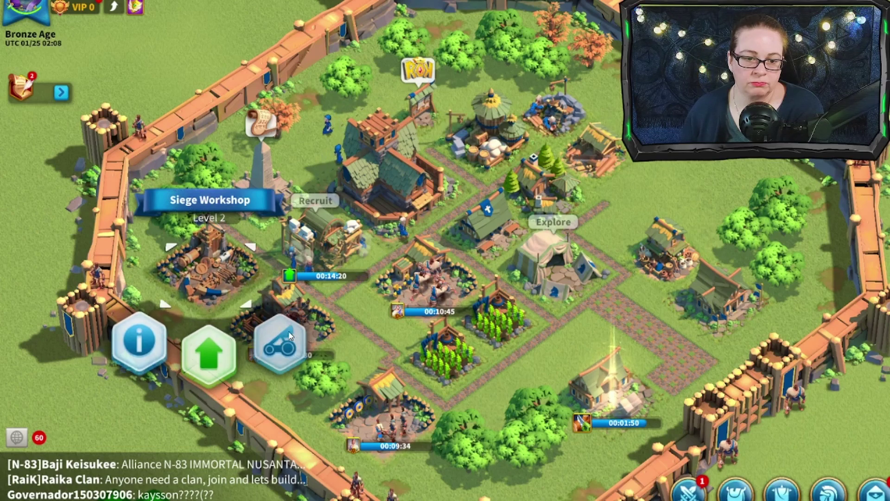
{"action": "left_click", "coordinate": [278, 342]}
{"action": "left_click", "coordinate": [655, 370]}
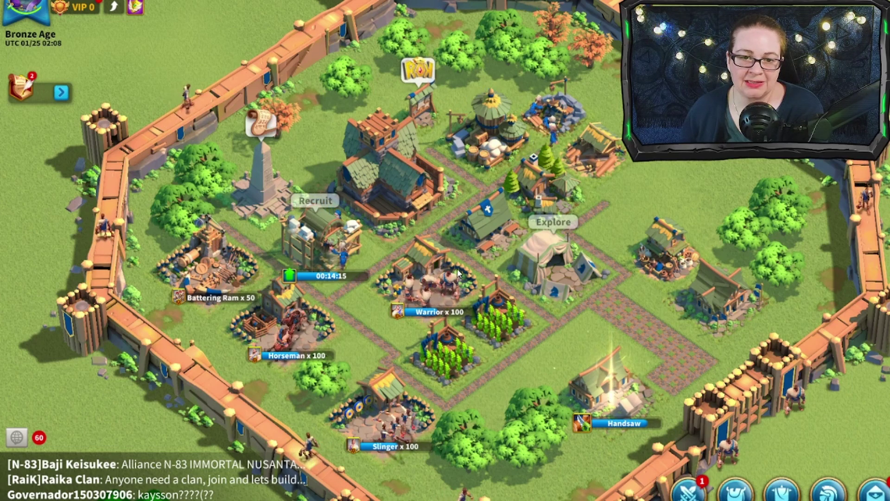
Compare the Tavern upgrade's speedup options, then close them without using any.
{"action": "left_click", "coordinate": [319, 234]}
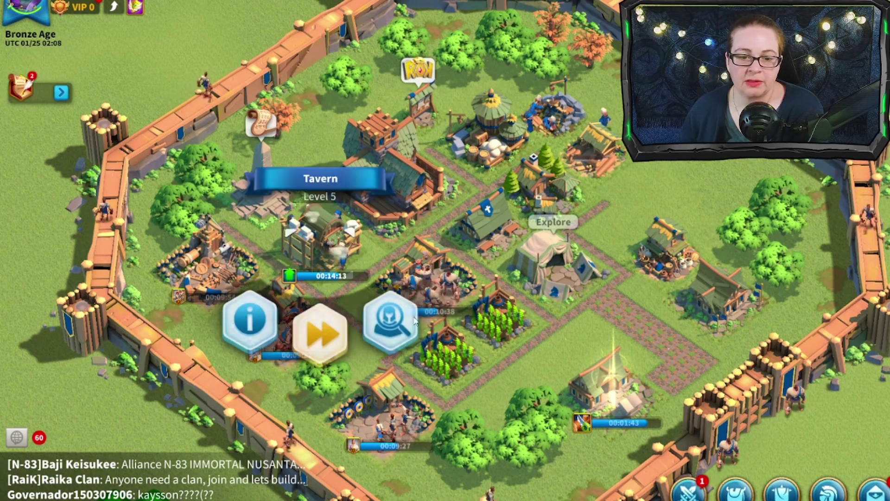
{"action": "left_click", "coordinate": [324, 326]}
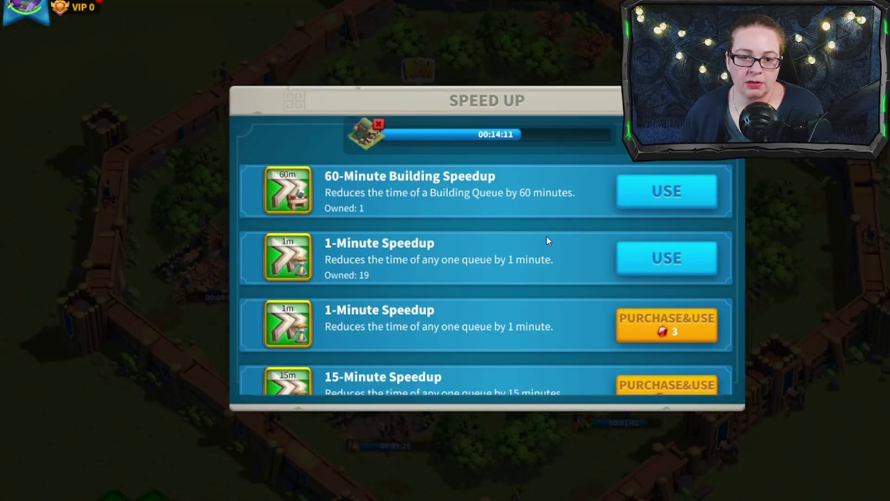
{"action": "scroll", "coordinate": [547, 240], "scroll_direction": "down", "scroll_amount": 5}
{"action": "scroll", "coordinate": [546, 237], "scroll_direction": "up", "scroll_amount": 3}
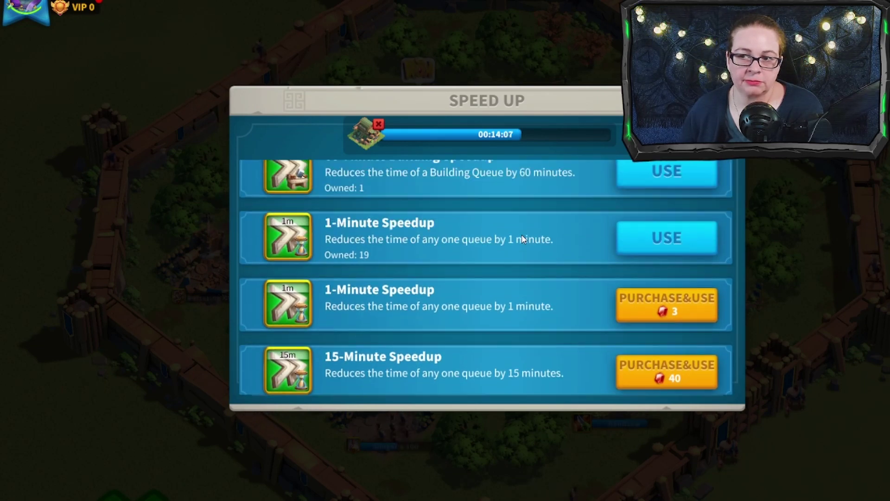
{"action": "scroll", "coordinate": [521, 238], "scroll_direction": "up", "scroll_amount": 1}
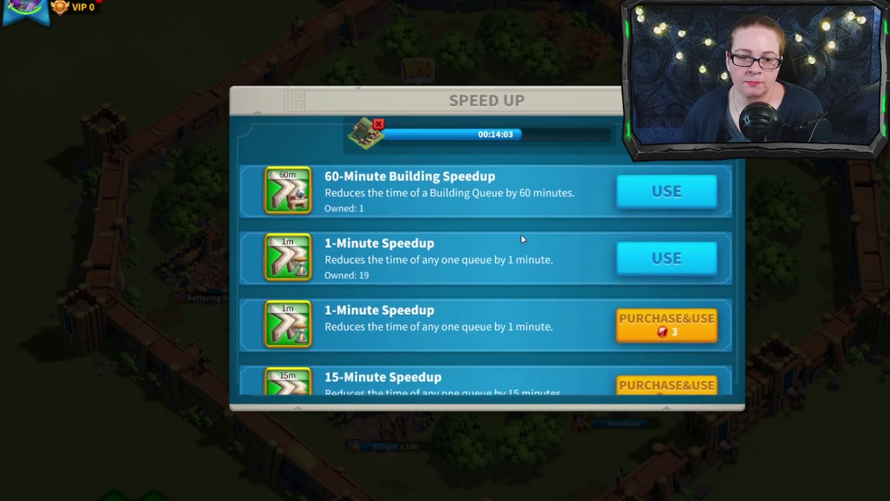
{"action": "scroll", "coordinate": [521, 235], "scroll_direction": "down", "scroll_amount": 3}
{"action": "scroll", "coordinate": [521, 235], "scroll_direction": "down", "scroll_amount": 5}
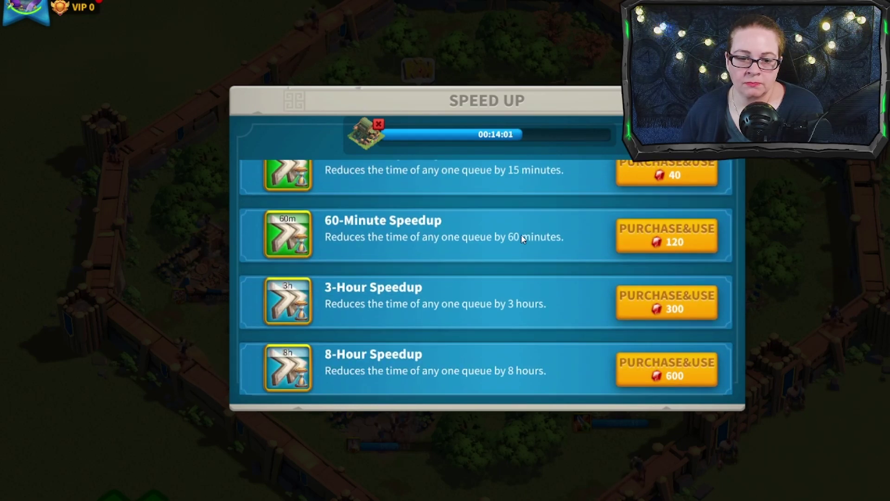
{"action": "scroll", "coordinate": [519, 238], "scroll_direction": "up", "scroll_amount": 7}
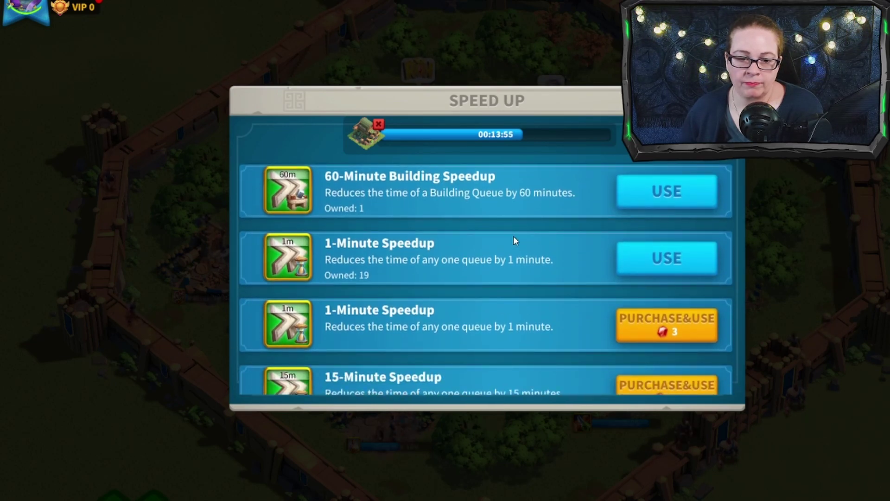
{"action": "scroll", "coordinate": [514, 237], "scroll_direction": "down", "scroll_amount": 2}
{"action": "scroll", "coordinate": [513, 238], "scroll_direction": "down", "scroll_amount": 1}
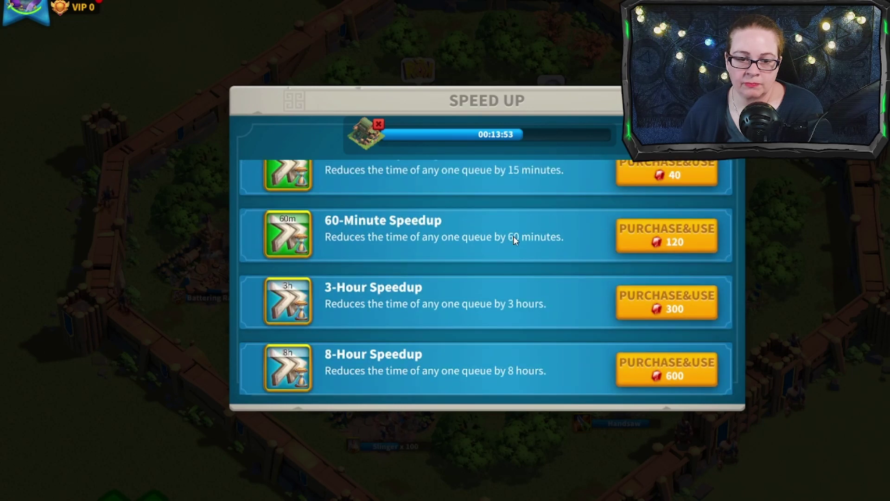
{"action": "scroll", "coordinate": [514, 237], "scroll_direction": "up", "scroll_amount": 4}
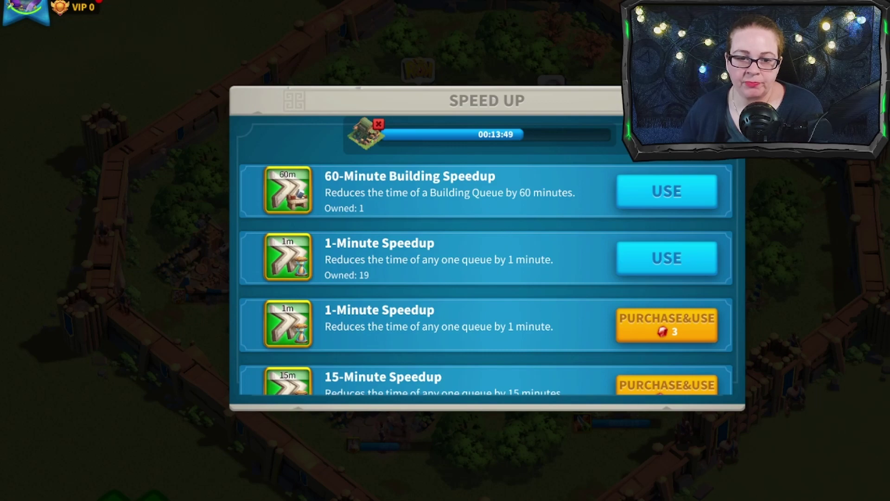
{"action": "key", "text": "Escape"}
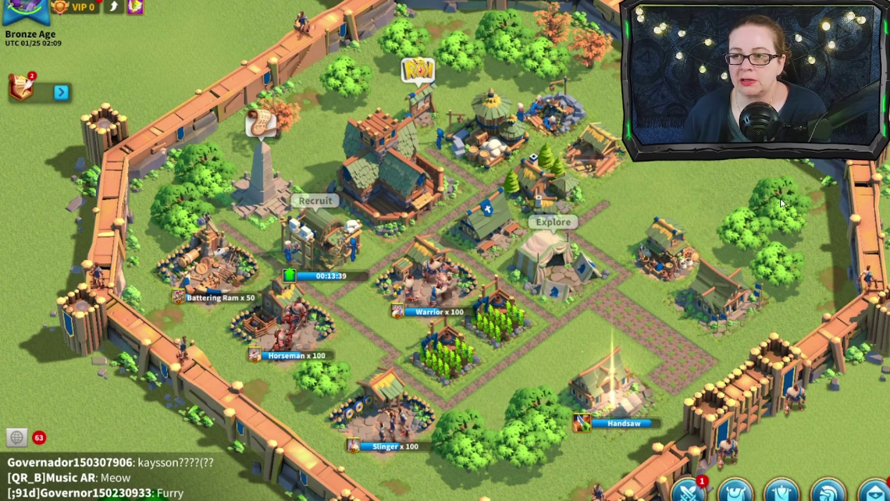
Claim the Mad Destroyer side quest reward.
{"action": "left_click_drag", "start_coordinate": [759, 265], "coordinate": [751, 200]}
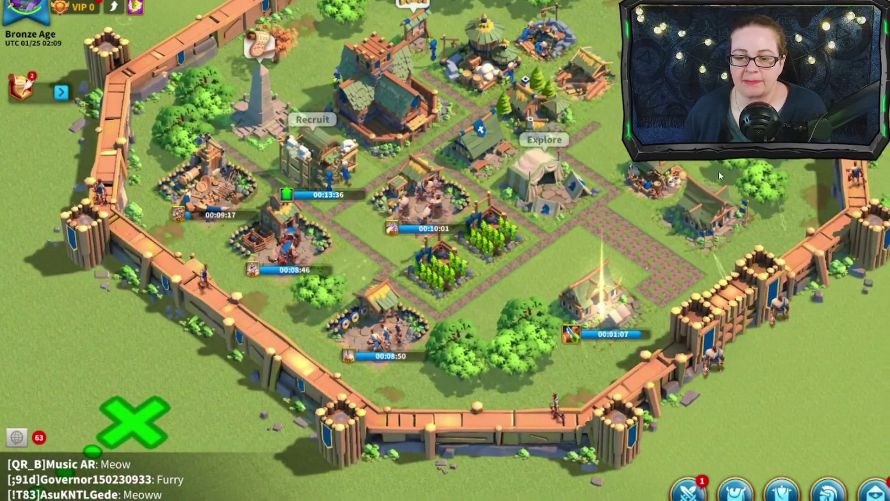
{"action": "left_click_drag", "start_coordinate": [821, 433], "coordinate": [721, 390]}
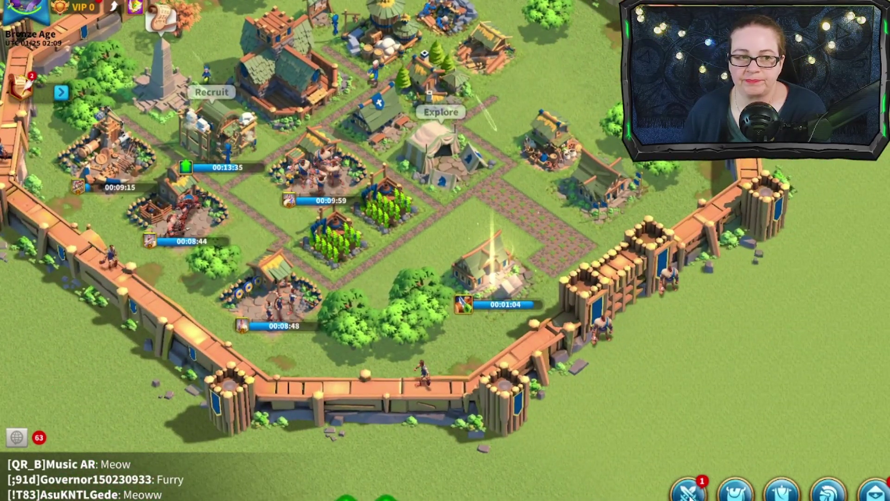
{"action": "left_click", "coordinate": [21, 87]}
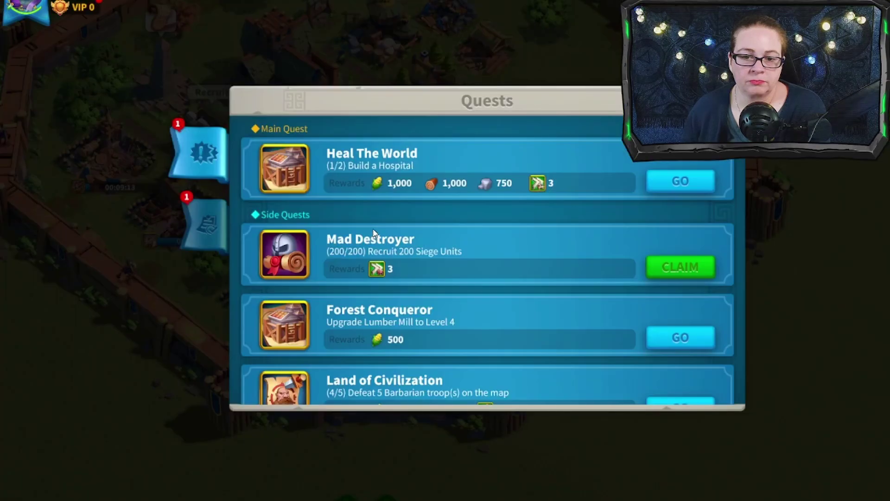
{"action": "left_click", "coordinate": [677, 271]}
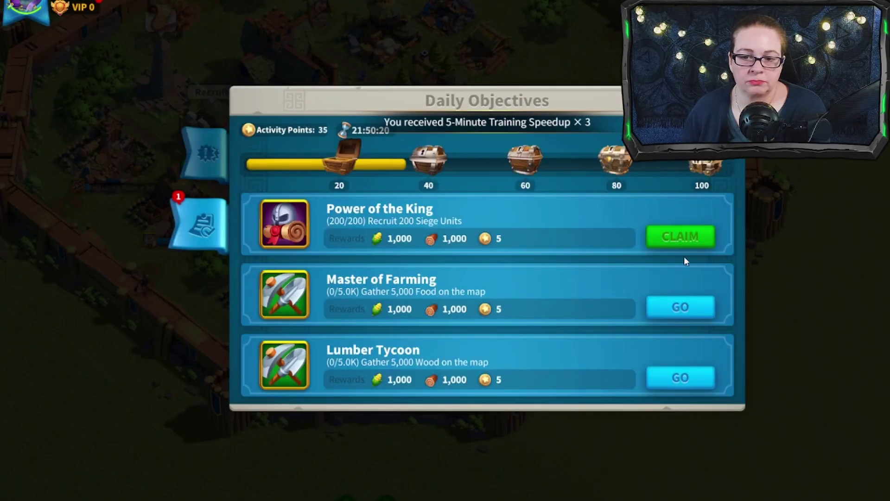
Claim Power of the King and open the 40-point activity chest.
{"action": "left_click", "coordinate": [683, 237]}
{"action": "scroll", "coordinate": [440, 306], "scroll_direction": "down", "scroll_amount": 3}
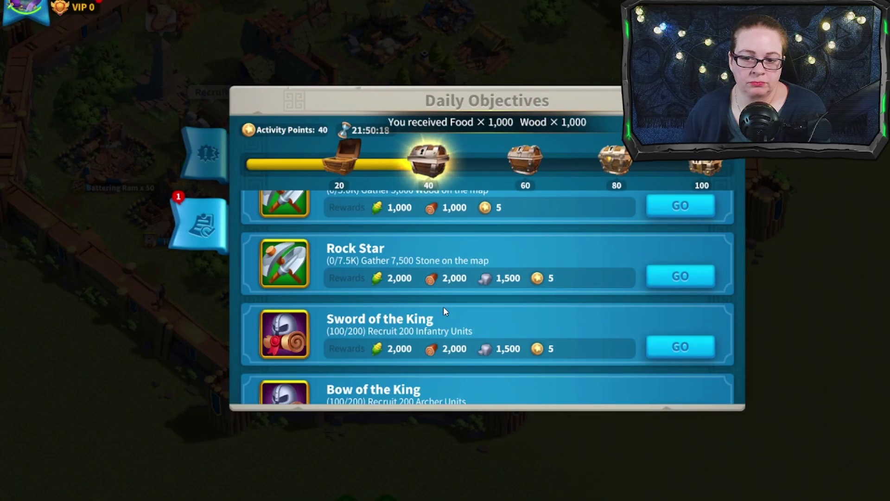
{"action": "scroll", "coordinate": [428, 299], "scroll_direction": "up", "scroll_amount": 3}
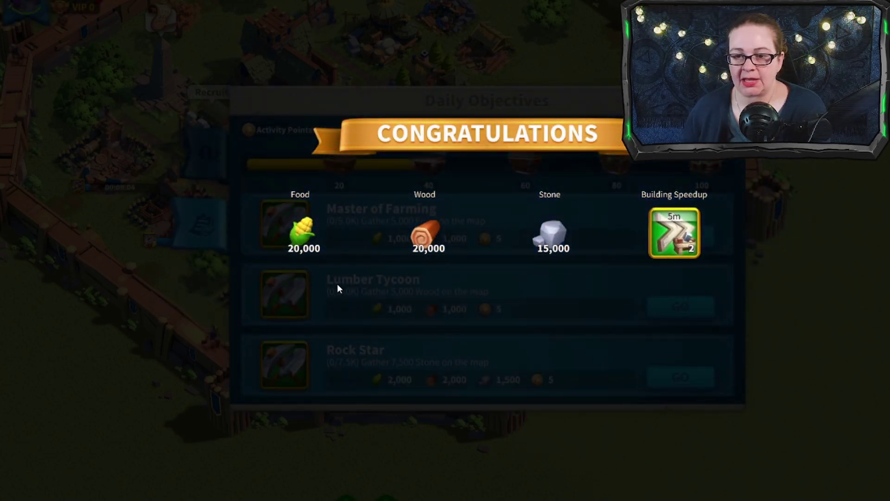
{"action": "left_click", "coordinate": [551, 280]}
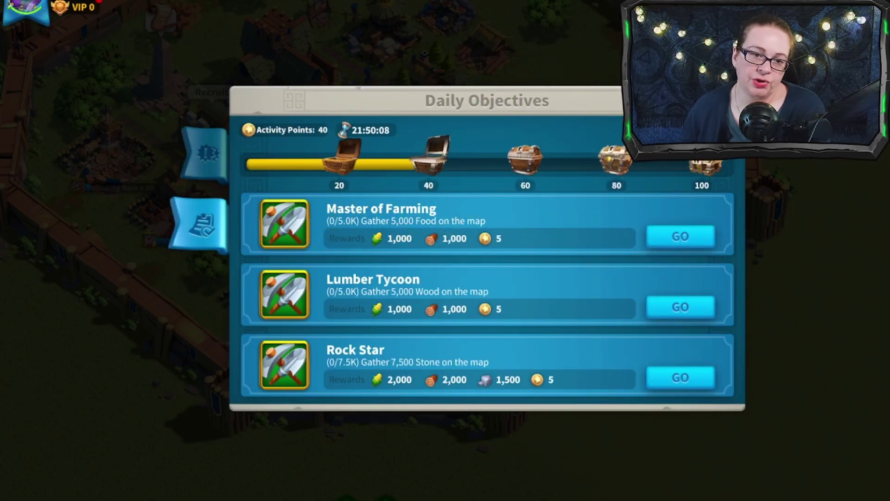
{"action": "left_click", "coordinate": [730, 100]}
{"action": "left_click_drag", "start_coordinate": [247, 186], "coordinate": [451, 324]}
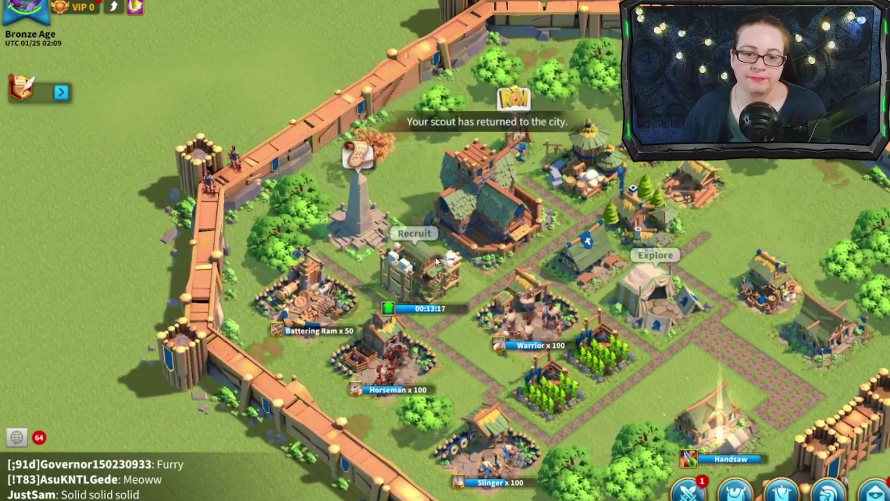
Speed up the Tavern upgrade with both 5-minute building speedups and a 1-minute speedup.
{"action": "left_click", "coordinate": [419, 278]}
{"action": "left_click", "coordinate": [438, 362]}
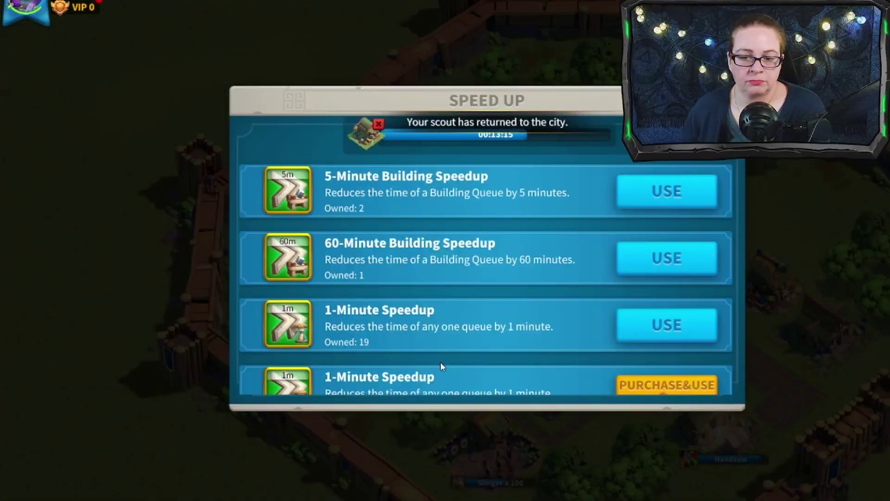
{"action": "double_click", "coordinate": [674, 198]}
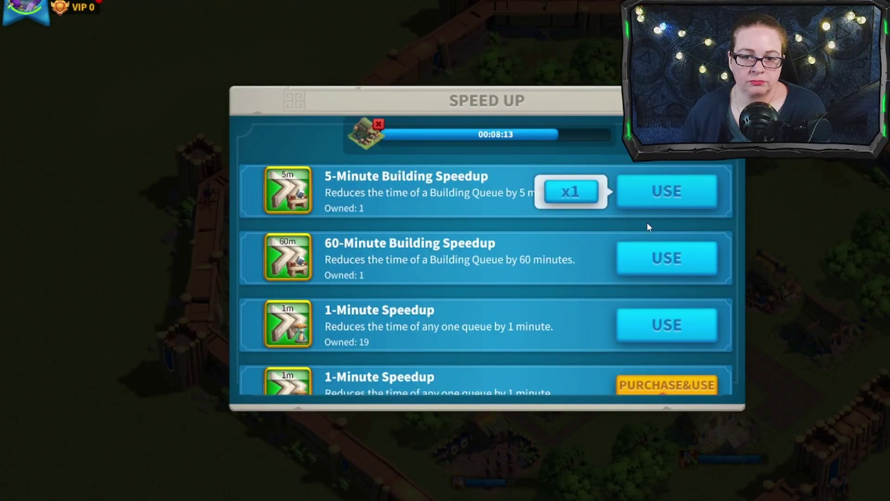
{"action": "left_click", "coordinate": [663, 257]}
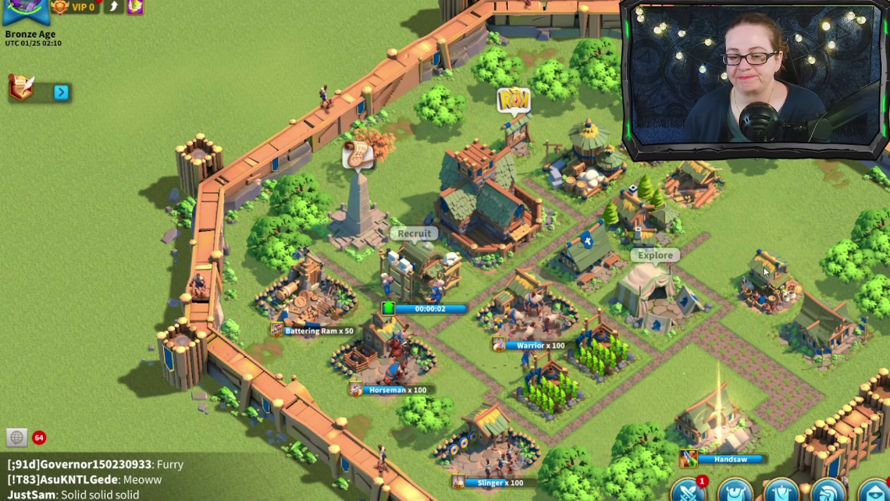
Claim the Blessed Talents quest reward of 2,750 food, wood and stone.
{"action": "left_click_drag", "start_coordinate": [724, 316], "coordinate": [686, 287]}
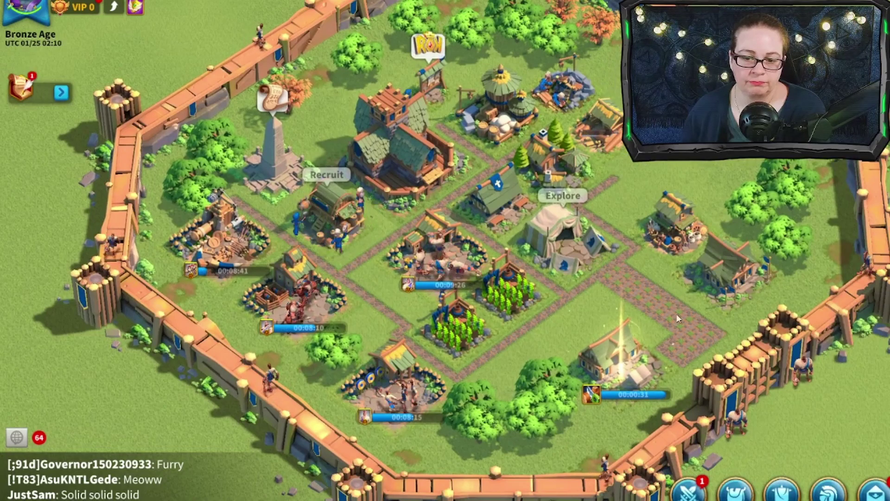
{"action": "scroll", "coordinate": [705, 326], "scroll_direction": "down", "scroll_amount": 3}
{"action": "scroll", "coordinate": [705, 325], "scroll_direction": "up", "scroll_amount": 3}
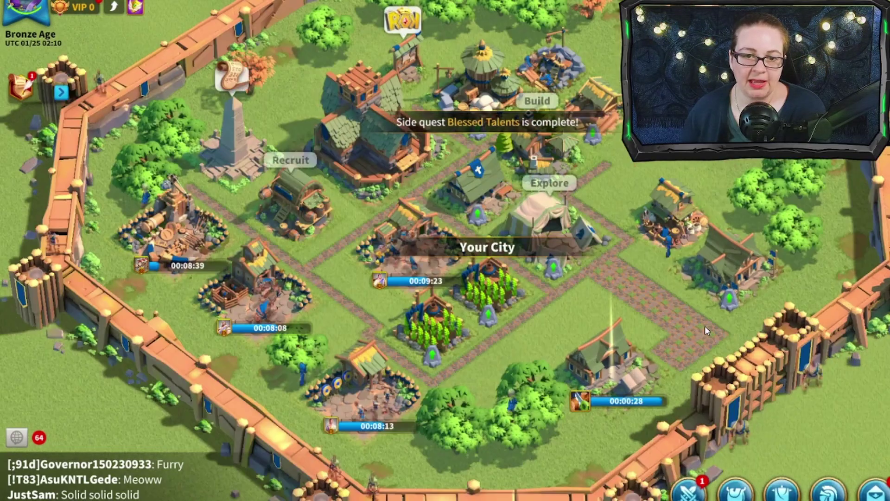
{"action": "scroll", "coordinate": [722, 317], "scroll_direction": "up", "scroll_amount": 2}
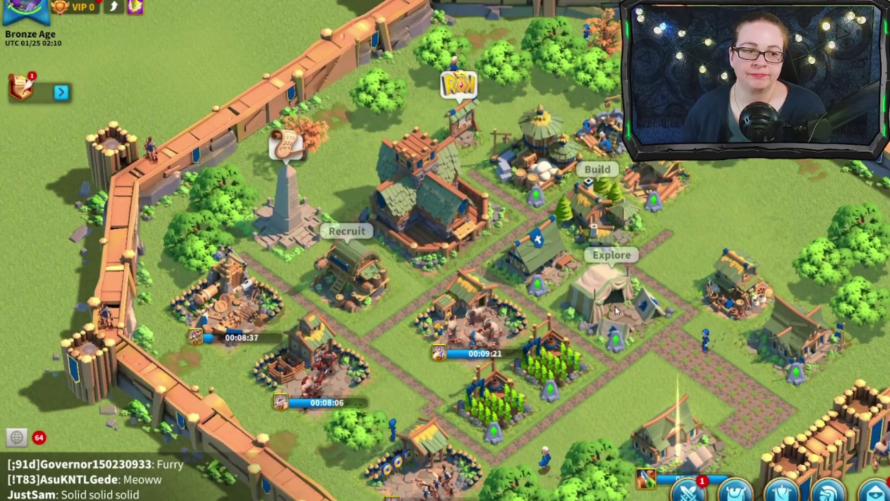
{"action": "left_click", "coordinate": [20, 93]}
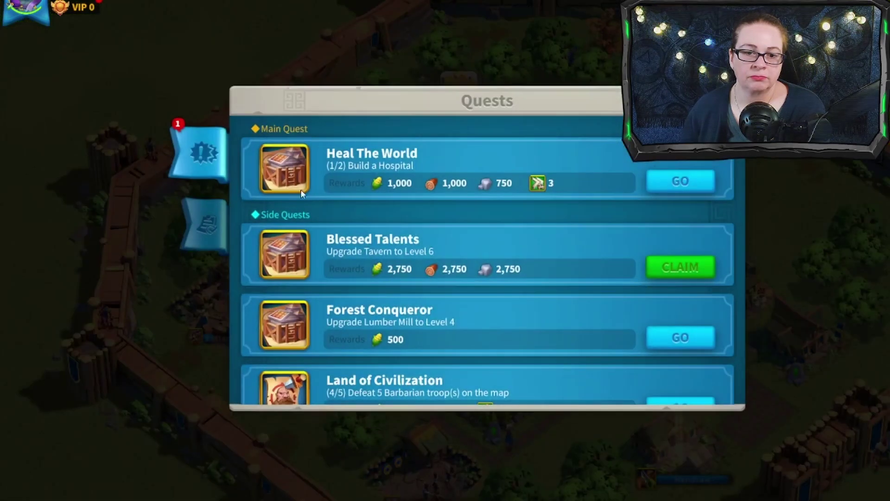
{"action": "left_click", "coordinate": [683, 273]}
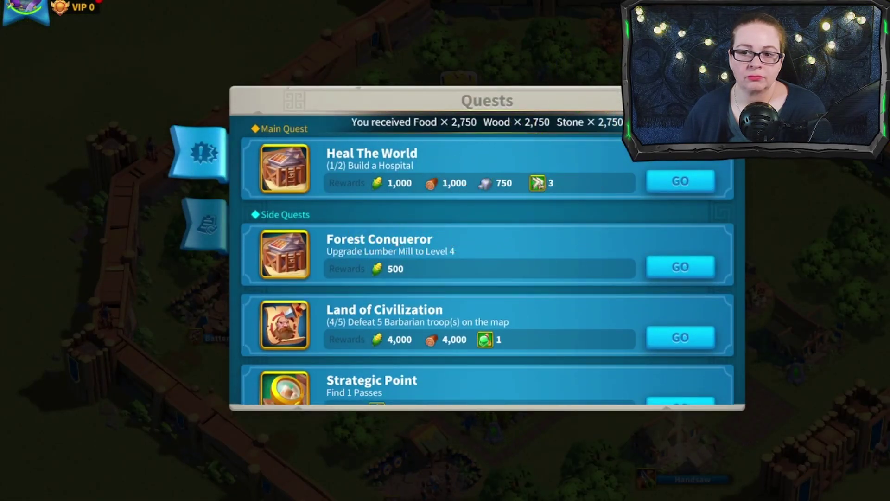
{"action": "key", "text": "Escape"}
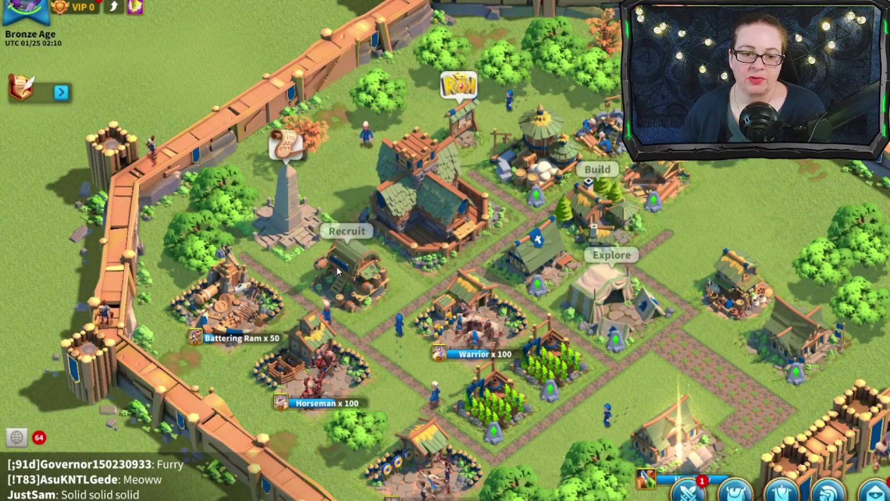
Check the City Hall upgrade requirements for level 7.
{"action": "left_click", "coordinate": [422, 209]}
{"action": "left_click", "coordinate": [402, 288]}
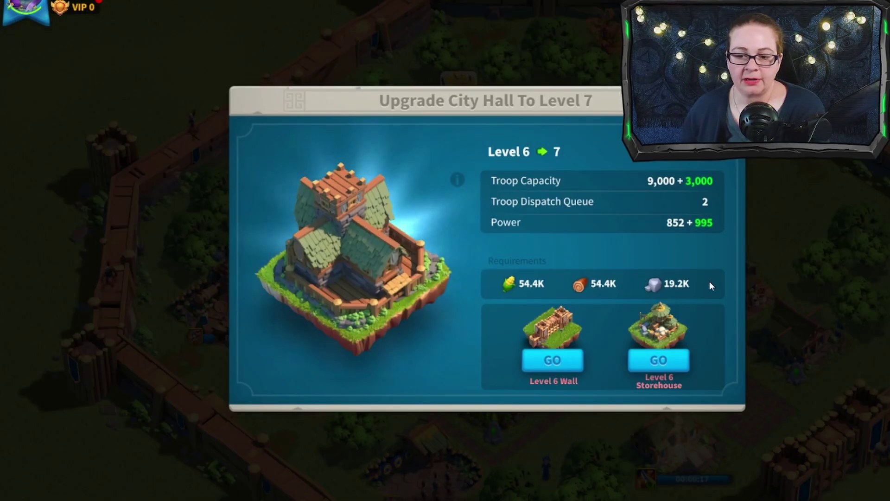
{"action": "left_click", "coordinate": [747, 185]}
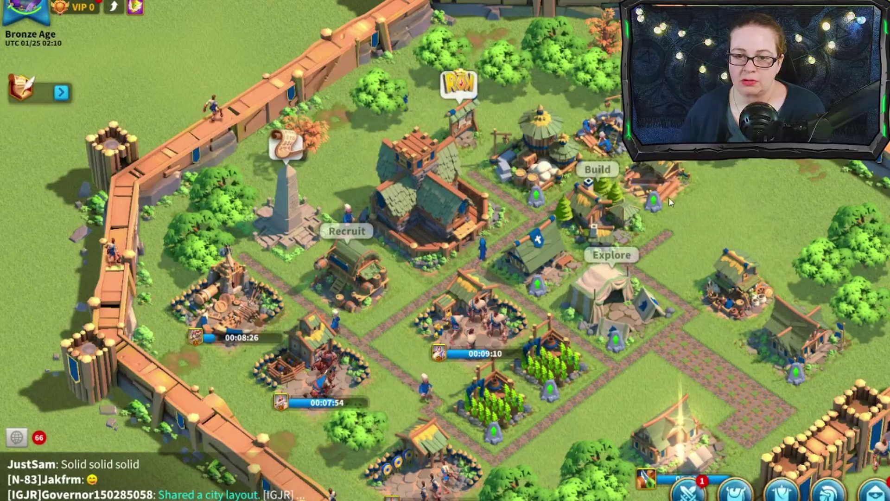
Start the Storehouse upgrade to level 5.
{"action": "left_click", "coordinate": [538, 143]}
{"action": "left_click", "coordinate": [593, 245]}
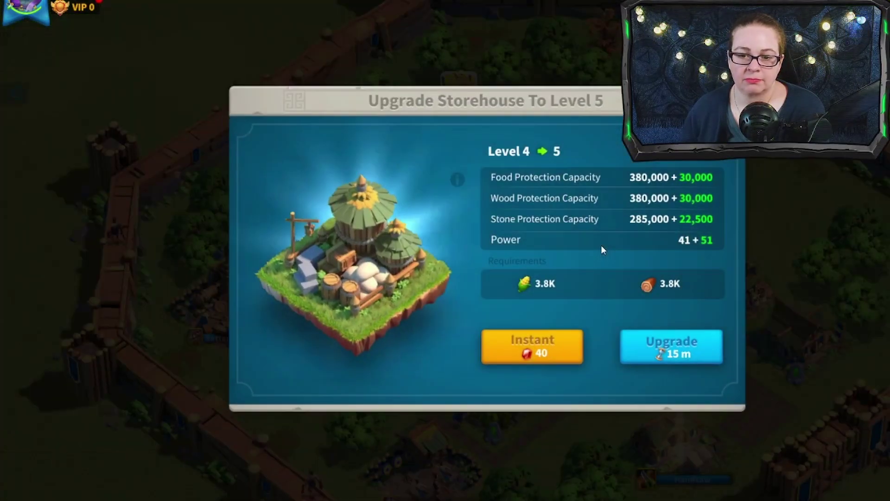
{"action": "left_click", "coordinate": [679, 347]}
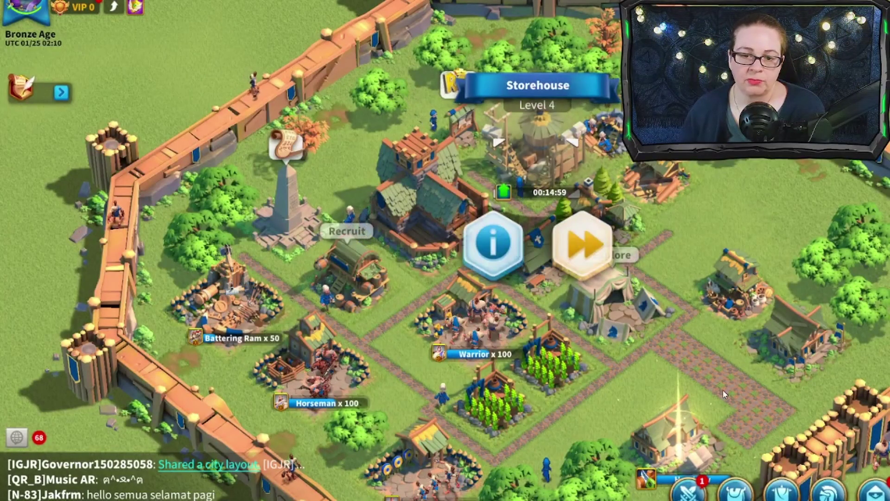
{"action": "left_click_drag", "start_coordinate": [724, 394], "coordinate": [708, 216]}
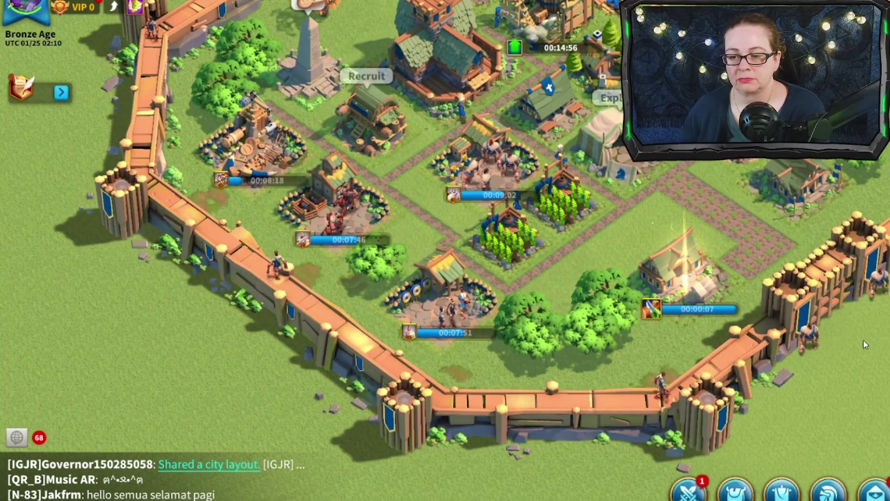
{"action": "left_click_drag", "start_coordinate": [863, 340], "coordinate": [640, 347]}
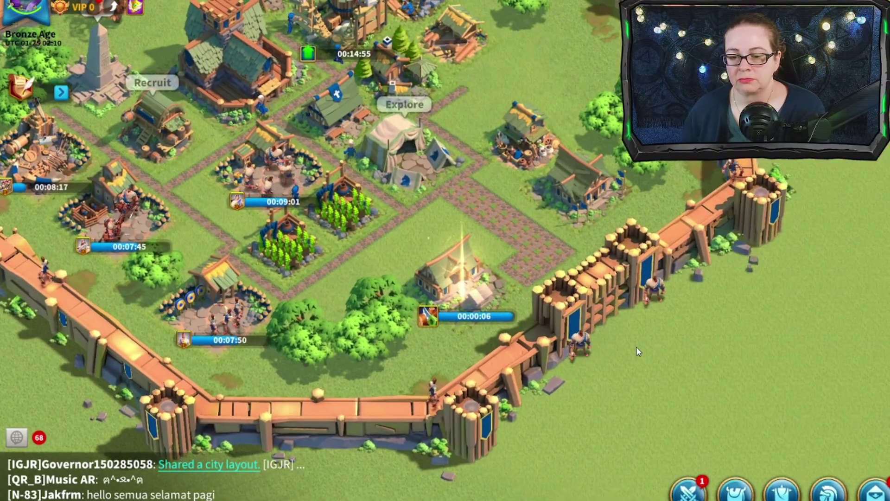
{"action": "left_click", "coordinate": [426, 160]}
Dispatch a standing-by scout from the Scout Camp to explore the fogged spot near Aroth.
{"action": "left_click", "coordinate": [483, 237]}
{"action": "left_click", "coordinate": [678, 221]}
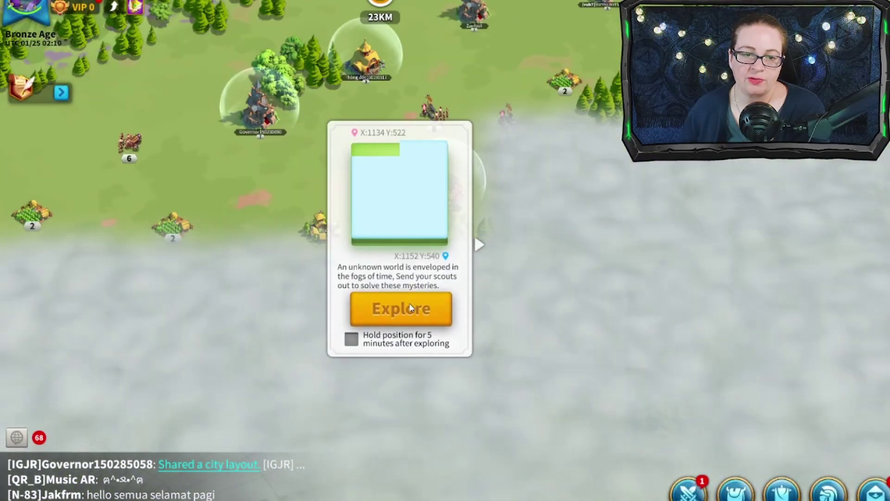
{"action": "left_click", "coordinate": [415, 307]}
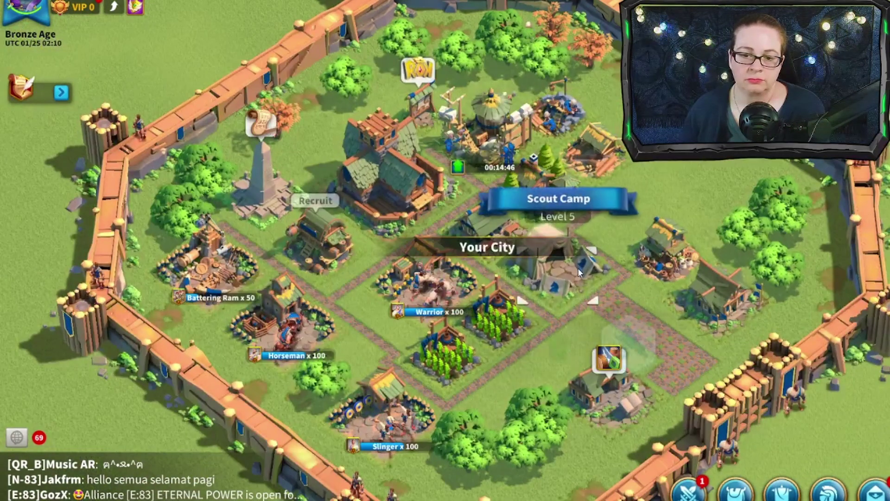
{"action": "left_click", "coordinate": [578, 268]}
{"action": "left_click", "coordinate": [647, 339]}
{"action": "left_click", "coordinate": [679, 293]}
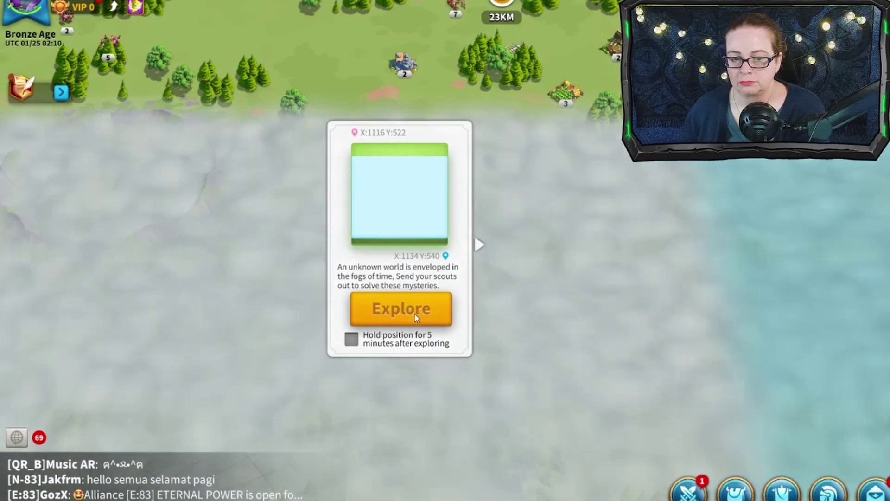
{"action": "left_click", "coordinate": [406, 315]}
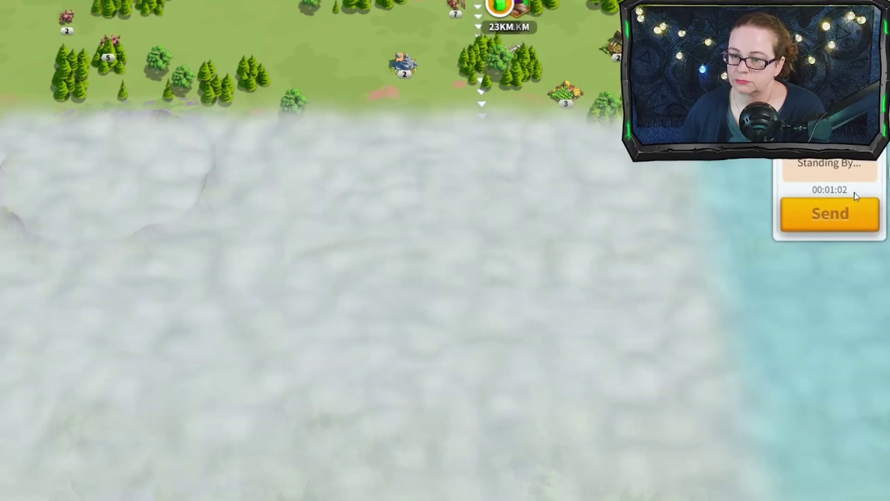
{"action": "left_click", "coordinate": [855, 207]}
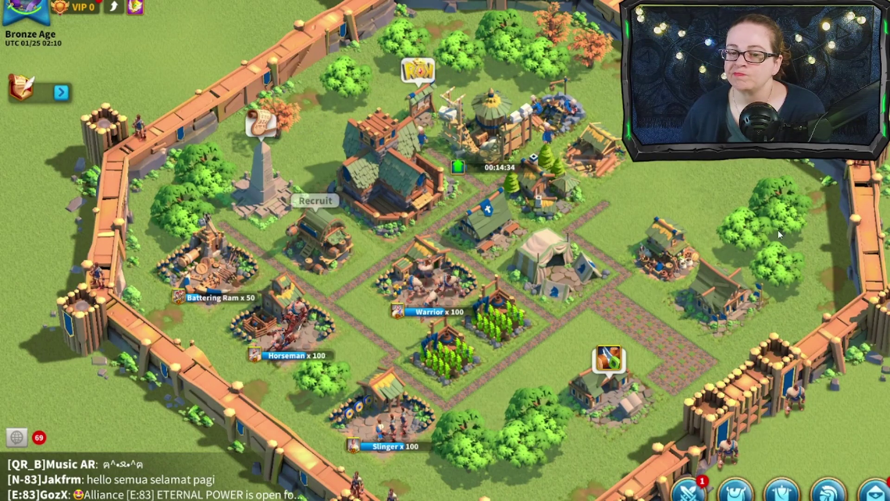
{"action": "left_click_drag", "start_coordinate": [795, 291], "coordinate": [753, 268]}
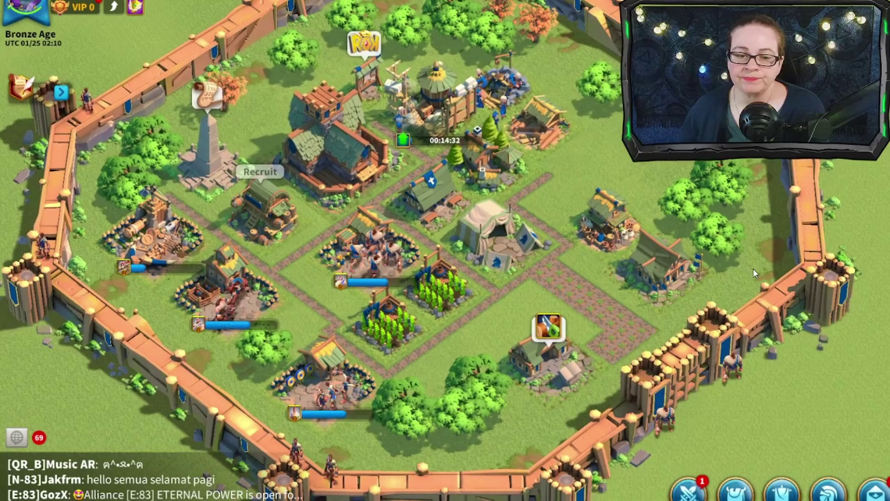
Collect the finished research reward and start researching Iron Working in the Military tree.
{"action": "left_click", "coordinate": [552, 340]}
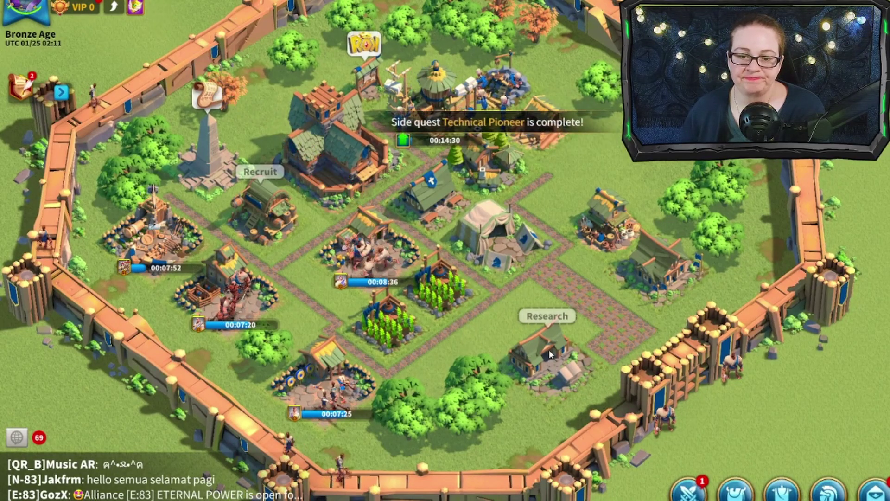
{"action": "left_click", "coordinate": [549, 350]}
{"action": "left_click", "coordinate": [630, 442]}
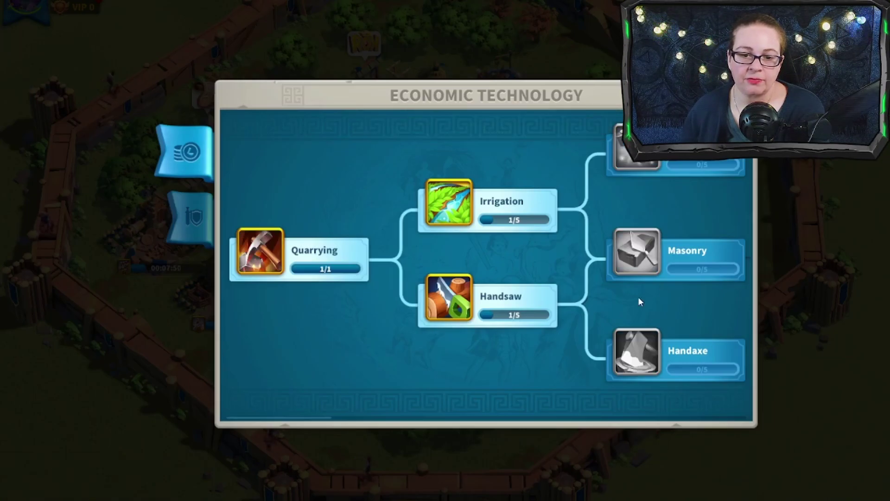
{"action": "left_click", "coordinate": [190, 213]}
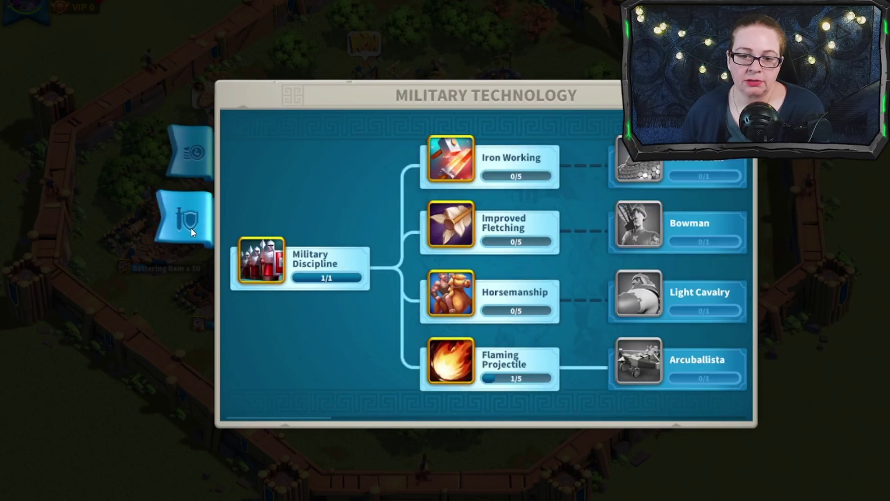
{"action": "left_click", "coordinate": [463, 166]}
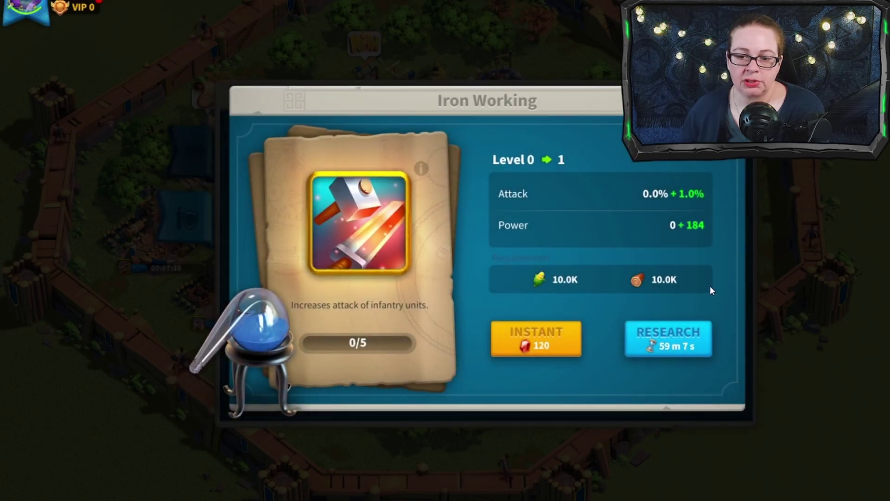
{"action": "left_click", "coordinate": [682, 347]}
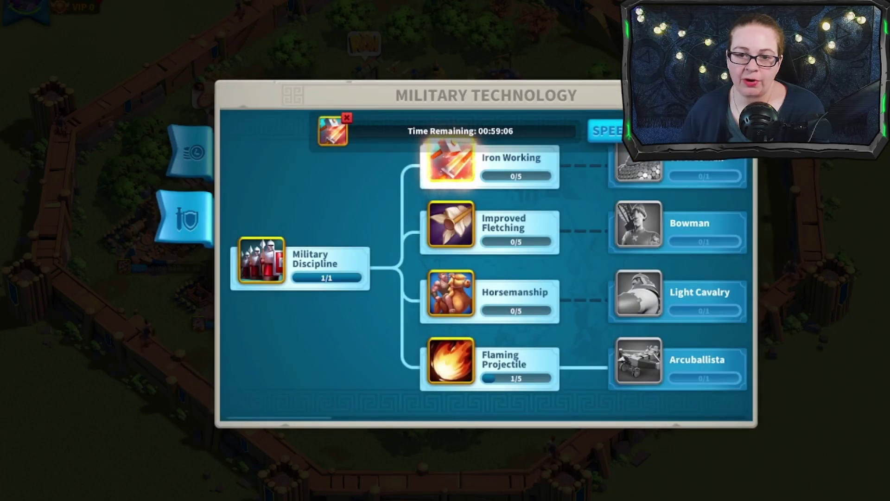
{"action": "key", "text": "Escape"}
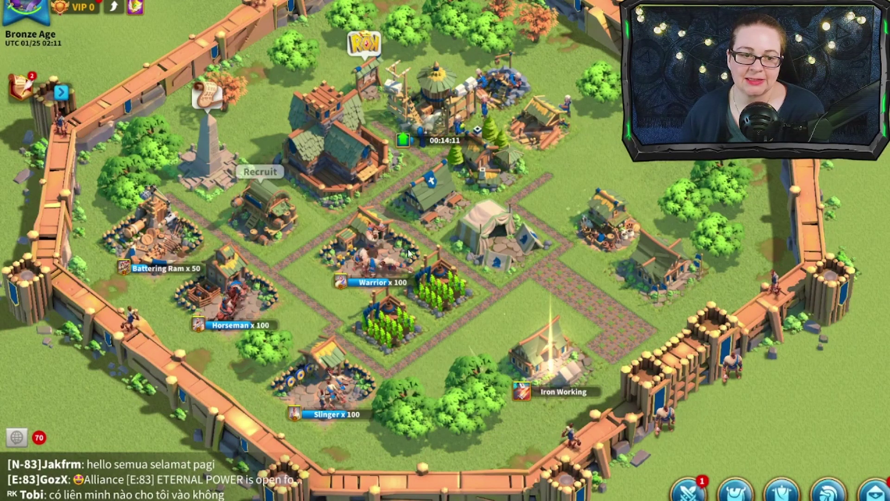
Review the Storehouse upgrade's speedup options without using any.
{"action": "left_click_drag", "start_coordinate": [408, 252], "coordinate": [583, 291]}
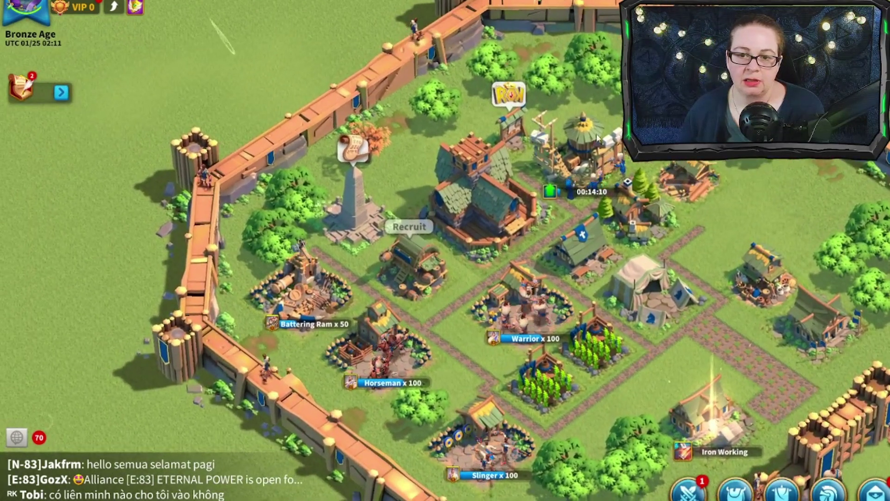
{"action": "left_click", "coordinate": [583, 144]}
{"action": "left_click", "coordinate": [621, 240]}
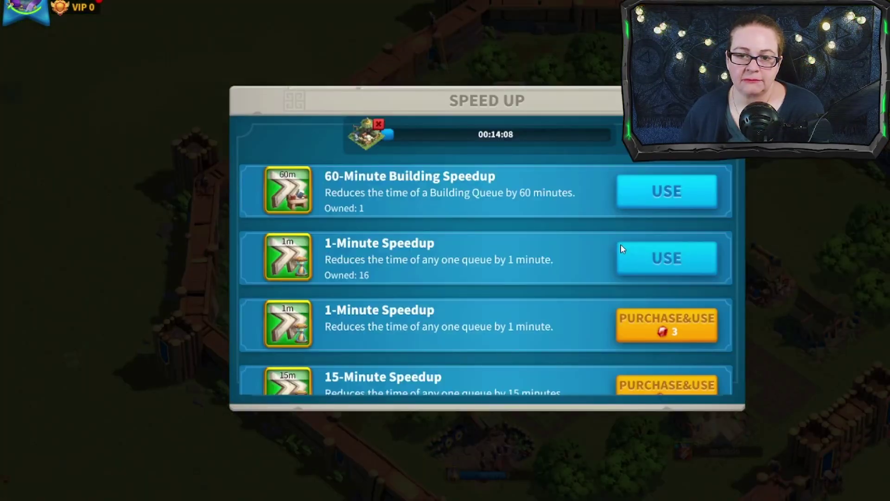
{"action": "scroll", "coordinate": [531, 271], "scroll_direction": "down", "scroll_amount": 3}
{"action": "scroll", "coordinate": [532, 270], "scroll_direction": "up", "scroll_amount": 3}
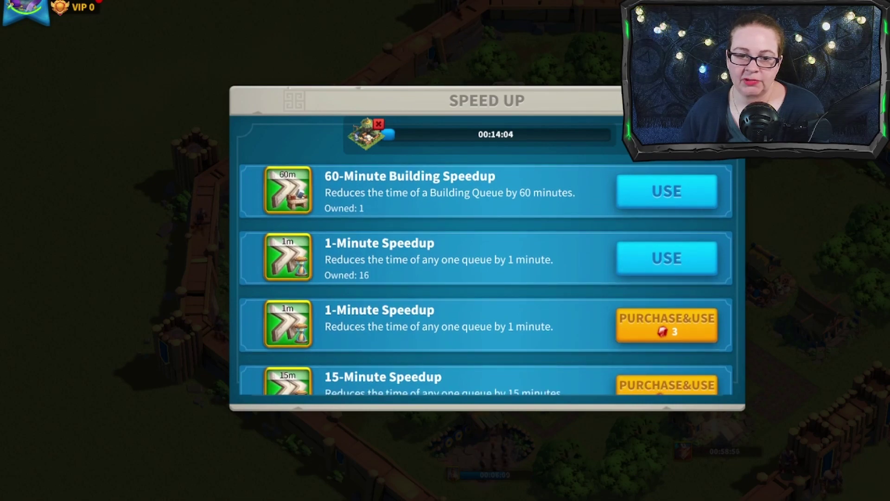
{"action": "key", "text": "Escape"}
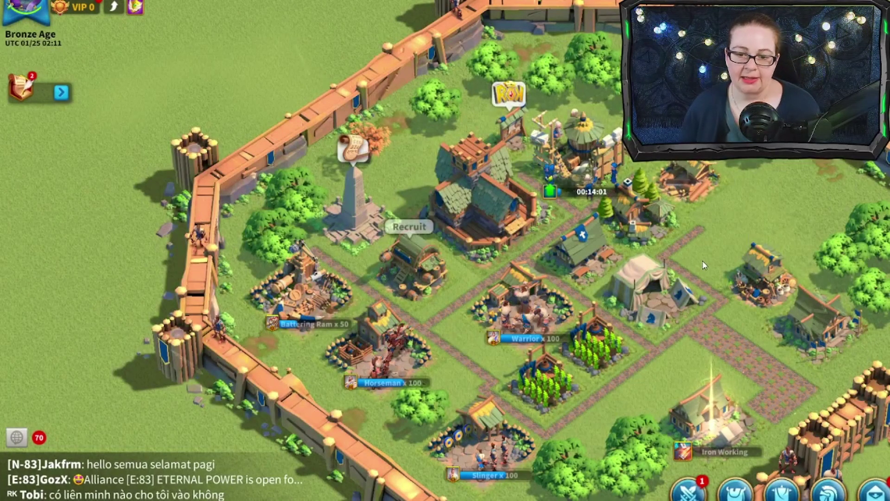
Zoom out to the world map and pan to locate the level 4 barbarians.
{"action": "scroll", "coordinate": [367, 180], "scroll_direction": "up", "scroll_amount": 3}
{"action": "scroll", "coordinate": [367, 179], "scroll_direction": "down", "scroll_amount": 3}
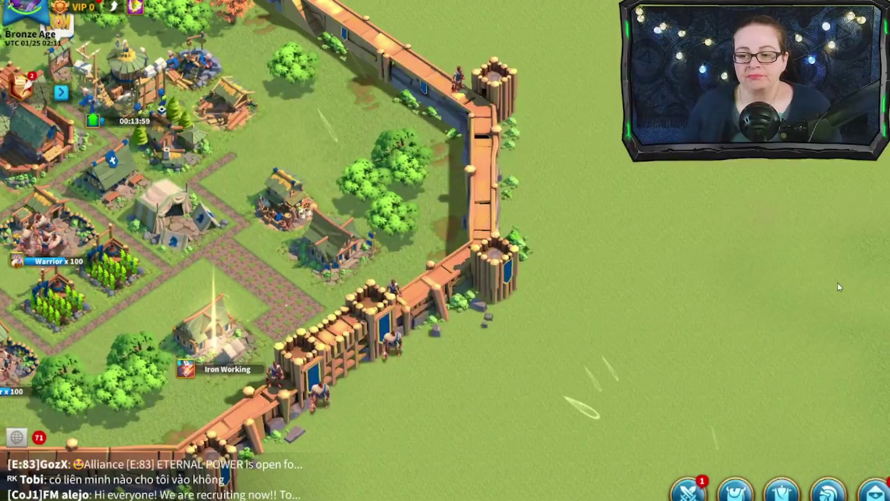
{"action": "scroll", "coordinate": [787, 278], "scroll_direction": "down", "scroll_amount": 3}
{"action": "scroll", "coordinate": [773, 274], "scroll_direction": "down", "scroll_amount": 3}
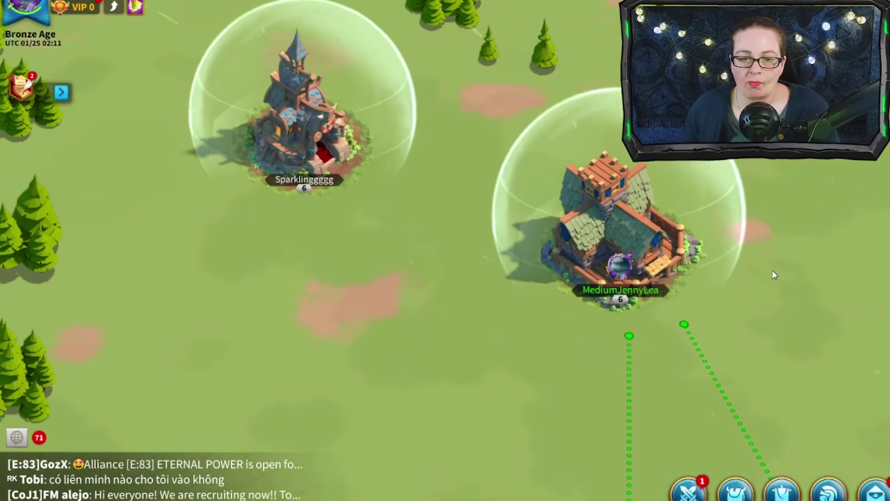
{"action": "scroll", "coordinate": [792, 267], "scroll_direction": "down", "scroll_amount": 5}
{"action": "scroll", "coordinate": [619, 271], "scroll_direction": "up", "scroll_amount": 3}
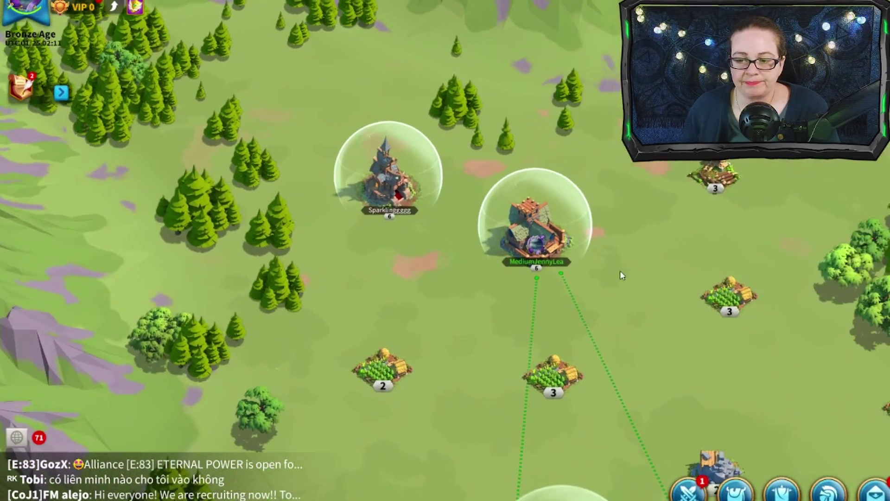
{"action": "left_click_drag", "start_coordinate": [607, 269], "coordinate": [518, 275]}
{"action": "left_click_drag", "start_coordinate": [546, 392], "coordinate": [876, 163]}
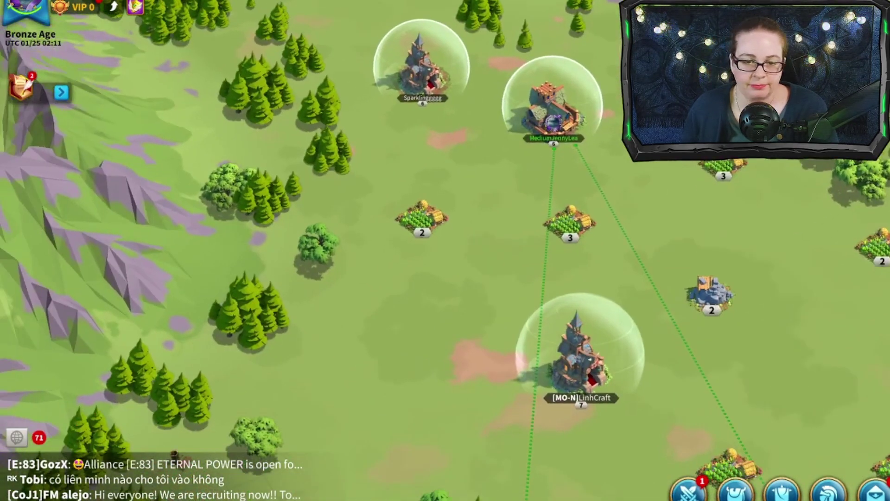
{"action": "left_click_drag", "start_coordinate": [625, 341], "coordinate": [855, 164]}
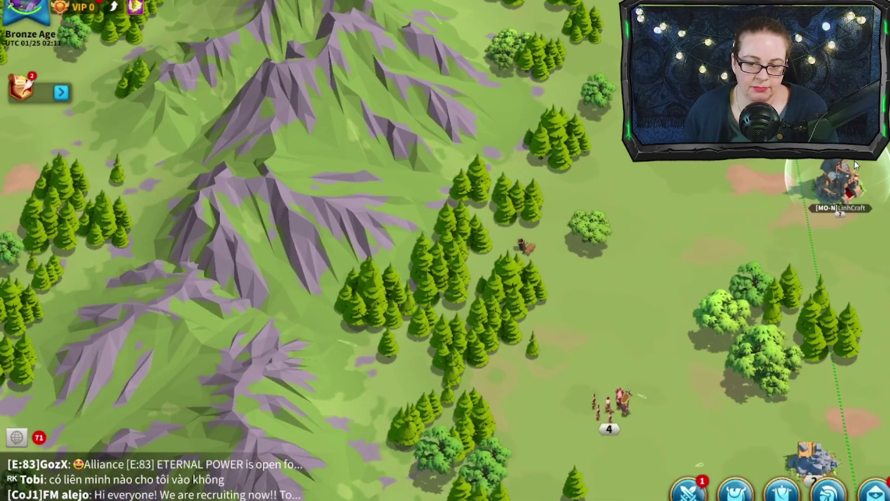
{"action": "left_click_drag", "start_coordinate": [751, 226], "coordinate": [697, 177]}
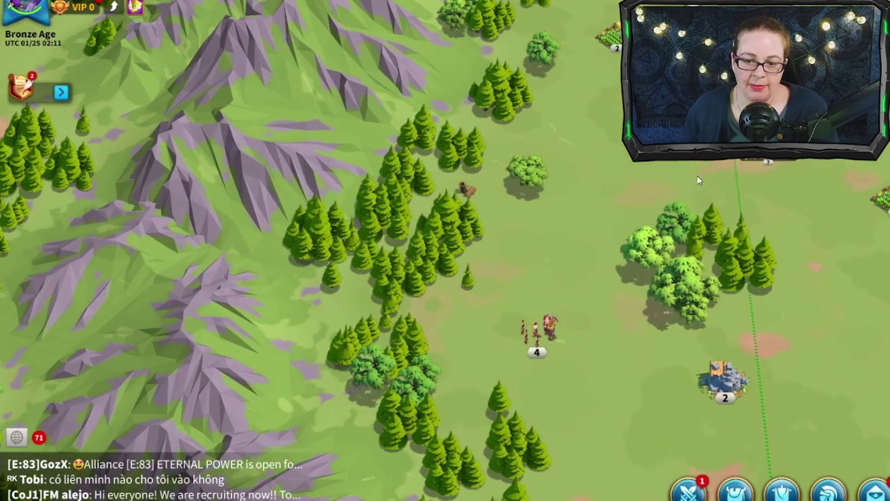
Attack the level 4 barbarians with a new troop led by Boudica and follow its march.
{"action": "left_click", "coordinate": [544, 330]}
{"action": "left_click", "coordinate": [408, 399]}
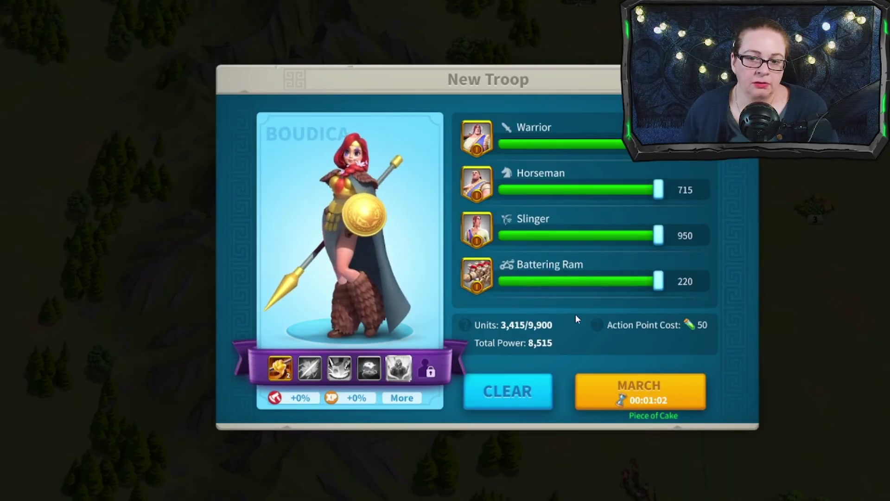
{"action": "left_click", "coordinate": [663, 394]}
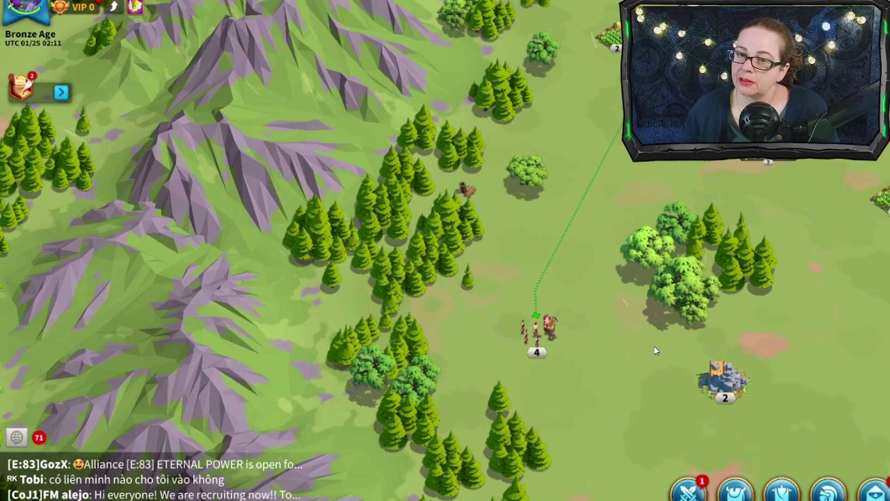
{"action": "scroll", "coordinate": [660, 303], "scroll_direction": "up", "scroll_amount": 2}
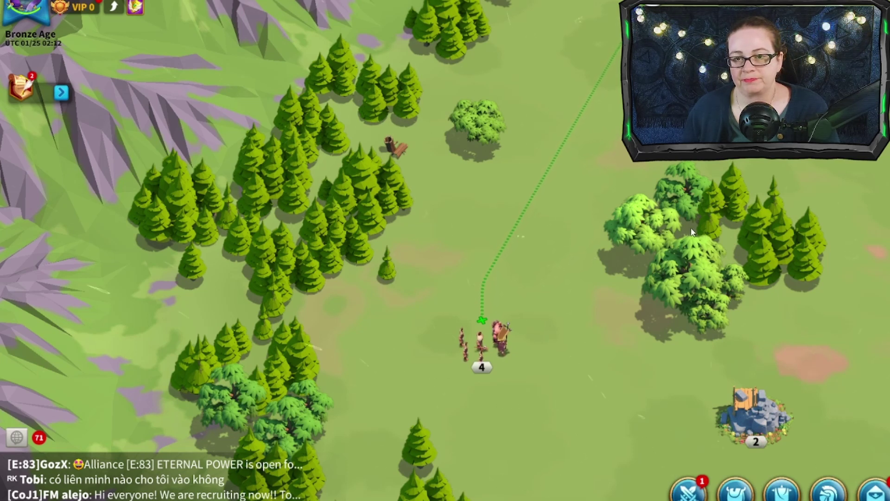
{"action": "left_click_drag", "start_coordinate": [712, 202], "coordinate": [542, 304]}
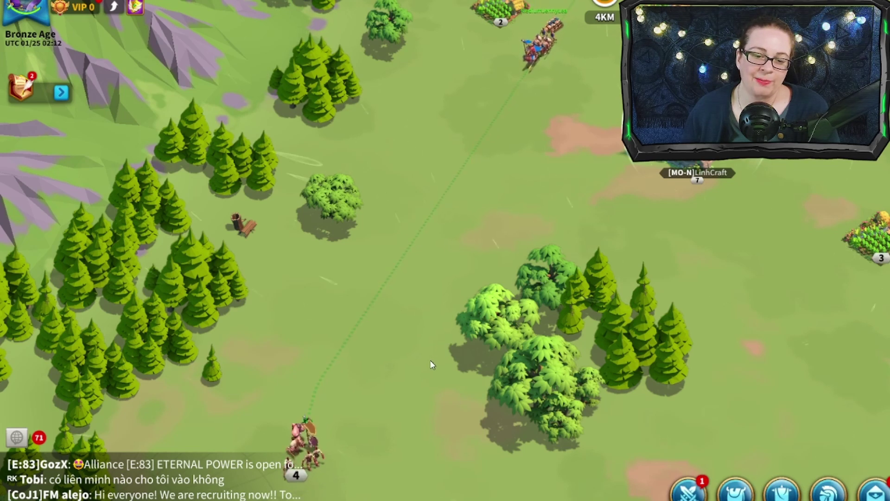
{"action": "scroll", "coordinate": [431, 365], "scroll_direction": "up", "scroll_amount": 2}
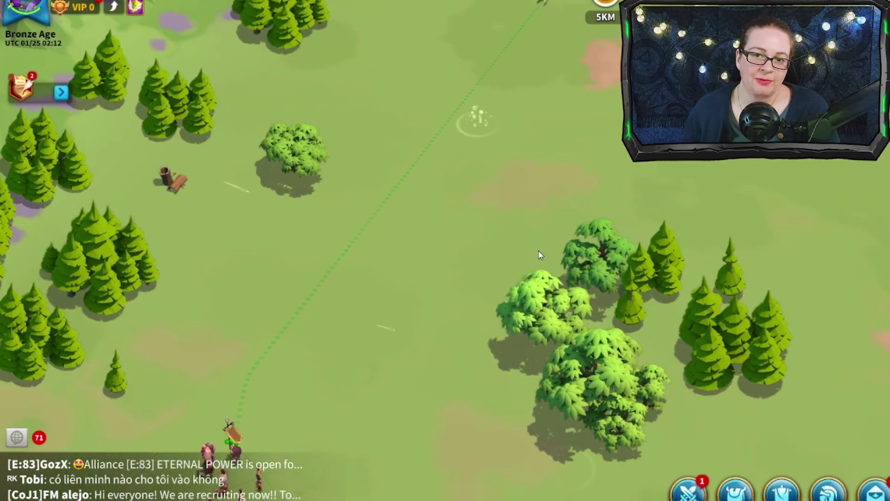
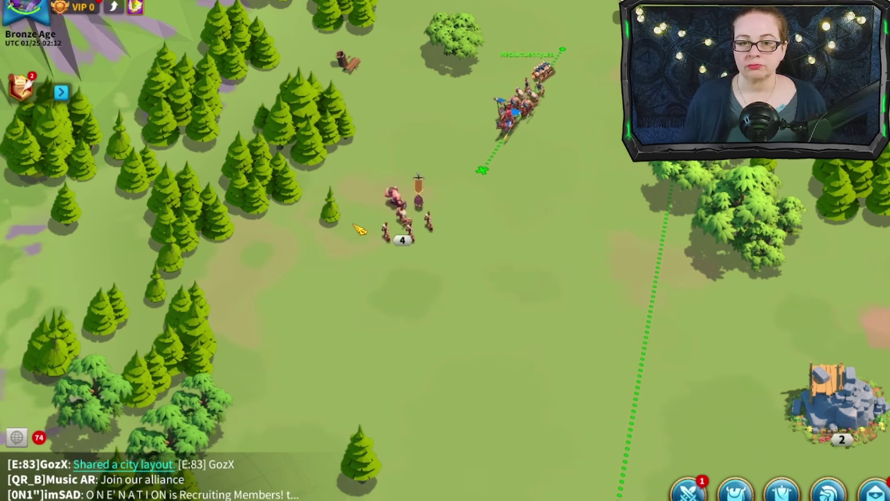
Pan and zoom the map to follow the army fighting the Lvl 4 Barbarians.
{"action": "left_click_drag", "start_coordinate": [765, 258], "coordinate": [477, 299]}
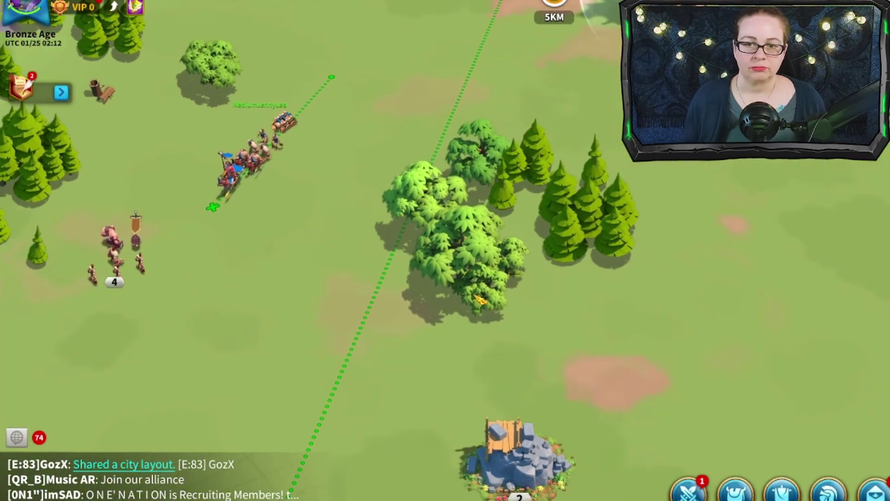
{"action": "left_click_drag", "start_coordinate": [236, 263], "coordinate": [308, 266]}
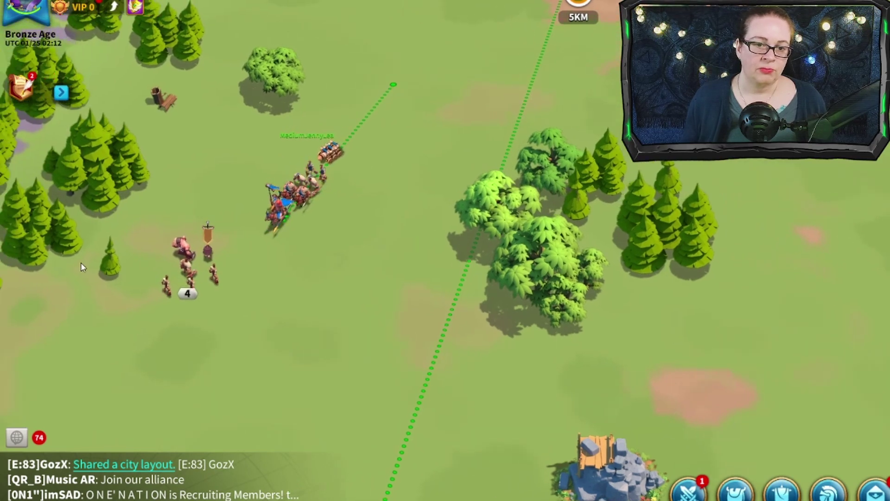
{"action": "left_click_drag", "start_coordinate": [44, 272], "coordinate": [145, 280]}
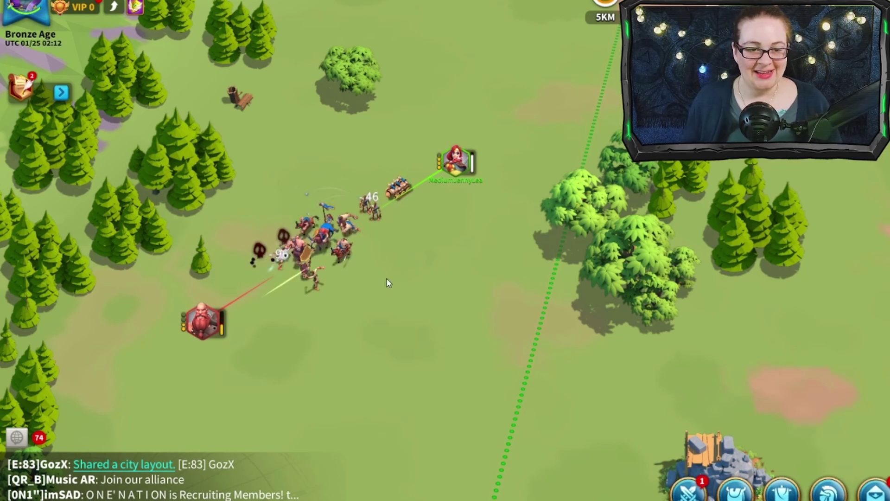
{"action": "scroll", "coordinate": [383, 281], "scroll_direction": "up", "scroll_amount": 4}
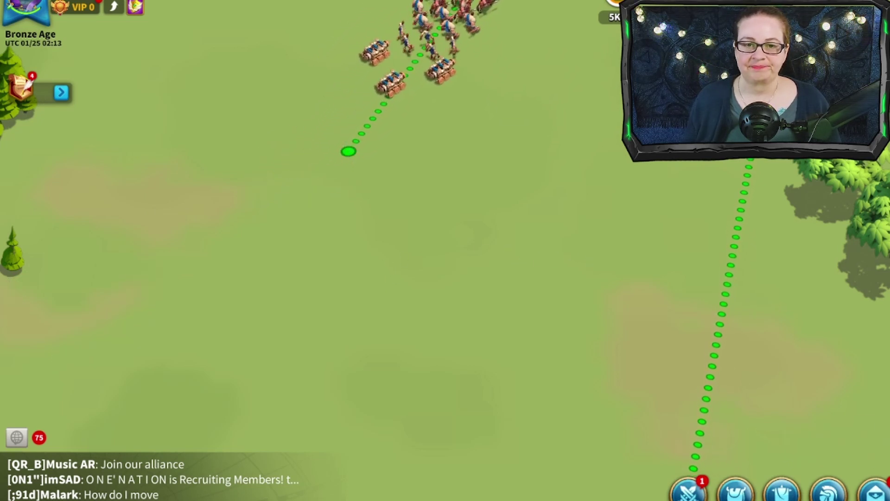
{"action": "left_click_drag", "start_coordinate": [768, 403], "coordinate": [451, 237]}
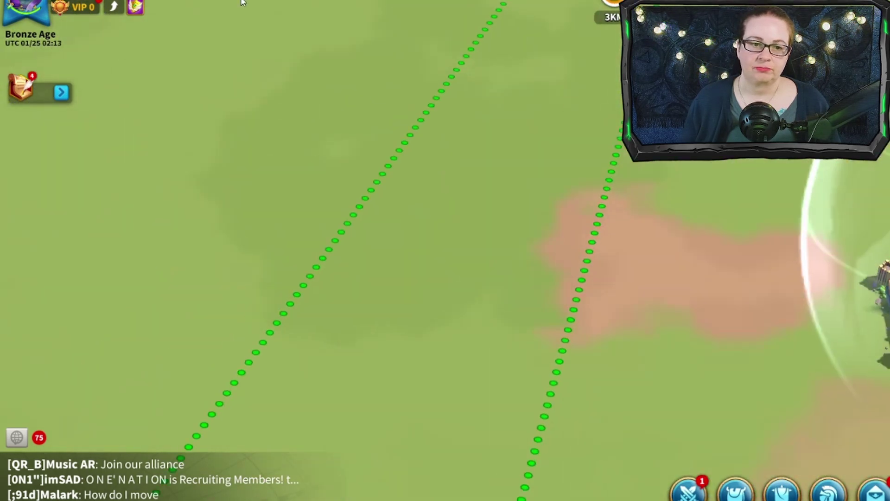
{"action": "scroll", "coordinate": [449, 237], "scroll_direction": "down", "scroll_amount": 3}
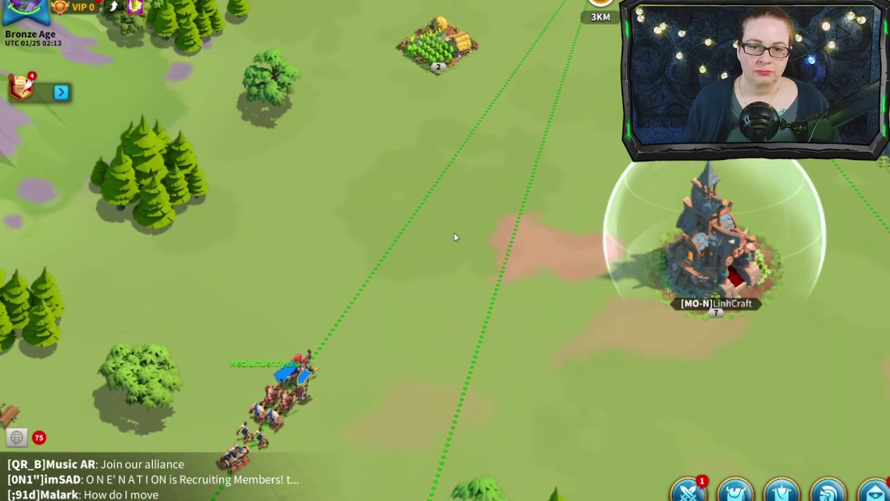
{"action": "left_click_drag", "start_coordinate": [460, 234], "coordinate": [291, 165]}
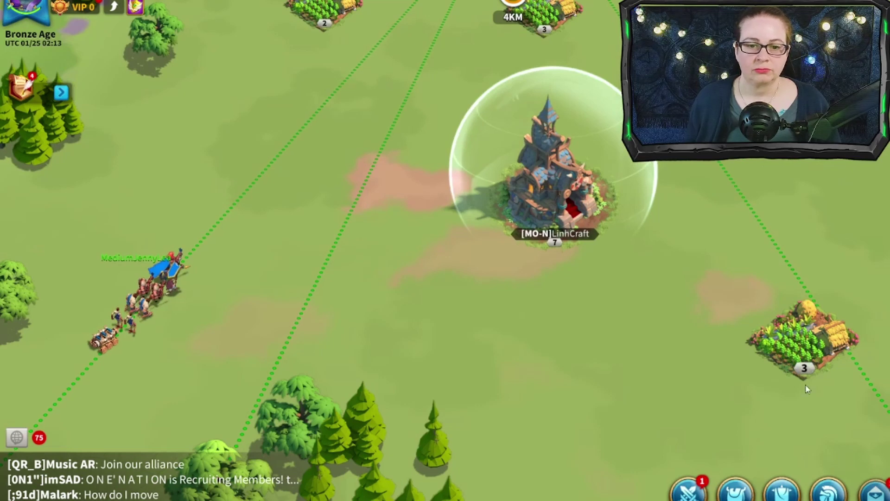
From the mail report, jump to the tribal village and accept its Level 2 Irrigation reward.
{"action": "key", "text": "m"}
{"action": "left_click", "coordinate": [280, 172]}
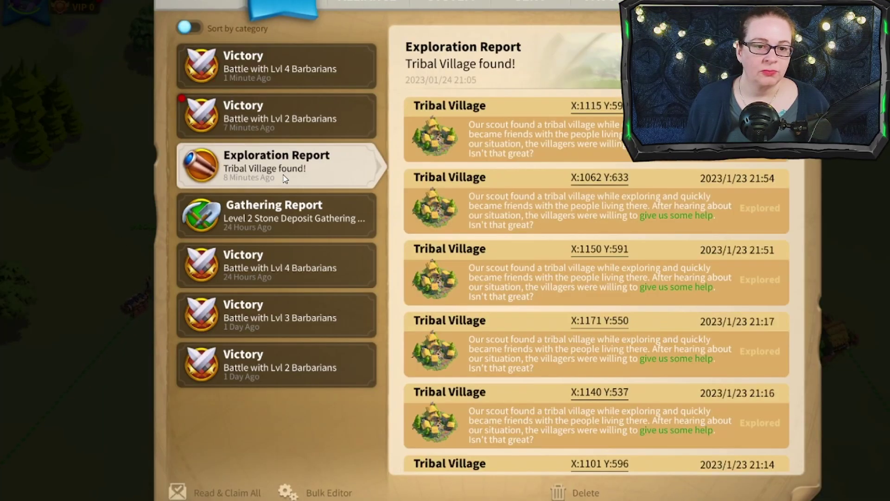
{"action": "left_click", "coordinate": [624, 249]}
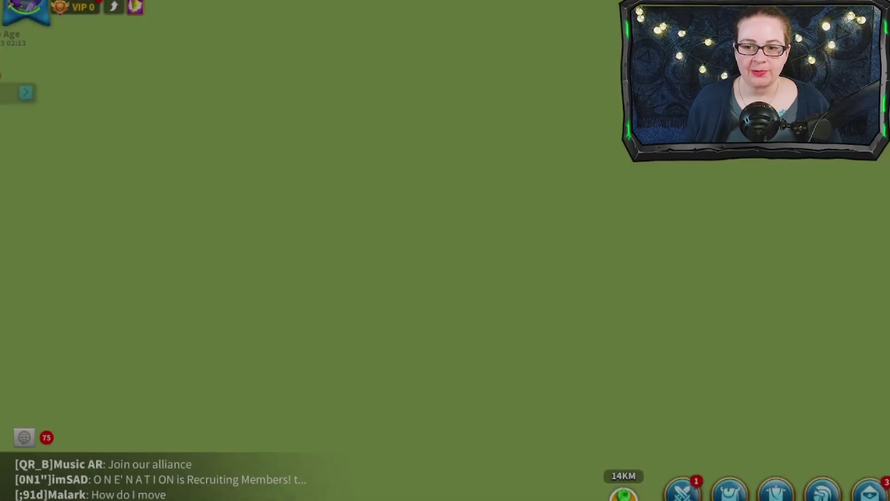
{"action": "left_click", "coordinate": [490, 206]}
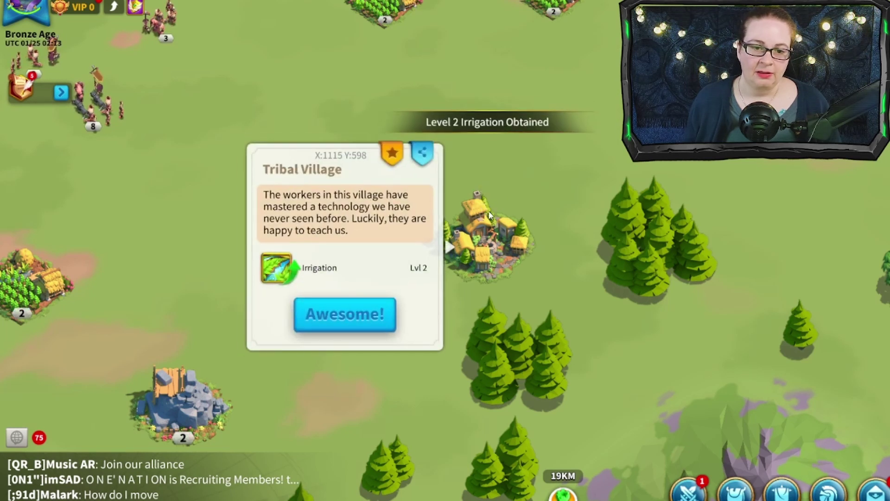
{"action": "left_click", "coordinate": [359, 314]}
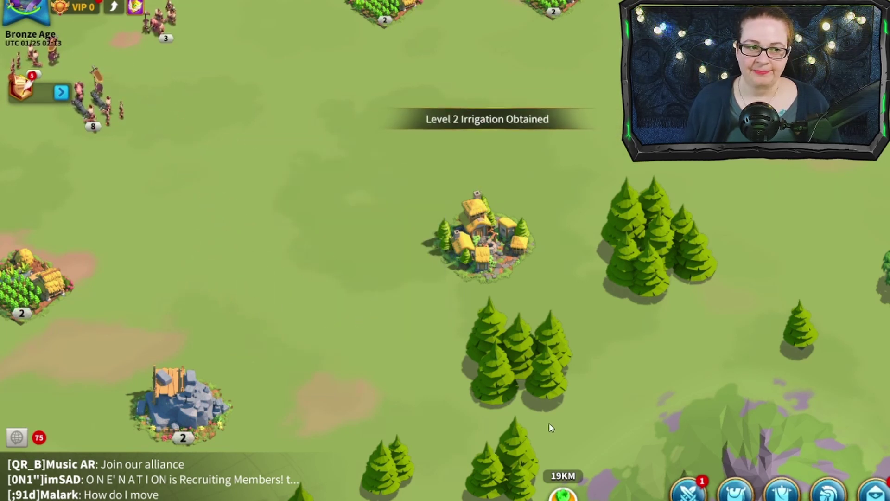
Pan back across the map and return to the inside of the city.
{"action": "left_click", "coordinate": [562, 492]}
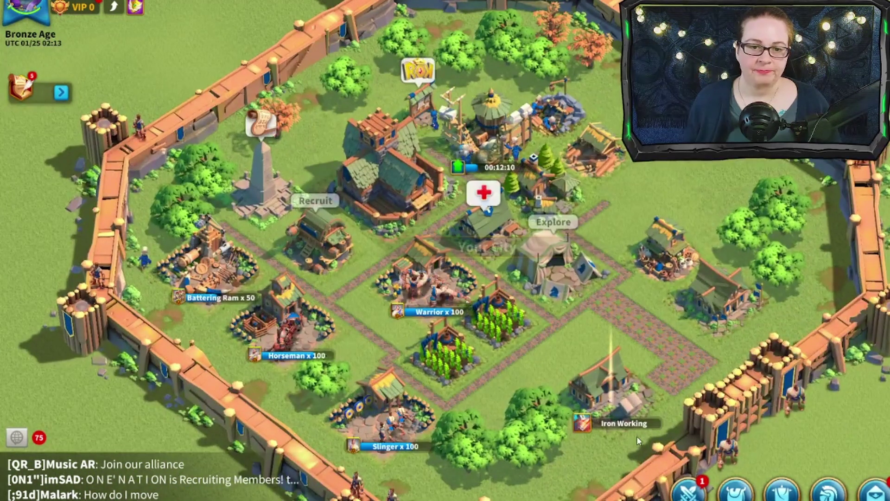
{"action": "scroll", "coordinate": [583, 415], "scroll_direction": "down", "scroll_amount": 3}
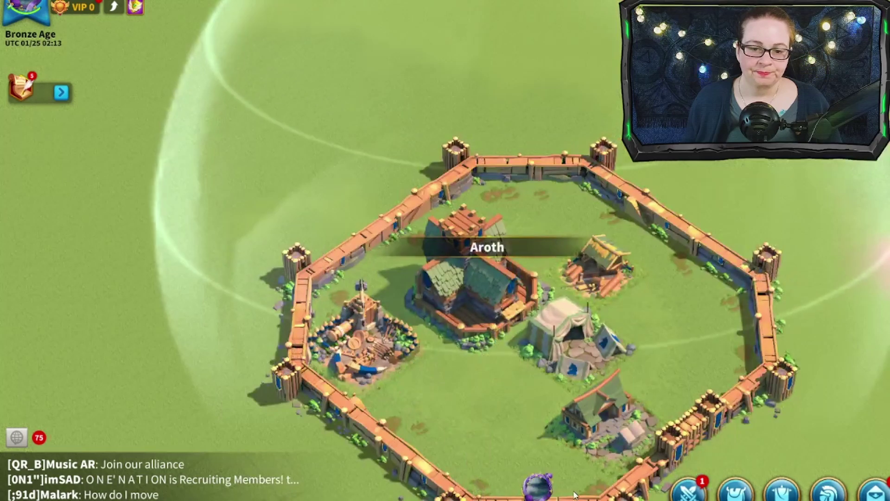
{"action": "scroll", "coordinate": [617, 283], "scroll_direction": "up", "scroll_amount": 2}
{"action": "scroll", "coordinate": [617, 284], "scroll_direction": "down", "scroll_amount": 3}
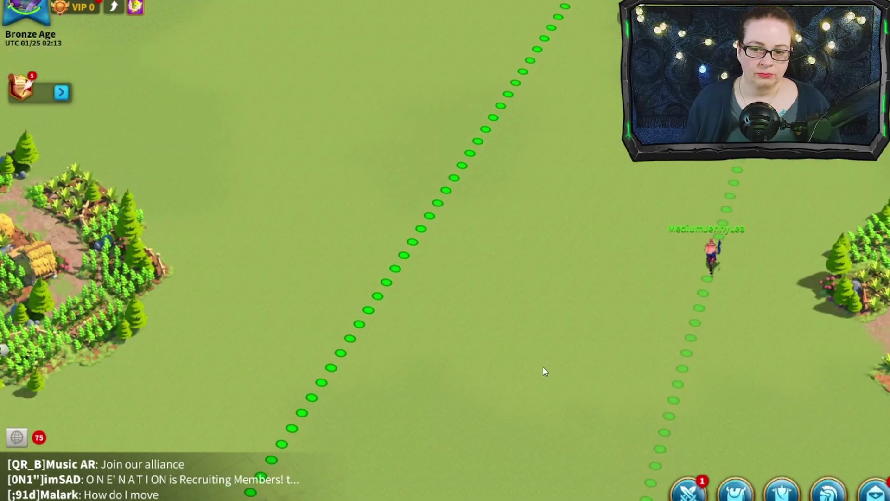
{"action": "left_click_drag", "start_coordinate": [542, 370], "coordinate": [624, 367]}
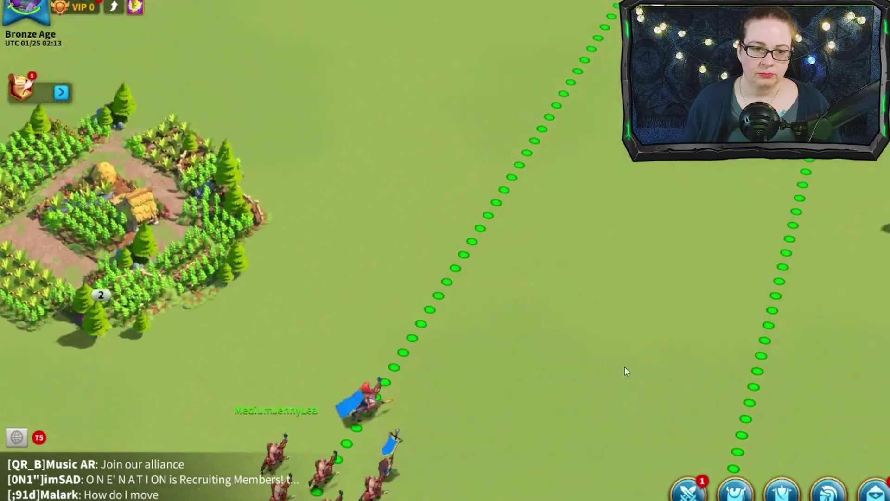
{"action": "left_click_drag", "start_coordinate": [663, 334], "coordinate": [473, 454]}
{"action": "key", "text": "space"}
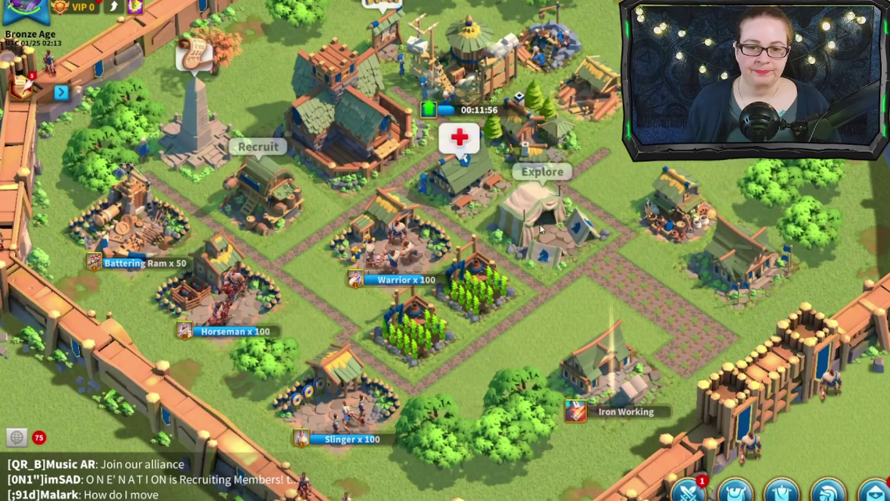
Send Scout A from the Scout Camp to explore a fogged spot.
{"action": "left_click", "coordinate": [539, 224]}
{"action": "left_click", "coordinate": [637, 316]}
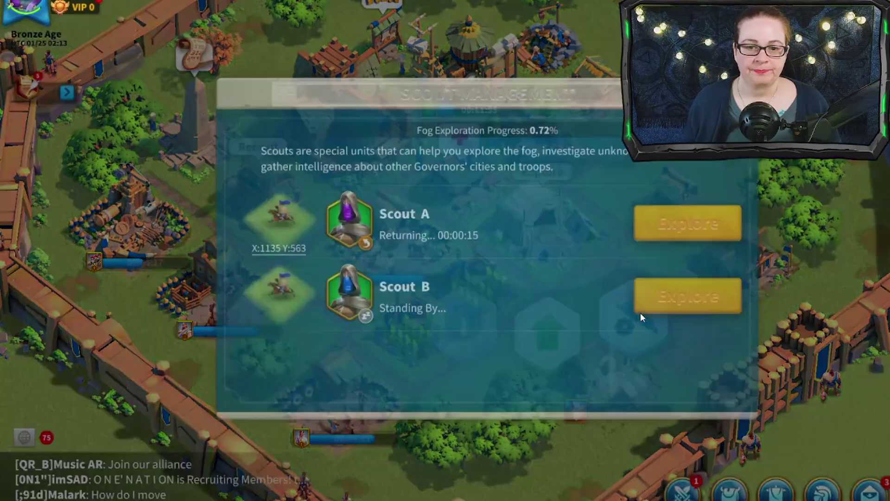
{"action": "left_click", "coordinate": [675, 226]}
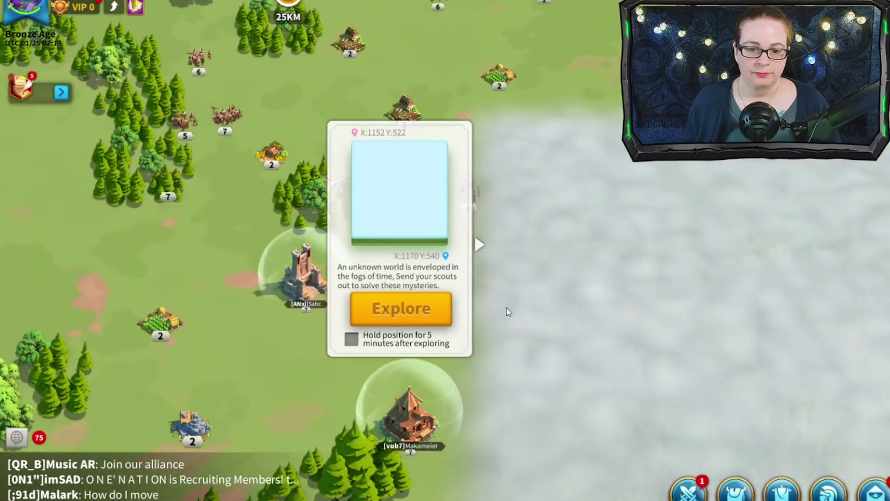
{"action": "left_click", "coordinate": [434, 310]}
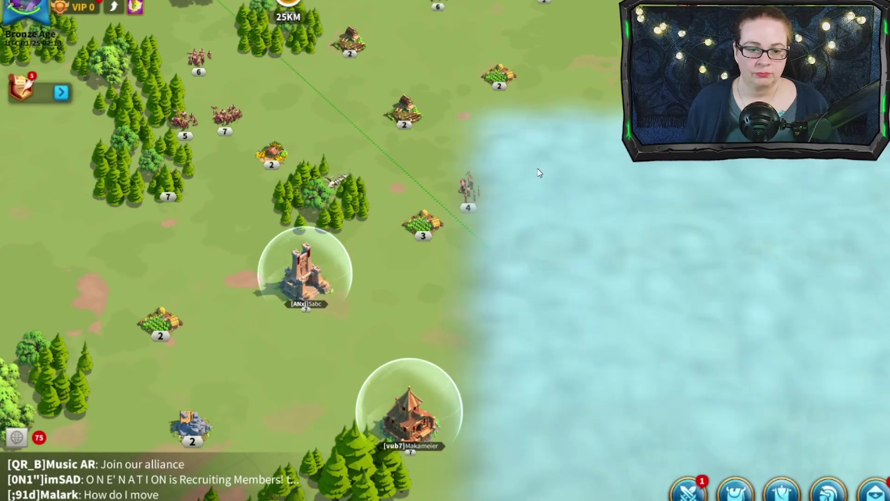
{"action": "key", "text": "space"}
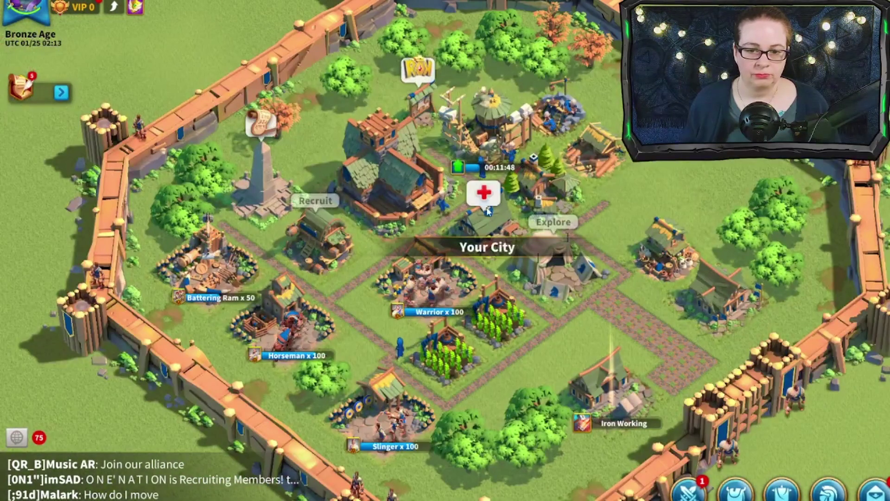
Dispatch the standing-by scout into the fog, then return to the city.
{"action": "left_click", "coordinate": [550, 273]}
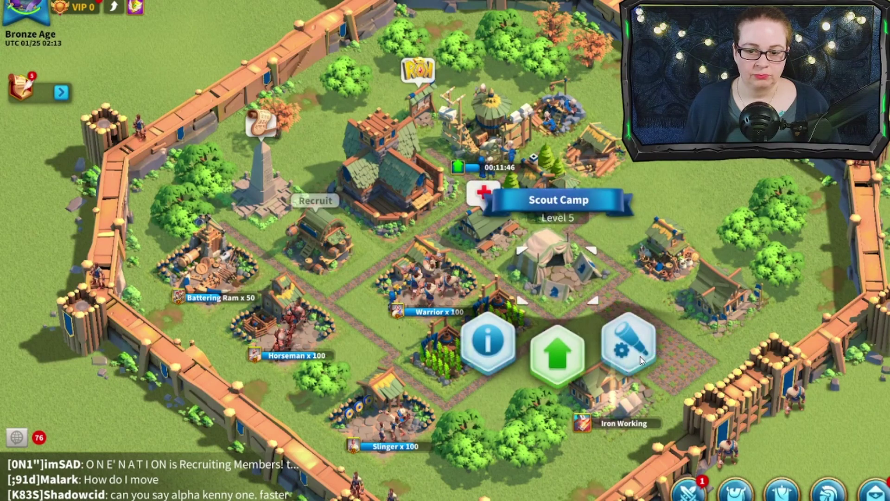
{"action": "left_click", "coordinate": [628, 345]}
{"action": "left_click", "coordinate": [700, 292]}
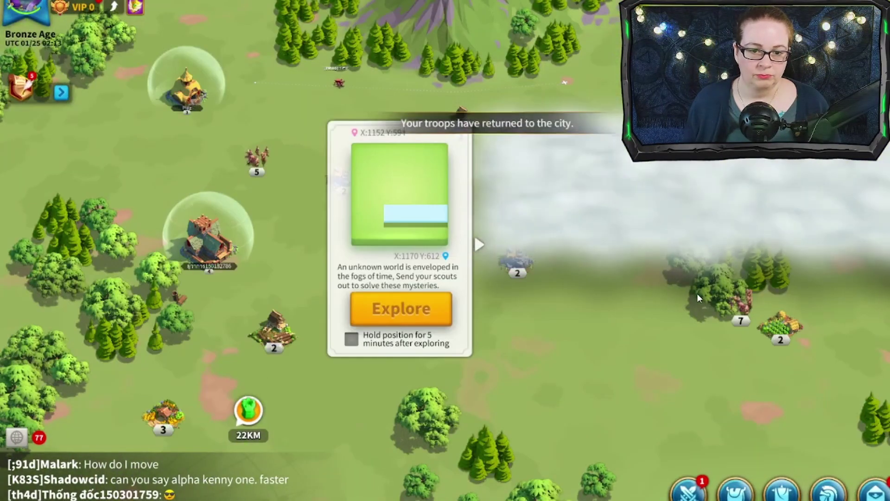
{"action": "left_click", "coordinate": [401, 308]}
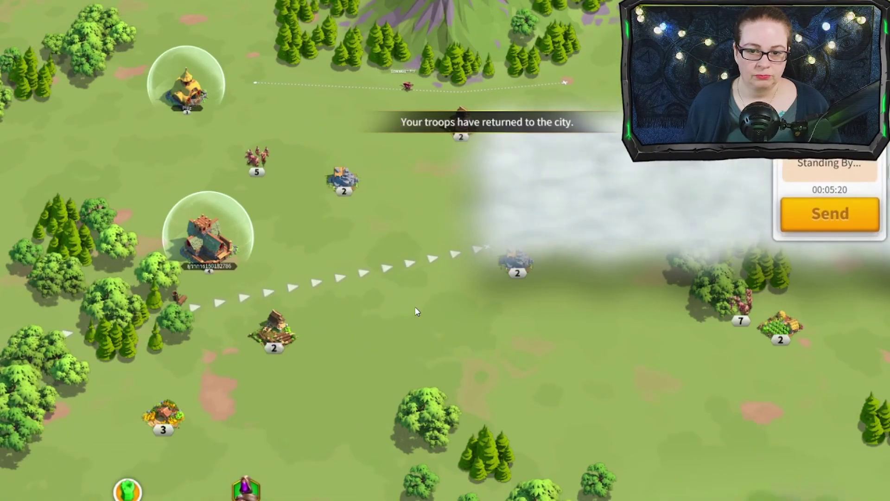
{"action": "left_click", "coordinate": [830, 212]}
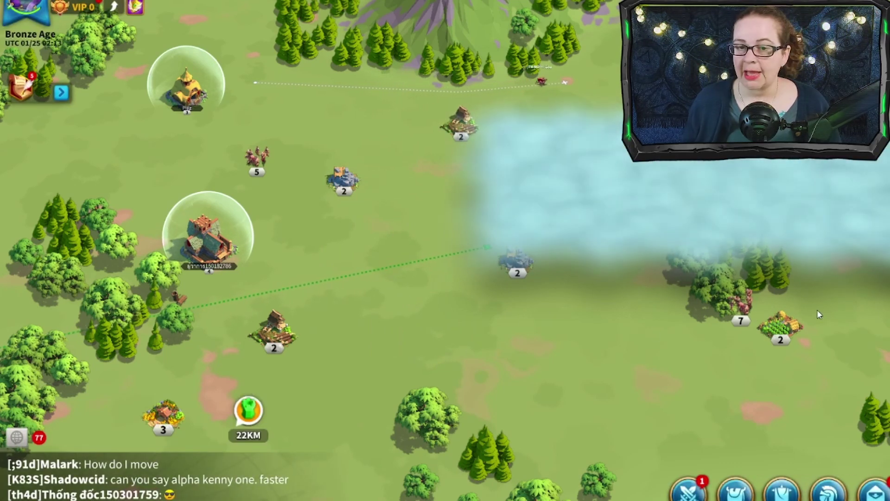
{"action": "left_click", "coordinate": [836, 277]}
{"action": "key", "text": "space"}
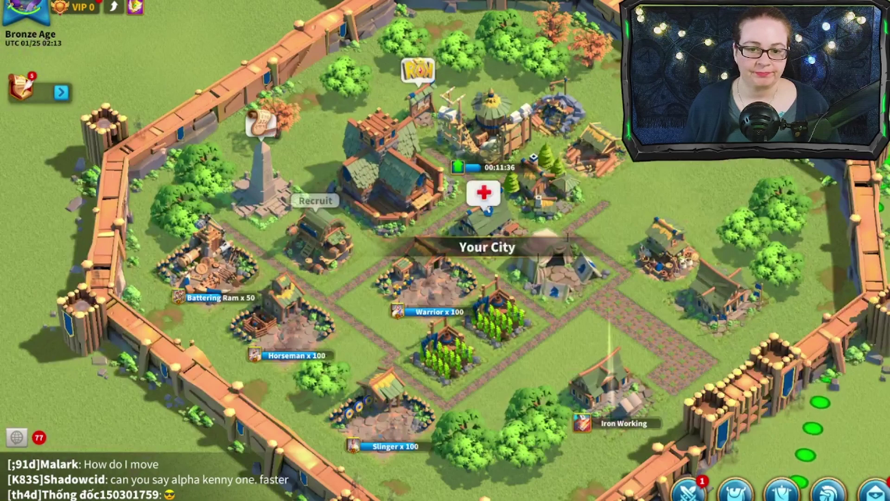
Start healing the wounded troops at the hospital.
{"action": "left_click", "coordinate": [488, 218]}
{"action": "left_click", "coordinate": [557, 299]}
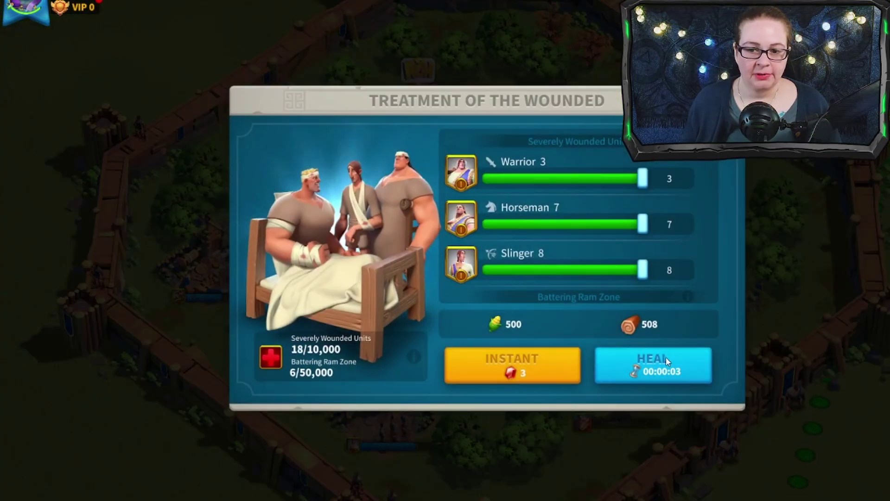
{"action": "left_click", "coordinate": [670, 370]}
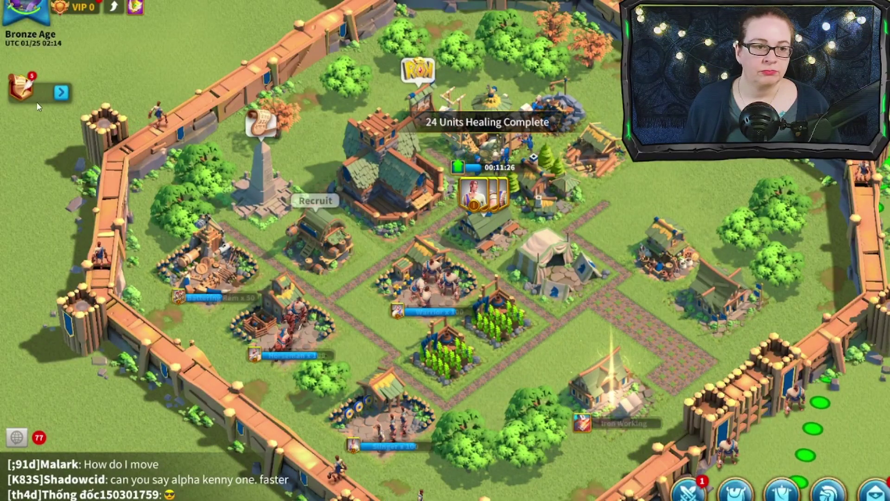
Claim the Barbarian Conquest, Technical Pioneer and two Advanced Research quest rewards.
{"action": "left_click", "coordinate": [23, 90]}
{"action": "left_click", "coordinate": [668, 267]}
{"action": "left_click", "coordinate": [667, 267]}
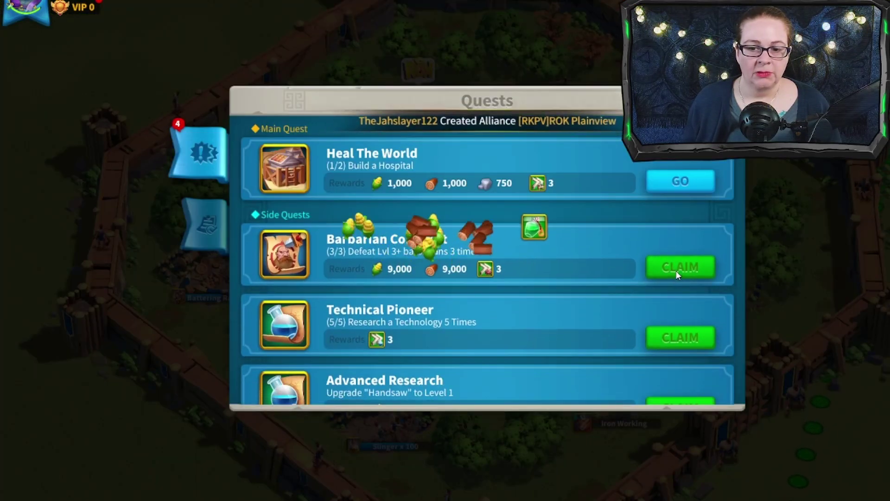
{"action": "left_click", "coordinate": [682, 270]}
{"action": "left_click", "coordinate": [683, 271]}
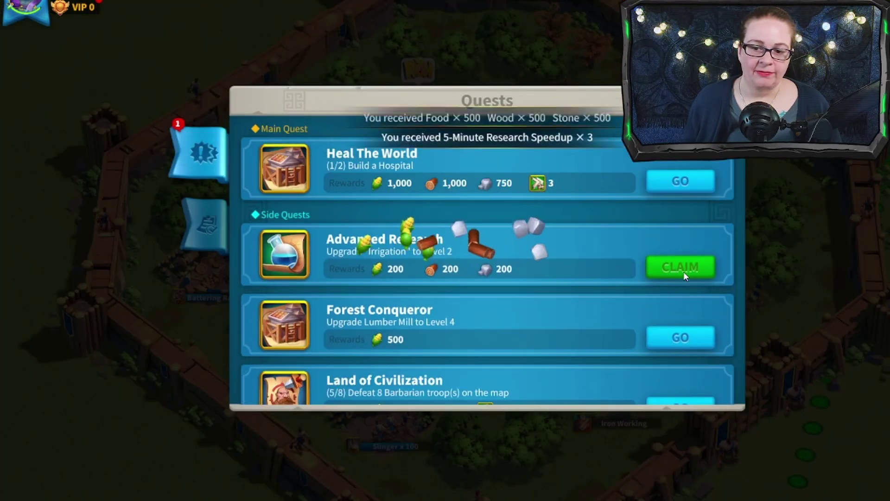
{"action": "left_click", "coordinate": [683, 271]}
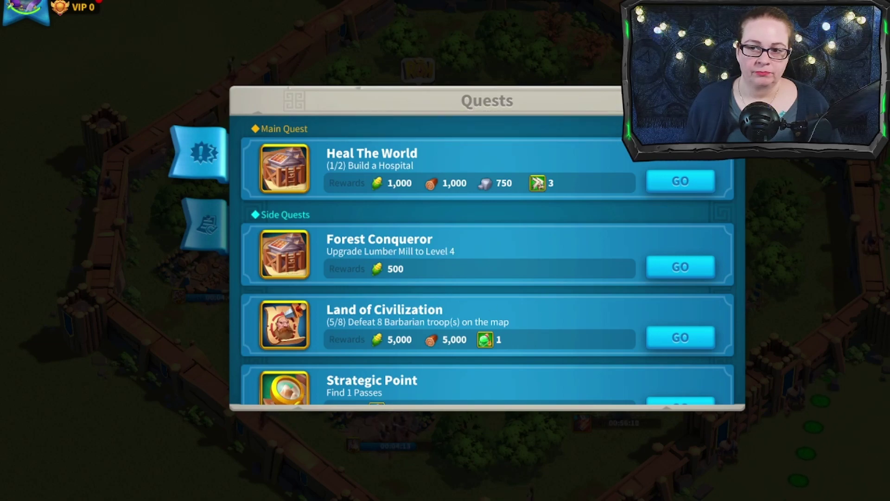
{"action": "key", "text": "Escape"}
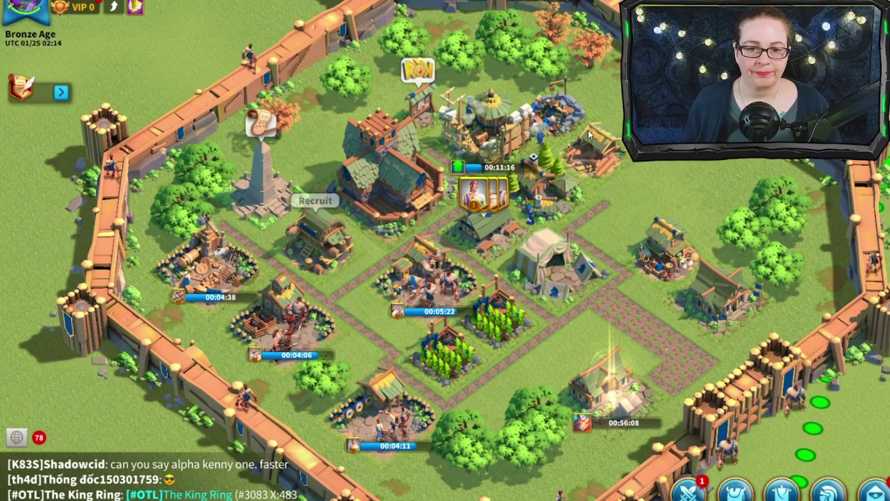
Check the Storehouse speedups without using any, then collect the 24 newly trained troops.
{"action": "left_click", "coordinate": [487, 122]}
{"action": "left_click", "coordinate": [525, 212]}
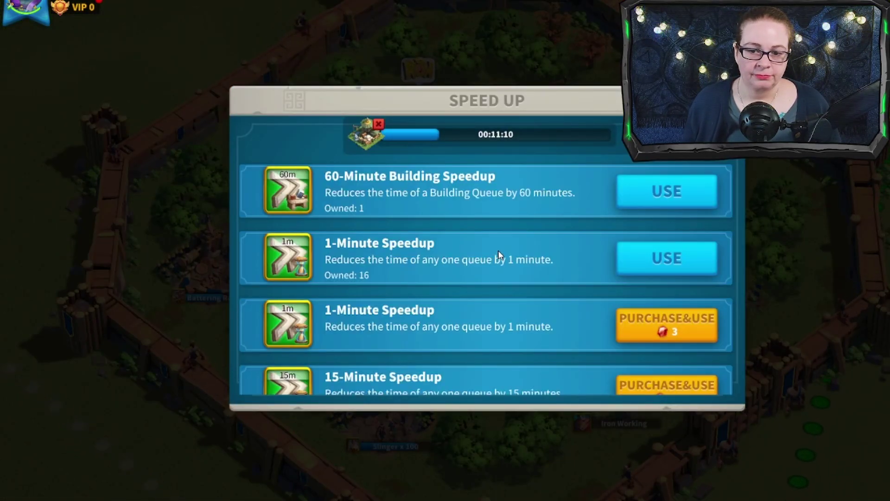
{"action": "key", "text": "Escape"}
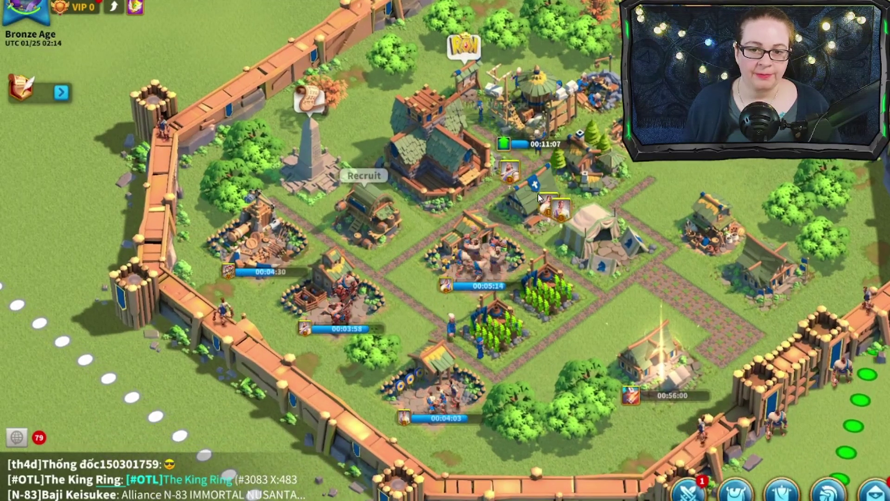
{"action": "left_click", "coordinate": [539, 197]}
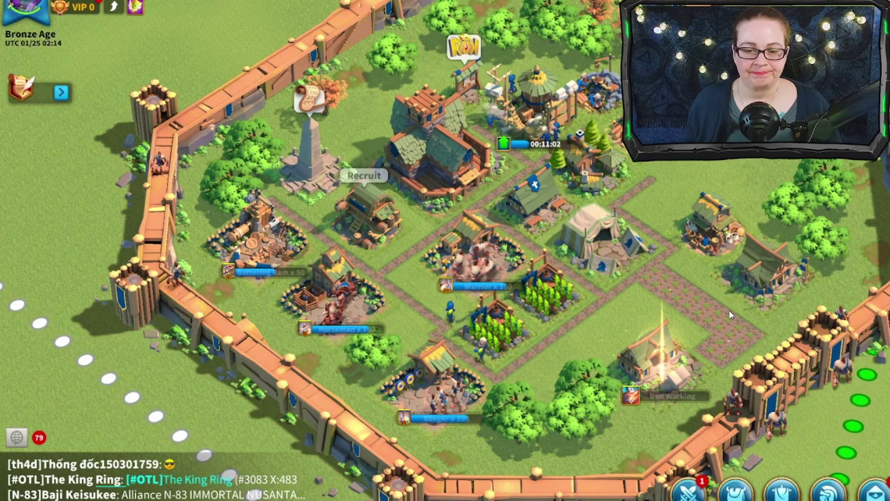
Send a troop with a chosen primary commander to gather at the Level 3 Cropland.
{"action": "left_click_drag", "start_coordinate": [804, 456], "coordinate": [653, 427]}
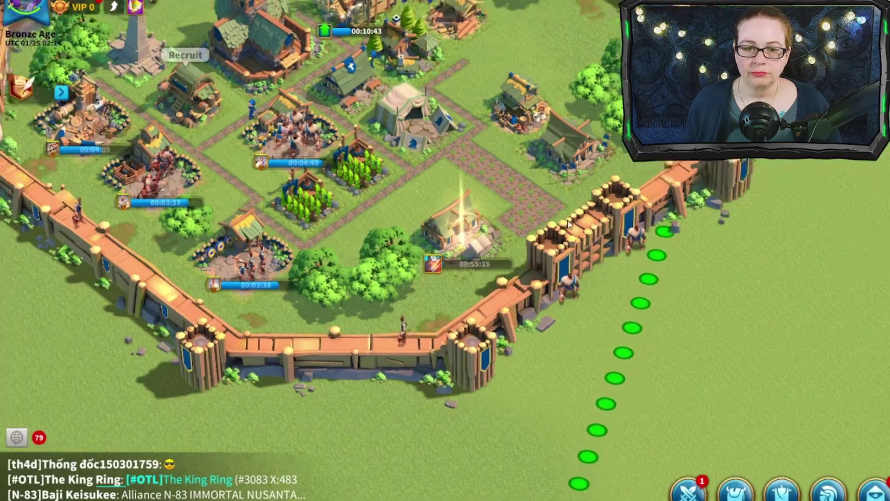
{"action": "left_click_drag", "start_coordinate": [569, 224], "coordinate": [728, 325]}
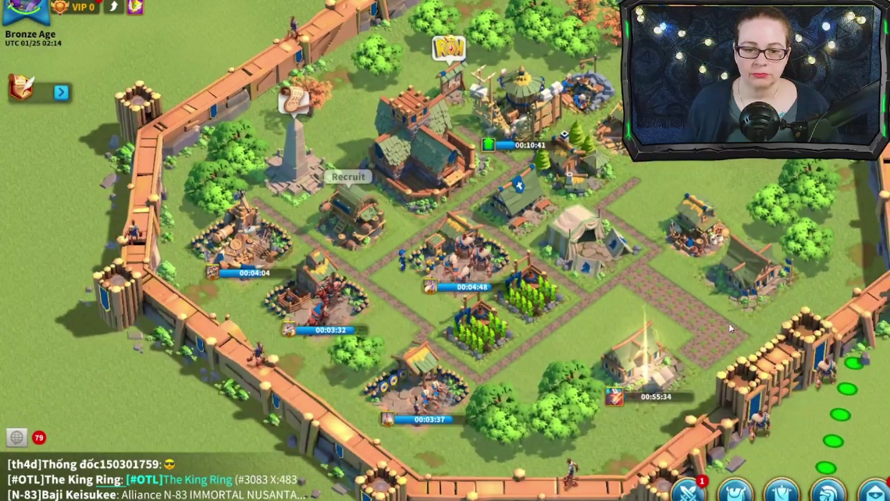
{"action": "scroll", "coordinate": [618, 366], "scroll_direction": "down", "scroll_amount": 5}
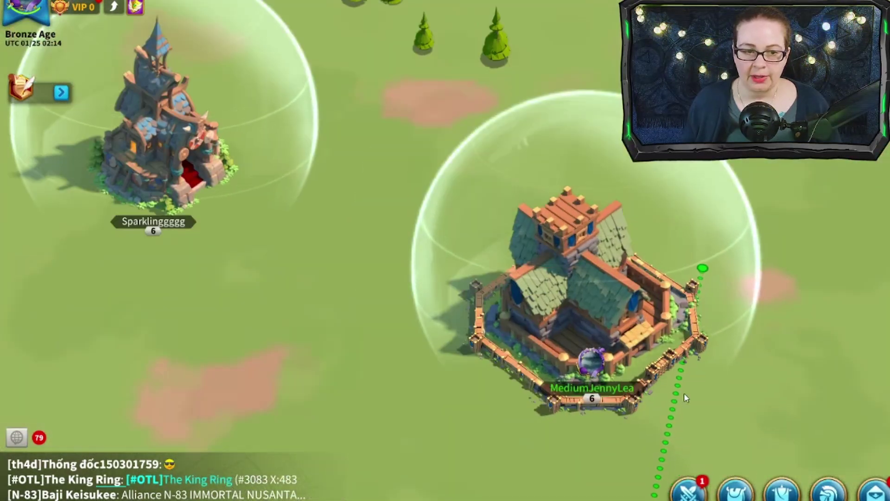
{"action": "left_click_drag", "start_coordinate": [683, 393], "coordinate": [416, 197]}
{"action": "scroll", "coordinate": [461, 250], "scroll_direction": "down", "scroll_amount": 2}
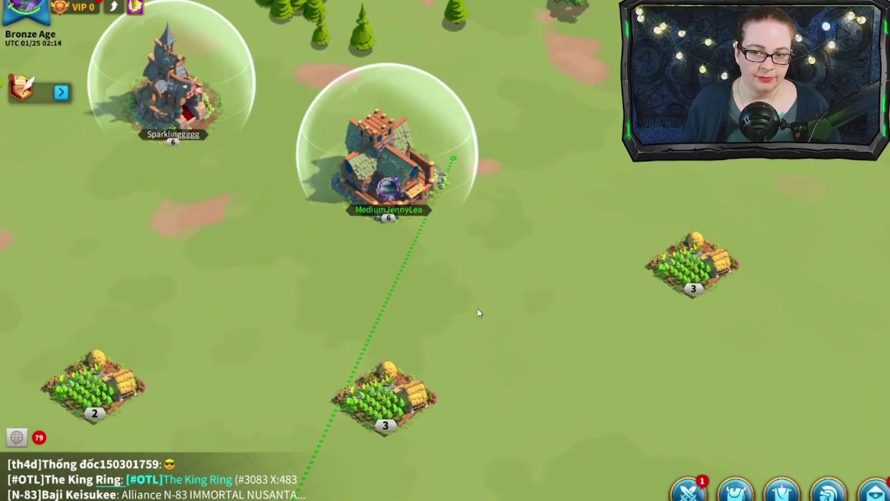
{"action": "left_click_drag", "start_coordinate": [479, 313], "coordinate": [635, 278]}
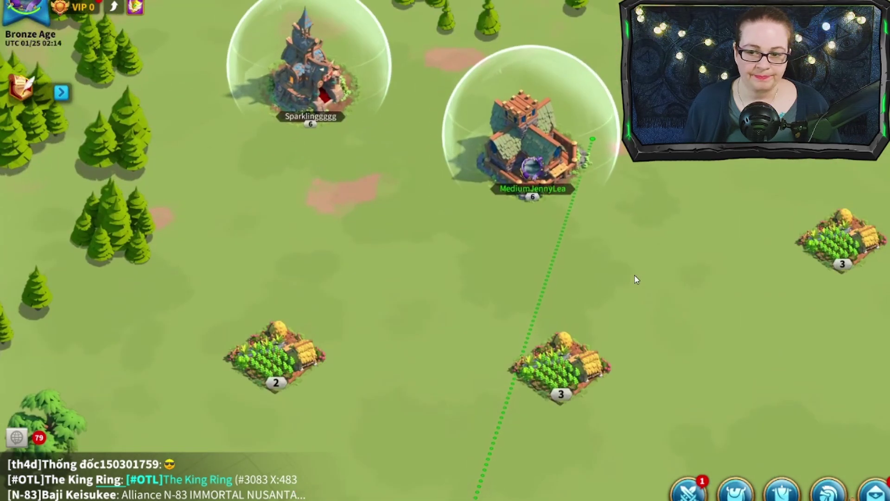
{"action": "left_click", "coordinate": [571, 327]}
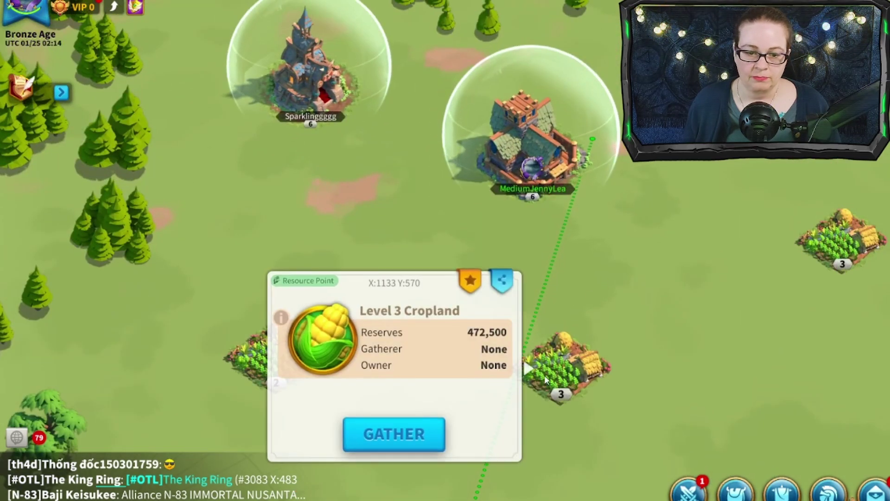
{"action": "scroll", "coordinate": [426, 427], "scroll_direction": "down", "scroll_amount": 3}
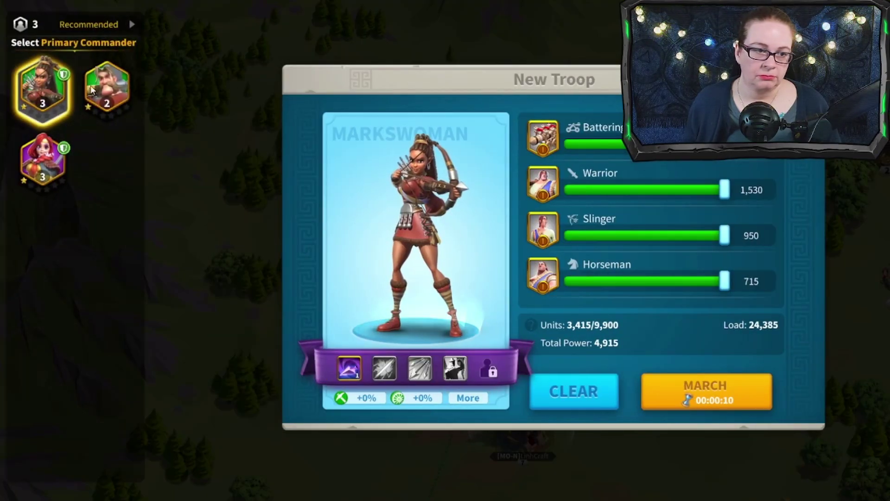
{"action": "left_click", "coordinate": [58, 164]}
{"action": "left_click", "coordinate": [663, 393]}
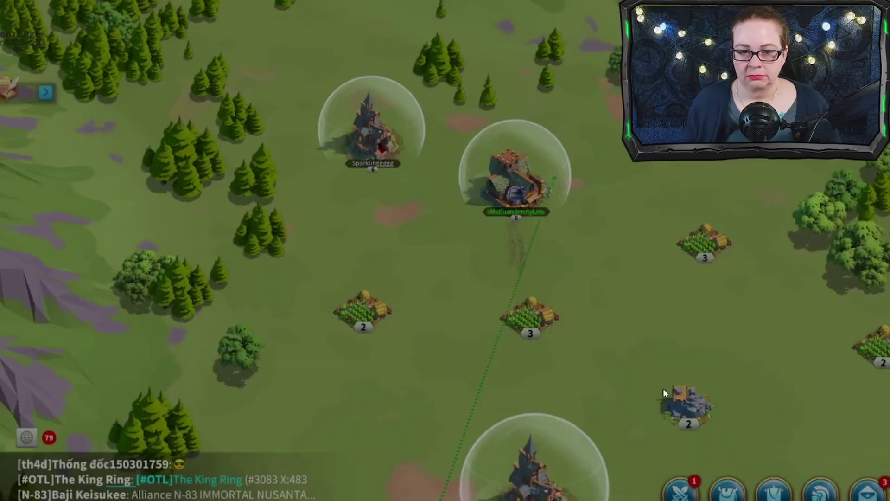
Recentre on the home city and open the Mysterious Cave exploration report.
{"action": "scroll", "coordinate": [577, 314], "scroll_direction": "up", "scroll_amount": 3}
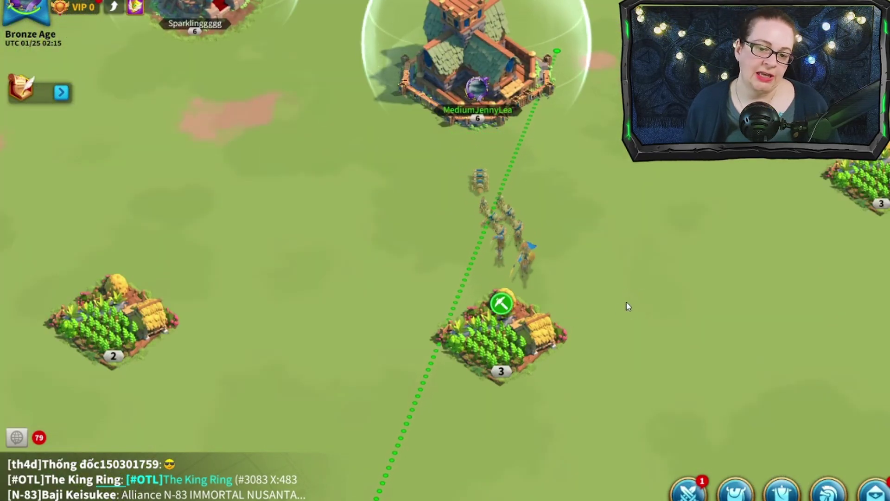
{"action": "scroll", "coordinate": [610, 314], "scroll_direction": "up", "scroll_amount": 2}
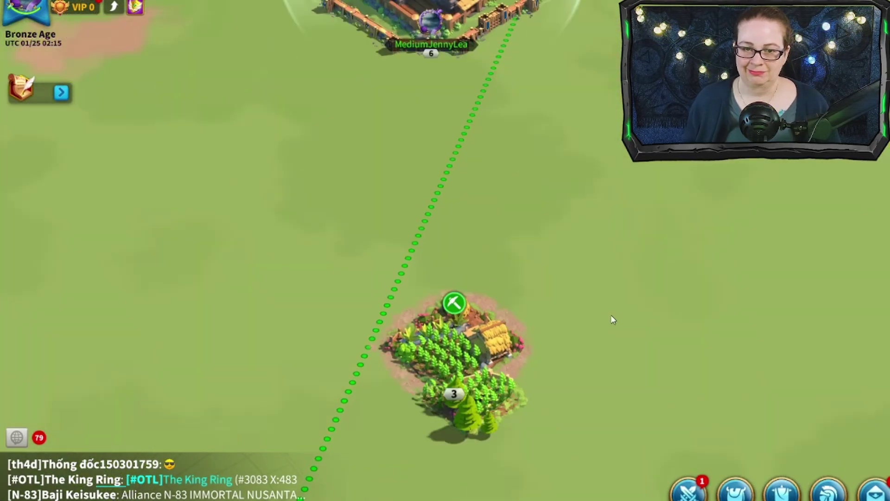
{"action": "left_click_drag", "start_coordinate": [498, 181], "coordinate": [704, 321]}
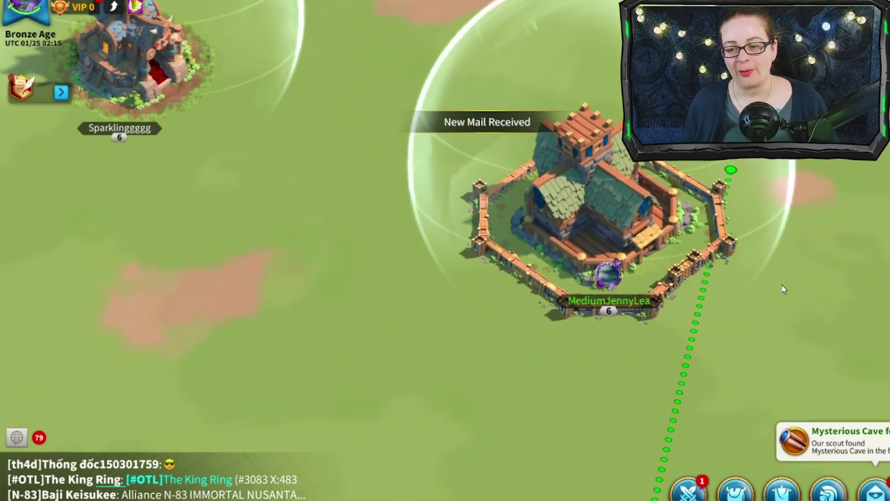
{"action": "left_click", "coordinate": [834, 440]}
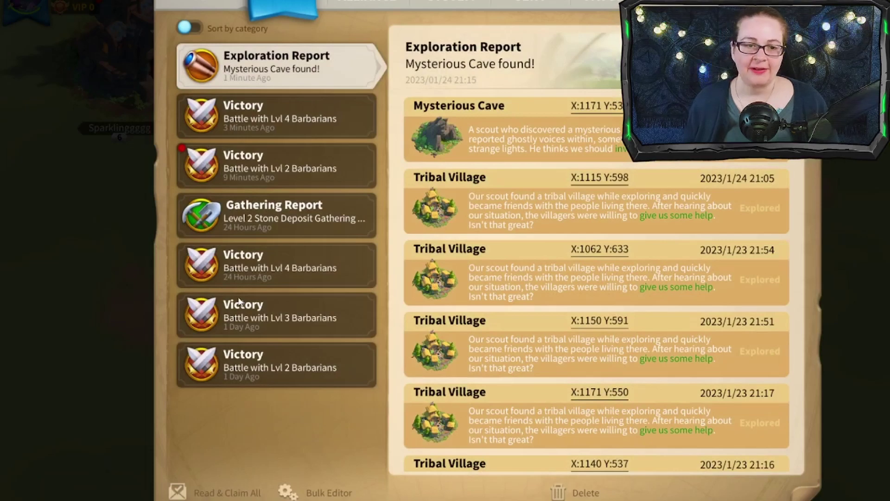
Jump to the Mysterious Cave from the report and send a scout to investigate it.
{"action": "left_click", "coordinate": [596, 105]}
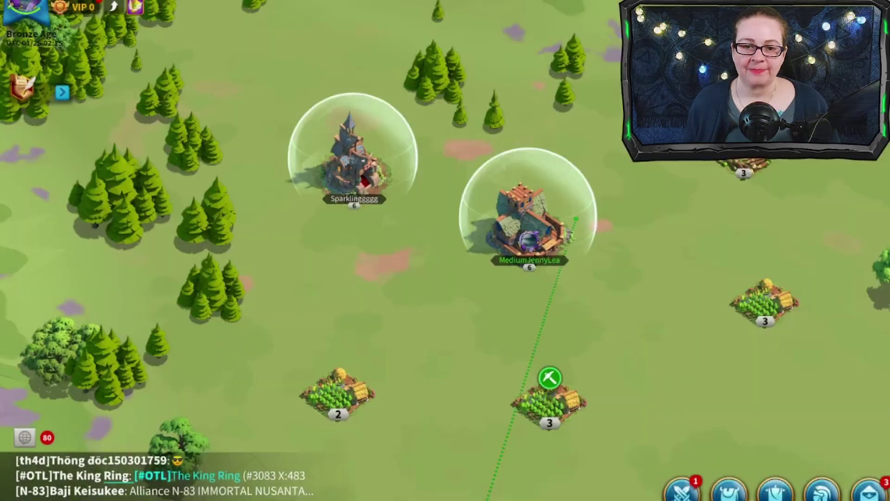
{"action": "left_click", "coordinate": [490, 245]}
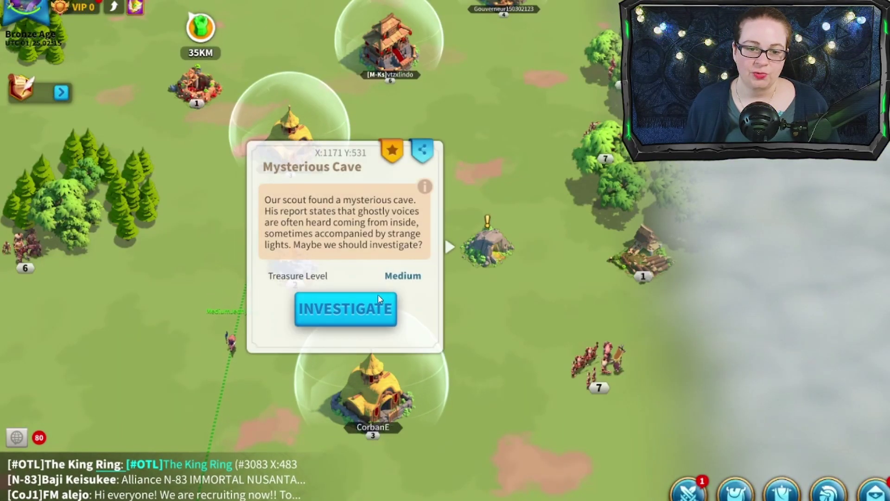
{"action": "left_click", "coordinate": [346, 308]}
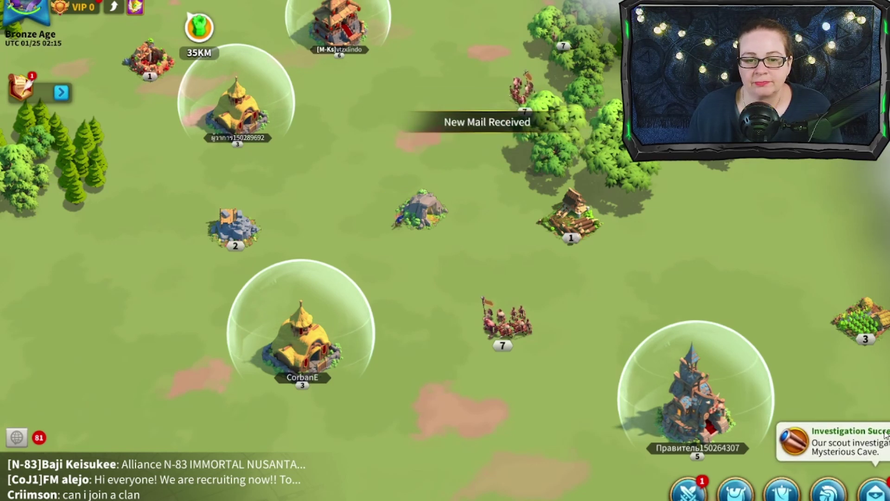
Claim the Lvl 2 Cave Treasure from the scout report and read the Lvl 2 Barbarians report.
{"action": "left_click", "coordinate": [883, 492]}
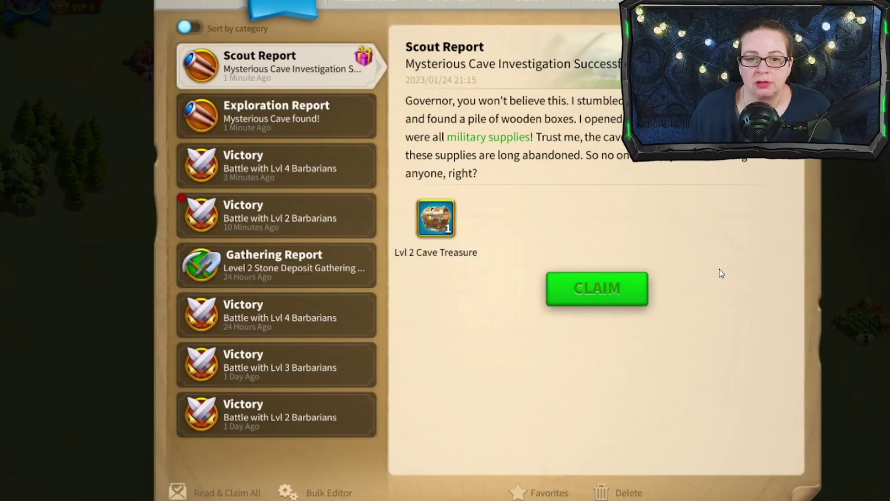
{"action": "left_click", "coordinate": [589, 288]}
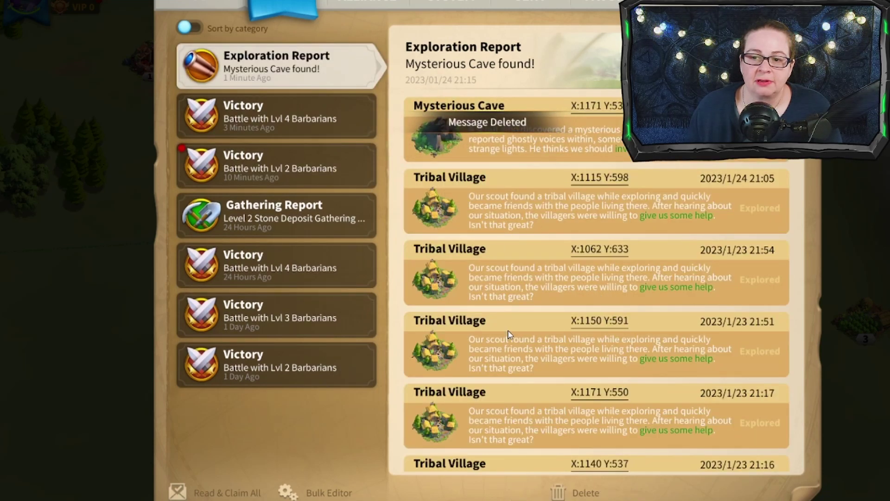
{"action": "left_click", "coordinate": [299, 176]}
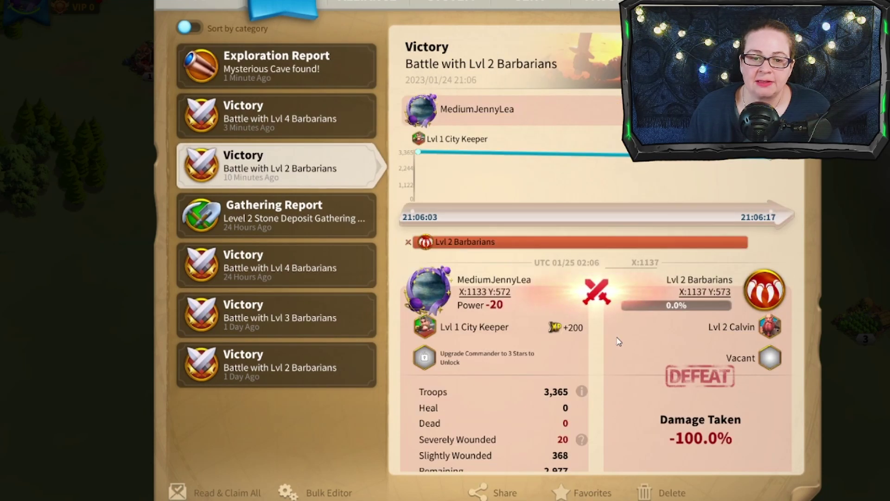
{"action": "key", "text": "Escape"}
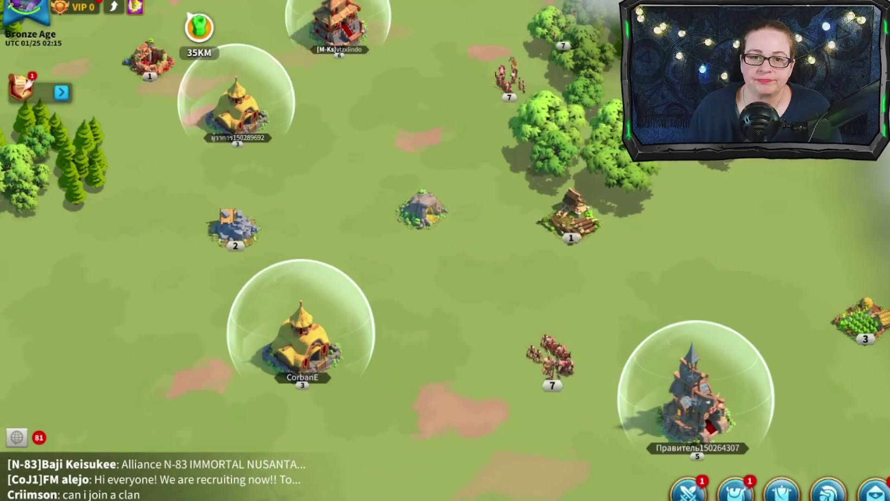
Use the Lvl 2 Cave Treasure from Items for speedups, Tomes and Silver Keys.
{"action": "left_click", "coordinate": [735, 495]}
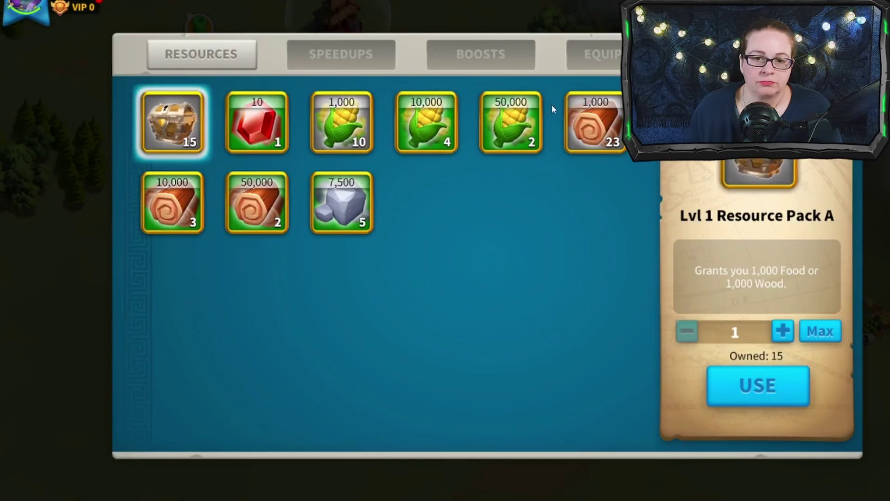
{"action": "left_click", "coordinate": [760, 54]}
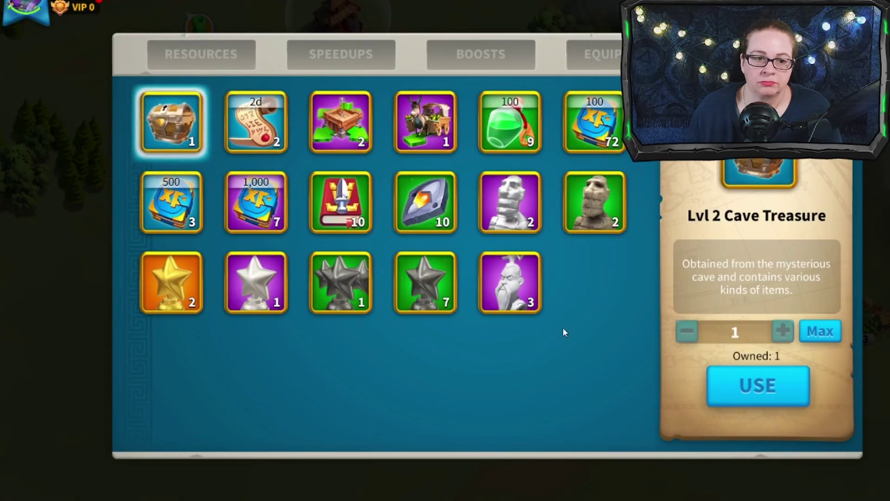
{"action": "left_click", "coordinate": [742, 396]}
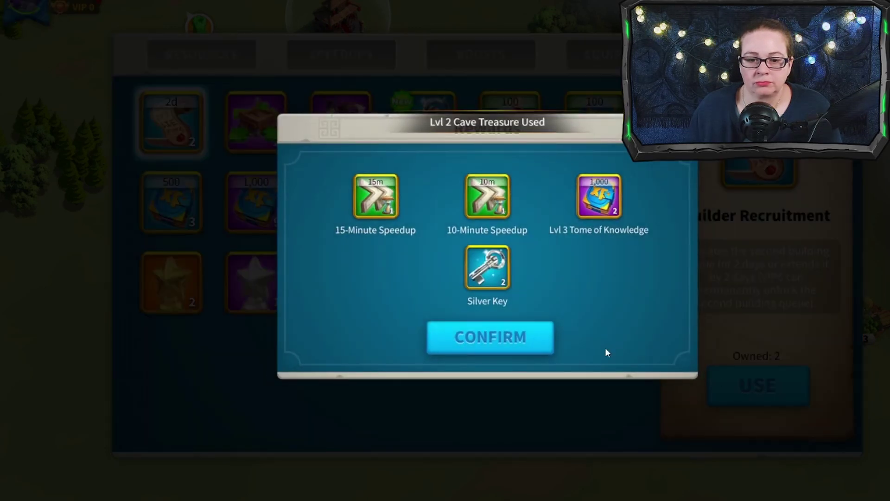
{"action": "left_click", "coordinate": [475, 342]}
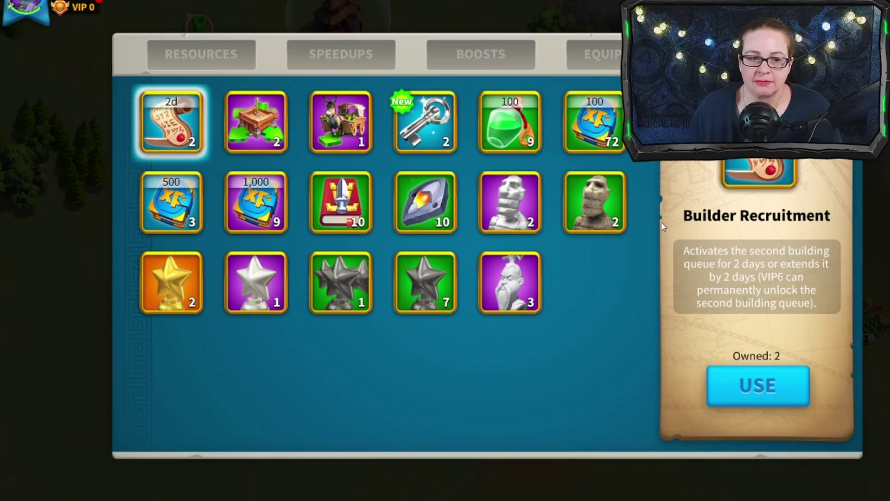
{"action": "key", "text": "Escape"}
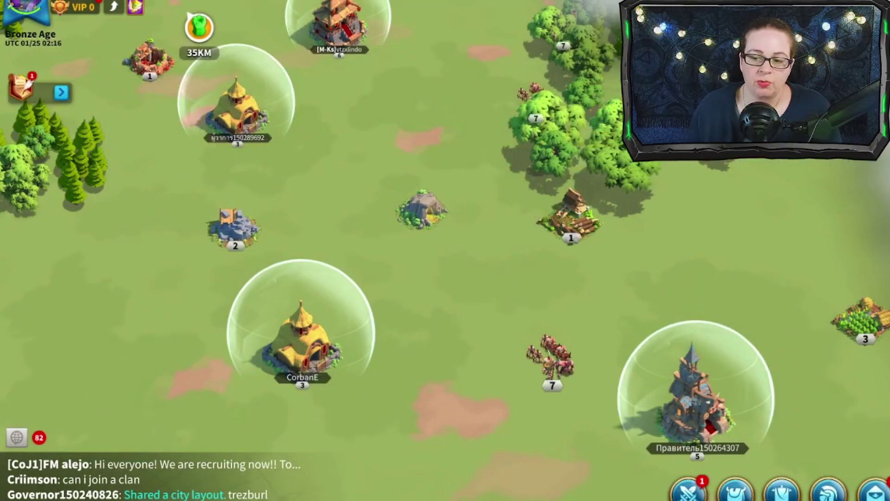
{"action": "key", "text": "space"}
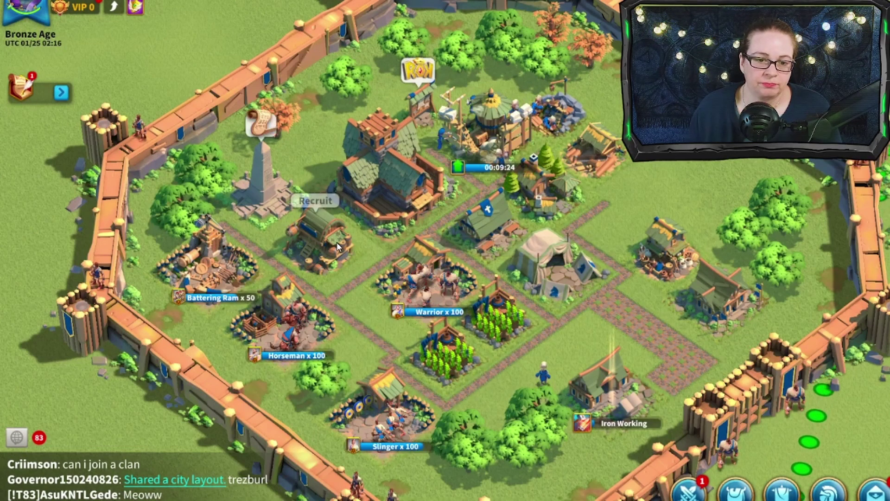
Open the free Silver Chest and one more Silver Chest in the Tavern.
{"action": "left_click", "coordinate": [337, 242]}
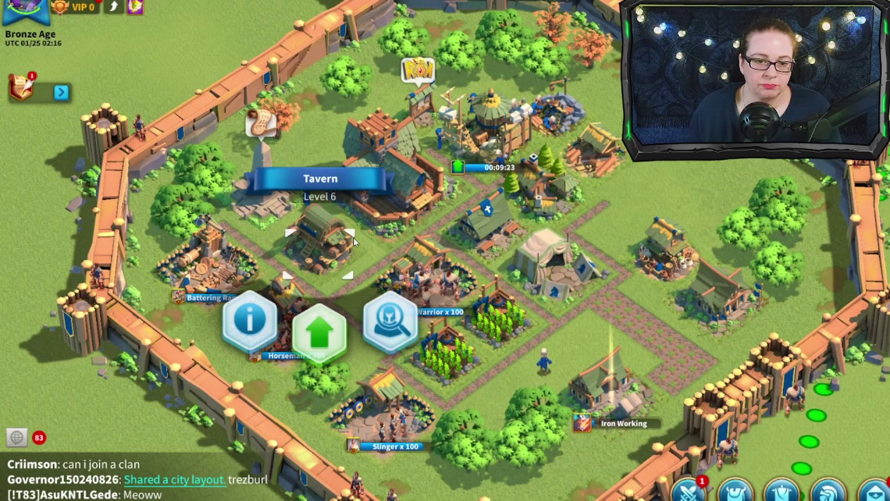
{"action": "left_click", "coordinate": [411, 327]}
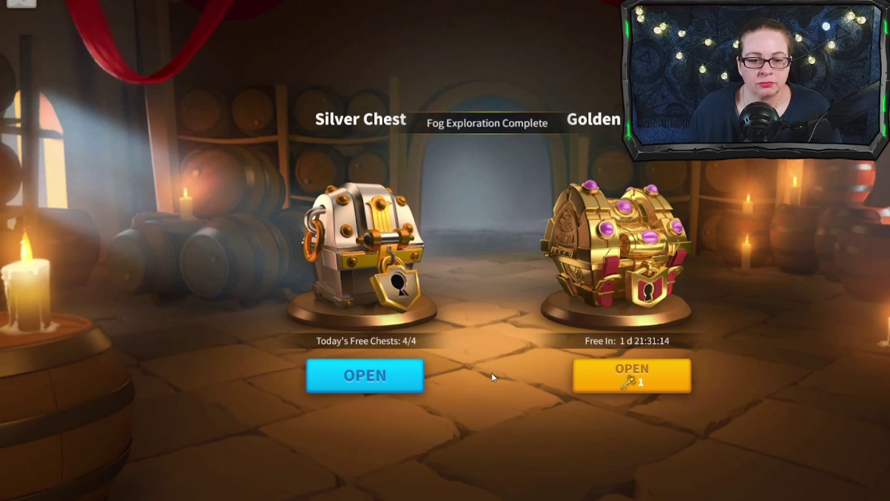
{"action": "left_click", "coordinate": [362, 377]}
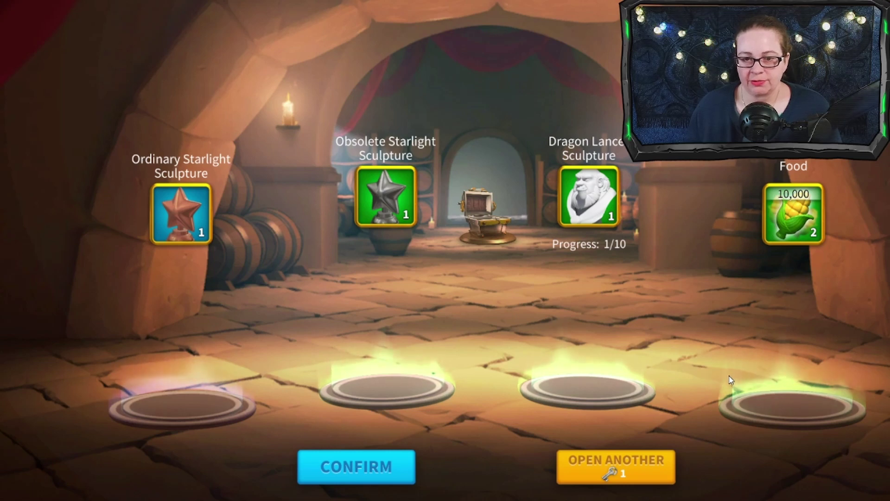
{"action": "left_click", "coordinate": [644, 476]}
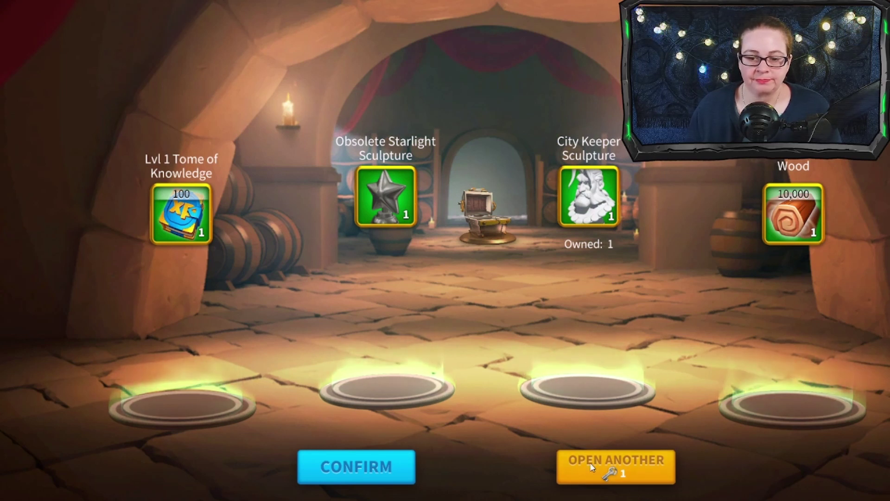
{"action": "left_click", "coordinate": [381, 468]}
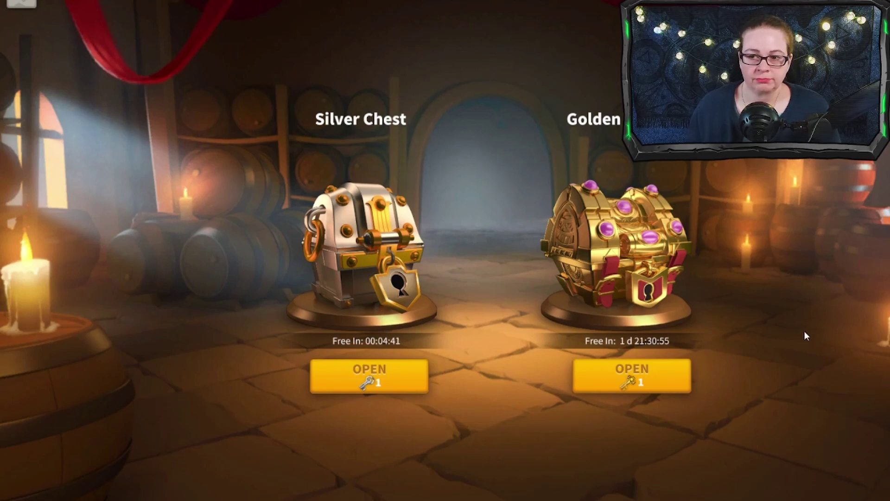
Decline buying a Golden Key, leave the tavern and bring up the quest list.
{"action": "left_click", "coordinate": [640, 385]}
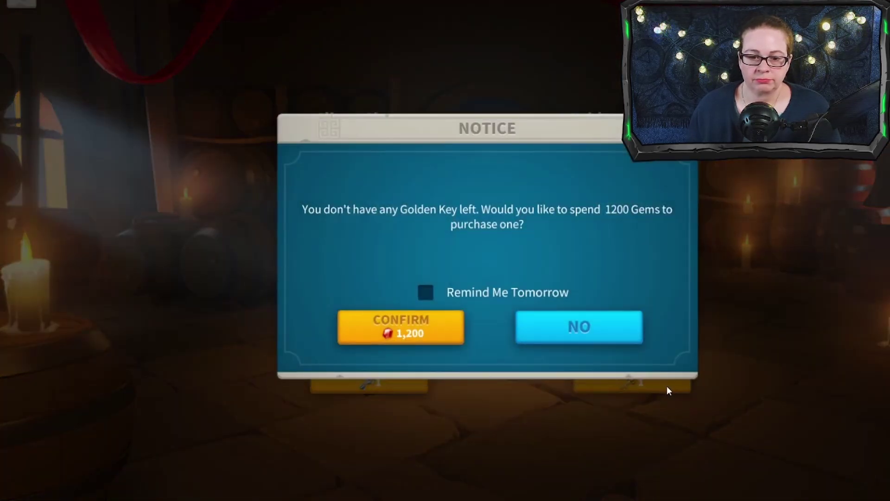
{"action": "left_click", "coordinate": [601, 320]}
{"action": "left_click", "coordinate": [64, 15]}
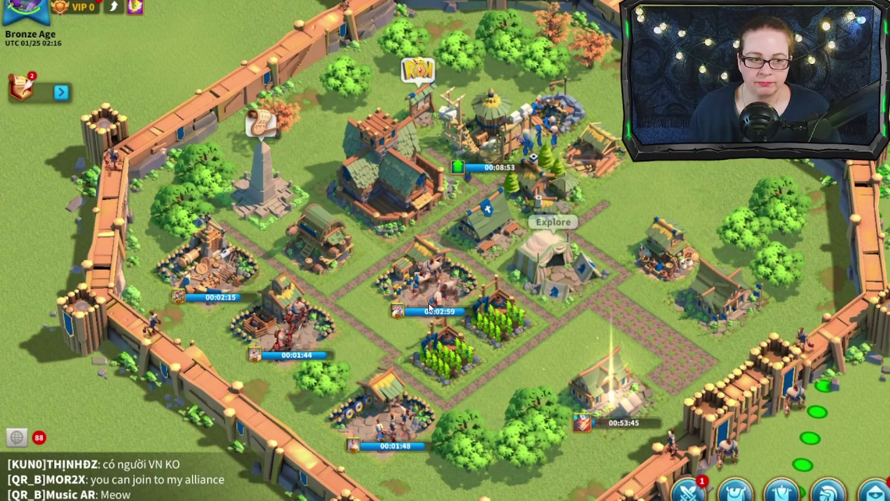
{"action": "left_click", "coordinate": [40, 92]}
Claim the Enlarge An Army reward and the other completed quest reward.
{"action": "left_click", "coordinate": [656, 267]}
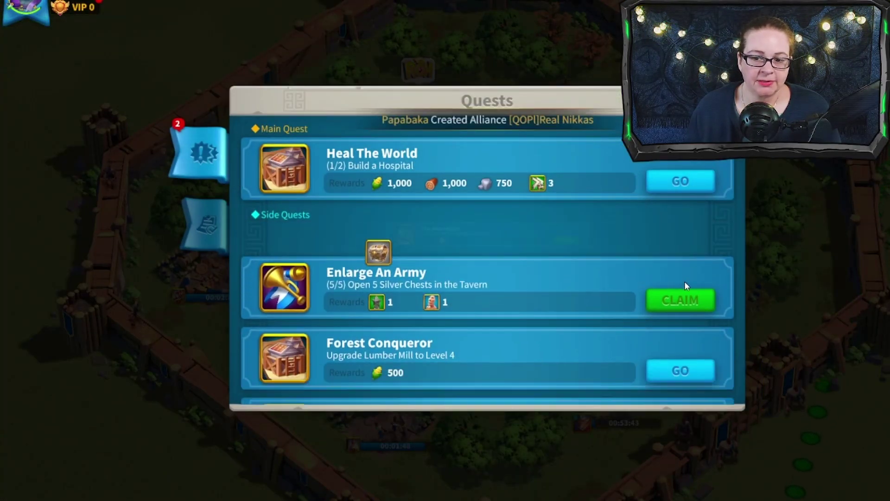
{"action": "left_click", "coordinate": [685, 280]}
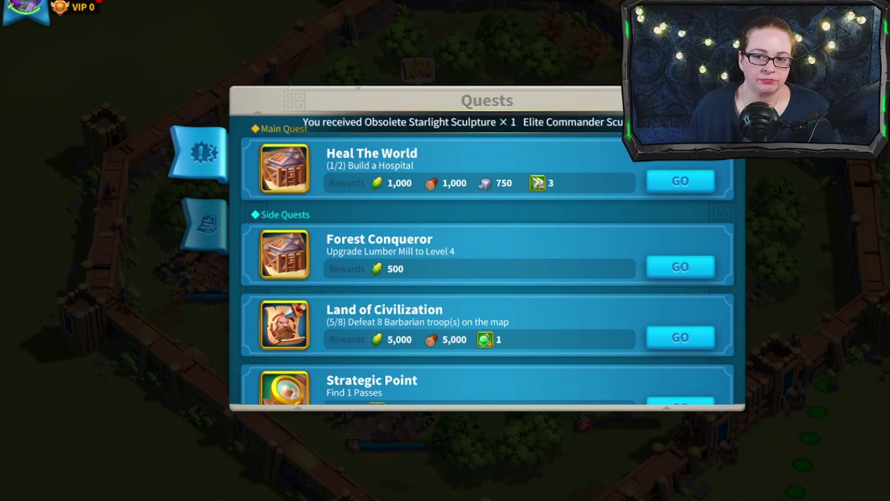
{"action": "key", "text": "Escape"}
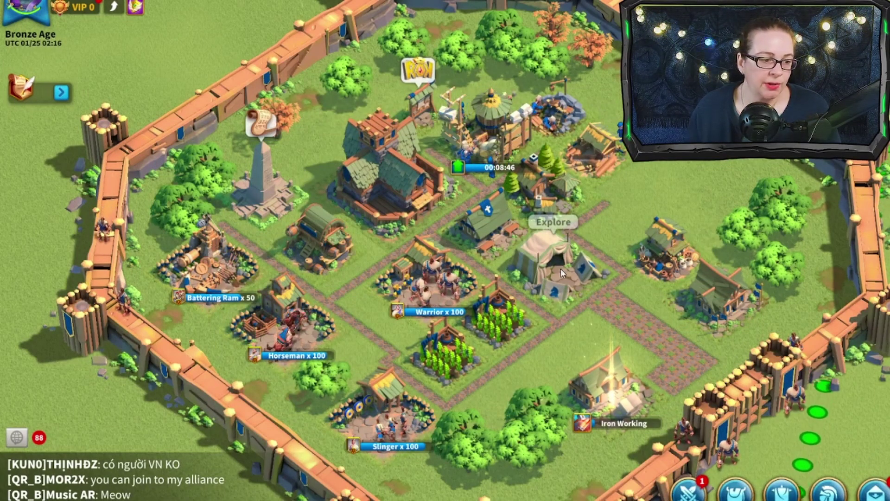
Use eight 1-Minute Speedups on the Storehouse build, leaving under 30 seconds.
{"action": "left_click", "coordinate": [500, 142]}
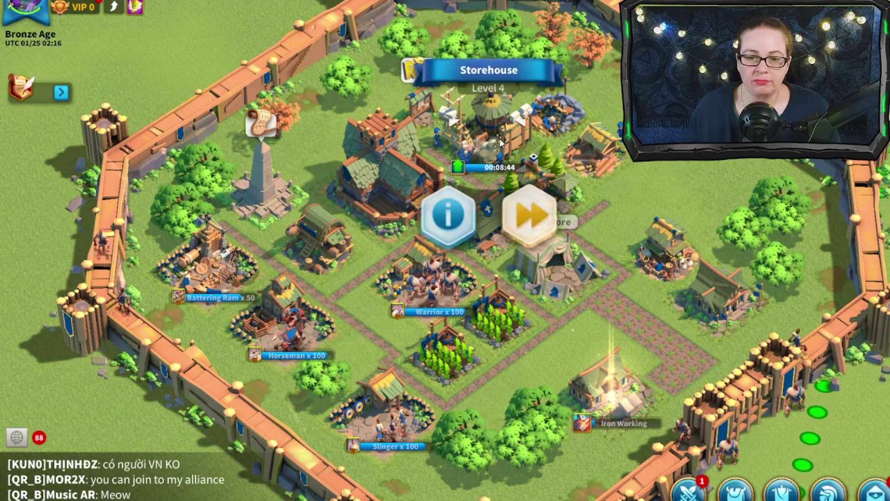
{"action": "left_click", "coordinate": [528, 237]}
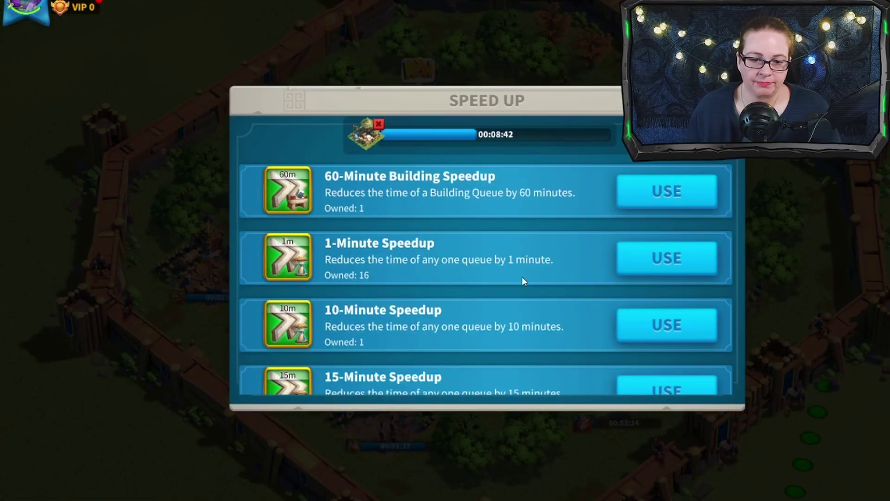
{"action": "scroll", "coordinate": [536, 297], "scroll_direction": "down", "scroll_amount": 1}
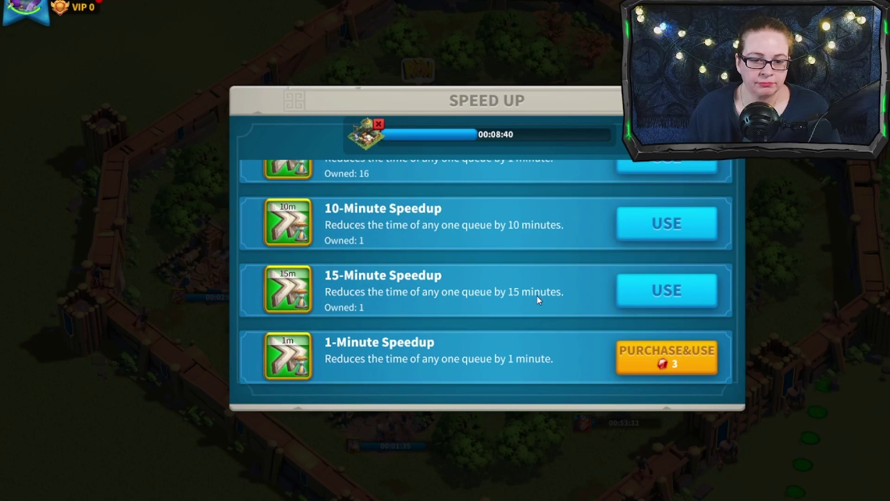
{"action": "scroll", "coordinate": [536, 296], "scroll_direction": "up", "scroll_amount": 2}
{"action": "left_click", "coordinate": [648, 212]}
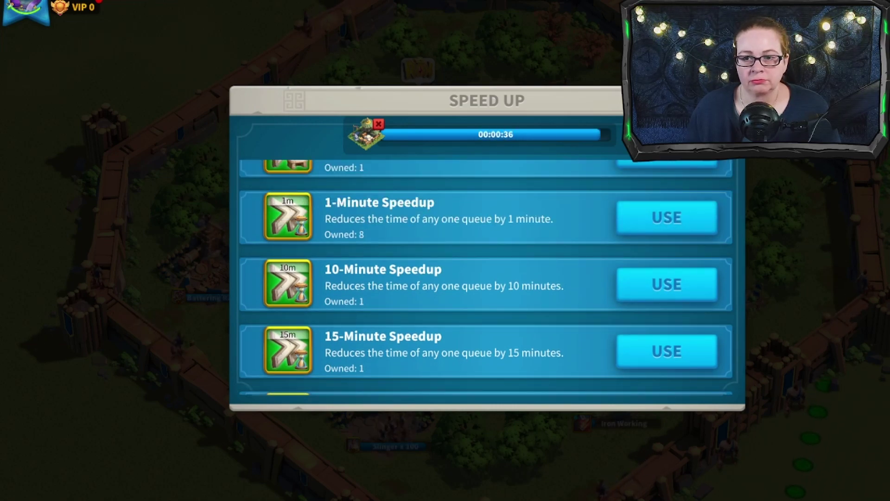
{"action": "key", "text": "Escape"}
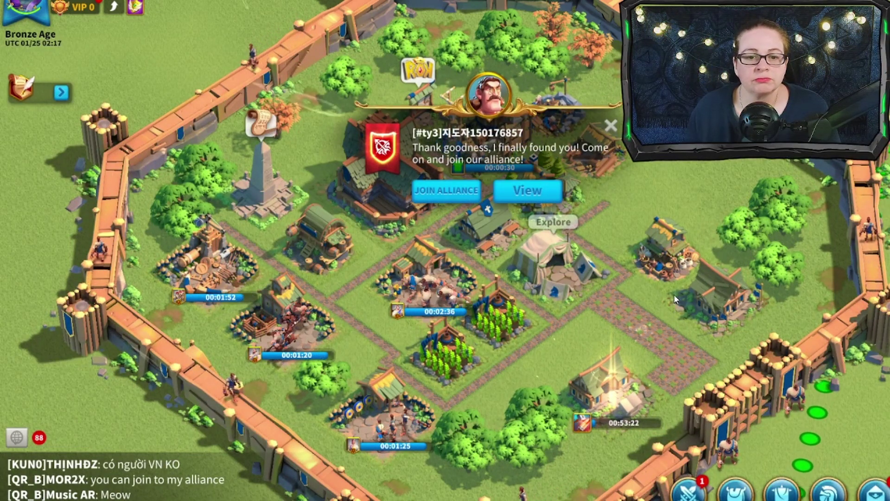
Dismiss the alliance invitation and look over the city.
{"action": "left_click", "coordinate": [610, 126]}
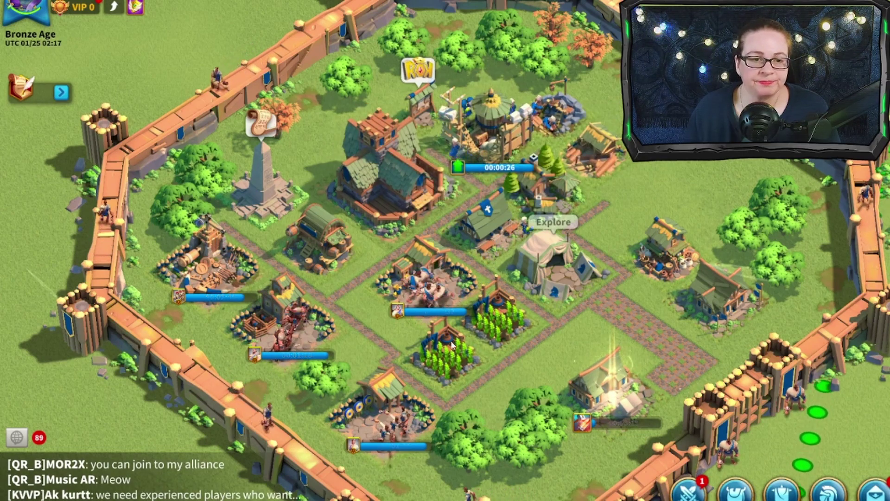
{"action": "scroll", "coordinate": [452, 345], "scroll_direction": "down", "scroll_amount": 5}
{"action": "scroll", "coordinate": [395, 384], "scroll_direction": "up", "scroll_amount": 4}
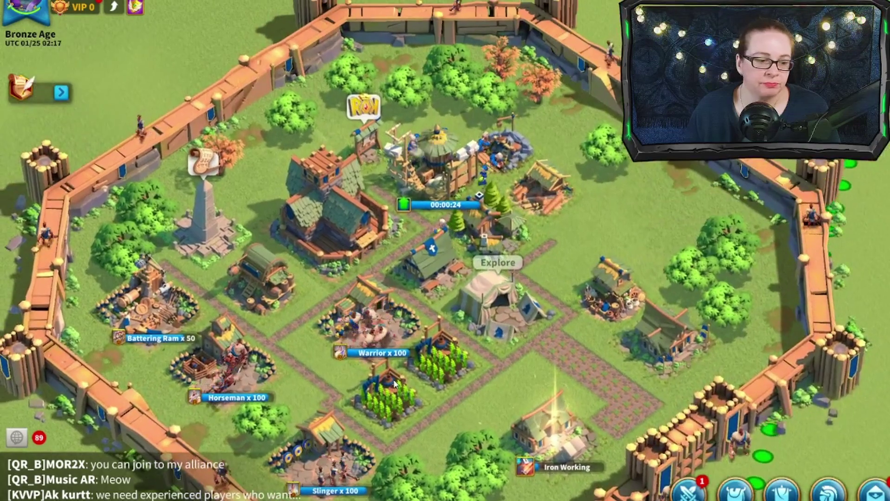
{"action": "left_click_drag", "start_coordinate": [395, 384], "coordinate": [392, 341]}
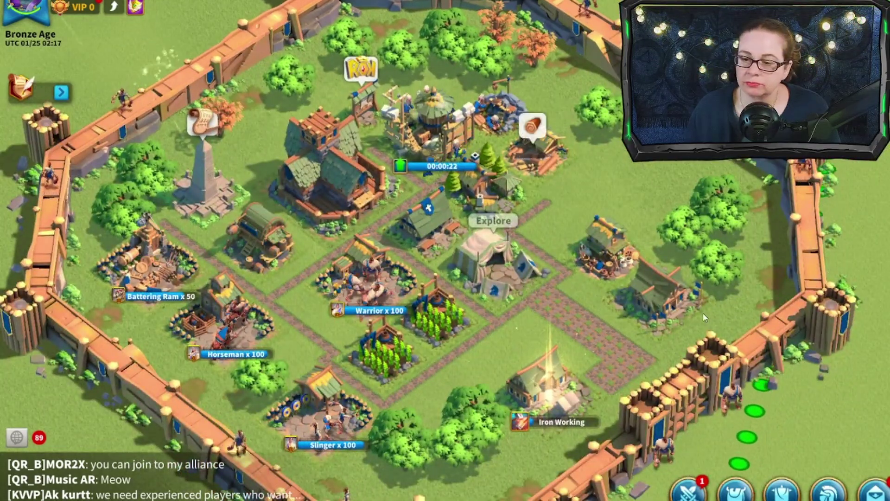
{"action": "left_click_drag", "start_coordinate": [702, 313], "coordinate": [668, 381]}
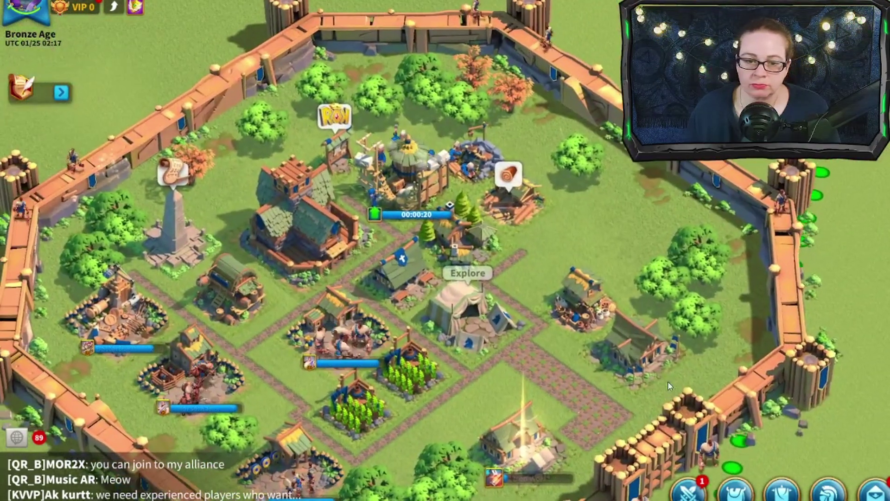
Send Scout A to explore the fog at X:1170 Y:558, then return to the city.
{"action": "left_click", "coordinate": [474, 322]}
{"action": "left_click", "coordinate": [569, 392]}
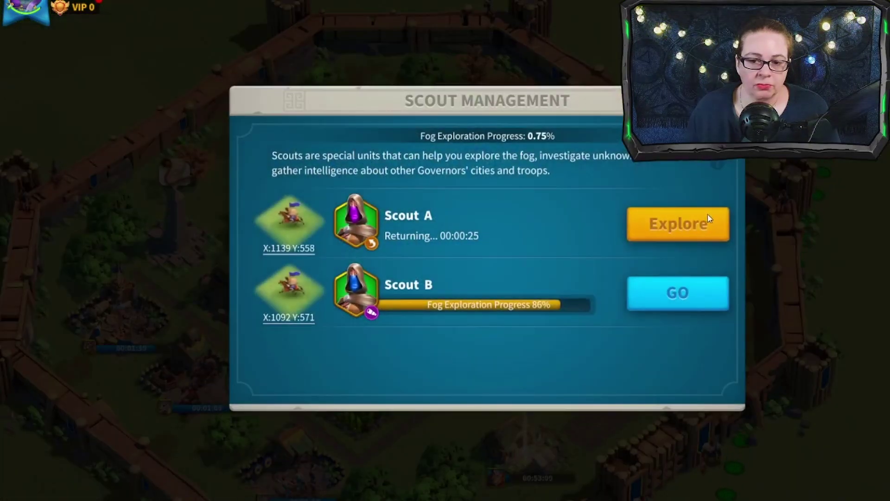
{"action": "left_click", "coordinate": [703, 227]}
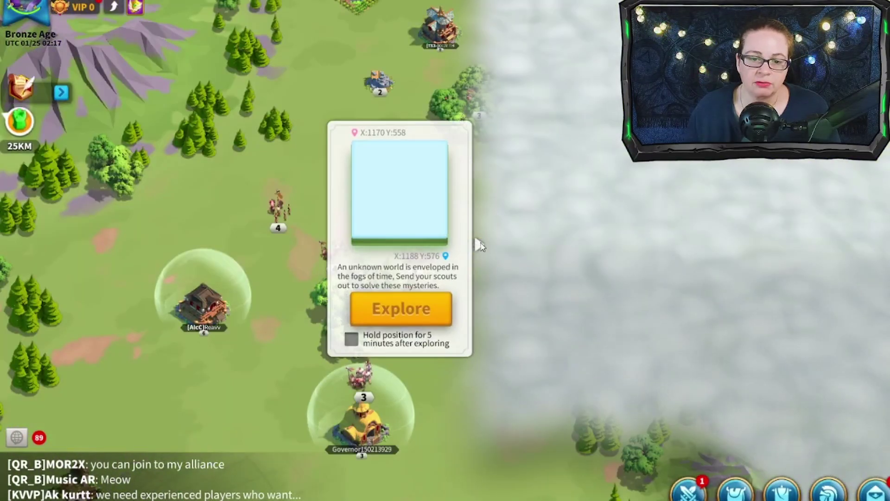
{"action": "left_click", "coordinate": [439, 308]}
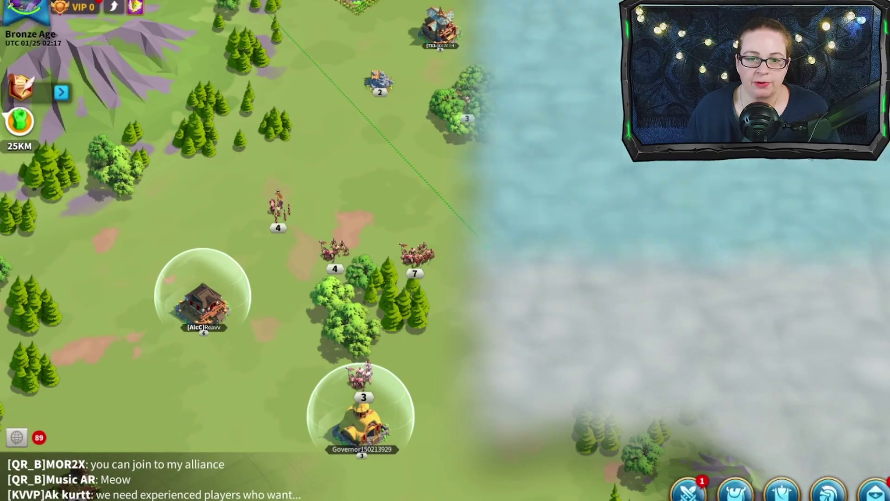
{"action": "left_click", "coordinate": [876, 492]}
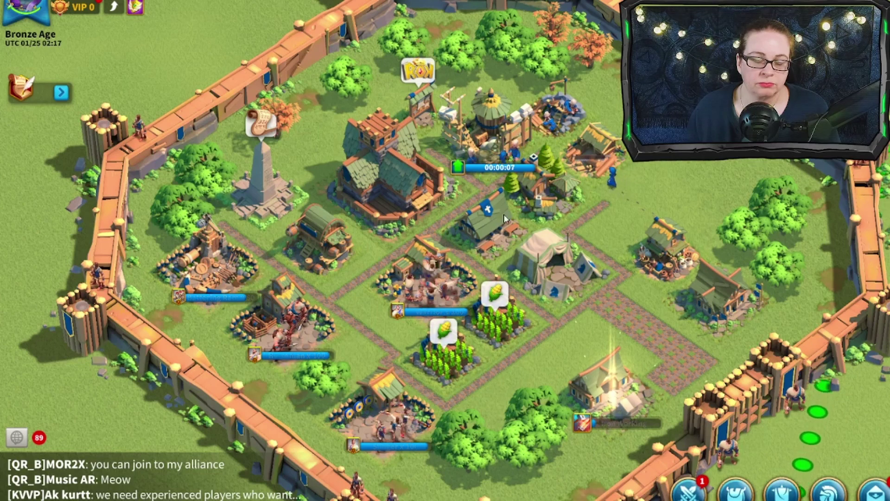
Collect the ready food from the farms.
{"action": "left_click", "coordinate": [452, 363]}
{"action": "left_click", "coordinate": [458, 363]}
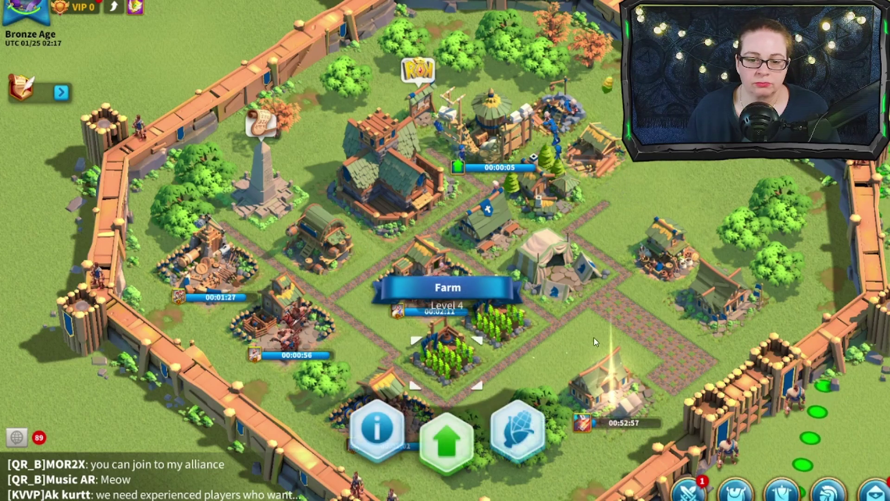
{"action": "left_click", "coordinate": [613, 332]}
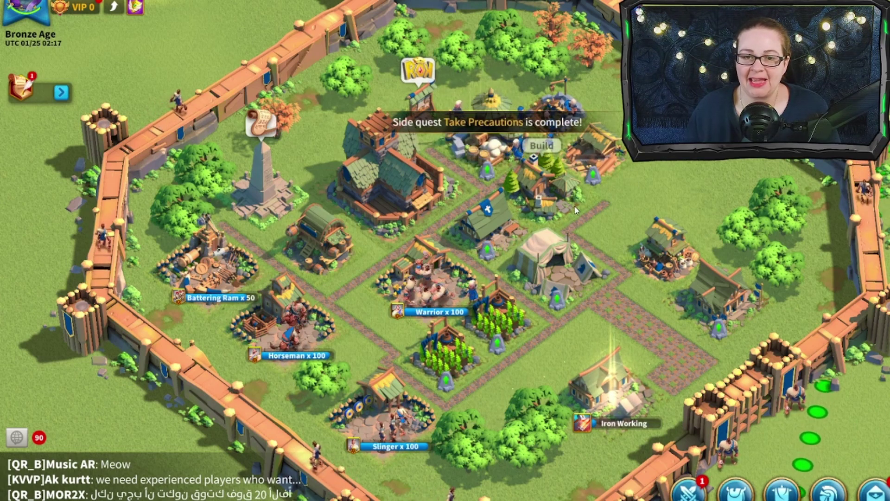
Upgrade the Storehouse to level 6 and apply a 15-minute and a 10-minute speedup.
{"action": "left_click", "coordinate": [492, 151]}
{"action": "left_click", "coordinate": [532, 214]}
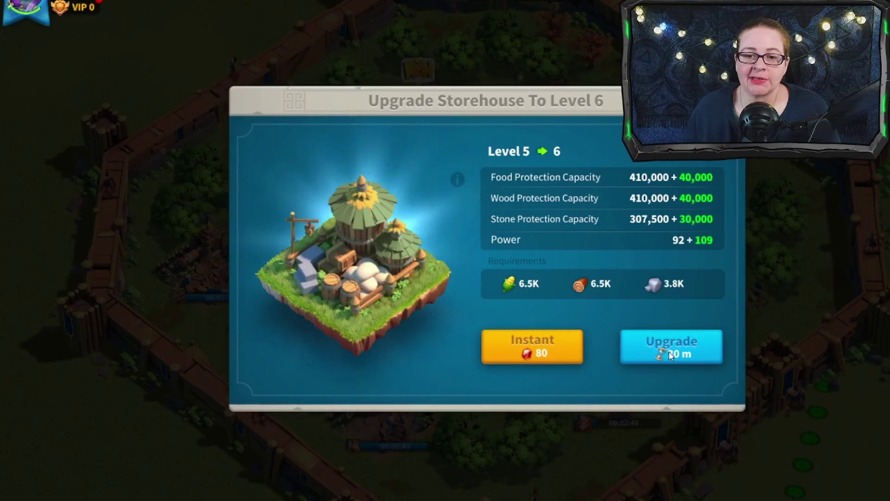
{"action": "left_click", "coordinate": [672, 347]}
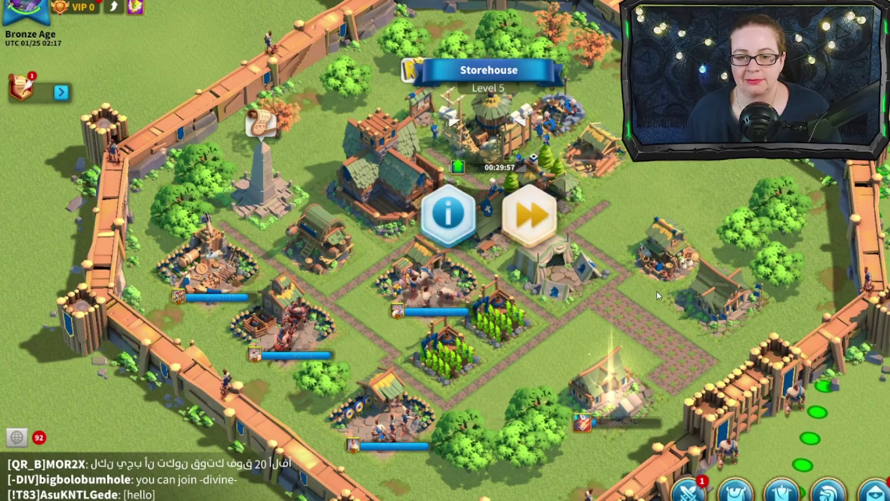
{"action": "left_click", "coordinate": [532, 228]}
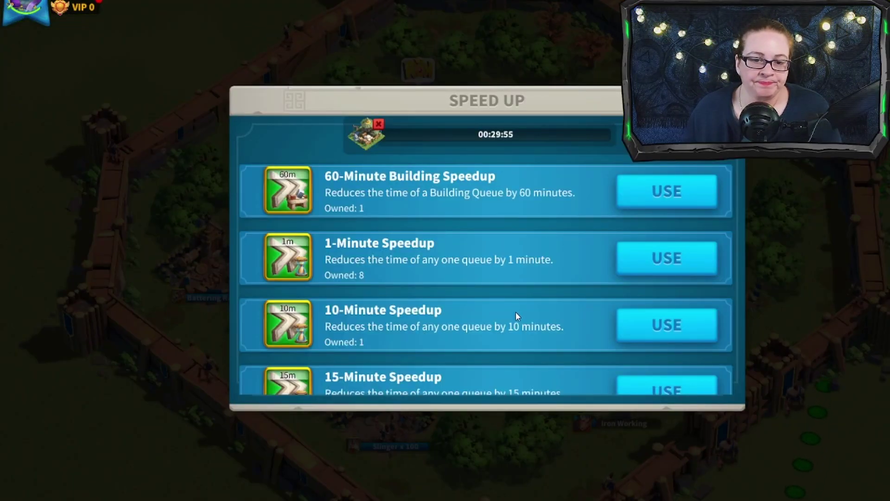
{"action": "scroll", "coordinate": [516, 311], "scroll_direction": "down", "scroll_amount": 3}
{"action": "left_click", "coordinate": [652, 291]}
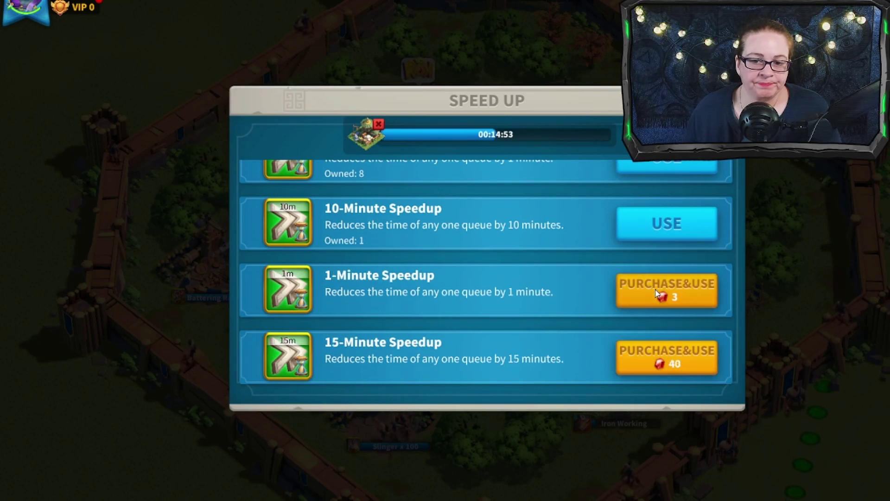
{"action": "scroll", "coordinate": [513, 269], "scroll_direction": "up", "scroll_amount": 1}
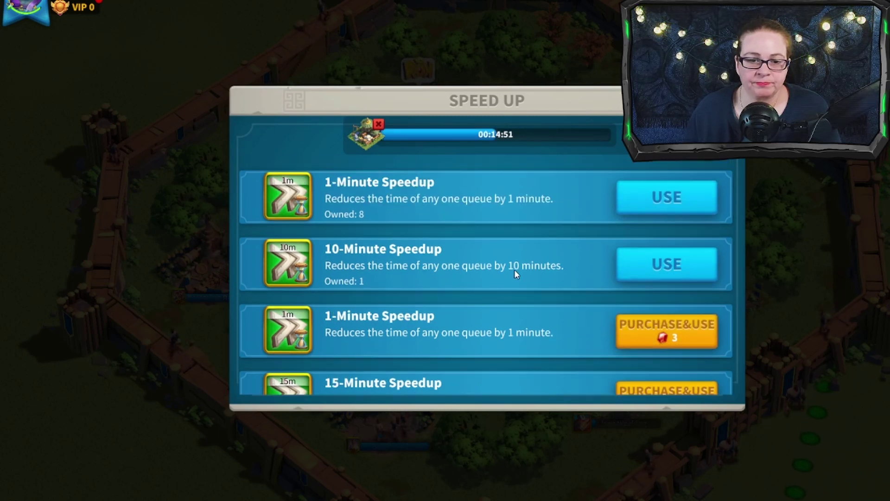
{"action": "left_click", "coordinate": [652, 264]}
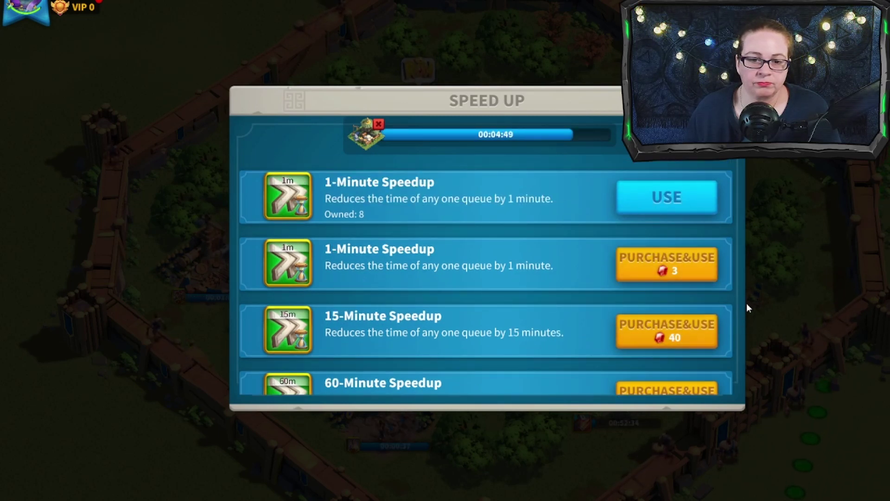
{"action": "key", "text": "Escape"}
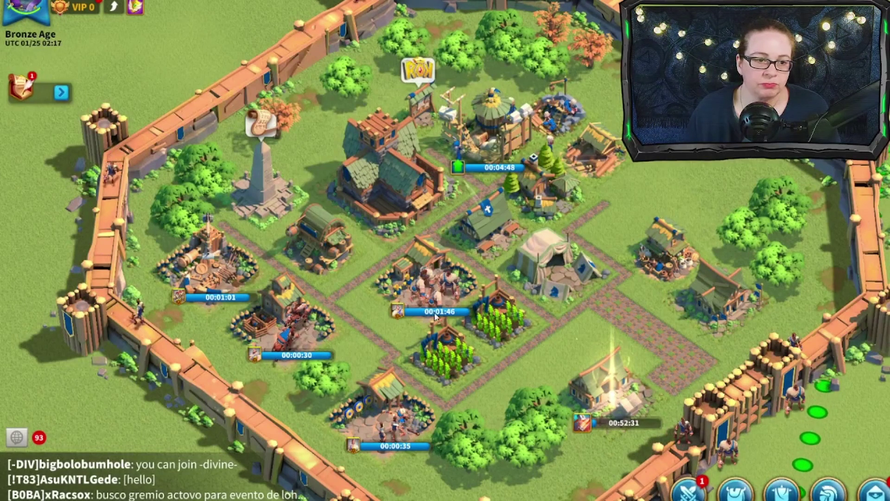
Claim the Take Precautions reward of 6,750 Food and 6,250 Wood.
{"action": "left_click", "coordinate": [28, 88]}
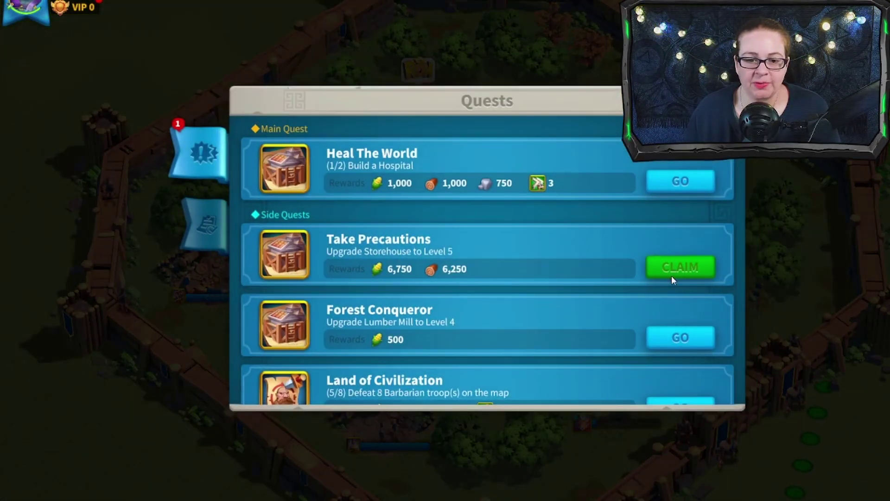
{"action": "left_click", "coordinate": [680, 268]}
{"action": "key", "text": "Escape"}
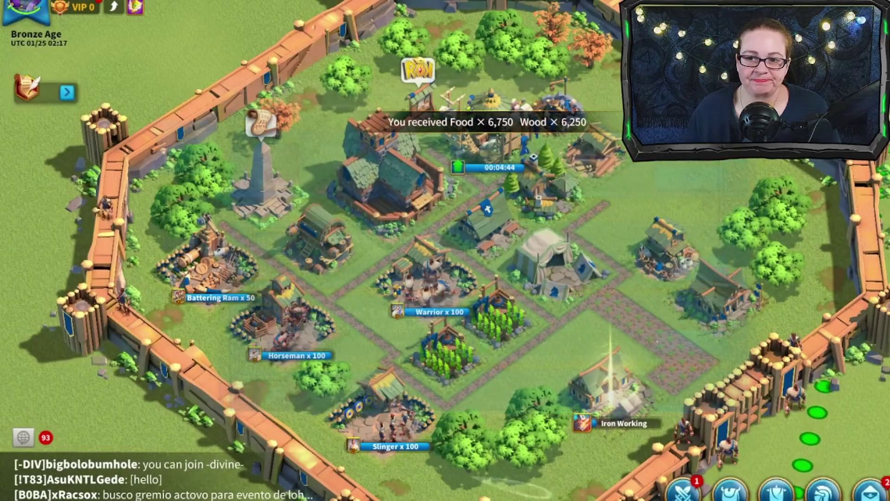
{"action": "scroll", "coordinate": [598, 296], "scroll_direction": "down", "scroll_amount": 3}
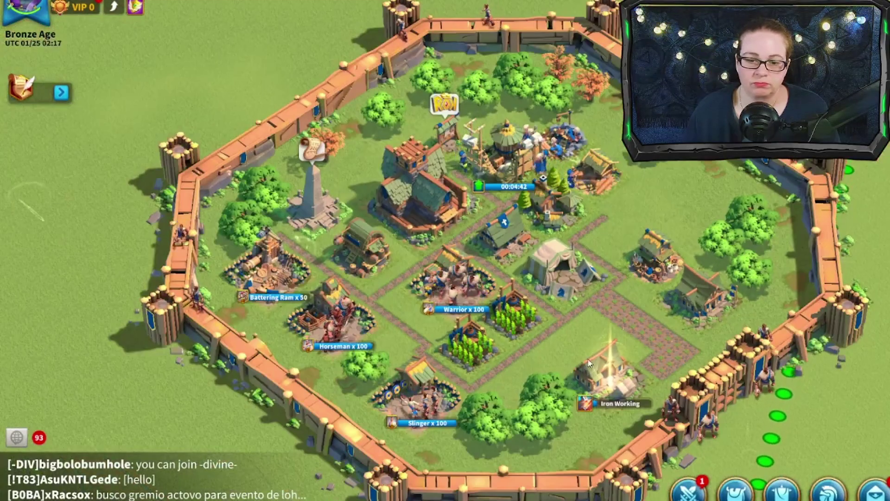
{"action": "left_click_drag", "start_coordinate": [589, 364], "coordinate": [602, 115]}
{"action": "left_click_drag", "start_coordinate": [781, 354], "coordinate": [533, 162]}
{"action": "left_click_drag", "start_coordinate": [550, 387], "coordinate": [695, 139]}
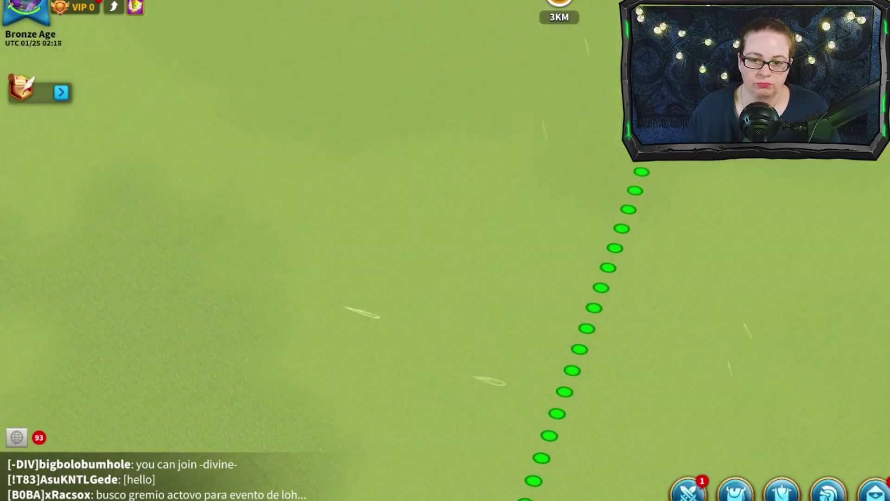
{"action": "scroll", "coordinate": [636, 271], "scroll_direction": "down", "scroll_amount": 3}
{"action": "left_click_drag", "start_coordinate": [638, 327], "coordinate": [572, 207]}
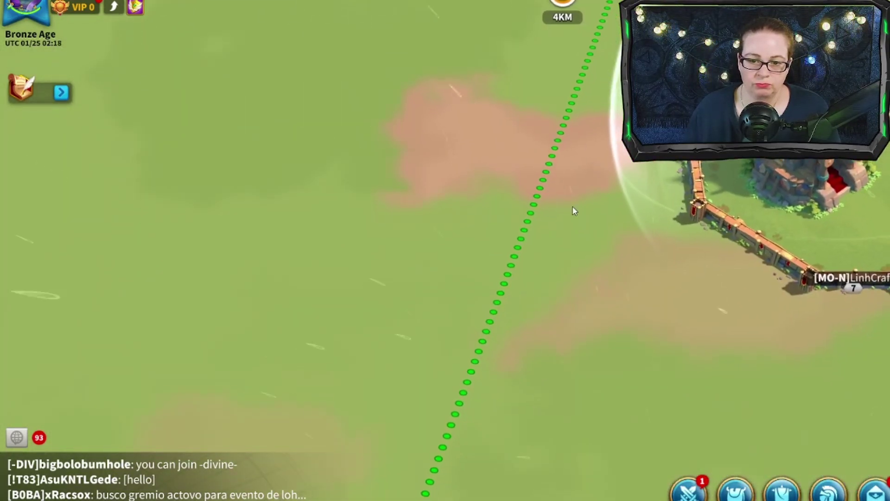
{"action": "scroll", "coordinate": [538, 399], "scroll_direction": "down", "scroll_amount": 4}
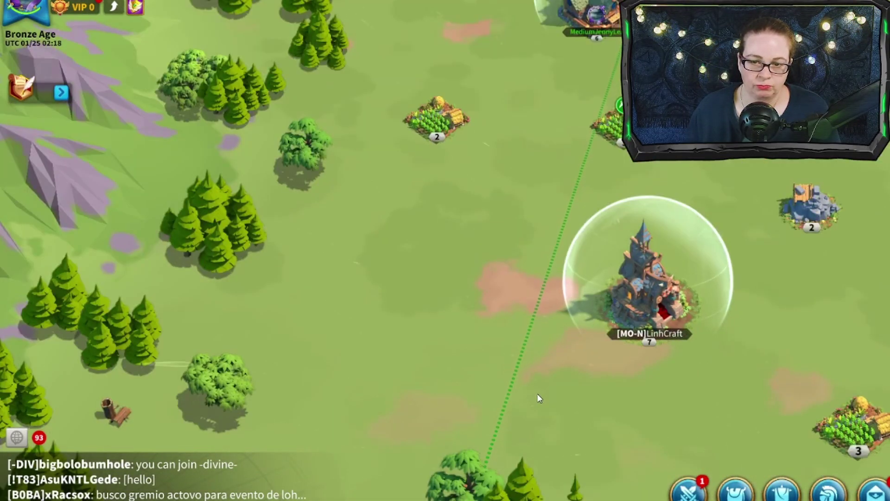
{"action": "scroll", "coordinate": [558, 365], "scroll_direction": "up", "scroll_amount": 2}
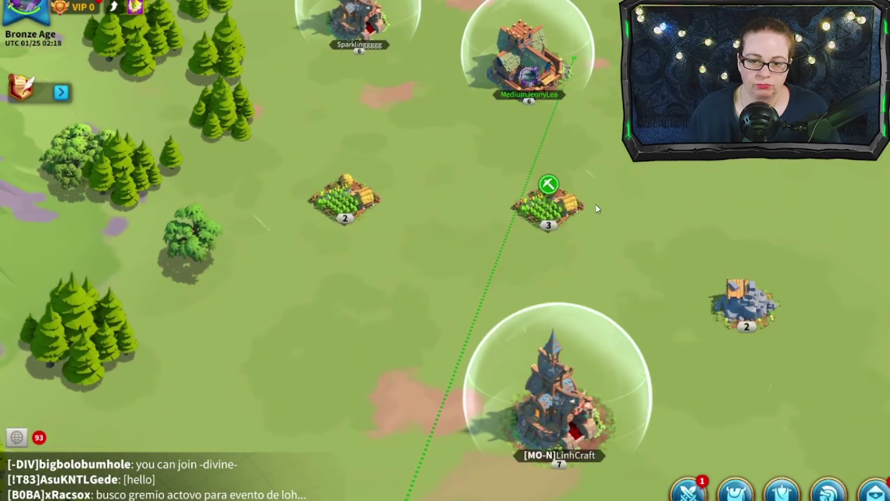
{"action": "left_click_drag", "start_coordinate": [597, 209], "coordinate": [557, 332]}
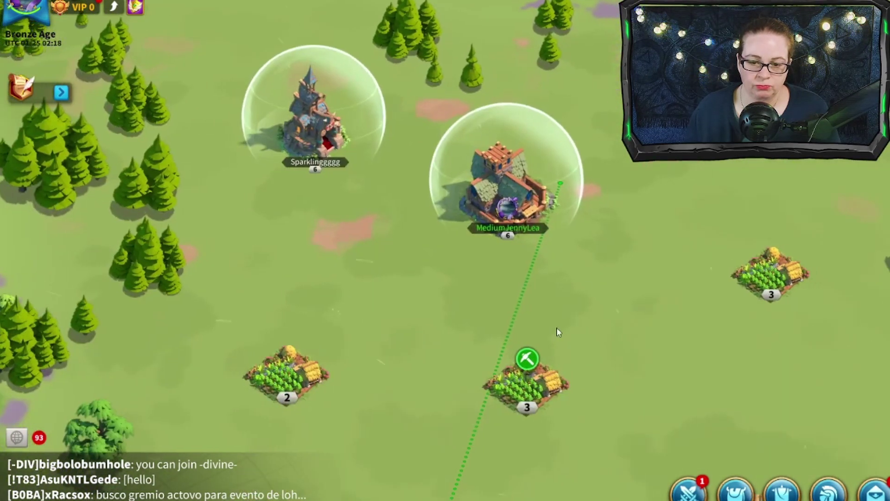
{"action": "left_click", "coordinate": [524, 364]}
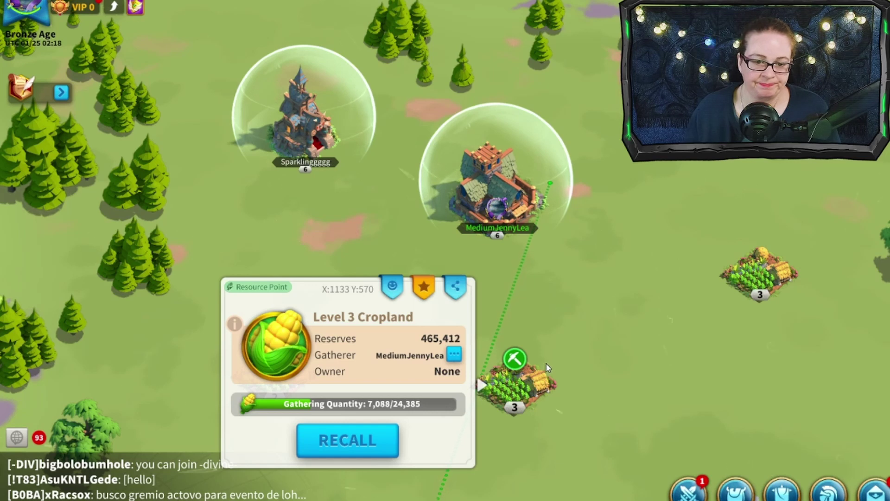
{"action": "left_click", "coordinate": [555, 354]}
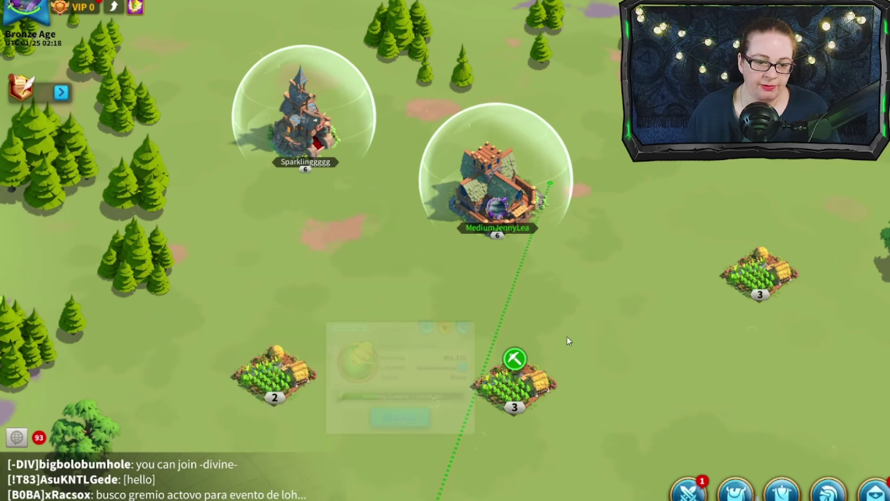
{"action": "left_click", "coordinate": [493, 170]}
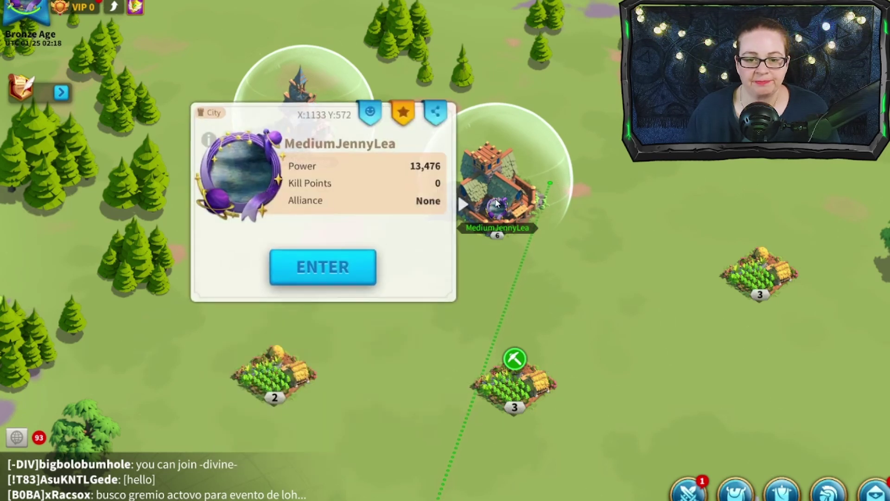
{"action": "left_click", "coordinate": [352, 260]}
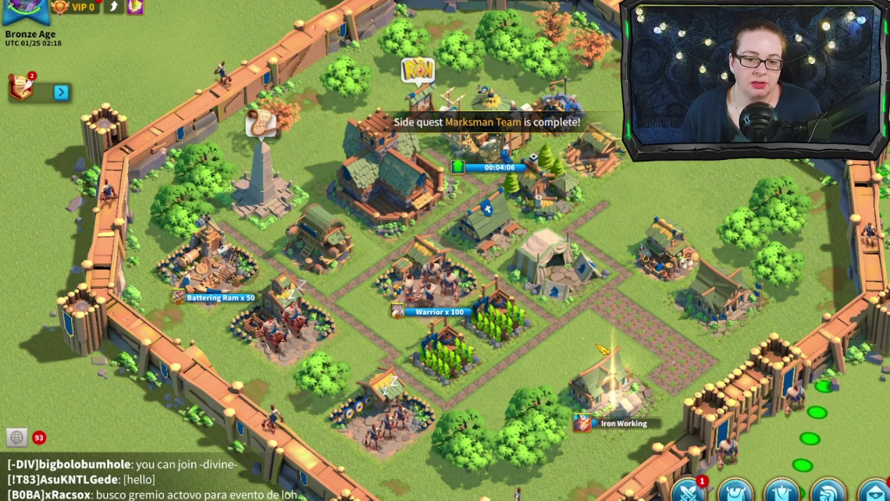
Train archers at the Archery Range and 100 horsemen at the Stable.
{"action": "left_click", "coordinate": [371, 413]}
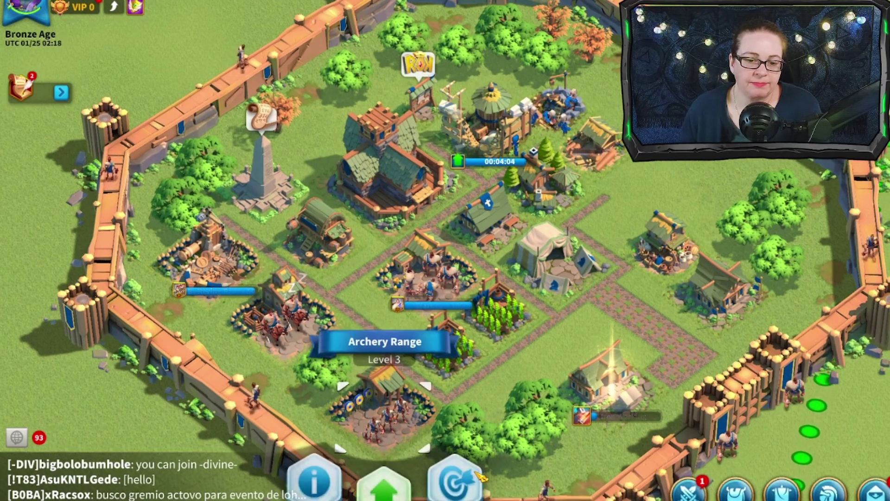
{"action": "left_click", "coordinate": [454, 481]}
{"action": "left_click", "coordinate": [669, 368]}
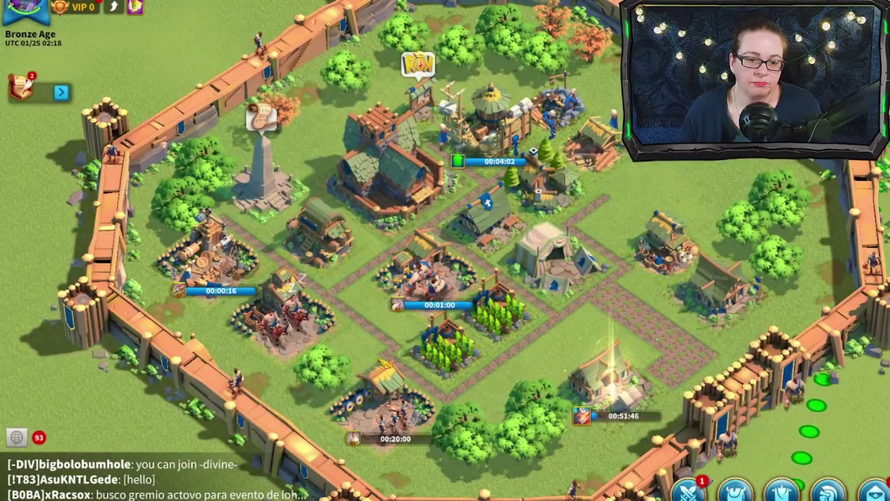
{"action": "left_click", "coordinate": [280, 310]}
{"action": "left_click", "coordinate": [354, 399]}
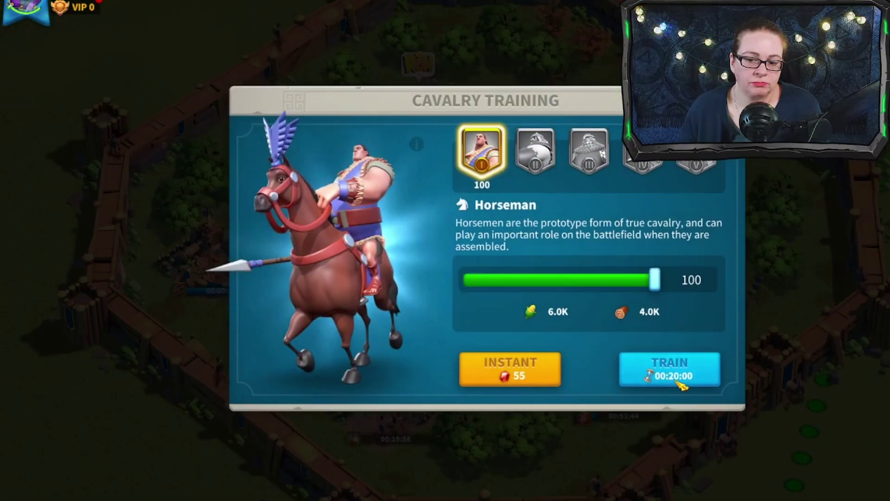
{"action": "left_click", "coordinate": [669, 368]}
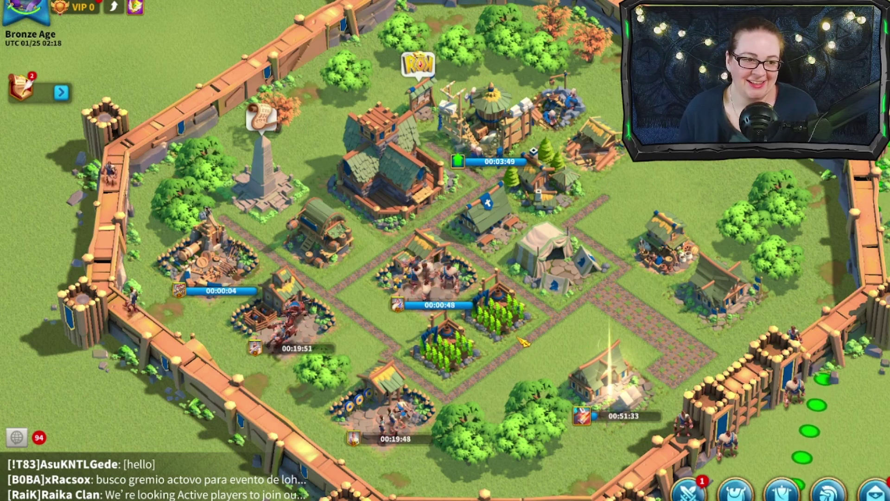
Claim the Marksman Team quest and the Bow of the King daily objective rewards.
{"action": "left_click", "coordinate": [59, 90]}
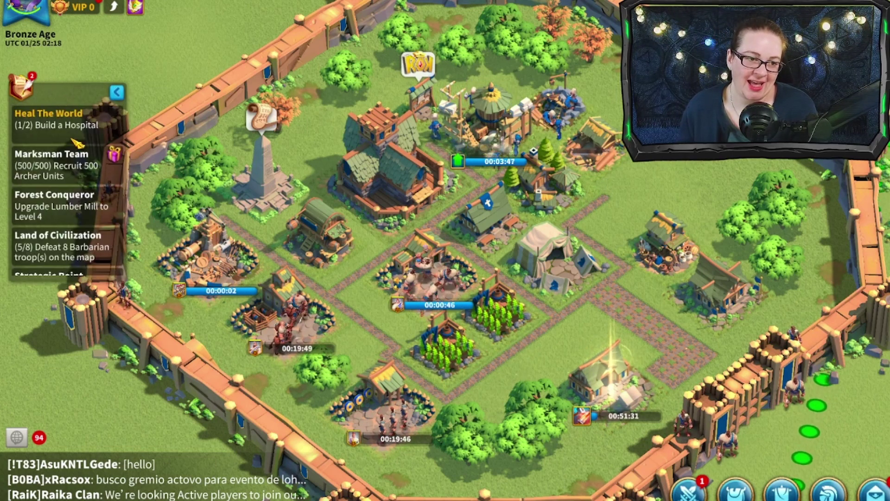
{"action": "left_click", "coordinate": [87, 177]}
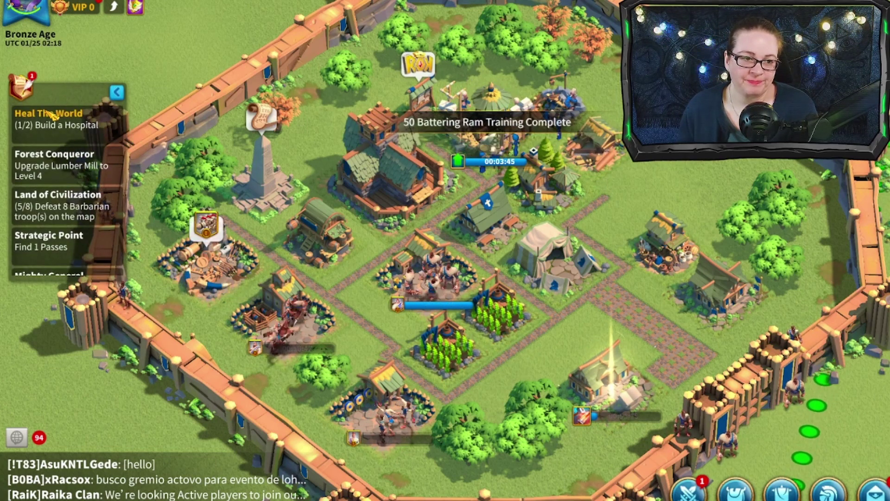
{"action": "left_click", "coordinate": [88, 112]}
{"action": "left_click", "coordinate": [690, 246]}
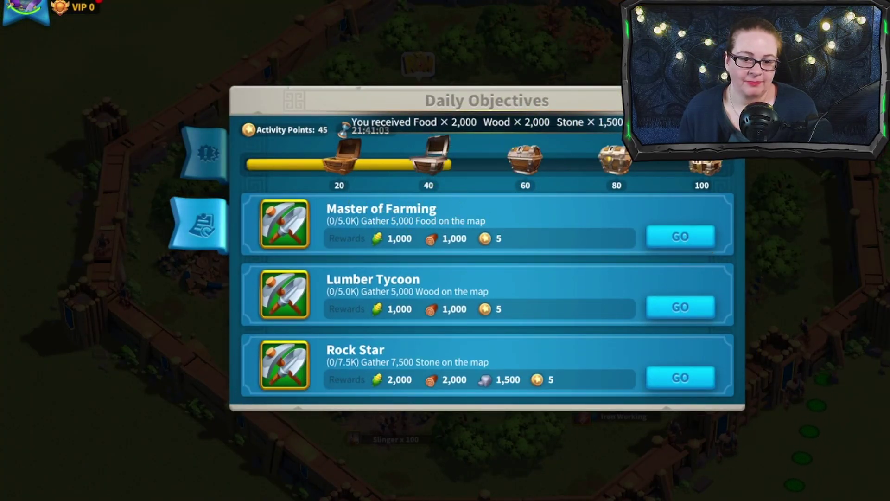
{"action": "key", "text": "Escape"}
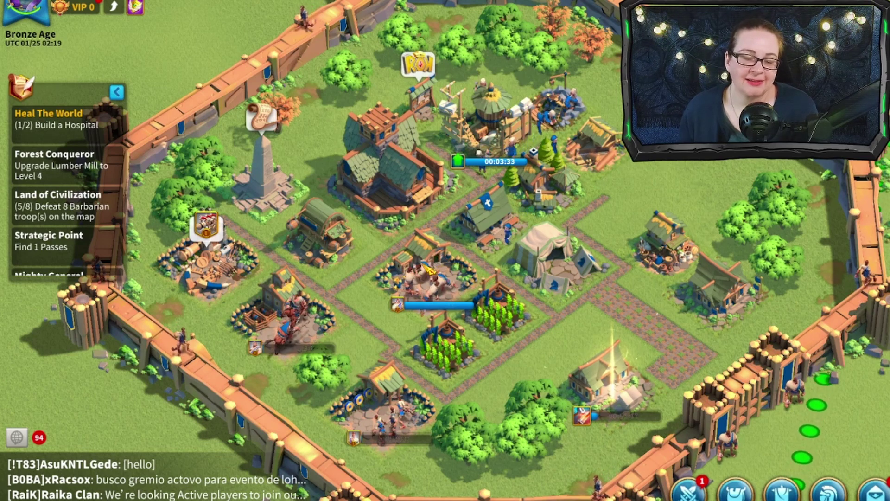
Collect the 50 finished battering rams and queue 50 more at the siege workshop.
{"action": "left_click_drag", "start_coordinate": [574, 316], "coordinate": [670, 315]}
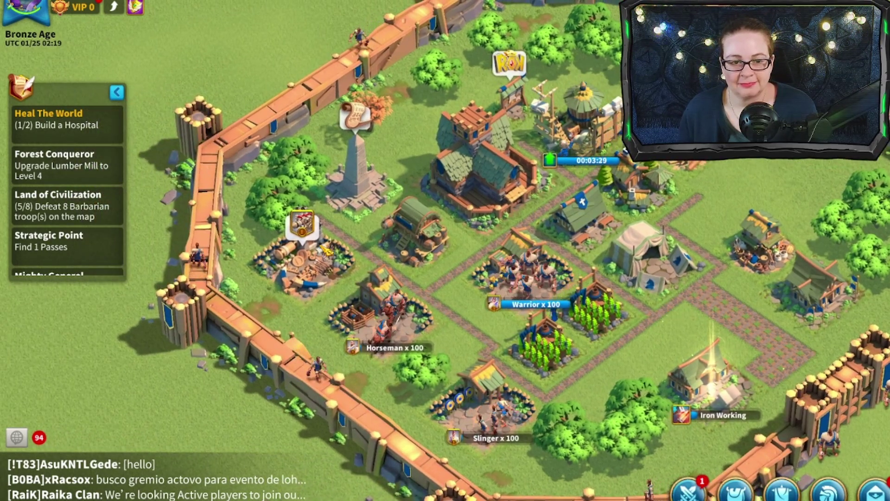
{"action": "left_click", "coordinate": [306, 227]}
{"action": "left_click", "coordinate": [312, 251]}
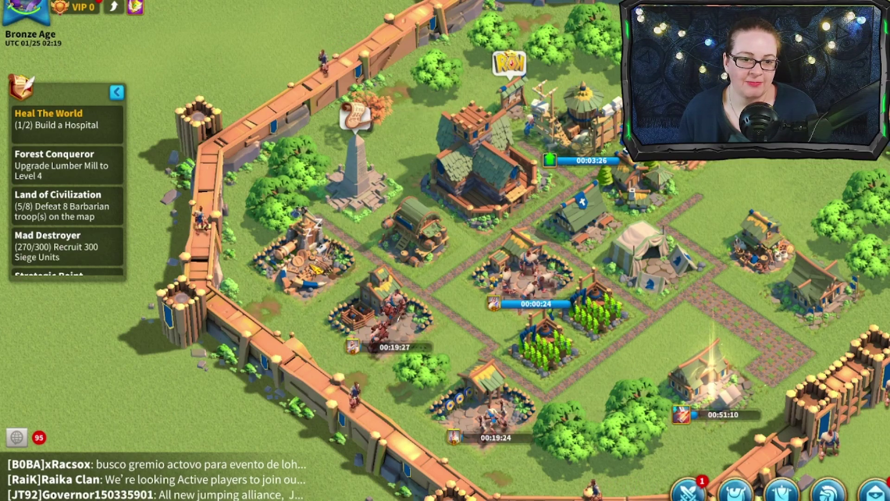
{"action": "left_click", "coordinate": [315, 248]}
{"action": "left_click", "coordinate": [390, 332]}
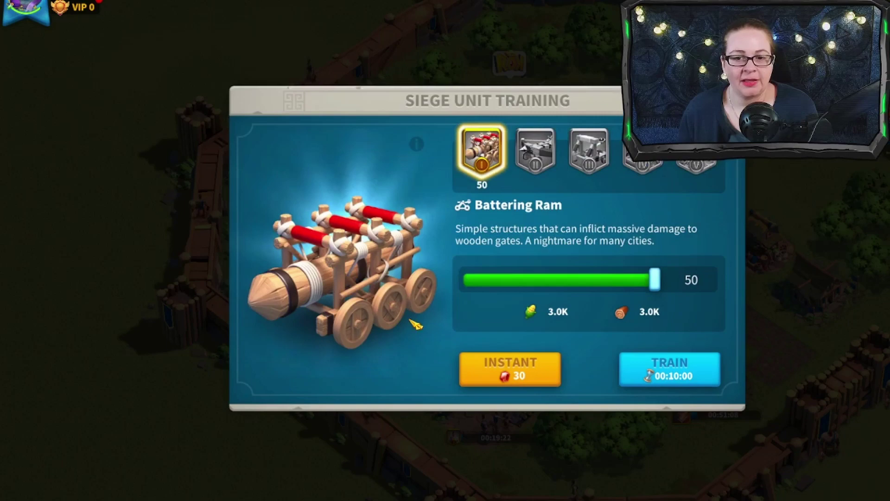
{"action": "left_click", "coordinate": [707, 386]}
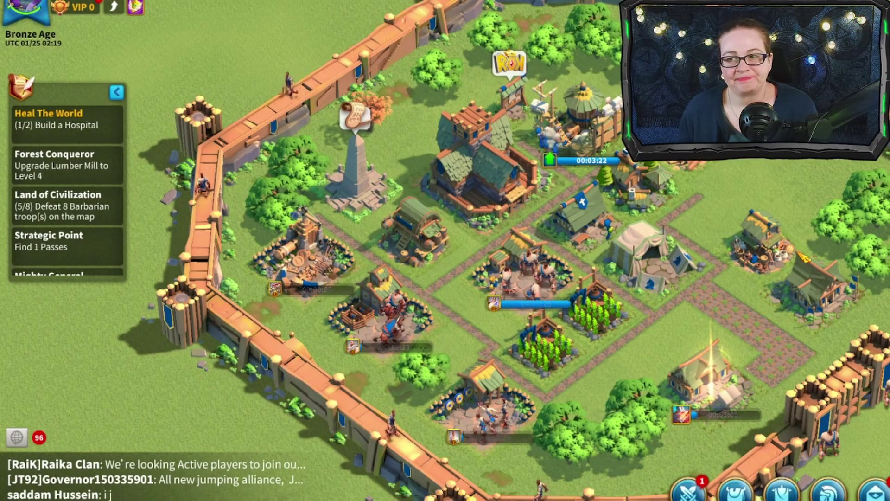
{"action": "scroll", "coordinate": [445, 250], "scroll_direction": "down", "scroll_amount": 5}
{"action": "scroll", "coordinate": [445, 251], "scroll_direction": "up", "scroll_amount": 4}
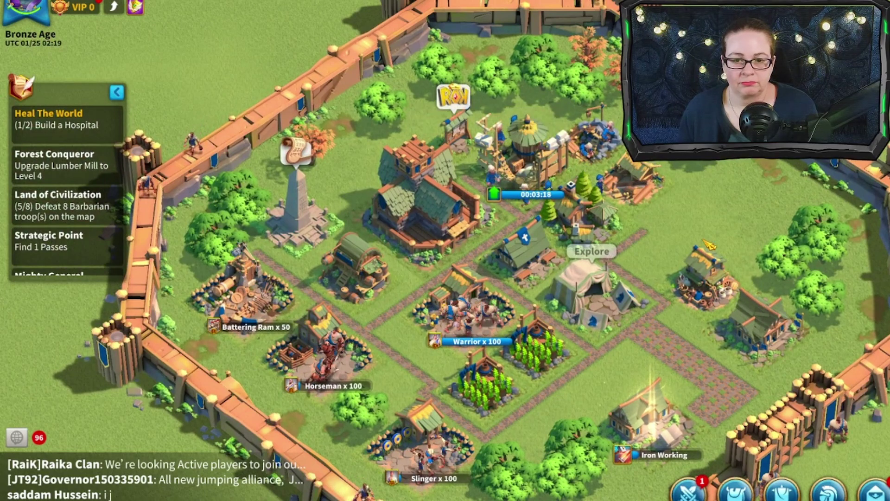
Check the Storehouse upgrade's speed-up options and close them without using any items.
{"action": "left_click", "coordinate": [539, 166]}
{"action": "left_click", "coordinate": [566, 242]}
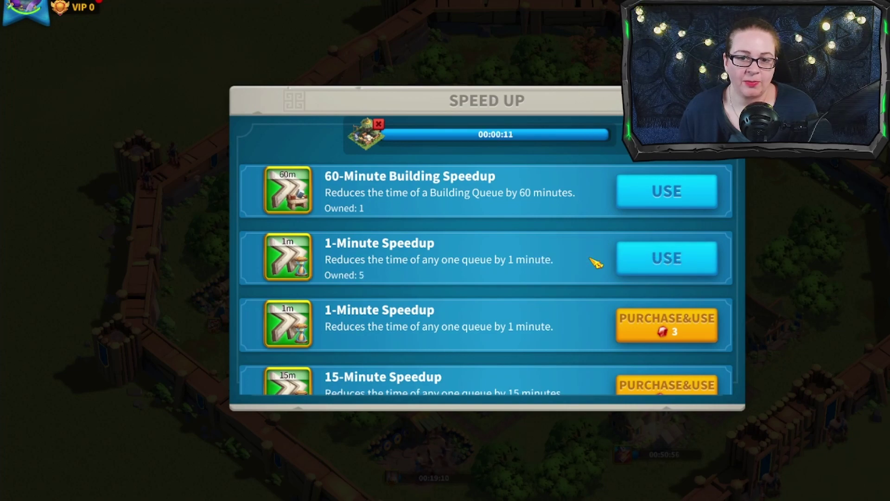
{"action": "key", "text": "Escape"}
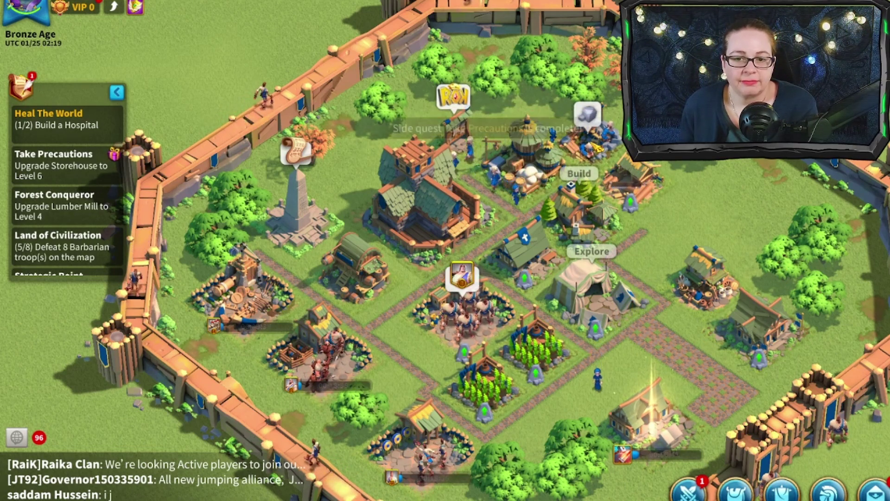
Start upgrading the Wall to level 6, as required for City Hall level 7.
{"action": "left_click", "coordinate": [448, 227]}
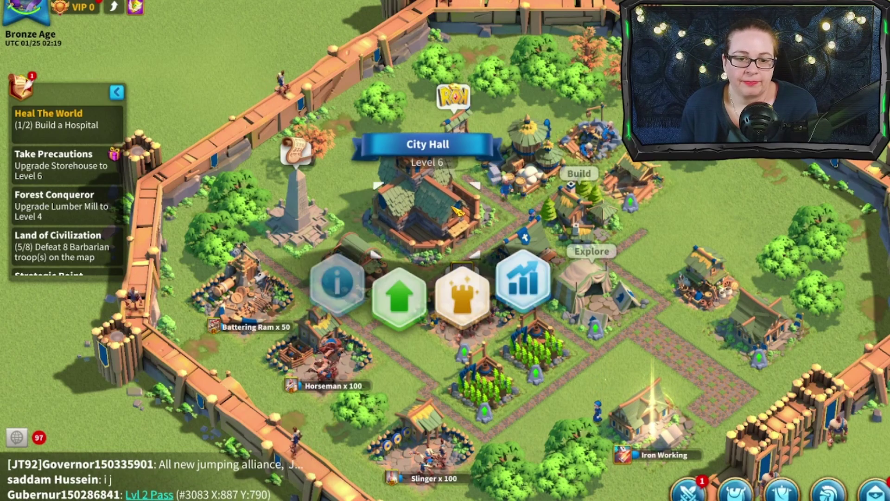
{"action": "left_click", "coordinate": [418, 298]}
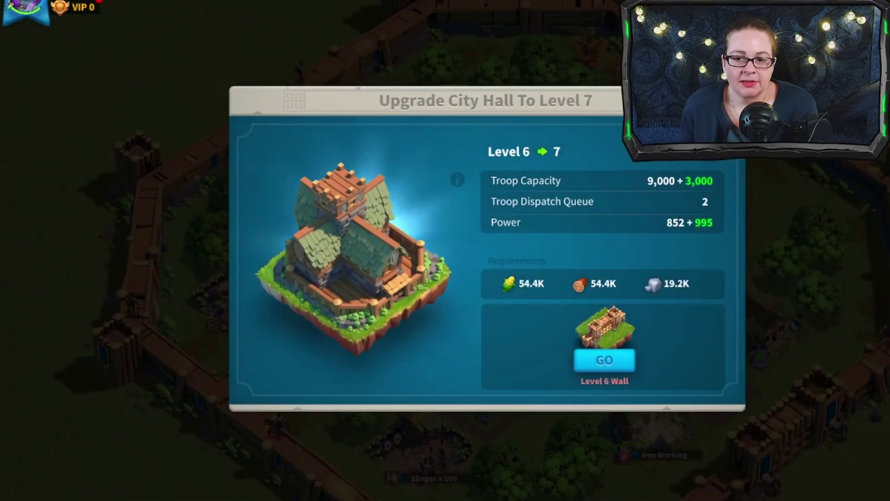
{"action": "left_click", "coordinate": [604, 360]}
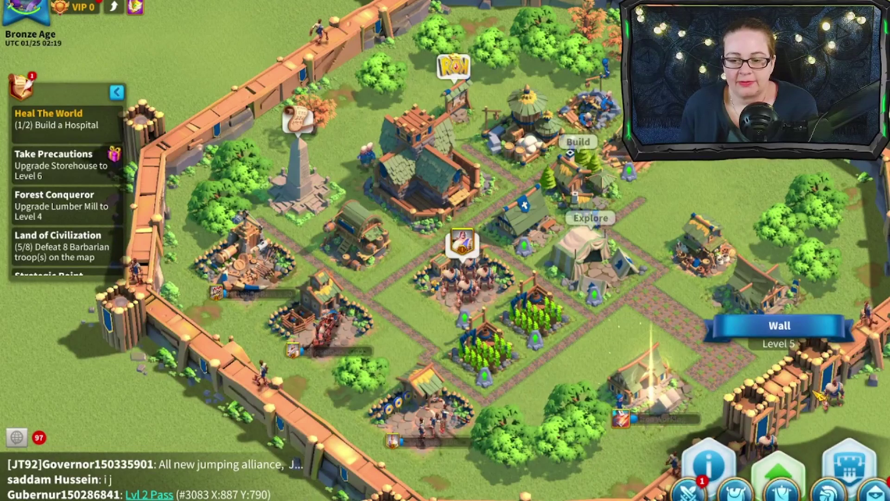
{"action": "left_click", "coordinate": [796, 464]}
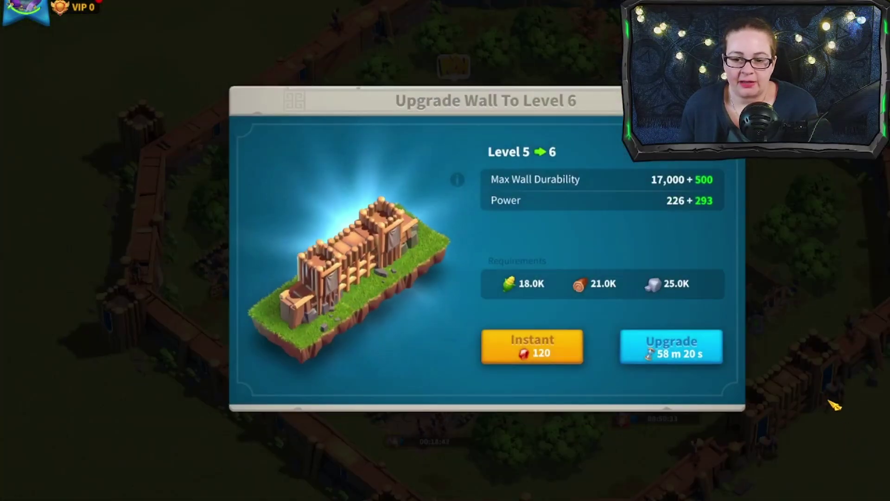
{"action": "left_click", "coordinate": [671, 347]}
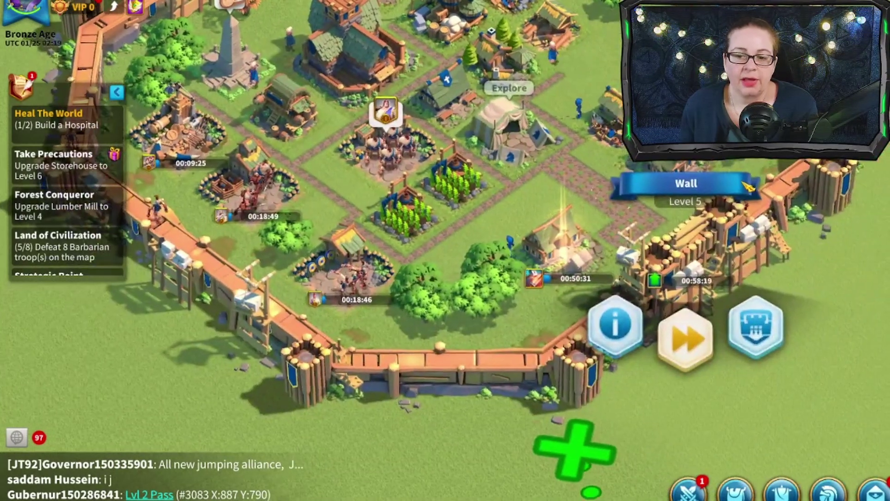
Finish the wall with the 60-minute speedup and collect the trained infantry.
{"action": "left_click", "coordinate": [686, 341]}
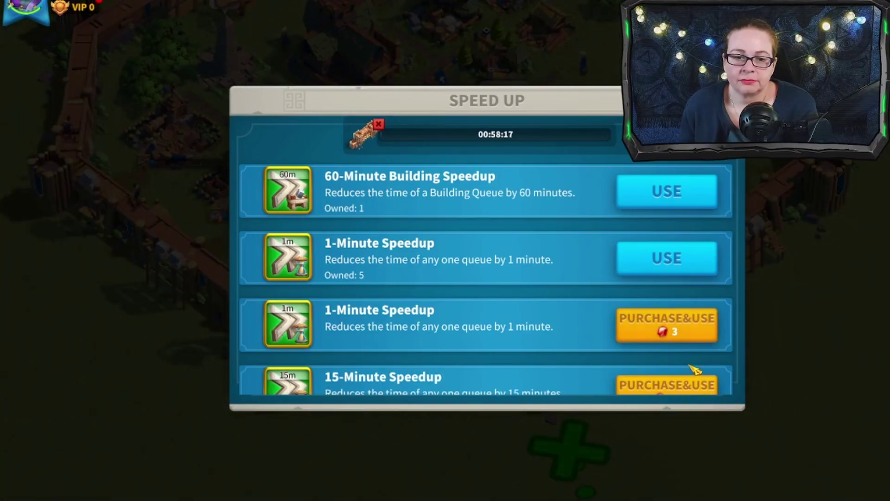
{"action": "left_click", "coordinate": [631, 194]}
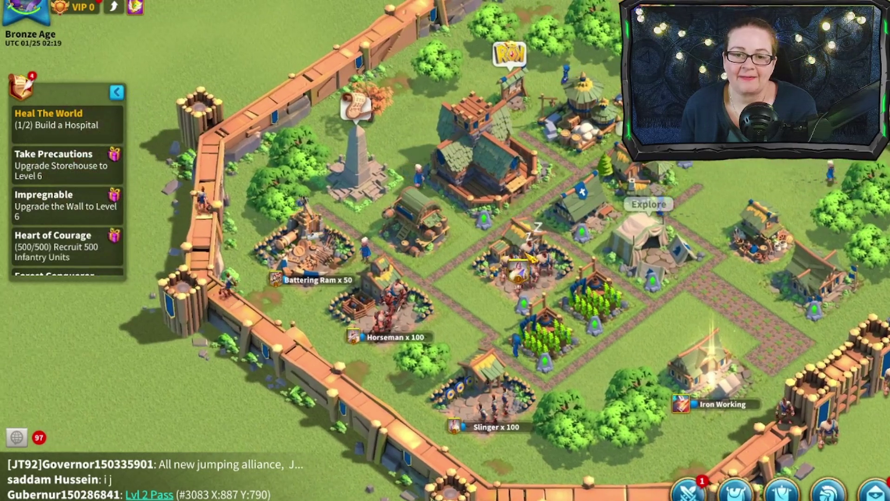
{"action": "left_click", "coordinate": [528, 258]}
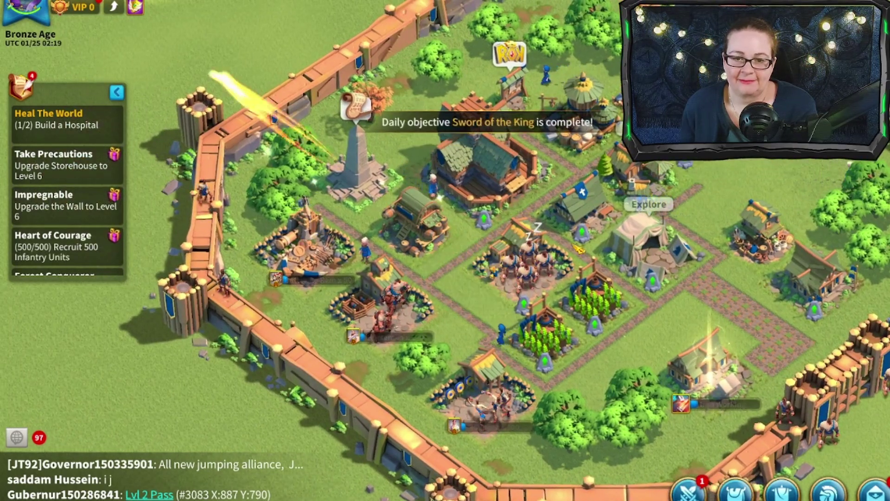
Start the City Hall level 7 upgrade, about 5 hours, without using speedups.
{"action": "left_click", "coordinate": [461, 239]}
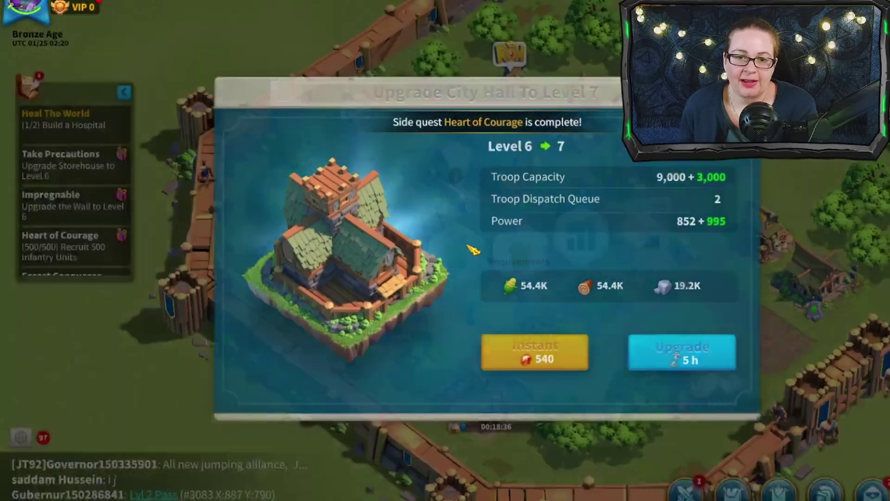
{"action": "left_click", "coordinate": [694, 344]}
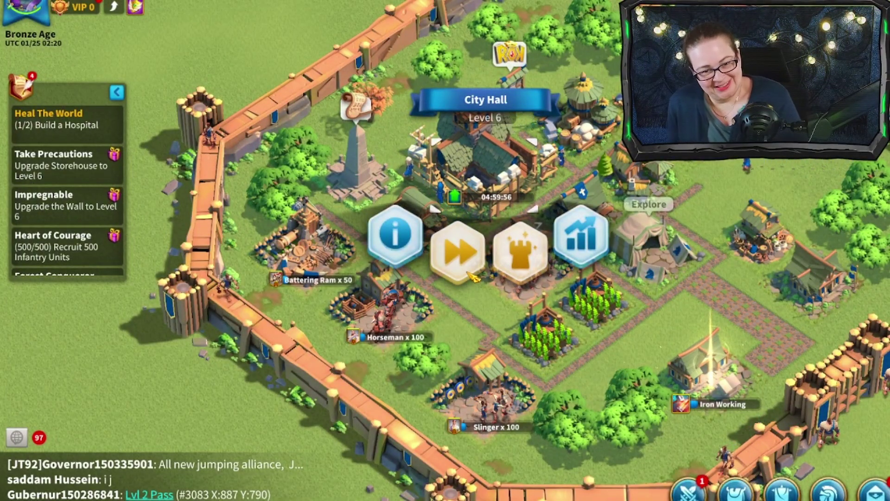
{"action": "left_click", "coordinate": [458, 253]}
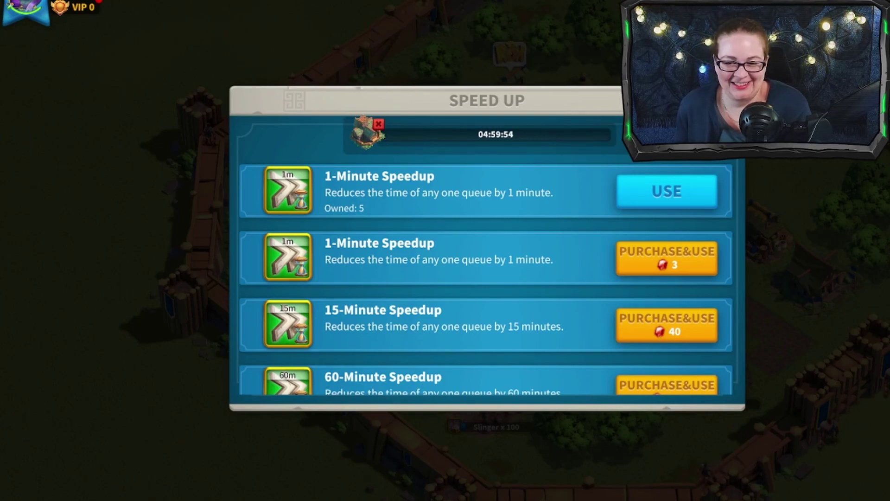
{"action": "left_click", "coordinate": [84, 173]}
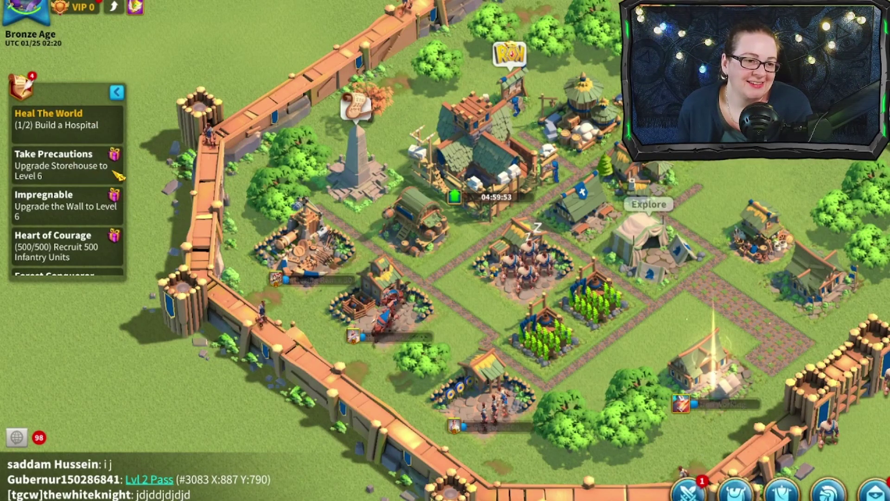
{"action": "left_click", "coordinate": [21, 87]}
Claim Take Precautions, Impregnable, Heart of Courage and the Sword of the King daily objective.
{"action": "left_click", "coordinate": [656, 260]}
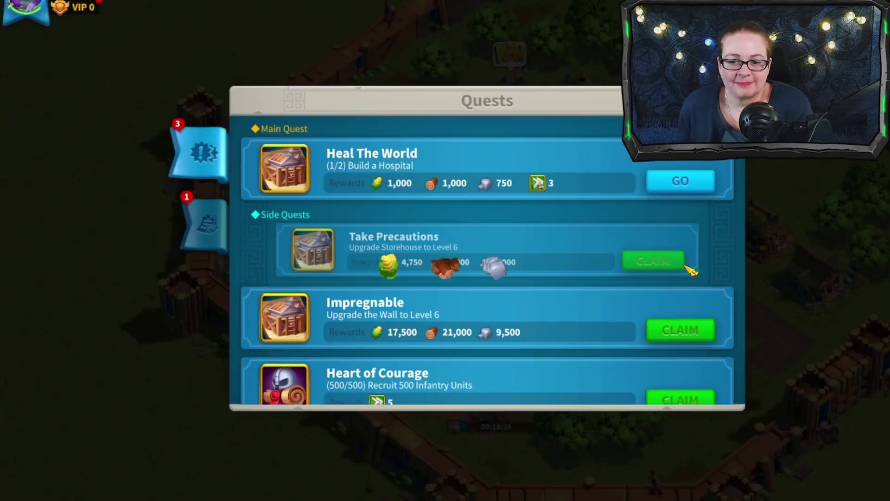
{"action": "left_click", "coordinate": [682, 266]}
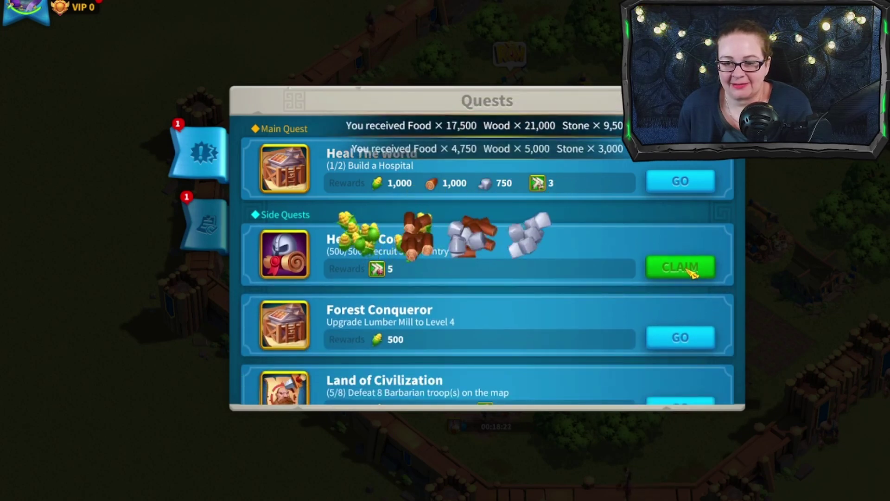
{"action": "left_click", "coordinate": [680, 267]}
{"action": "left_click", "coordinate": [204, 225]}
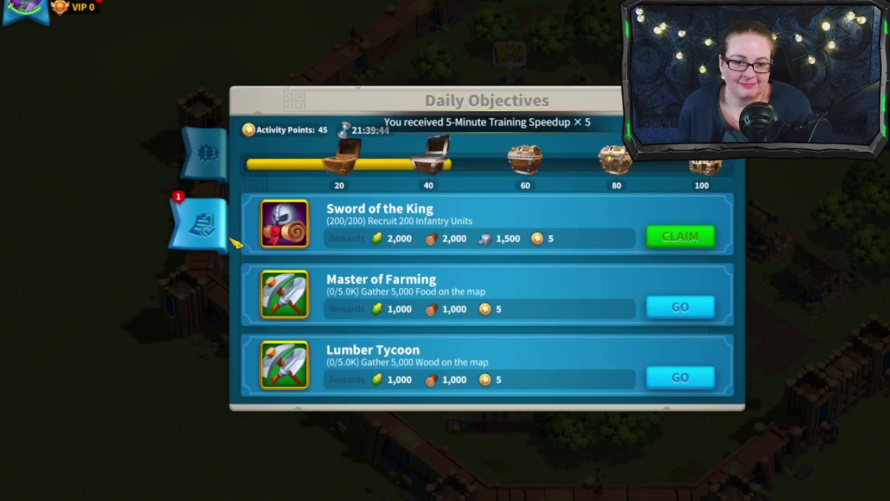
{"action": "left_click", "coordinate": [673, 242]}
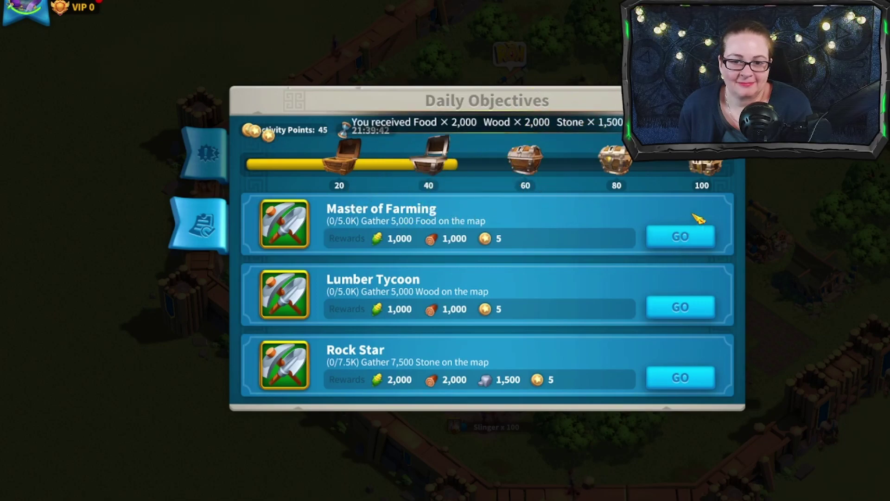
{"action": "key", "text": "Escape"}
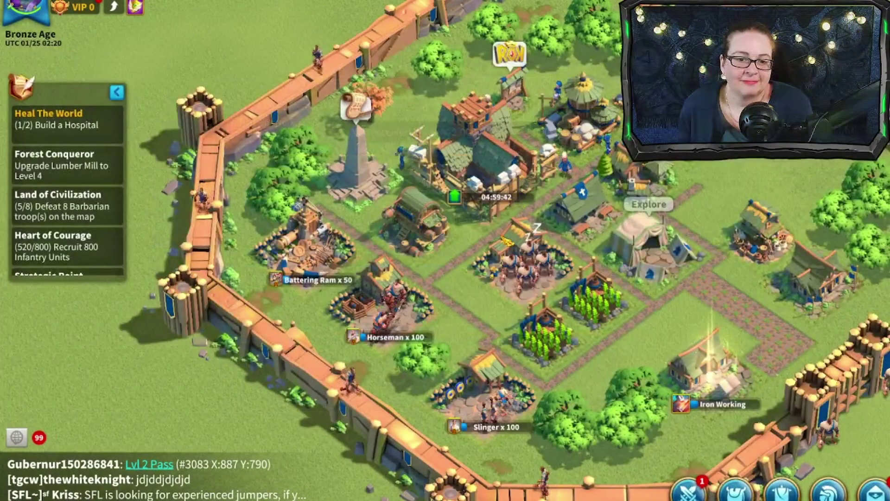
{"action": "left_click", "coordinate": [415, 223]}
Open a Silver Chest for three Starlight Sculptures and a 5m speedup, declining to buy a key.
{"action": "left_click", "coordinate": [486, 303]}
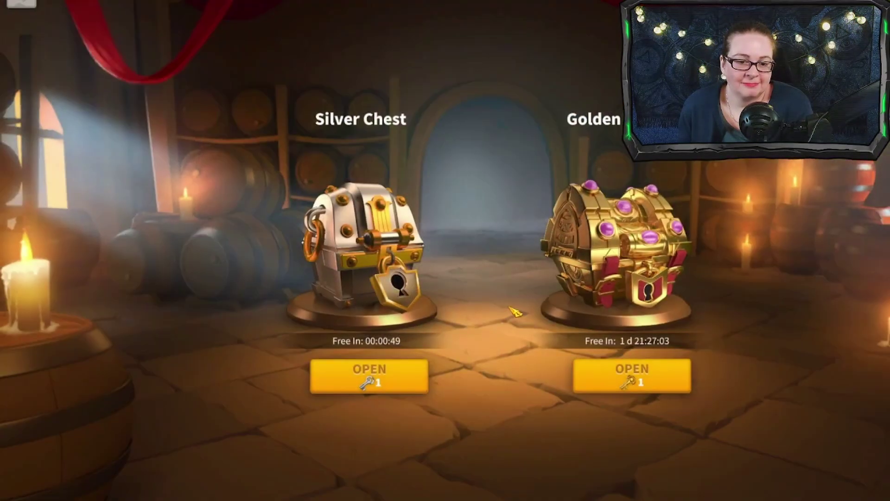
{"action": "left_click", "coordinate": [389, 377]}
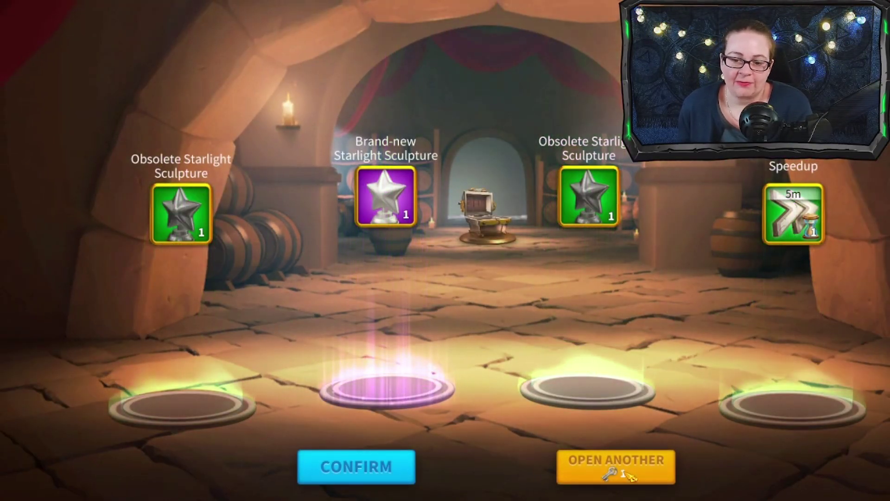
{"action": "left_click", "coordinate": [616, 472]}
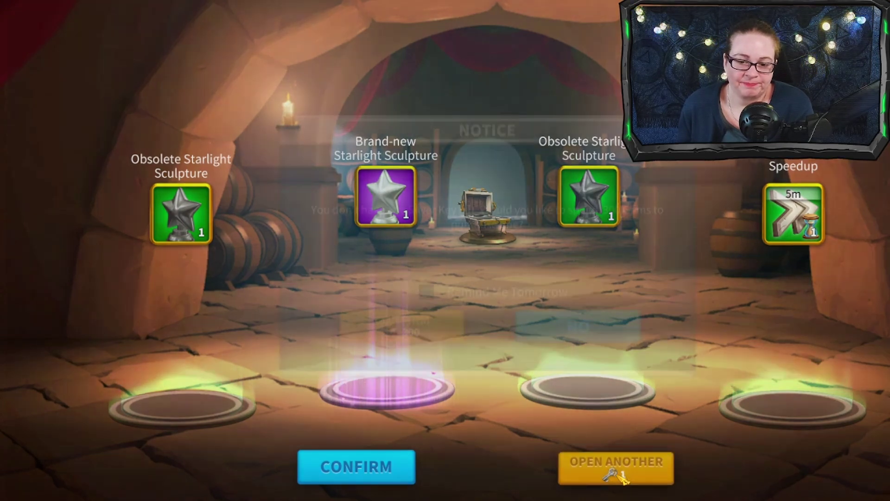
{"action": "left_click", "coordinate": [567, 343]}
{"action": "left_click", "coordinate": [383, 481]}
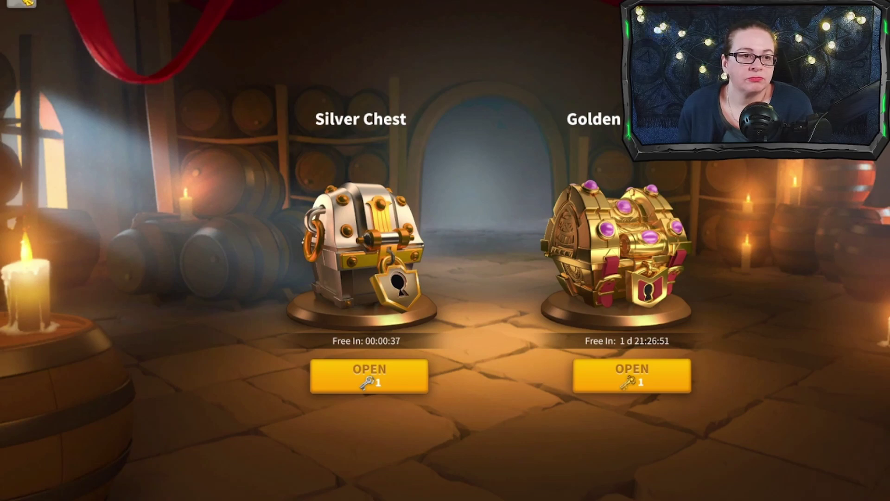
{"action": "key", "text": "Escape"}
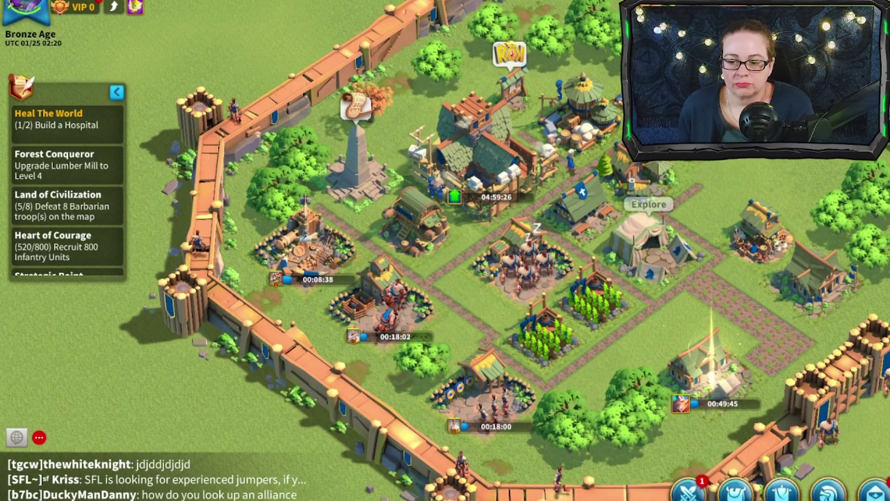
Read the Mysterious Cave exploration report in Mail and browse the item inventory.
{"action": "left_click", "coordinate": [874, 489]}
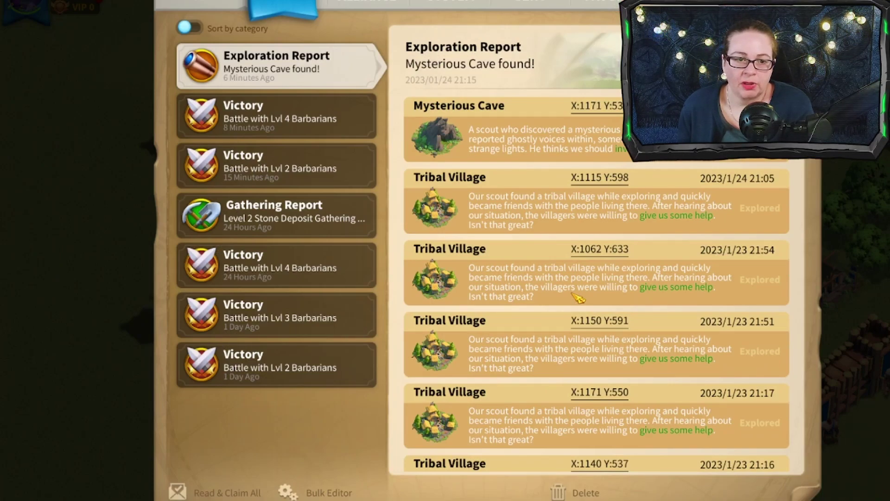
{"action": "scroll", "coordinate": [500, 246], "scroll_direction": "down", "scroll_amount": 3}
{"action": "scroll", "coordinate": [654, 330], "scroll_direction": "up", "scroll_amount": 3}
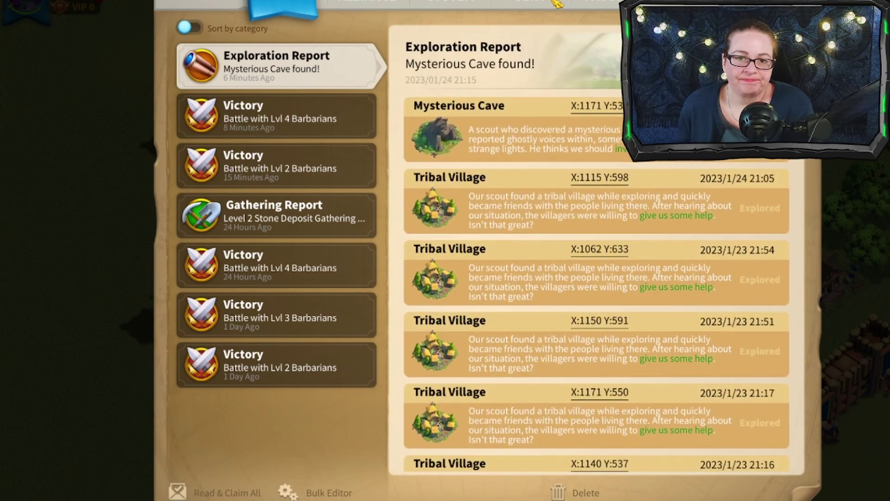
{"action": "key", "text": "Escape"}
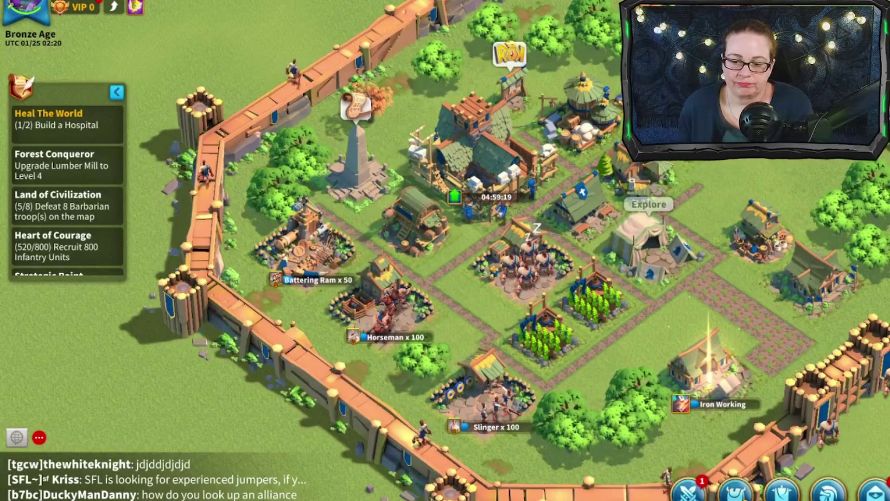
{"action": "left_click", "coordinate": [760, 490]}
{"action": "left_click", "coordinate": [760, 54]}
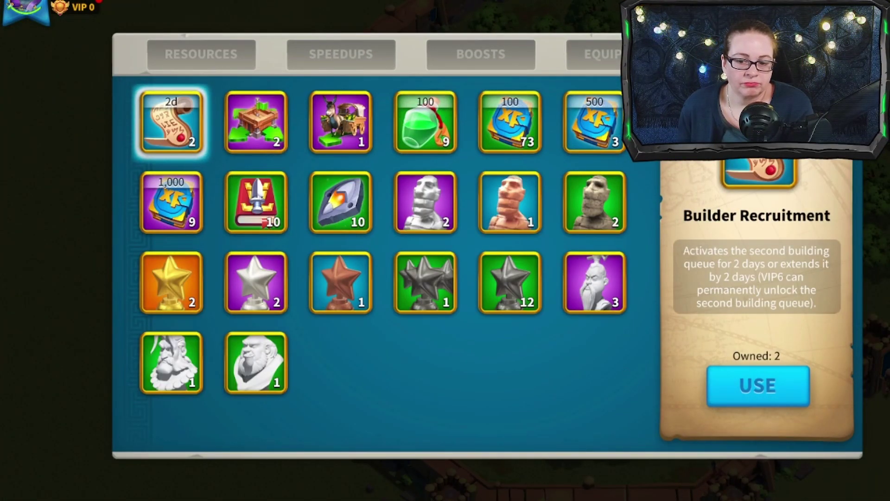
{"action": "key", "text": "Escape"}
Pick a fogged spot from the Scout Camp, then cancel sending the scout.
{"action": "left_click", "coordinate": [625, 262]}
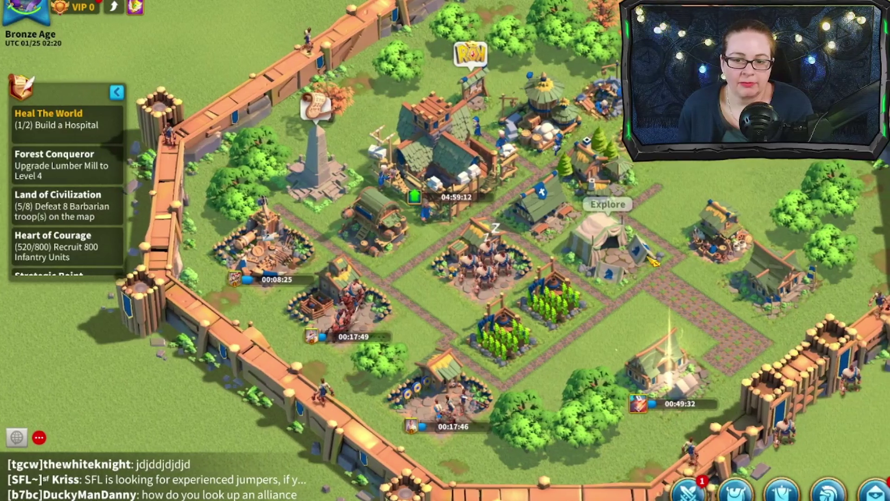
{"action": "left_click", "coordinate": [685, 326]}
{"action": "left_click", "coordinate": [700, 232]}
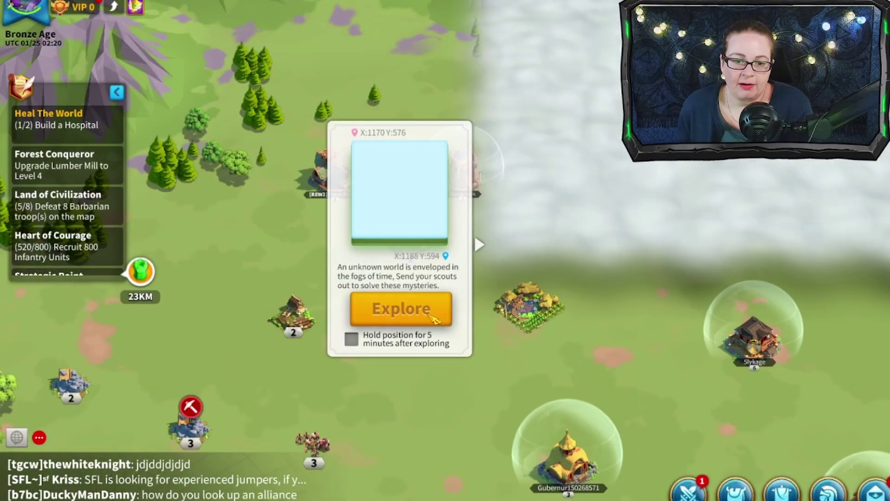
{"action": "left_click", "coordinate": [404, 308]}
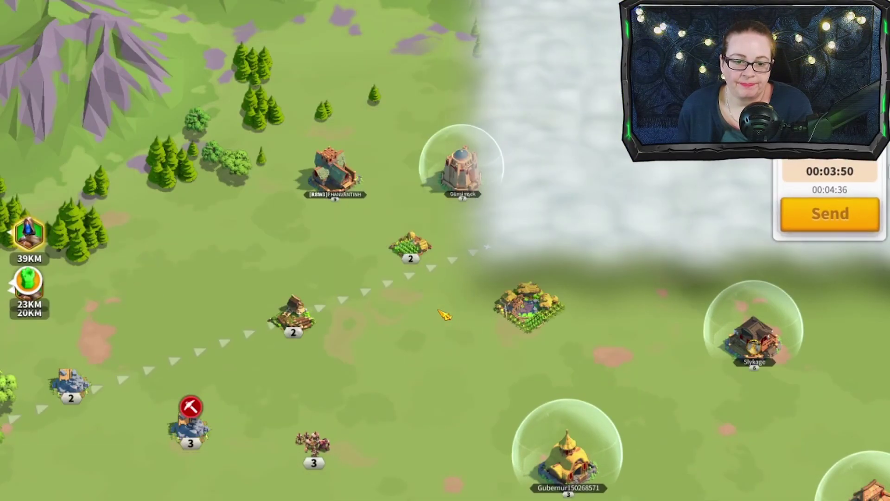
{"action": "left_click", "coordinate": [846, 227]}
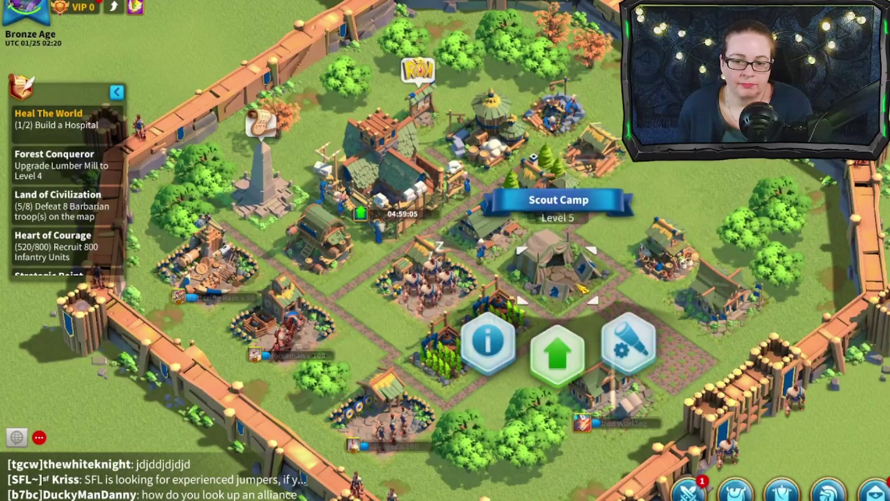
Send the scout exploring, recall it, and send it out again.
{"action": "left_click", "coordinate": [639, 355]}
{"action": "left_click", "coordinate": [684, 294]}
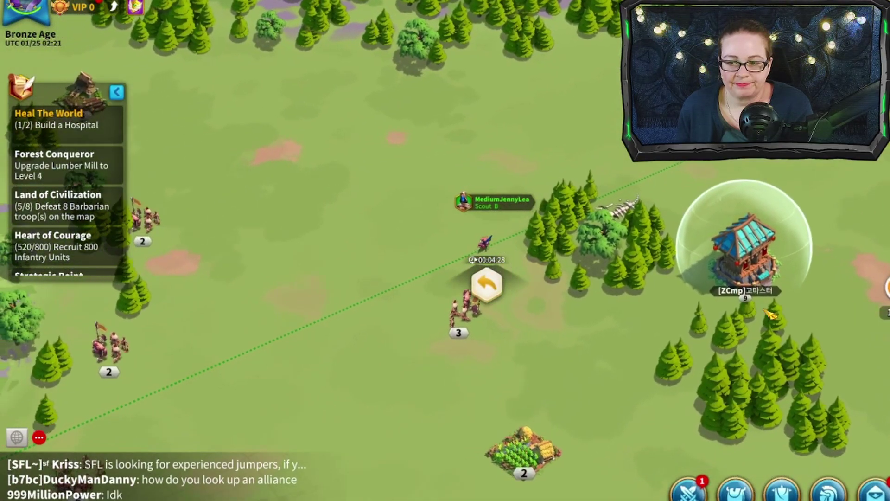
{"action": "left_click", "coordinate": [487, 283]}
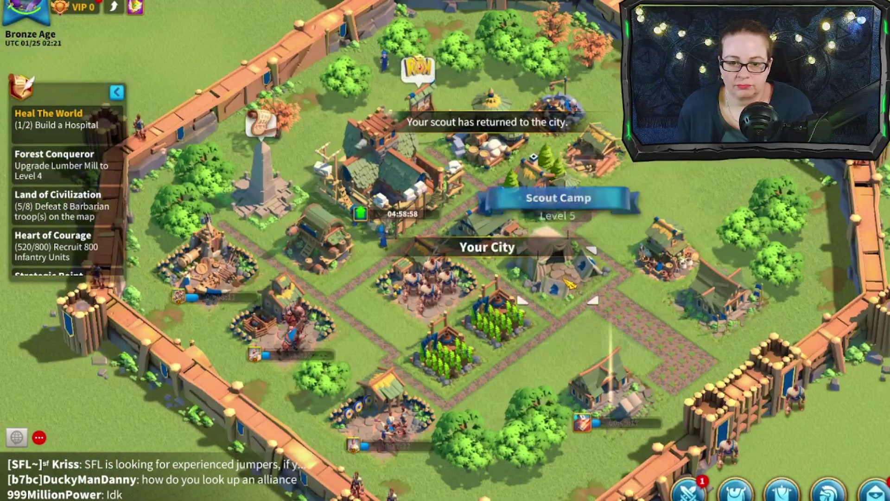
{"action": "left_click", "coordinate": [568, 282]}
{"action": "left_click", "coordinate": [631, 342]}
{"action": "left_click", "coordinate": [681, 304]}
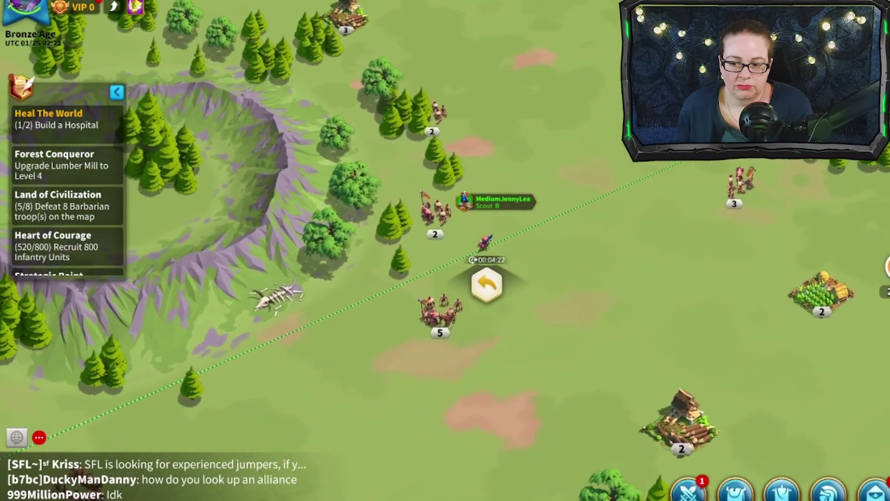
{"action": "key", "text": "space"}
Have the scout explore the fogged tile at X:1080 Y:540.
{"action": "left_click", "coordinate": [554, 267]}
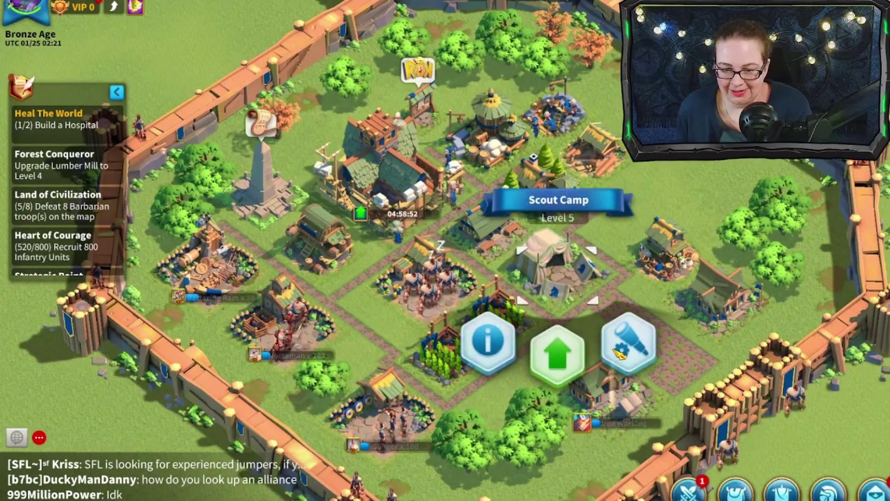
{"action": "left_click", "coordinate": [621, 353]}
{"action": "left_click", "coordinate": [671, 235]}
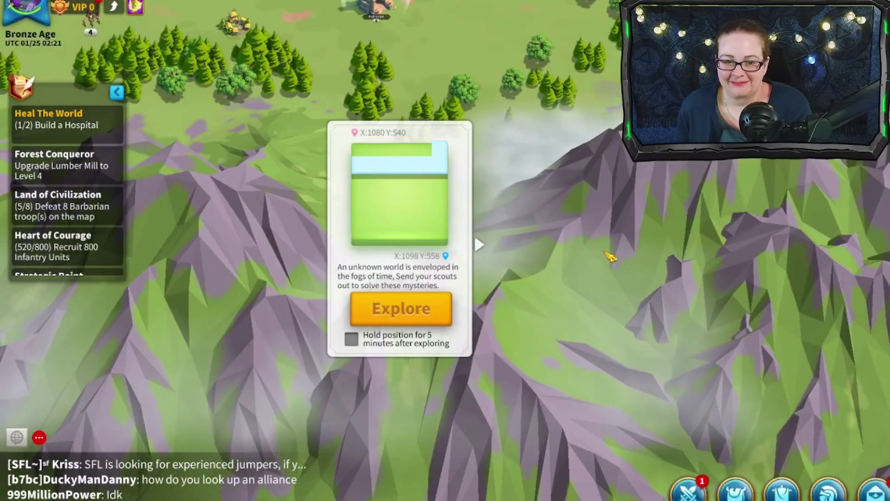
{"action": "left_click", "coordinate": [424, 316]}
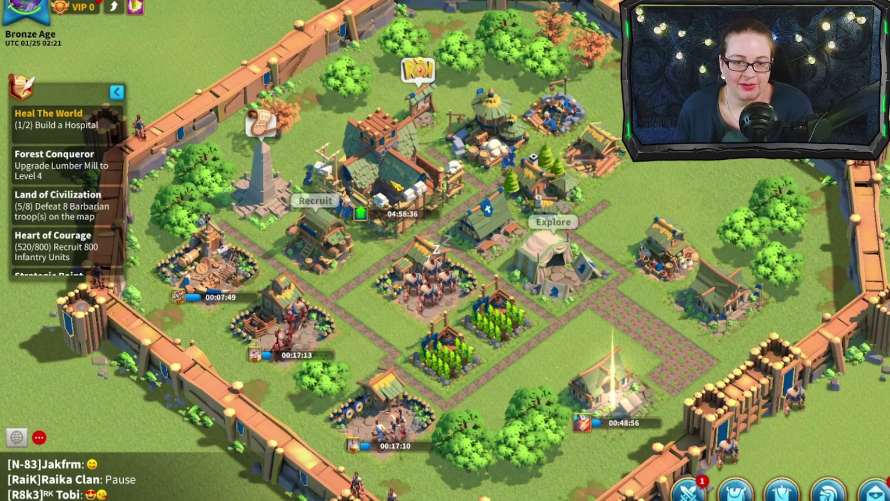
{"action": "left_click", "coordinate": [427, 202]}
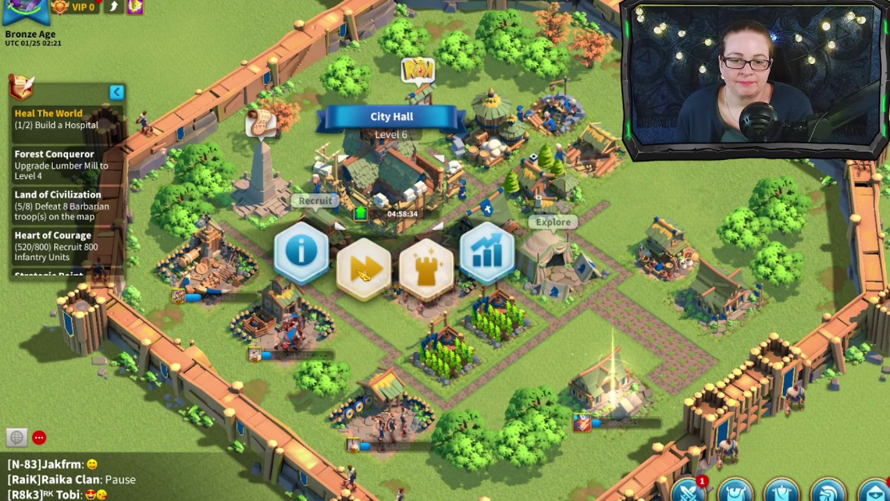
{"action": "left_click", "coordinate": [365, 277]}
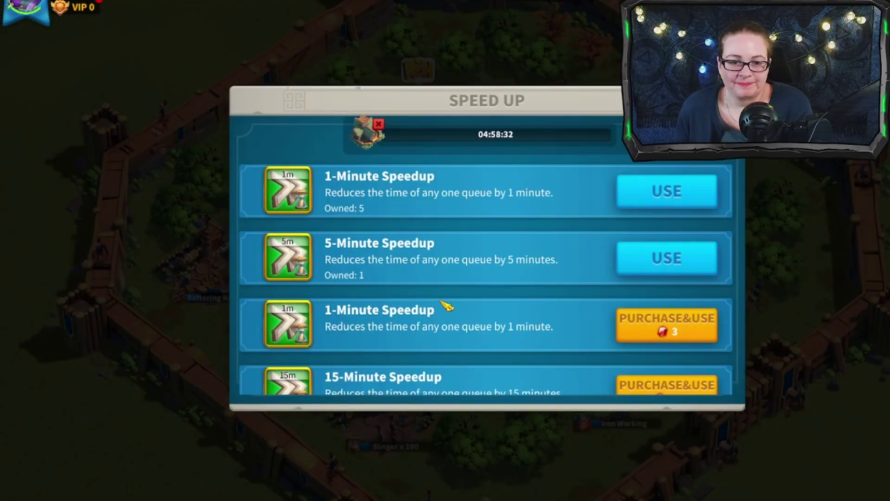
{"action": "scroll", "coordinate": [483, 252], "scroll_direction": "down", "scroll_amount": 3}
{"action": "scroll", "coordinate": [482, 304], "scroll_direction": "up", "scroll_amount": 3}
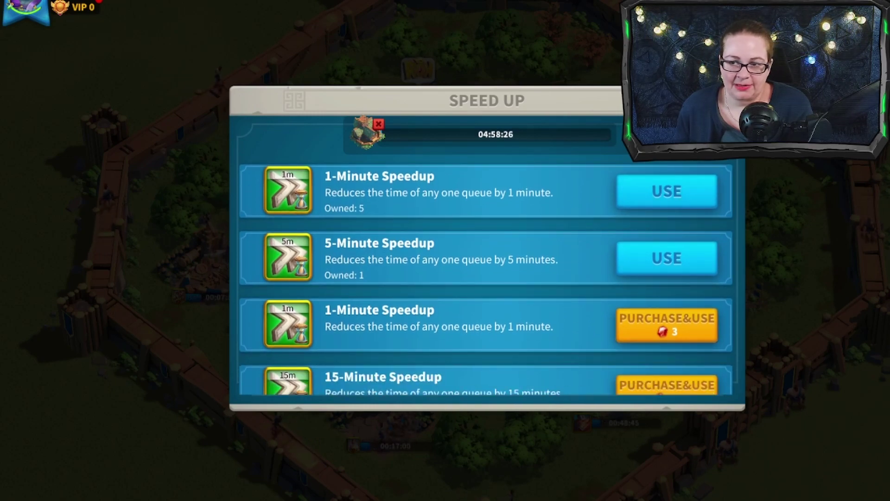
{"action": "key", "text": "Escape"}
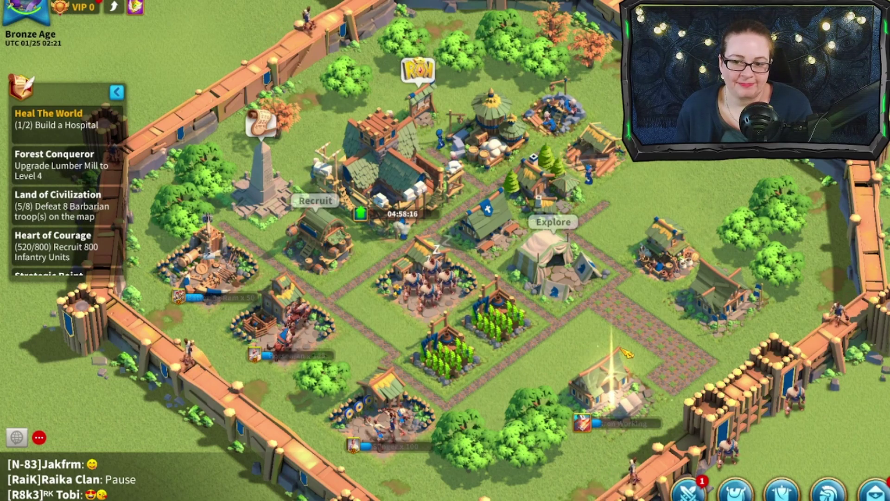
Review speedups for the Iron Working research, about 48 minutes left, without using any.
{"action": "left_click_drag", "start_coordinate": [623, 348], "coordinate": [603, 128]}
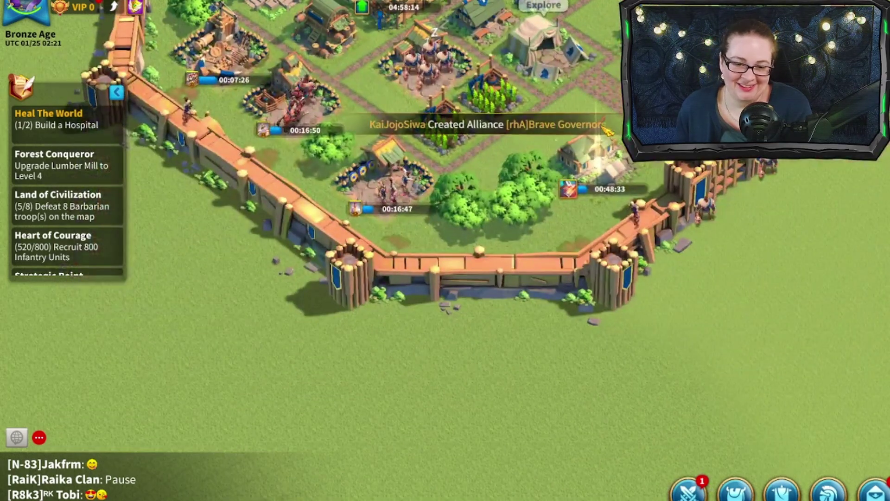
{"action": "scroll", "coordinate": [592, 221], "scroll_direction": "up", "scroll_amount": 5}
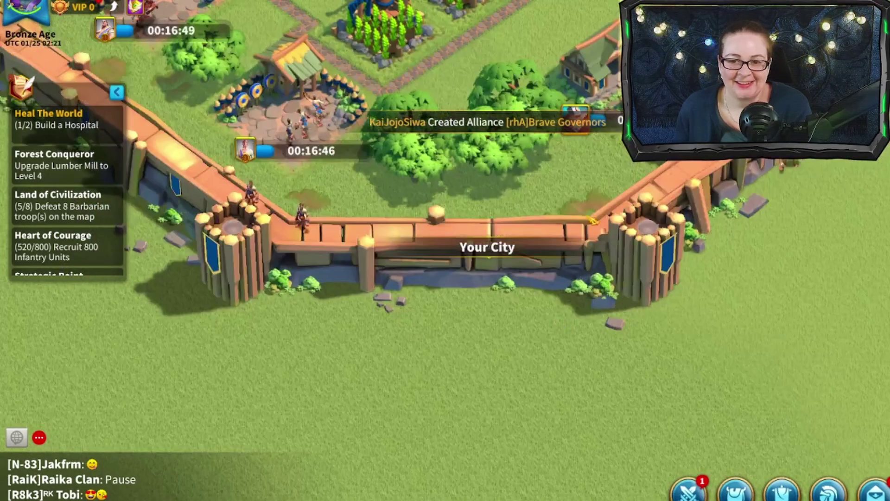
{"action": "left_click_drag", "start_coordinate": [592, 221], "coordinate": [602, 359]}
{"action": "left_click", "coordinate": [640, 218]}
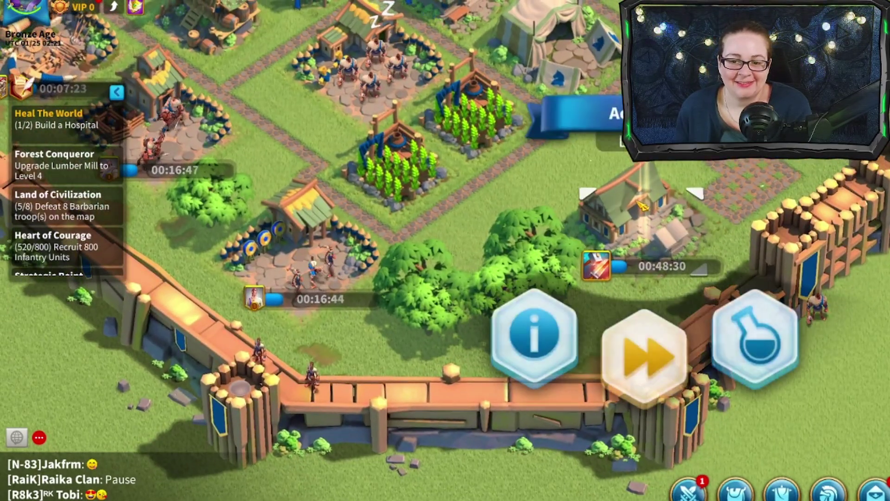
{"action": "left_click", "coordinate": [657, 358]}
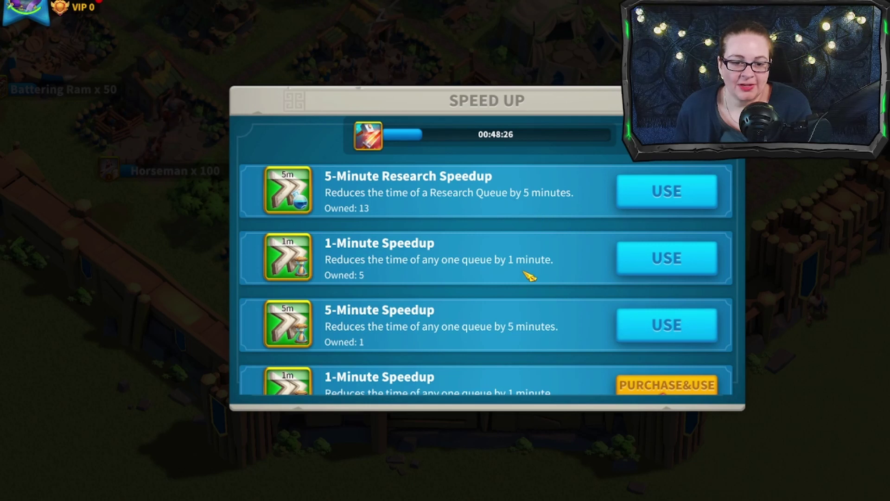
{"action": "scroll", "coordinate": [529, 275], "scroll_direction": "down", "scroll_amount": 1}
{"action": "scroll", "coordinate": [529, 276], "scroll_direction": "up", "scroll_amount": 1}
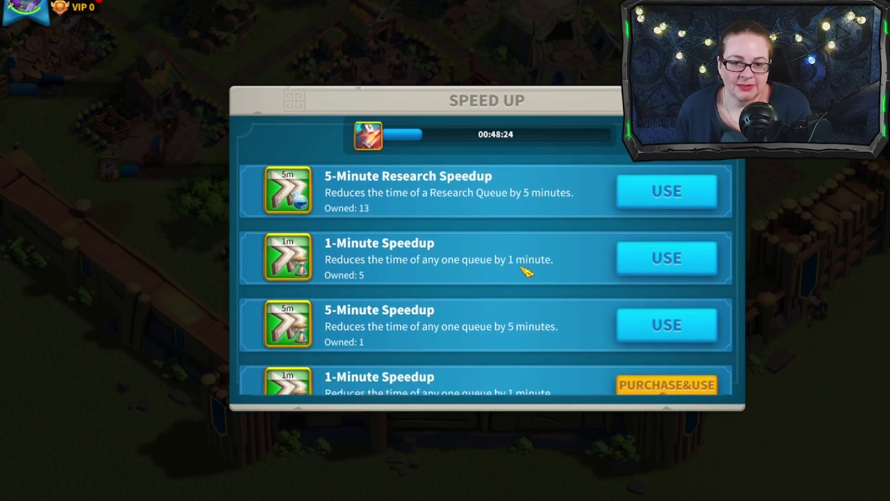
{"action": "key", "text": "Escape"}
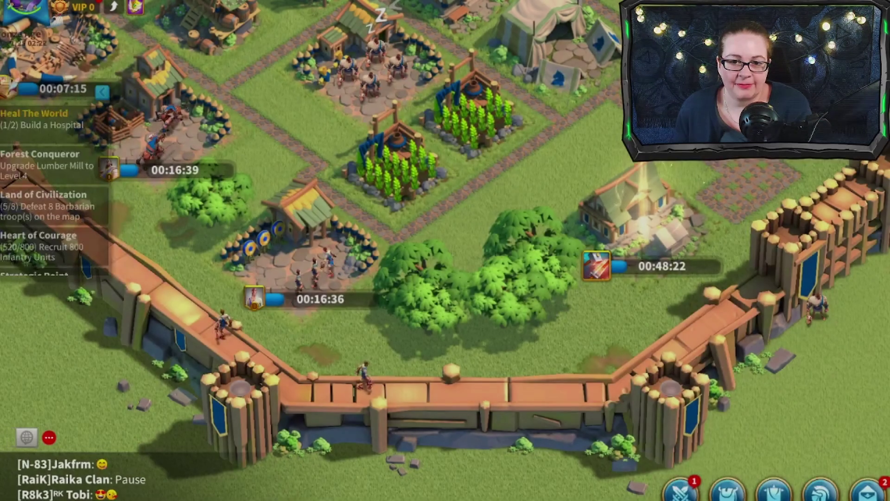
{"action": "scroll", "coordinate": [445, 250], "scroll_direction": "down", "scroll_amount": 3}
{"action": "scroll", "coordinate": [445, 250], "scroll_direction": "up", "scroll_amount": 3}
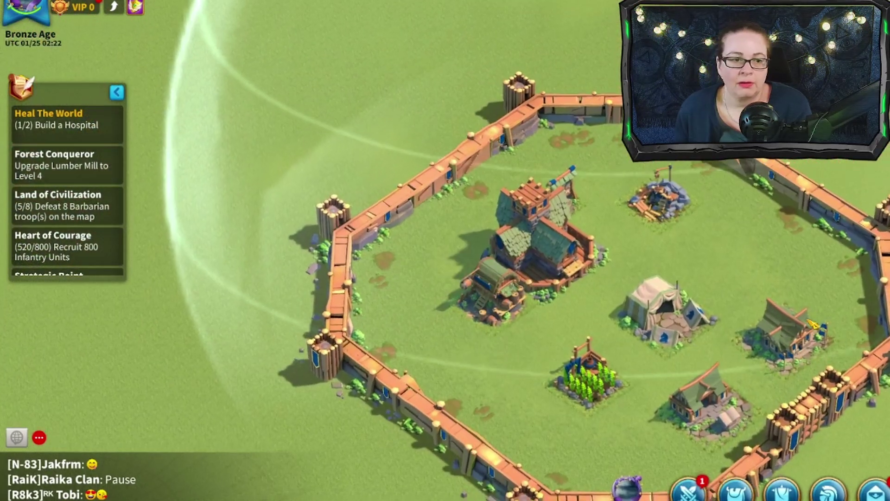
Open the Quests list, scroll the side quests down to Mighty General, then switch to Daily Objectives.
{"action": "left_click", "coordinate": [33, 95]}
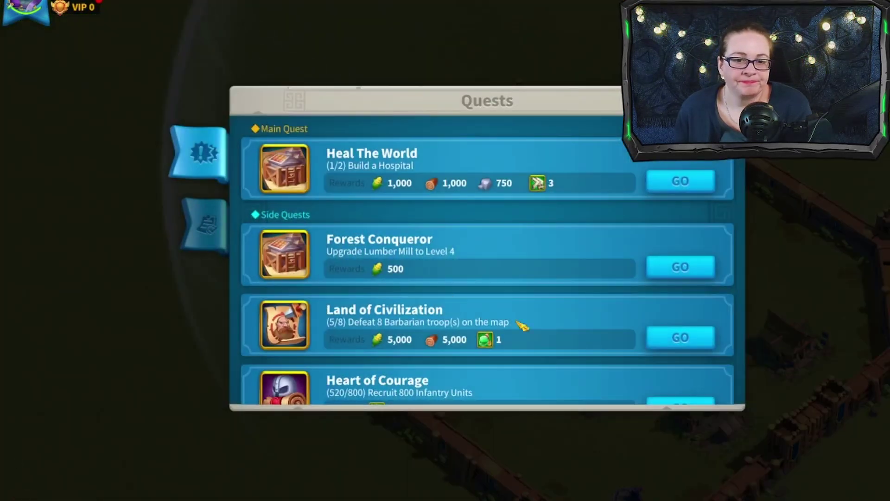
{"action": "scroll", "coordinate": [529, 307], "scroll_direction": "down", "scroll_amount": 1}
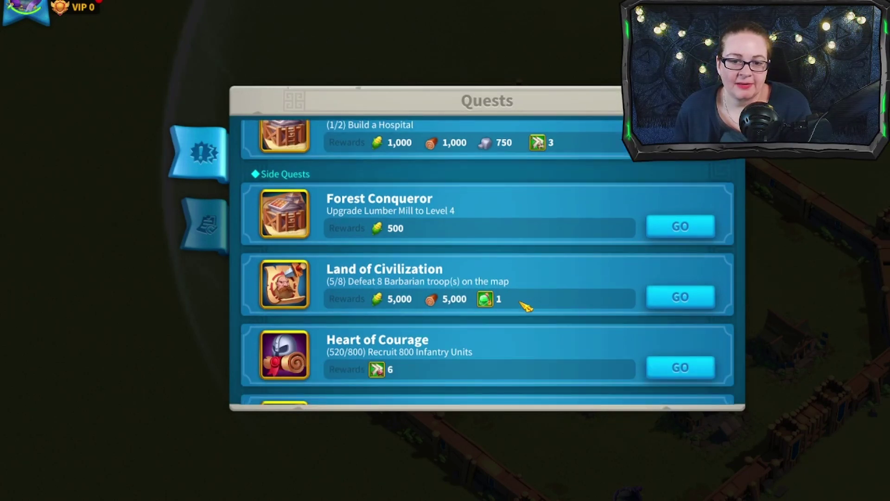
{"action": "scroll", "coordinate": [526, 306], "scroll_direction": "down", "scroll_amount": 1}
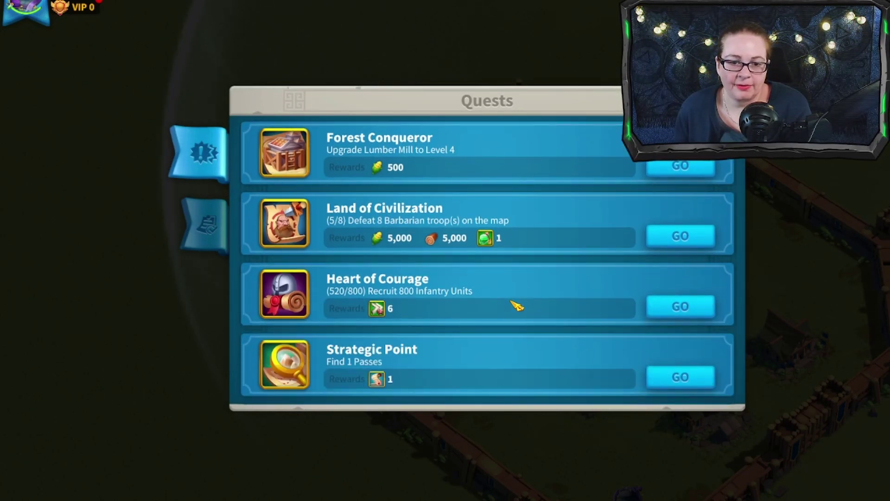
{"action": "scroll", "coordinate": [516, 305], "scroll_direction": "down", "scroll_amount": 1}
{"action": "scroll", "coordinate": [514, 305], "scroll_direction": "down", "scroll_amount": 1}
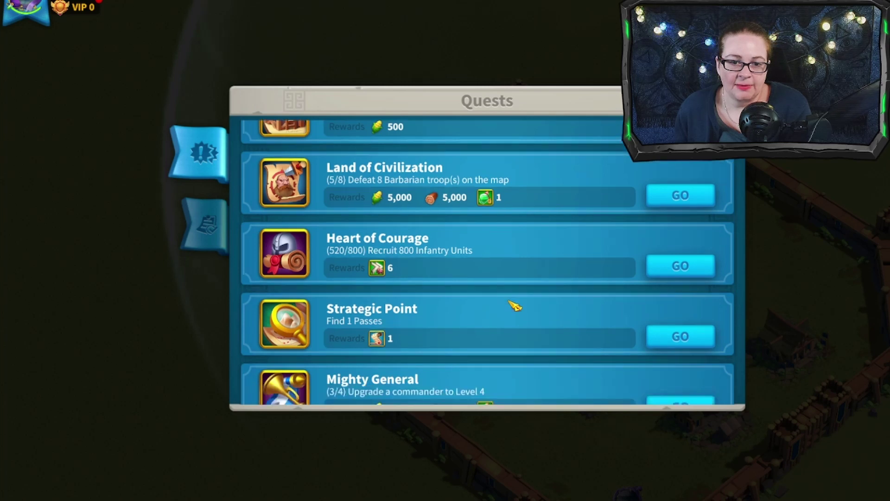
{"action": "scroll", "coordinate": [514, 306], "scroll_direction": "down", "scroll_amount": 2}
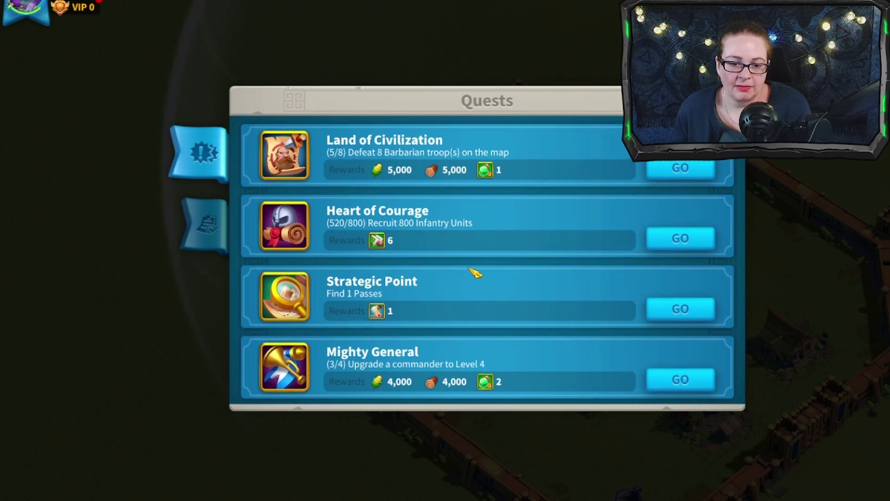
{"action": "left_click", "coordinate": [208, 226]}
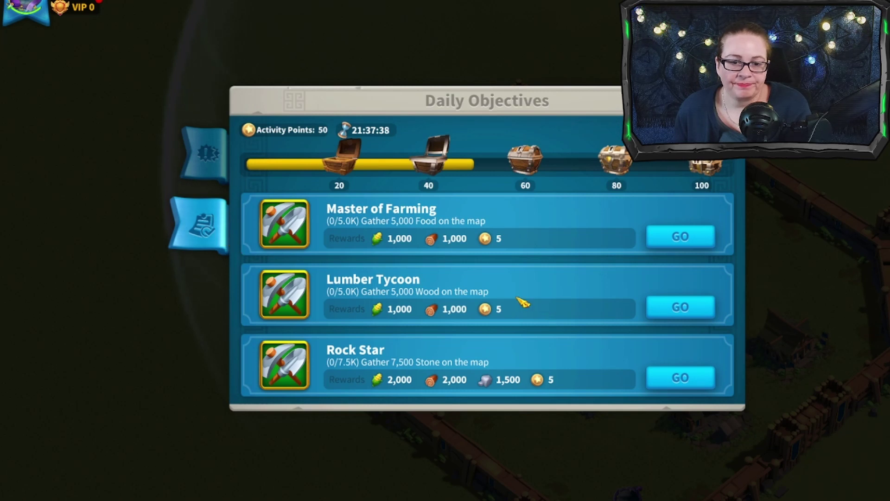
Scroll the daily objectives, including The Great Physician at 44/50 and Do More With Less at 2/5.
{"action": "scroll", "coordinate": [584, 300], "scroll_direction": "down", "scroll_amount": 1}
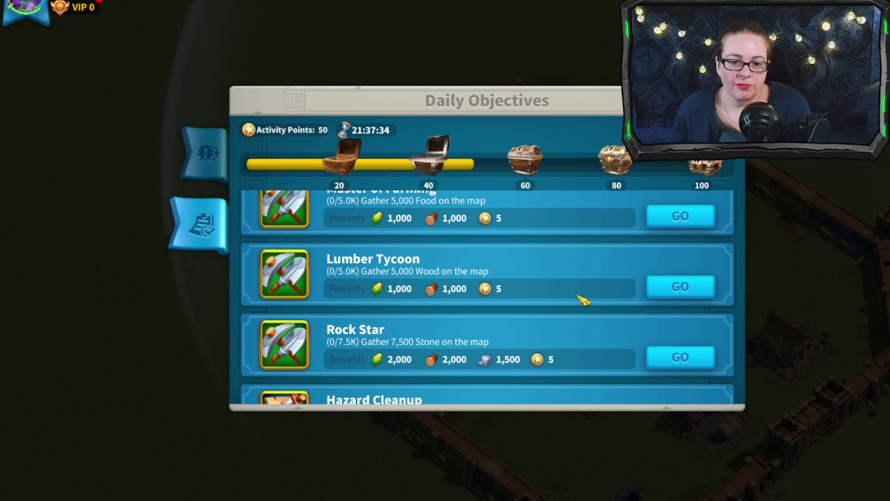
{"action": "scroll", "coordinate": [583, 301], "scroll_direction": "down", "scroll_amount": 1}
{"action": "scroll", "coordinate": [583, 301], "scroll_direction": "down", "scroll_amount": 6}
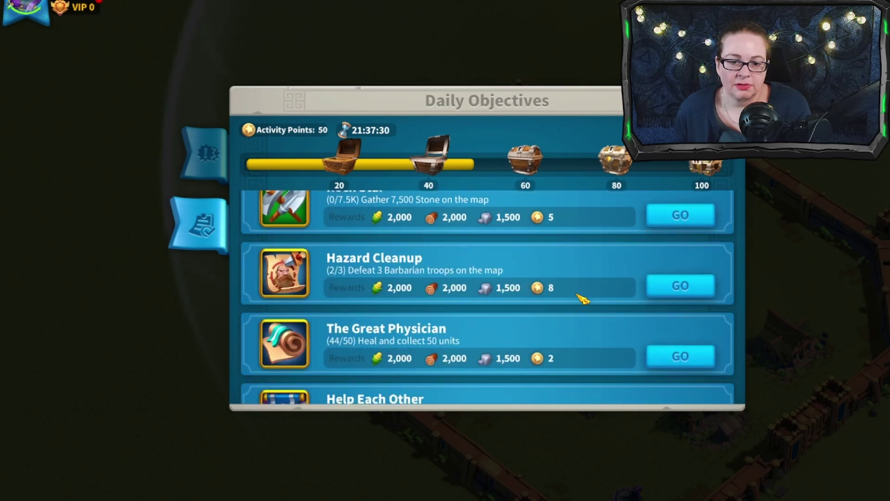
{"action": "scroll", "coordinate": [581, 295], "scroll_direction": "down", "scroll_amount": 1}
{"action": "scroll", "coordinate": [581, 291], "scroll_direction": "down", "scroll_amount": 3}
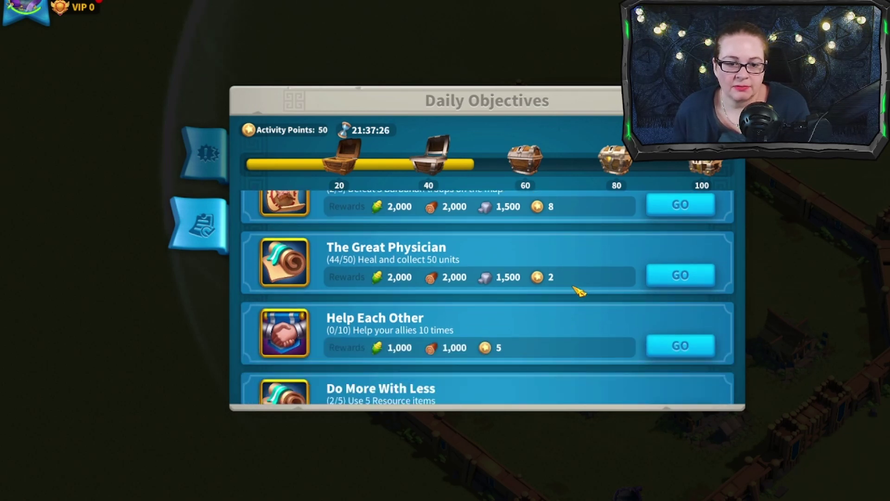
{"action": "scroll", "coordinate": [579, 291], "scroll_direction": "down", "scroll_amount": 1}
{"action": "scroll", "coordinate": [577, 291], "scroll_direction": "down", "scroll_amount": 3}
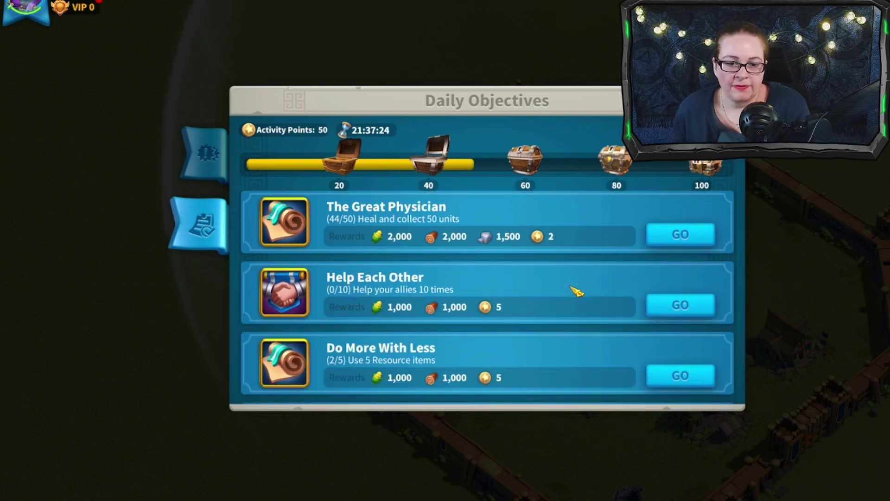
{"action": "scroll", "coordinate": [575, 291], "scroll_direction": "down", "scroll_amount": 2}
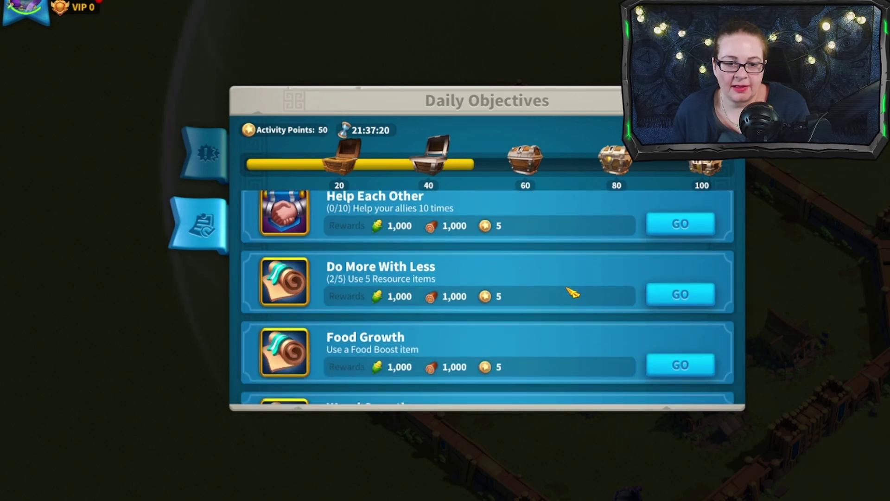
{"action": "scroll", "coordinate": [573, 292], "scroll_direction": "down", "scroll_amount": 2}
{"action": "scroll", "coordinate": [571, 291], "scroll_direction": "down", "scroll_amount": 2}
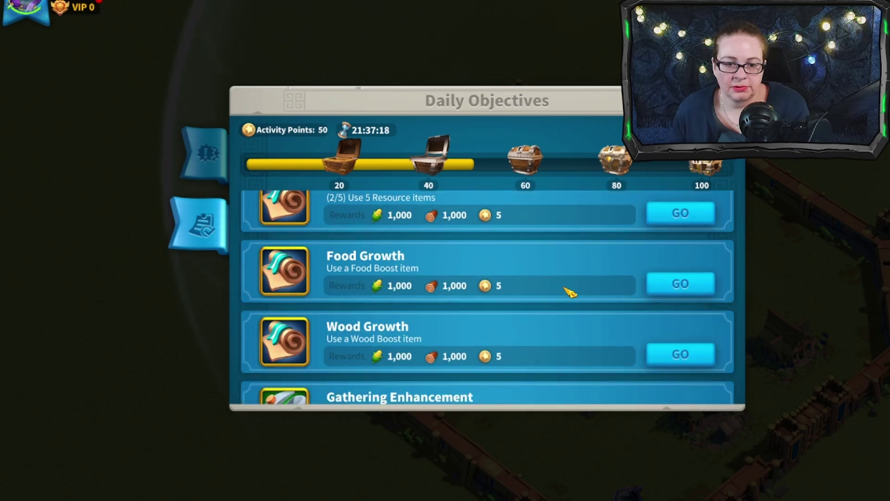
Close the daily objectives and zoom out from the city toward the world map.
{"action": "key", "text": "Escape"}
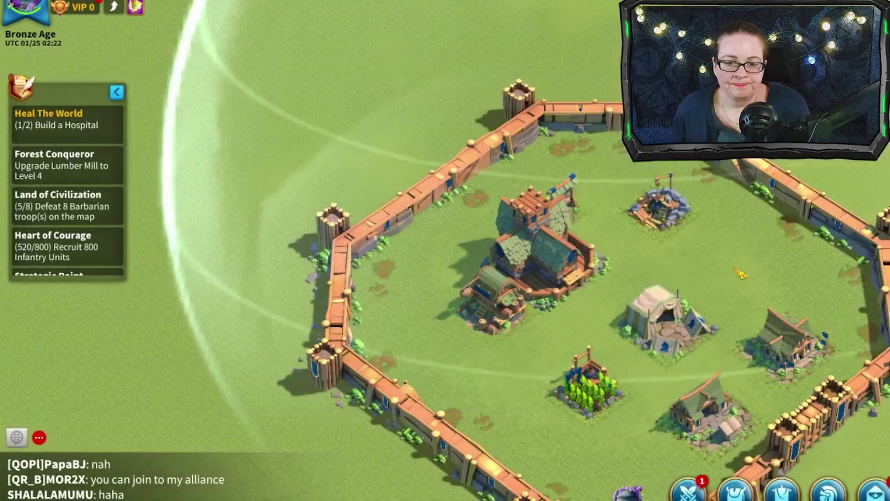
{"action": "left_click", "coordinate": [544, 246]}
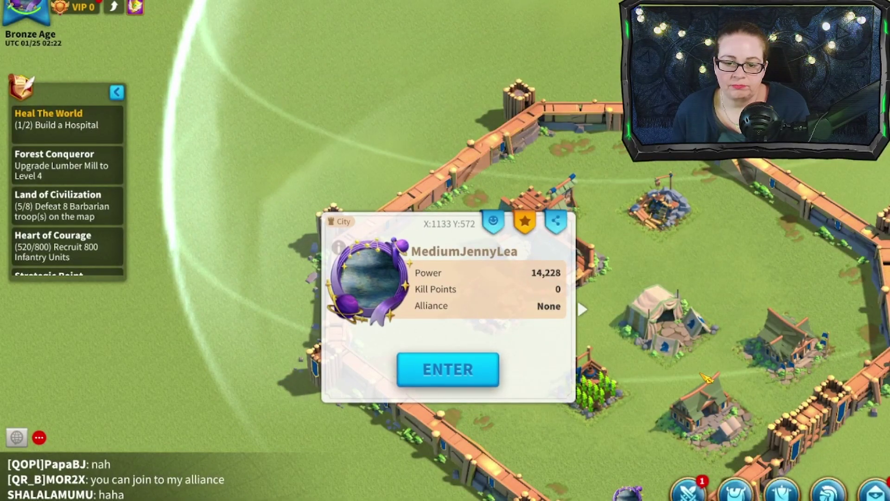
{"action": "left_click", "coordinate": [447, 368]}
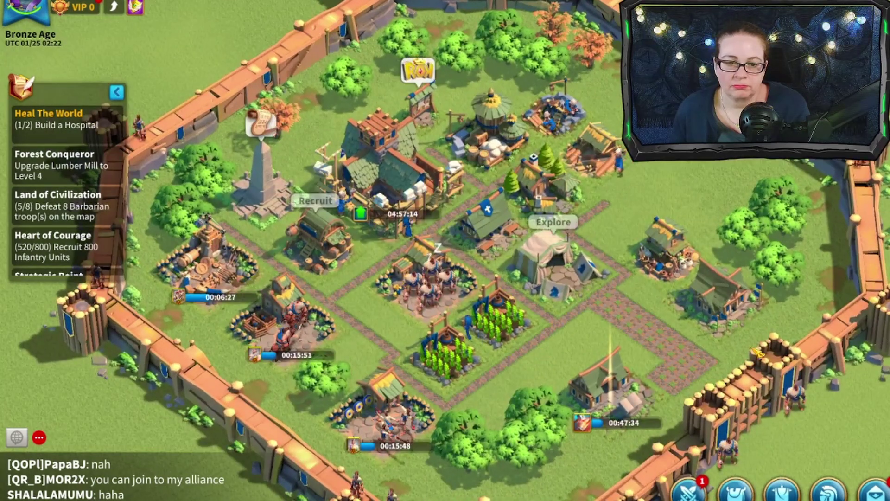
{"action": "left_click_drag", "start_coordinate": [731, 353], "coordinate": [461, 215]}
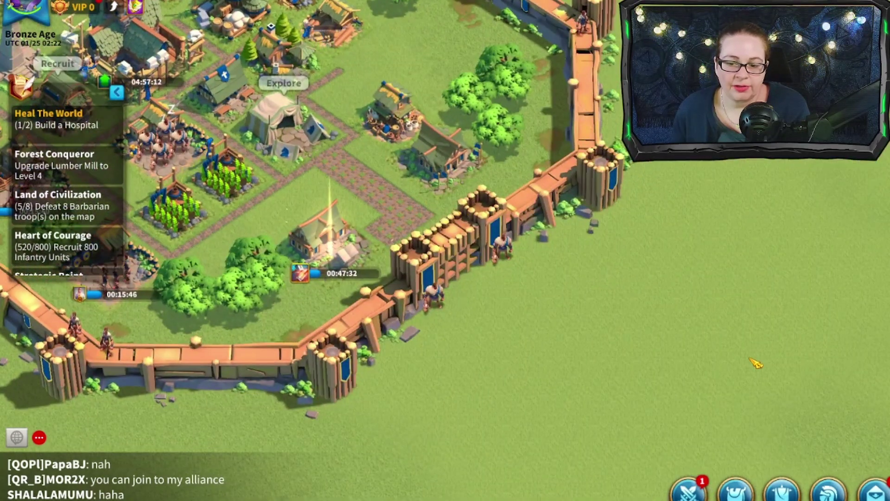
{"action": "scroll", "coordinate": [595, 357], "scroll_direction": "down", "scroll_amount": 5}
{"action": "scroll", "coordinate": [592, 357], "scroll_direction": "down", "scroll_amount": 5}
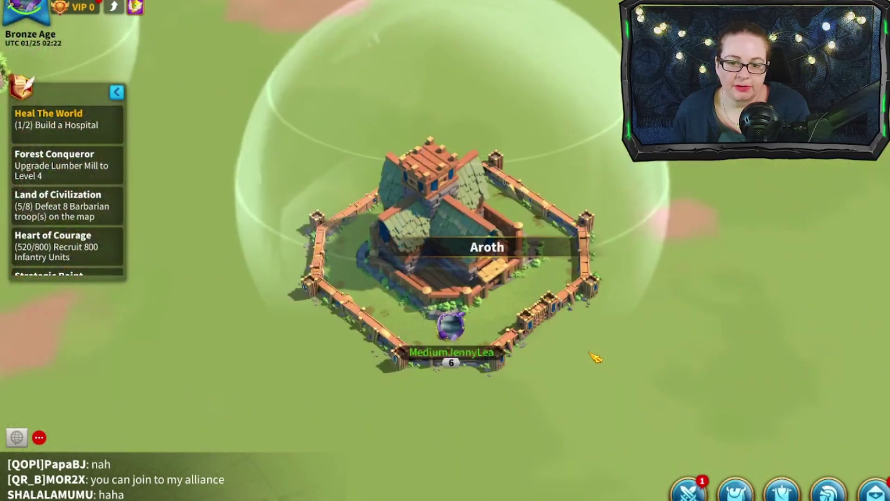
Pan and zoom the world map past mountains and farms, searching for barbarian troops.
{"action": "left_click_drag", "start_coordinate": [618, 363], "coordinate": [468, 222]}
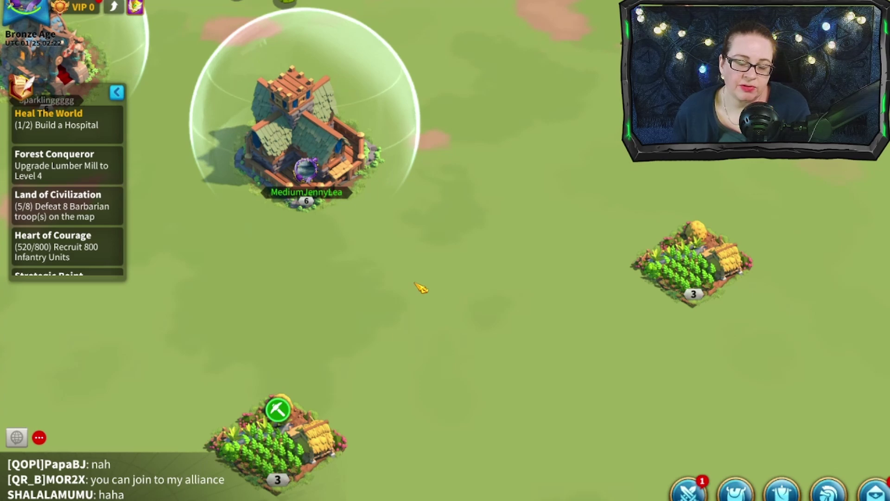
{"action": "scroll", "coordinate": [490, 290], "scroll_direction": "down", "scroll_amount": 5}
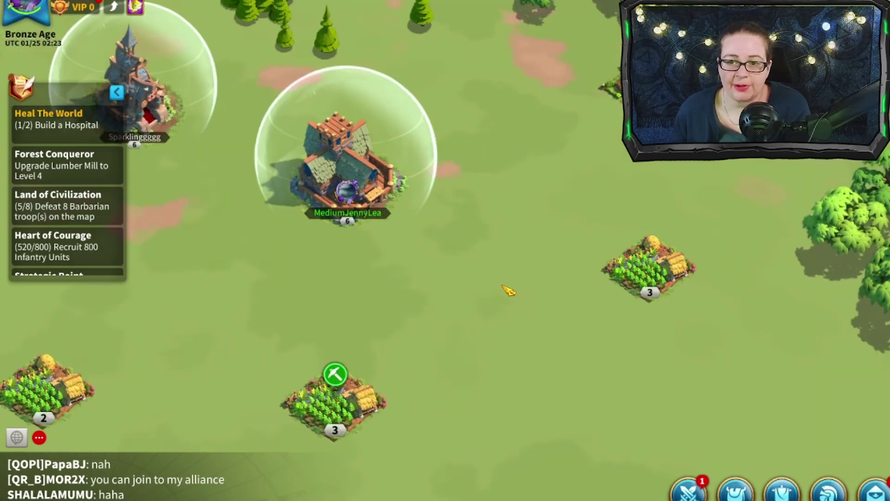
{"action": "left_click_drag", "start_coordinate": [482, 319], "coordinate": [726, 198]}
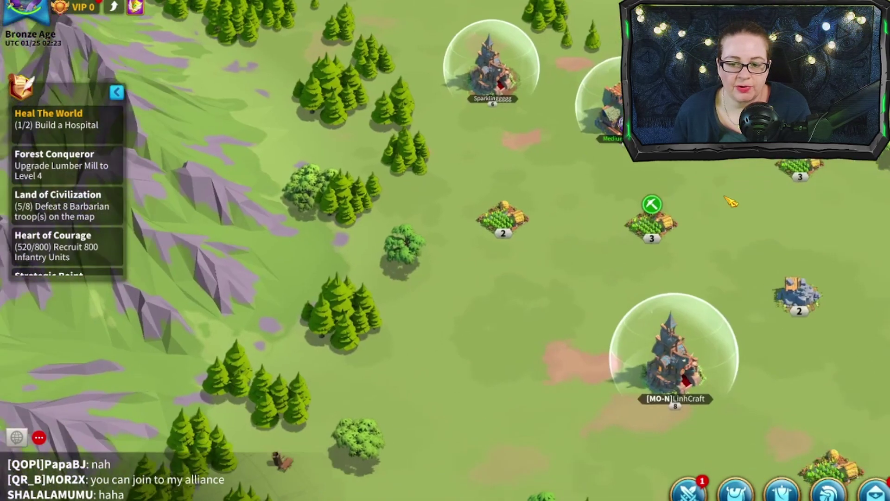
{"action": "left_click_drag", "start_coordinate": [632, 320], "coordinate": [496, 115]}
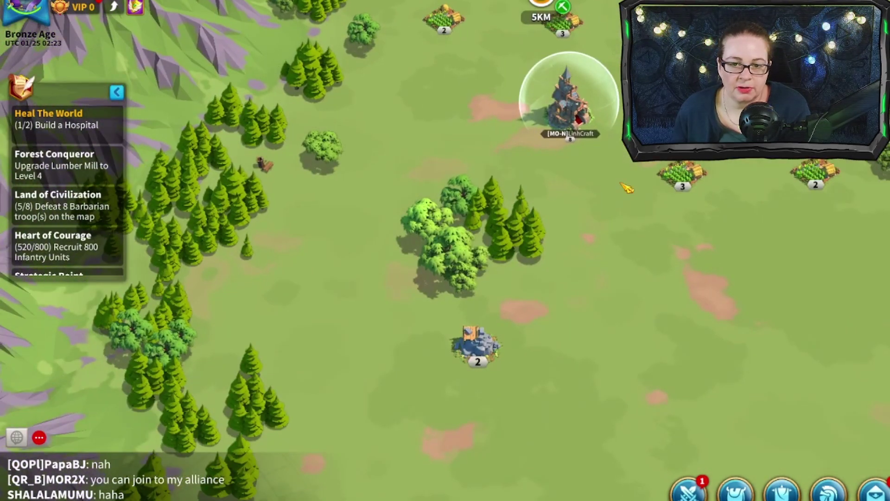
{"action": "left_click_drag", "start_coordinate": [626, 188], "coordinate": [359, 103]}
{"action": "left_click_drag", "start_coordinate": [788, 106], "coordinate": [675, 363]}
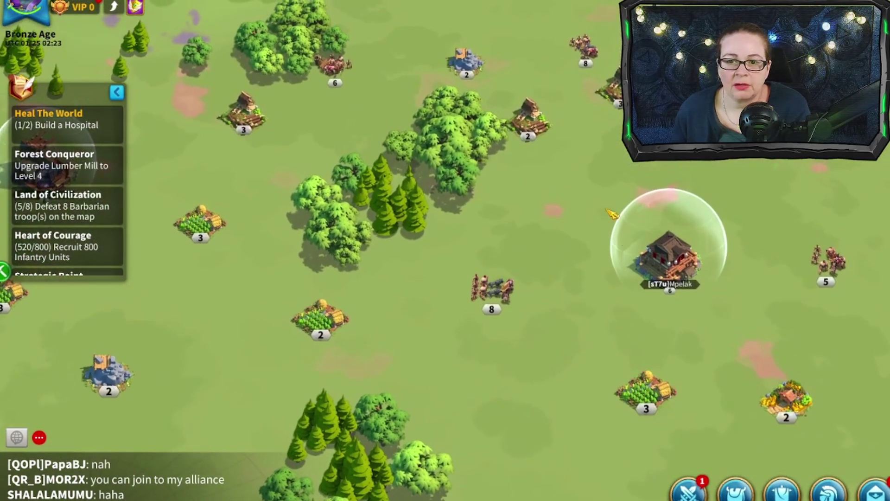
{"action": "left_click_drag", "start_coordinate": [610, 356], "coordinate": [644, 383]}
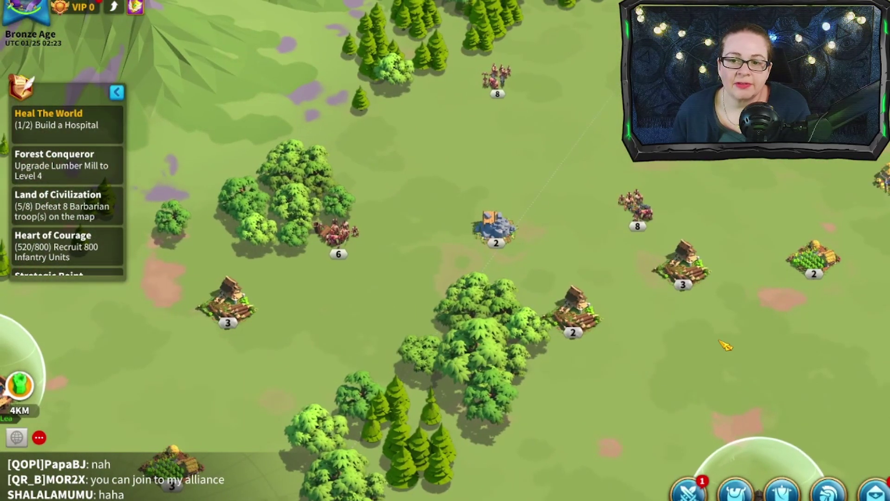
{"action": "scroll", "coordinate": [729, 329], "scroll_direction": "down", "scroll_amount": 3}
{"action": "scroll", "coordinate": [591, 460], "scroll_direction": "up", "scroll_amount": 3}
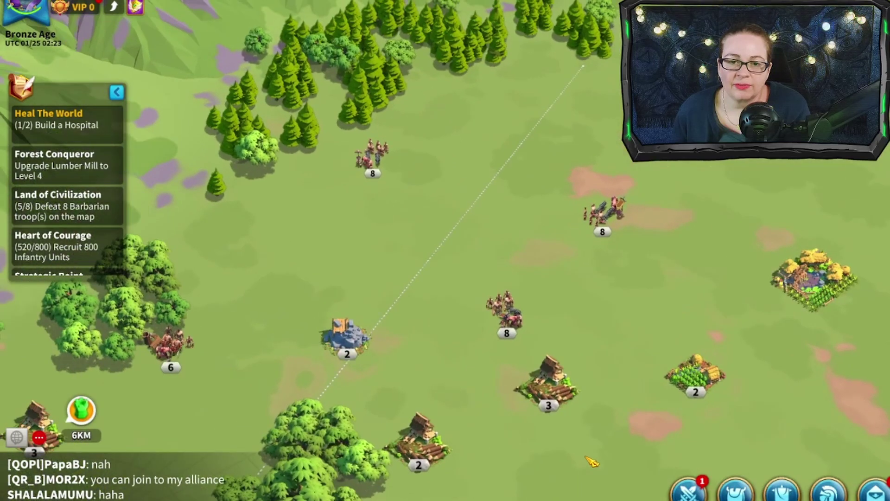
{"action": "left_click_drag", "start_coordinate": [388, 271], "coordinate": [769, 181]}
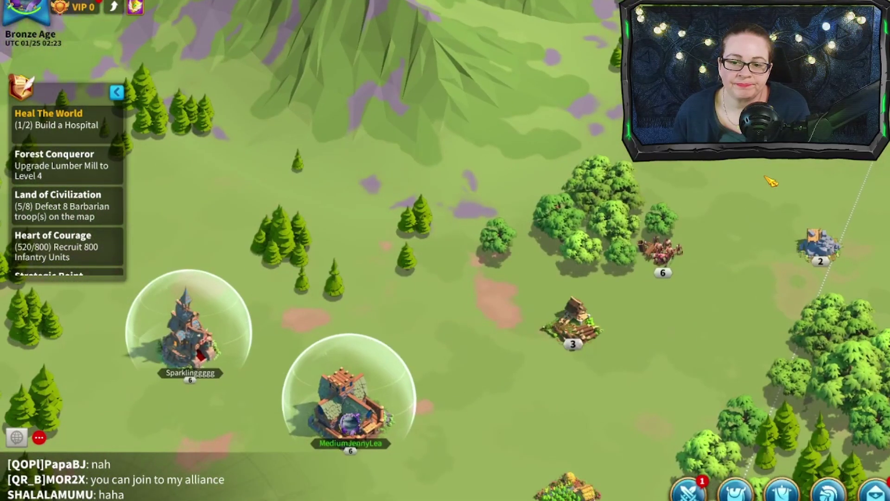
{"action": "scroll", "coordinate": [674, 349], "scroll_direction": "up", "scroll_amount": 5}
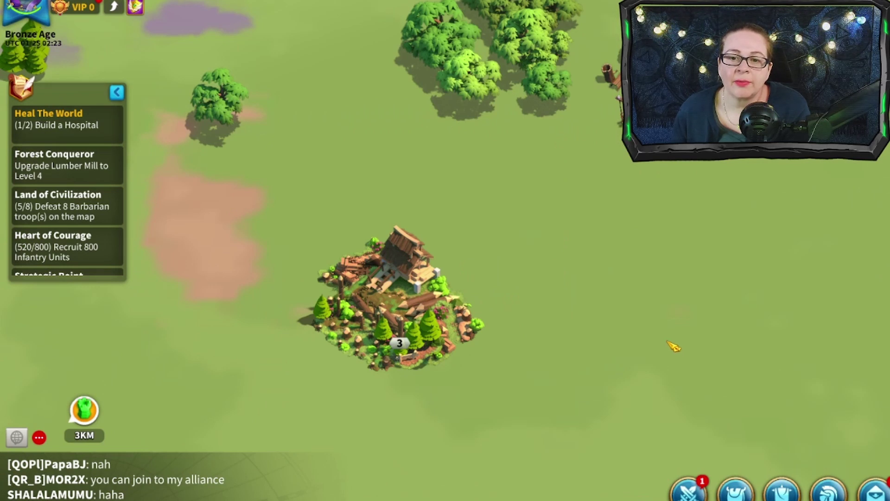
Inspect a Level 6 barbarian troop and its share dialog, then close them.
{"action": "left_click", "coordinate": [608, 74]}
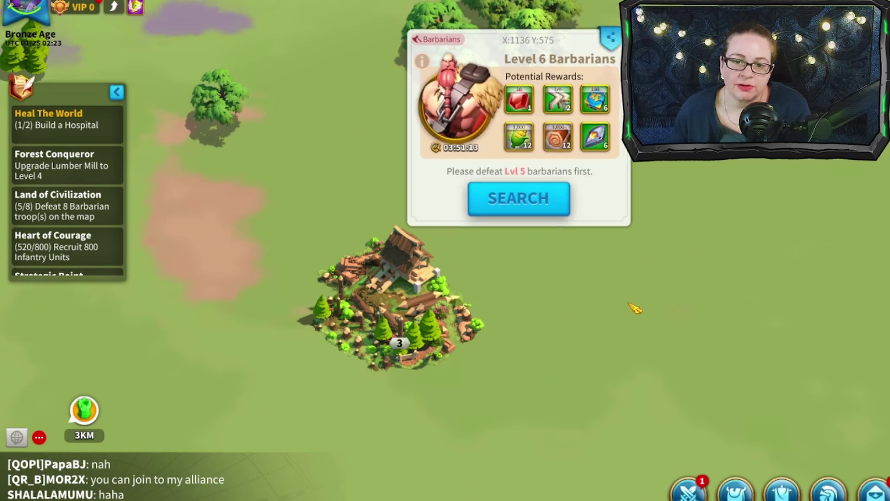
{"action": "left_click", "coordinate": [608, 51]}
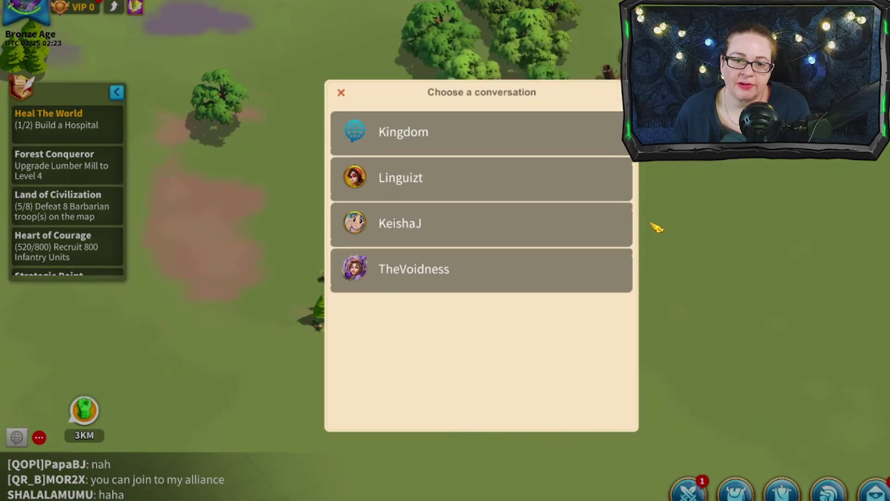
{"action": "left_click", "coordinate": [731, 245]}
Pan the map toward a neighbouring city area to find a Level 5 barbarian troop.
{"action": "scroll", "coordinate": [551, 341], "scroll_direction": "down", "scroll_amount": 5}
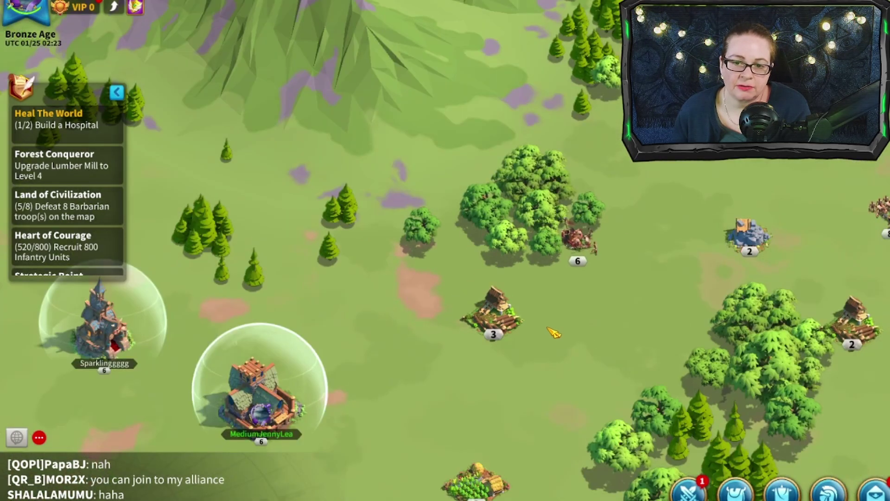
{"action": "scroll", "coordinate": [555, 332], "scroll_direction": "down", "scroll_amount": 3}
{"action": "scroll", "coordinate": [555, 331], "scroll_direction": "up", "scroll_amount": 2}
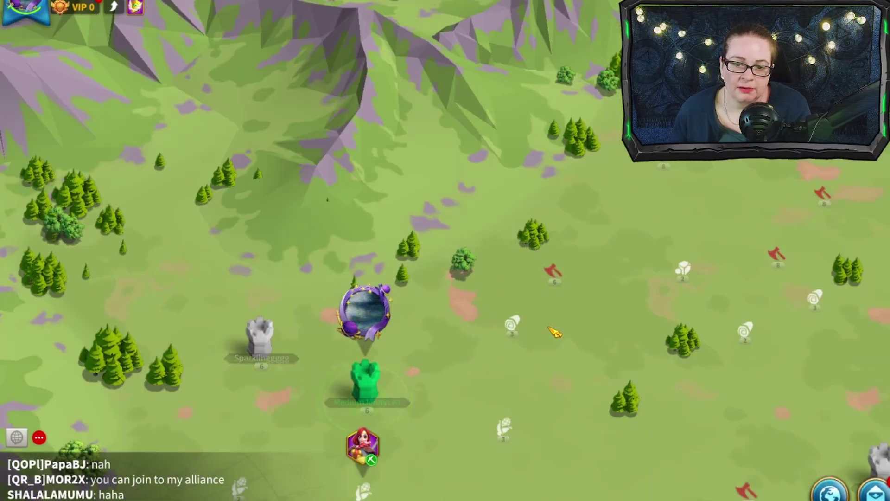
{"action": "left_click_drag", "start_coordinate": [612, 373], "coordinate": [689, 204]}
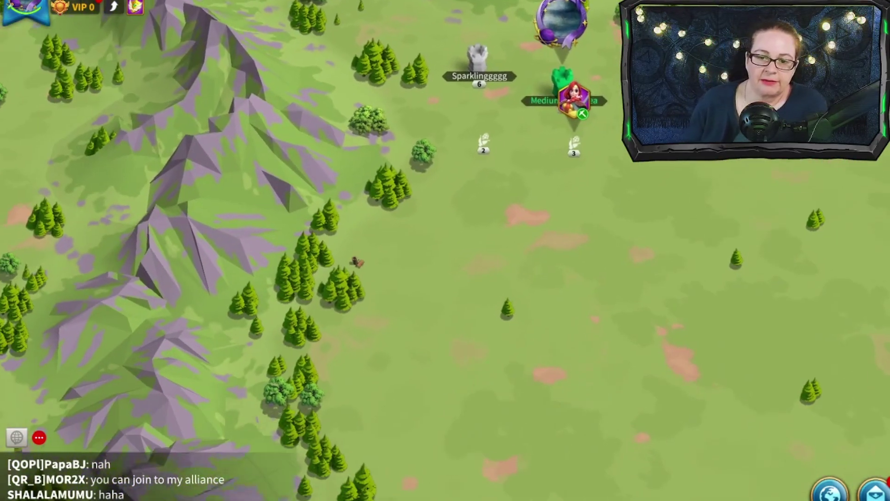
{"action": "left_click_drag", "start_coordinate": [750, 295], "coordinate": [397, 115]}
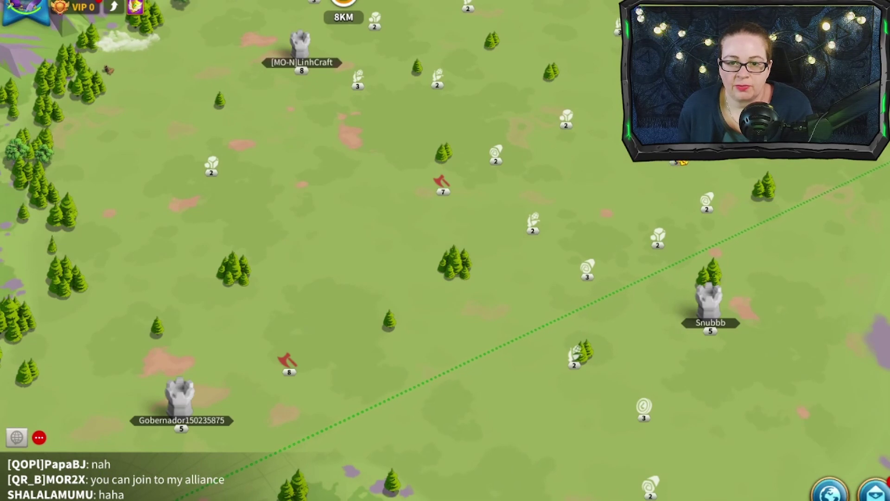
{"action": "scroll", "coordinate": [611, 234], "scroll_direction": "up", "scroll_amount": 3}
Start an attack on the Level 5 barbarians near X:1141 Y:564 and dismiss the advisor's troop warning.
{"action": "left_click", "coordinate": [512, 241]}
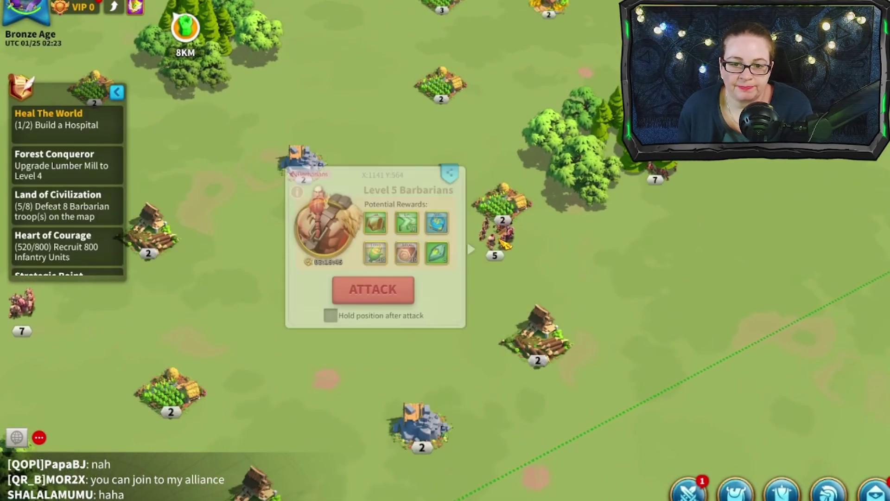
{"action": "left_click", "coordinate": [349, 300]}
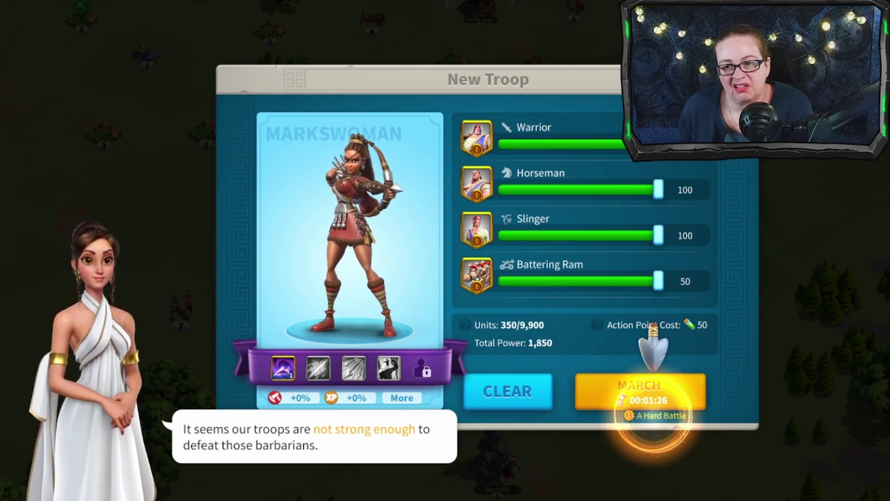
{"action": "left_click", "coordinate": [407, 459]}
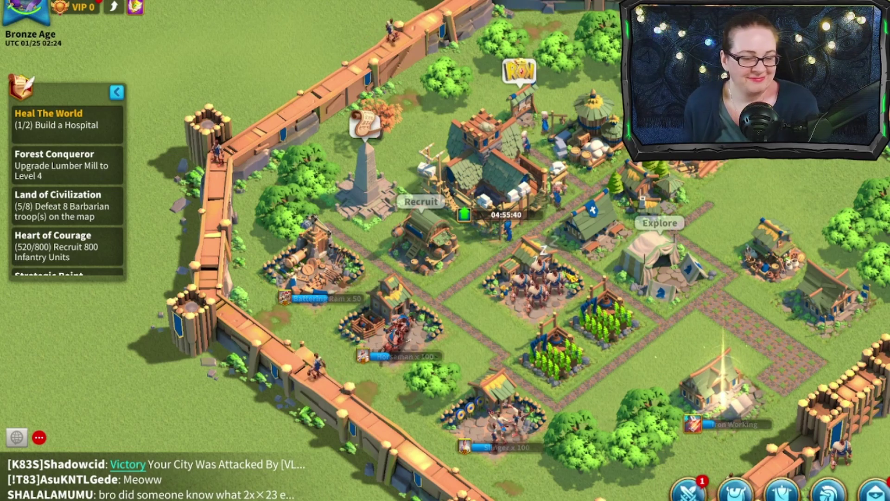
{"action": "left_click", "coordinate": [491, 178]}
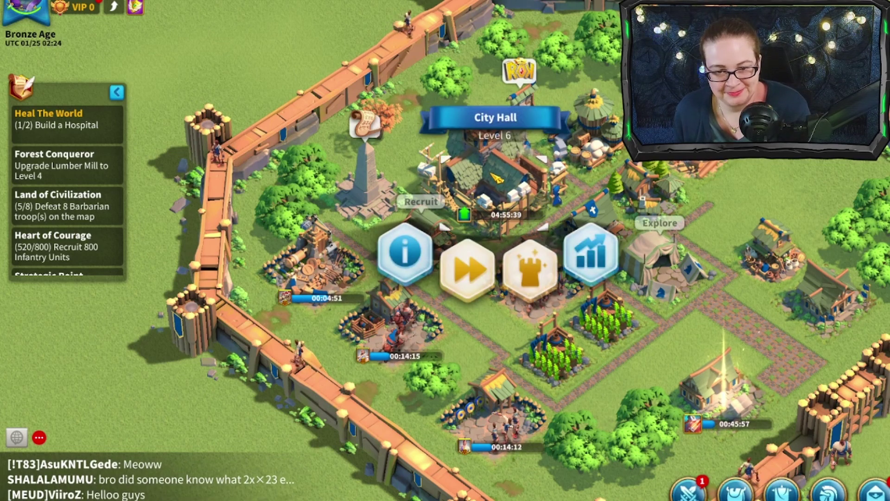
{"action": "left_click", "coordinate": [484, 274]}
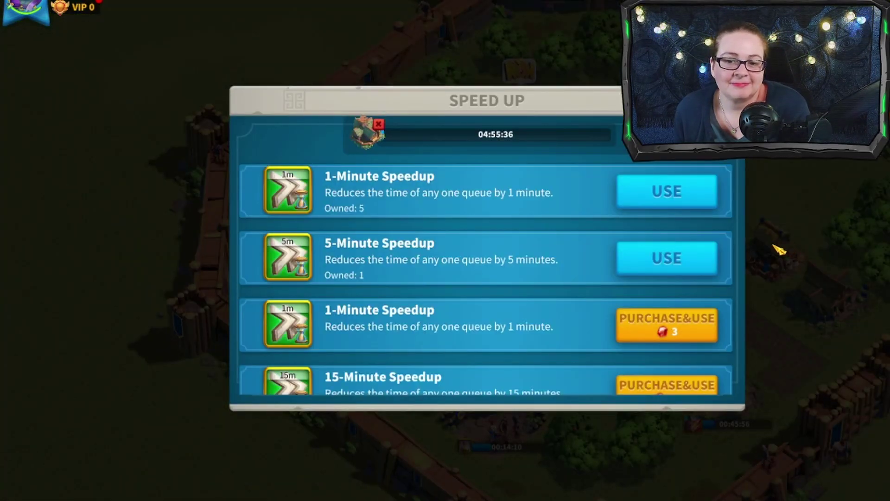
{"action": "scroll", "coordinate": [534, 274], "scroll_direction": "down", "scroll_amount": 3}
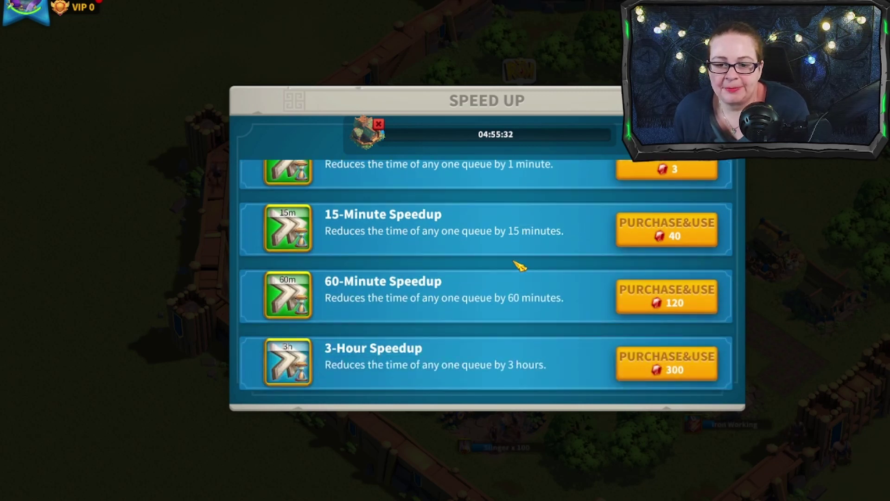
{"action": "scroll", "coordinate": [517, 265], "scroll_direction": "down", "scroll_amount": 1}
{"action": "scroll", "coordinate": [509, 263], "scroll_direction": "down", "scroll_amount": 2}
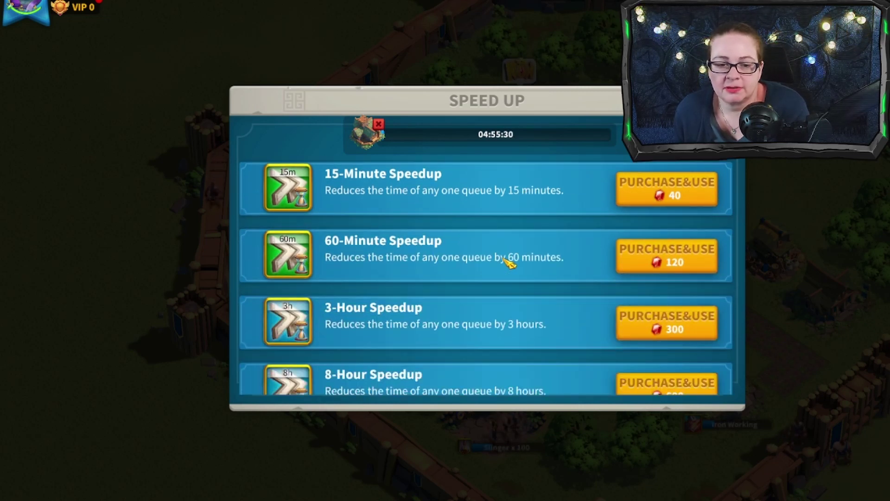
{"action": "scroll", "coordinate": [506, 263], "scroll_direction": "down", "scroll_amount": 3}
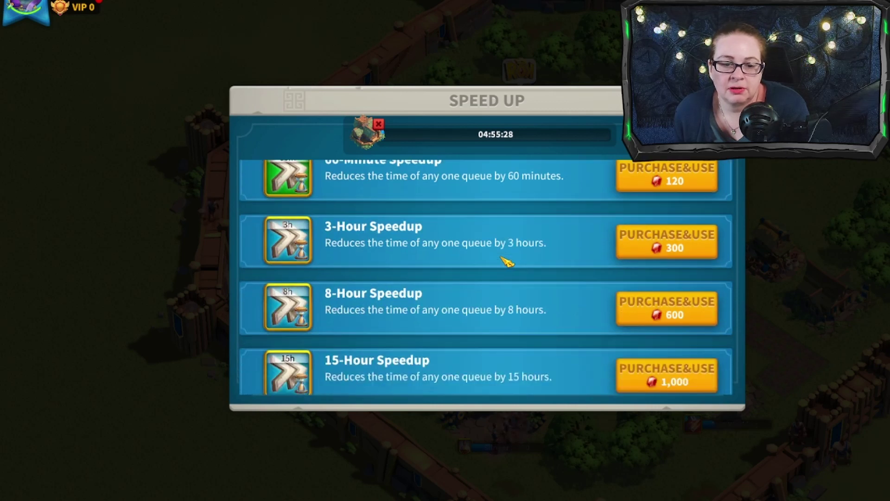
{"action": "scroll", "coordinate": [504, 260], "scroll_direction": "up", "scroll_amount": 2}
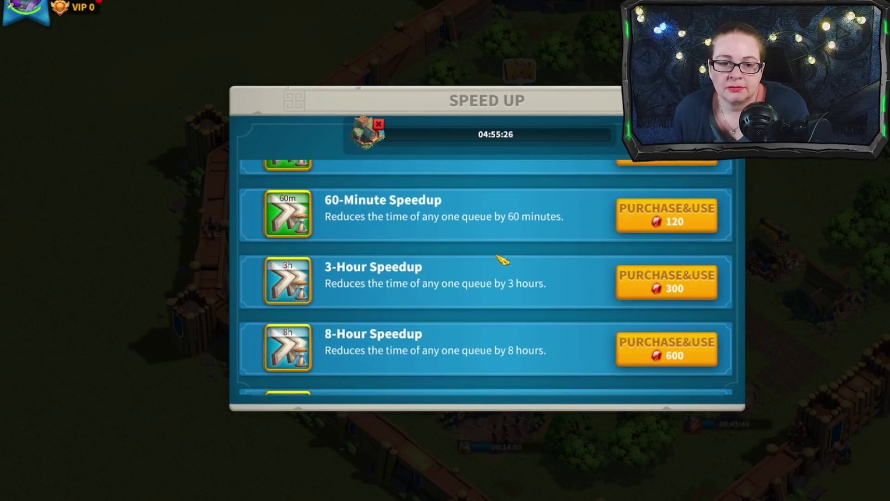
{"action": "scroll", "coordinate": [500, 259], "scroll_direction": "up", "scroll_amount": 3}
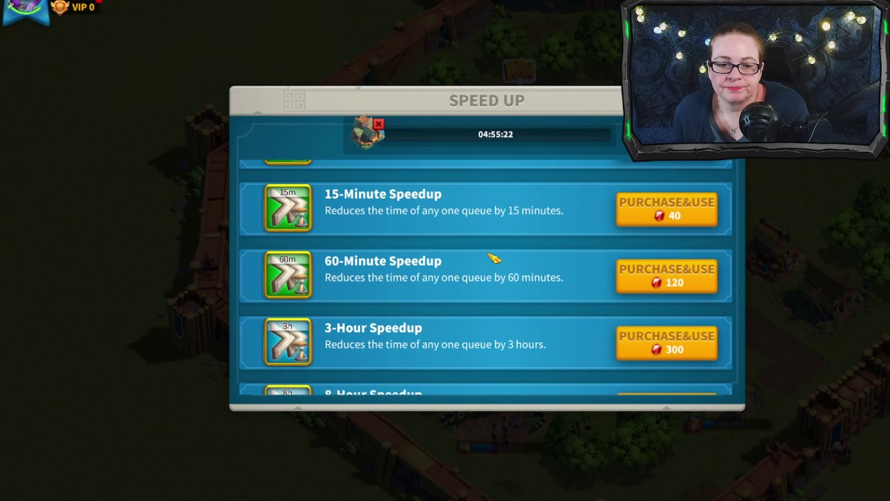
{"action": "scroll", "coordinate": [492, 256], "scroll_direction": "up", "scroll_amount": 2}
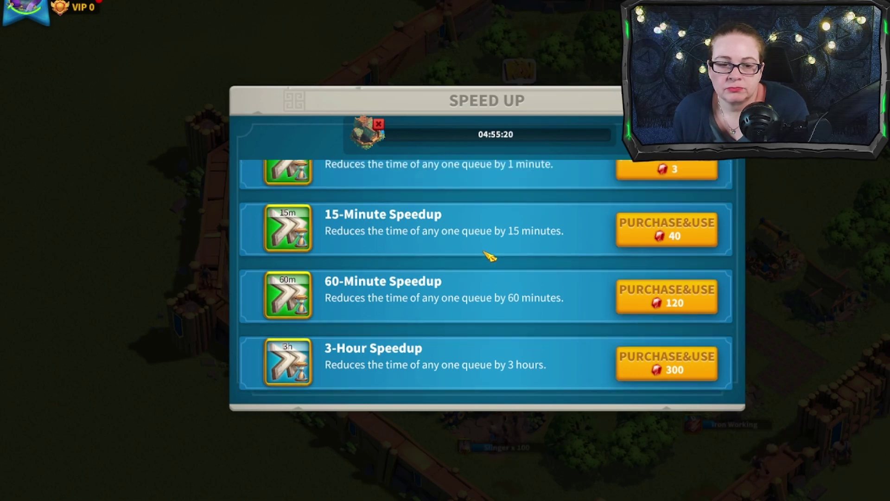
{"action": "key", "text": "Escape"}
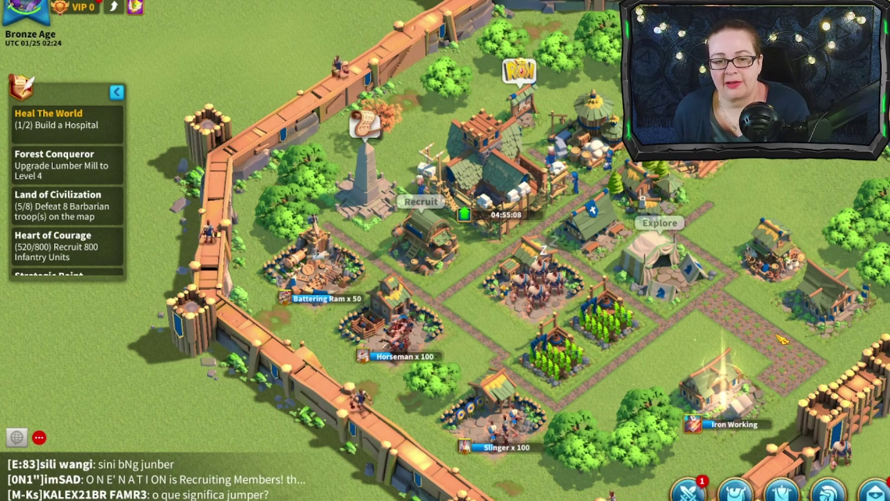
Zoom out over the world map and bring the home city to the centre.
{"action": "scroll", "coordinate": [785, 350], "scroll_direction": "down", "scroll_amount": 3}
{"action": "scroll", "coordinate": [766, 337], "scroll_direction": "up", "scroll_amount": 3}
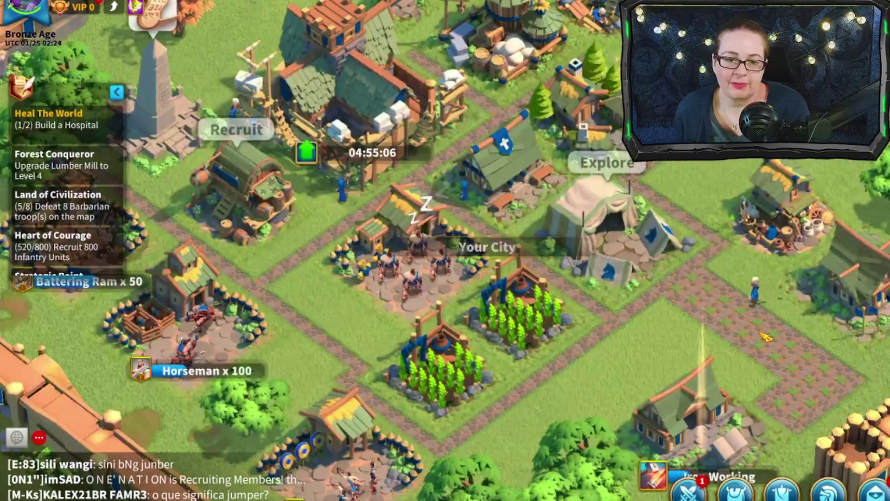
{"action": "scroll", "coordinate": [802, 337], "scroll_direction": "down", "scroll_amount": 2}
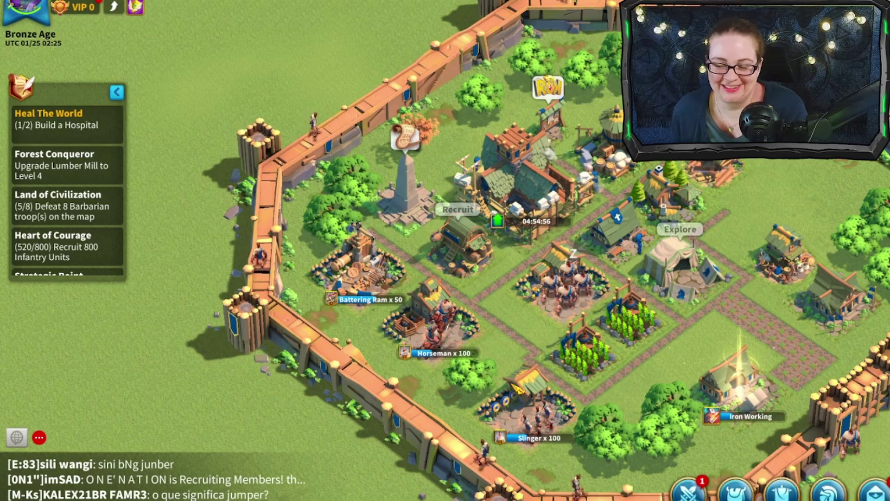
{"action": "scroll", "coordinate": [645, 400], "scroll_direction": "down", "scroll_amount": 3}
{"action": "scroll", "coordinate": [644, 399], "scroll_direction": "down", "scroll_amount": 3}
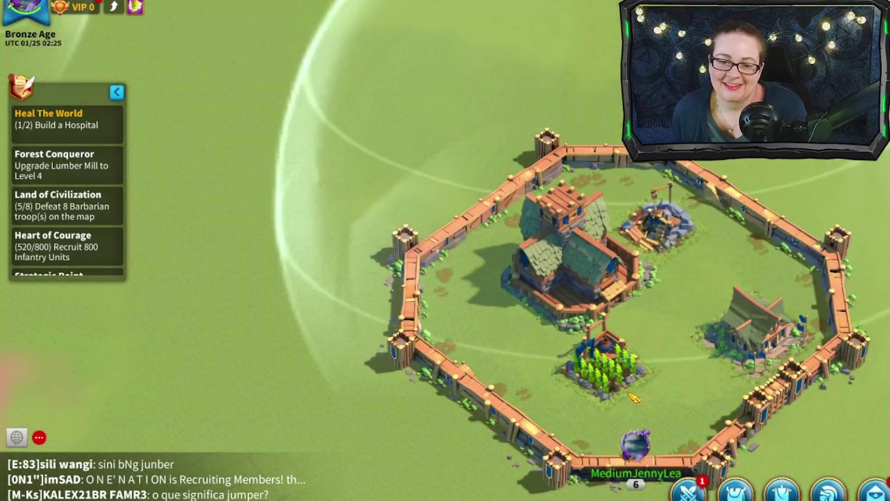
{"action": "scroll", "coordinate": [629, 393], "scroll_direction": "down", "scroll_amount": 3}
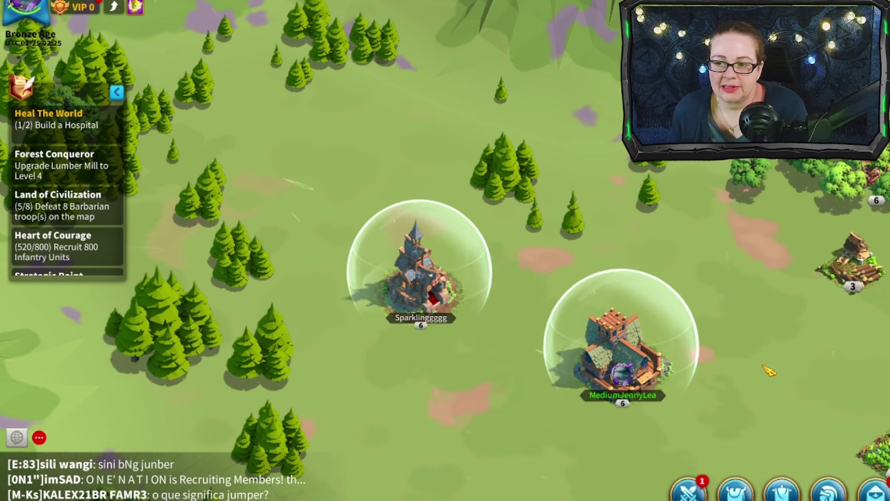
{"action": "scroll", "coordinate": [769, 371], "scroll_direction": "down", "scroll_amount": 3}
{"action": "left_click_drag", "start_coordinate": [786, 378], "coordinate": [658, 232]}
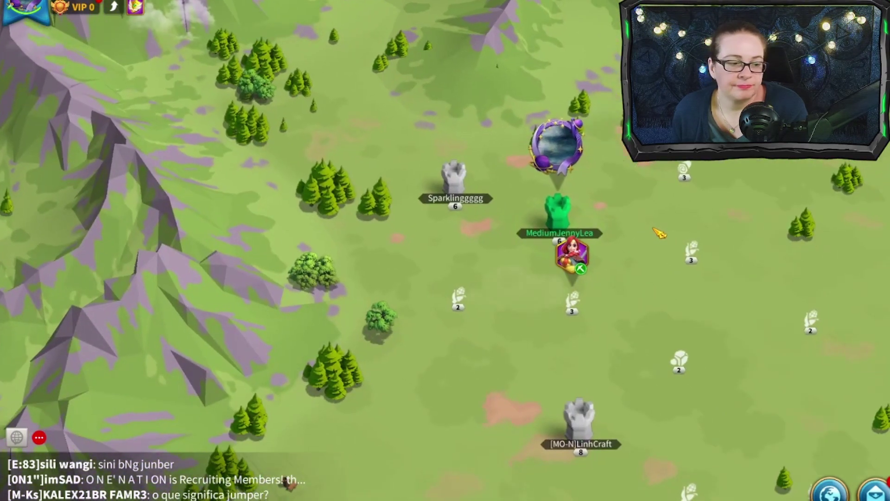
{"action": "scroll", "coordinate": [612, 306], "scroll_direction": "down", "scroll_amount": 5}
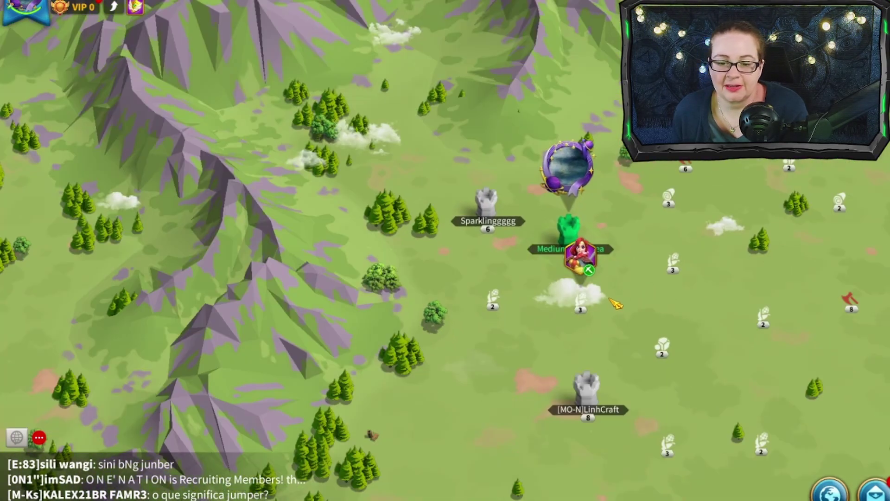
{"action": "scroll", "coordinate": [644, 314], "scroll_direction": "up", "scroll_amount": 5}
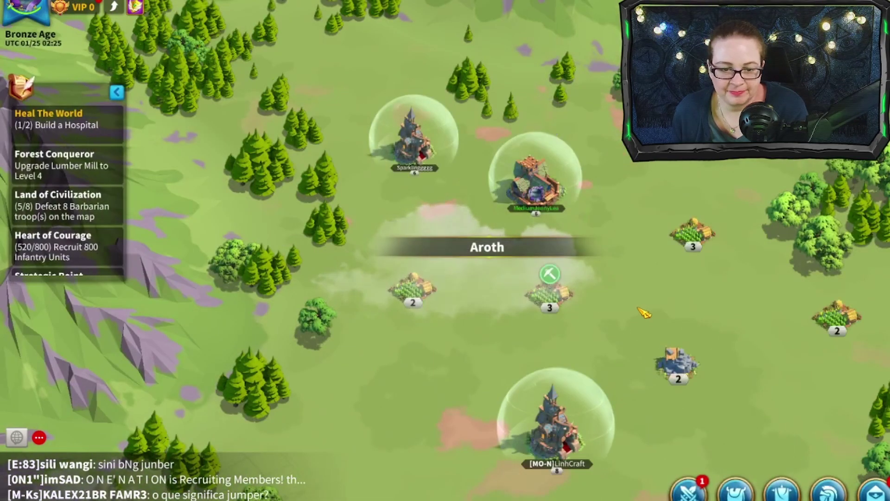
Pan across the forested mountains, farms, a walled city and the stone mine.
{"action": "left_click_drag", "start_coordinate": [618, 362], "coordinate": [712, 193]}
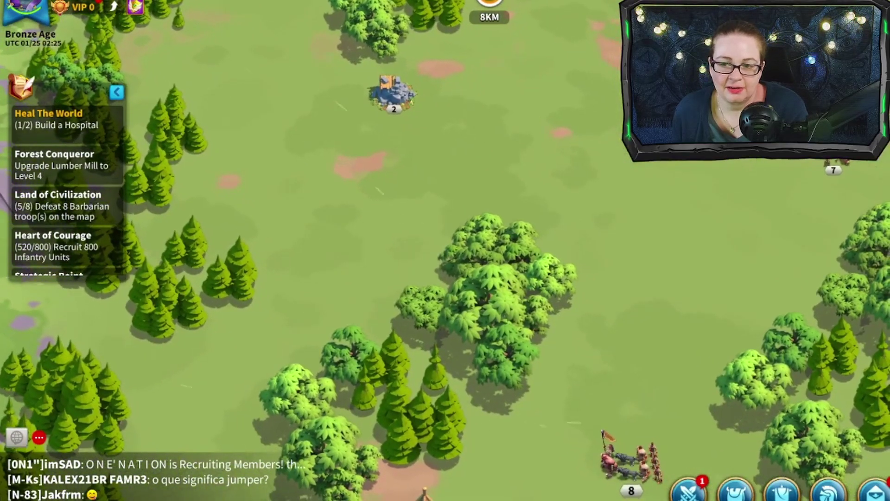
{"action": "left_click_drag", "start_coordinate": [817, 406], "coordinate": [635, 334]}
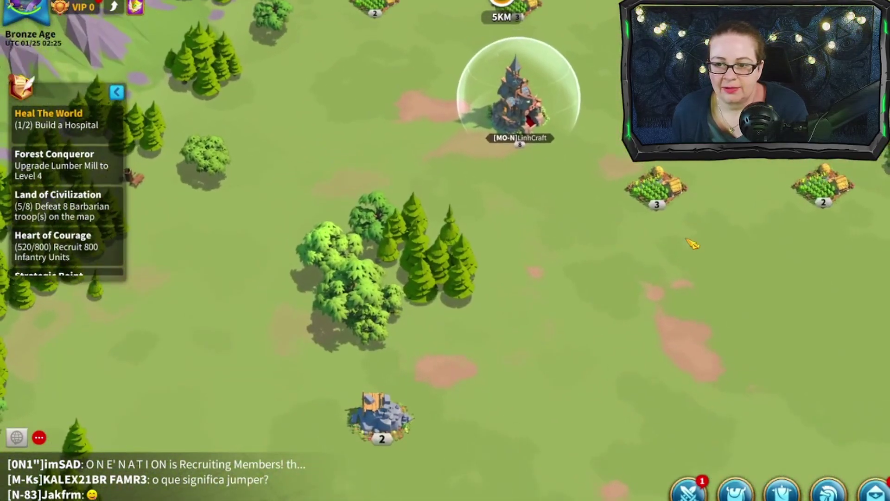
{"action": "left_click_drag", "start_coordinate": [640, 222], "coordinate": [540, 314]}
{"action": "left_click_drag", "start_coordinate": [621, 221], "coordinate": [468, 176]}
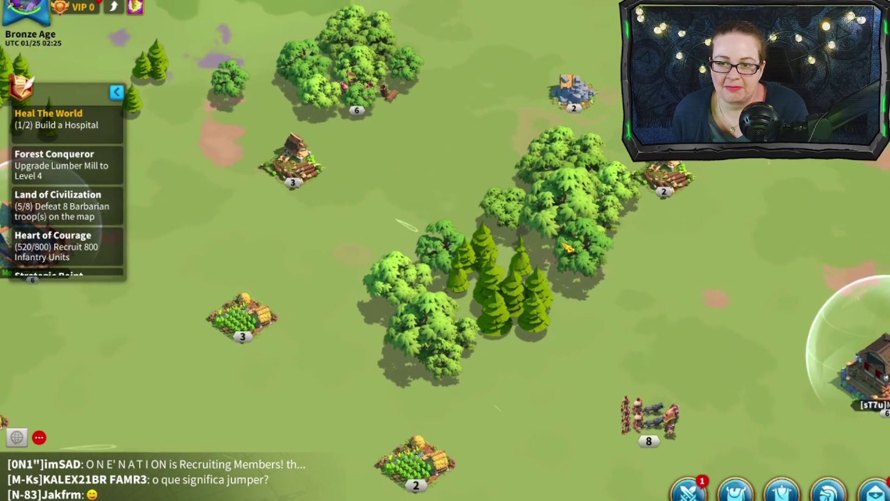
{"action": "left_click_drag", "start_coordinate": [581, 220], "coordinate": [425, 394]}
{"action": "left_click_drag", "start_coordinate": [705, 276], "coordinate": [708, 253]}
{"action": "left_click_drag", "start_coordinate": [325, 440], "coordinate": [550, 369]}
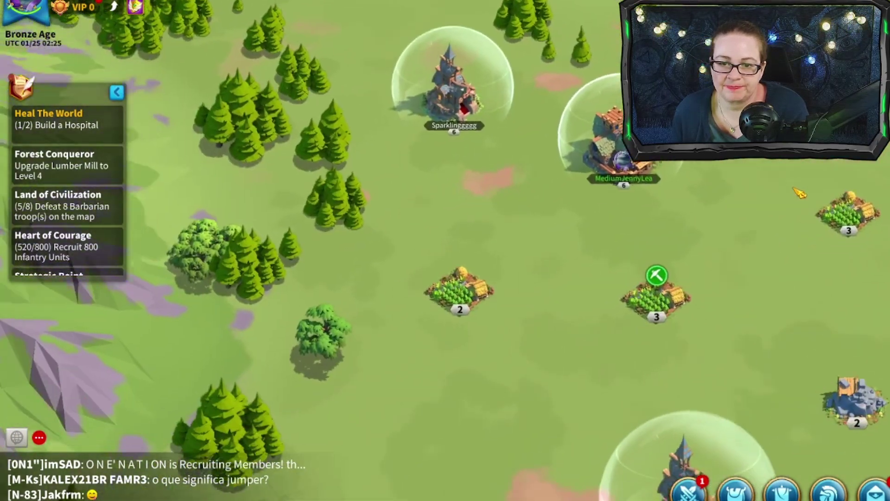
Zoom the map further out and bring the stronghold into view.
{"action": "scroll", "coordinate": [533, 306], "scroll_direction": "down", "scroll_amount": 10}
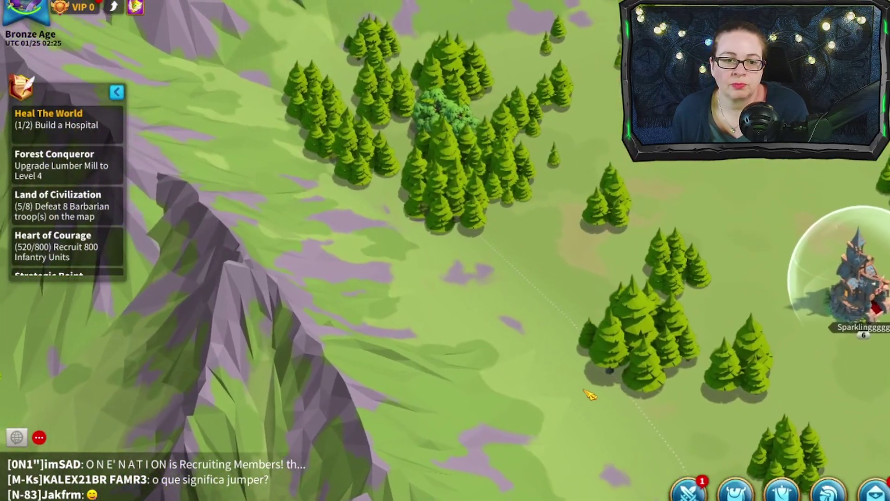
{"action": "scroll", "coordinate": [586, 385], "scroll_direction": "down", "scroll_amount": 3}
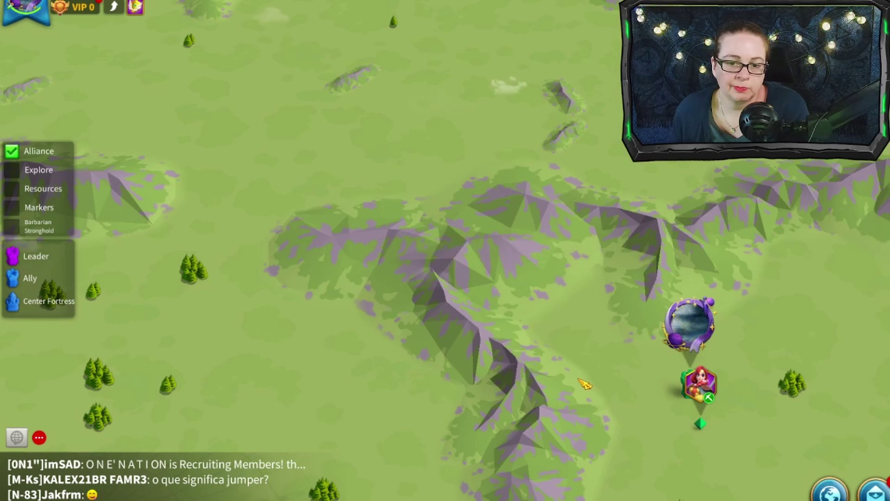
{"action": "scroll", "coordinate": [586, 391], "scroll_direction": "down", "scroll_amount": 3}
{"action": "mouse_move", "coordinate": [586, 399]}
{"action": "left_mouse_down"}
{"action": "mouse_move", "coordinate": [559, 209]}
{"action": "mouse_move", "coordinate": [484, 380]}
{"action": "left_mouse_up"}
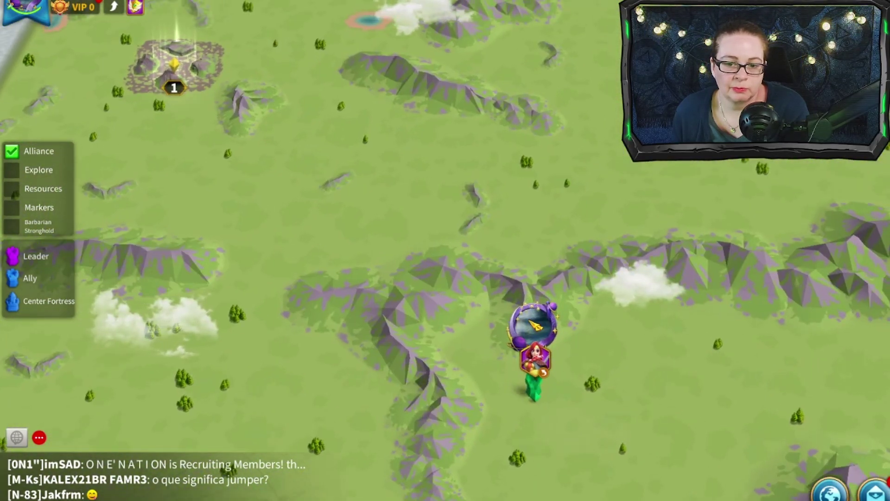
{"action": "left_click_drag", "start_coordinate": [546, 359], "coordinate": [535, 327]}
{"action": "scroll", "coordinate": [535, 327], "scroll_direction": "up", "scroll_amount": 5}
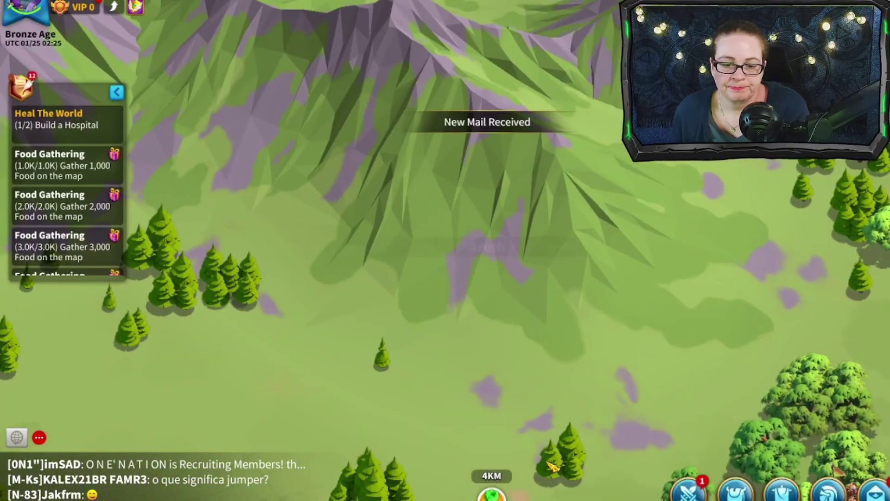
Return to the city, recentre the view and pan around the city walls.
{"action": "key", "text": "space"}
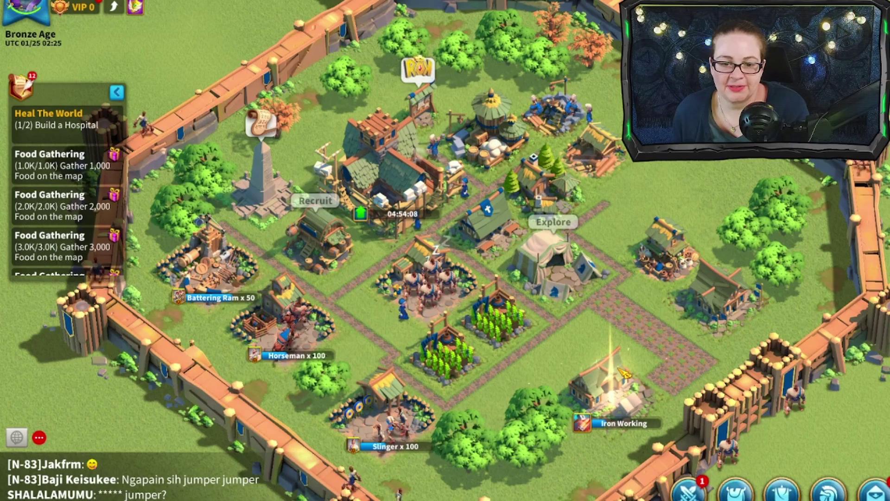
{"action": "key", "text": "space"}
{"action": "key", "text": "space"}
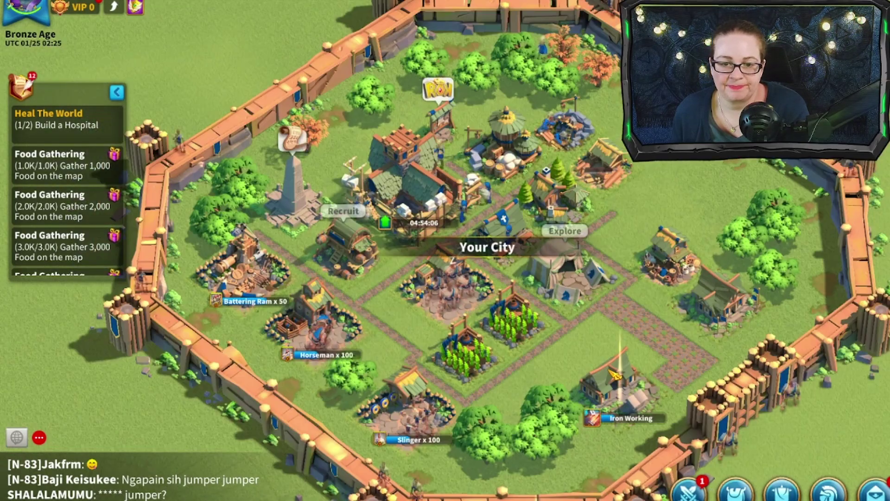
{"action": "left_click_drag", "start_coordinate": [689, 405], "coordinate": [799, 388]}
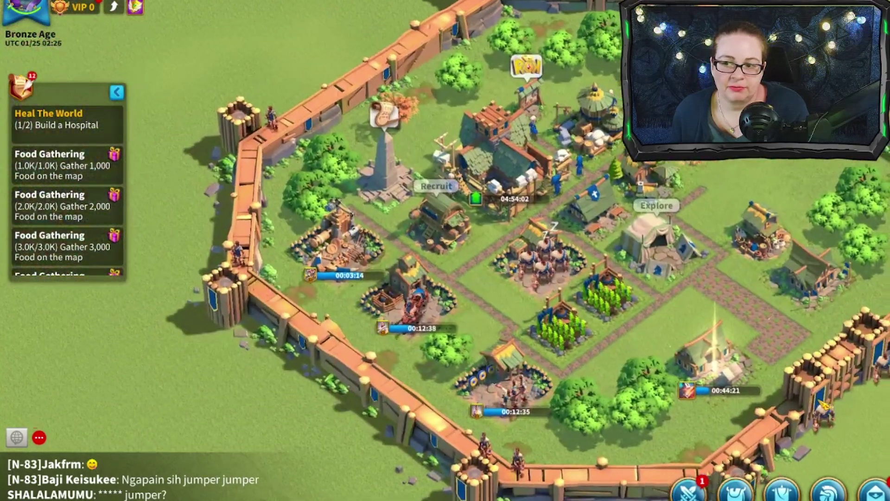
Review the archer and red-haired spearwoman commanders, then leave the commander screen.
{"action": "left_click", "coordinate": [845, 494]}
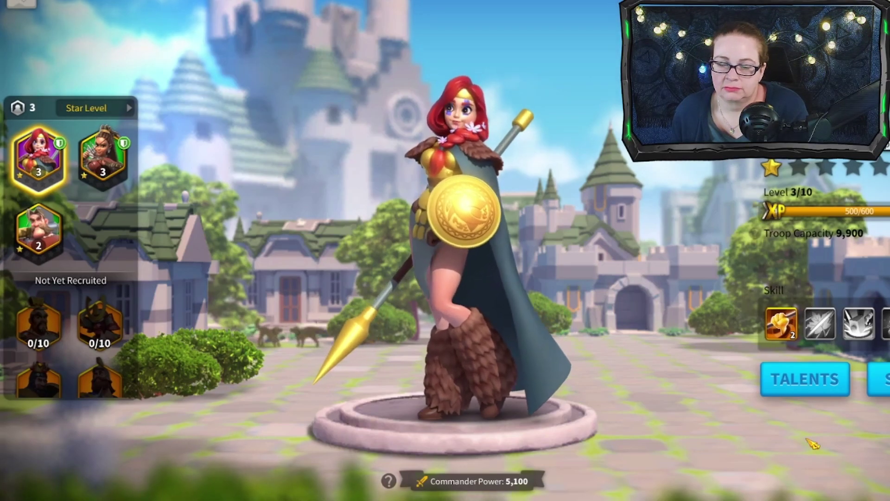
{"action": "left_click", "coordinate": [101, 164]}
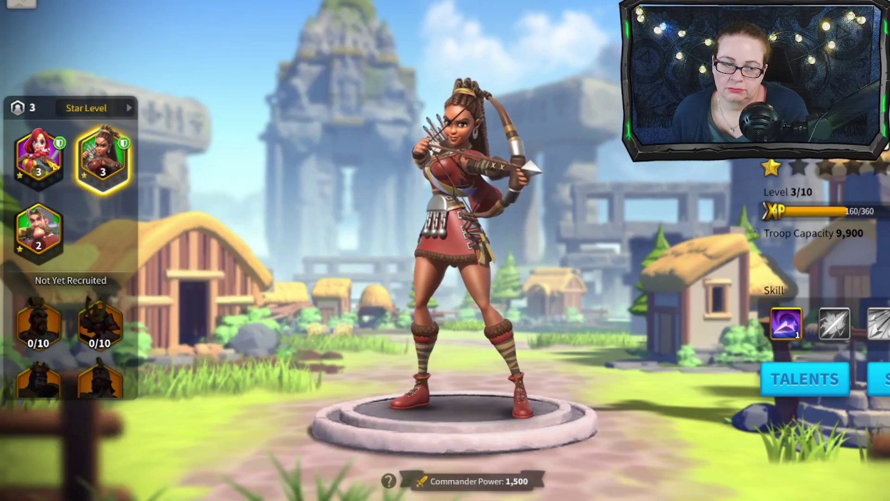
{"action": "left_click", "coordinate": [38, 157]}
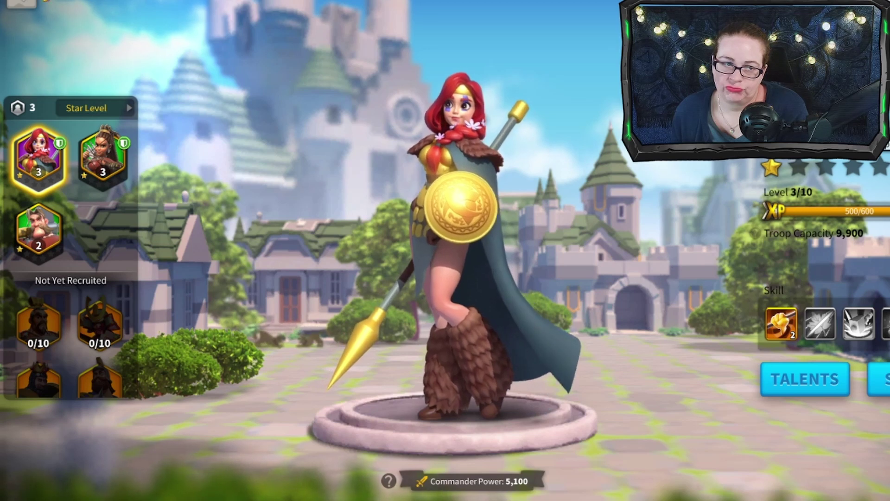
{"action": "key", "text": "Escape"}
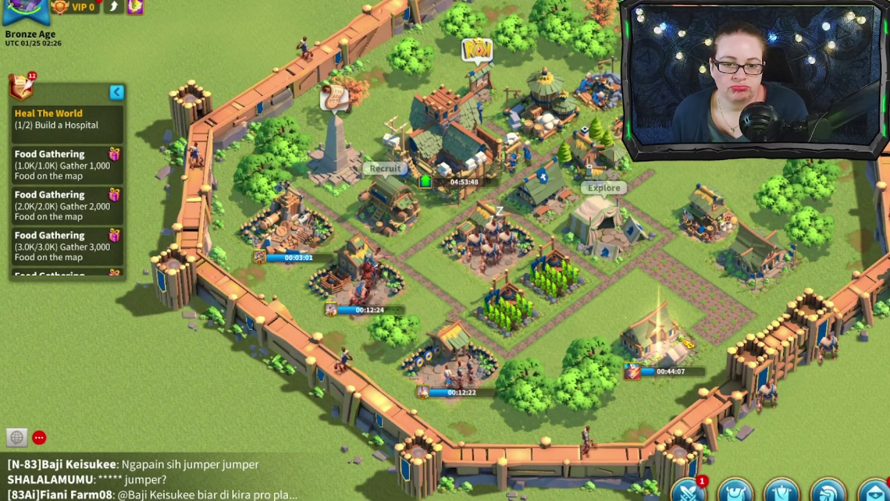
Train 100 Warriors at the barracks and send scouts from the Scout Camp to explore the fog.
{"action": "left_click", "coordinate": [575, 318]}
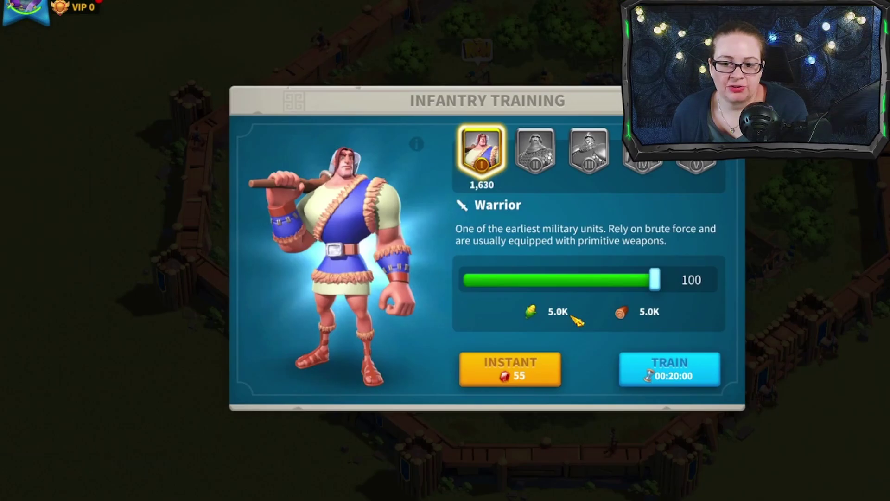
{"action": "left_click", "coordinate": [688, 375]}
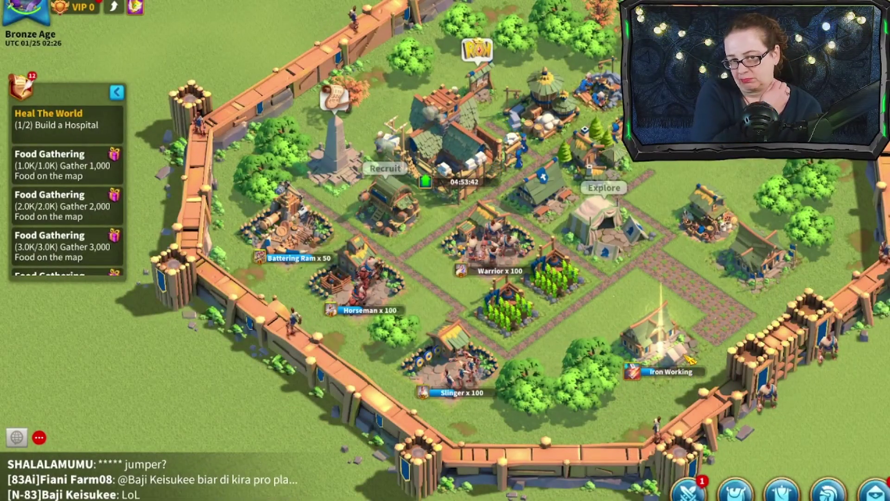
{"action": "left_click", "coordinate": [649, 222]}
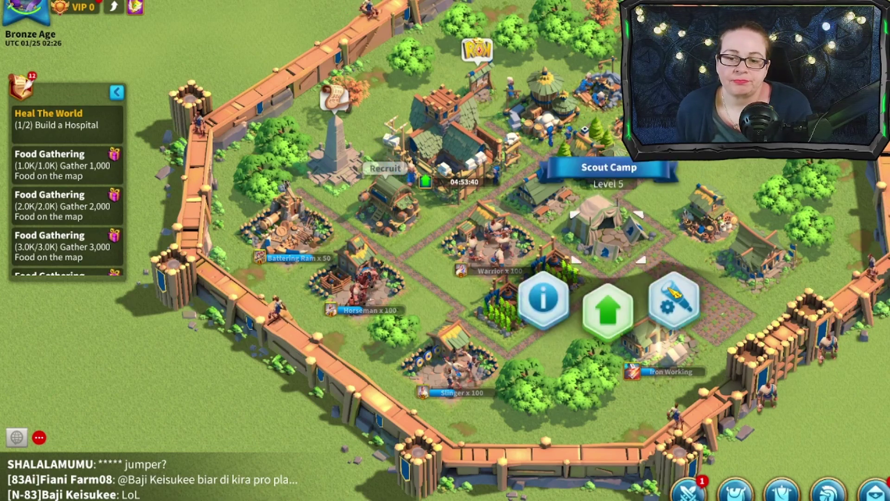
{"action": "left_click", "coordinate": [675, 298]}
{"action": "left_click", "coordinate": [723, 234]}
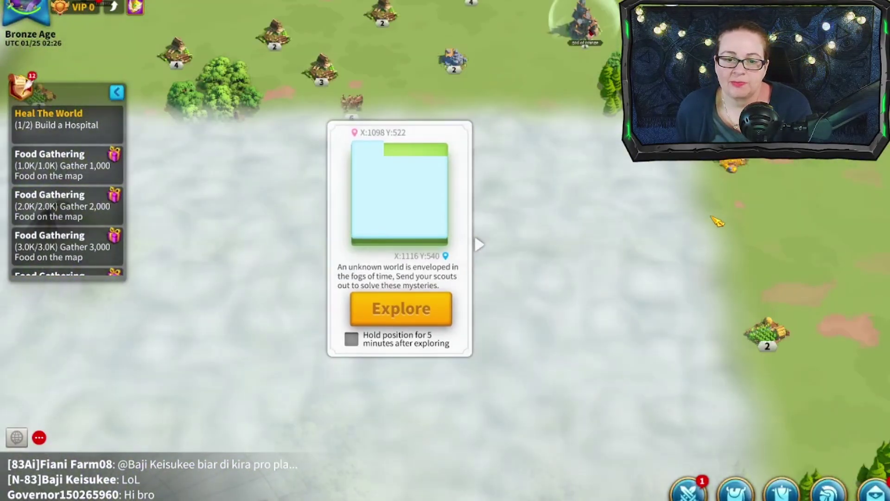
{"action": "left_click", "coordinate": [427, 305]}
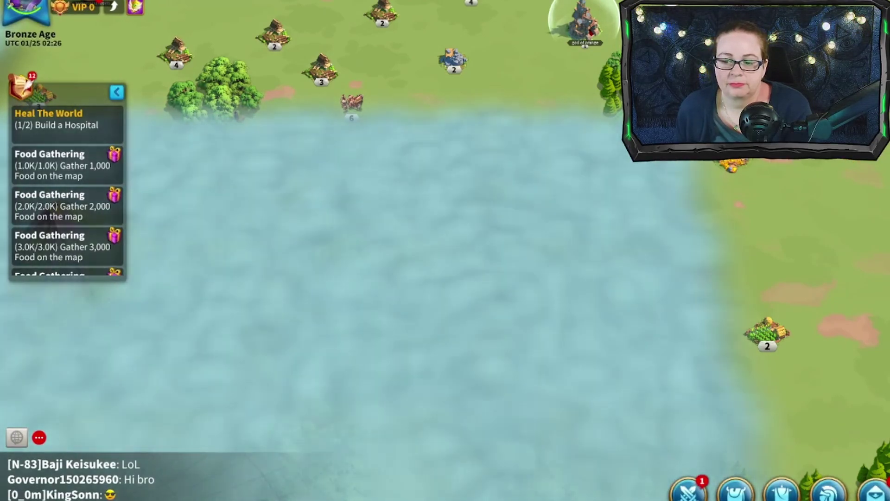
{"action": "key", "text": "space"}
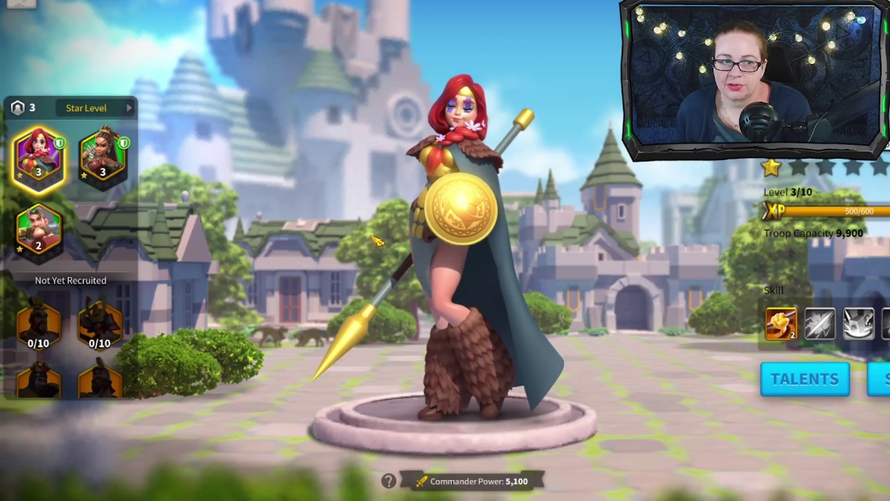
Claim the Bone Necklaces from both Lohar's Trial system mails.
{"action": "left_click", "coordinate": [550, 263]}
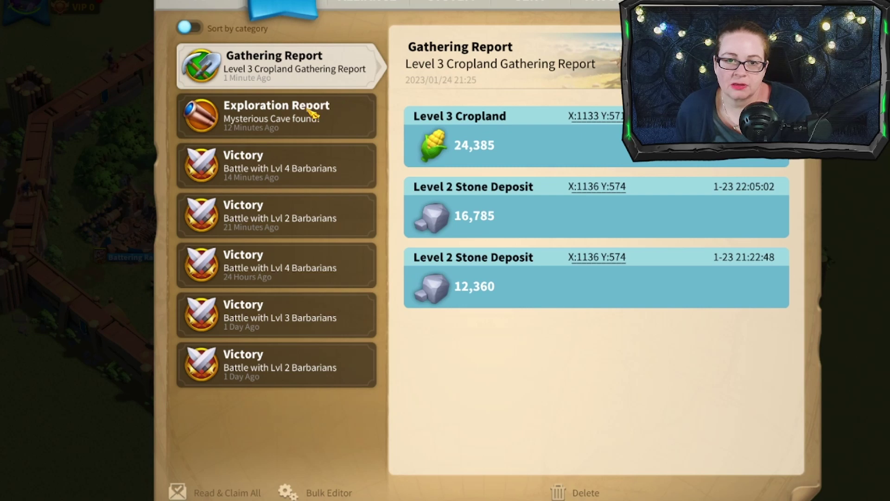
{"action": "left_click", "coordinate": [449, 2]}
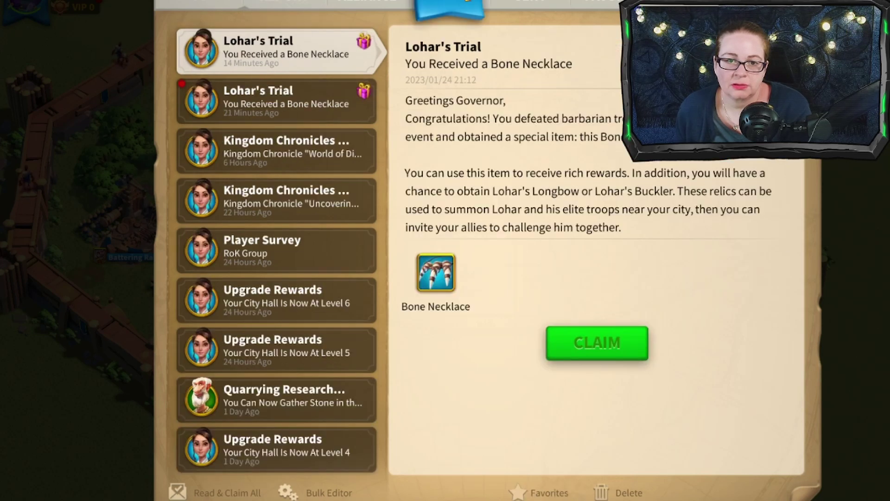
{"action": "left_click", "coordinate": [630, 342]}
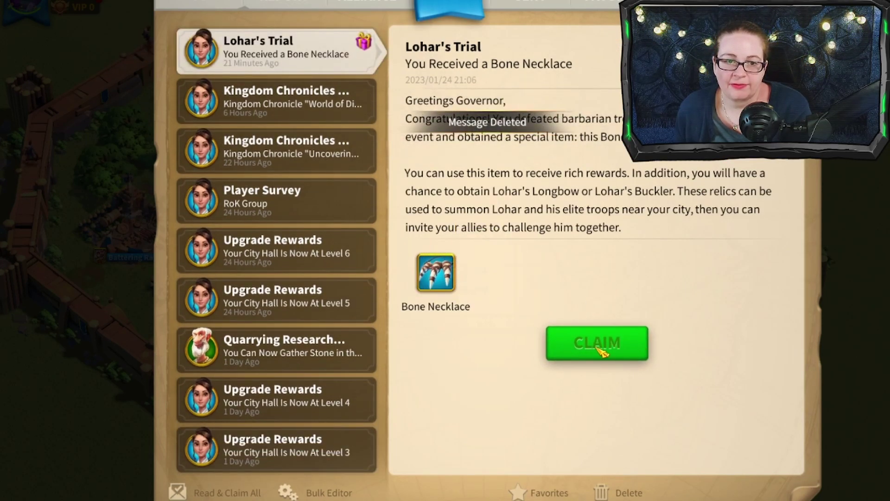
{"action": "left_click", "coordinate": [601, 353]}
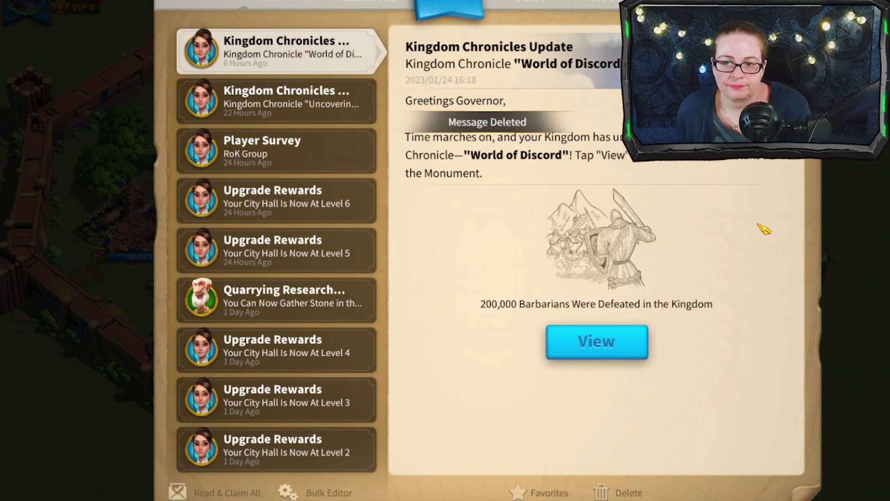
Close the mail window and bring up the item inventory.
{"action": "left_click", "coordinate": [874, 366]}
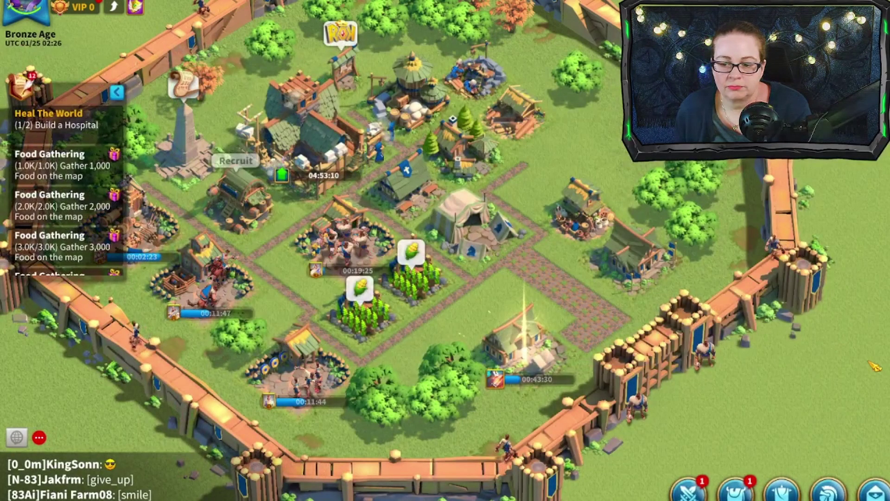
{"action": "left_click", "coordinate": [873, 489]}
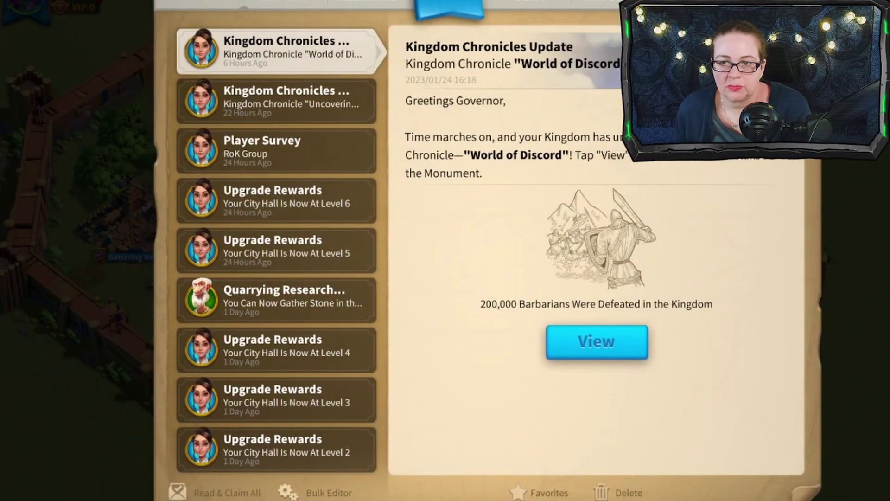
{"action": "key", "text": "Escape"}
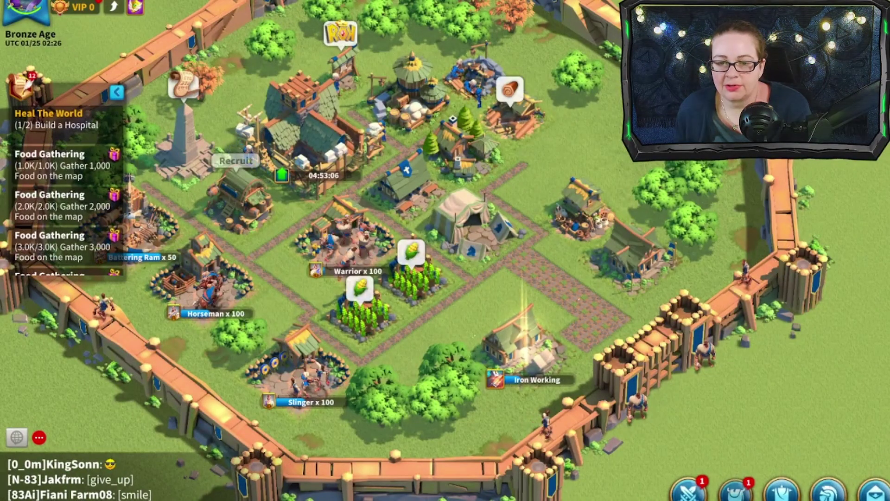
{"action": "left_click", "coordinate": [734, 491]}
Use the Bone Necklaces, accepting Arrow of Resistance, 10,000 Food and a research speedup.
{"action": "left_click", "coordinate": [760, 54]}
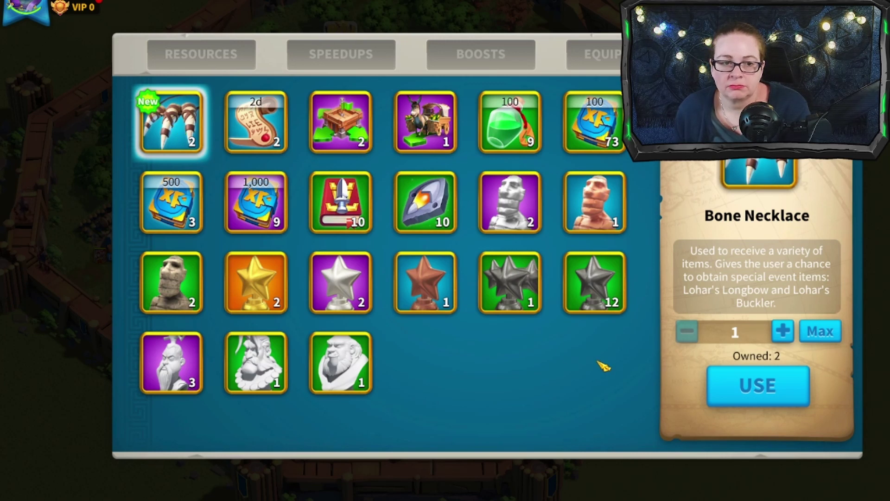
{"action": "left_click", "coordinate": [759, 388]}
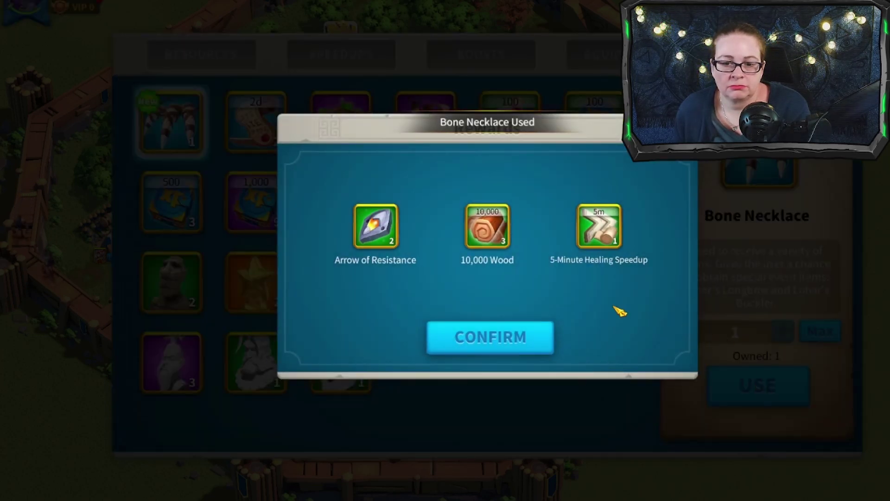
{"action": "left_click", "coordinate": [514, 345]}
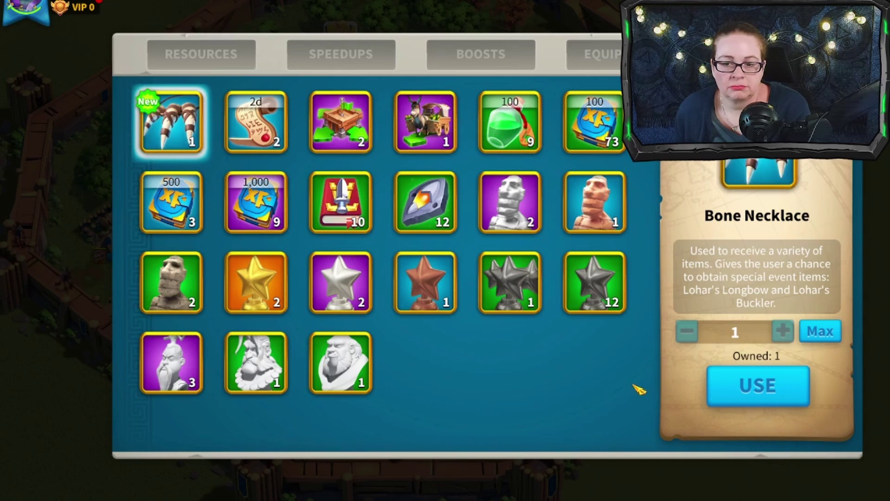
{"action": "left_click", "coordinate": [786, 398]}
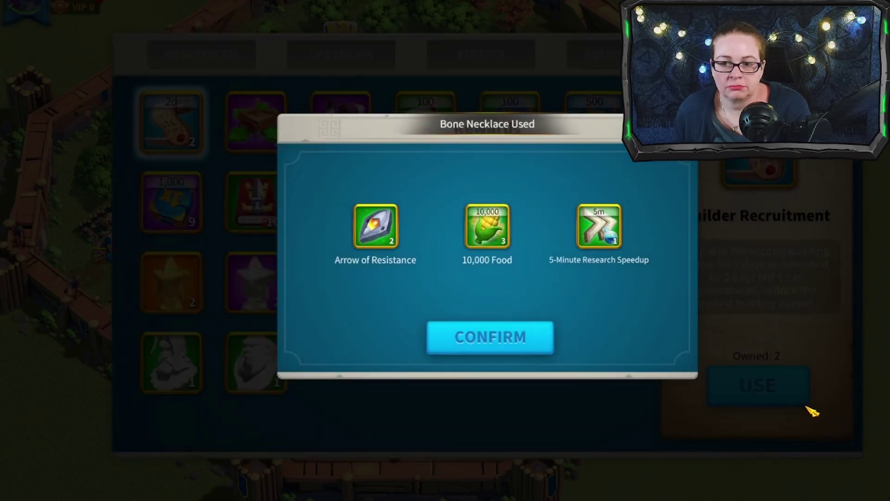
{"action": "left_click", "coordinate": [519, 337]}
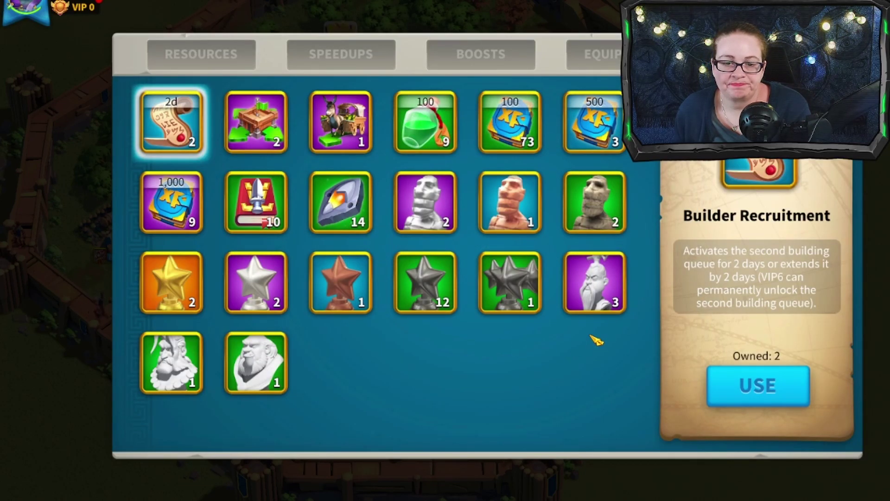
Browse sculpture, Book of Covenant and Tome of Knowledge details (73 Lvl 1 tomes), then close the inventory.
{"action": "left_click", "coordinate": [598, 303]}
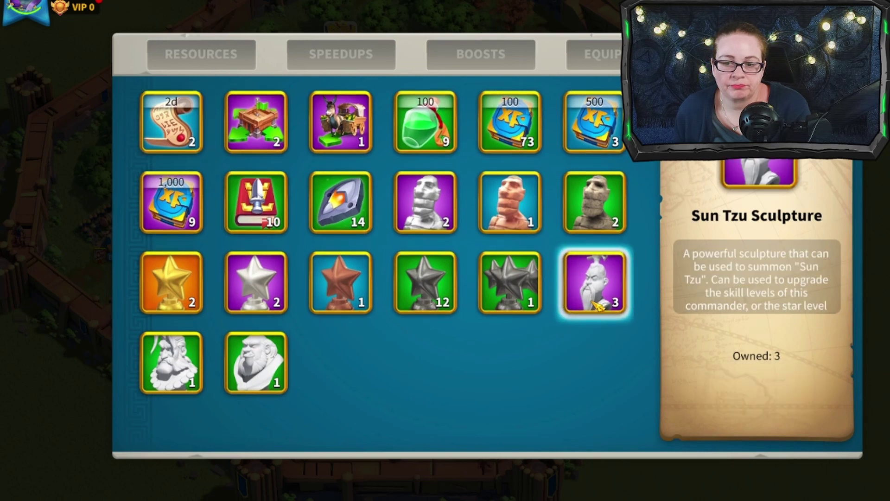
{"action": "left_click", "coordinate": [533, 296]}
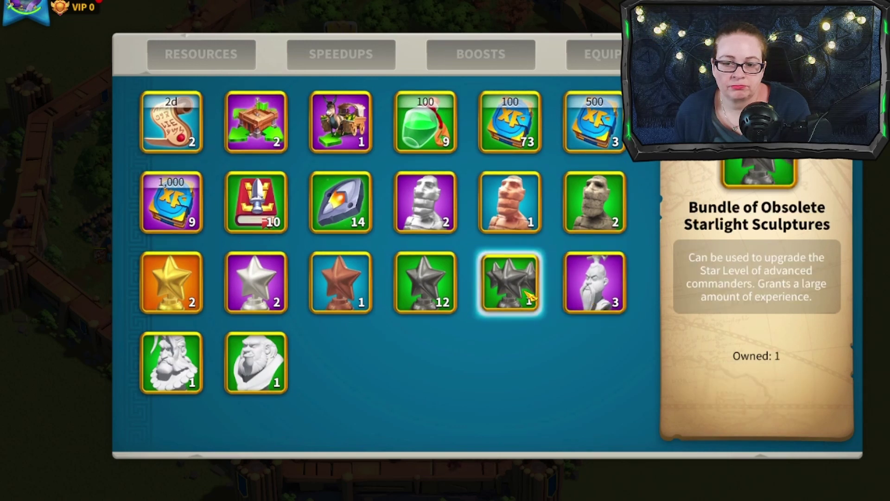
{"action": "left_click", "coordinate": [527, 222]}
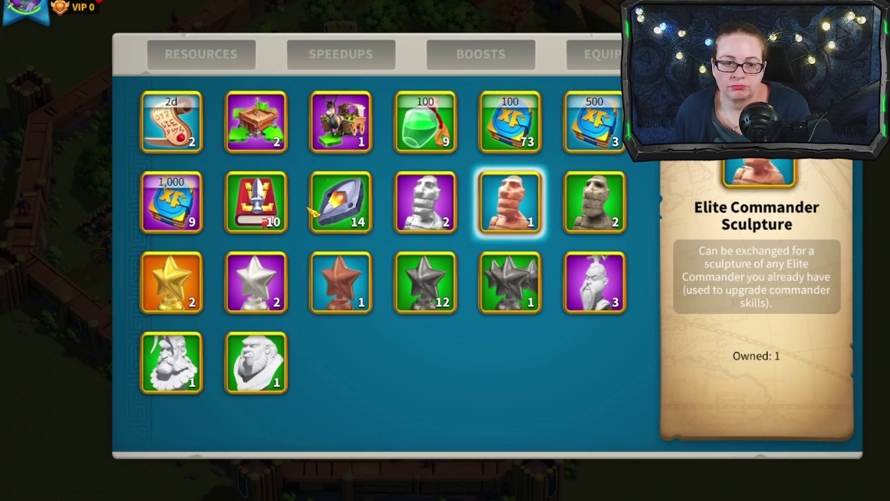
{"action": "left_click", "coordinate": [338, 217]}
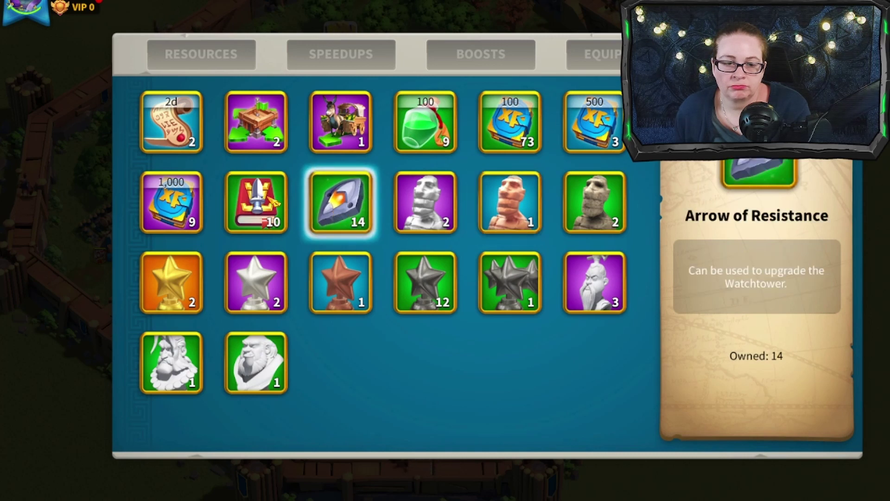
{"action": "left_click", "coordinate": [256, 206]}
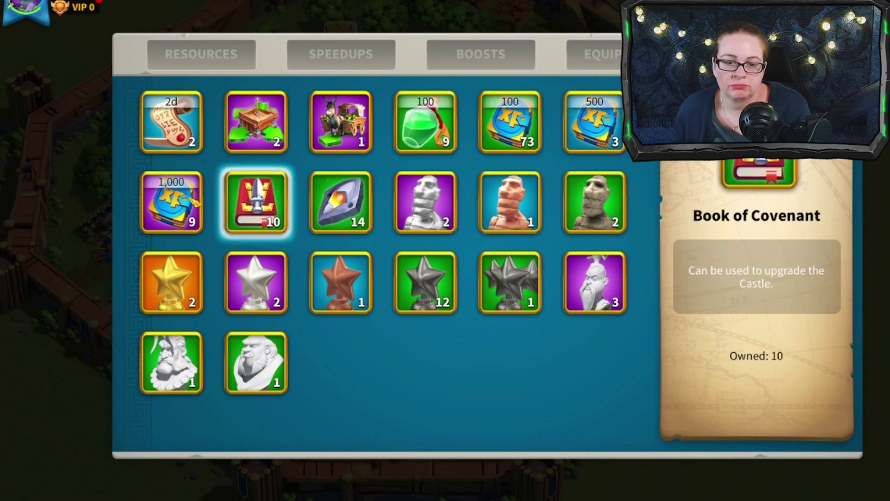
{"action": "left_click", "coordinate": [195, 204]}
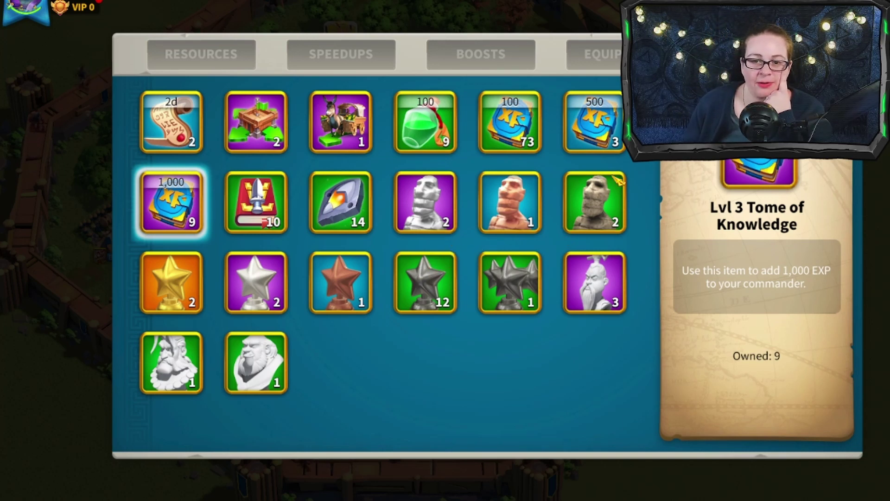
{"action": "left_click", "coordinate": [603, 149]}
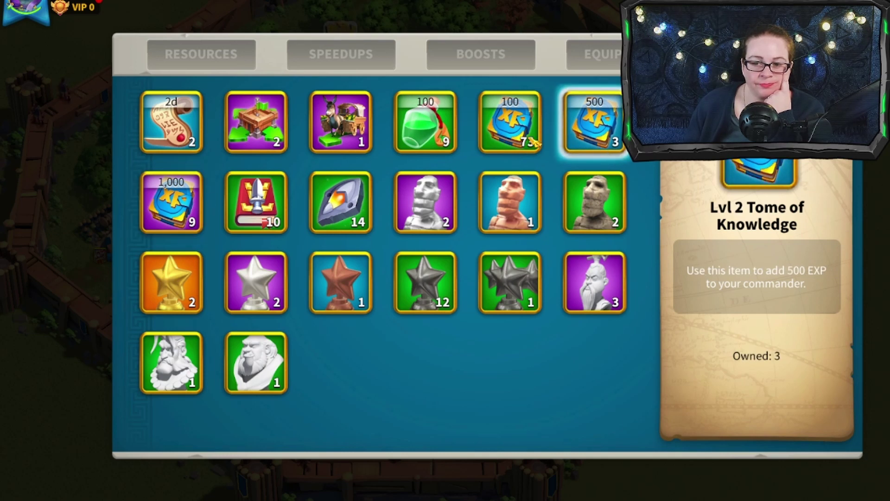
{"action": "left_click", "coordinate": [539, 136]}
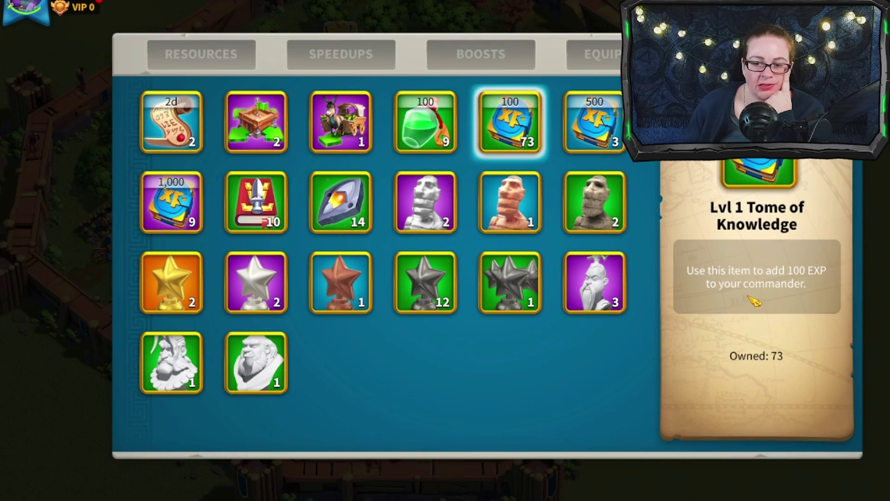
{"action": "key", "text": "Escape"}
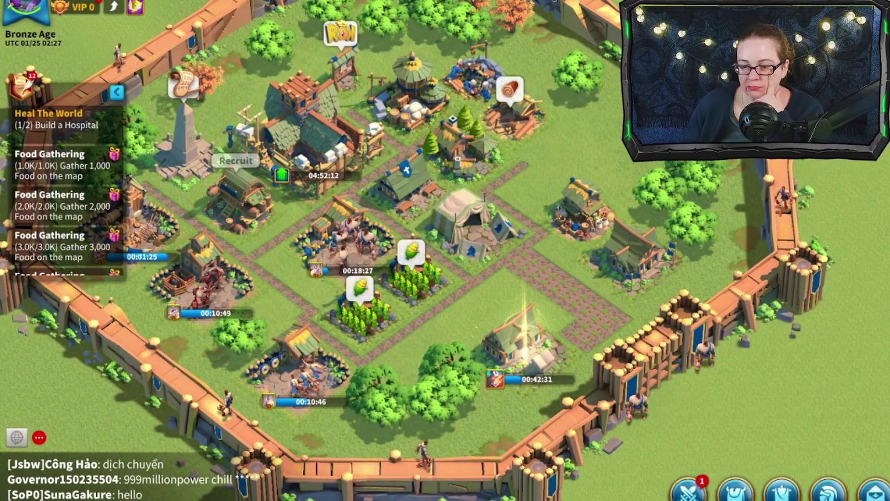
Raise the red-haired commander to level 4 with a Lvl 1 Tome of Knowledge.
{"action": "left_click", "coordinate": [830, 485]}
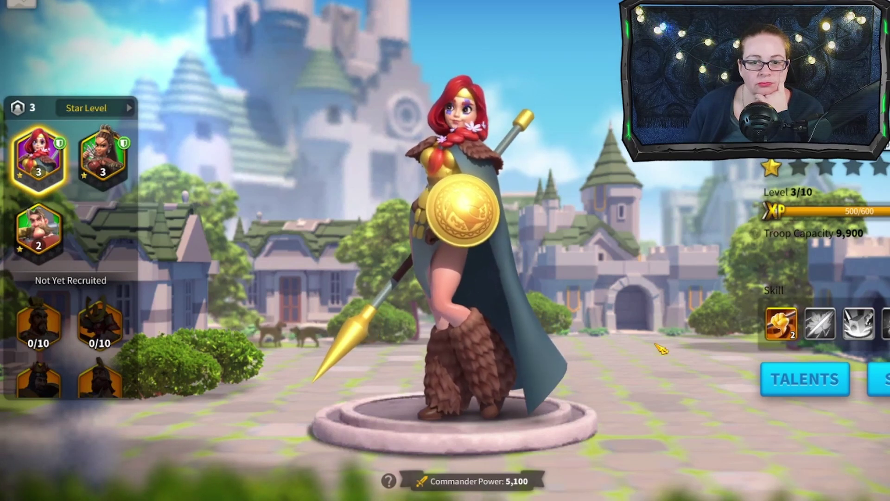
{"action": "left_click", "coordinate": [487, 237]}
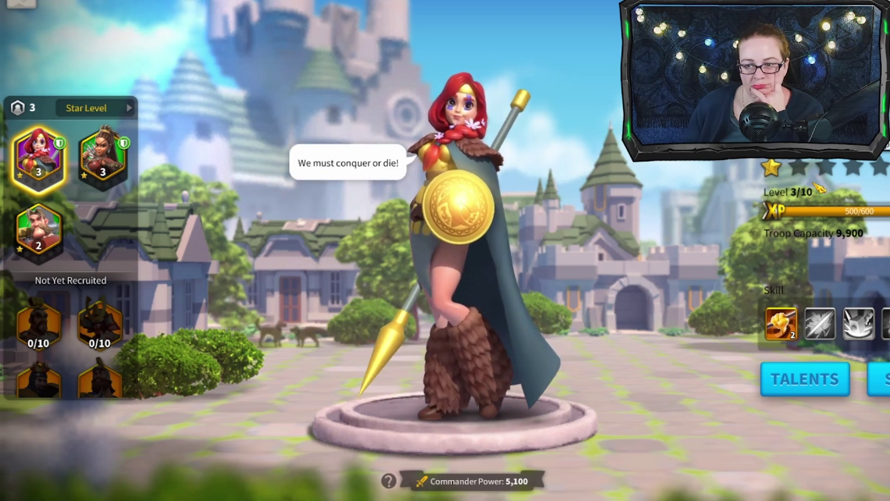
{"action": "left_click", "coordinate": [818, 211]}
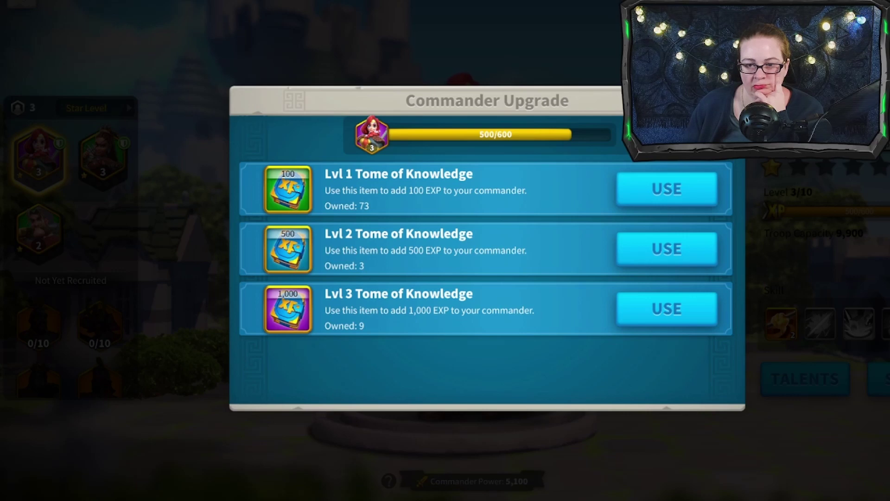
{"action": "left_click", "coordinate": [664, 189]}
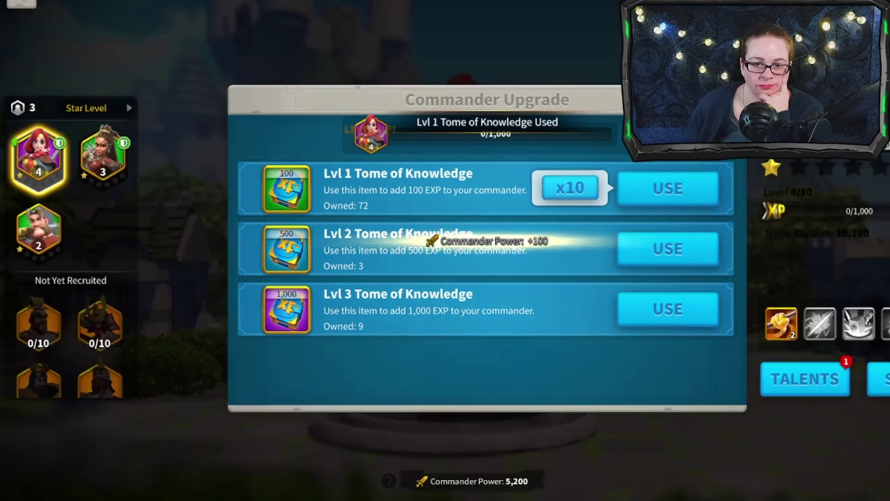
{"action": "key", "text": "Escape"}
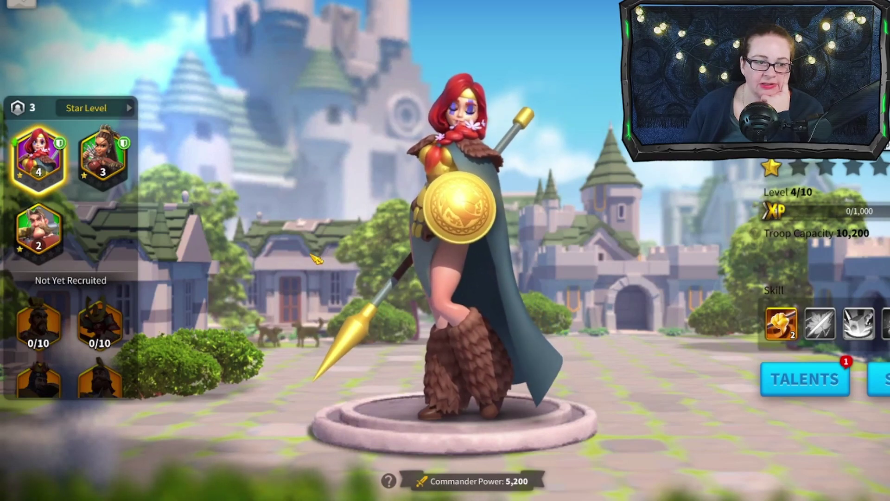
Feed the archer commander two Lvl 1 Tomes of Knowledge to reach level 4.
{"action": "left_click", "coordinate": [102, 158]}
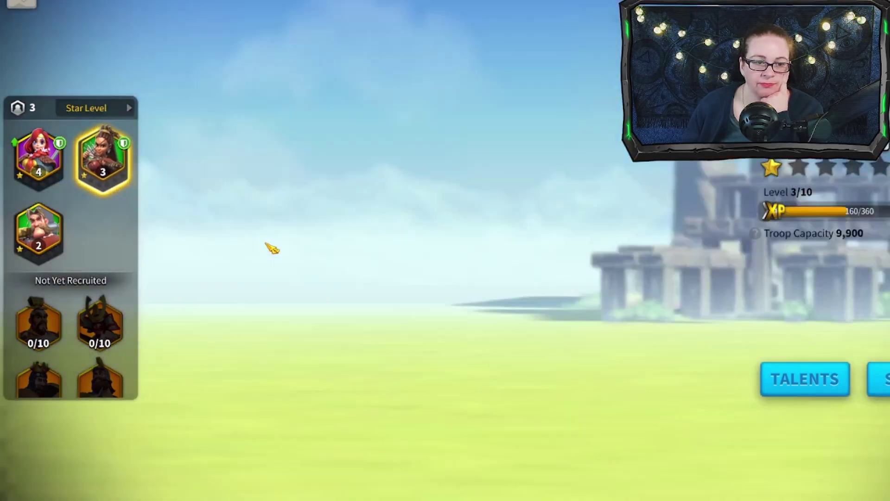
{"action": "left_click", "coordinate": [811, 211]}
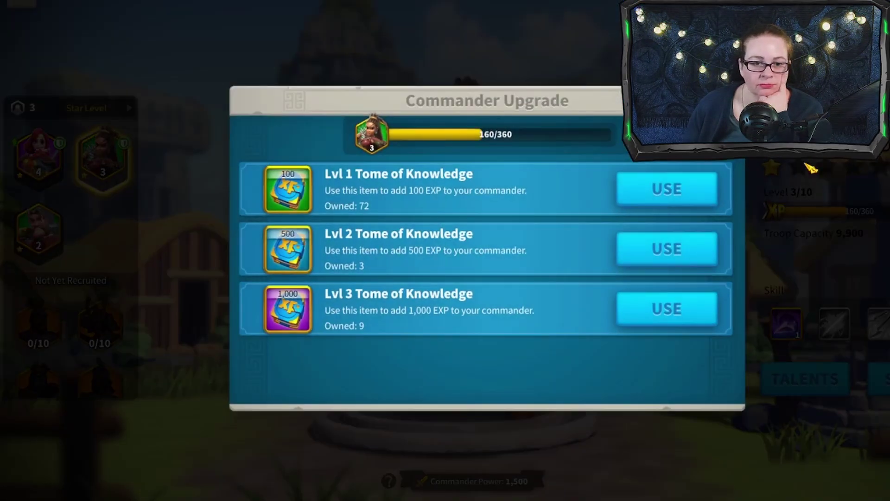
{"action": "left_click", "coordinate": [699, 185]}
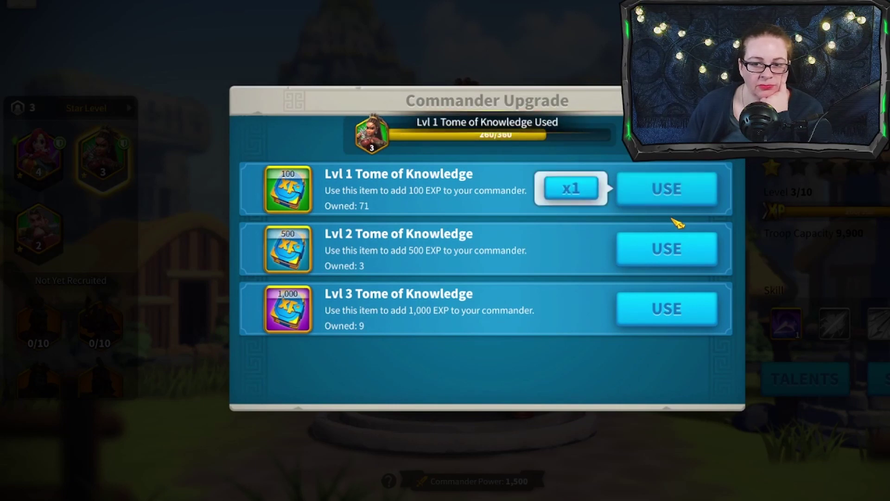
{"action": "left_click", "coordinate": [691, 203]}
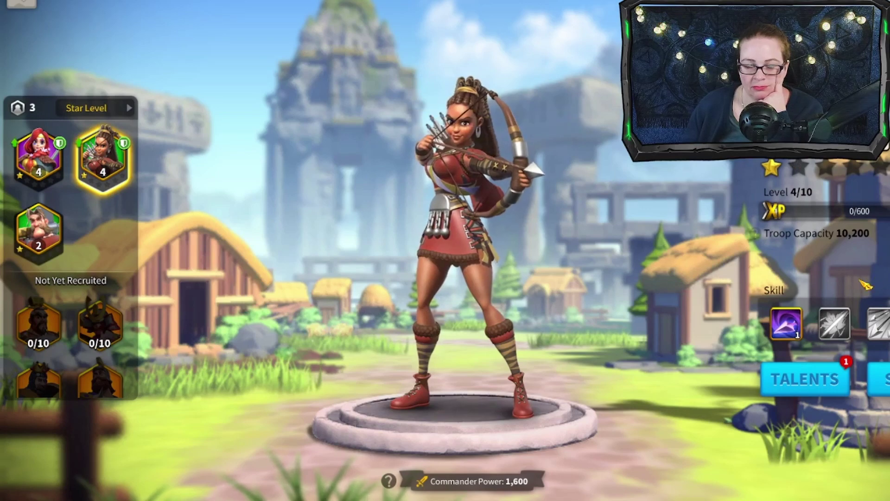
Use four Lvl 1 Tomes of Knowledge to bring the axe-and-shield commander to level 4.
{"action": "left_click", "coordinate": [38, 231]}
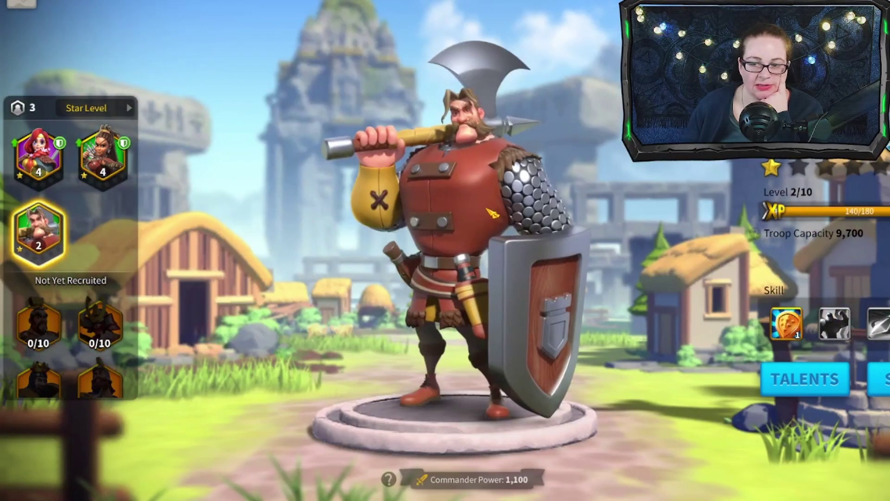
{"action": "left_click", "coordinate": [816, 211]}
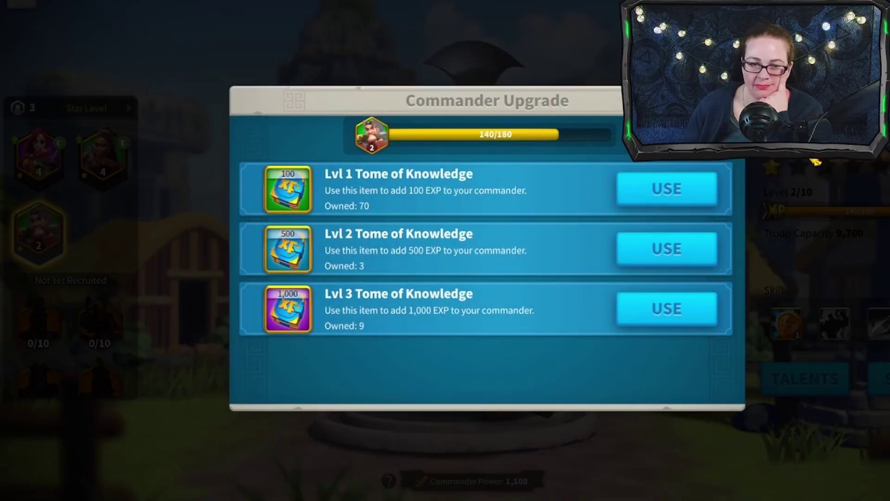
{"action": "left_click", "coordinate": [661, 195]}
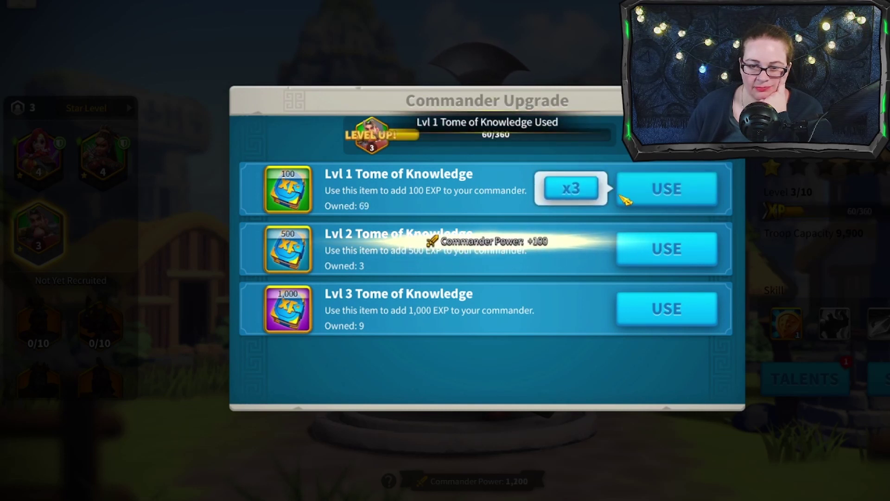
{"action": "left_click", "coordinate": [660, 194]}
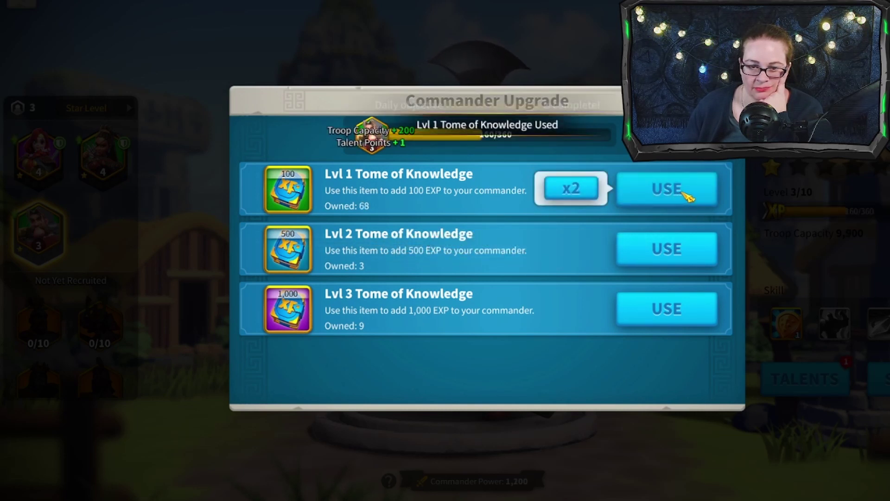
{"action": "left_click", "coordinate": [693, 195]}
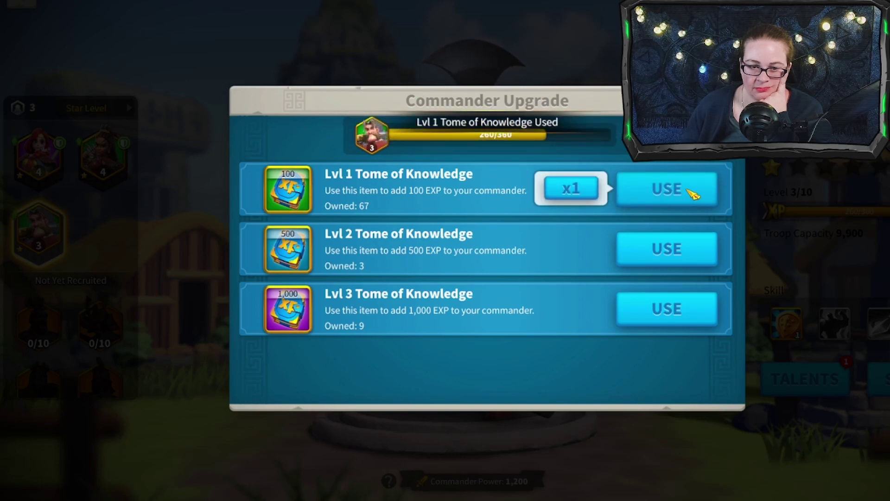
{"action": "left_click", "coordinate": [693, 195]}
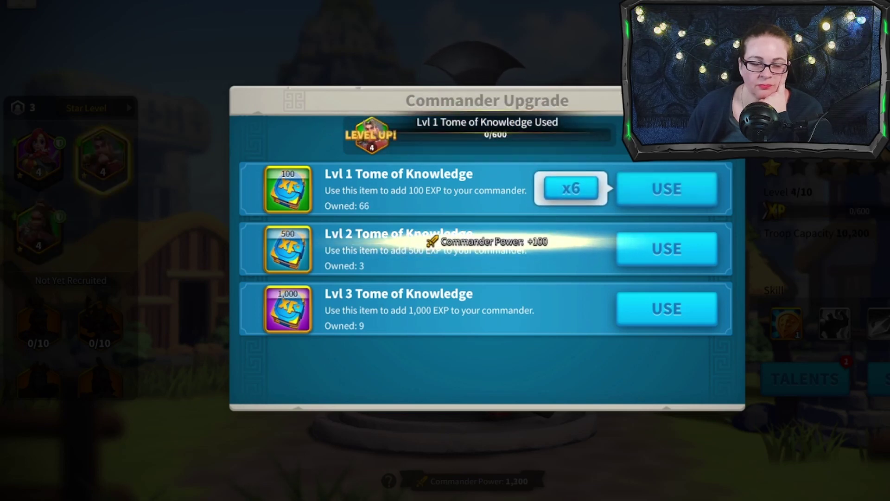
{"action": "key", "text": "Escape"}
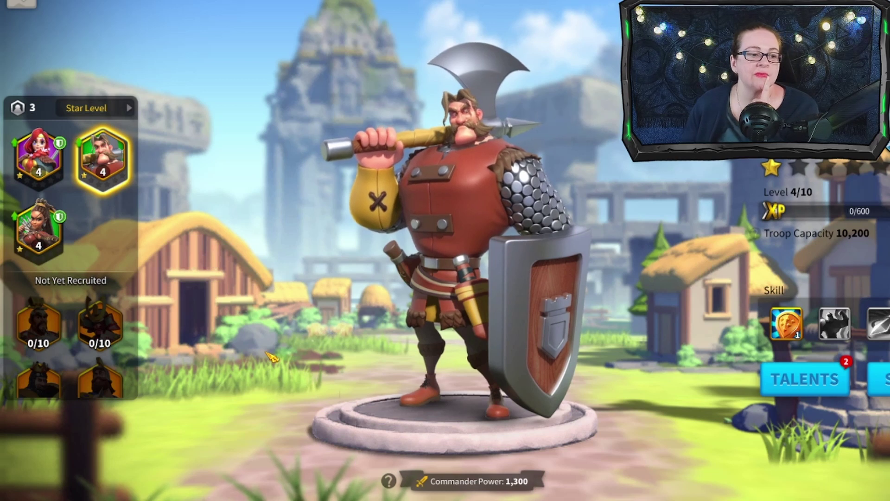
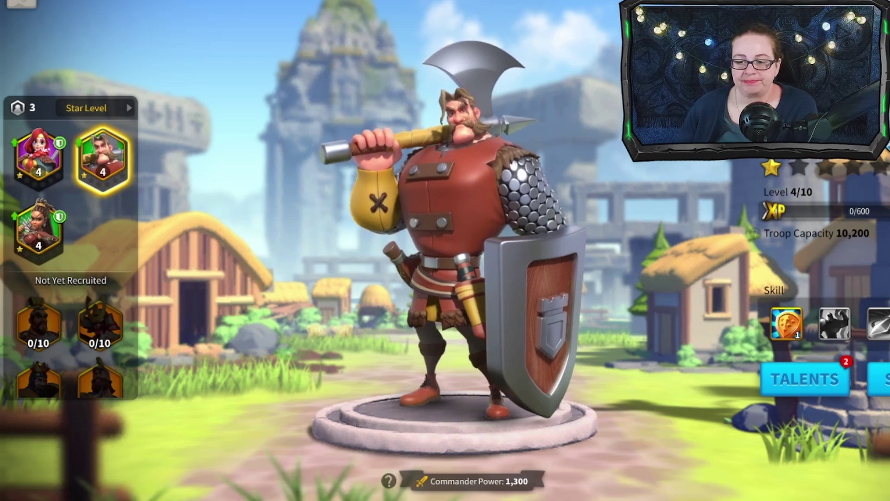
Raise the bearded commander's Health (All Troops) talent to 2/3.
{"action": "left_click", "coordinate": [778, 379]}
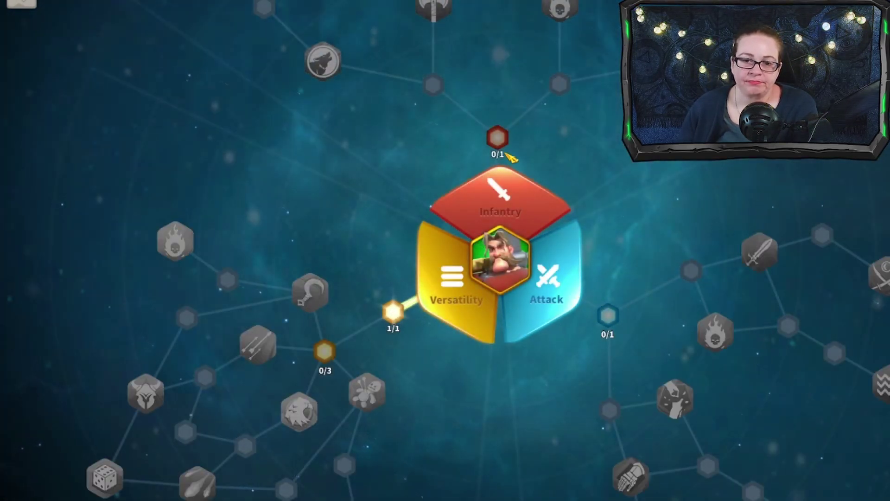
{"action": "left_click", "coordinate": [324, 354]}
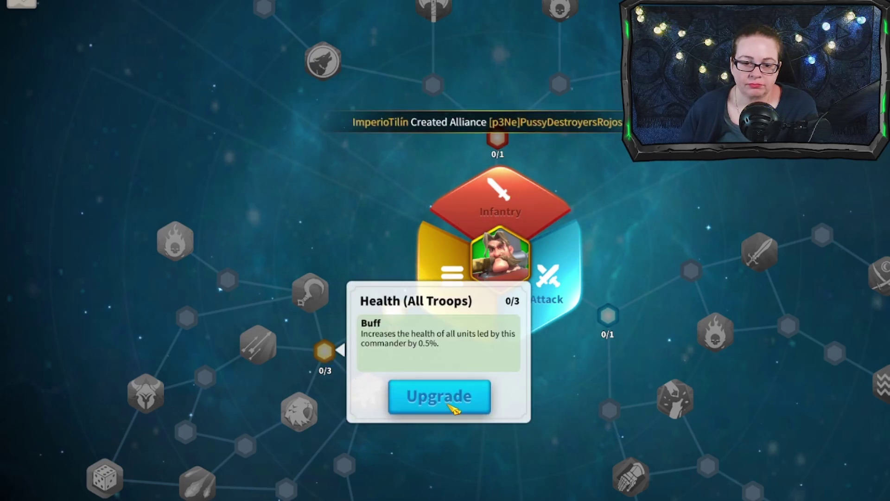
{"action": "left_click", "coordinate": [455, 400]}
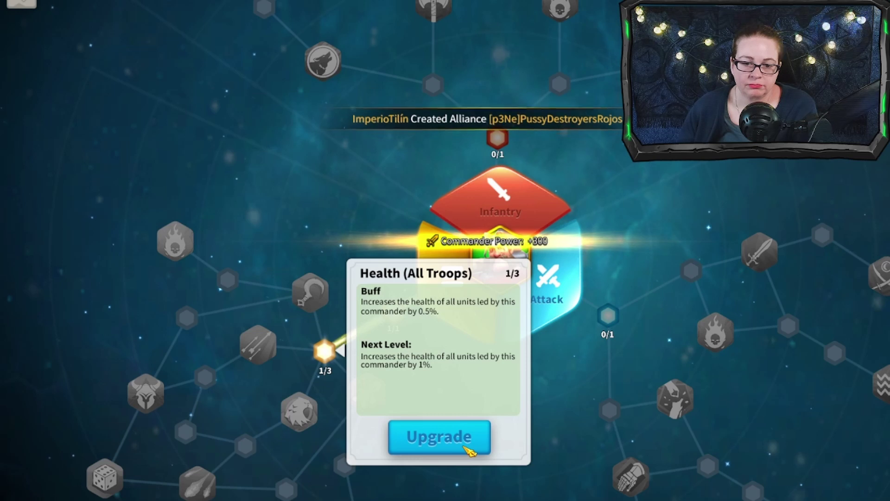
{"action": "left_click", "coordinate": [469, 448]}
Try the Attack (All Troops) and Defense (Infantry) talents, then return to the commander overview.
{"action": "left_click", "coordinate": [618, 324]}
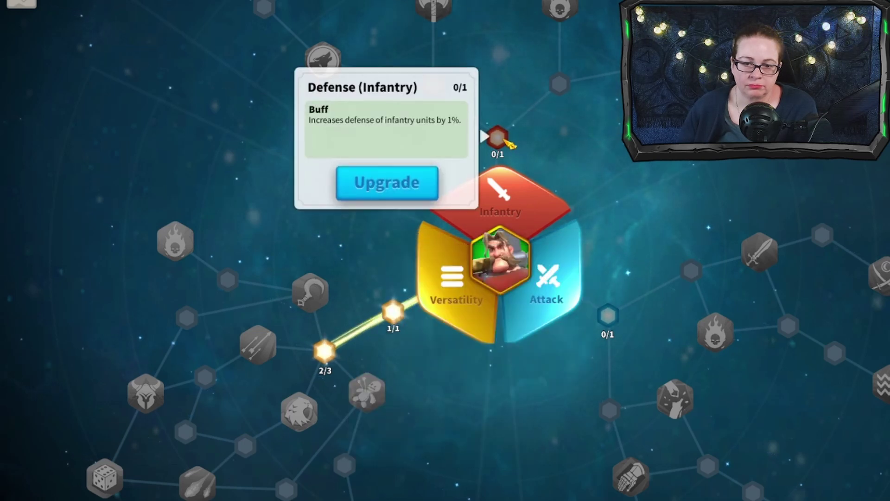
{"action": "left_click", "coordinate": [616, 330]}
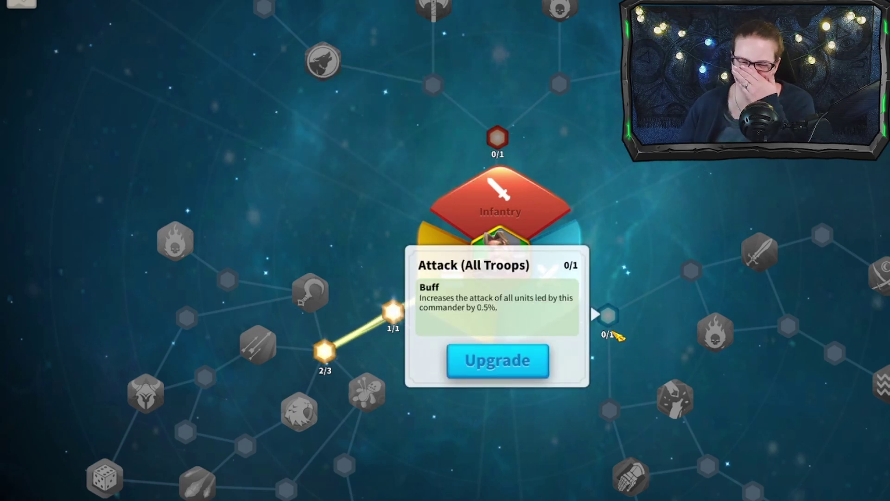
{"action": "left_click", "coordinate": [537, 363]}
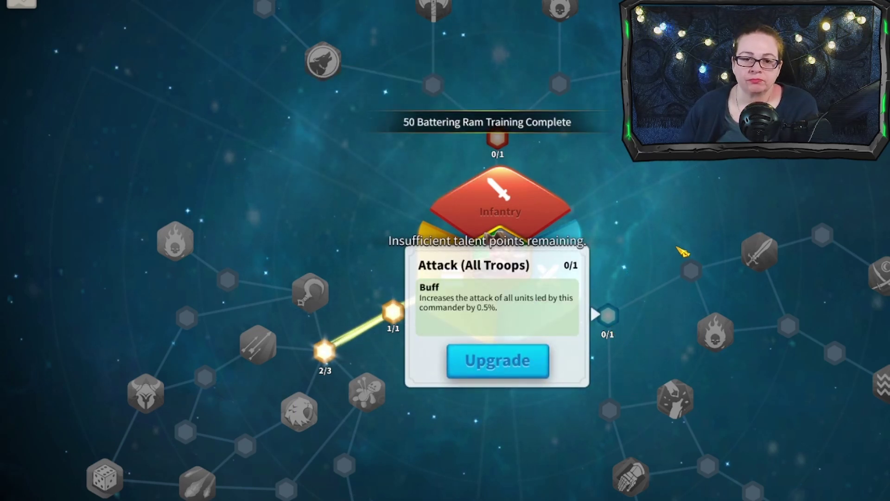
{"action": "left_click", "coordinate": [689, 268]}
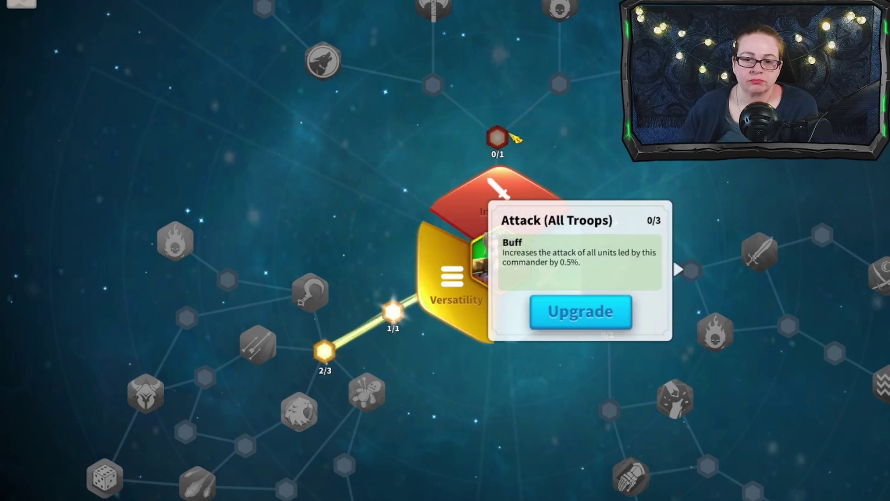
{"action": "left_click", "coordinate": [498, 136]}
{"action": "left_click", "coordinate": [424, 190]}
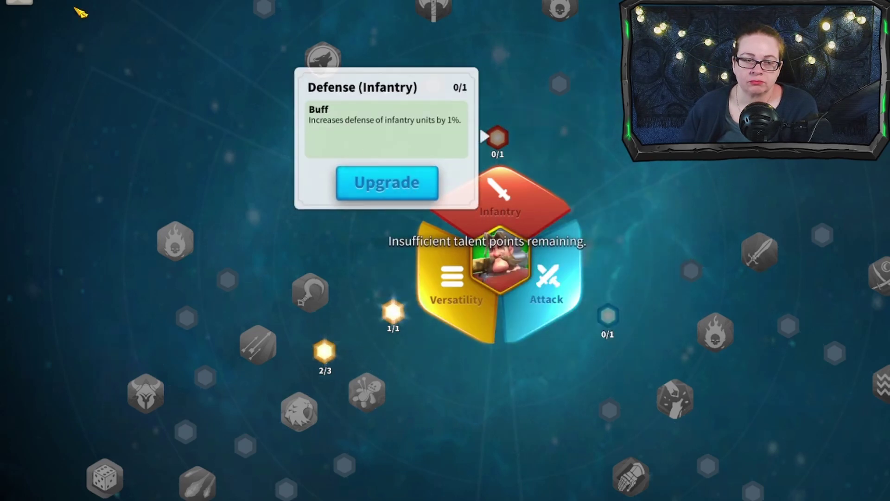
{"action": "left_click", "coordinate": [78, 10]}
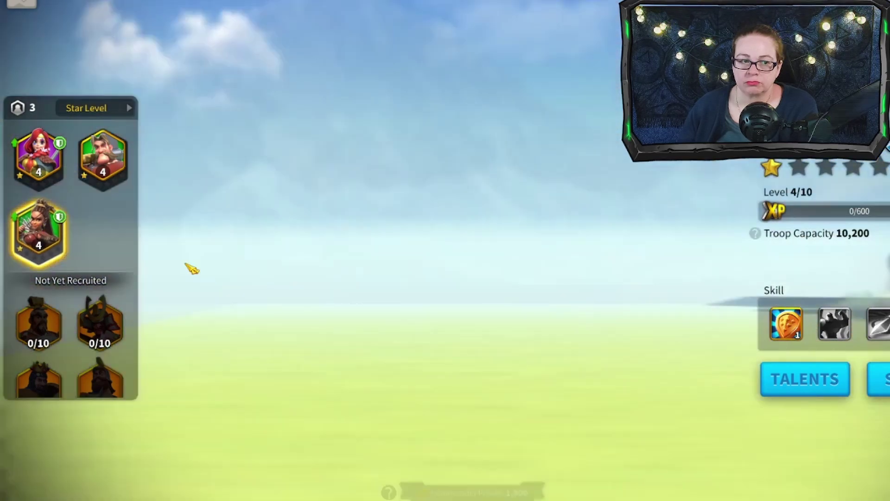
Upgrade the archer commander's March Speed (All Troops) talent to 1/1.
{"action": "left_click", "coordinate": [804, 379]}
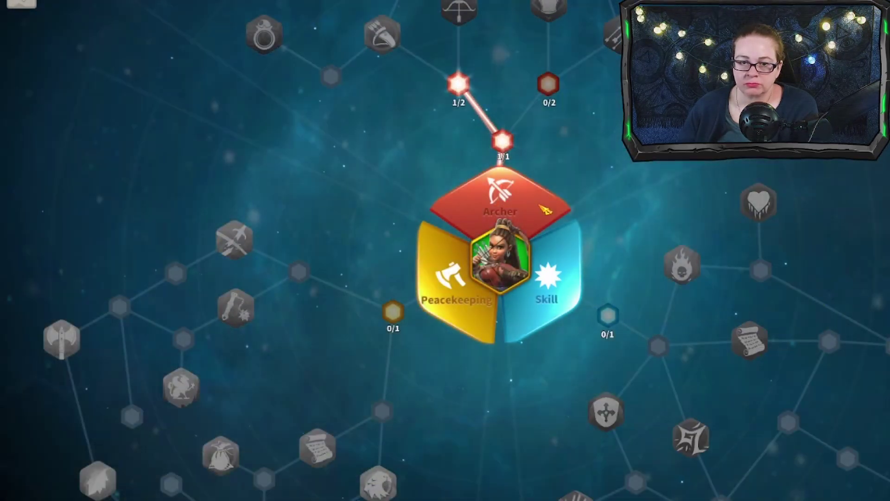
{"action": "left_click", "coordinate": [577, 293]}
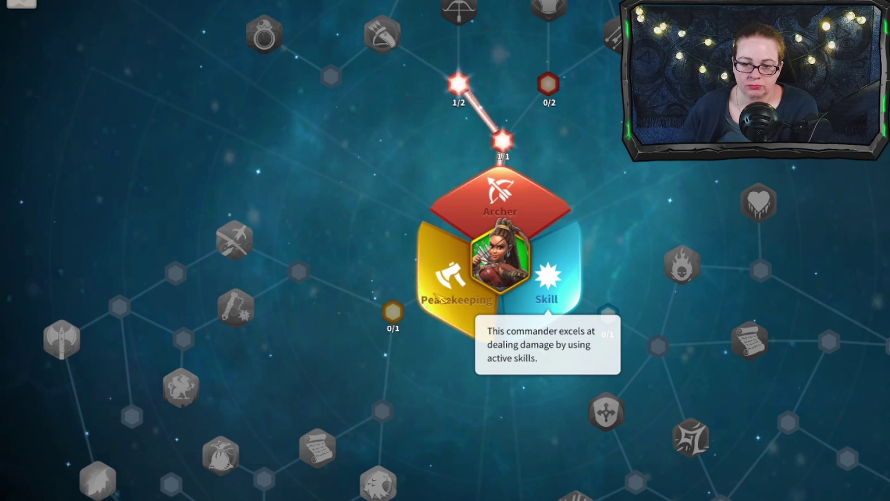
{"action": "left_click", "coordinate": [434, 295]}
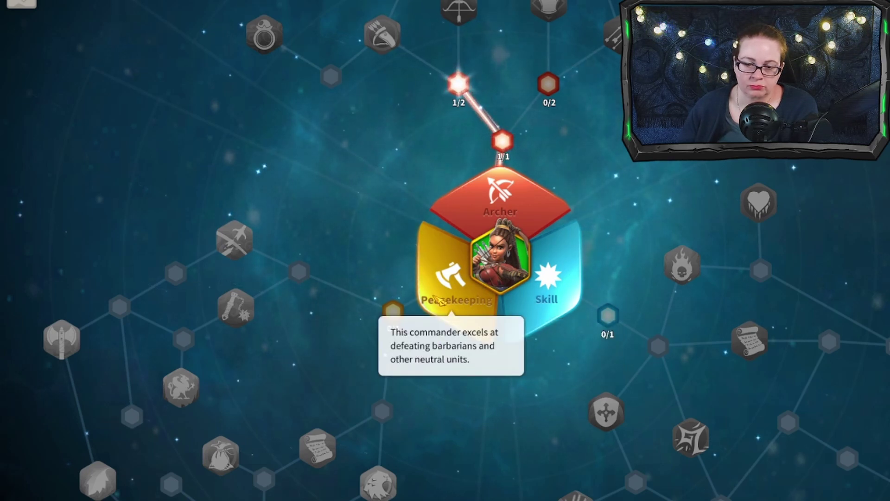
{"action": "left_click", "coordinate": [394, 311]}
{"action": "left_click", "coordinate": [394, 311]}
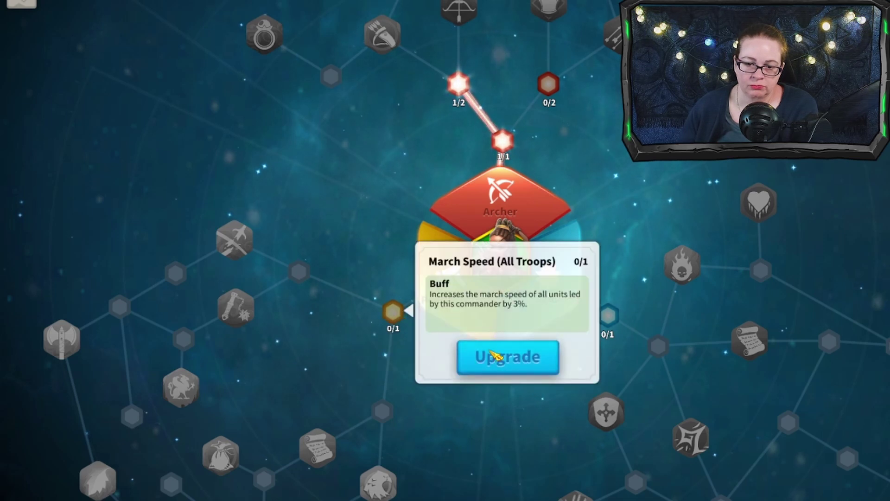
{"action": "left_click", "coordinate": [493, 358]}
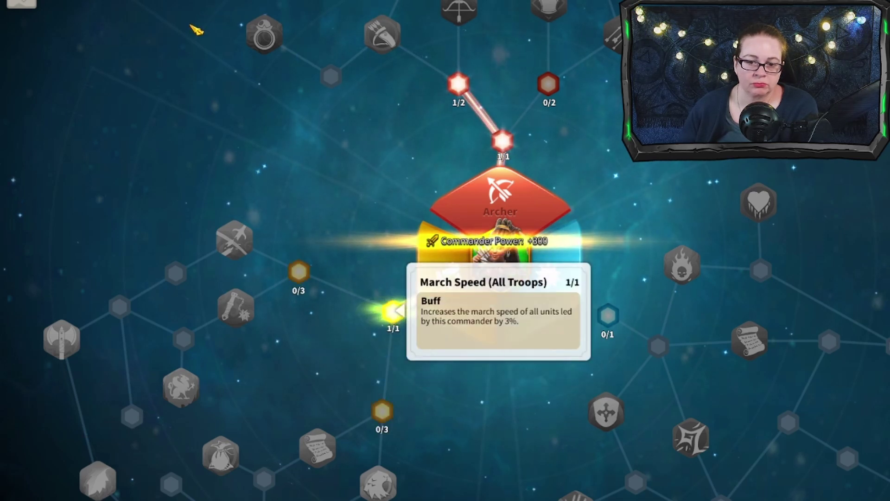
{"action": "key", "text": "Escape"}
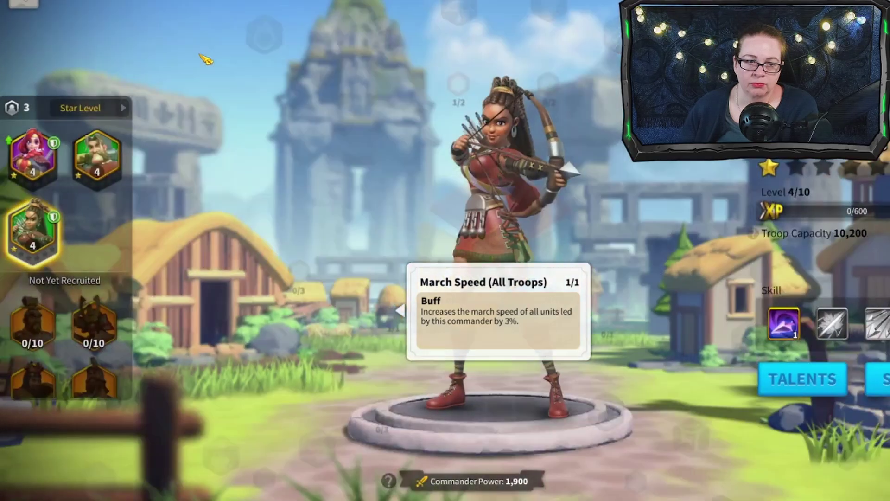
Upgrade the red-haired commander's Defense (All Troops) talent to 1/1 and return to the city.
{"action": "left_click", "coordinate": [39, 158]}
{"action": "left_click", "coordinate": [801, 376]}
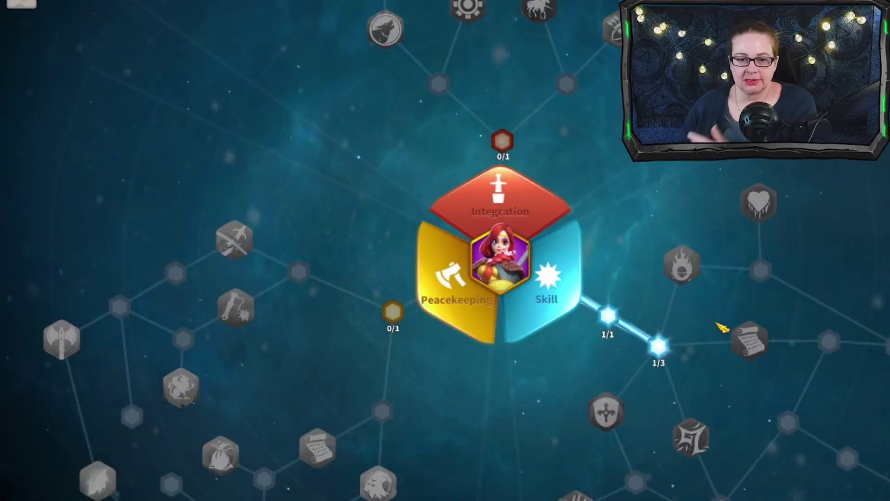
{"action": "left_click", "coordinate": [530, 215]}
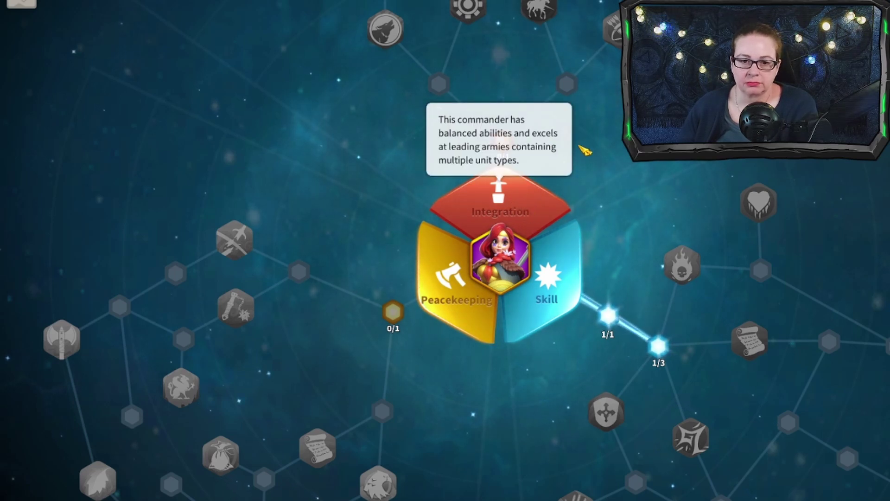
{"action": "left_click", "coordinate": [532, 151]}
{"action": "left_click", "coordinate": [502, 140]}
{"action": "left_click", "coordinate": [390, 185]}
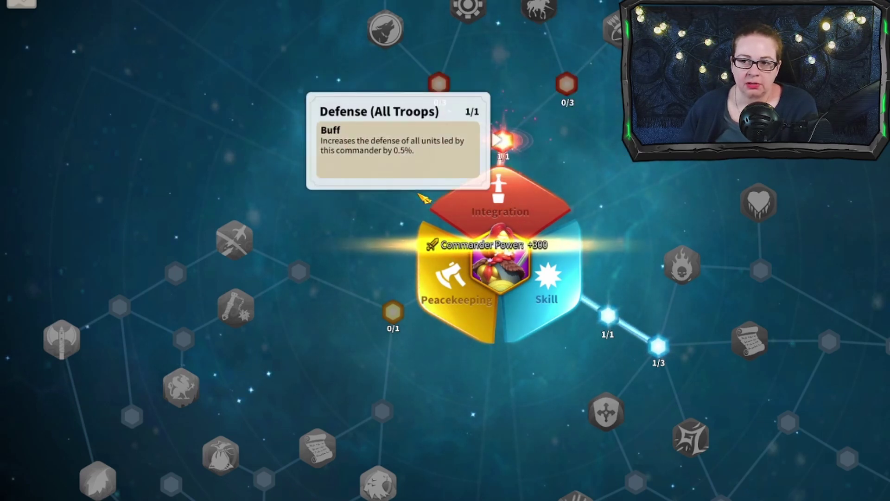
{"action": "left_click", "coordinate": [21, 4]}
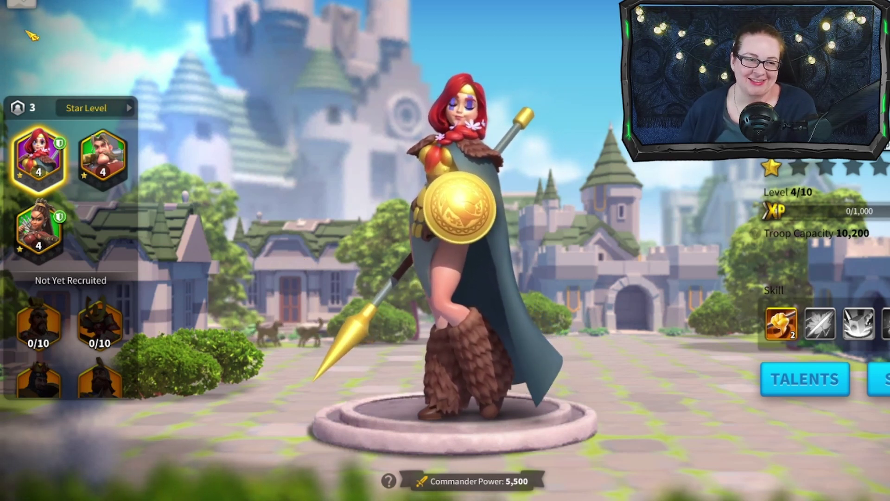
{"action": "left_click", "coordinate": [21, 6]}
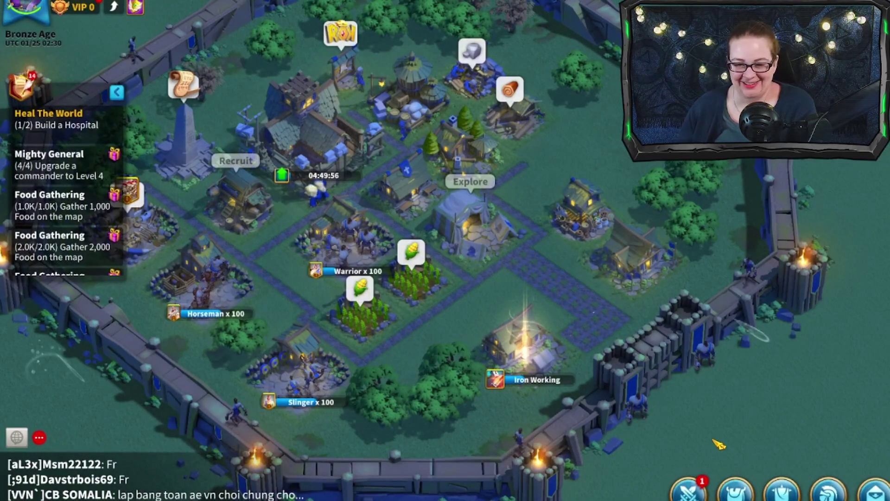
Collect the food waiting at the farms.
{"action": "left_click", "coordinate": [376, 308]}
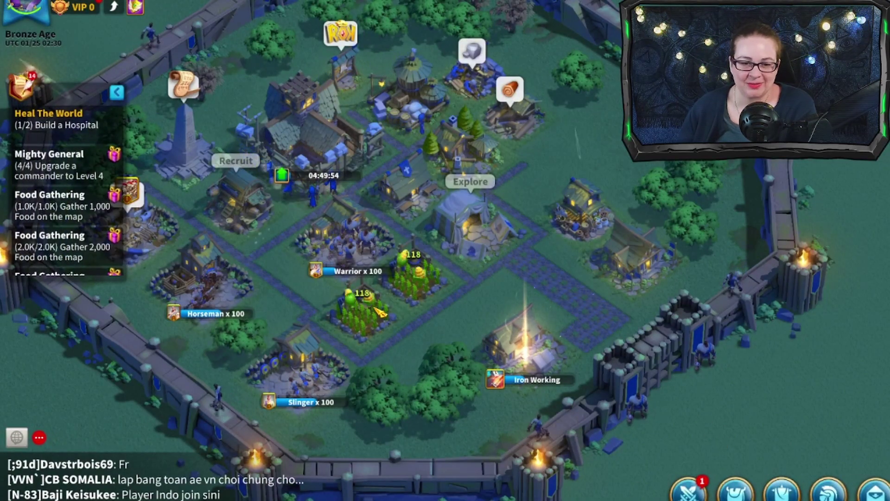
{"action": "left_click", "coordinate": [378, 310]}
{"action": "left_click", "coordinate": [525, 136]}
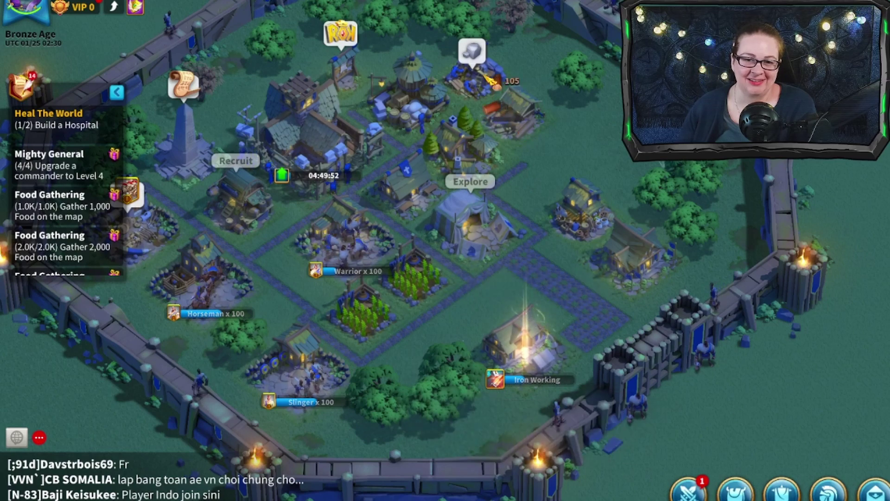
Start training 50 battering rams at the Siege Workshop.
{"action": "left_click_drag", "start_coordinate": [252, 216], "coordinate": [331, 207]}
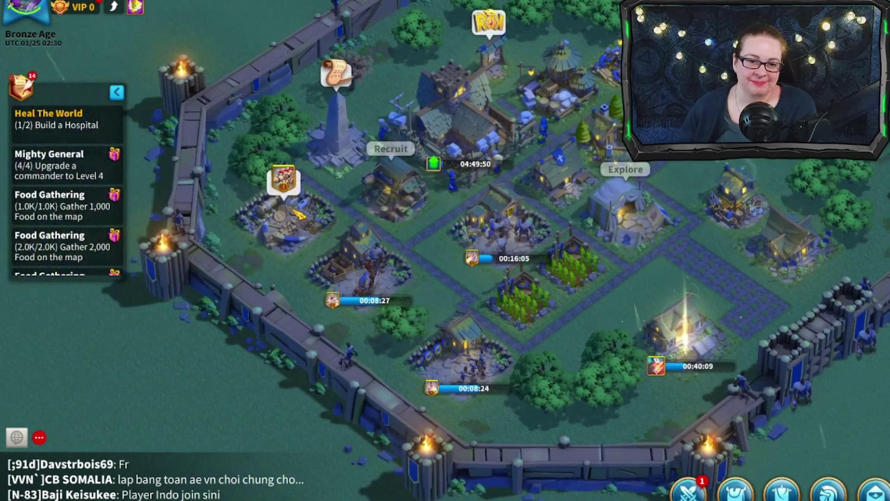
{"action": "left_click", "coordinate": [296, 226]}
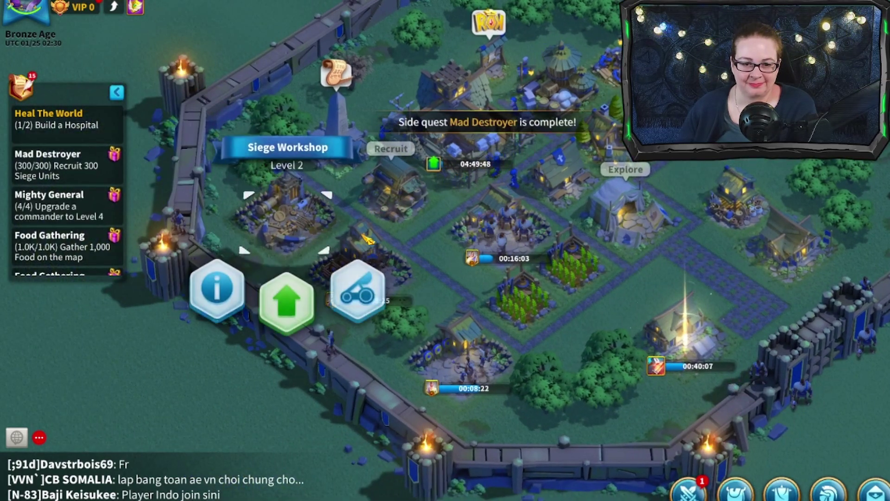
{"action": "left_click", "coordinate": [354, 288]}
{"action": "left_click", "coordinate": [649, 371]}
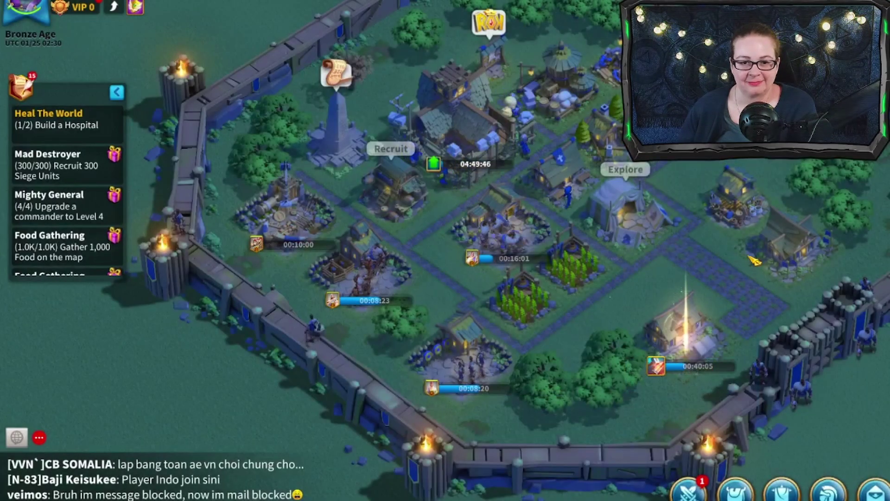
{"action": "left_click_drag", "start_coordinate": [740, 287], "coordinate": [654, 367]}
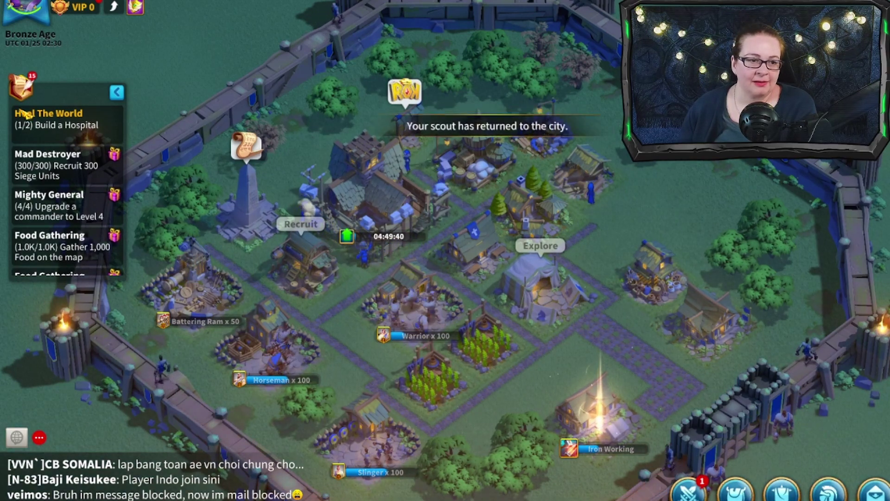
Claim the Mad Destroyer, Mighty General and 1,000–4,000 food gathering quest rewards.
{"action": "left_click", "coordinate": [36, 99]}
{"action": "left_click", "coordinate": [680, 265]}
{"action": "left_click", "coordinate": [679, 266]}
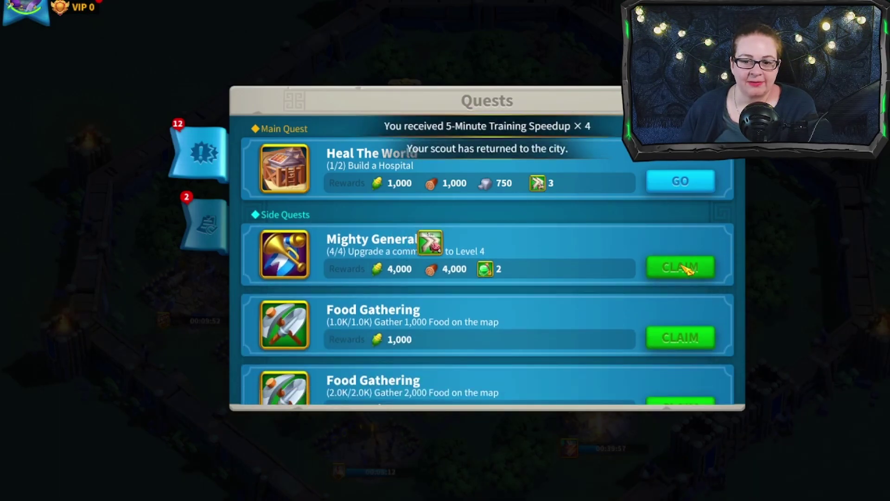
{"action": "left_click", "coordinate": [682, 266]}
{"action": "left_click", "coordinate": [681, 266]}
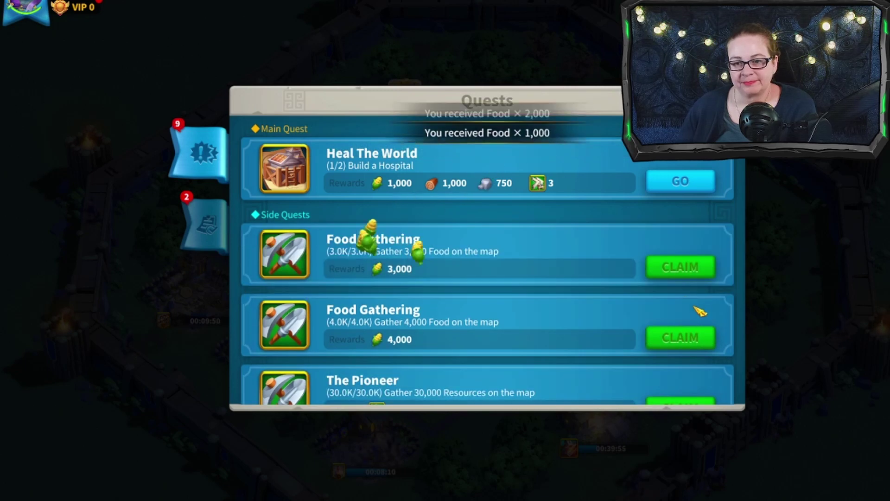
{"action": "left_click", "coordinate": [682, 266]}
{"action": "left_click", "coordinate": [686, 268]}
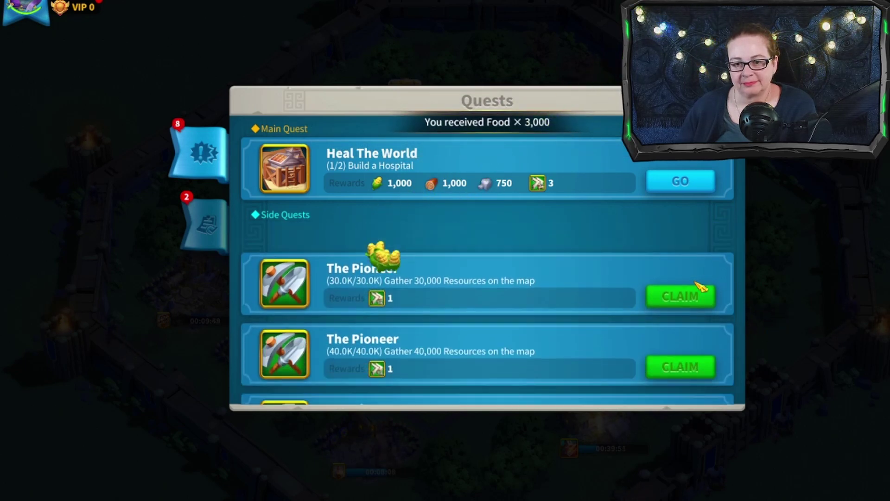
Claim the Pioneer 40K and 50K and Food Gathering 5,000–20,000 quest rewards.
{"action": "left_click", "coordinate": [698, 269]}
{"action": "left_click", "coordinate": [696, 274]}
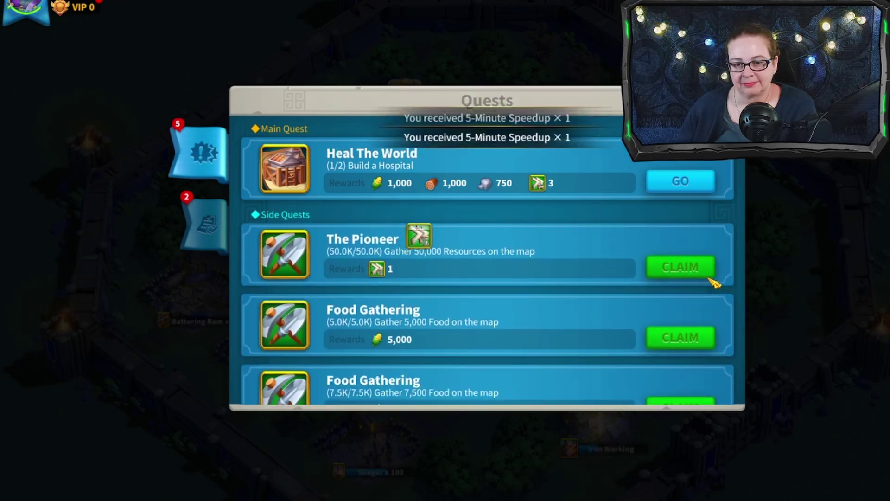
{"action": "left_click", "coordinate": [704, 271]}
{"action": "left_click", "coordinate": [703, 268]}
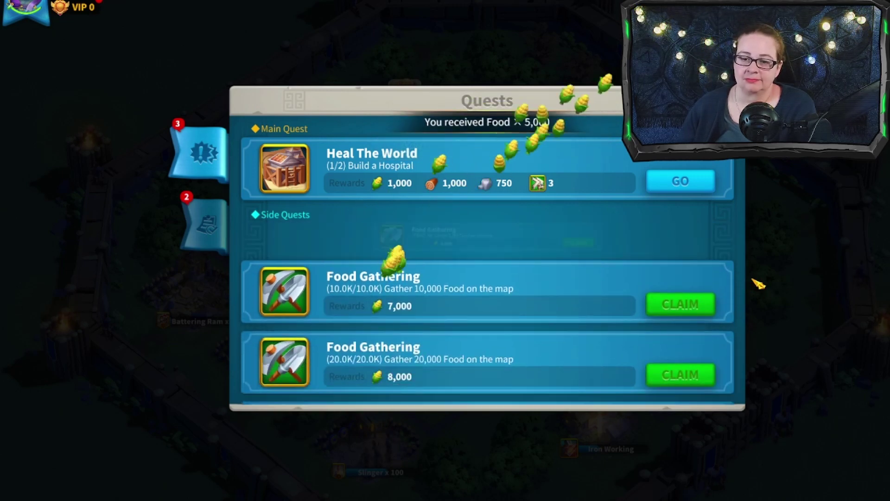
{"action": "left_click", "coordinate": [700, 270]}
{"action": "left_click", "coordinate": [695, 268]}
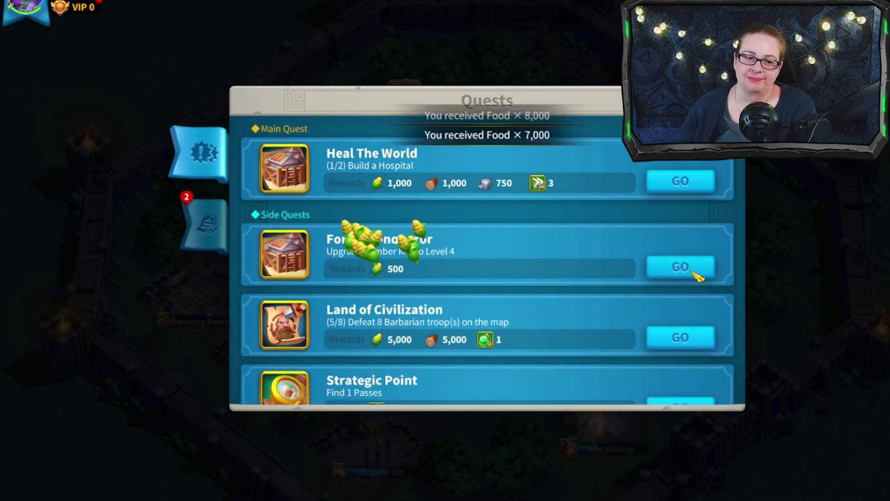
Claim the Master of Farming and Power of Knowledge daily objective rewards.
{"action": "left_click", "coordinate": [218, 229]}
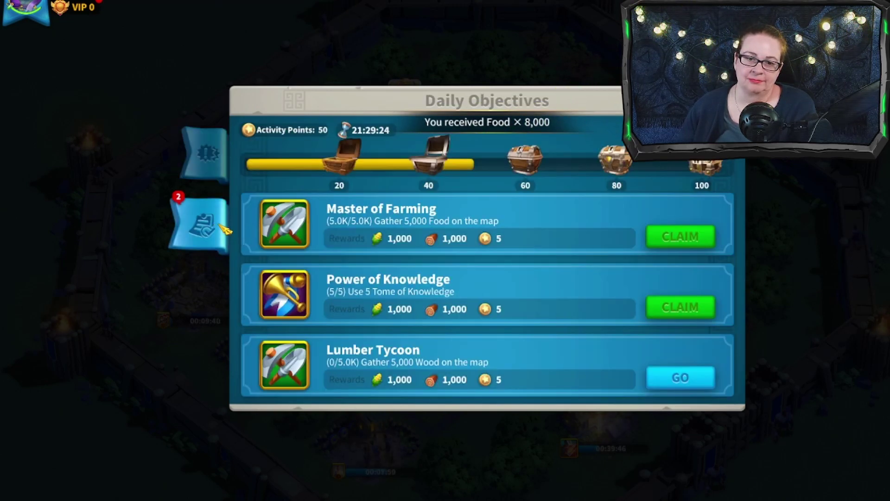
{"action": "left_click", "coordinate": [709, 237]}
{"action": "left_click", "coordinate": [685, 240]}
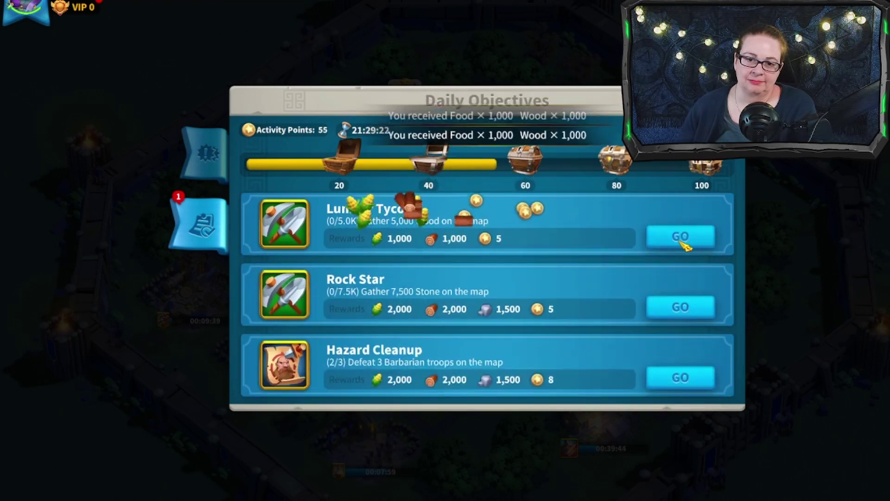
Open the 60 activity-point chest and close the Daily Objectives window.
{"action": "left_click", "coordinate": [540, 169]}
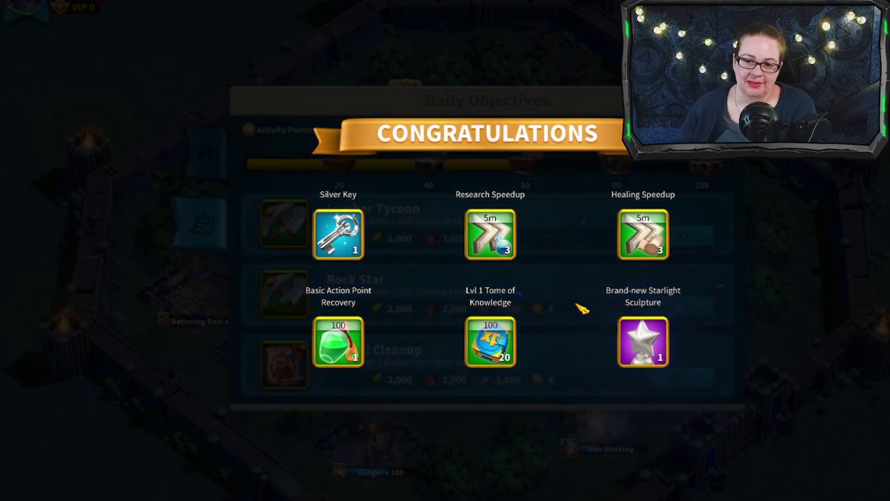
{"action": "left_click", "coordinate": [576, 318]}
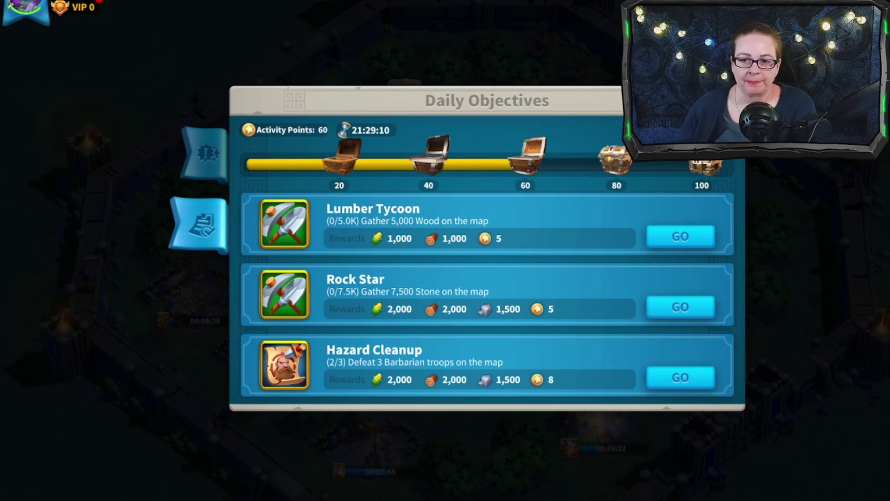
{"action": "key", "text": "Escape"}
{"action": "left_click", "coordinate": [304, 276]}
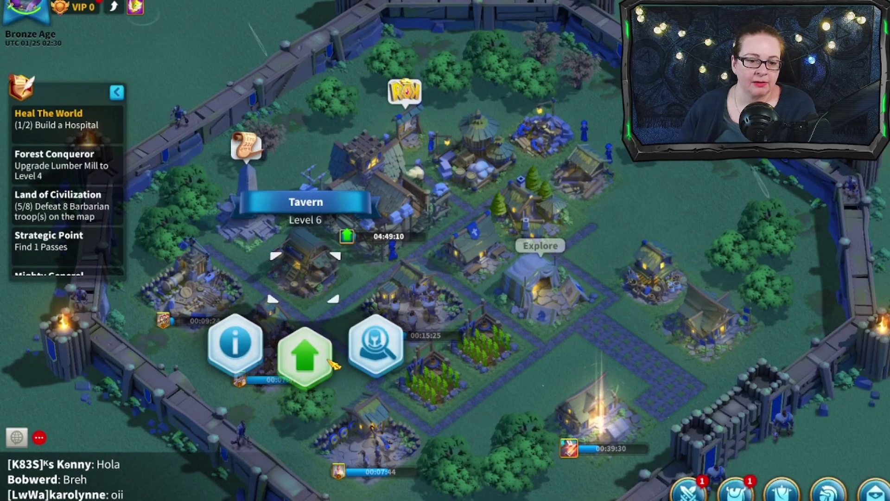
Open a Silver Chest at the Tavern and collect its rewards.
{"action": "left_click", "coordinate": [332, 362]}
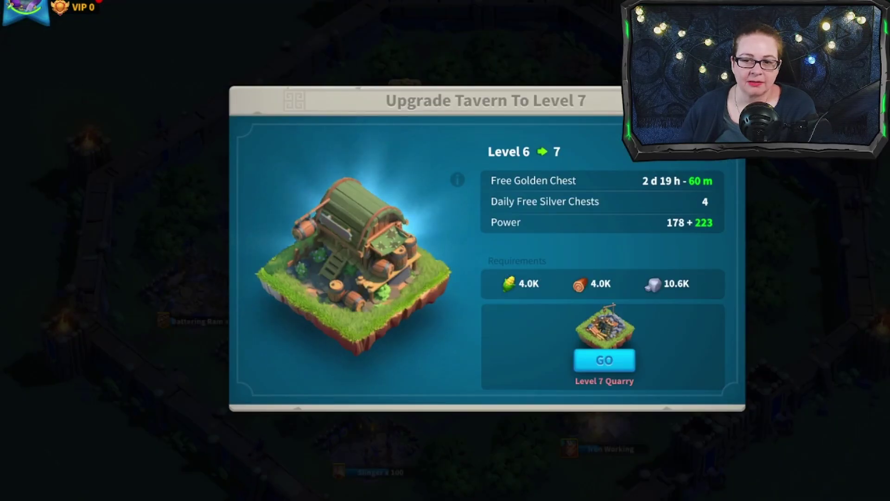
{"action": "key", "text": "Escape"}
{"action": "left_click", "coordinate": [303, 274]}
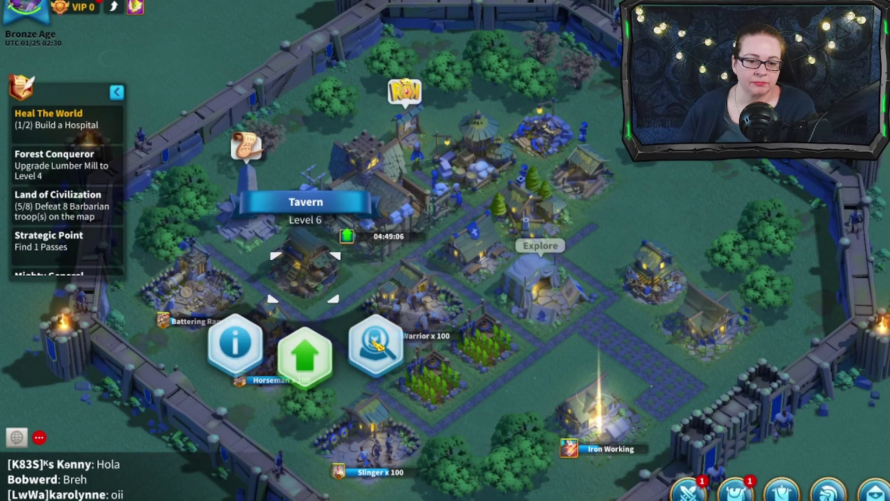
{"action": "left_click", "coordinate": [375, 344]}
{"action": "left_click", "coordinate": [373, 378]}
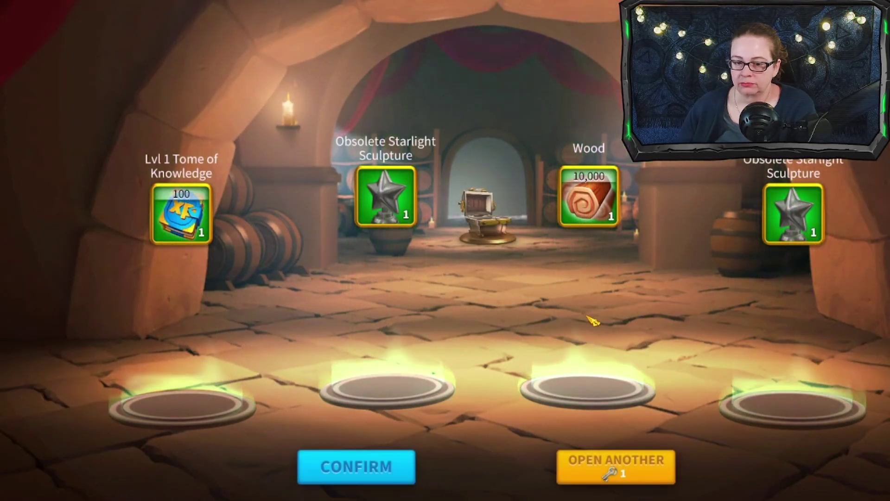
{"action": "left_click", "coordinate": [396, 468]}
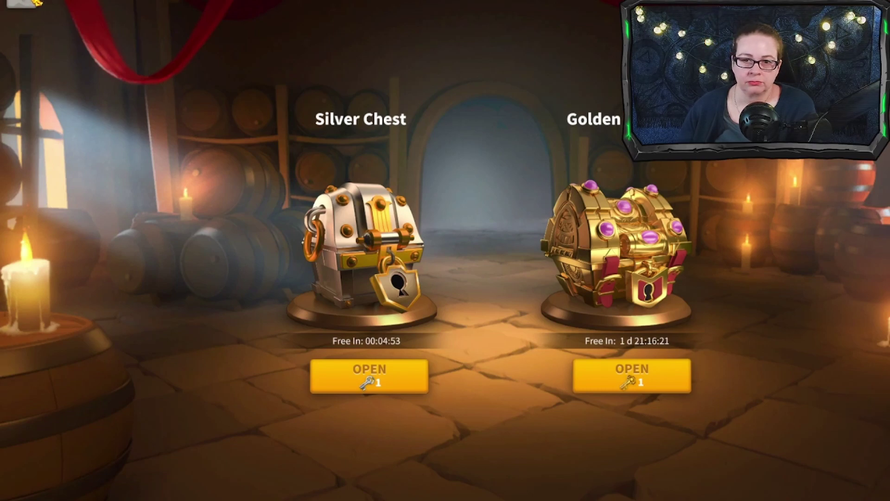
{"action": "left_click", "coordinate": [28, 5]}
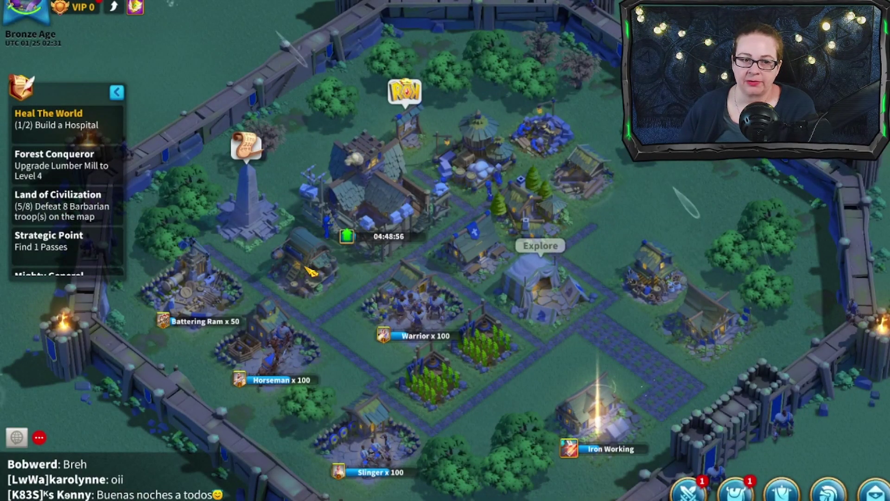
Open a second Silver Chest at the Tavern and return to the city.
{"action": "left_click", "coordinate": [306, 269]}
{"action": "left_click", "coordinate": [379, 343]}
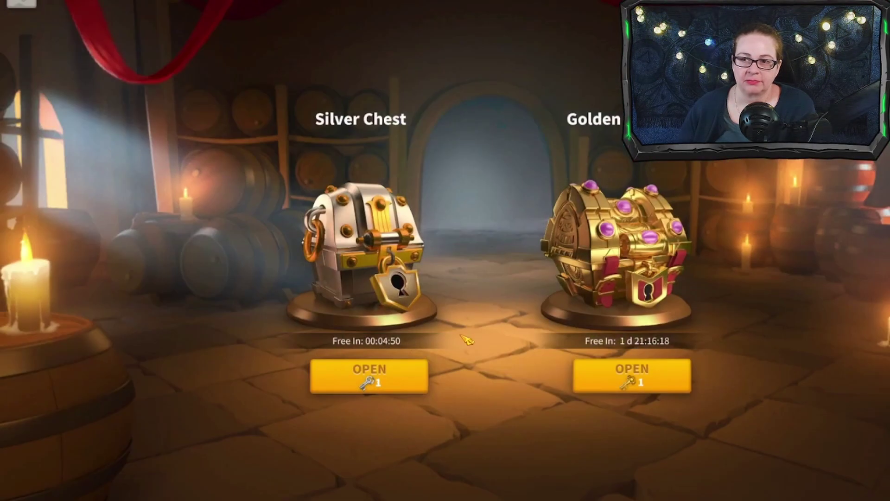
{"action": "left_click", "coordinate": [394, 391]}
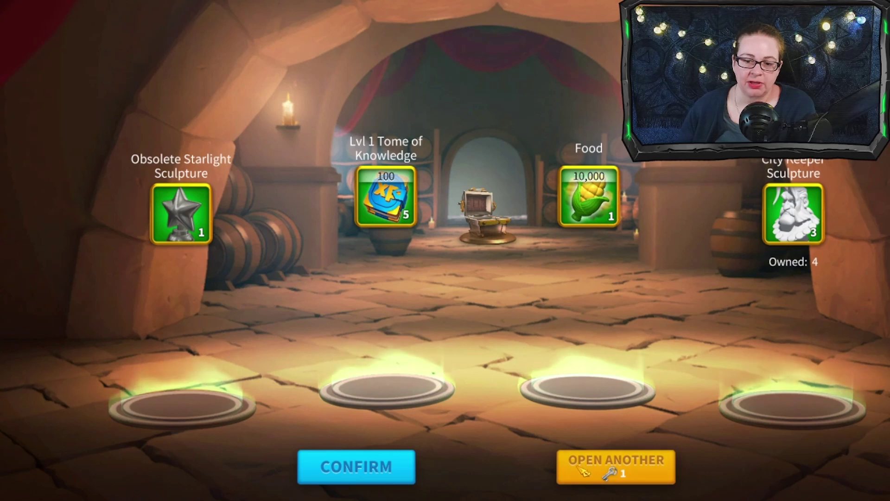
{"action": "left_click", "coordinate": [386, 468]}
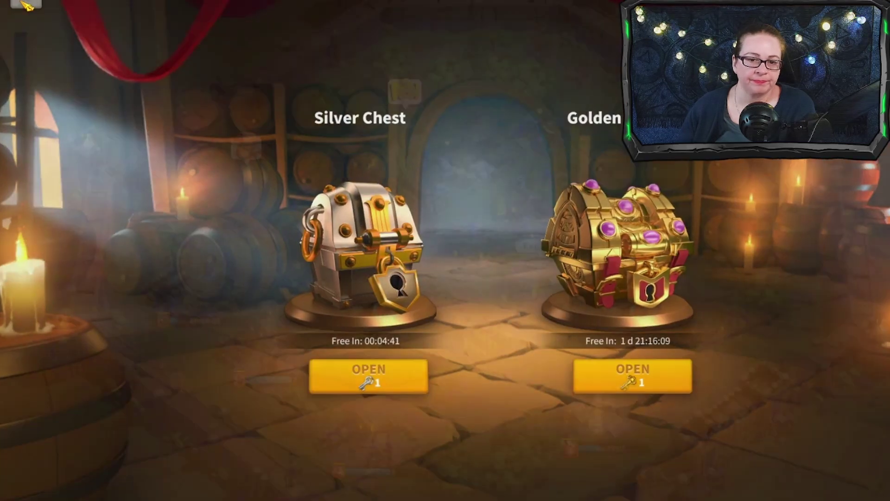
{"action": "left_click", "coordinate": [22, 6]}
{"action": "left_click", "coordinate": [378, 190]}
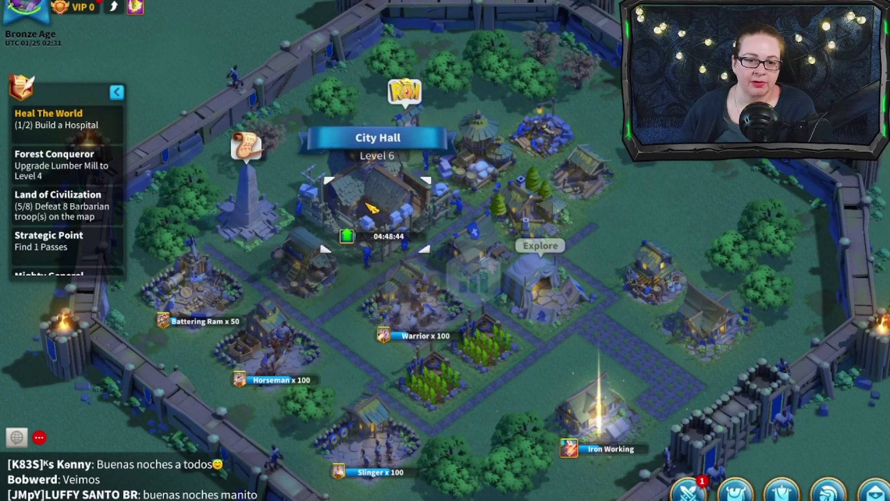
{"action": "left_click", "coordinate": [350, 289]}
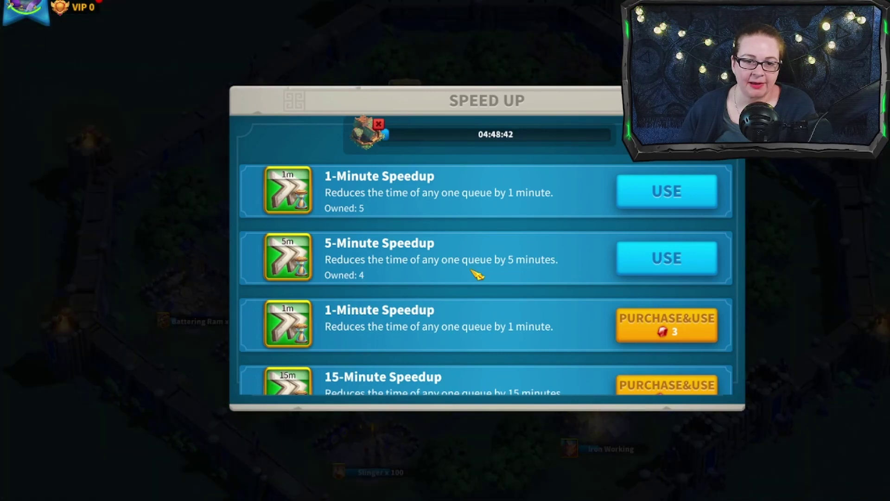
{"action": "scroll", "coordinate": [478, 275], "scroll_direction": "down", "scroll_amount": 3}
{"action": "scroll", "coordinate": [478, 275], "scroll_direction": "up", "scroll_amount": 3}
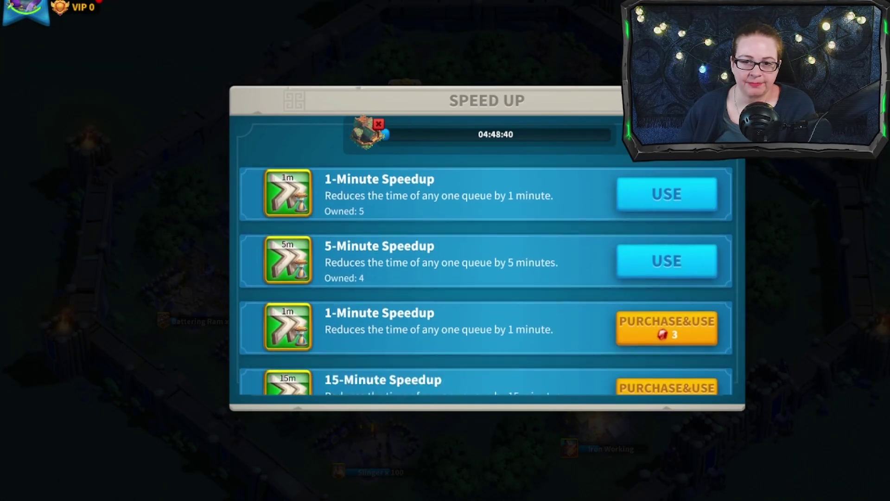
{"action": "key", "text": "Escape"}
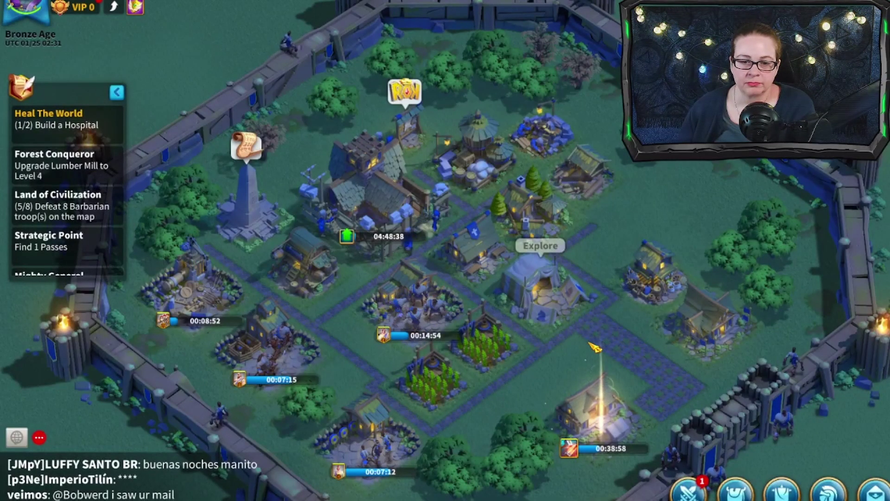
{"action": "left_click_drag", "start_coordinate": [595, 346], "coordinate": [702, 352]}
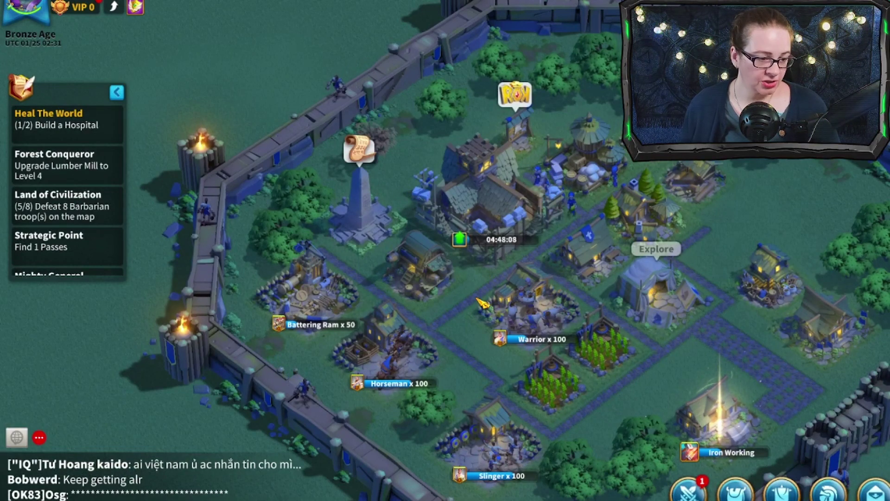
Check the Governor Profile, pan the map, then check the profile again.
{"action": "left_click", "coordinate": [29, 8]}
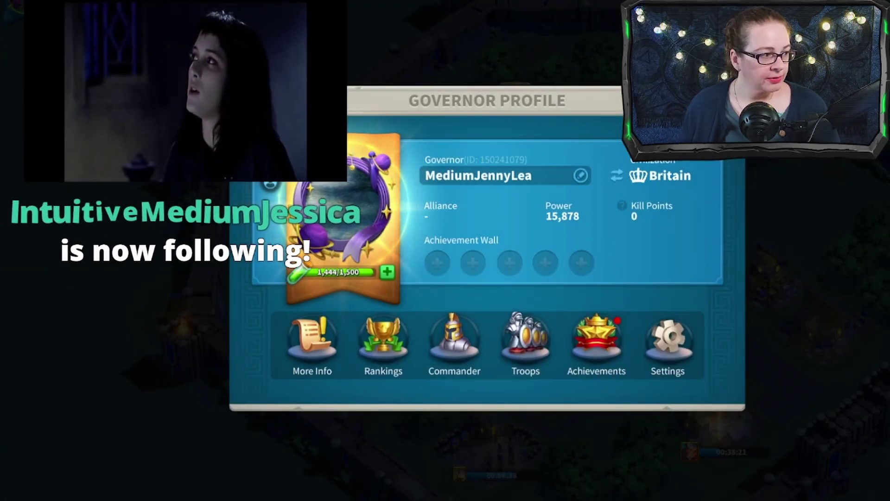
{"action": "key", "text": "Escape"}
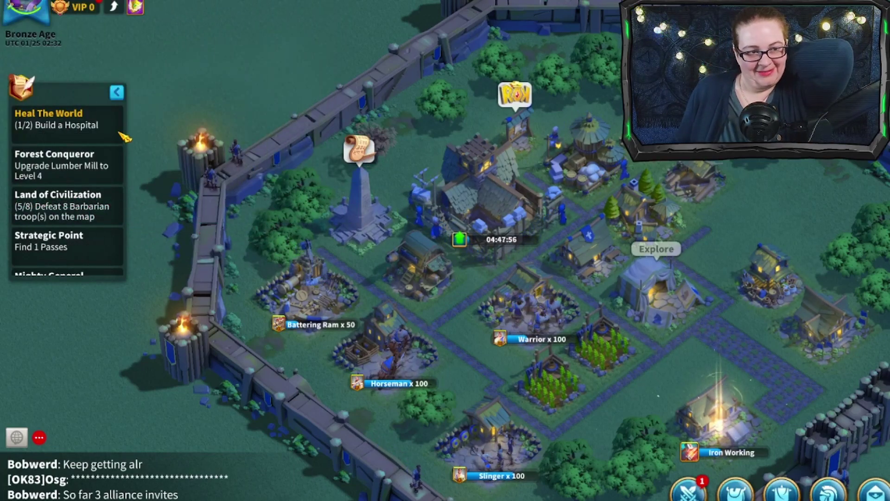
{"action": "left_click_drag", "start_coordinate": [204, 237], "coordinate": [493, 338]}
{"action": "left_click_drag", "start_coordinate": [232, 209], "coordinate": [625, 372]}
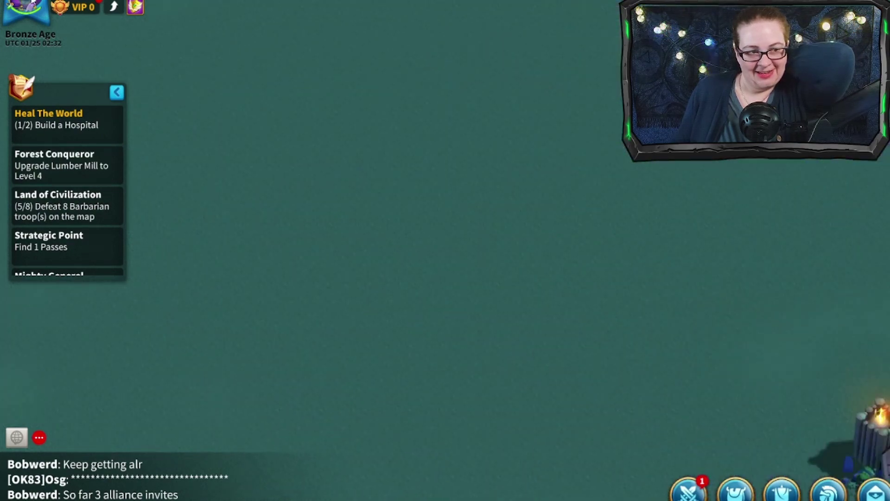
{"action": "left_click", "coordinate": [32, 2]}
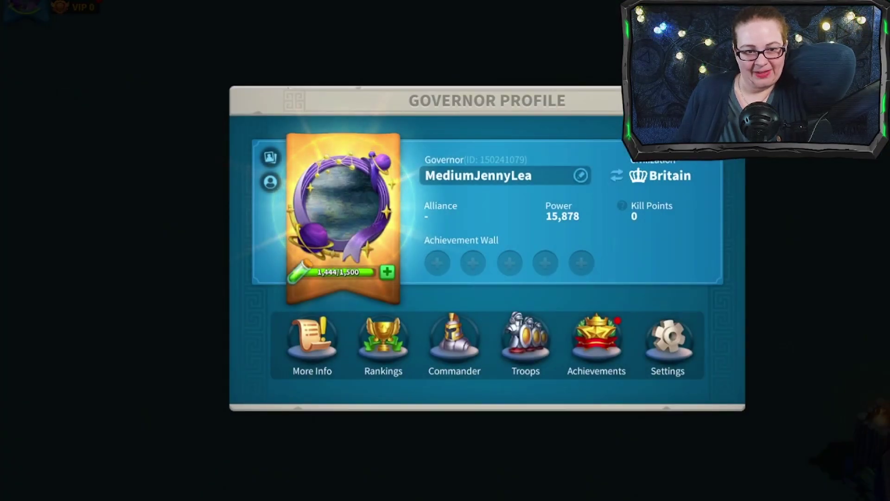
{"action": "key", "text": "Escape"}
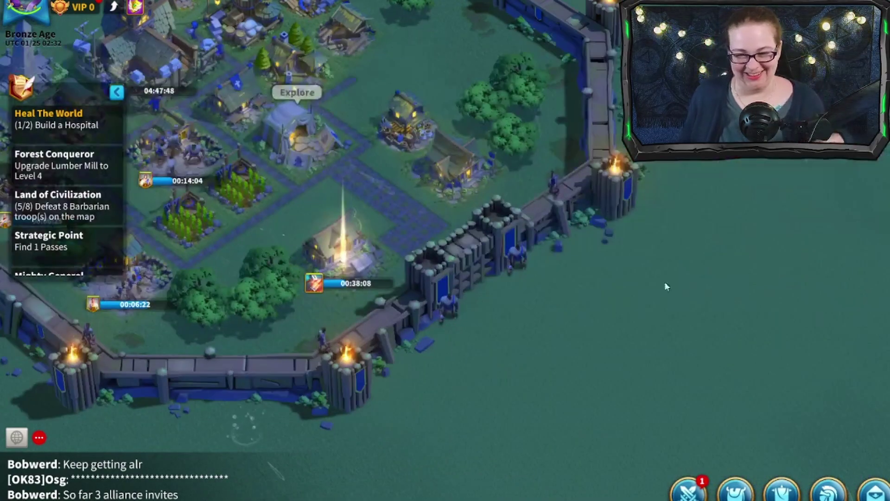
Quit the game with confirmation and close the launcher.
{"action": "key", "text": "Escape"}
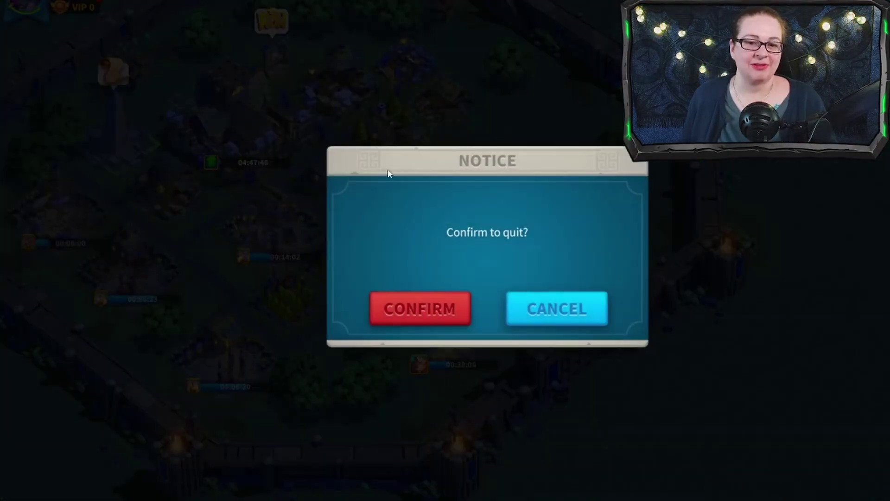
{"action": "left_click", "coordinate": [417, 318]}
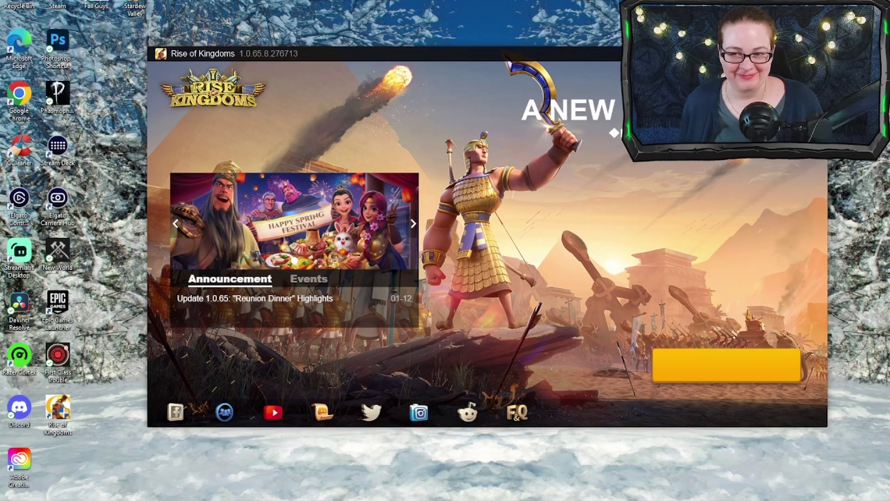
{"action": "key", "text": "alt+F4"}
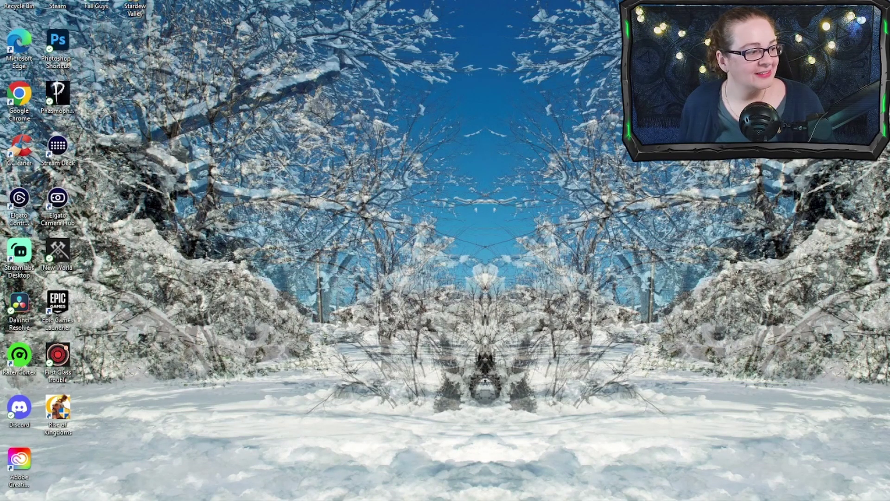